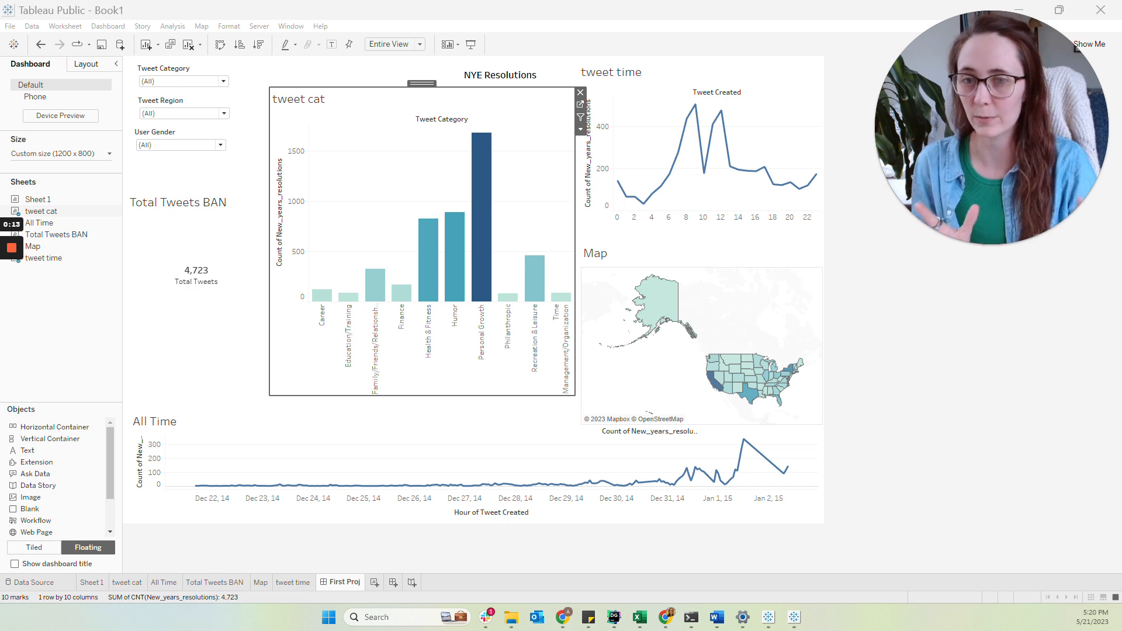
# - Inspect the tooltips of the tweet cat, tweet time and All Time charts on the dashboard
pyautogui.moveTo(488, 182)
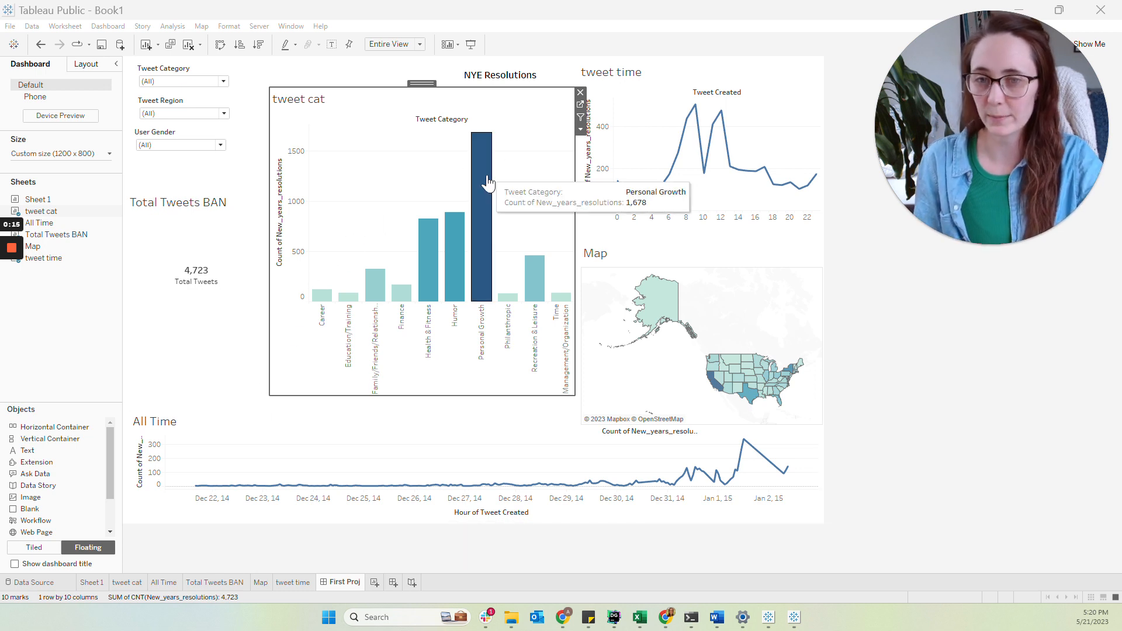
pyautogui.moveTo(694, 123)
pyautogui.moveTo(701, 173)
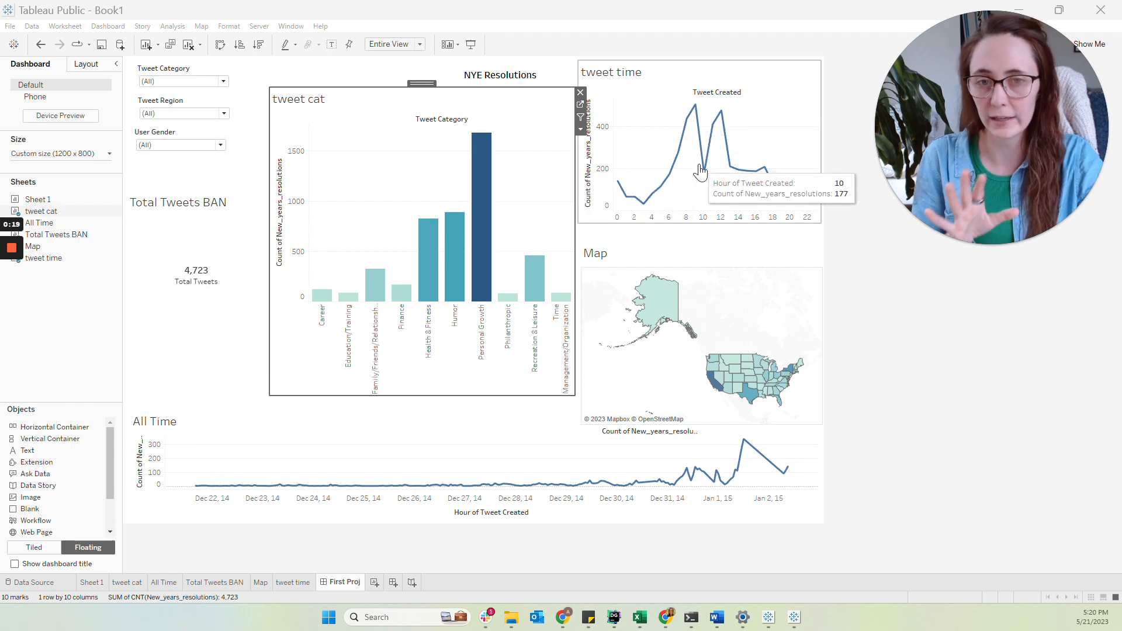
pyautogui.moveTo(498, 157)
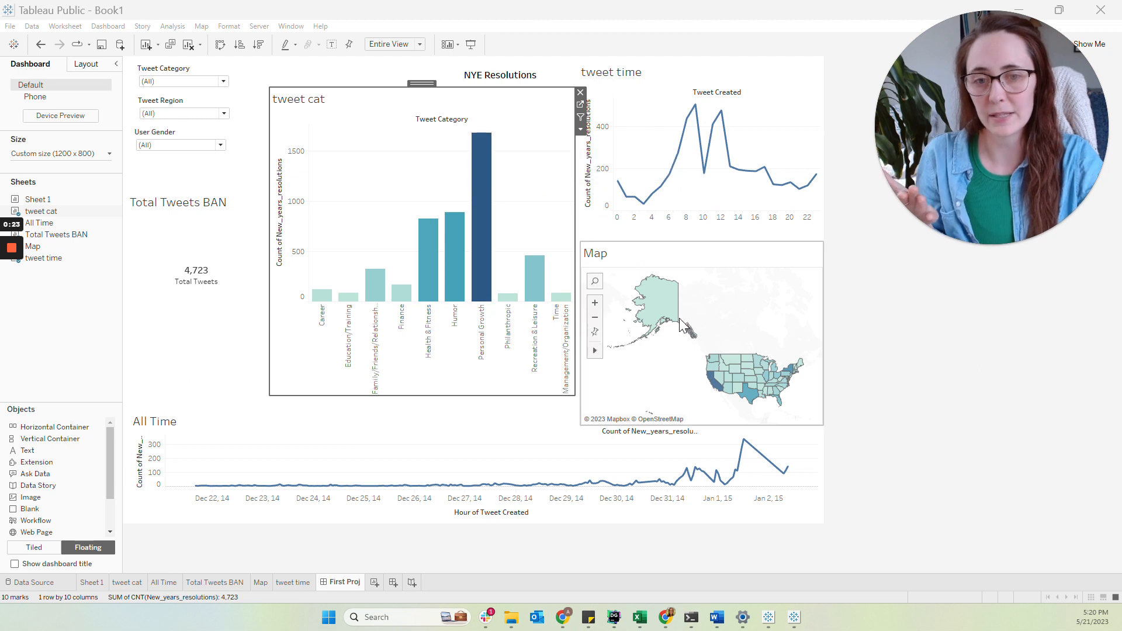
pyautogui.moveTo(729, 376)
pyautogui.moveTo(744, 448)
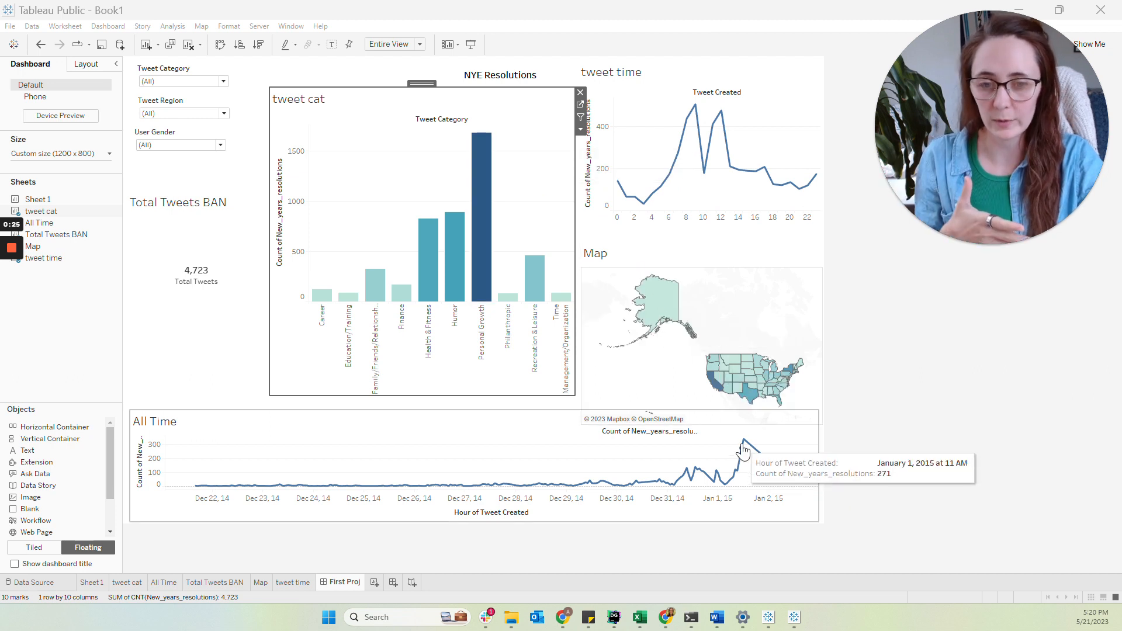
pyautogui.moveTo(489, 246)
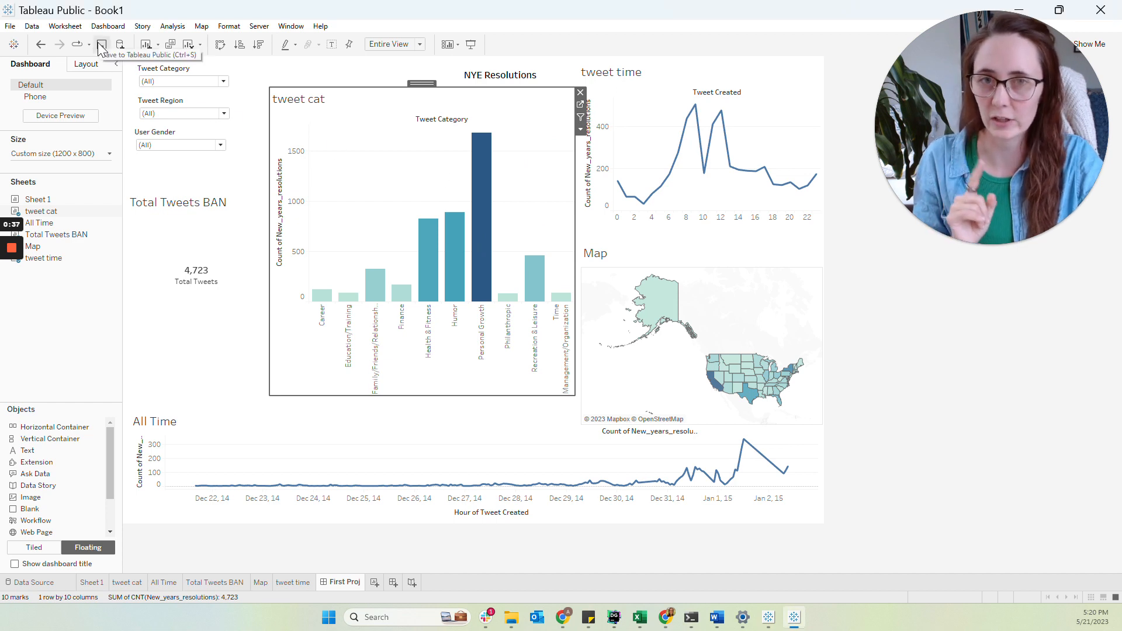
# - Review the tooltip definition of the tweet cat chart from the dashboard and close it without edits
pyautogui.click(66, 26)
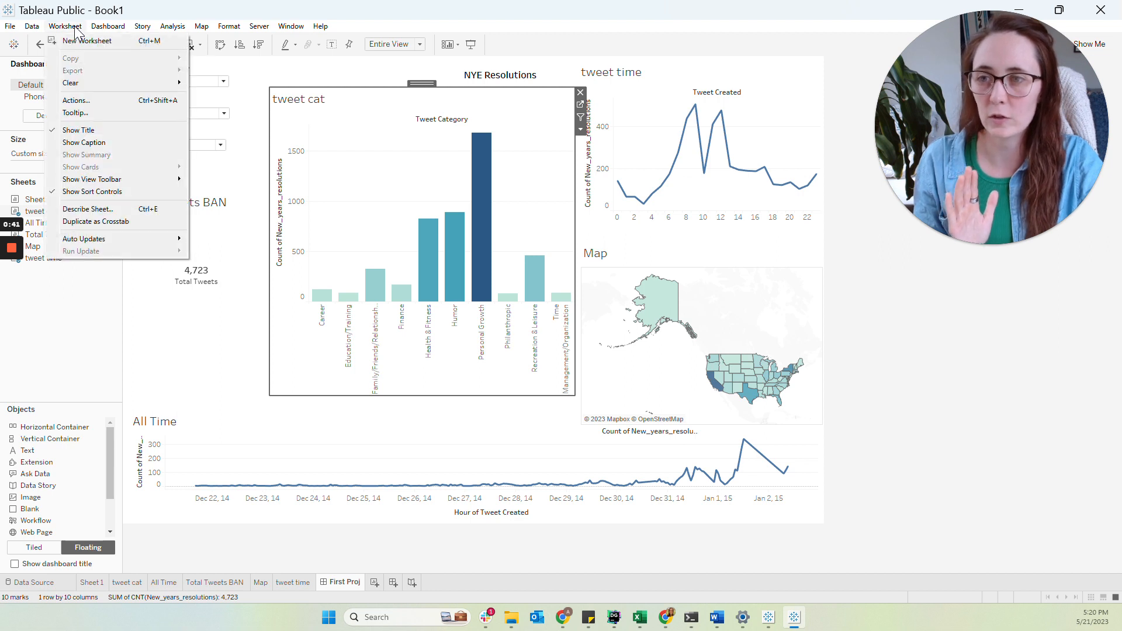
pyautogui.click(96, 117)
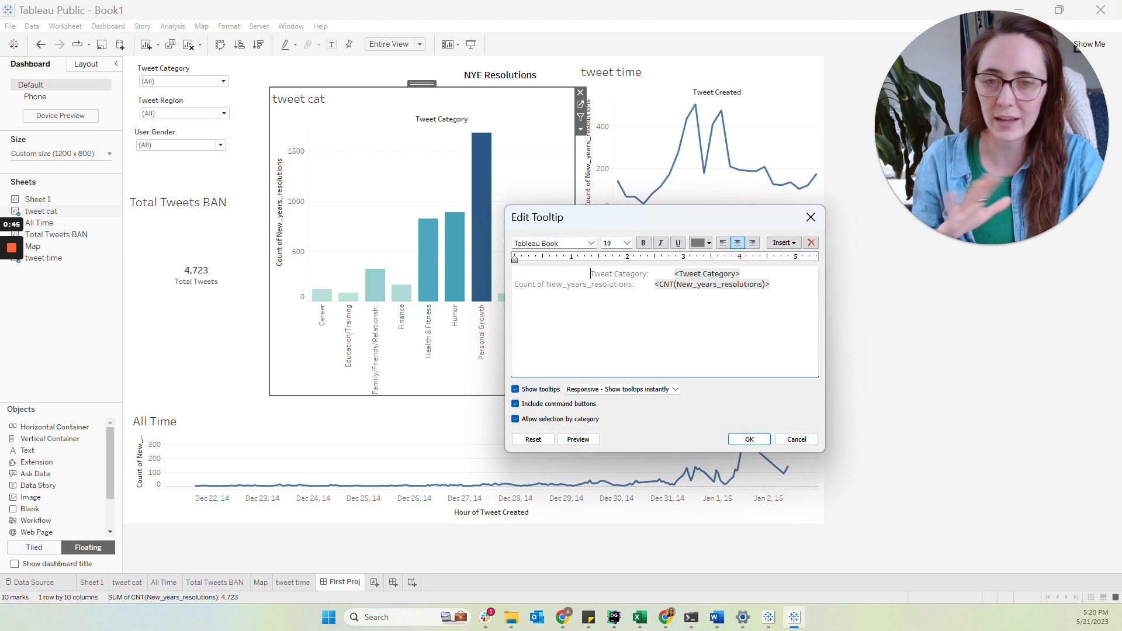
pyautogui.click(750, 440)
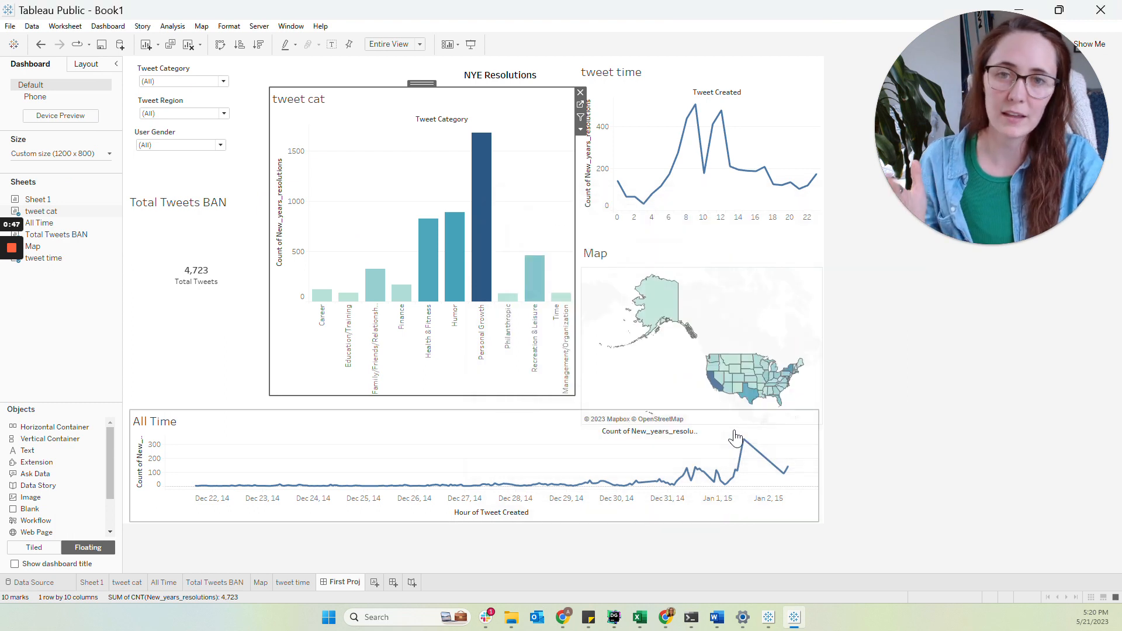
# - Go to the tweet cat worksheet and add the User Gender field to its tooltip
pyautogui.click(580, 105)
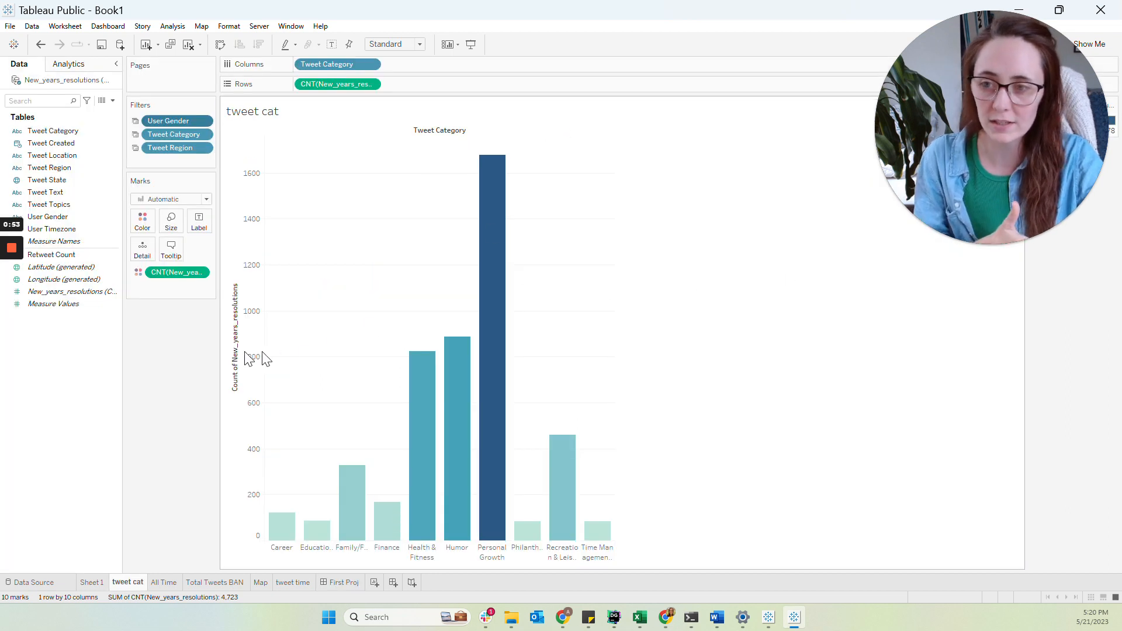
pyautogui.click(171, 250)
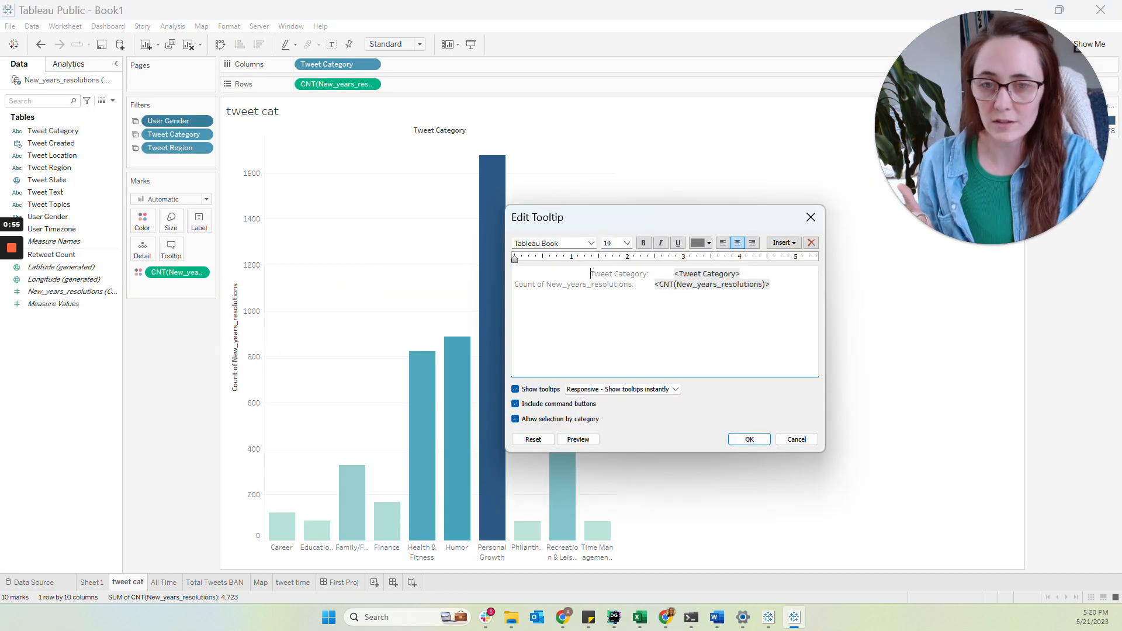
pyautogui.click(760, 440)
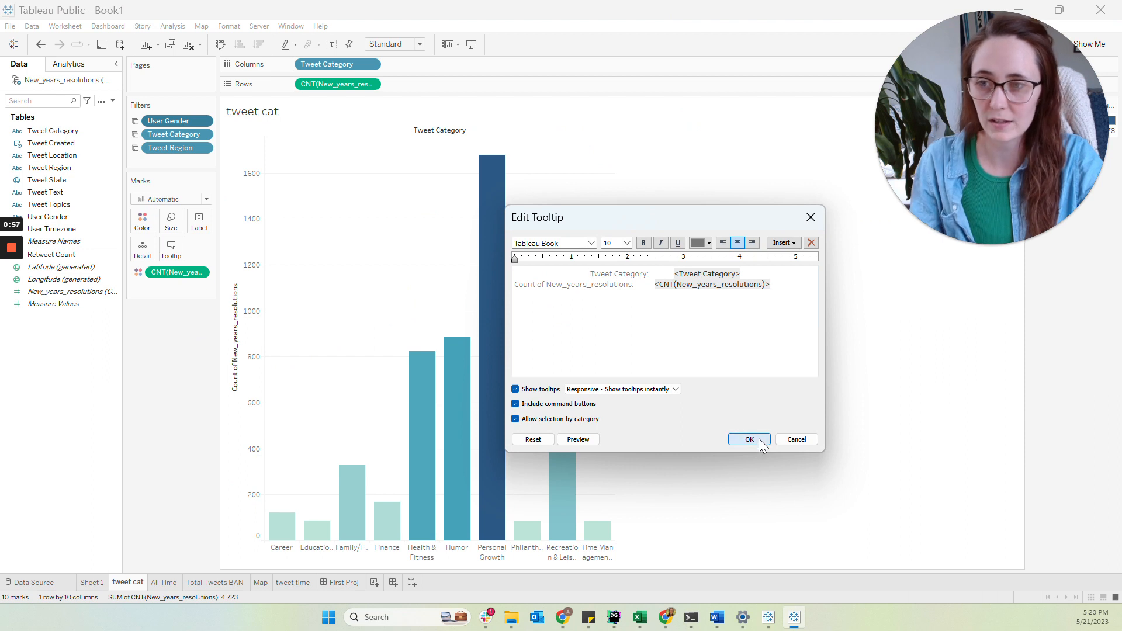
pyautogui.click(57, 217)
pyautogui.moveTo(56, 216); pyautogui.dragTo(174, 253)
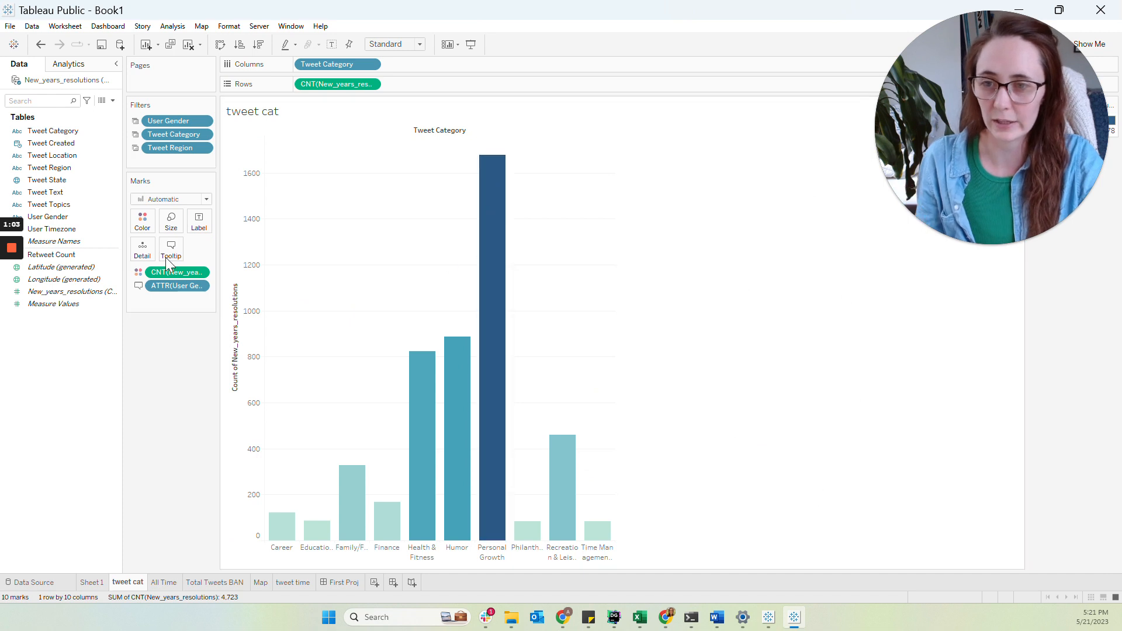
# - Reset the tweet cat tooltip to its default content and check it on the Personal Growth bar
pyautogui.click(166, 259)
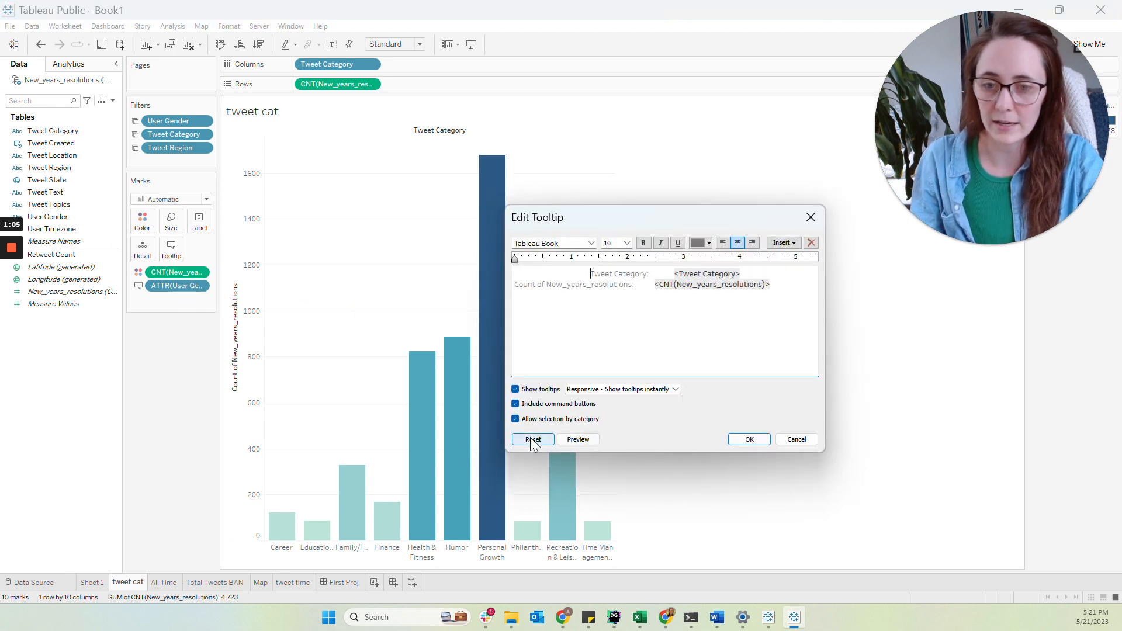
pyautogui.click(741, 439)
pyautogui.moveTo(497, 298)
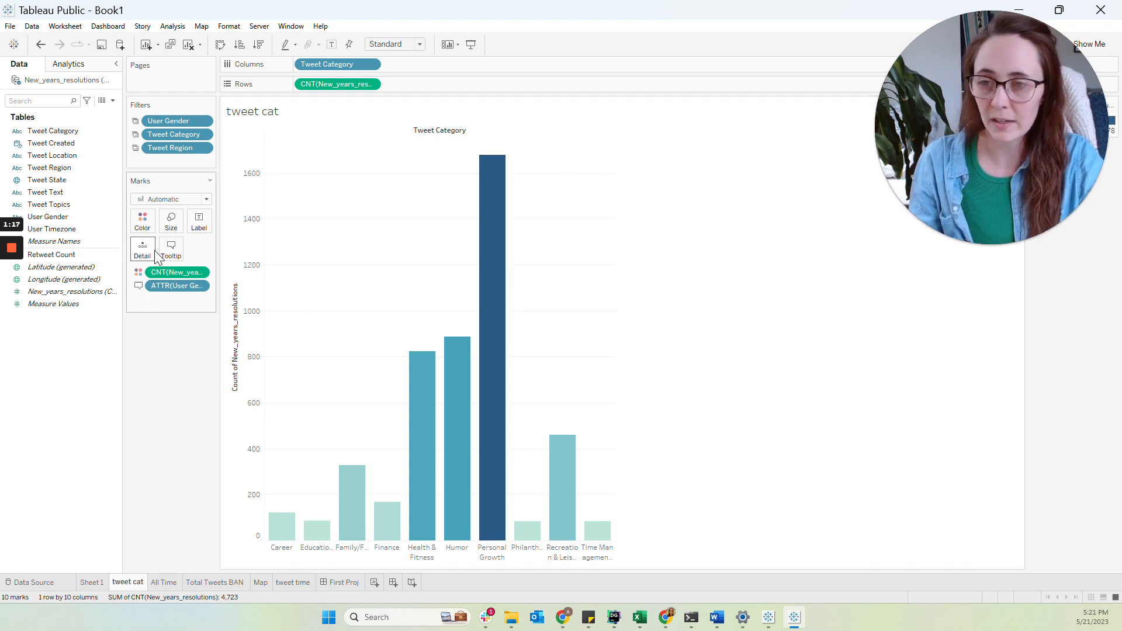
# - Centre all the text lines in the tweet cat tooltip
pyautogui.click(172, 251)
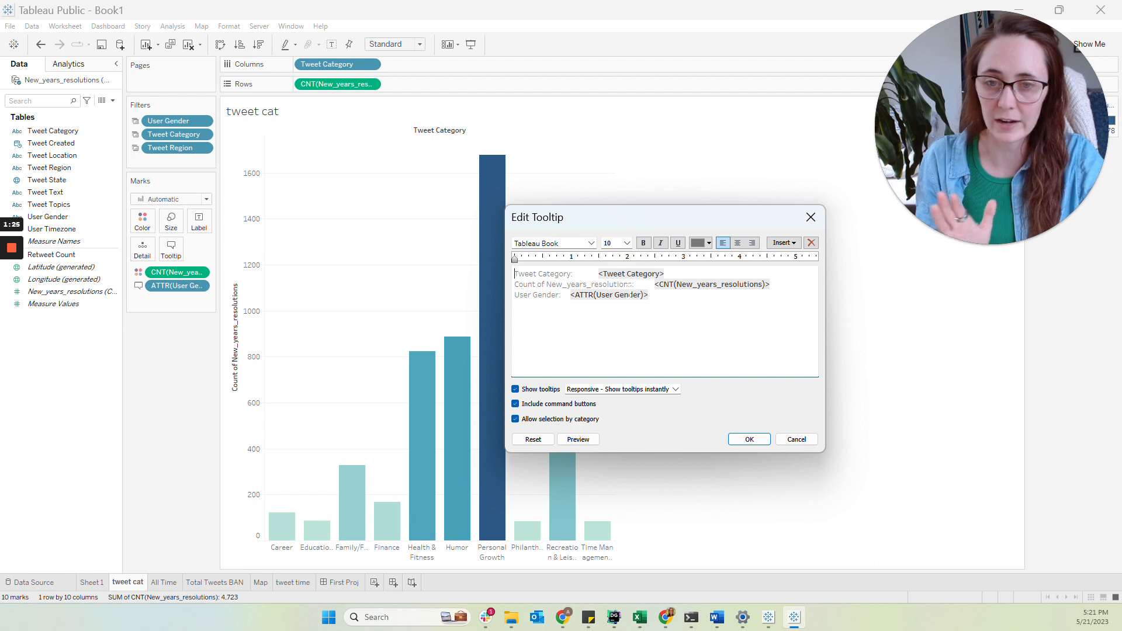
pyautogui.hotkey('ctrl', 'a')
pyautogui.click(740, 241)
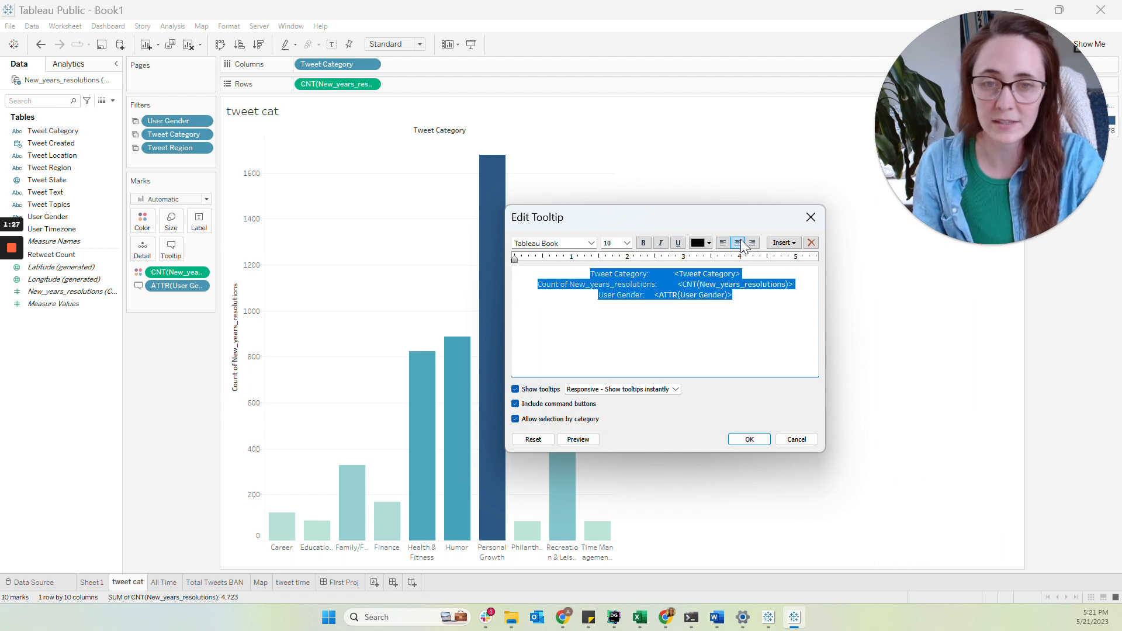
pyautogui.click(673, 295)
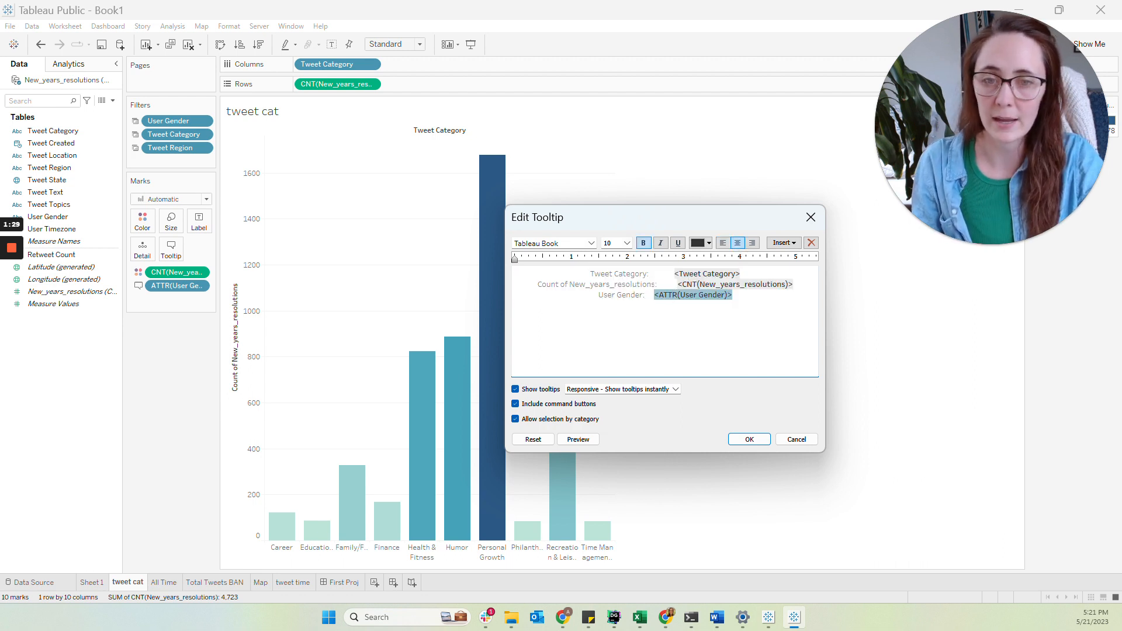
# - Remove the extra gap between the "Tweet Category:" label and its field in the tooltip, and apply the edit
pyautogui.click(618, 274)
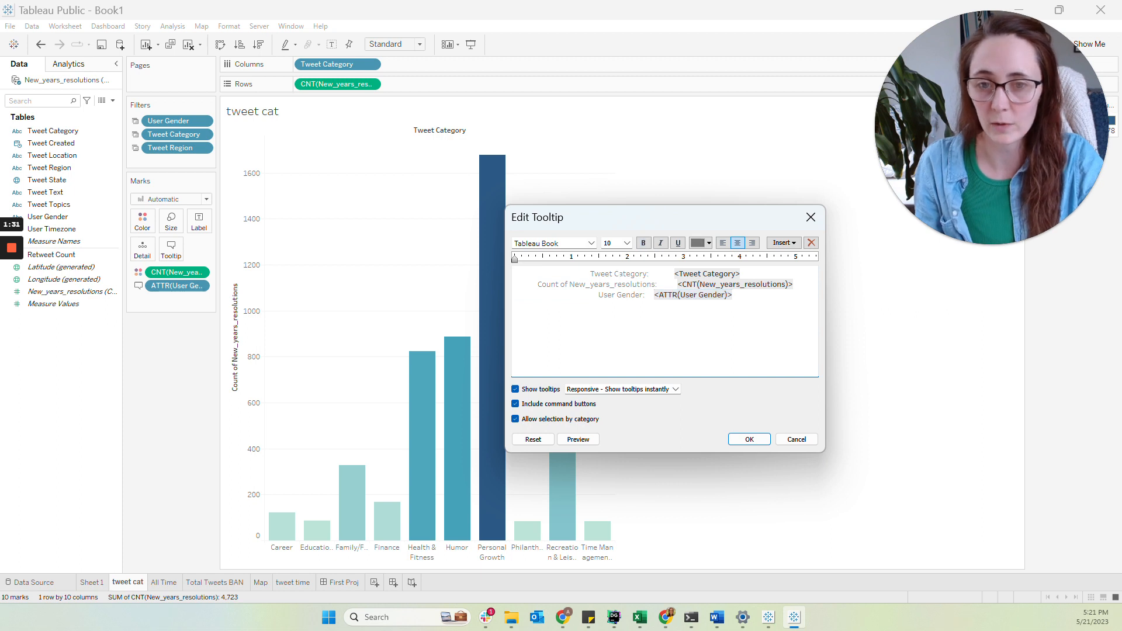
pyautogui.doubleClick(699, 273)
pyautogui.click(675, 273)
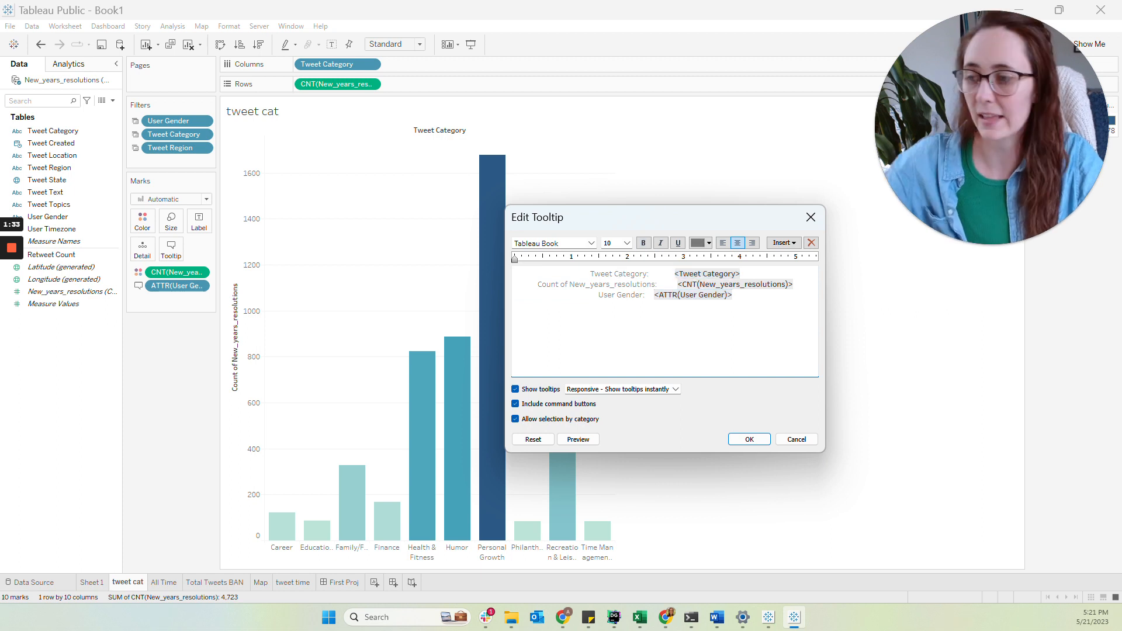
pyautogui.press('BackSpace')
pyautogui.press('BackSpace')
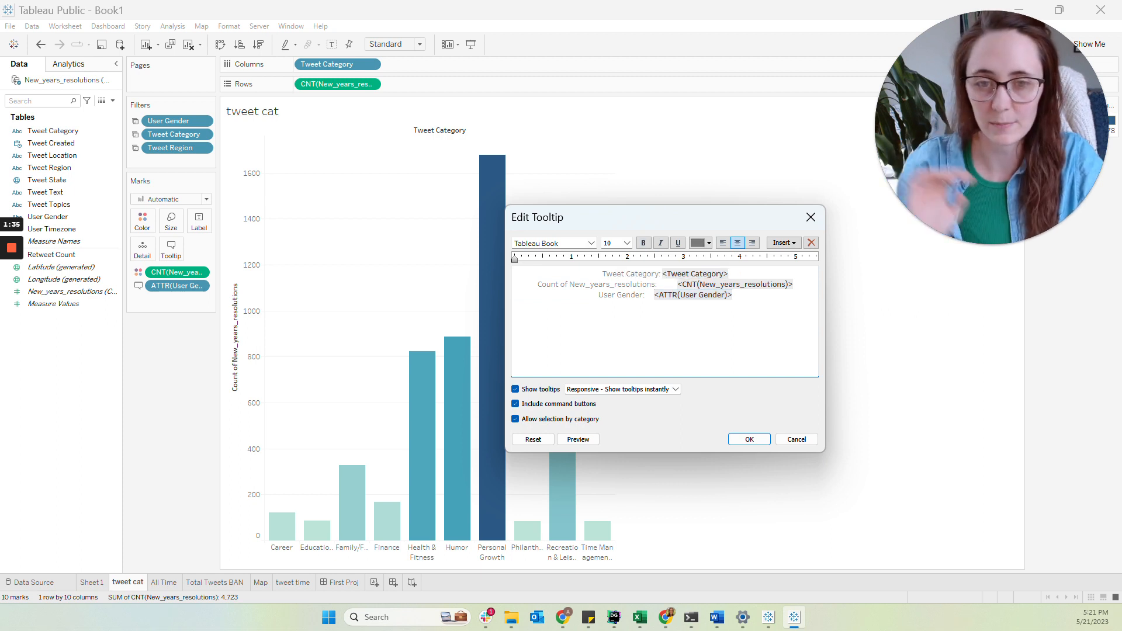
pyautogui.click(749, 439)
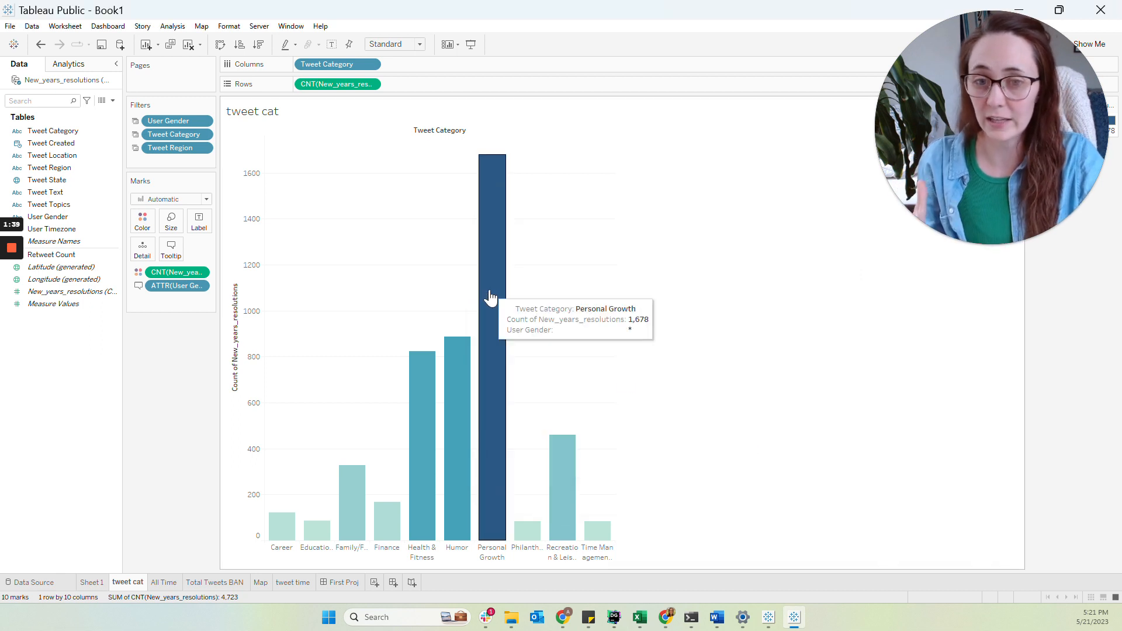
# - Return to the First Proj dashboard and add a new blank worksheet to the workbook
pyautogui.click(327, 583)
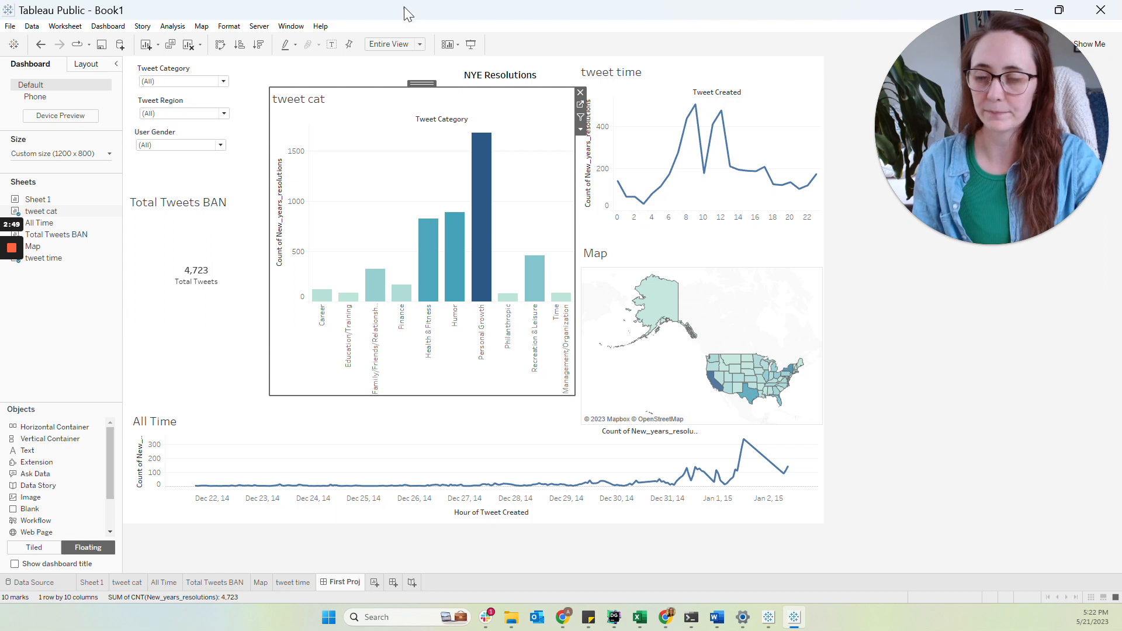
pyautogui.moveTo(699, 157)
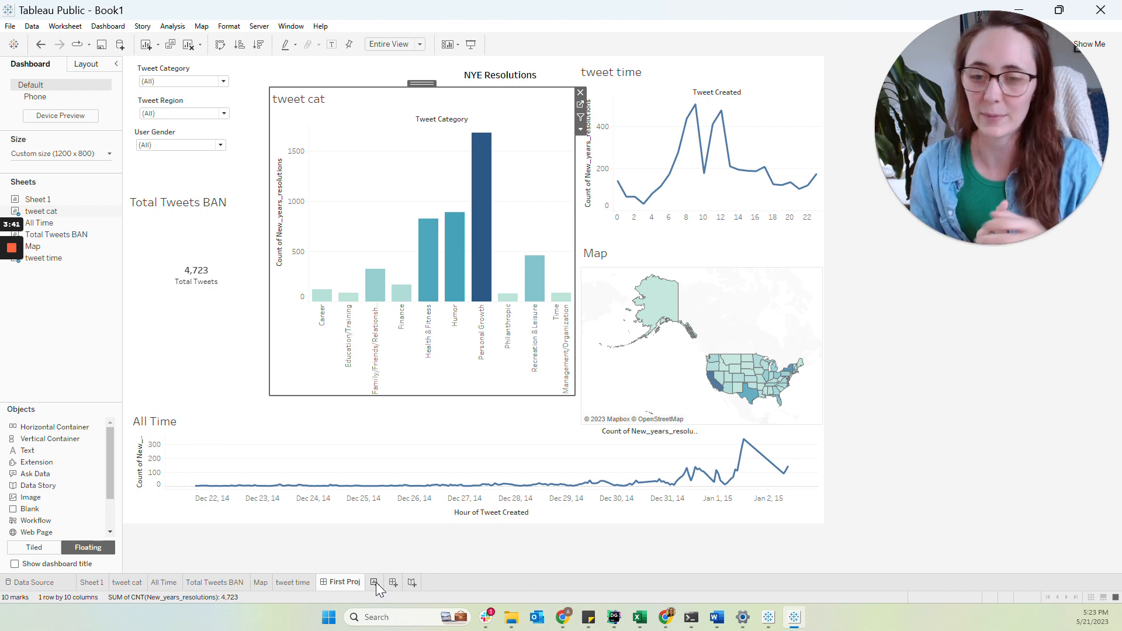
pyautogui.click(375, 582)
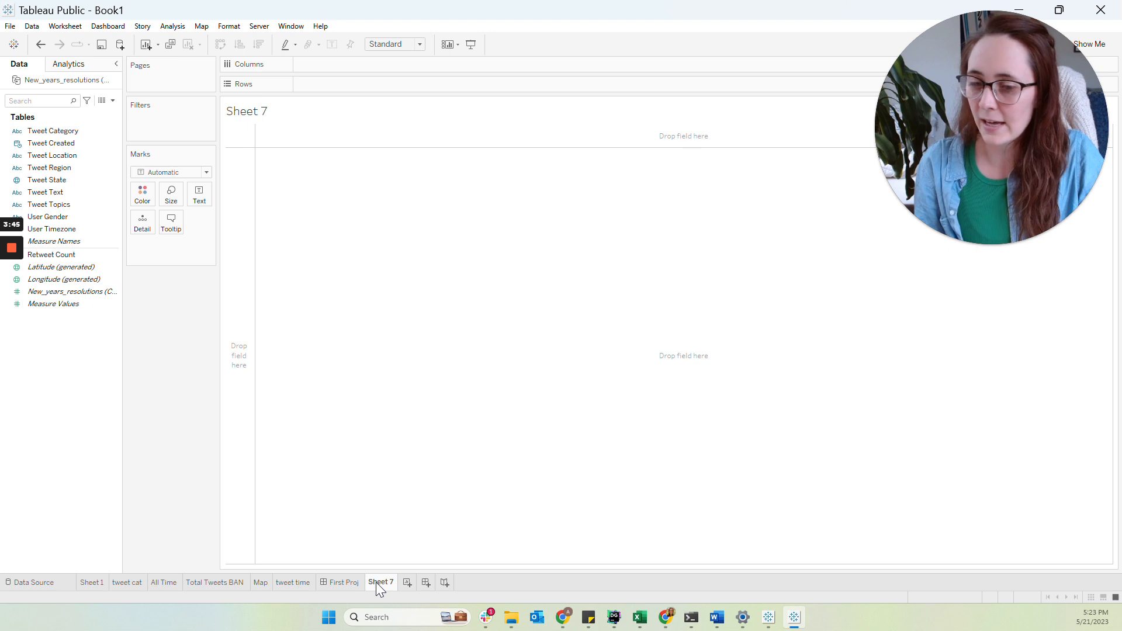
# - Hide all the worksheets used in the First Proj dashboard
pyautogui.click(338, 582)
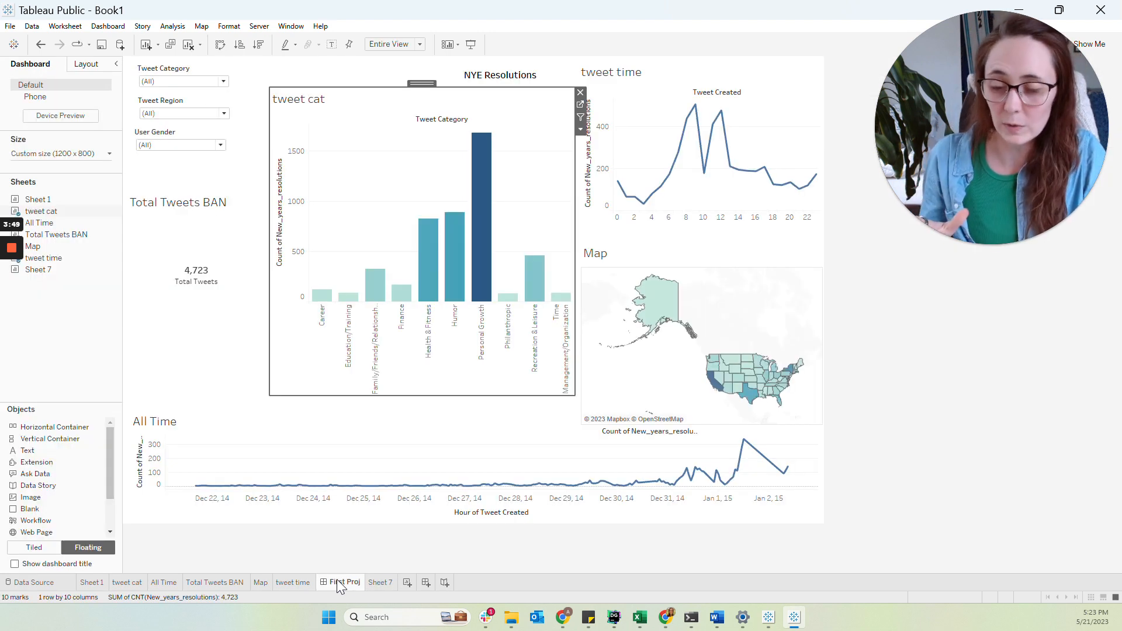
pyautogui.rightClick(337, 580)
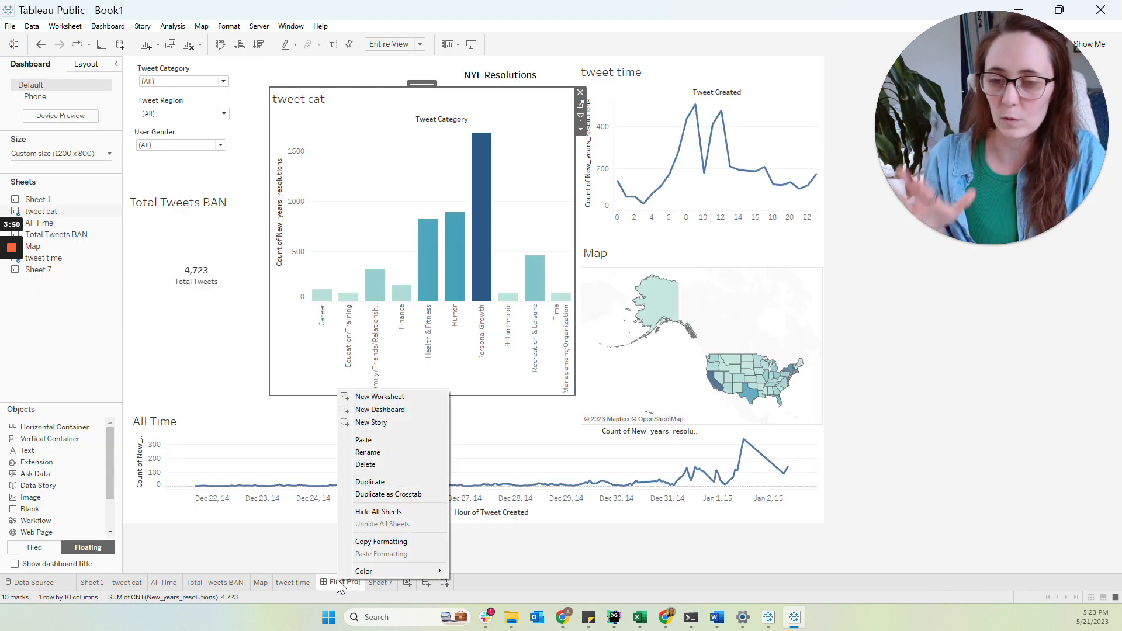
pyautogui.click(369, 512)
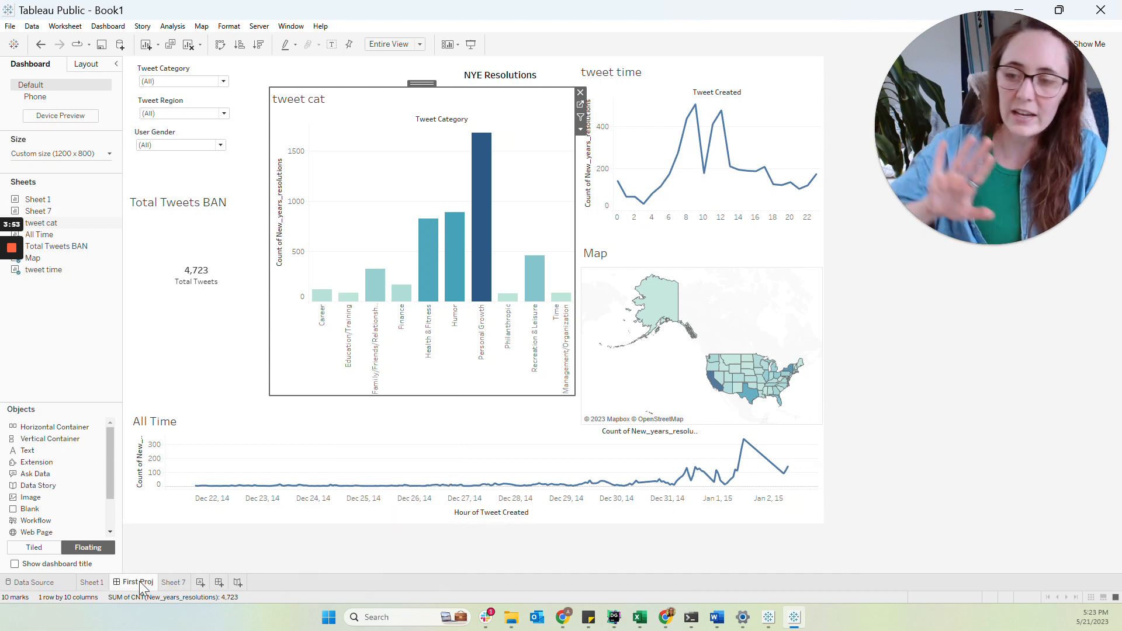
pyautogui.moveTo(141, 587)
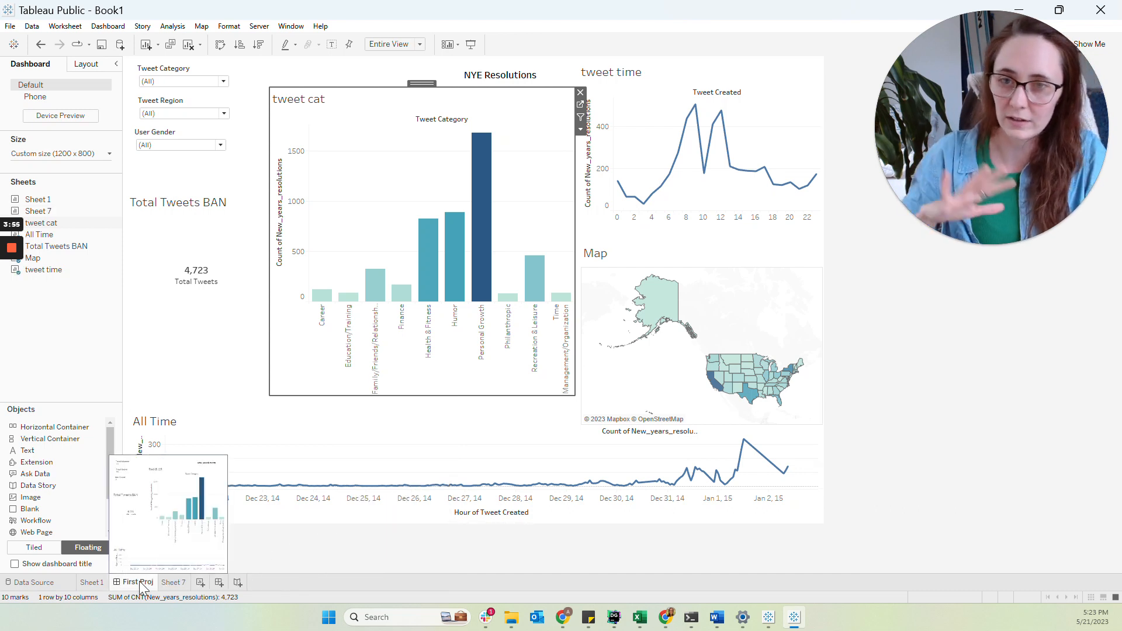
# - Place Tweet Created on the columns of Sheet 7 as discrete HOUR(Tweet Created)
pyautogui.click(171, 583)
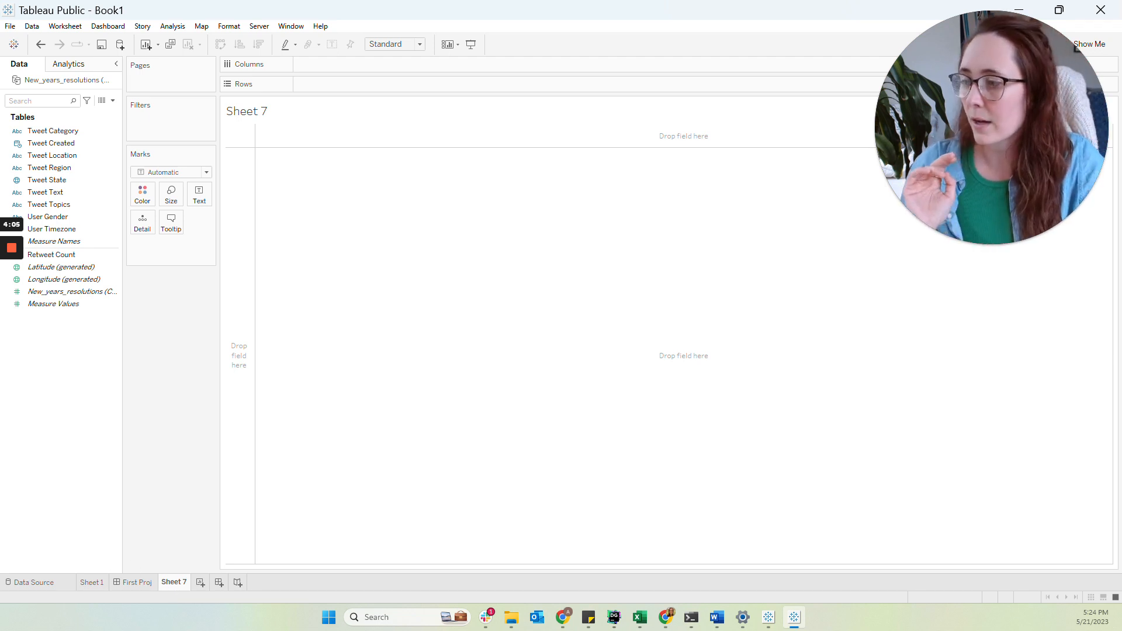
pyautogui.hotkey('alt', 'Tab')
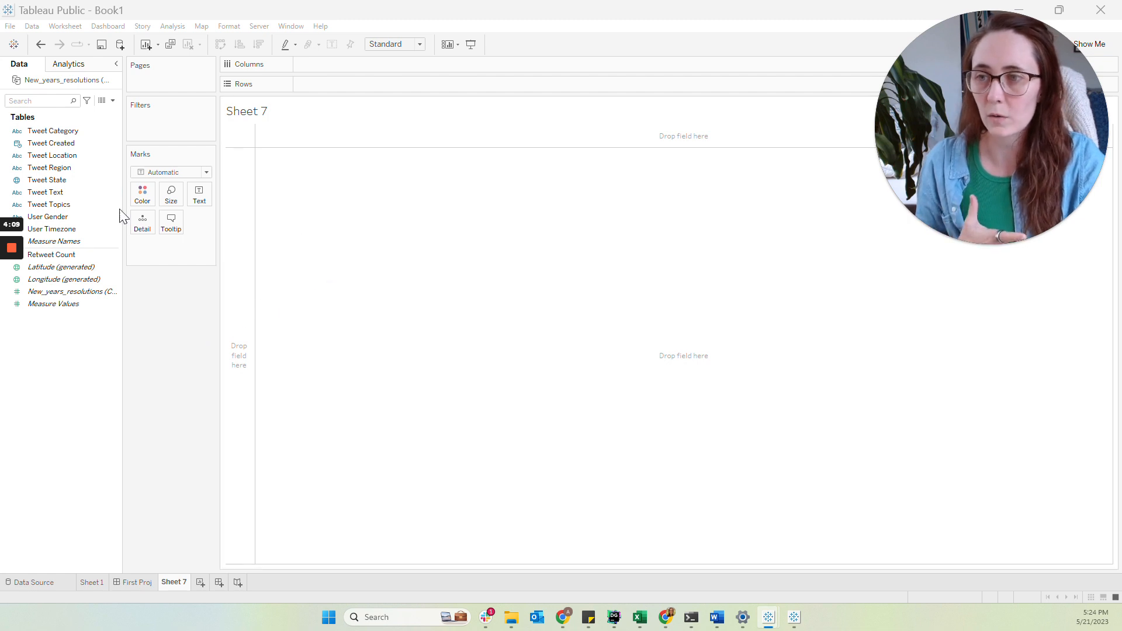
pyautogui.moveTo(59, 146); pyautogui.dragTo(345, 67)
pyautogui.click(536, 226)
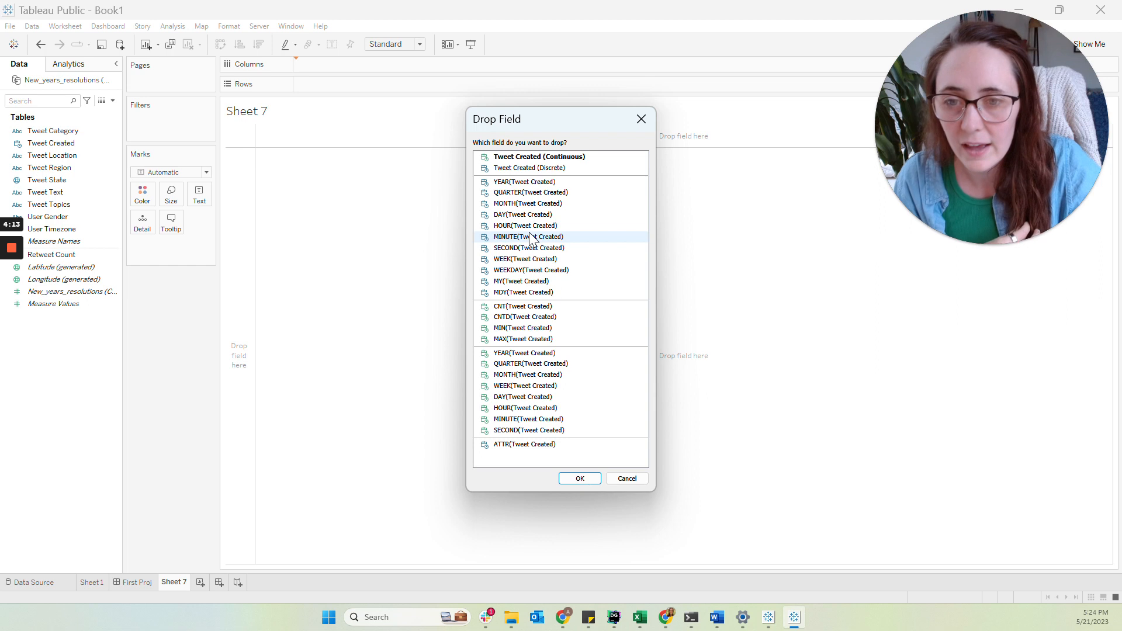
pyautogui.click(599, 487)
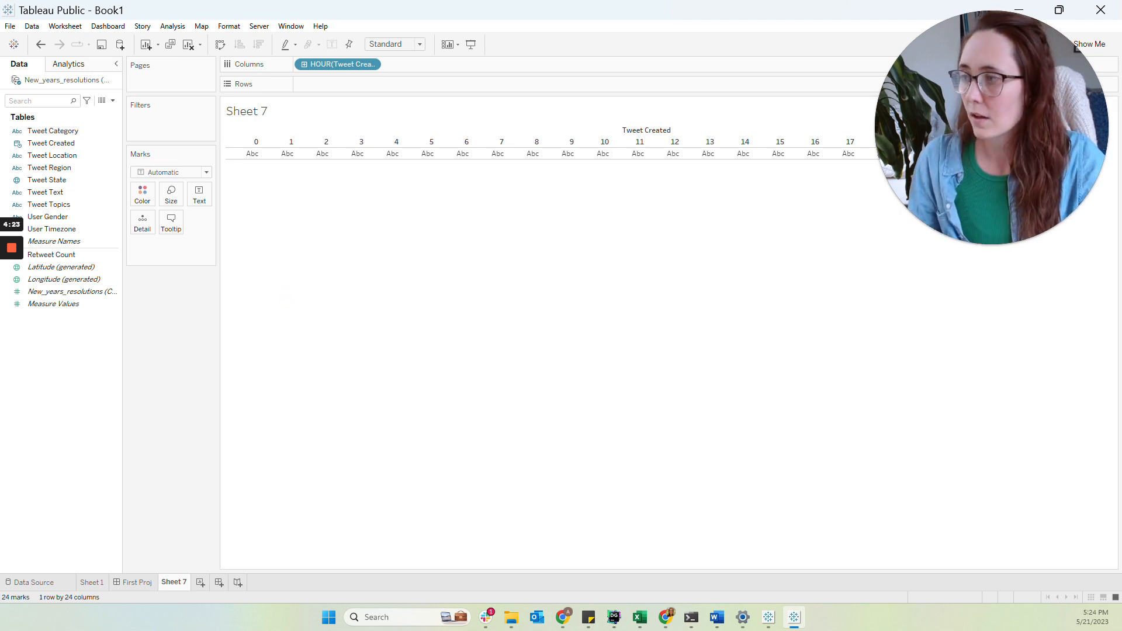
# - Create a calculated field with the formula COUNT([New_years_resolutions])
pyautogui.hotkey('alt', 'Tab')
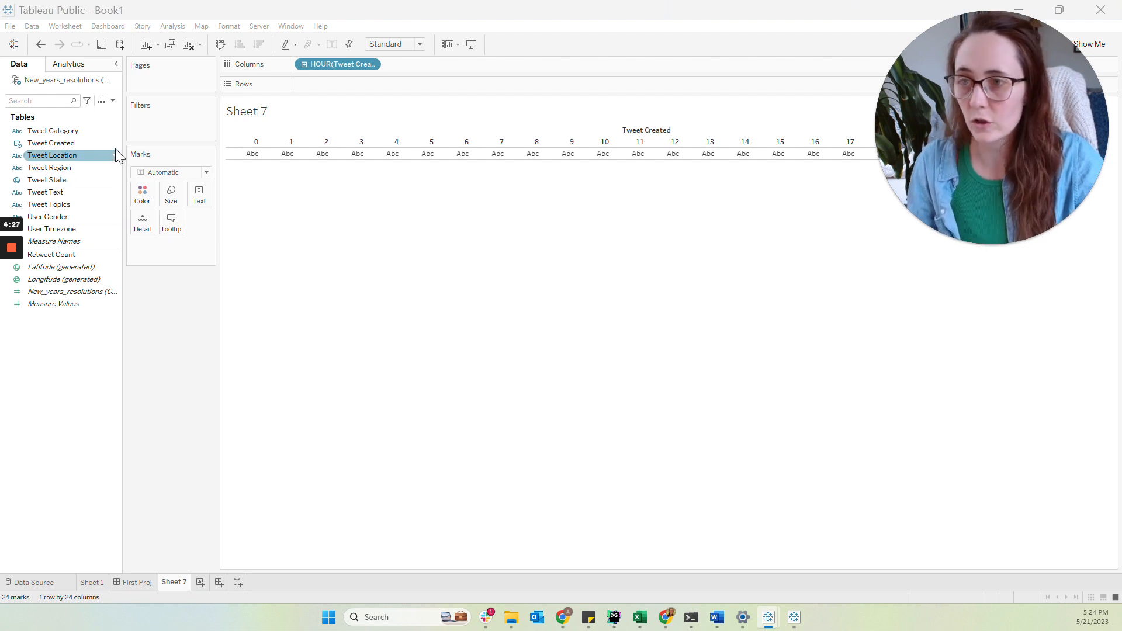
pyautogui.click(113, 101)
pyautogui.click(93, 114)
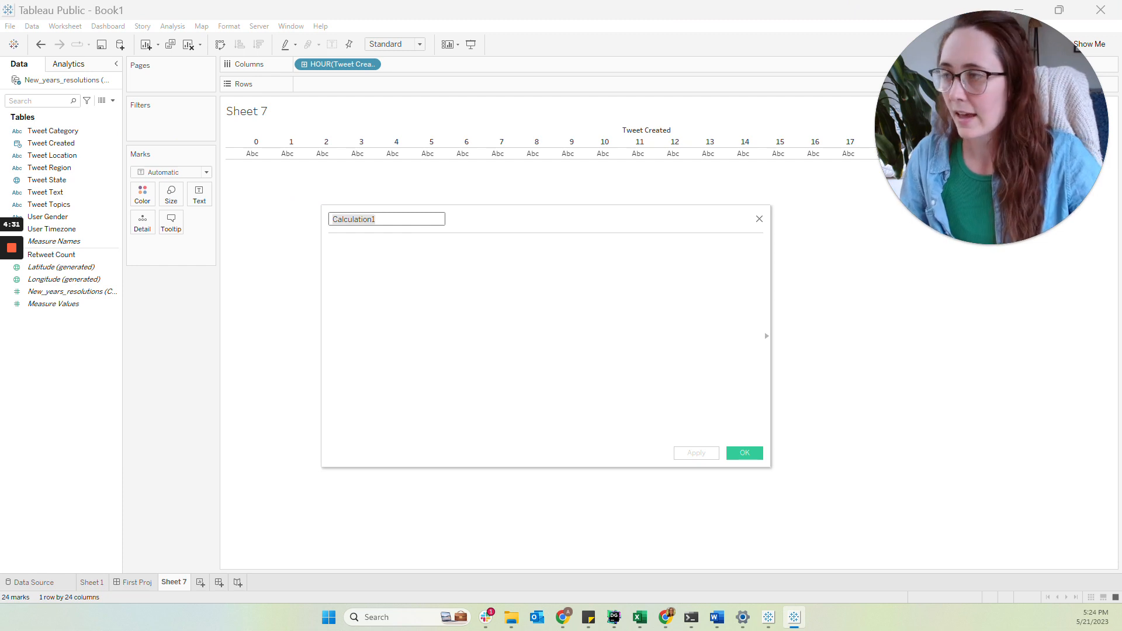
pyautogui.hotkey('alt', 'Tab')
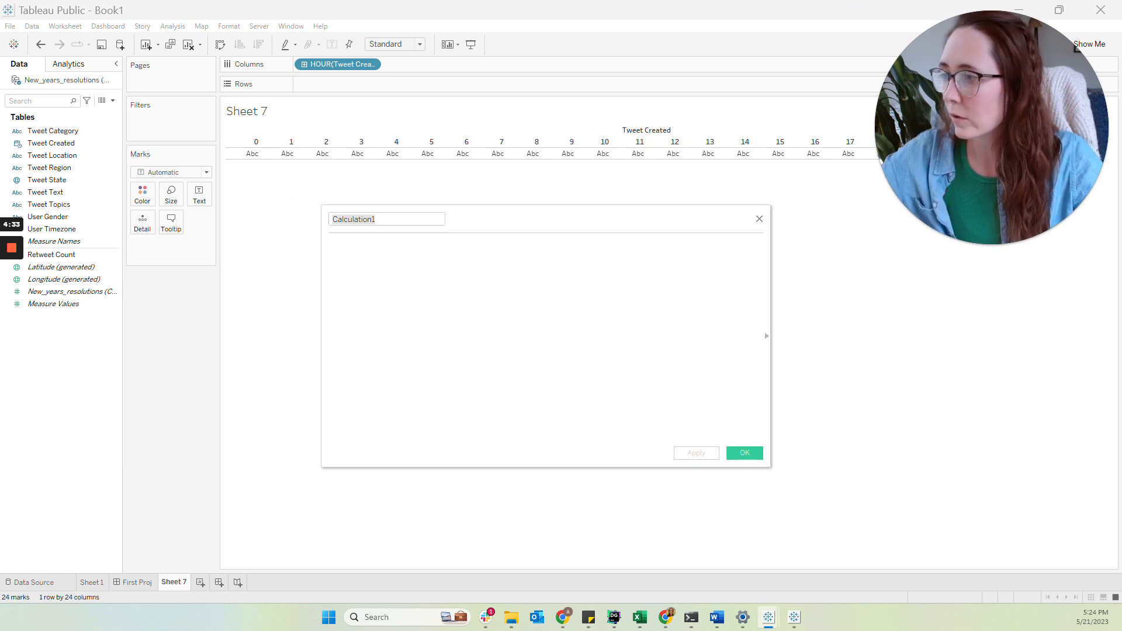
pyautogui.hotkey('alt', 'Tab')
pyautogui.write('COUNT([New_years_resolutions])')
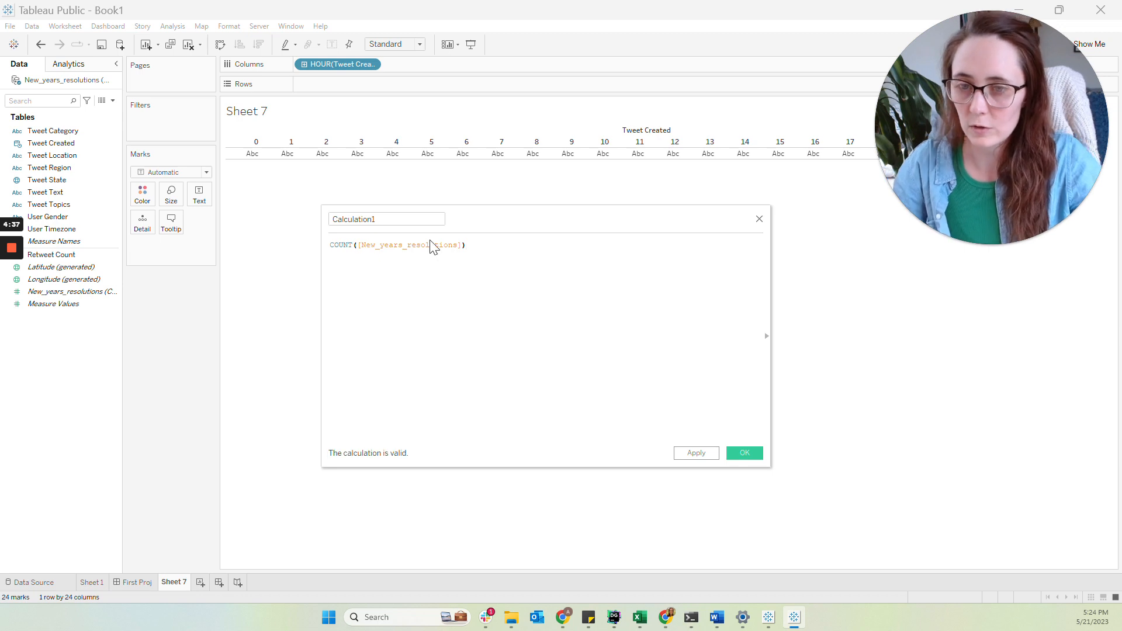
pyautogui.moveTo(69, 291); pyautogui.dragTo(424, 287)
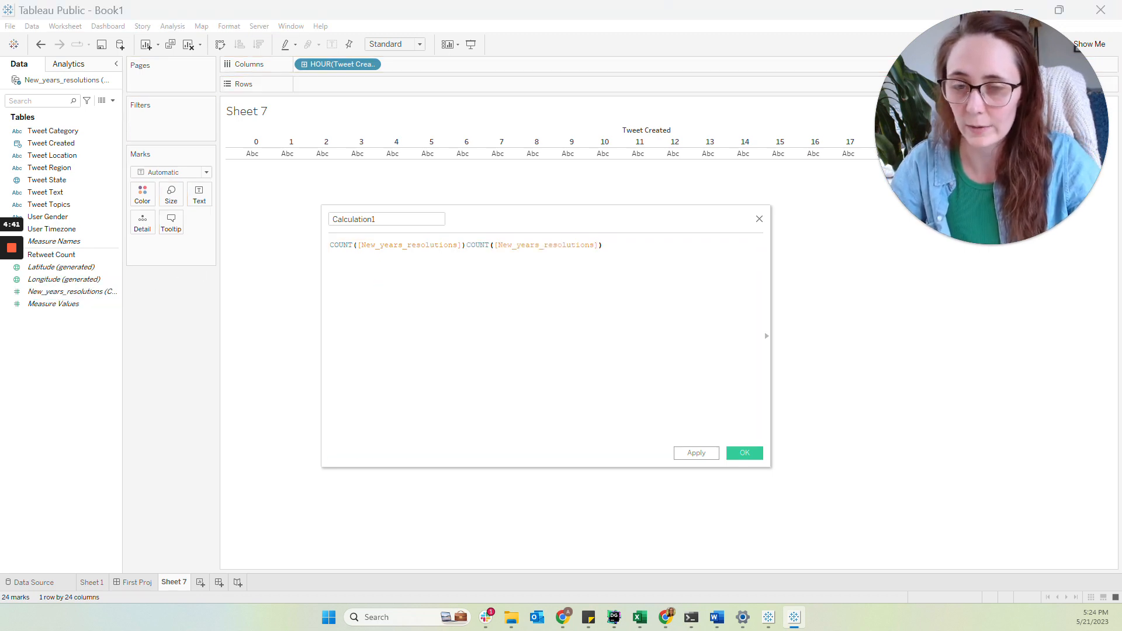
pyautogui.hotkey('ctrl', 'z')
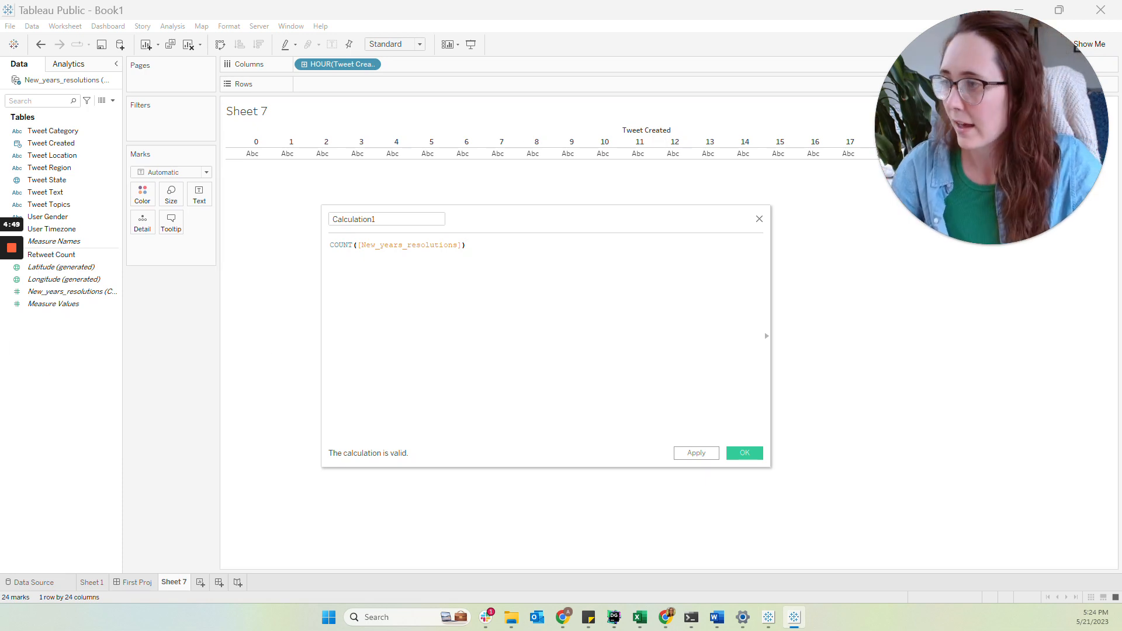
pyautogui.hotkey('alt', 'Tab')
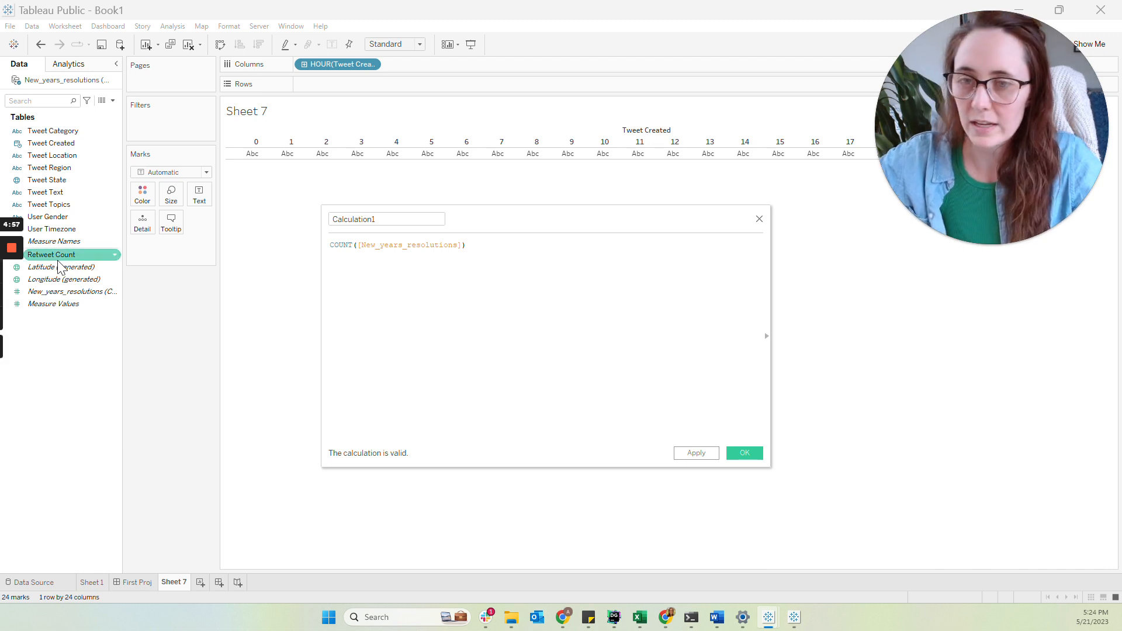
# - Name the calculated field "Count of Tweets", save it, and place it on the rows of Sheet 7
pyautogui.click(375, 220)
pyautogui.hotkey('ctrl', 'a')
pyautogui.write('Count of Tweets')
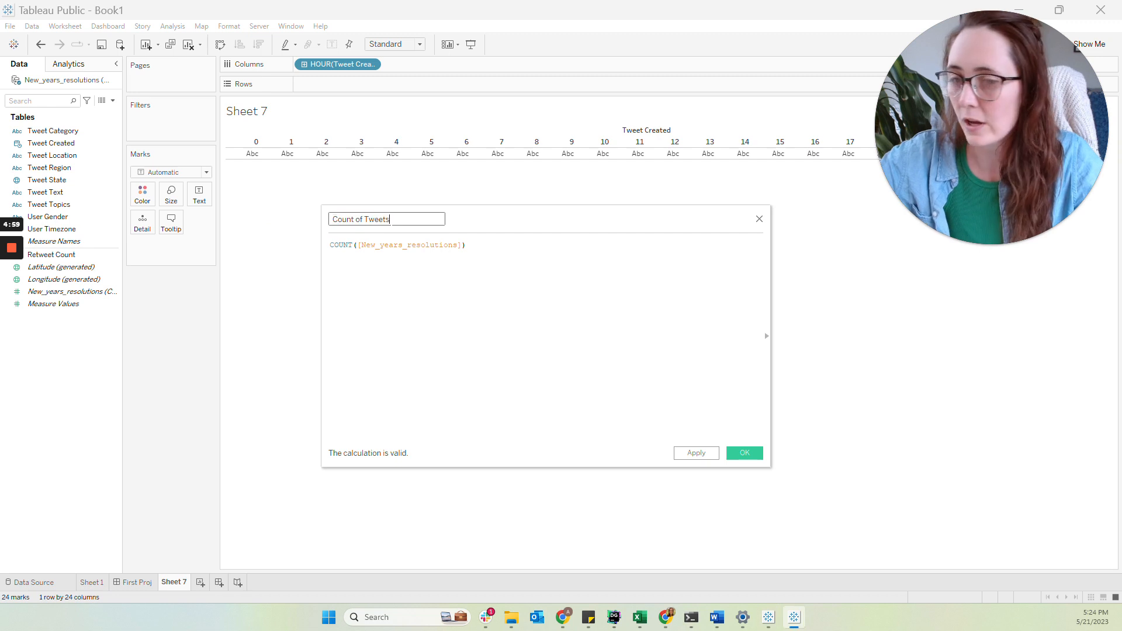
pyautogui.click(735, 457)
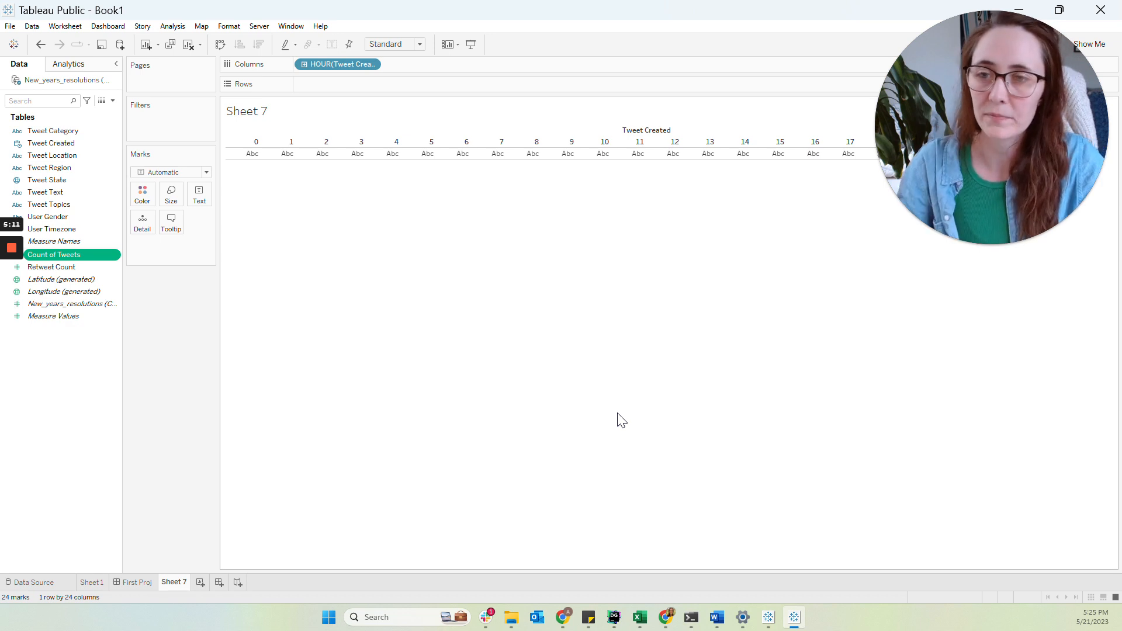
pyautogui.moveTo(56, 256); pyautogui.dragTo(332, 89)
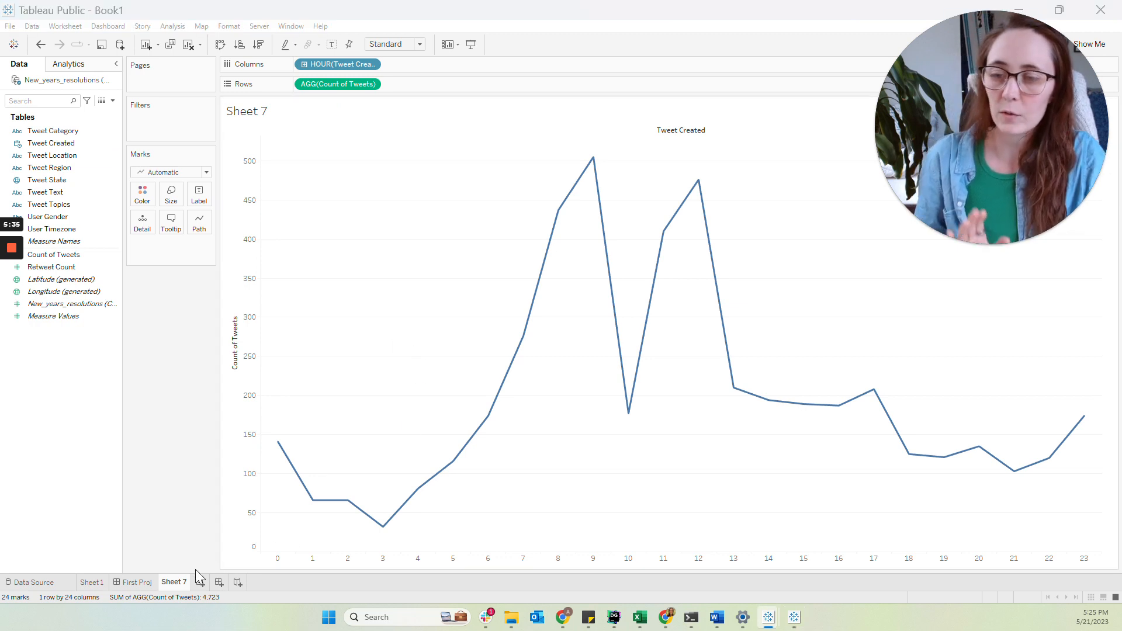
# - Compare the hourly line chart on Sheet 7 with the tweet time chart on the First Proj dashboard
pyautogui.click(138, 587)
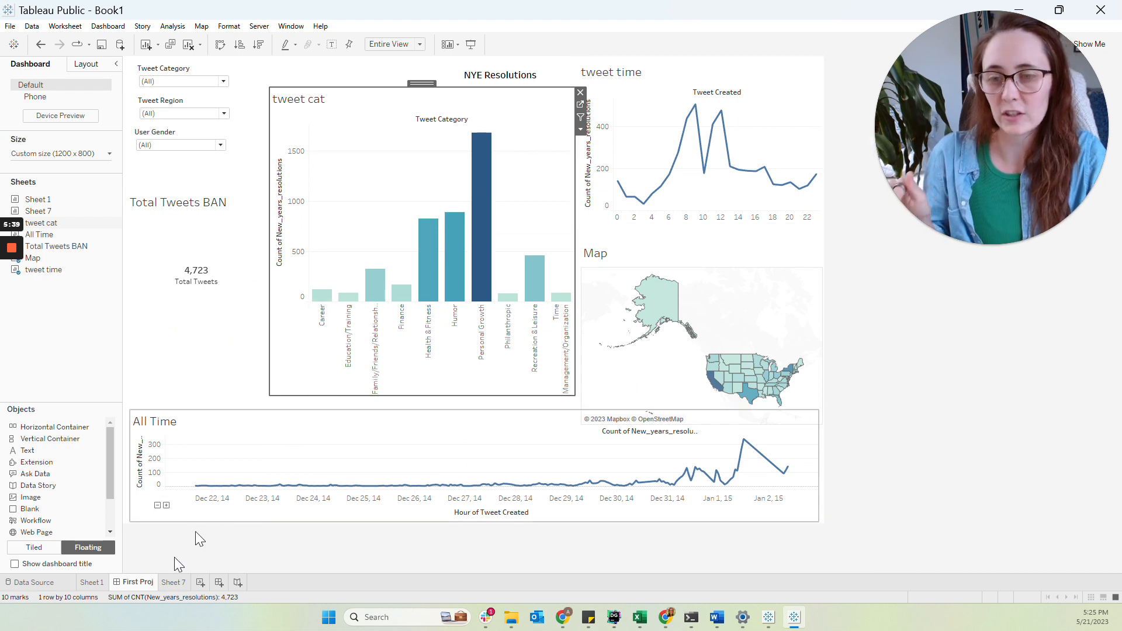
pyautogui.moveTo(149, 577)
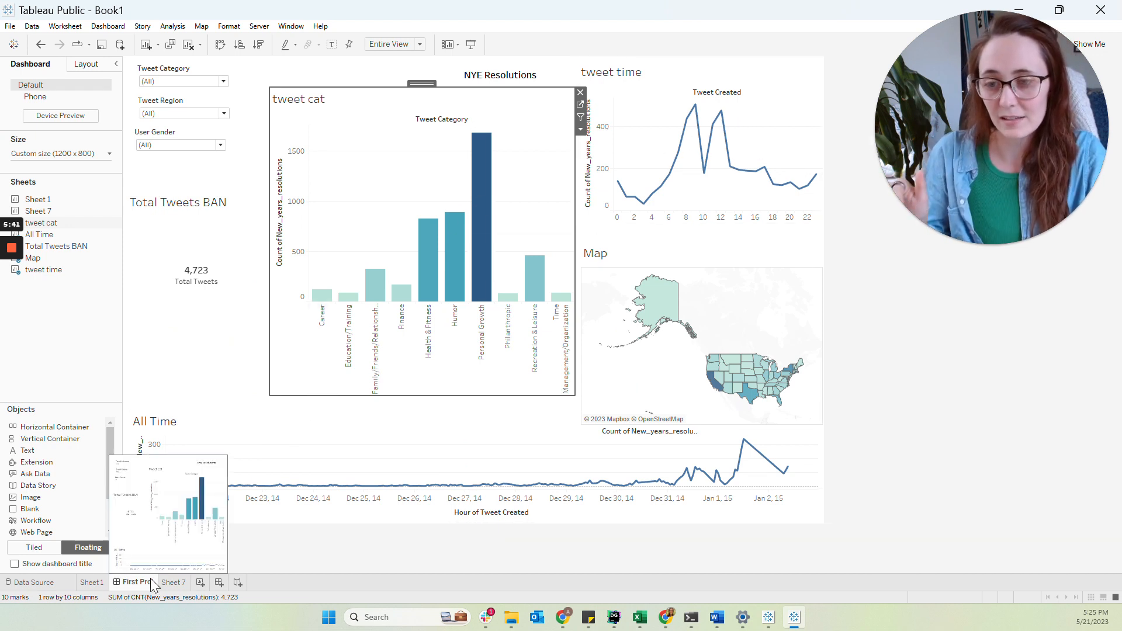
pyautogui.click(175, 582)
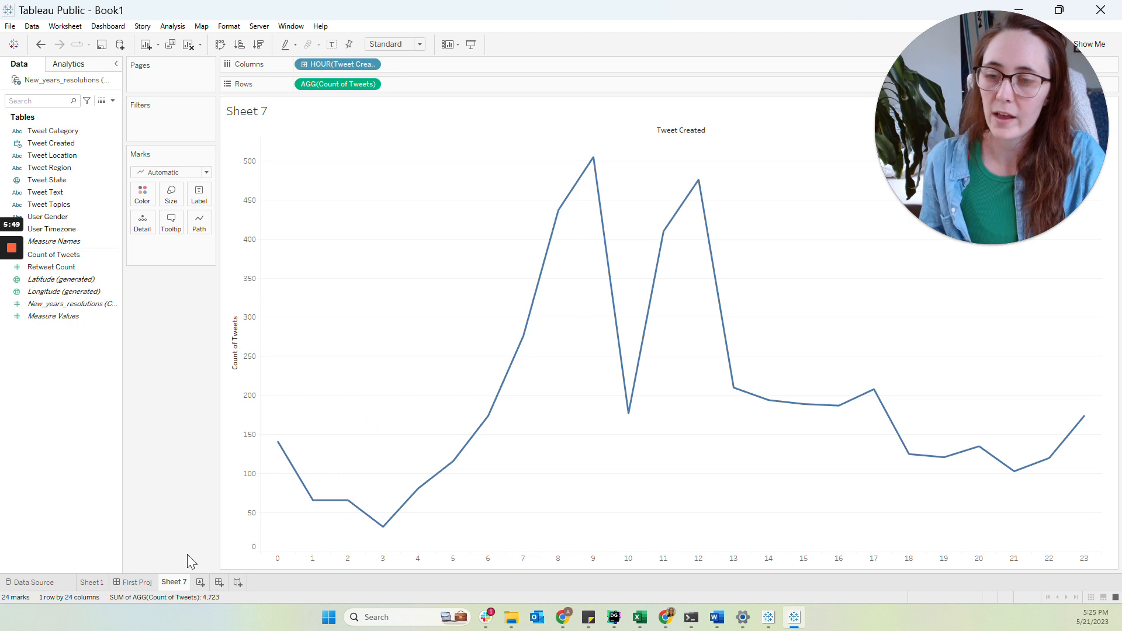
pyautogui.click(137, 587)
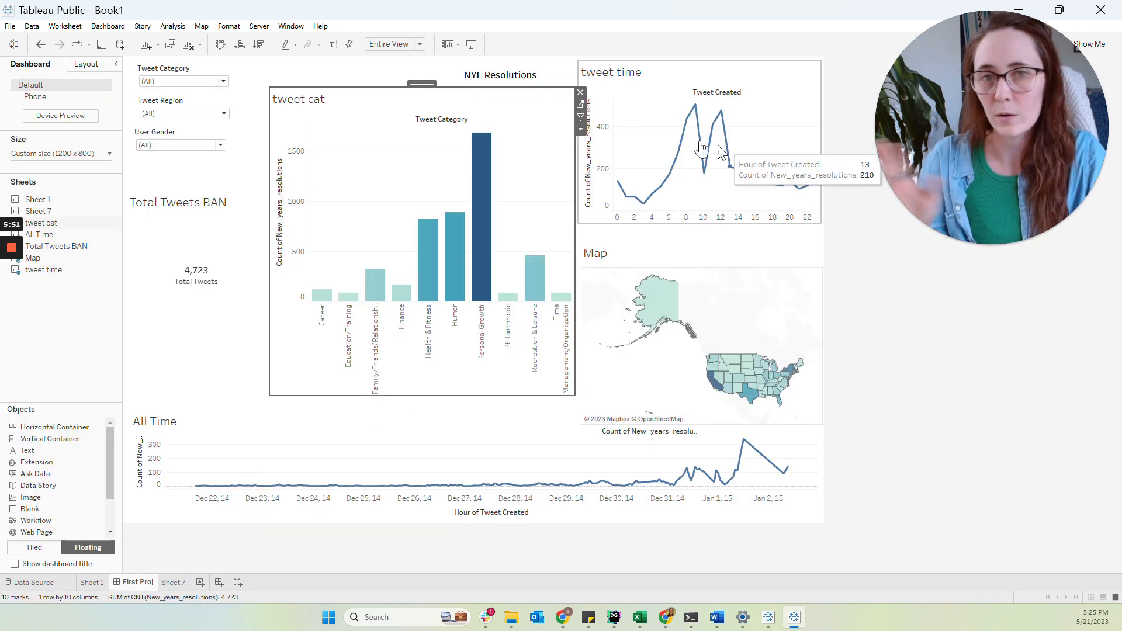
# - Rename Sheet 7 as "Tweet time b"
pyautogui.click(173, 583)
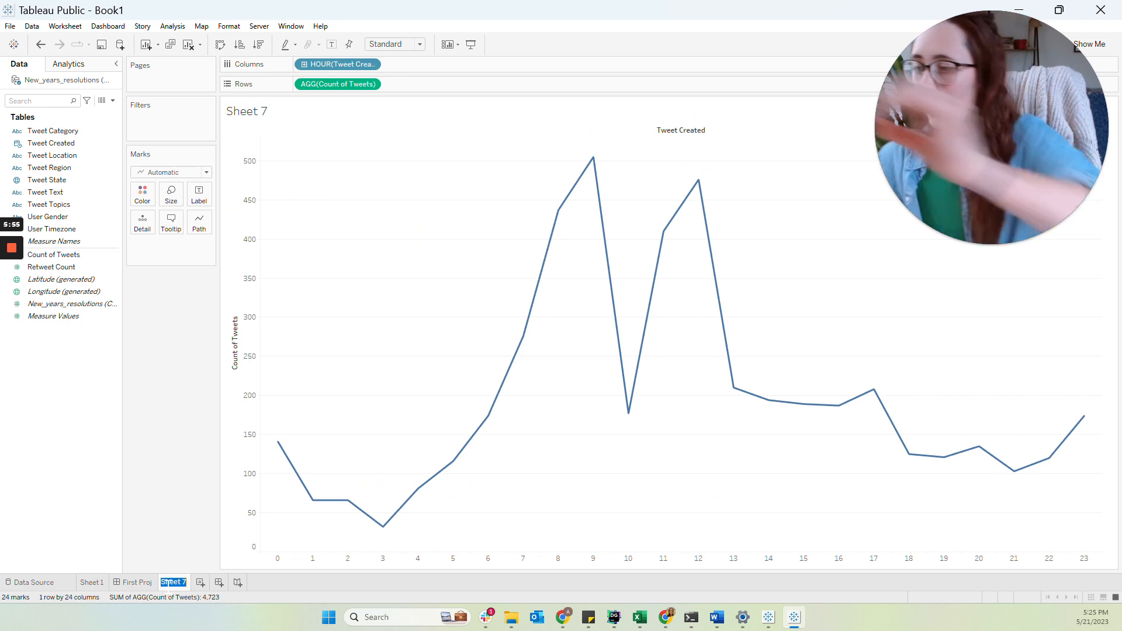
pyautogui.write('Tweet time i')
pyautogui.press('Return')
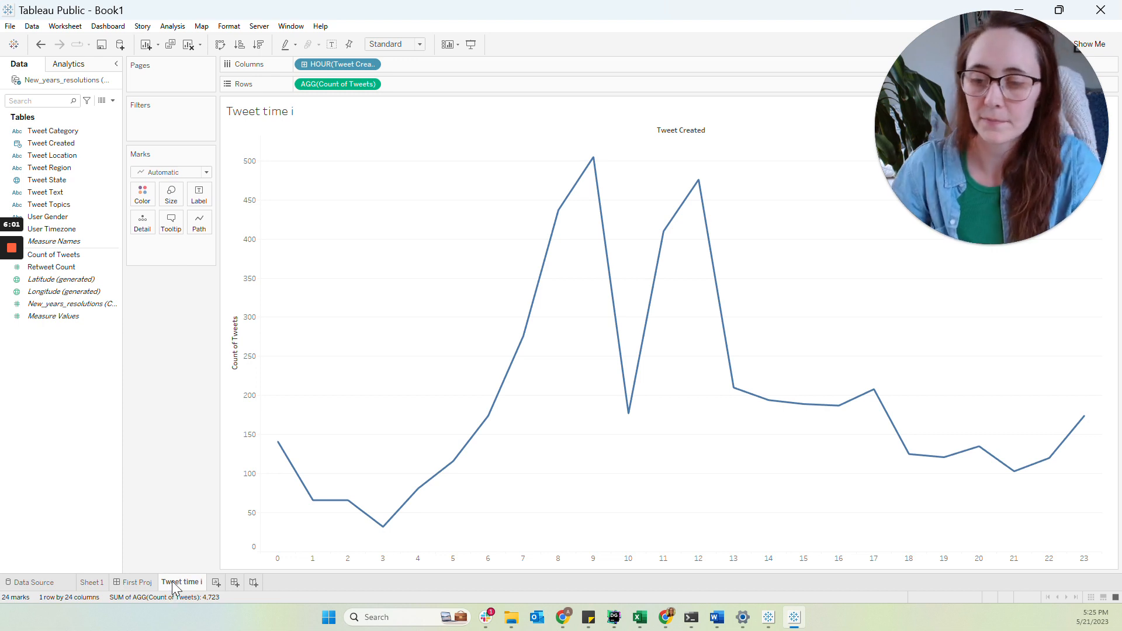
pyautogui.doubleClick(173, 583)
pyautogui.click(201, 583)
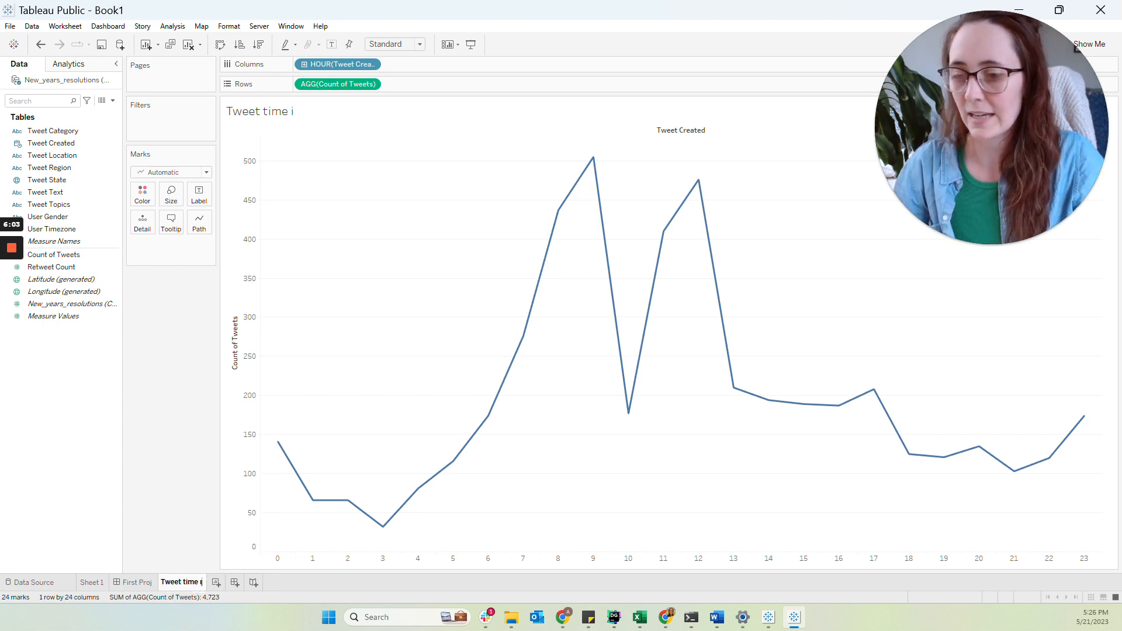
pyautogui.press('BackSpace')
pyautogui.write('b')
pyautogui.press('Return')
pyautogui.moveTo(197, 585)
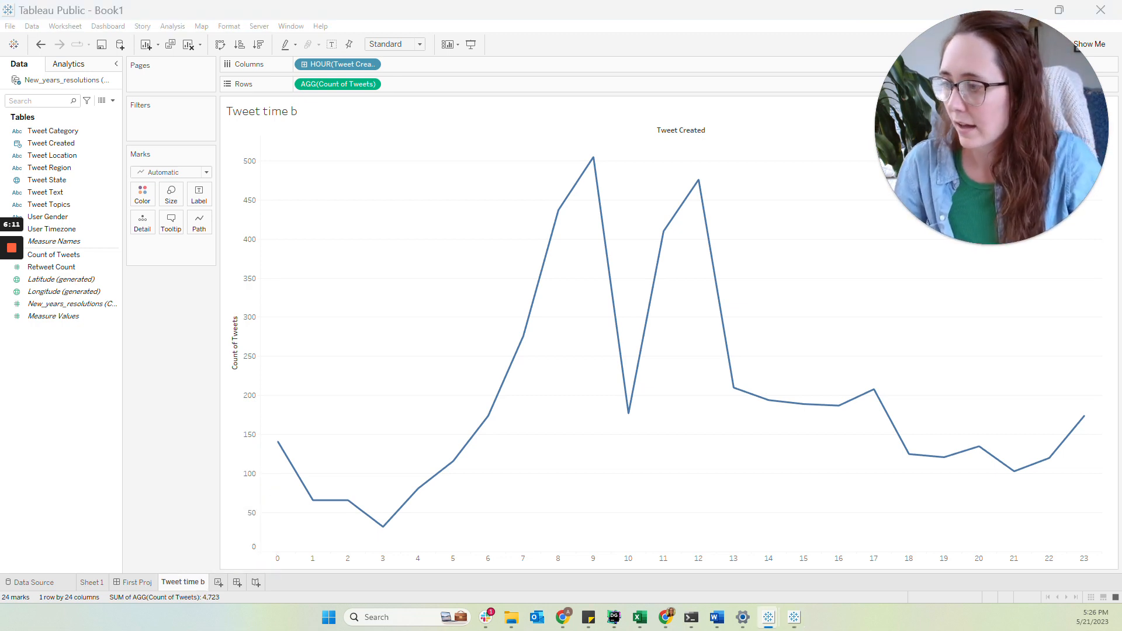
# - Add a new worksheet and chart Tweet Category on columns against Count of Tweets on rows
pyautogui.click(218, 583)
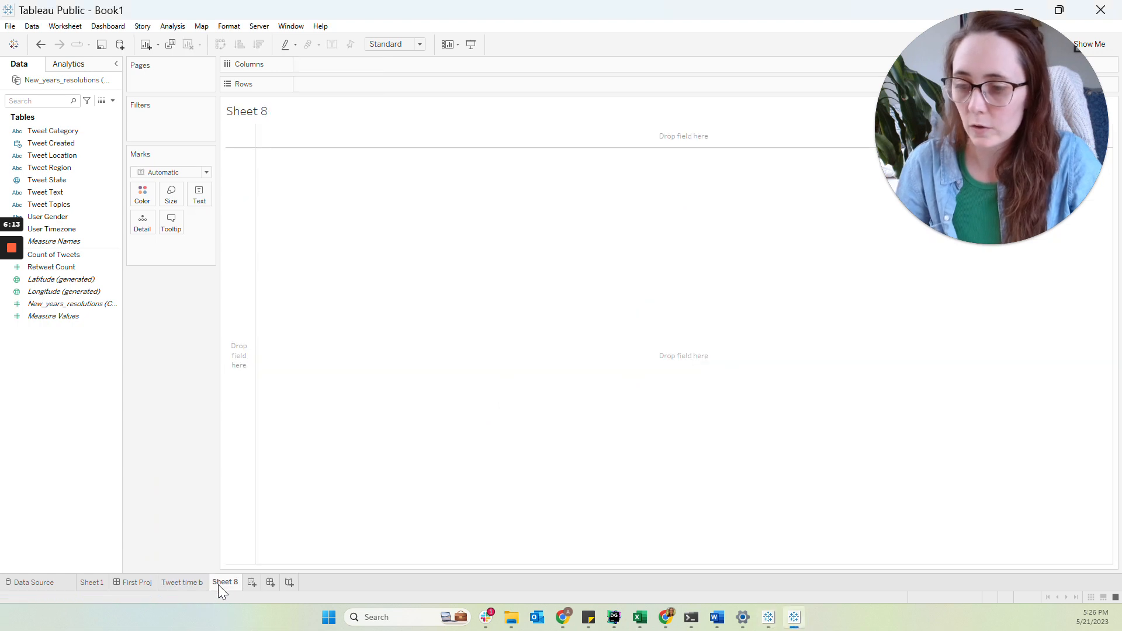
pyautogui.click(88, 154)
pyautogui.moveTo(74, 129); pyautogui.dragTo(359, 65)
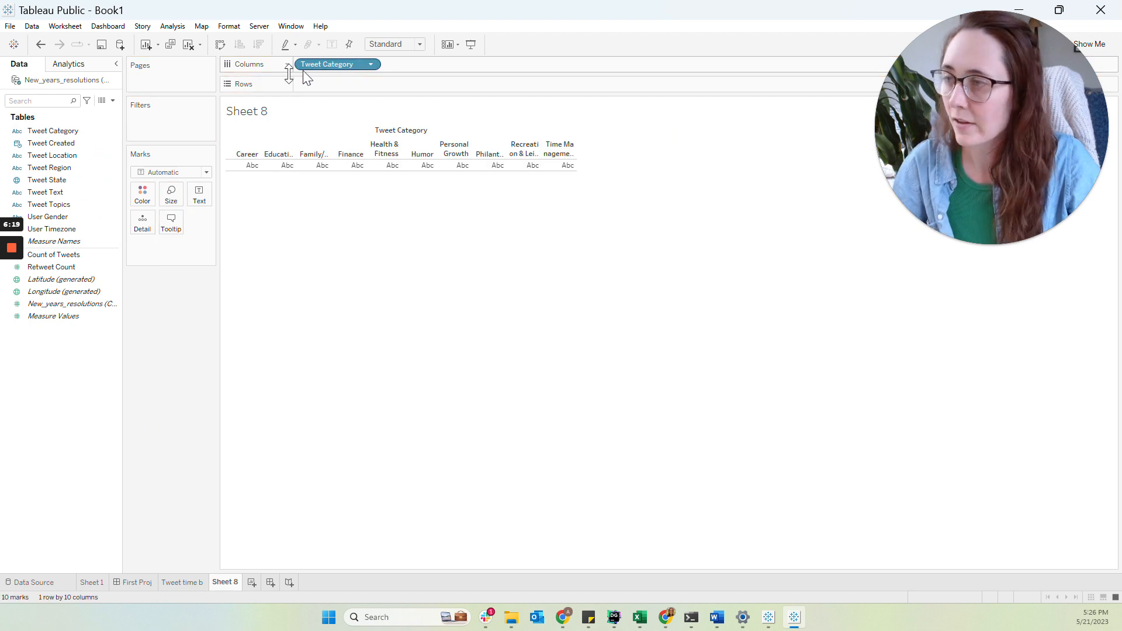
pyautogui.click(81, 255)
pyautogui.moveTo(79, 254); pyautogui.dragTo(360, 79)
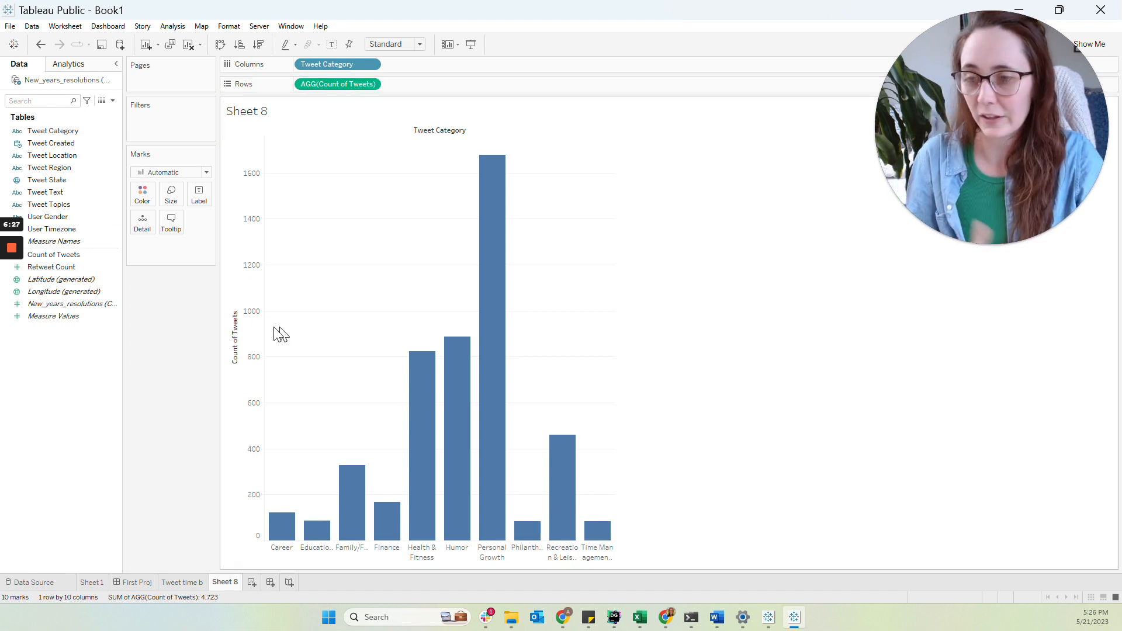
# - Sort the category bars in descending order by Count of Tweets
pyautogui.click(234, 305)
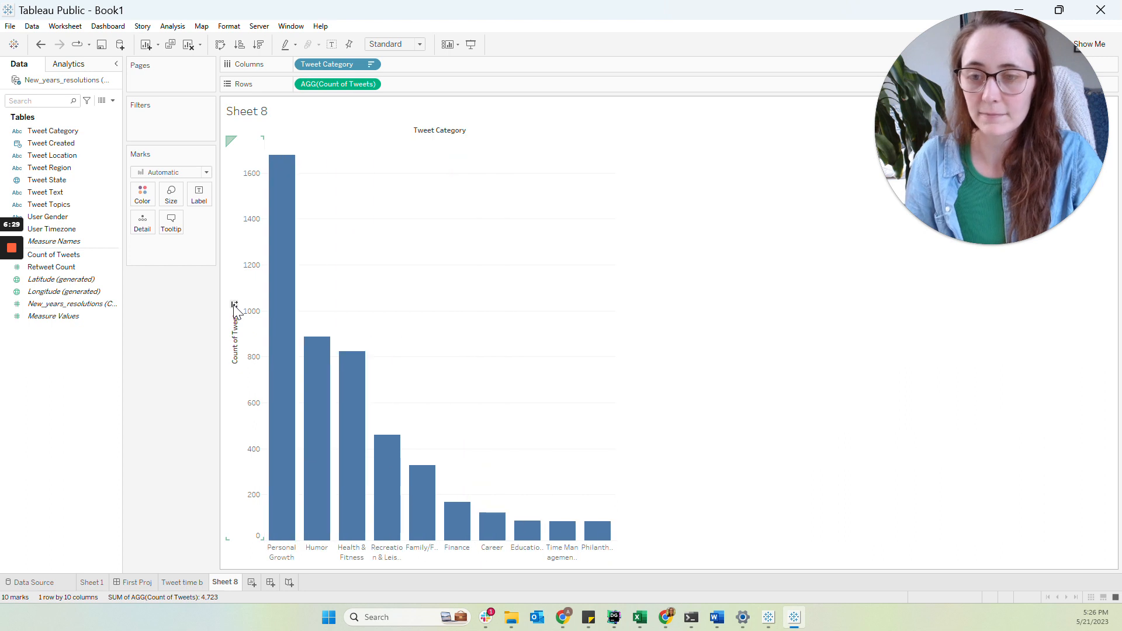
pyautogui.click(234, 306)
pyautogui.click(234, 305)
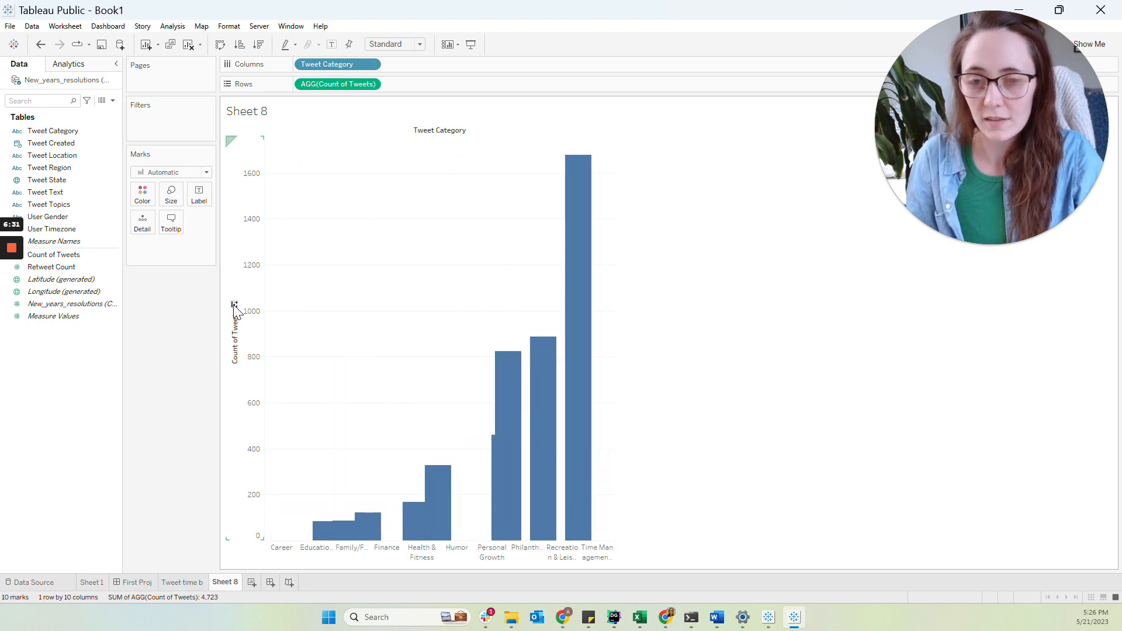
pyautogui.click(234, 305)
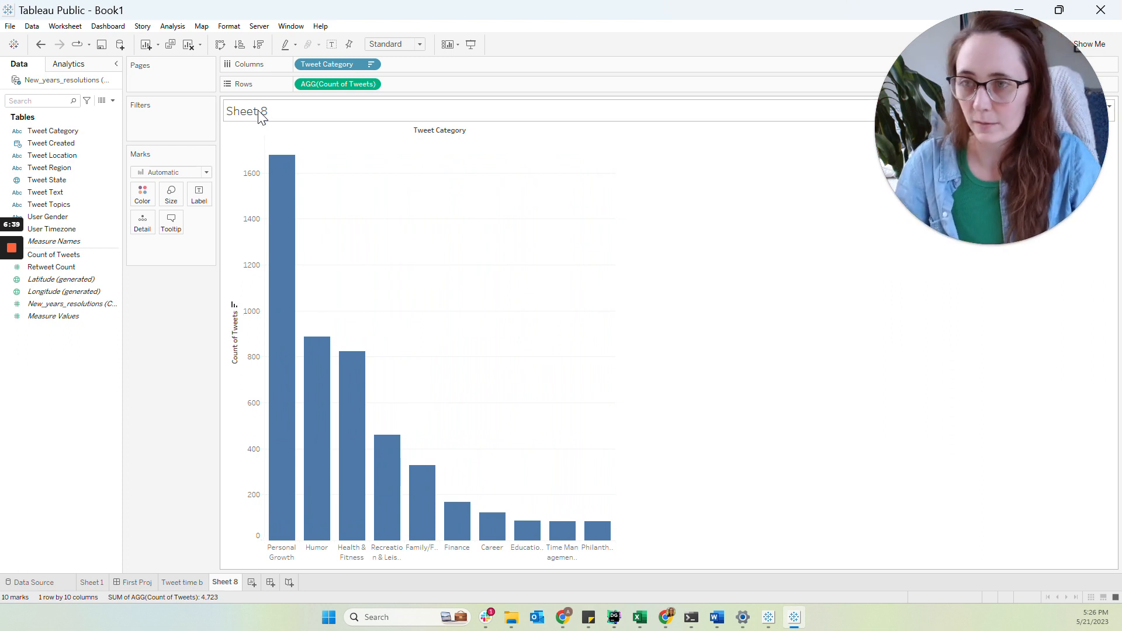
# - Swap the bar chart's rows and columns, and swap them back to vertical bars
pyautogui.click(223, 50)
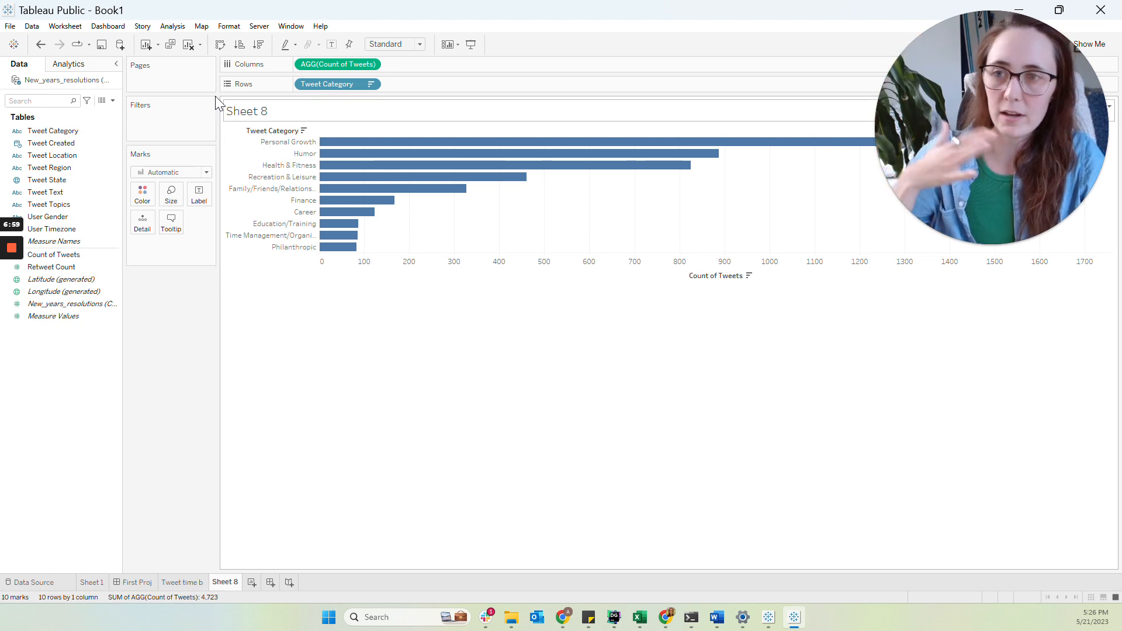
pyautogui.click(220, 45)
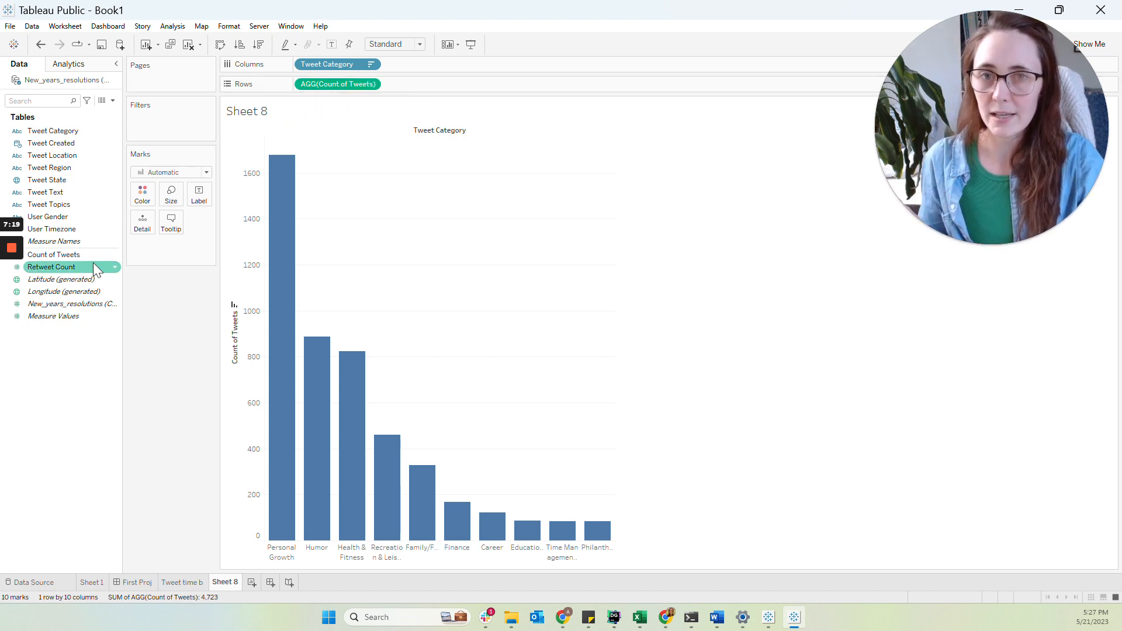
# - Try colouring the category bars by the sum of Retweet Count, and remove that field from the marks
pyautogui.moveTo(93, 262); pyautogui.dragTo(146, 191)
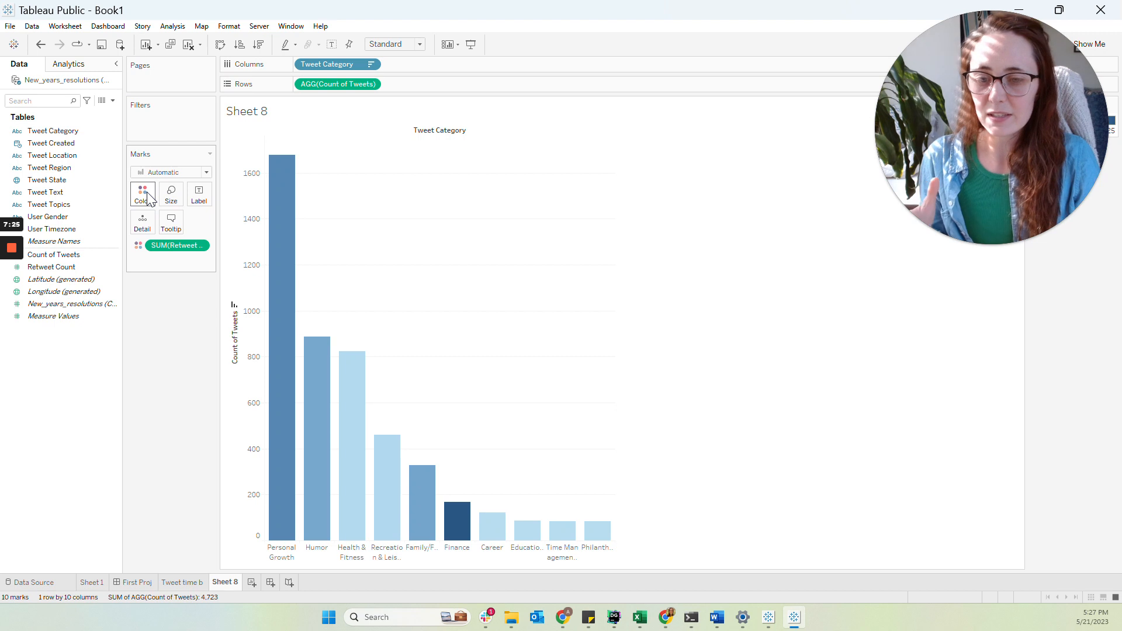
pyautogui.moveTo(457, 536)
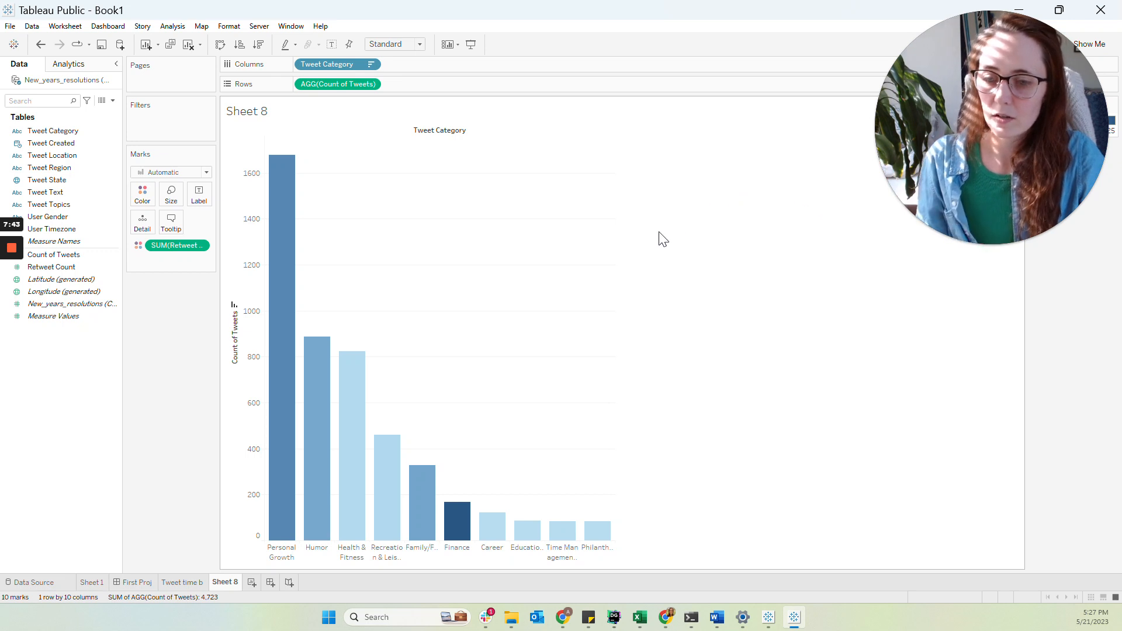
pyautogui.moveTo(177, 245); pyautogui.dragTo(166, 357)
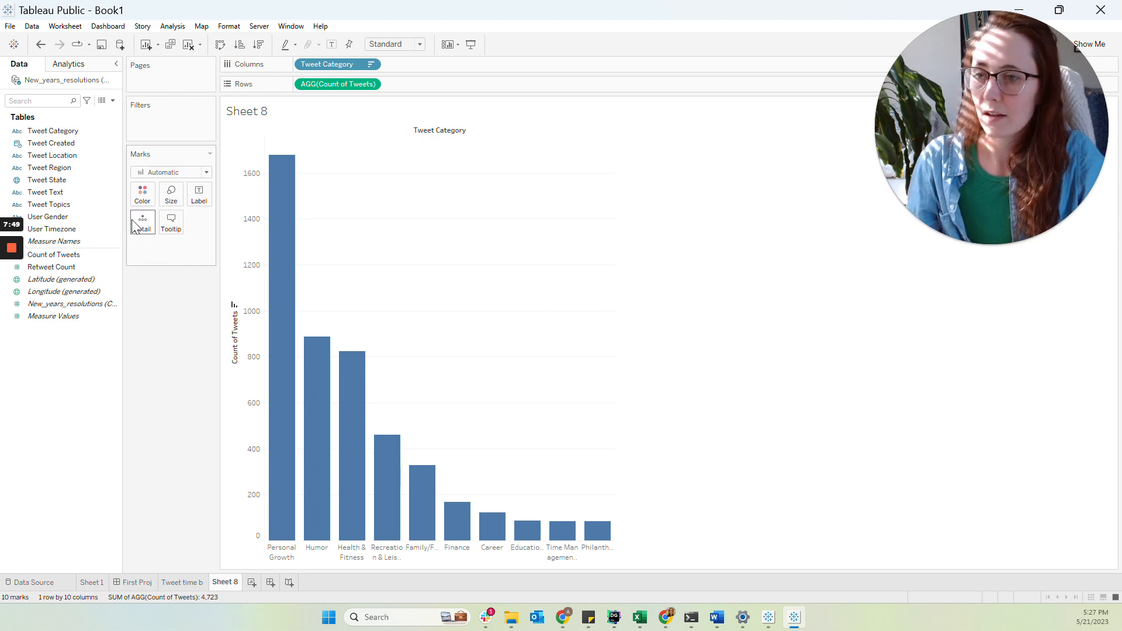
# - Colour the category bars by User Gender
pyautogui.click(98, 196)
pyautogui.moveTo(75, 217); pyautogui.dragTo(141, 198)
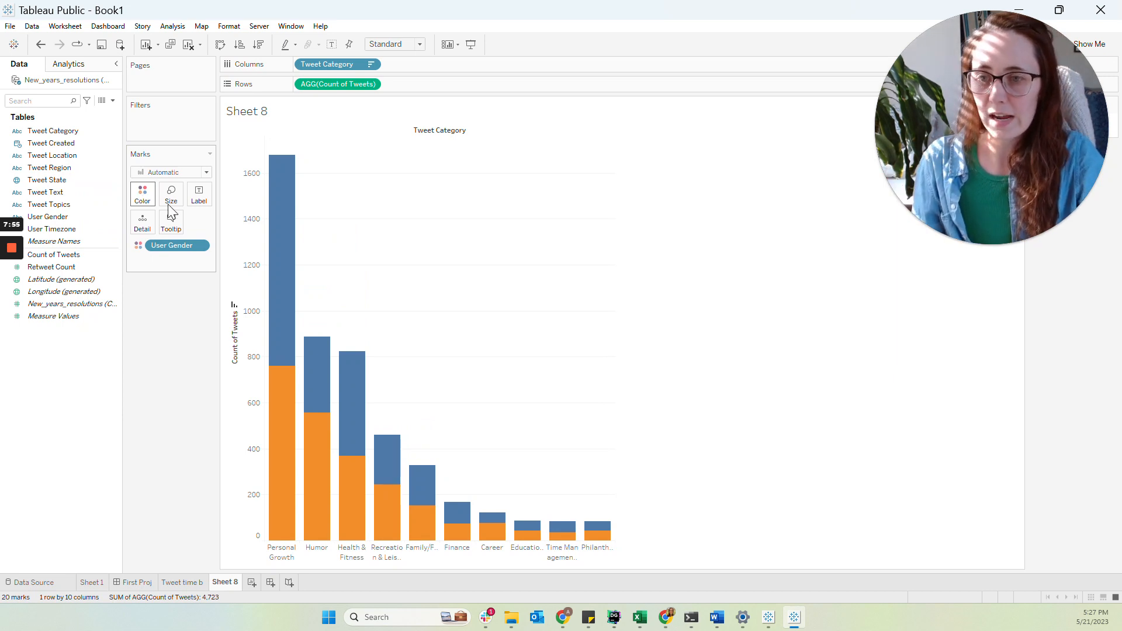
pyautogui.moveTo(962, 127); pyautogui.dragTo(1012, 273)
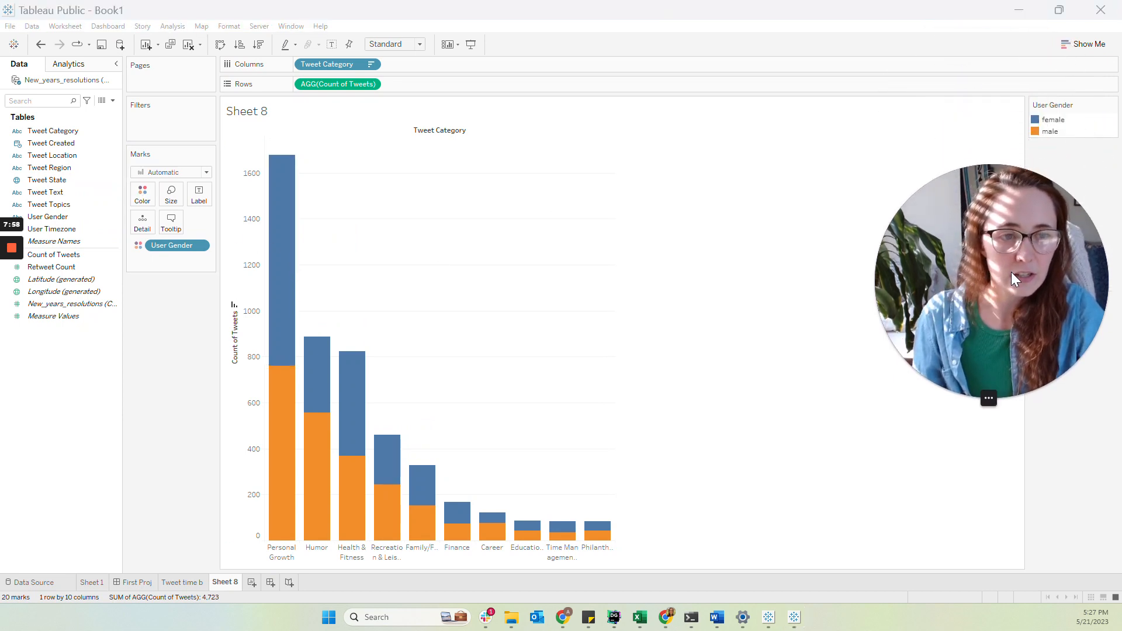
# - Highlight the female and male segments in turn from the User Gender legend, and clear the highlight
pyautogui.click(1046, 121)
pyautogui.click(1042, 131)
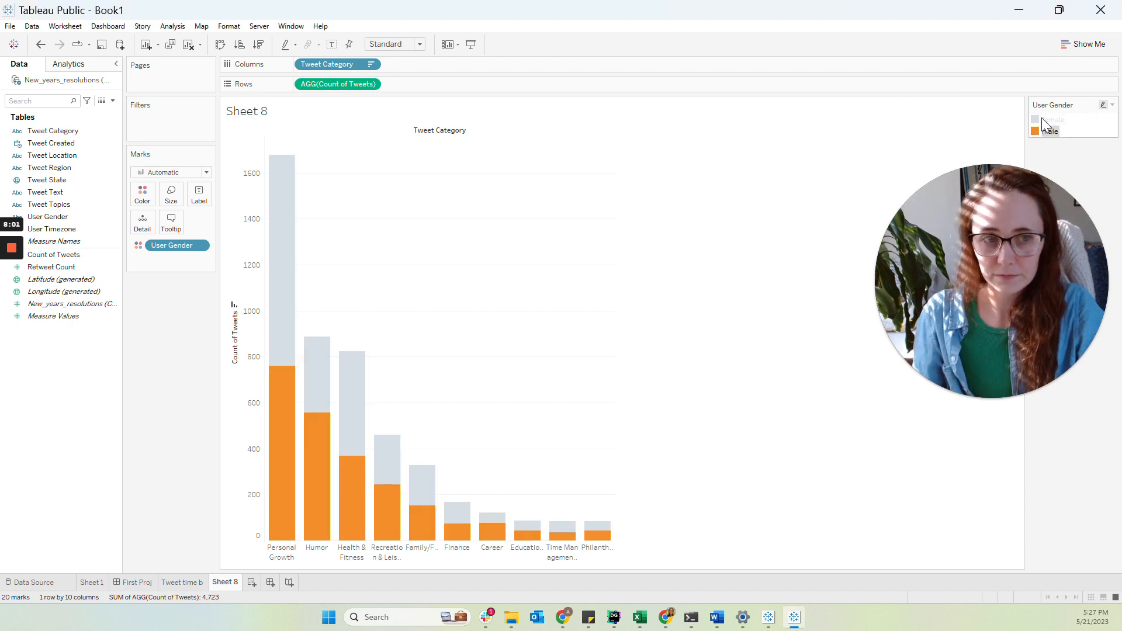
pyautogui.click(1041, 120)
pyautogui.click(1042, 119)
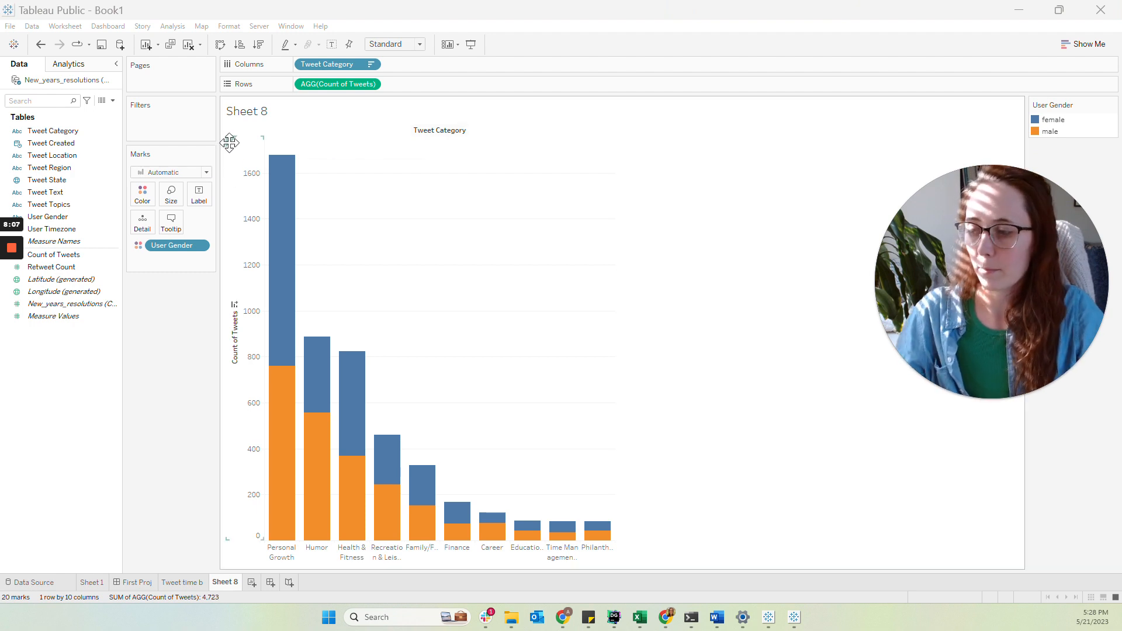
# - Try colouring the bars by Count of Tweets instead of User Gender, and undo the change
pyautogui.moveTo(301, 84); pyautogui.dragTo(183, 253)
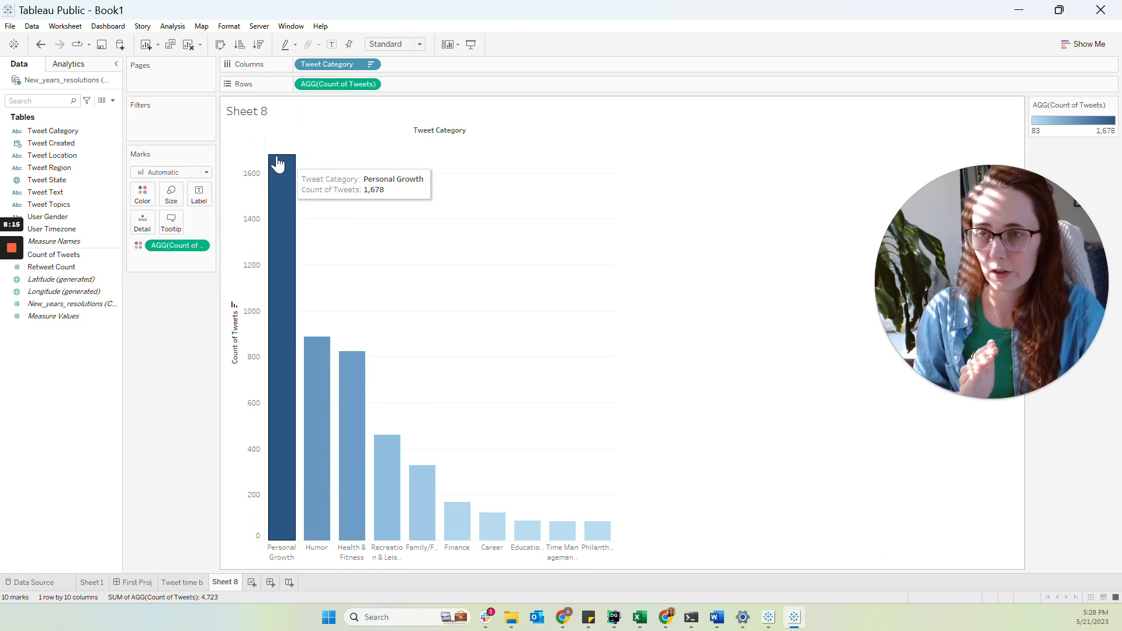
pyautogui.click(42, 44)
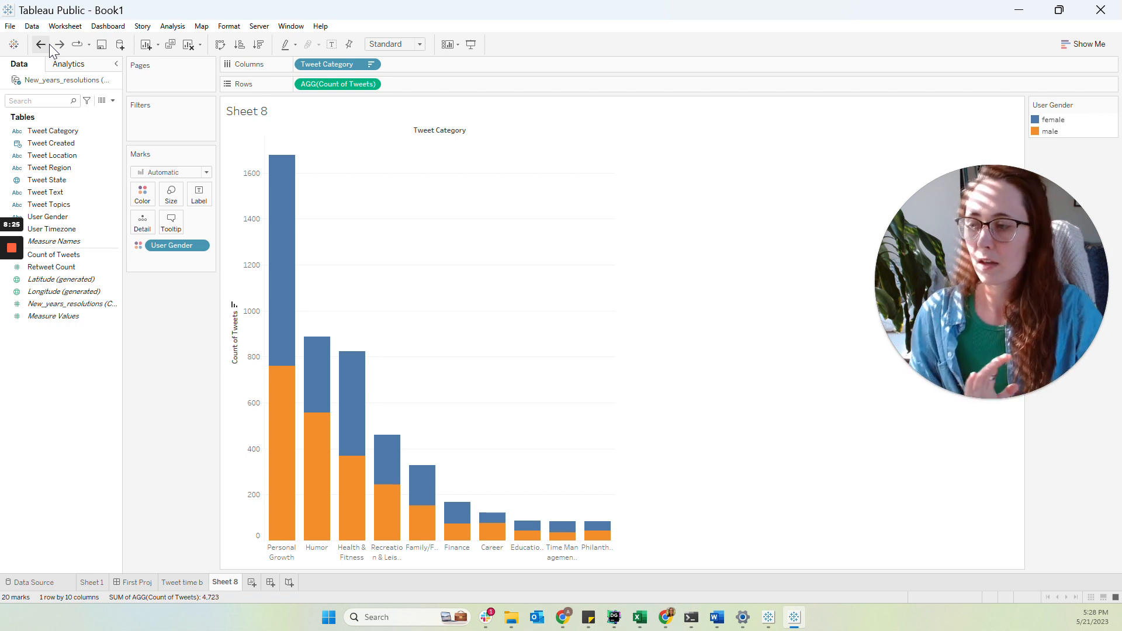
# - Rename the gender-coloured category chart worksheet as tweet category b
pyautogui.doubleClick(223, 583)
pyautogui.write('twe')
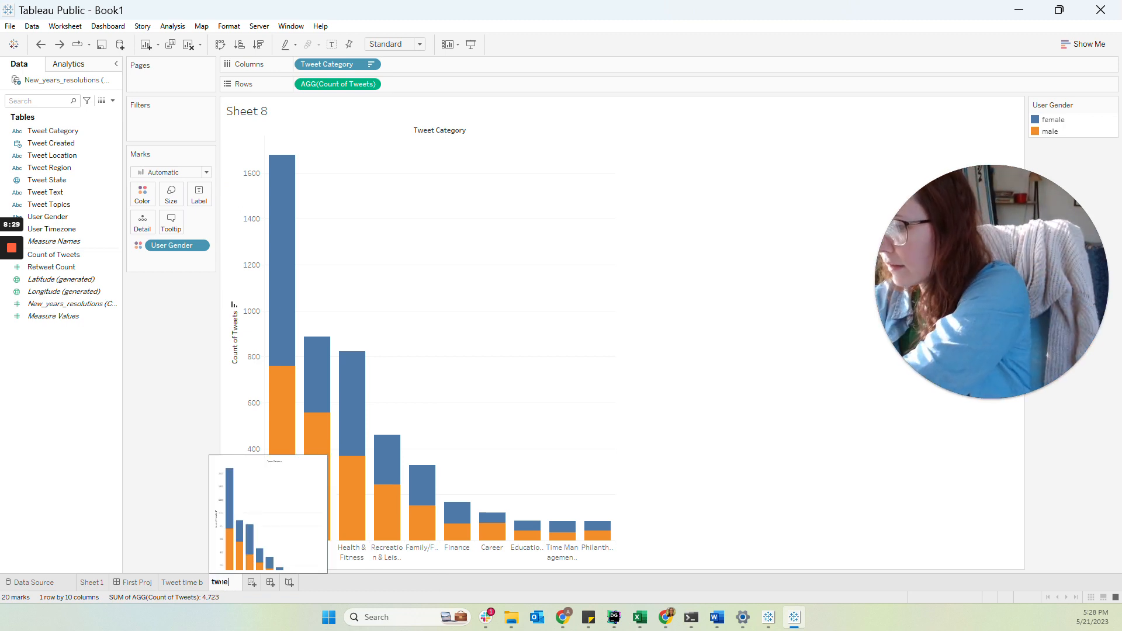
pyautogui.write('et category b')
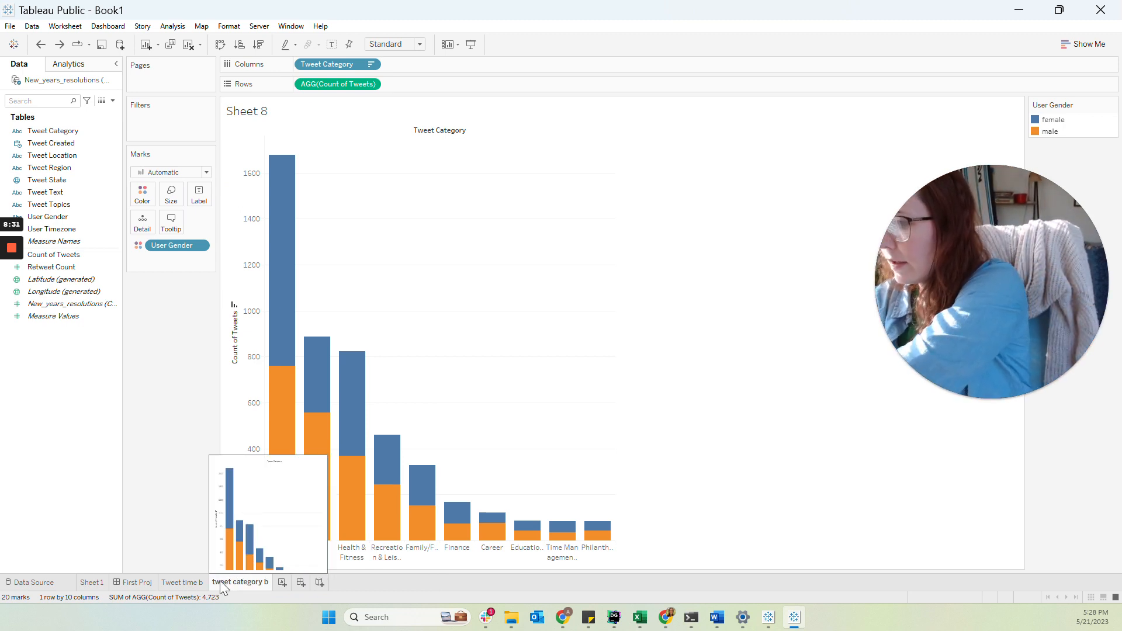
pyautogui.press('Return')
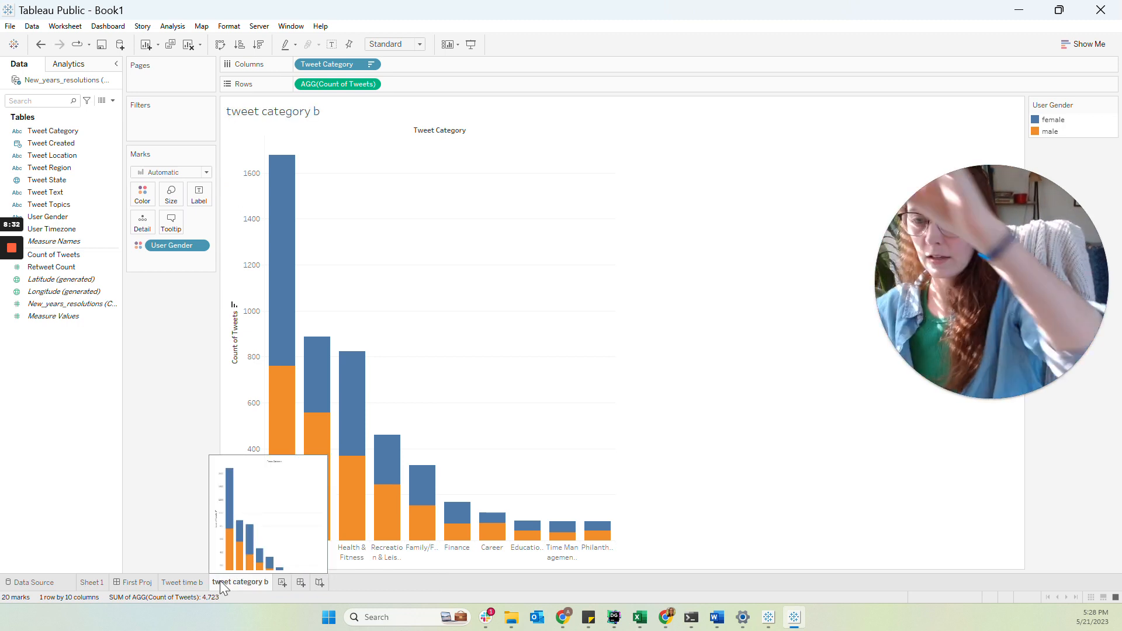
pyautogui.click(279, 583)
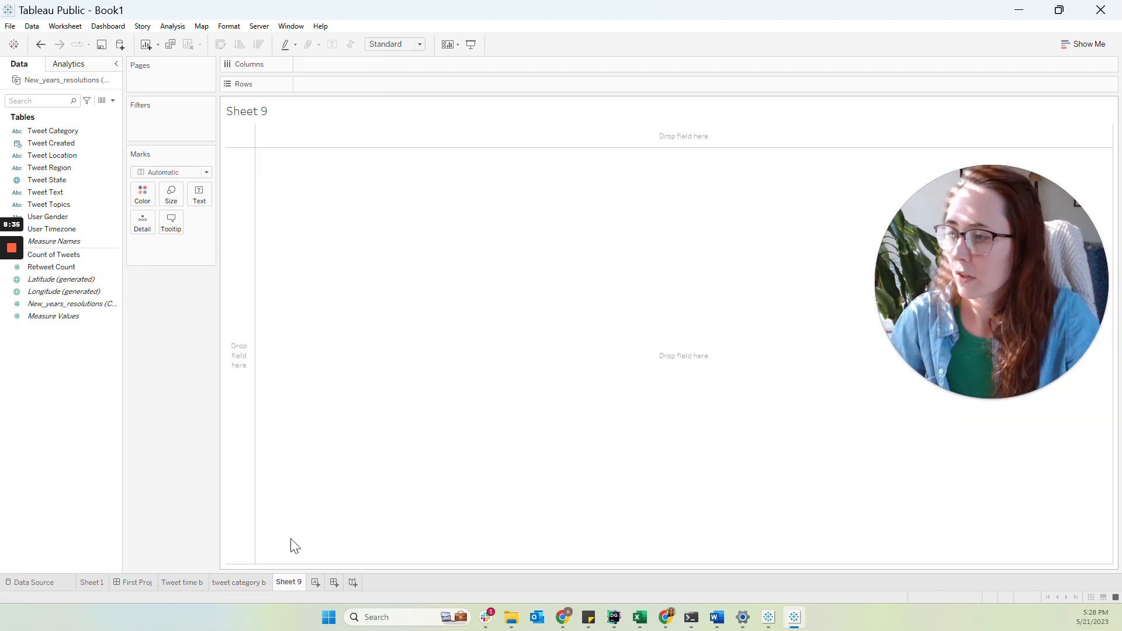
pyautogui.hotkey('alt', 'Tab')
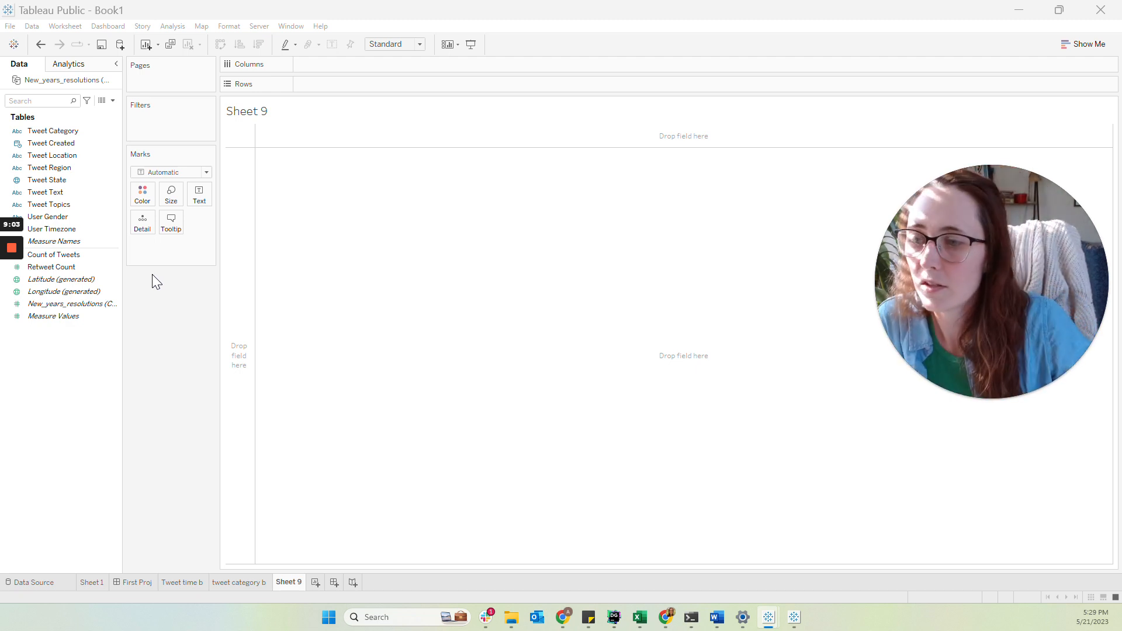
pyautogui.click(105, 256)
pyautogui.moveTo(86, 256); pyautogui.dragTo(208, 198)
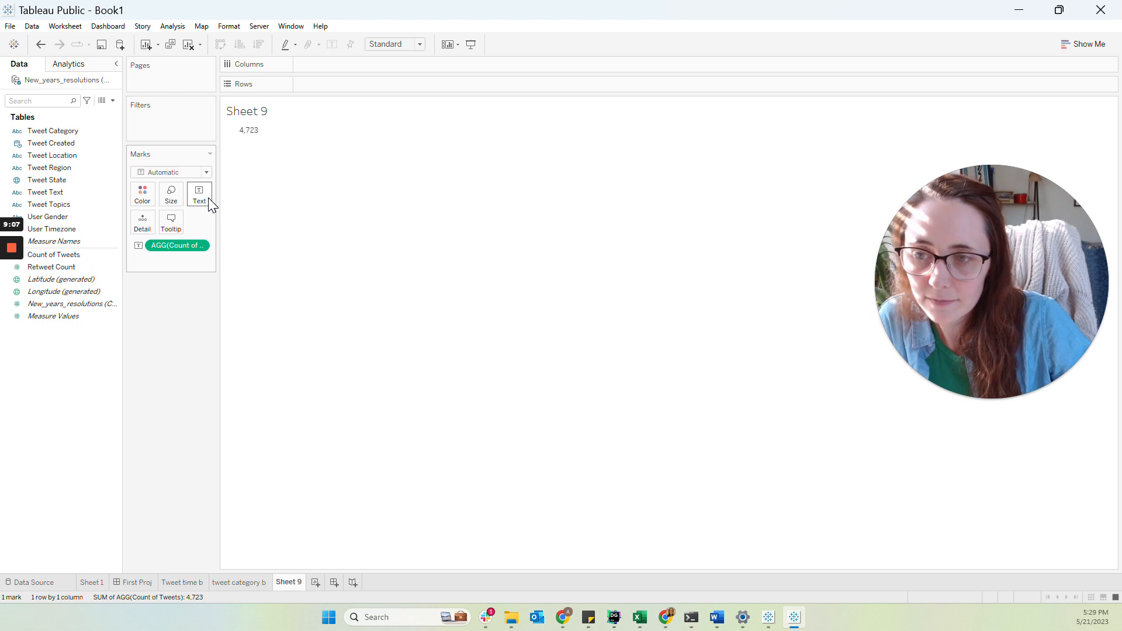
pyautogui.click(208, 197)
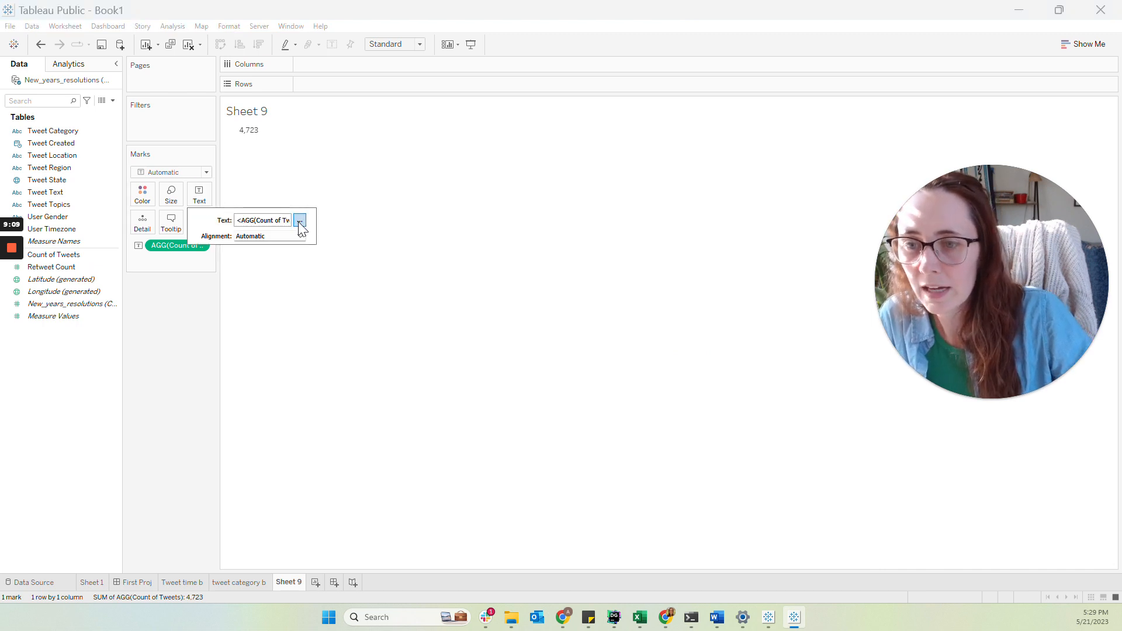
pyautogui.click(190, 368)
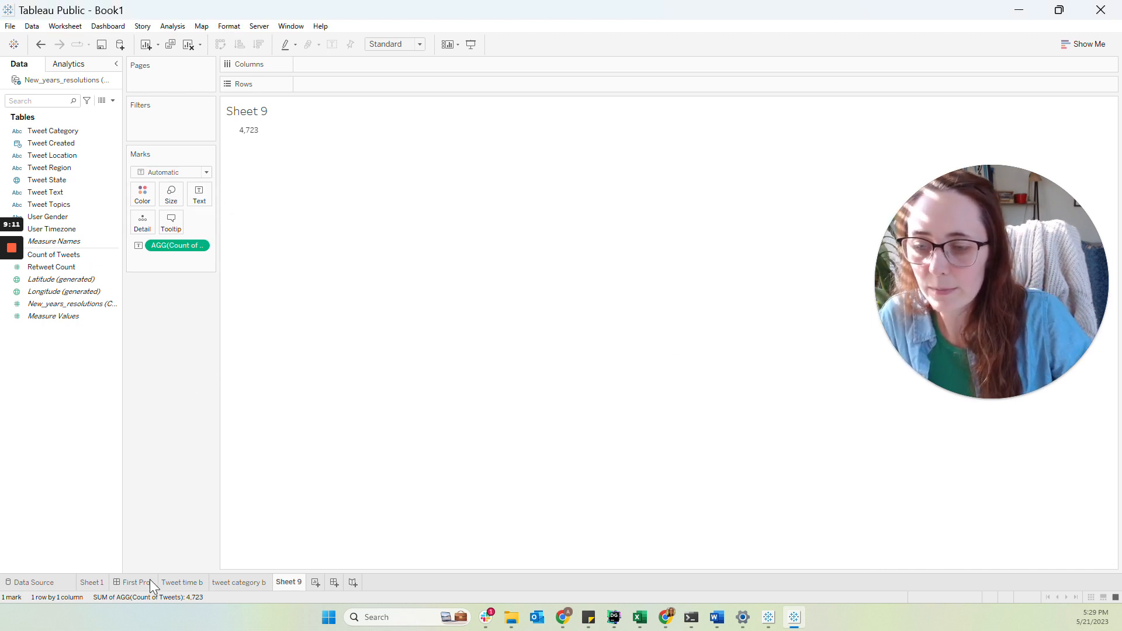
pyautogui.rightClick(289, 587)
pyautogui.click(316, 464)
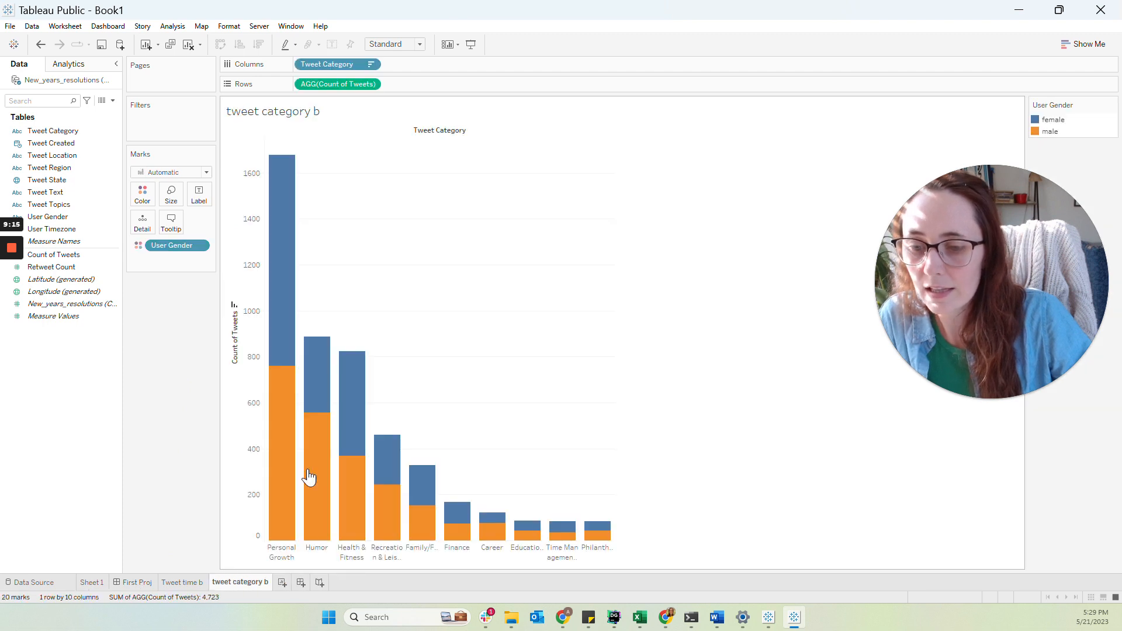
# - Open the Total Tweets BAN worksheet from the First Proj dashboard and duplicate it
pyautogui.click(142, 582)
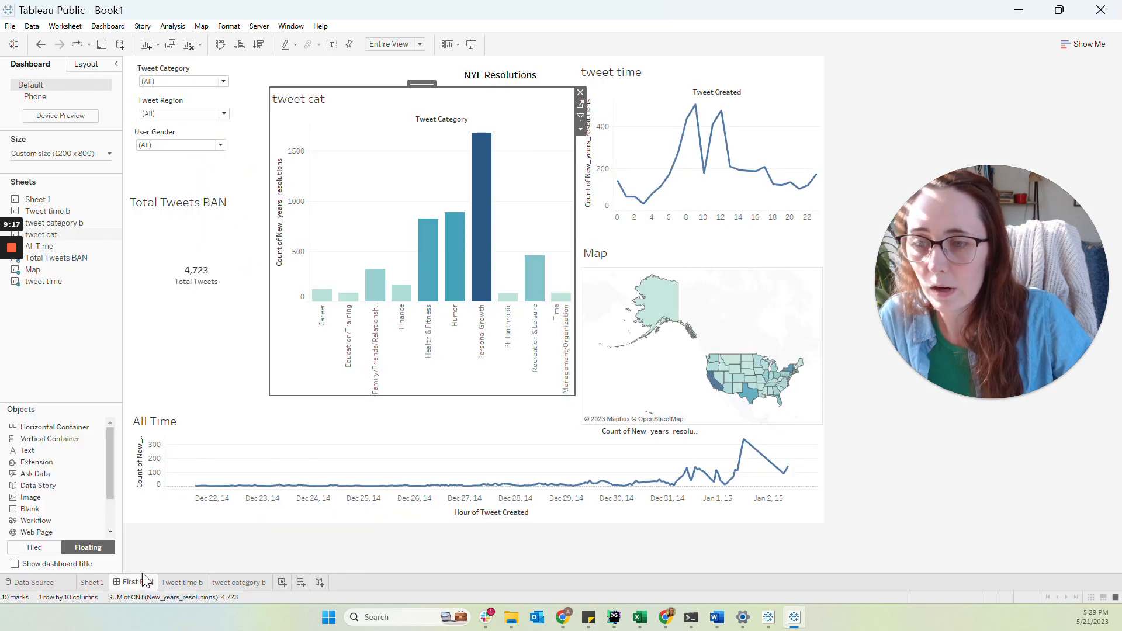
pyautogui.click(244, 214)
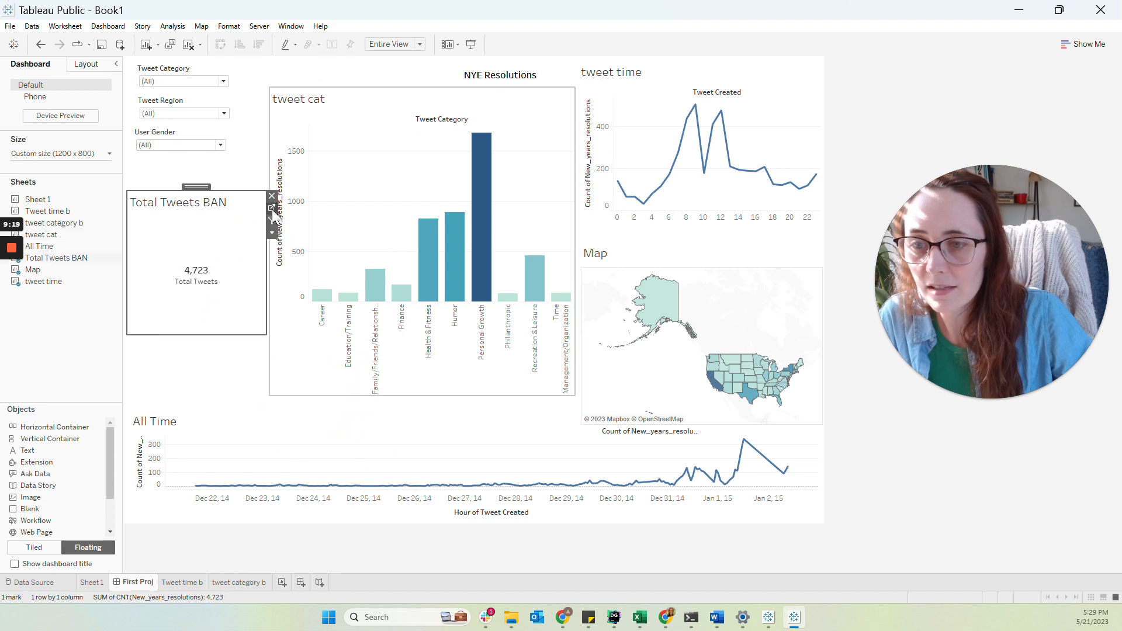
pyautogui.click(273, 208)
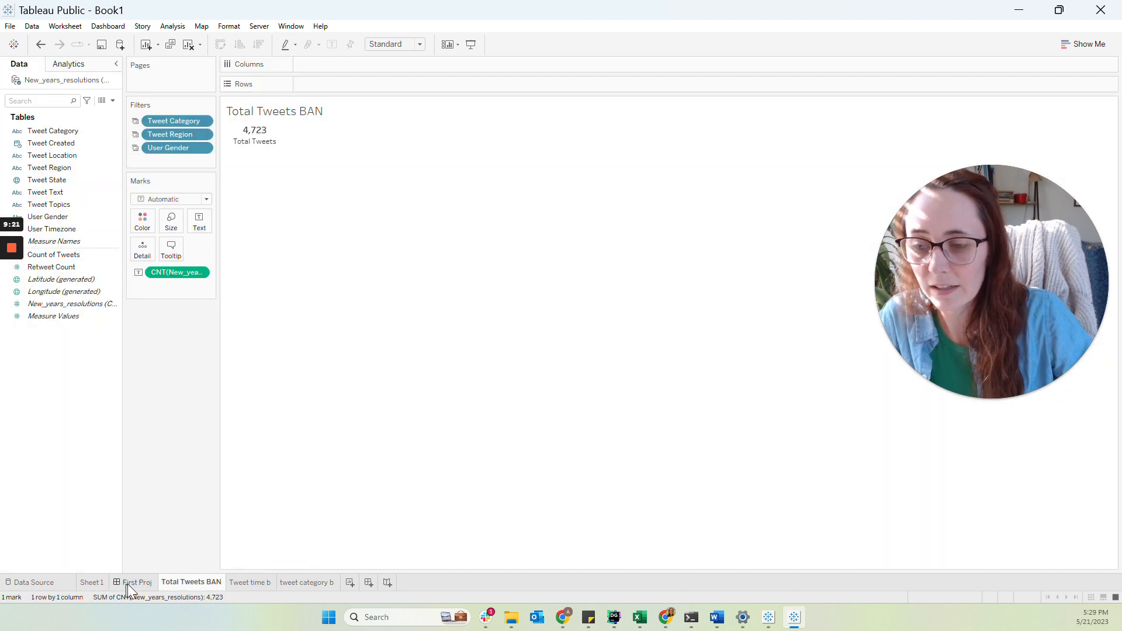
pyautogui.rightClick(189, 587)
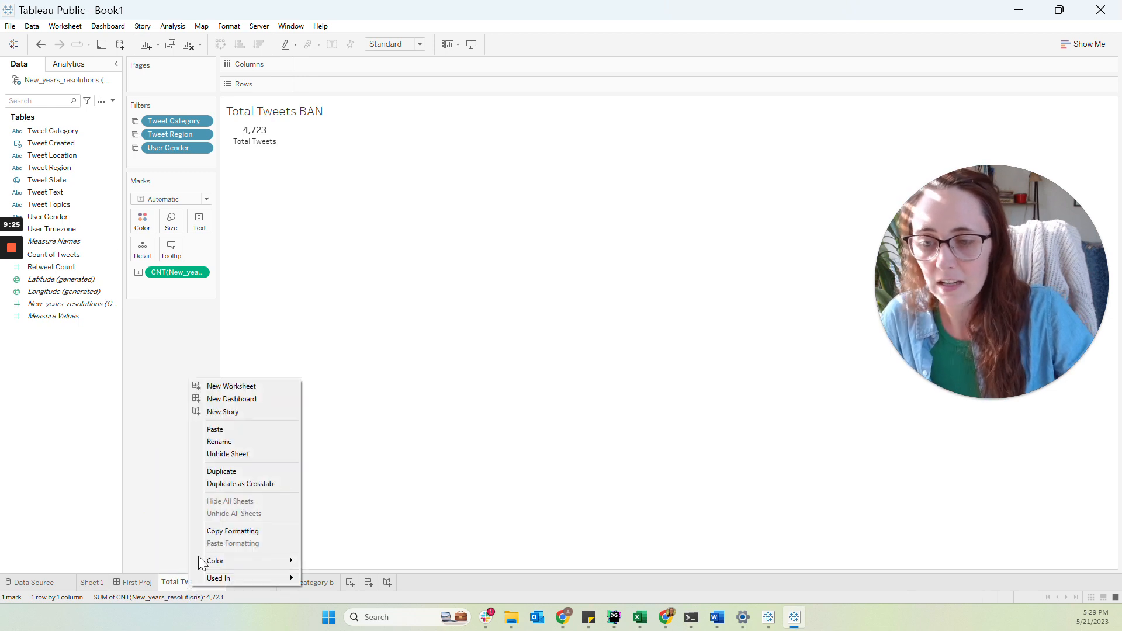
pyautogui.click(231, 472)
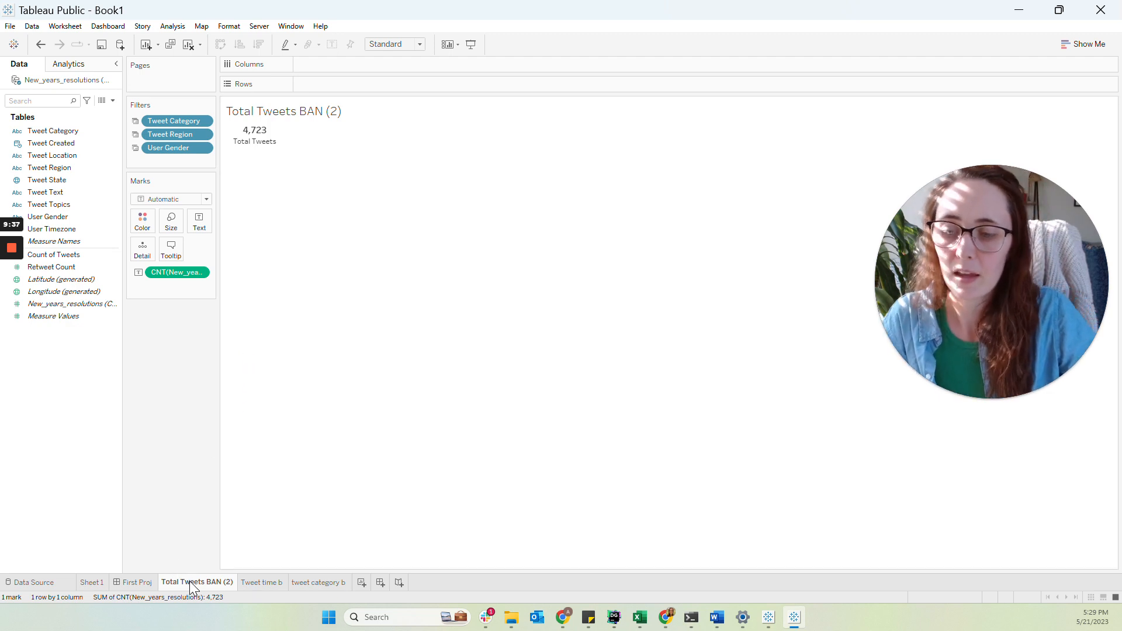
# - Rename the duplicated worksheet as Total Tweets BAN b
pyautogui.doubleClick(210, 585)
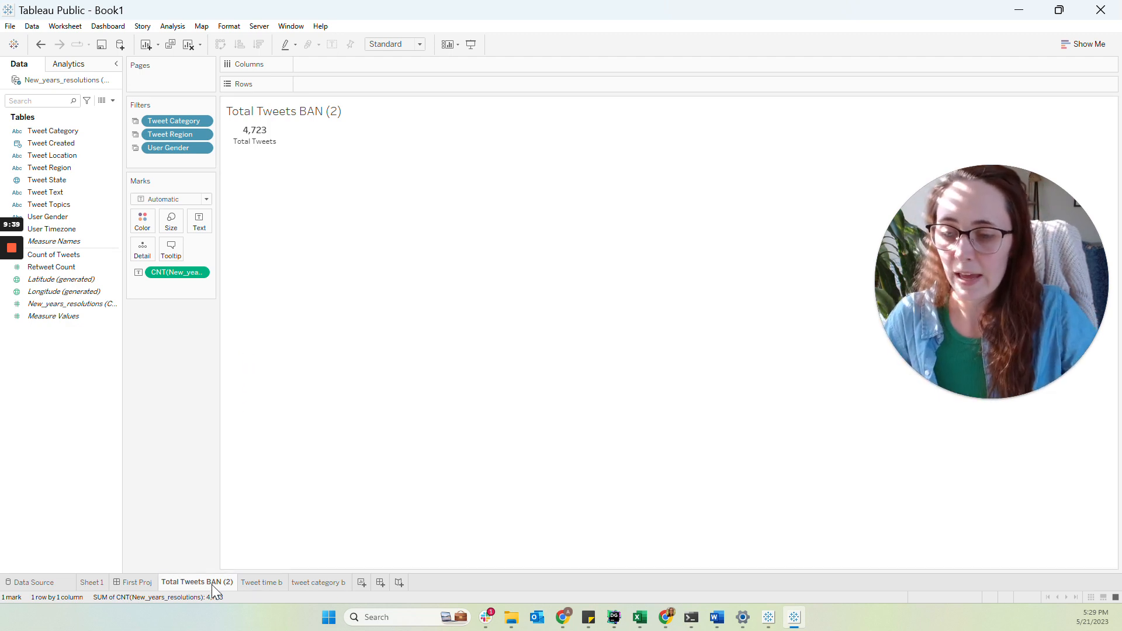
pyautogui.click(231, 583)
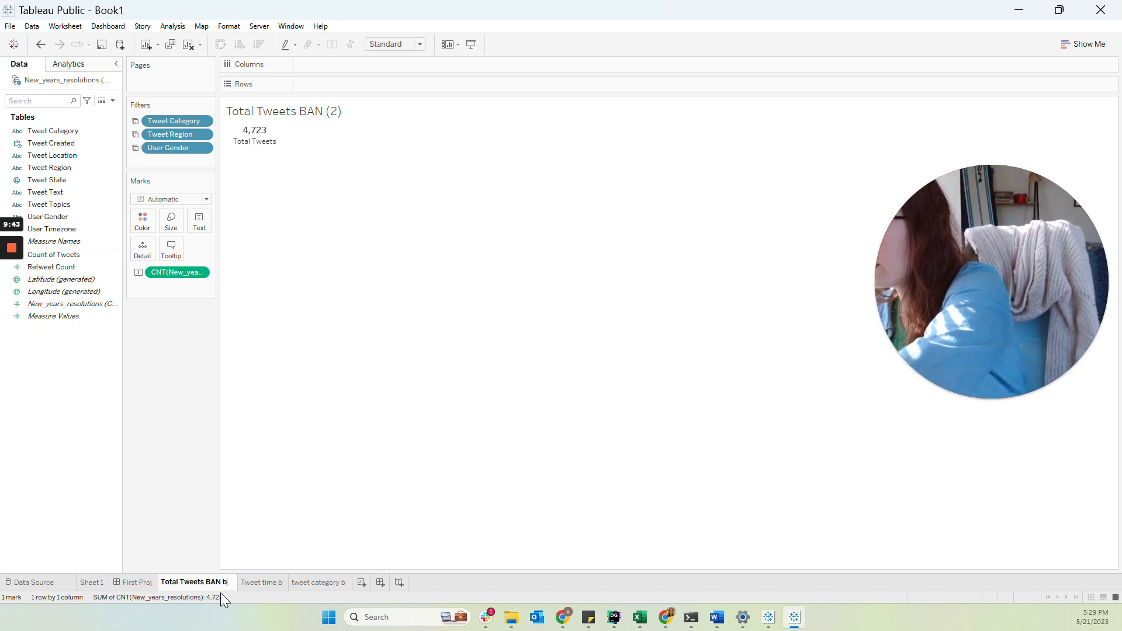
pyautogui.press('Return')
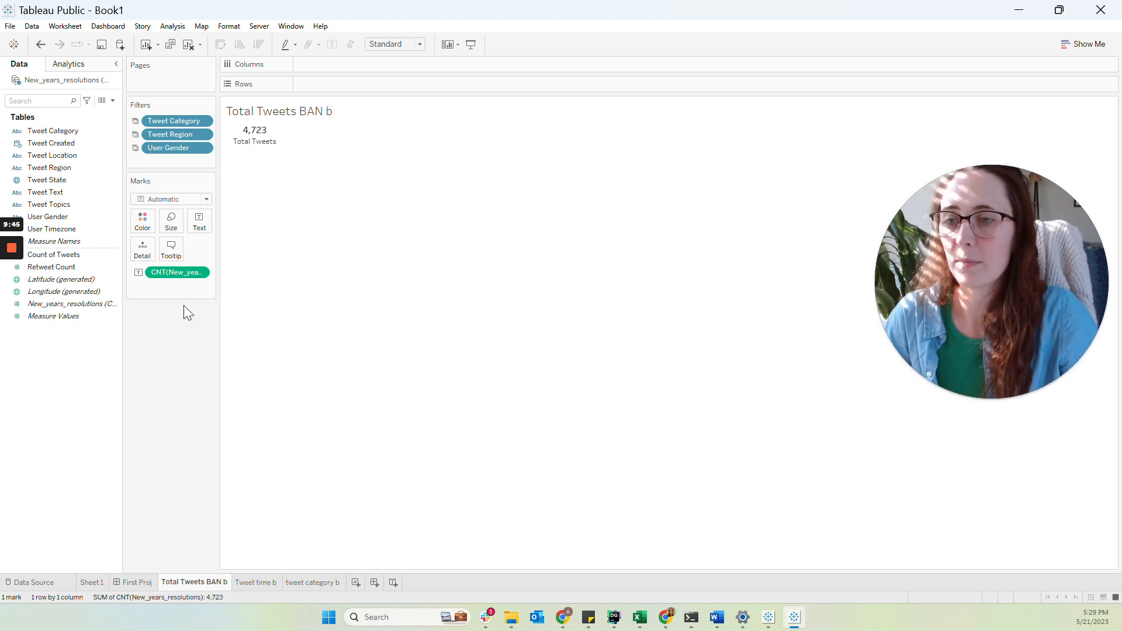
# - Remove the Tweet Category, Tweet Region and User Gender filters from the Total Tweets BAN b worksheet
pyautogui.moveTo(173, 150); pyautogui.dragTo(141, 390)
pyautogui.moveTo(171, 133); pyautogui.dragTo(165, 8)
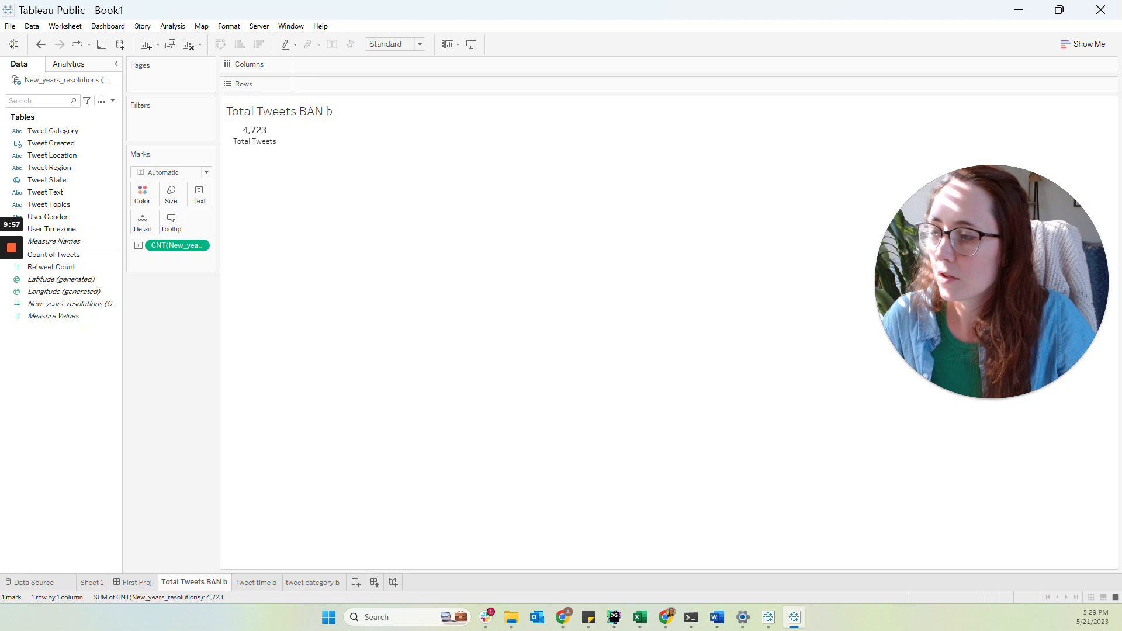
pyautogui.hotkey('alt', 'Tab')
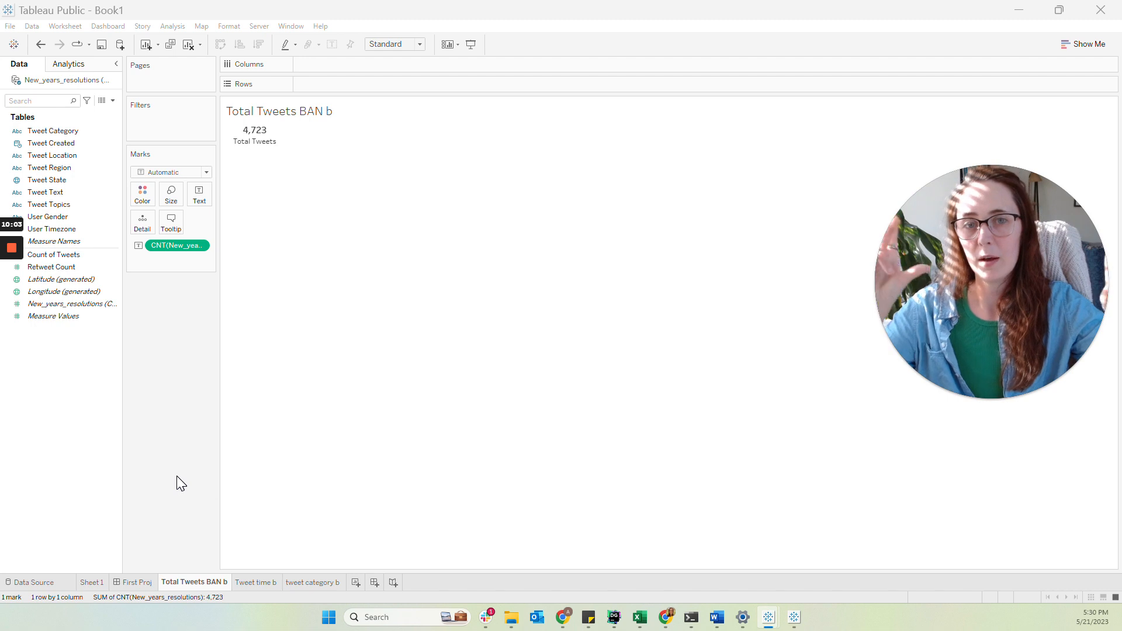
pyautogui.click(145, 583)
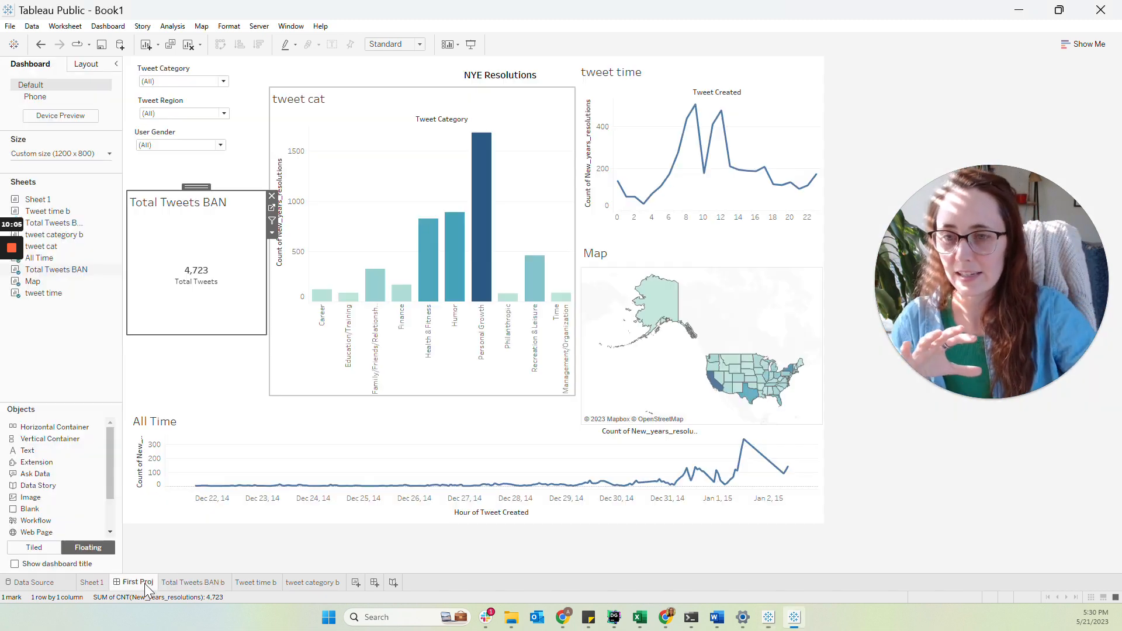
pyautogui.click(214, 270)
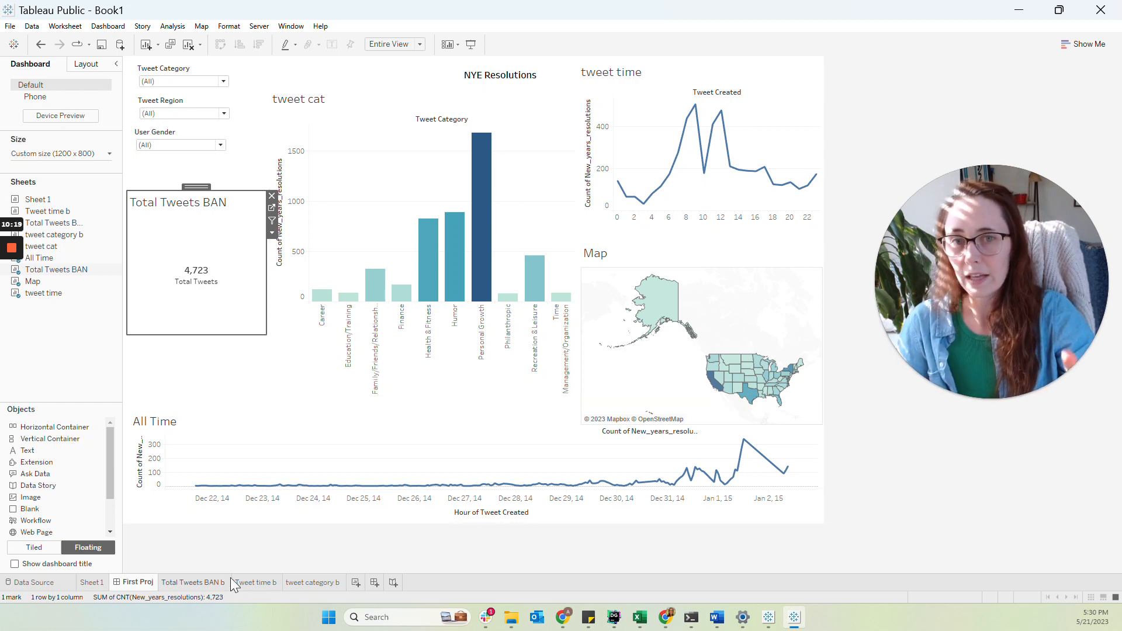
pyautogui.click(298, 583)
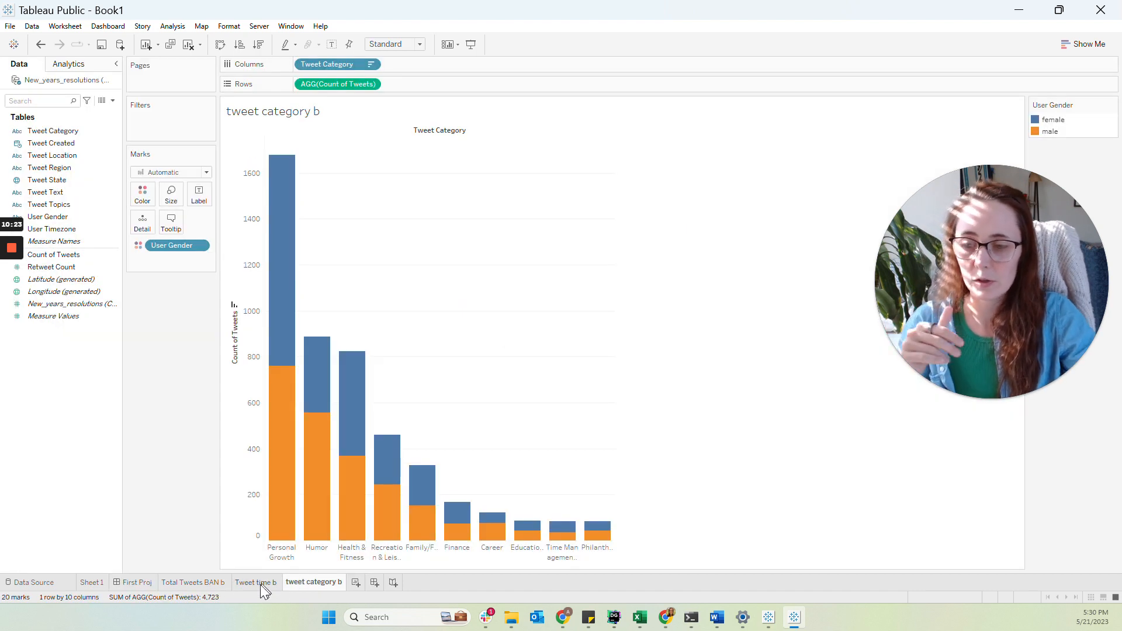
# - Duplicate the Total Tweets BAN b worksheet
pyautogui.click(180, 583)
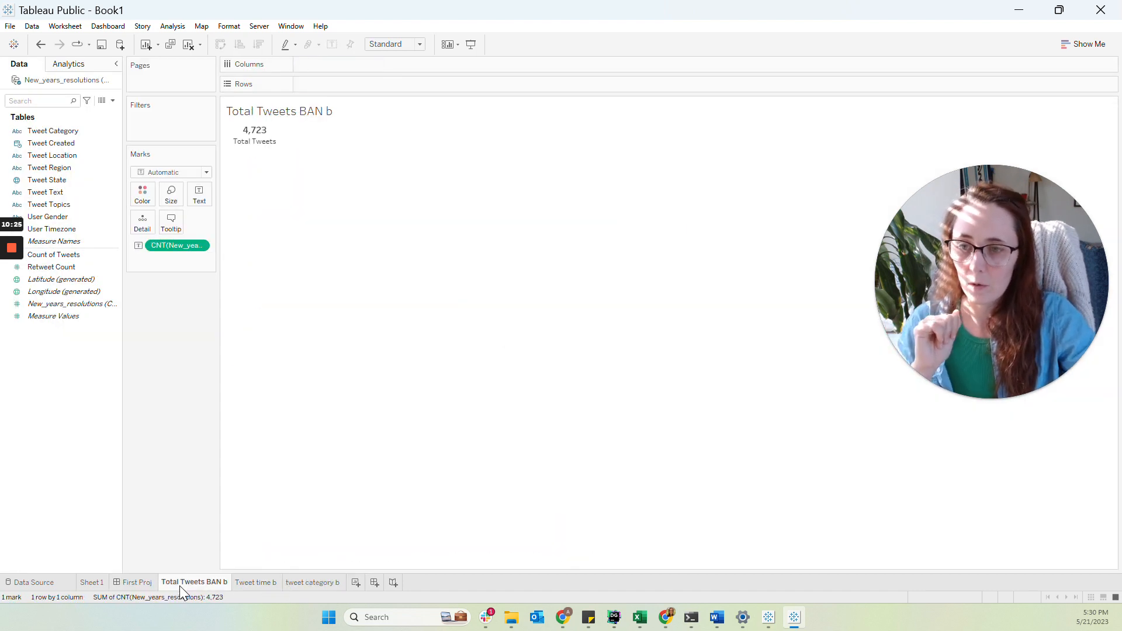
pyautogui.rightClick(180, 586)
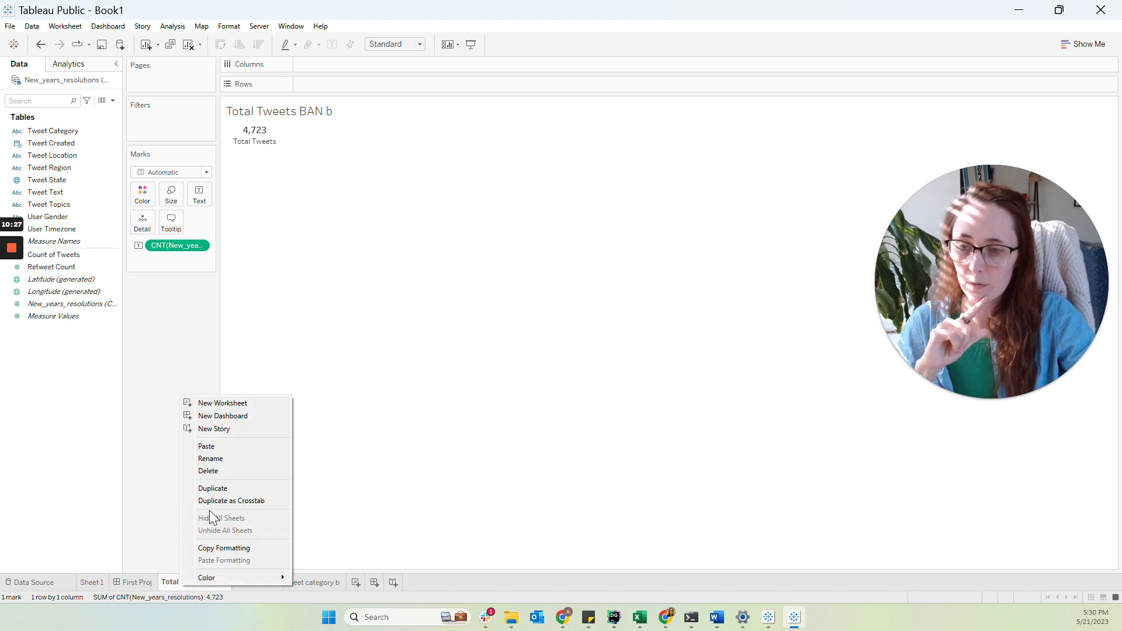
pyautogui.click(226, 493)
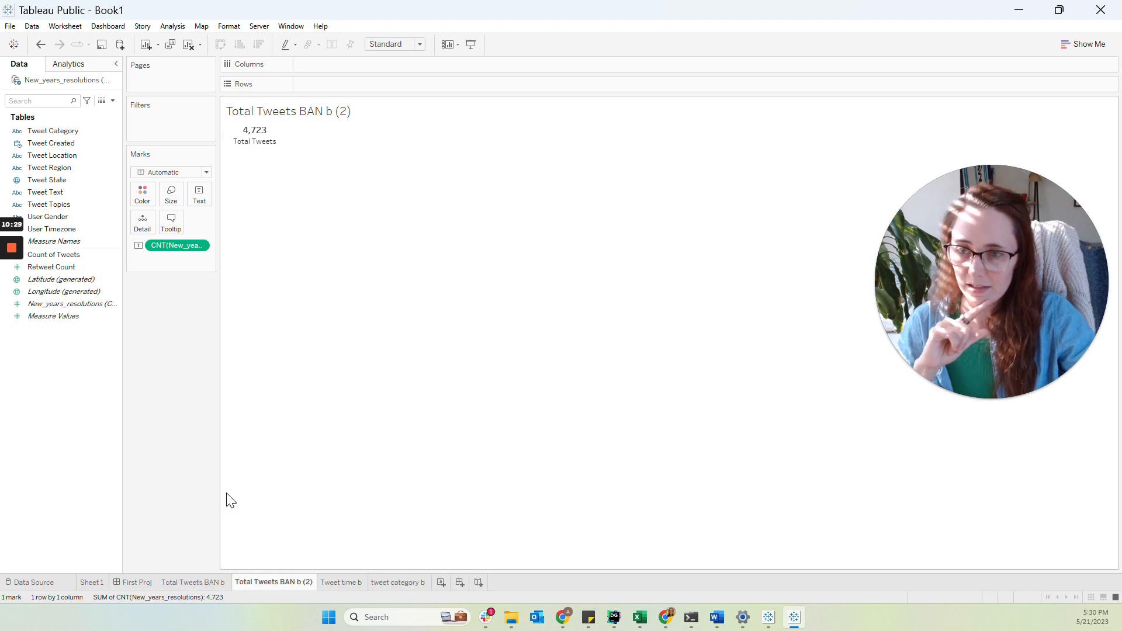
# - Rename the new copy of the worksheet as Total Tweets BAN female b
pyautogui.doubleClick(270, 582)
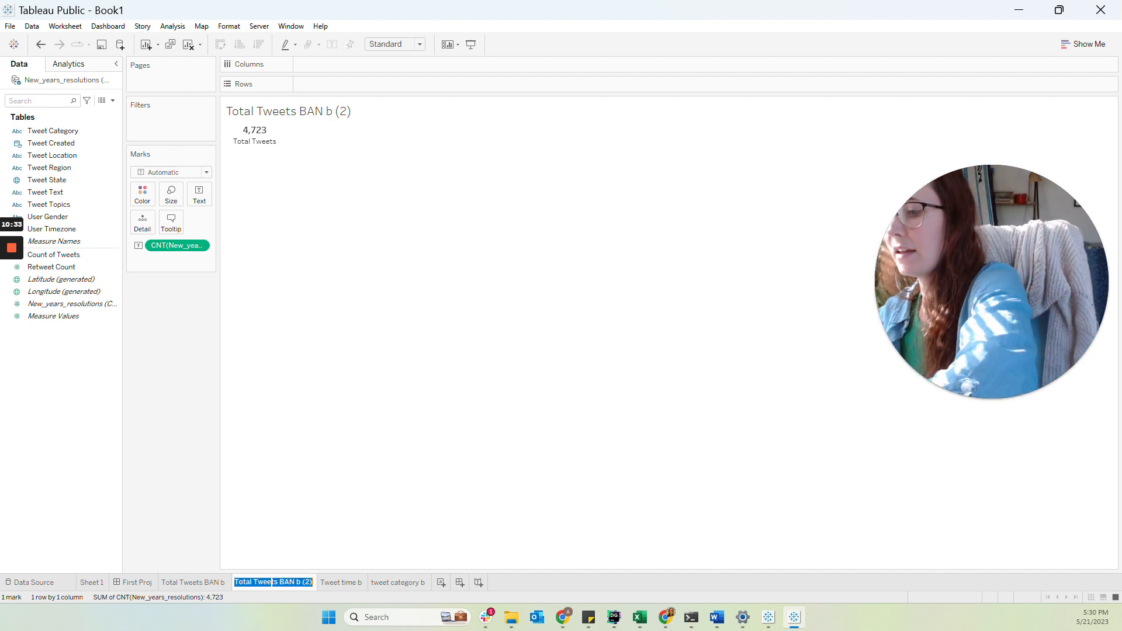
pyautogui.press('End')
pyautogui.press('BackSpace')
pyautogui.press('BackSpace')
pyautogui.press('BackSpace')
pyautogui.press('BackSpace')
pyautogui.press('BackSpace')
pyautogui.write('female b')
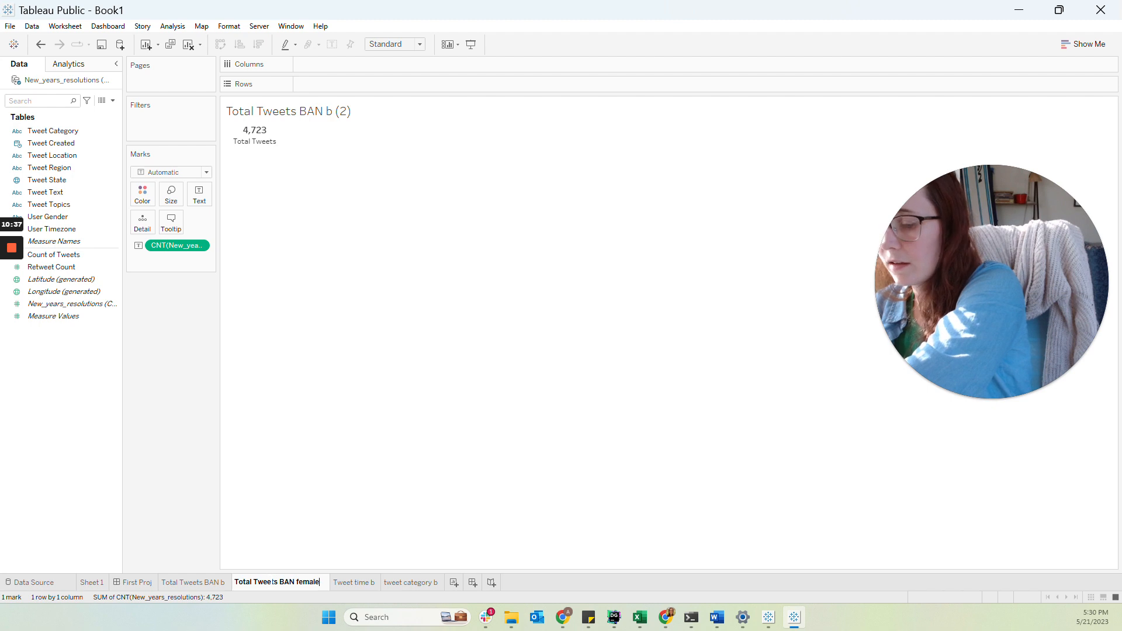
pyautogui.press('Return')
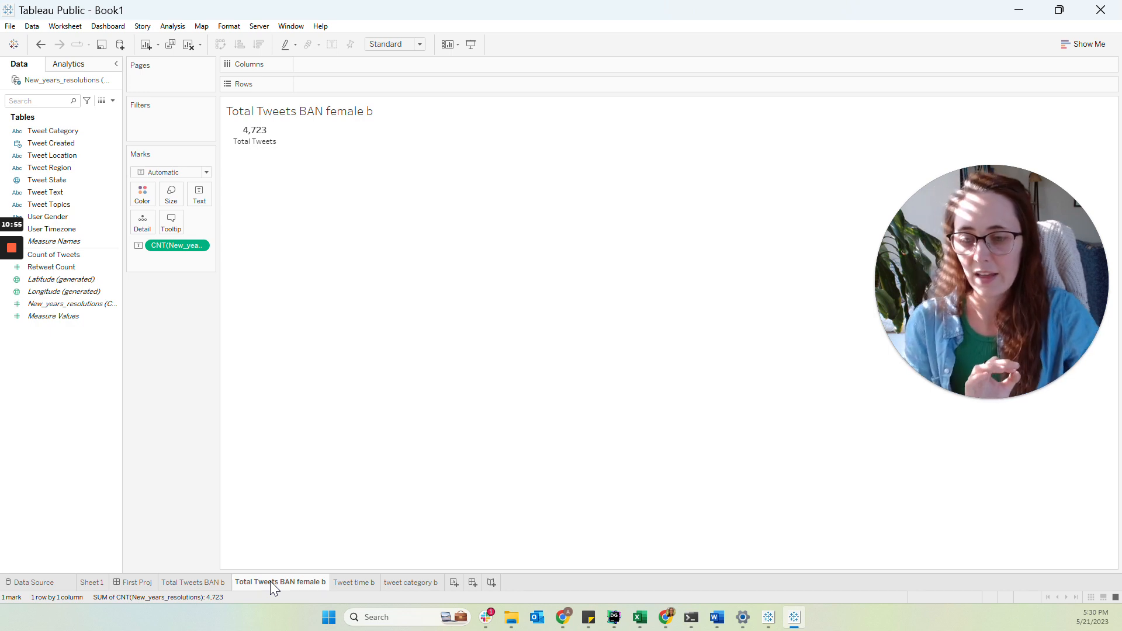
pyautogui.doubleClick(270, 581)
pyautogui.click(270, 581)
pyautogui.moveTo(276, 583); pyautogui.dragTo(254, 583)
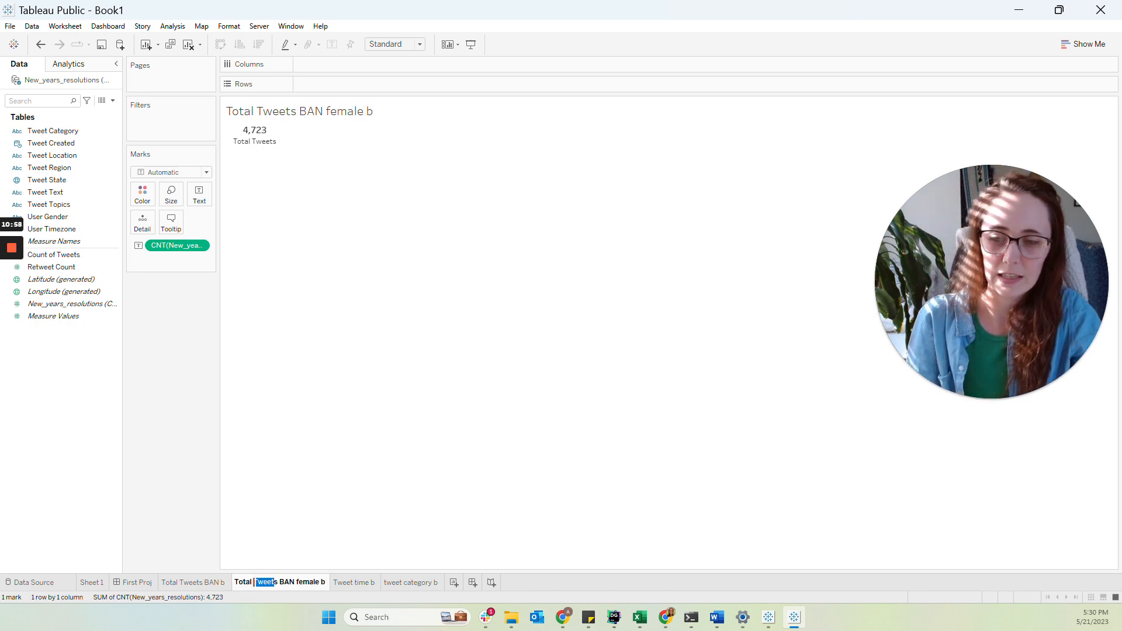
pyautogui.click(258, 583)
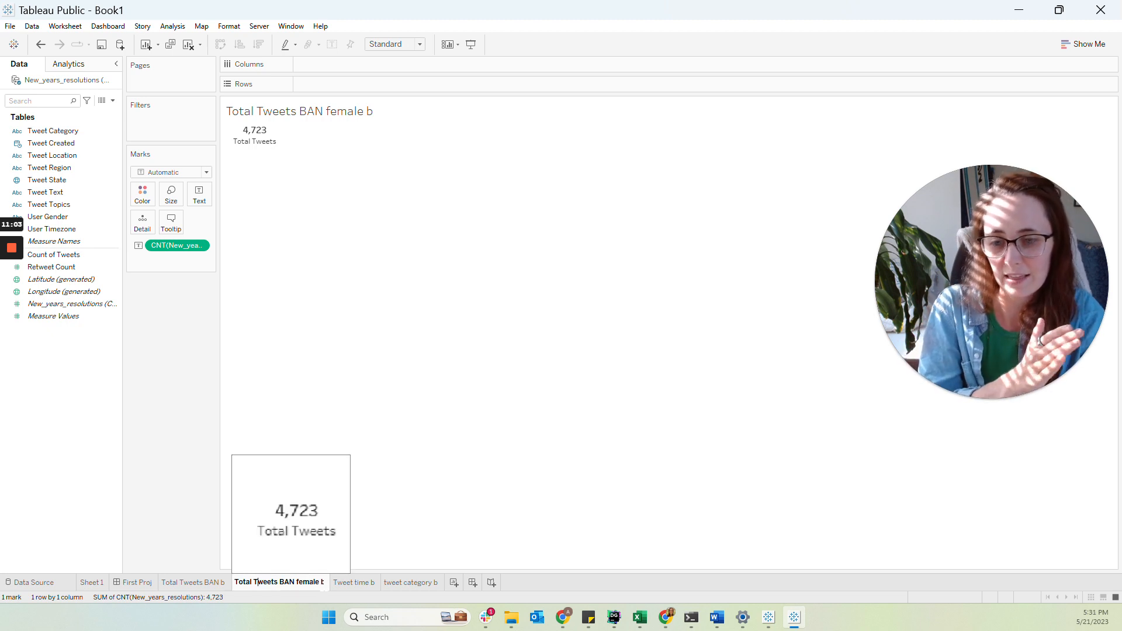
pyautogui.press('Return')
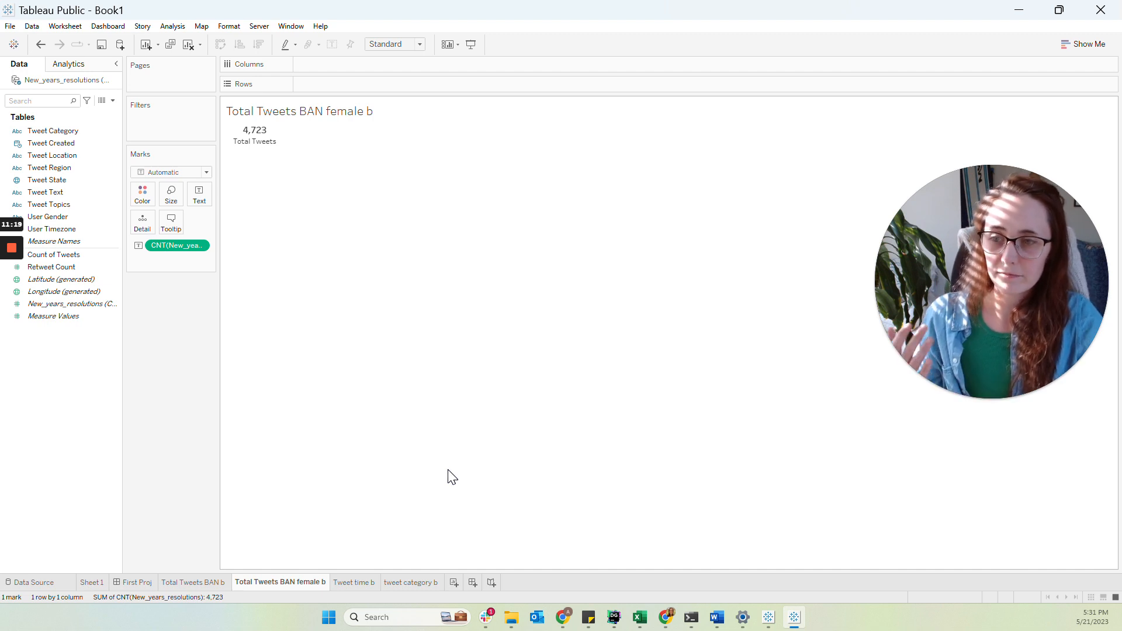
# - Filter the Total Tweets BAN female b worksheet by User Gender, keeping only female
pyautogui.click(100, 229)
pyautogui.click(64, 219)
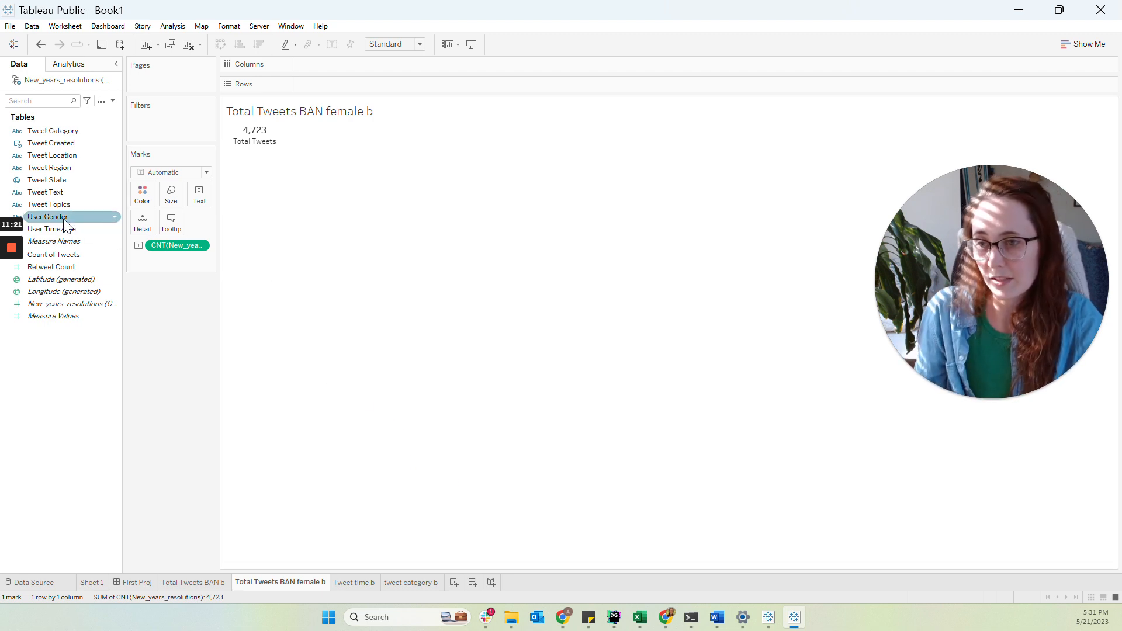
pyautogui.moveTo(63, 224); pyautogui.dragTo(170, 124)
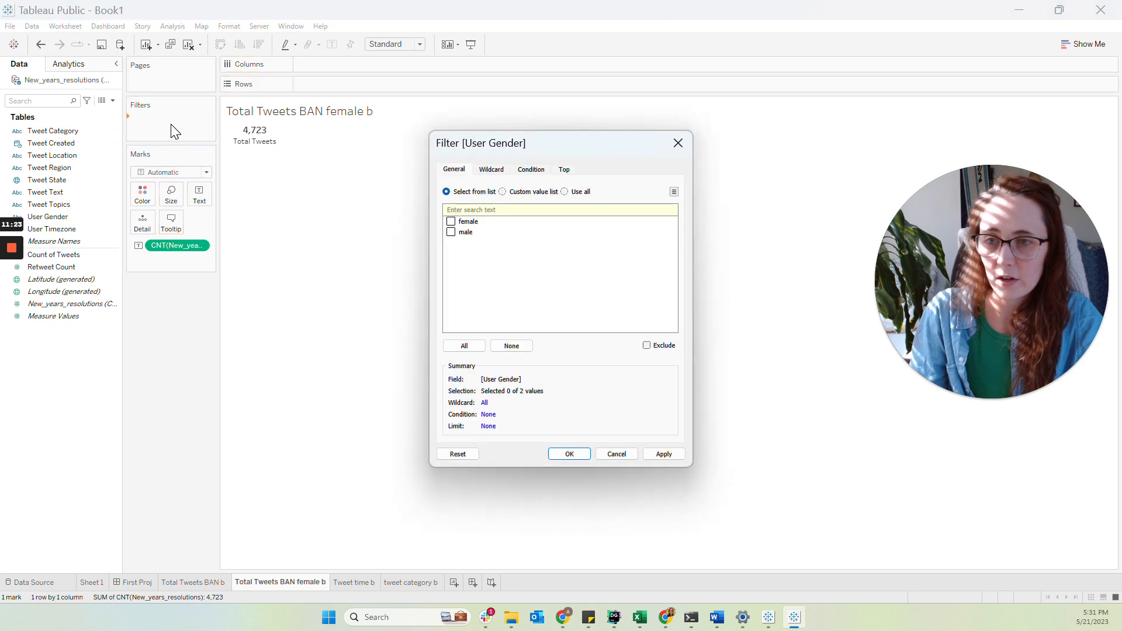
pyautogui.click(452, 221)
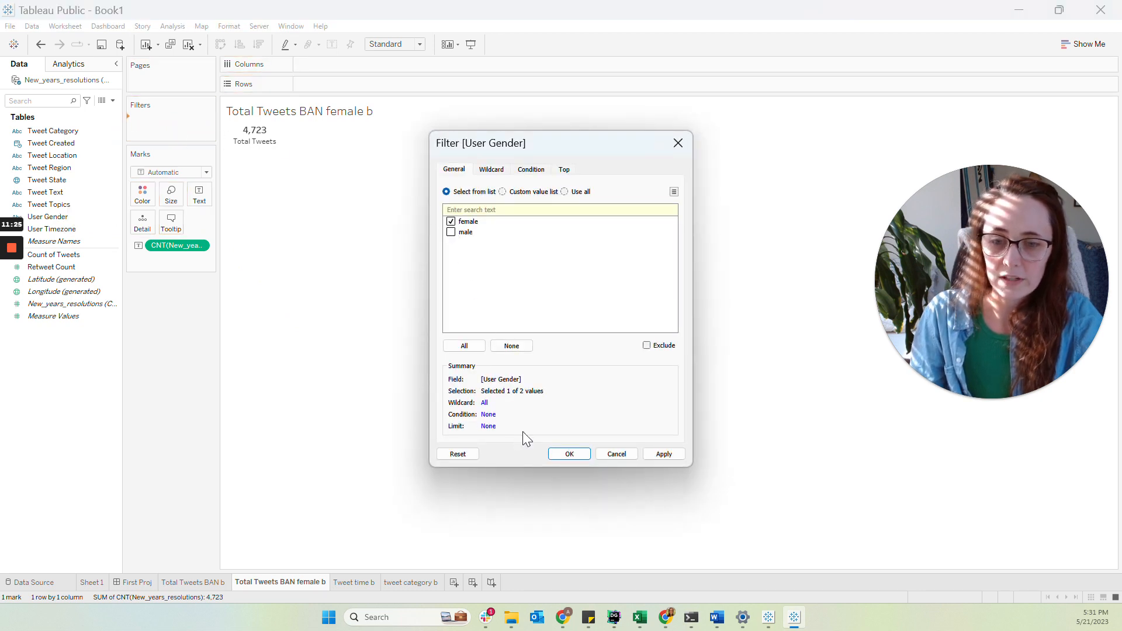
pyautogui.click(569, 456)
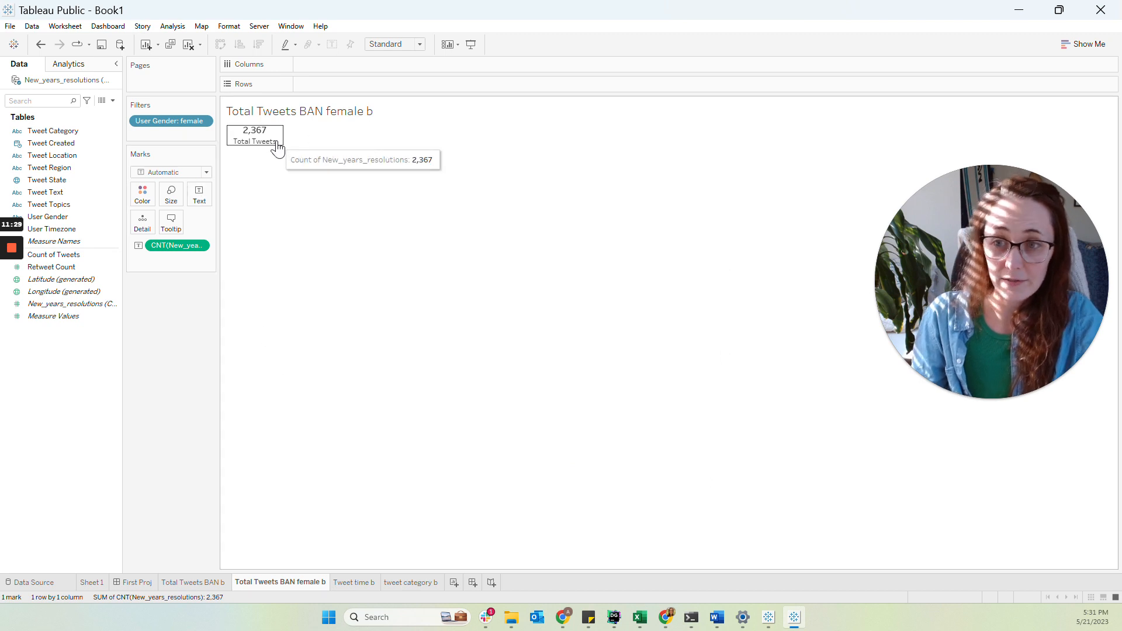
# - Change the caption under the number on the Total Tweets BAN female b worksheet to Female Tweets
pyautogui.click(202, 201)
pyautogui.click(300, 221)
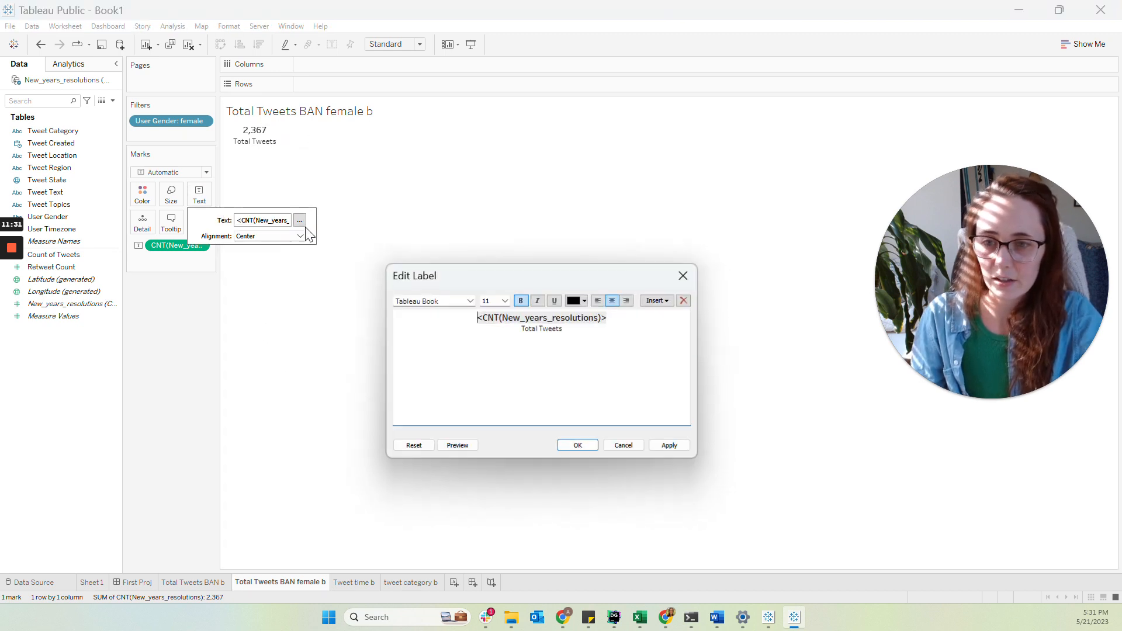
pyautogui.moveTo(566, 328); pyautogui.dragTo(524, 329)
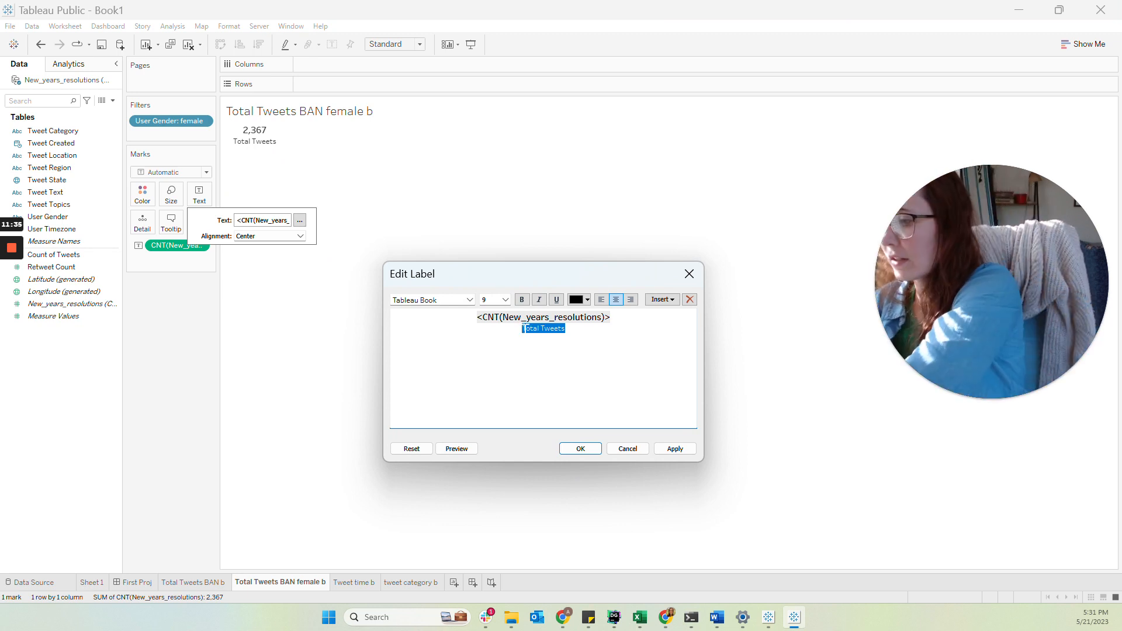
pyautogui.write('Female T')
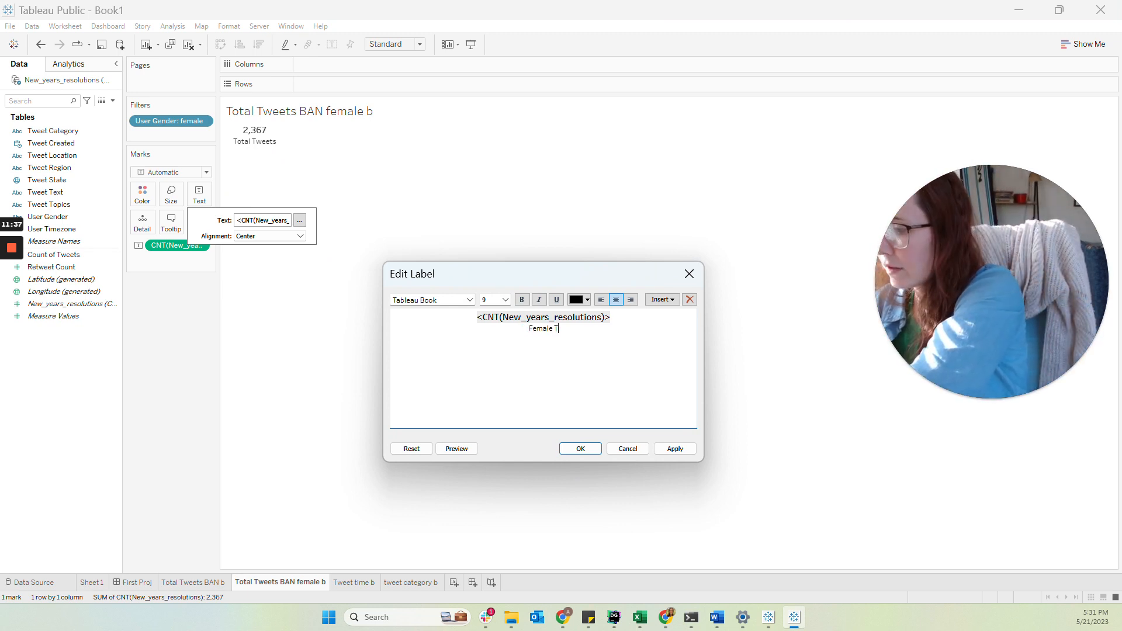
pyautogui.write('weets')
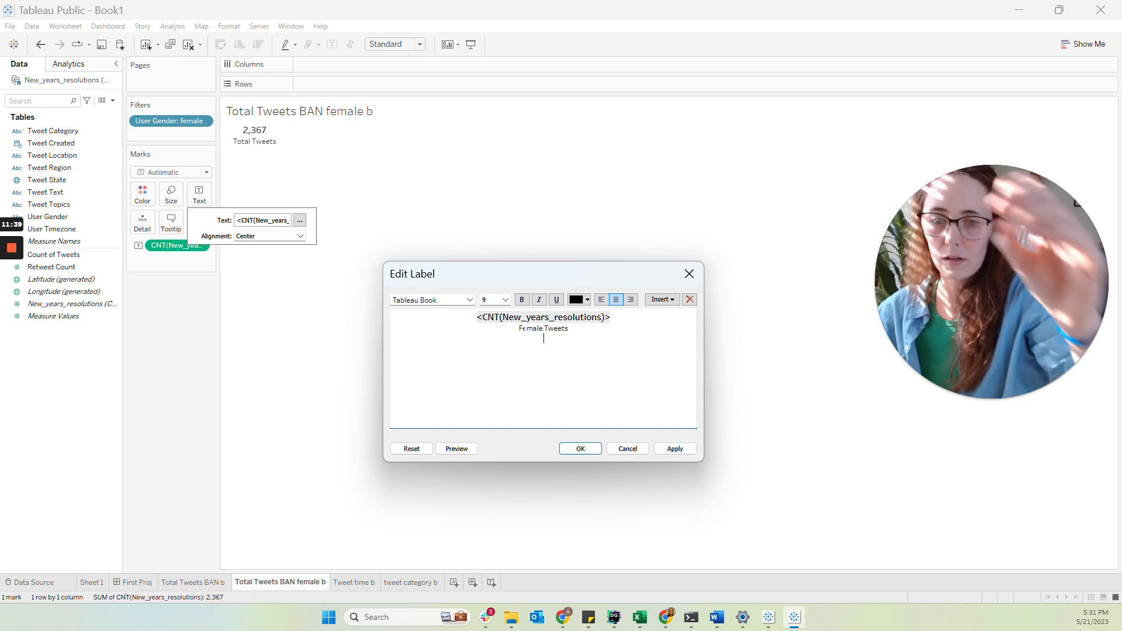
pyautogui.click(580, 449)
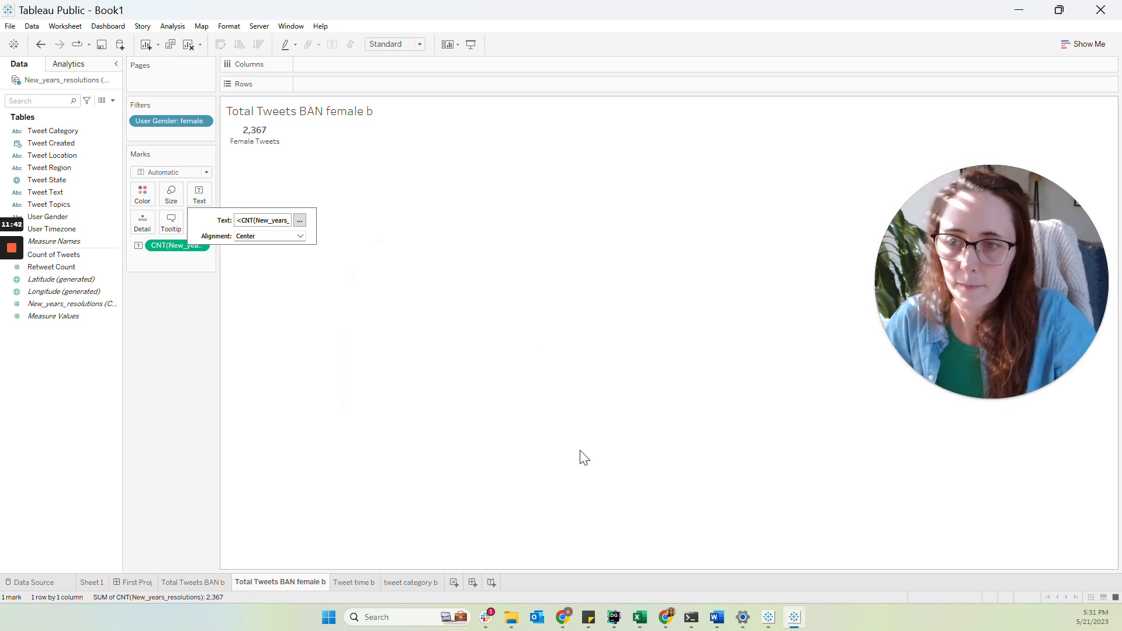
# - Duplicate the Total Tweets BAN female b worksheet and set the copy's User Gender filter to keep only male
pyautogui.rightClick(281, 580)
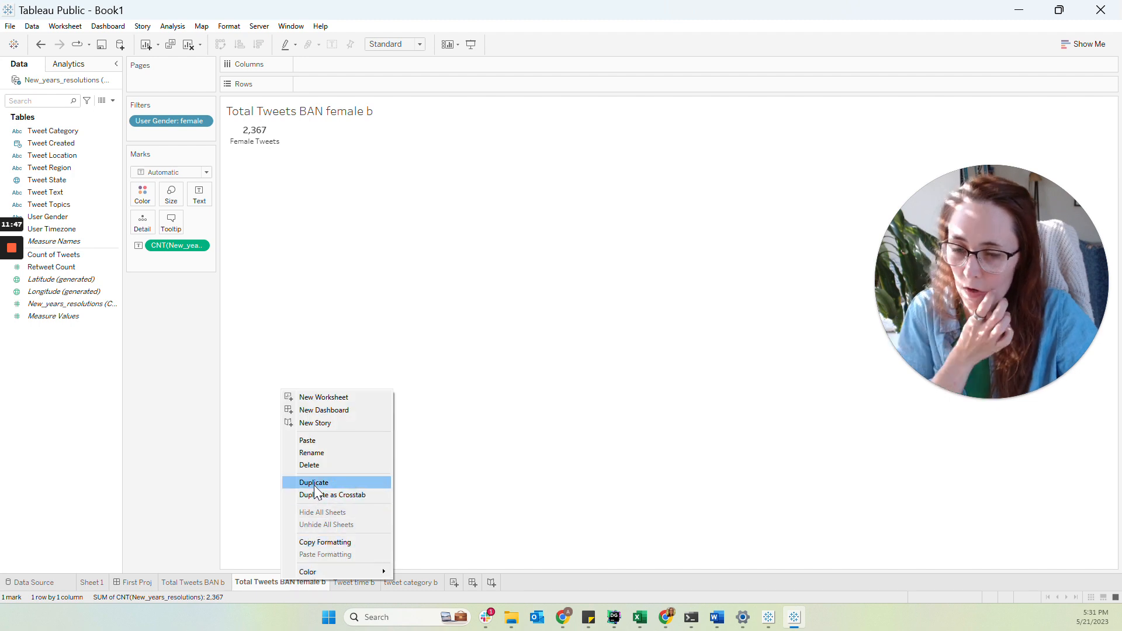
pyautogui.click(315, 484)
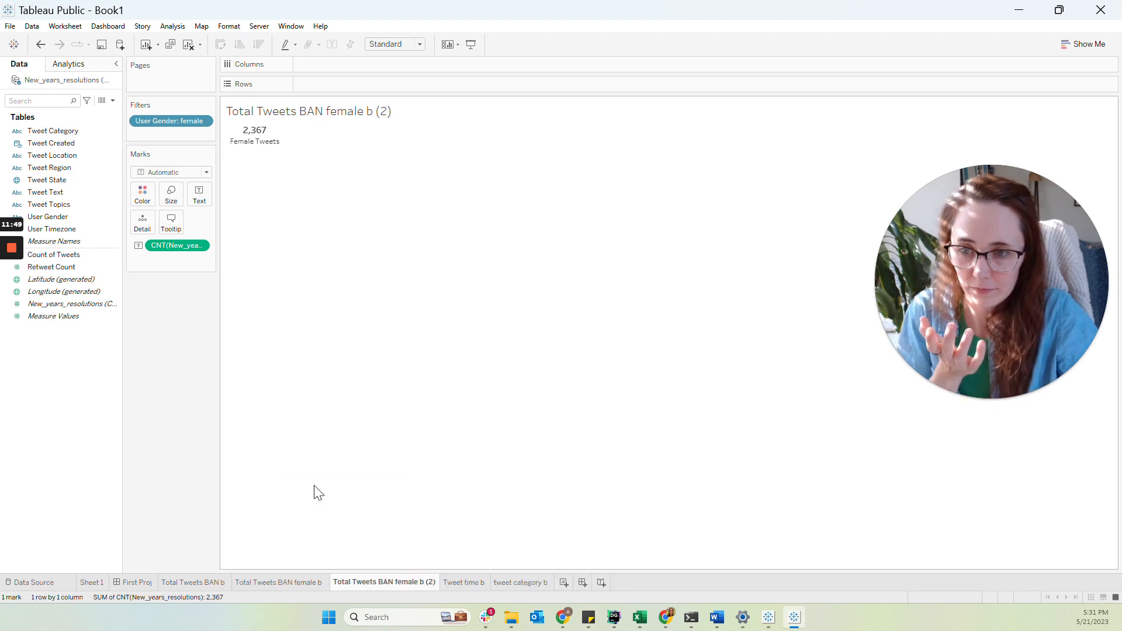
pyautogui.click(203, 121)
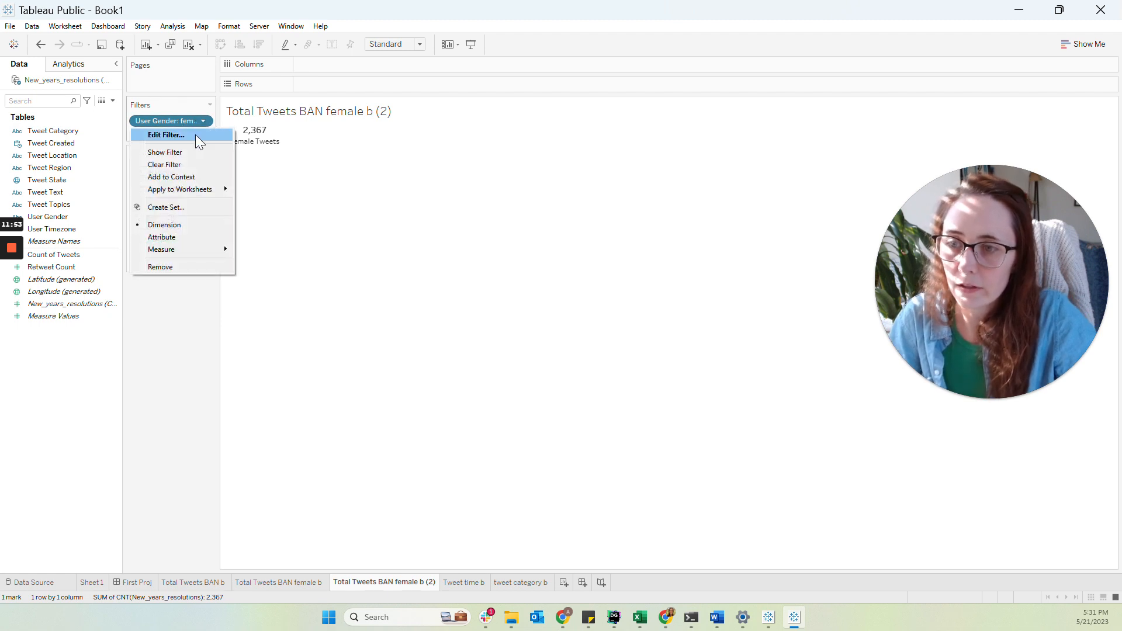
pyautogui.click(195, 134)
pyautogui.click(451, 232)
pyautogui.click(451, 221)
pyautogui.click(570, 455)
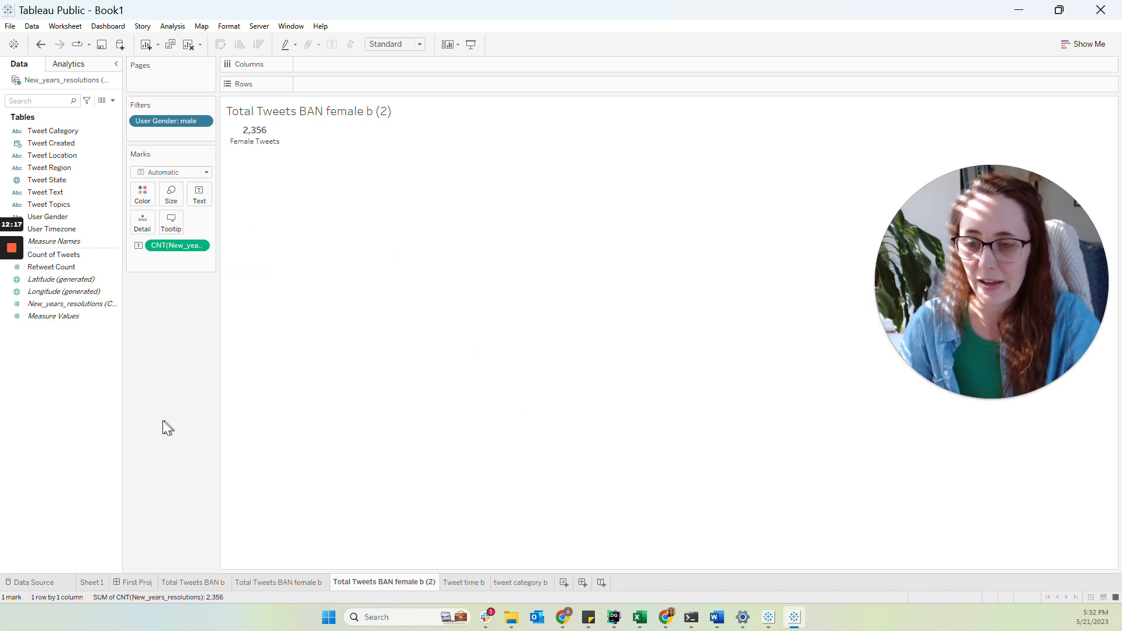
# - Rename the duplicated worksheet as Total Tweets BAN male b
pyautogui.doubleClick(401, 585)
pyautogui.moveTo(394, 583); pyautogui.dragTo(453, 583)
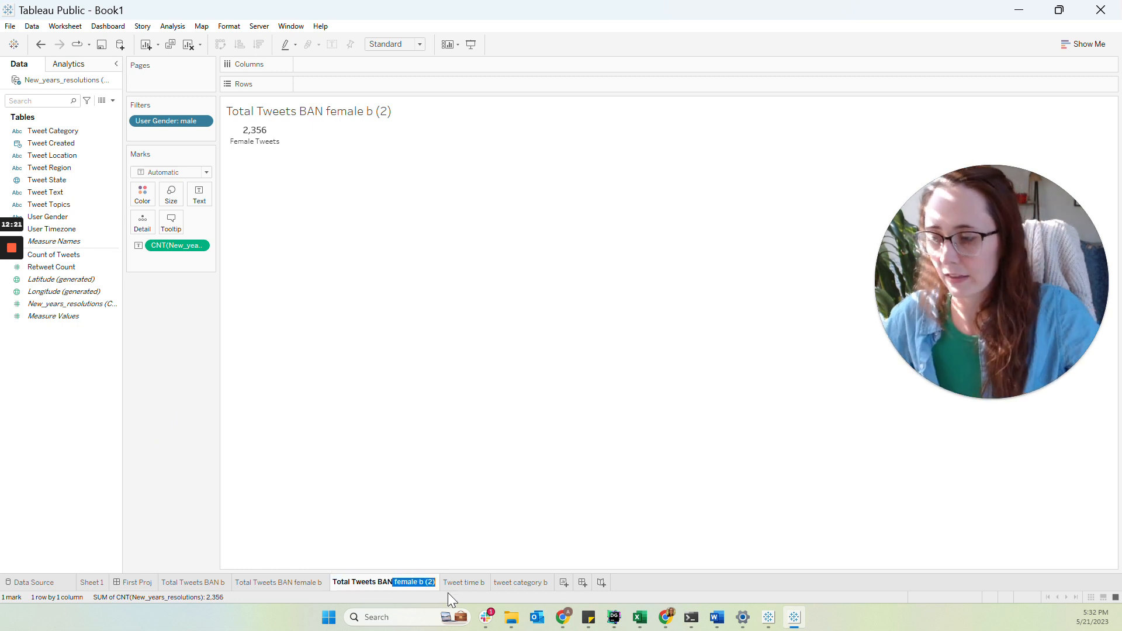
pyautogui.press('BackSpace')
pyautogui.write('m')
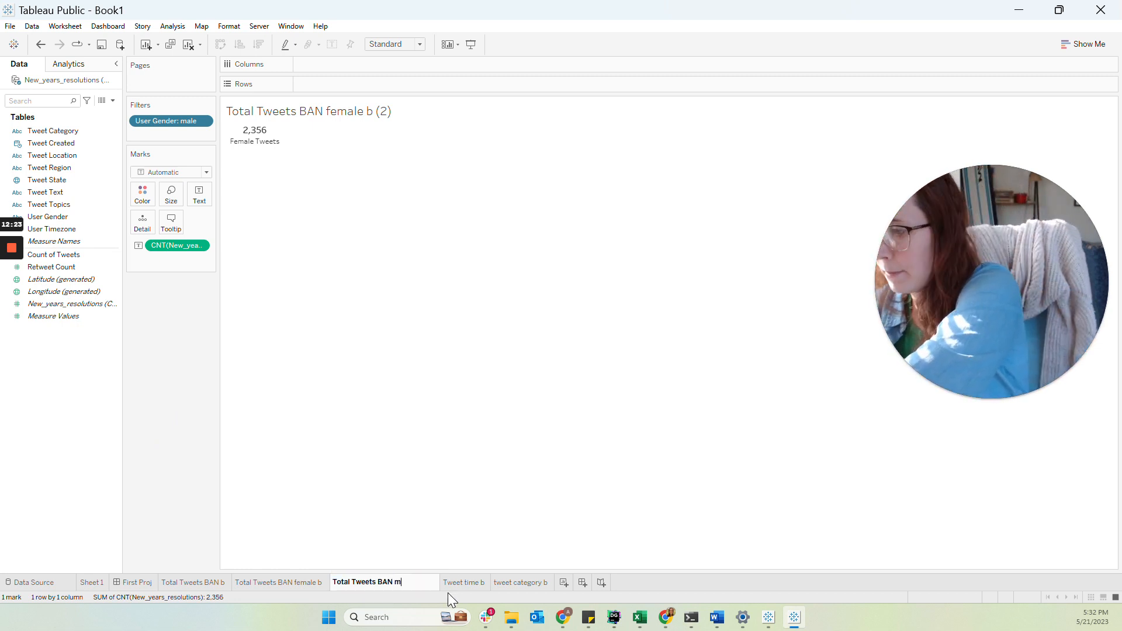
pyautogui.write('ale b')
pyautogui.press('Return')
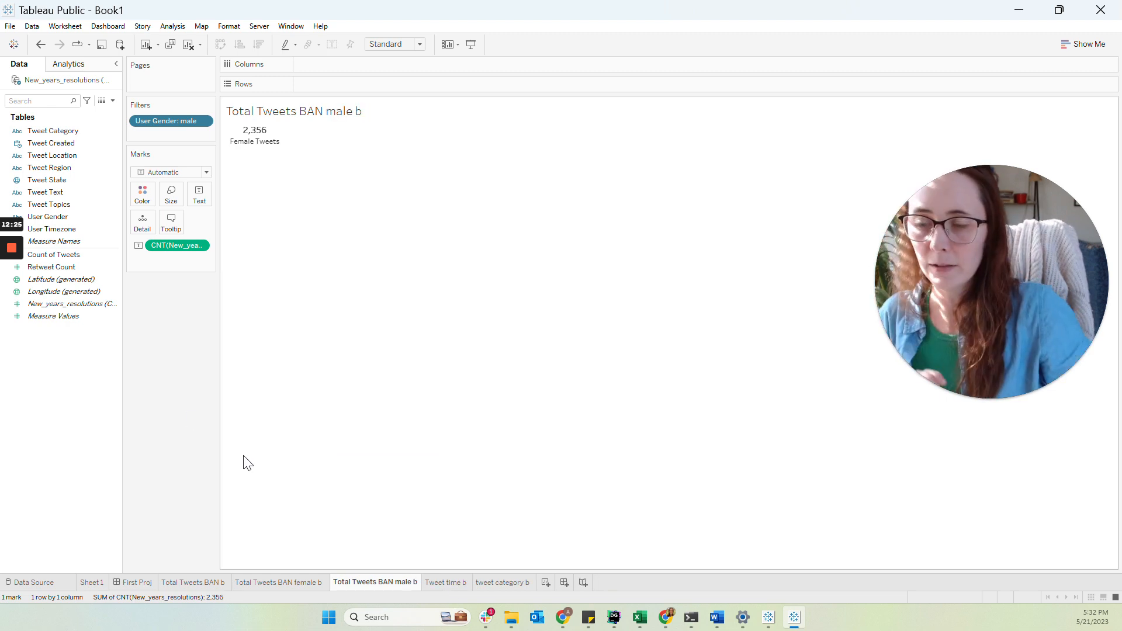
# - Change the caption under the number on the Total Tweets BAN male b worksheet to Male Tweets
pyautogui.click(209, 203)
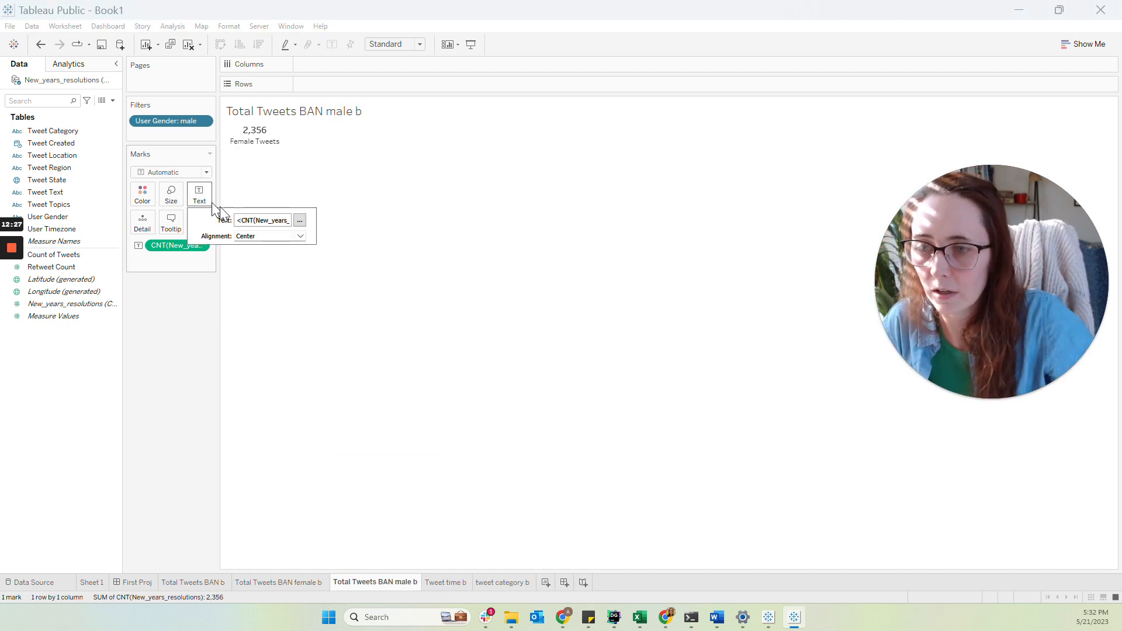
pyautogui.click(299, 221)
pyautogui.click(524, 328)
pyautogui.press('BackSpace')
pyautogui.press('BackSpace')
pyautogui.press('BackSpace')
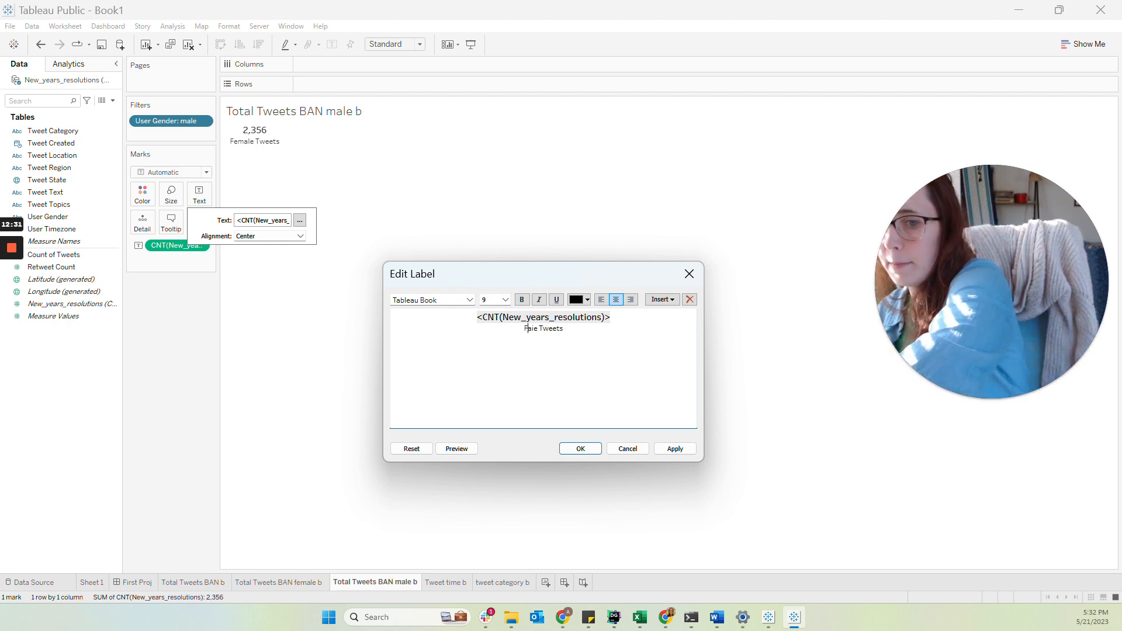
pyautogui.write('M')
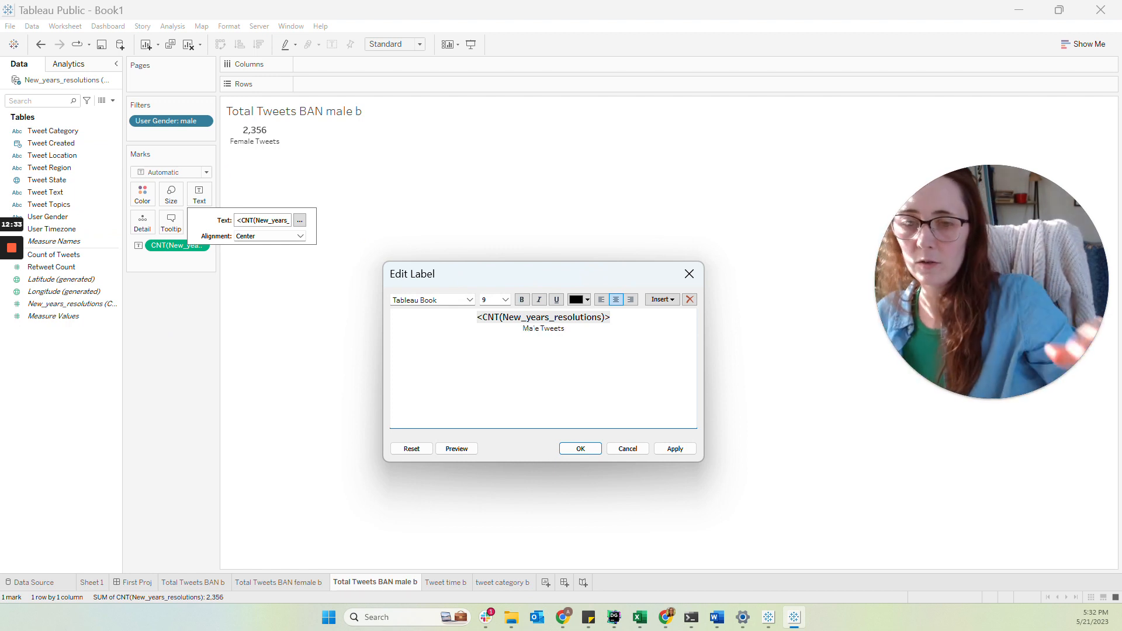
pyautogui.click(581, 449)
pyautogui.click(589, 415)
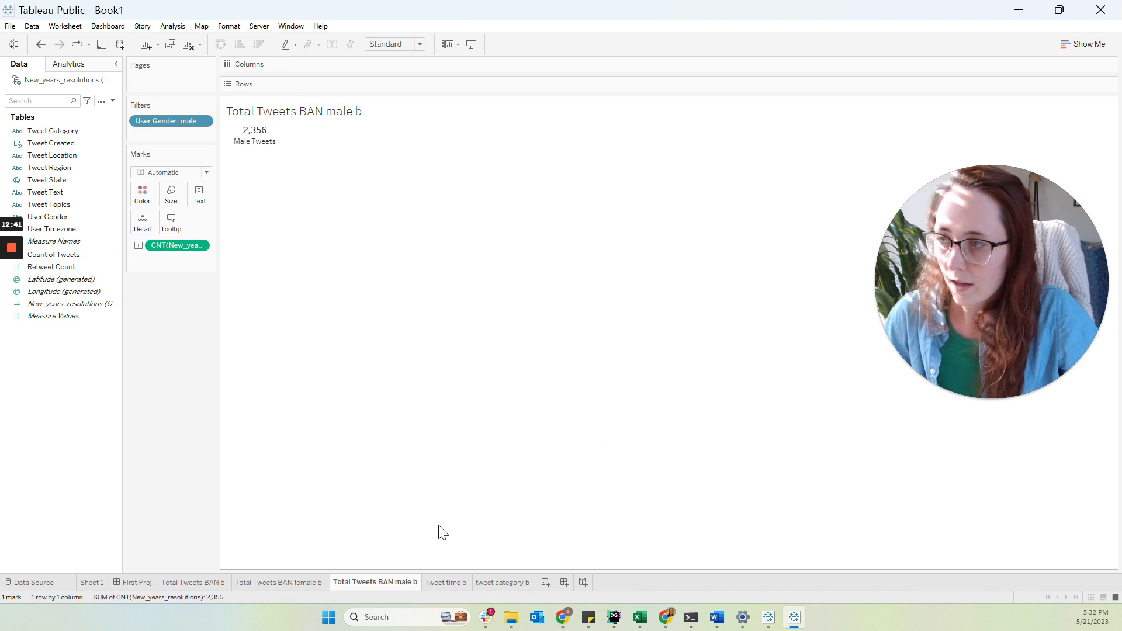
# - Open the Map worksheet from the First Proj dashboard
pyautogui.hotkey('alt', 'Tab')
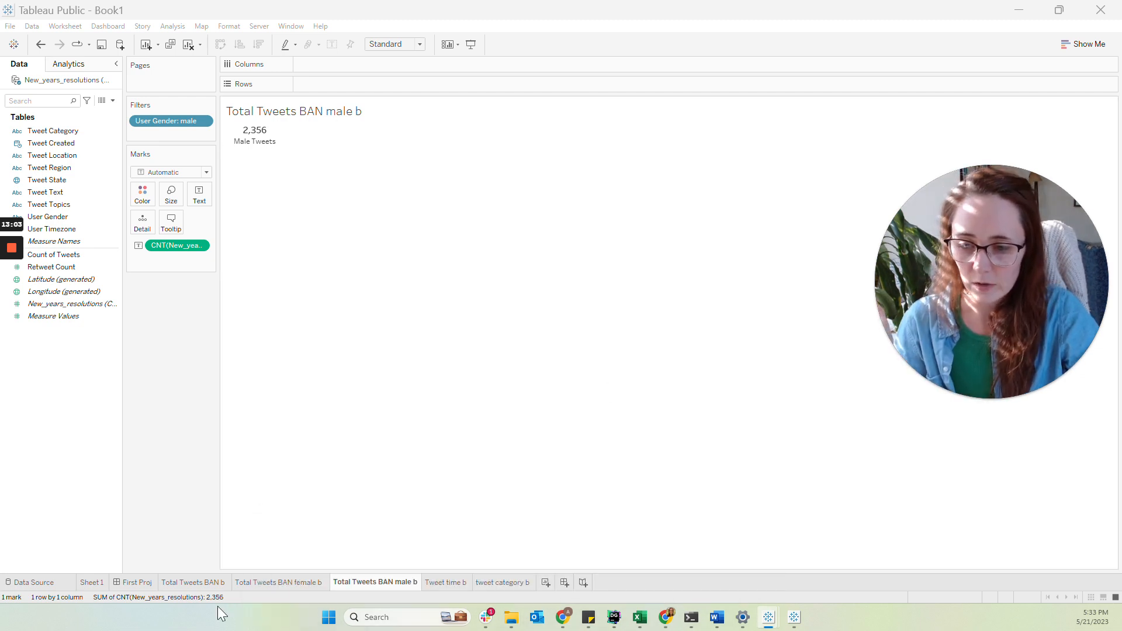
pyautogui.click(139, 582)
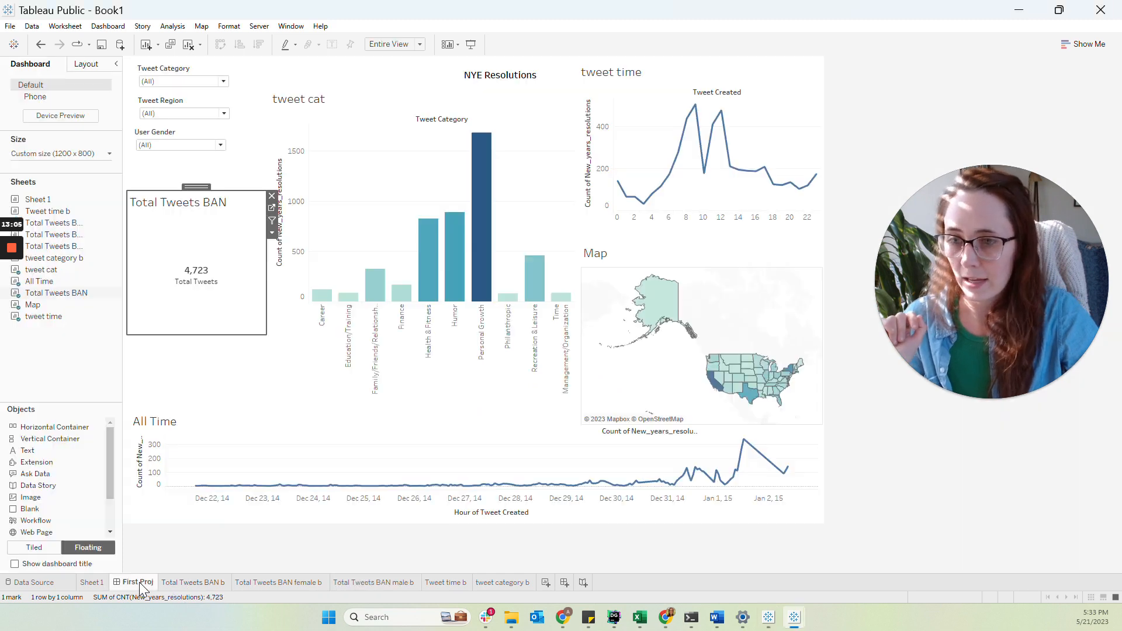
pyautogui.click(702, 280)
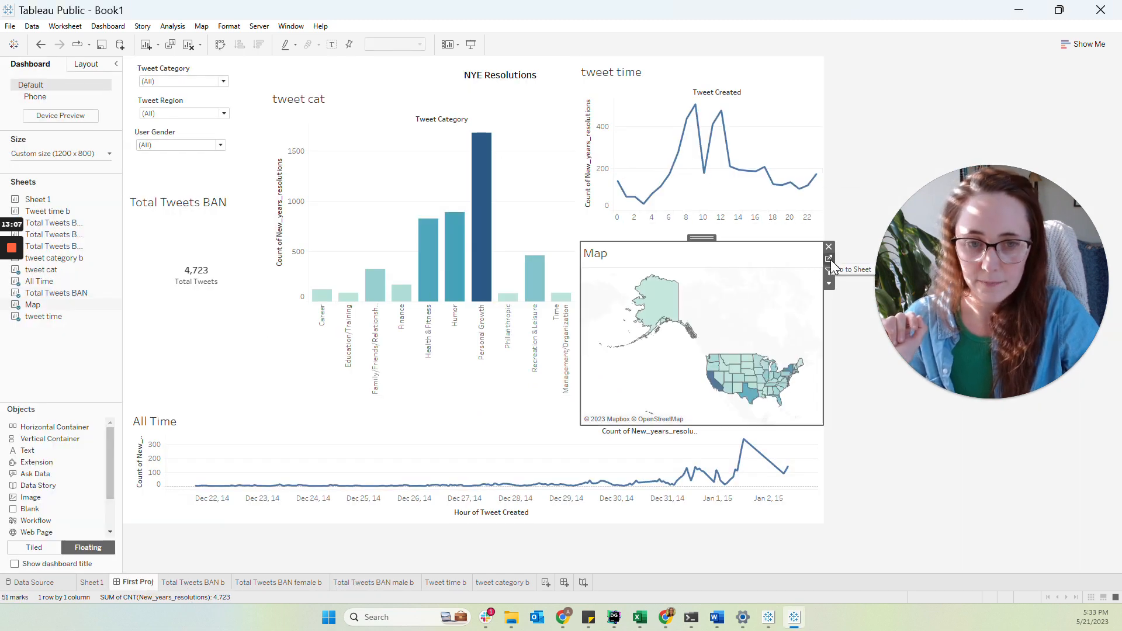
pyautogui.click(829, 258)
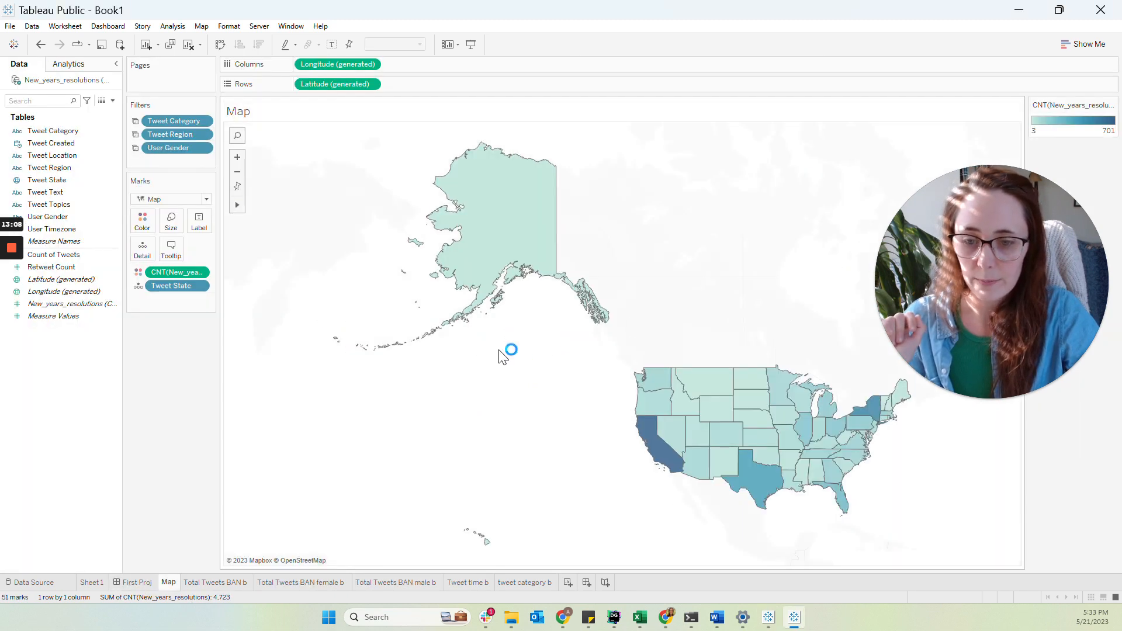
pyautogui.rightClick(168, 581)
pyautogui.click(164, 584)
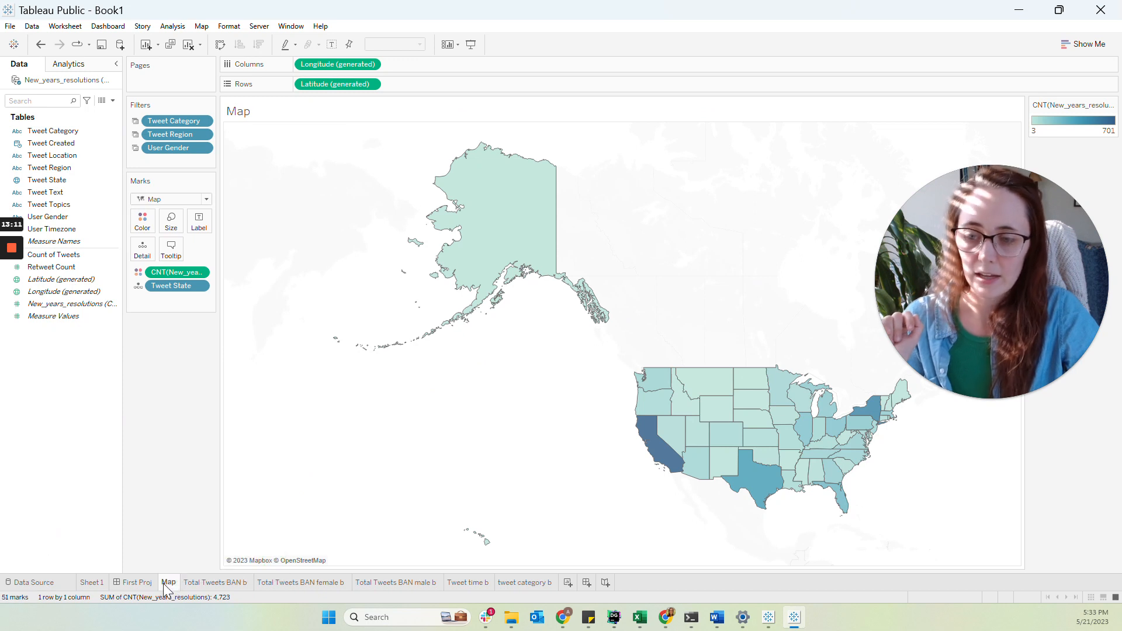
pyautogui.moveTo(139, 583)
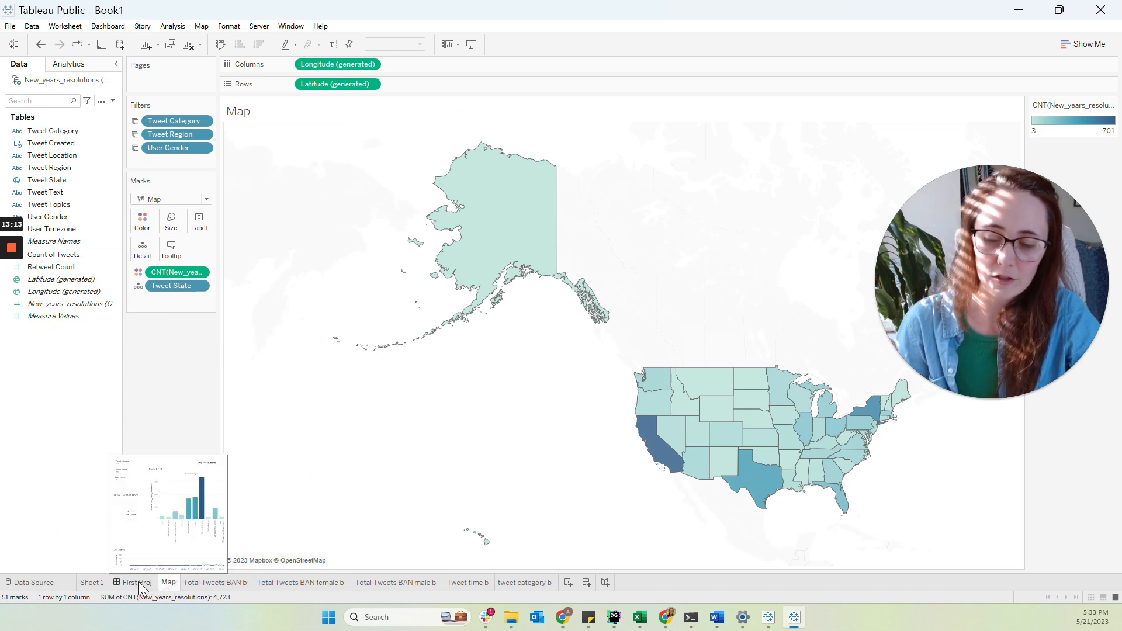
# - Duplicate the Map worksheet and rename the copy as Map b
pyautogui.rightClick(170, 584)
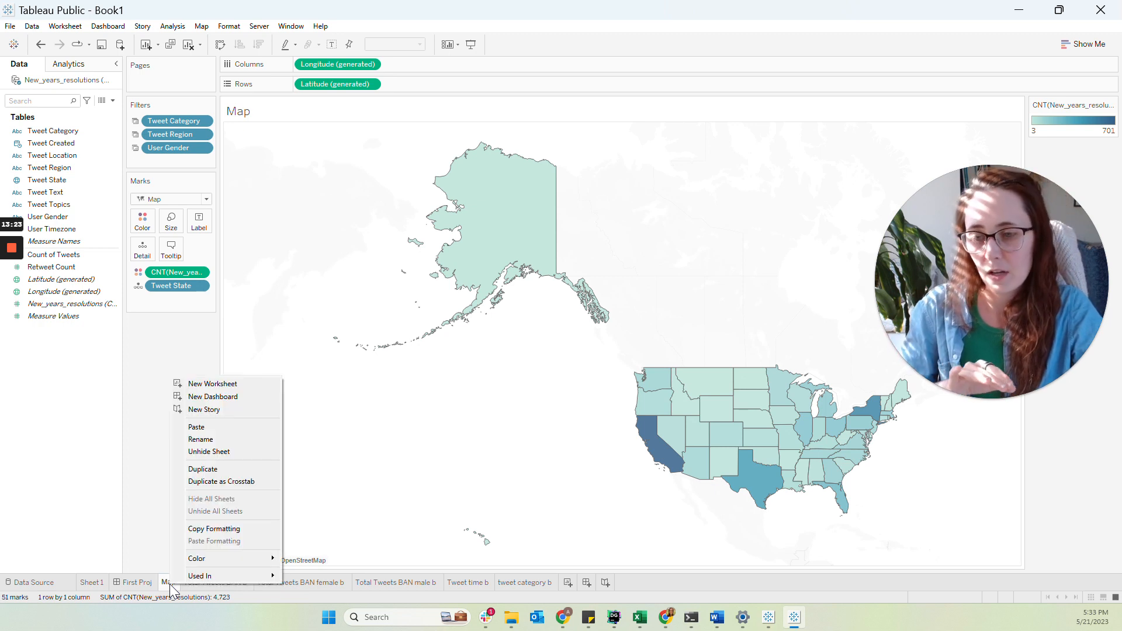
pyautogui.click(211, 473)
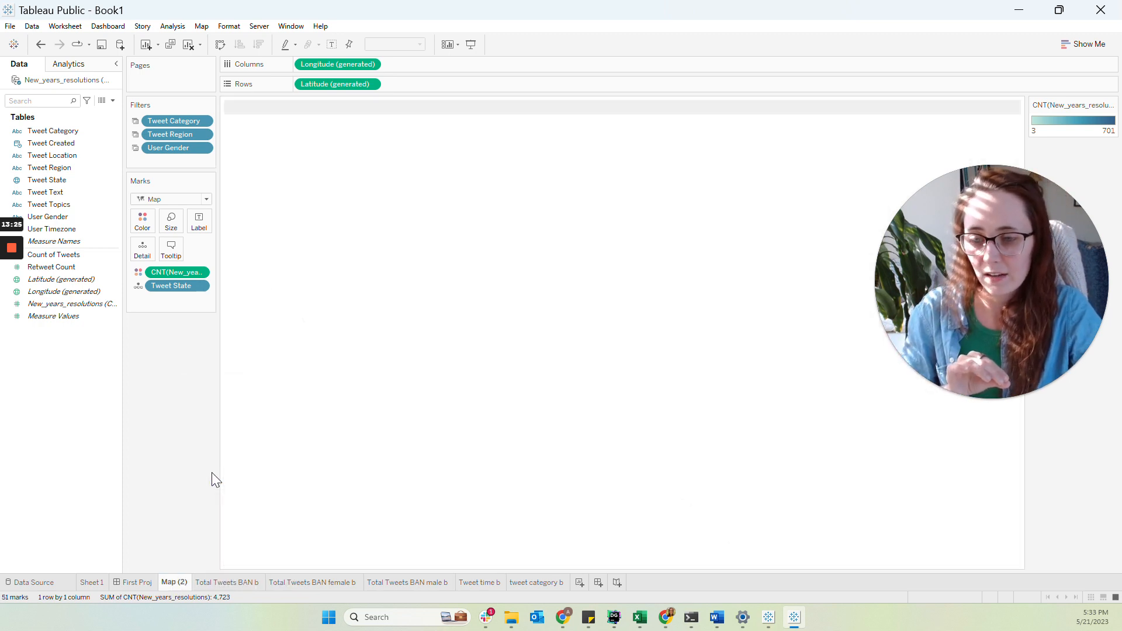
pyautogui.moveTo(185, 589)
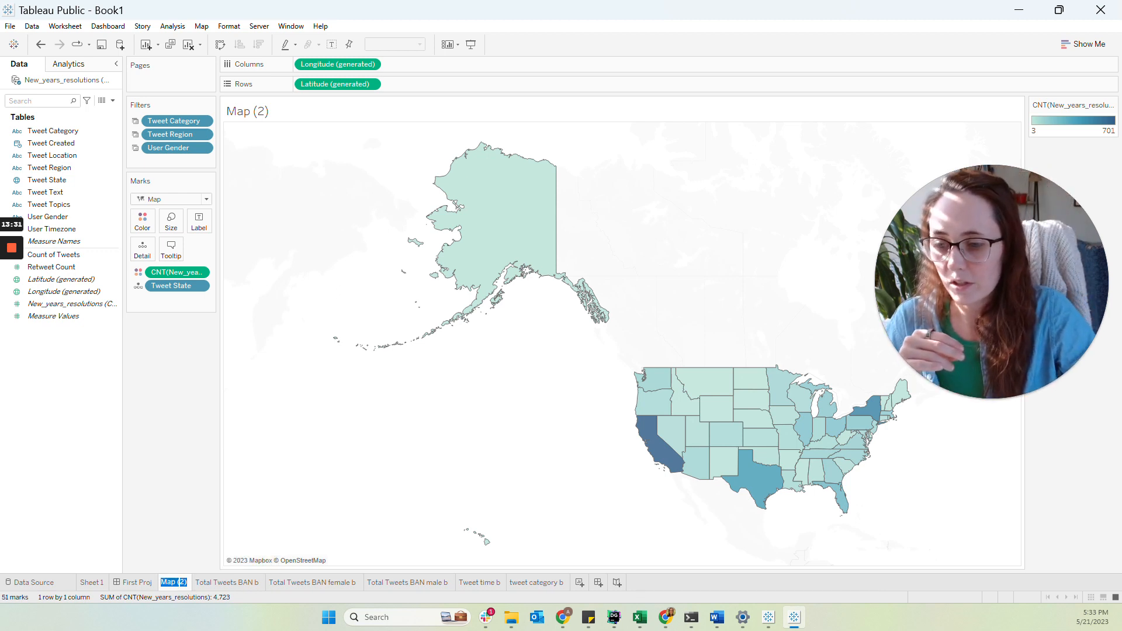
pyautogui.write('b')
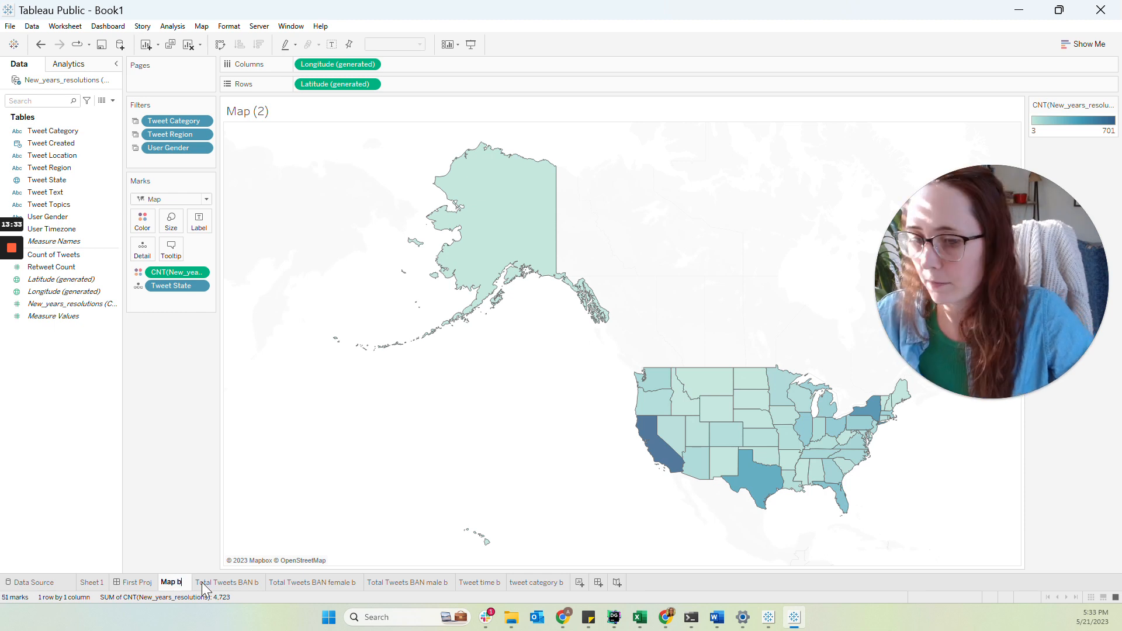
pyautogui.press('Return')
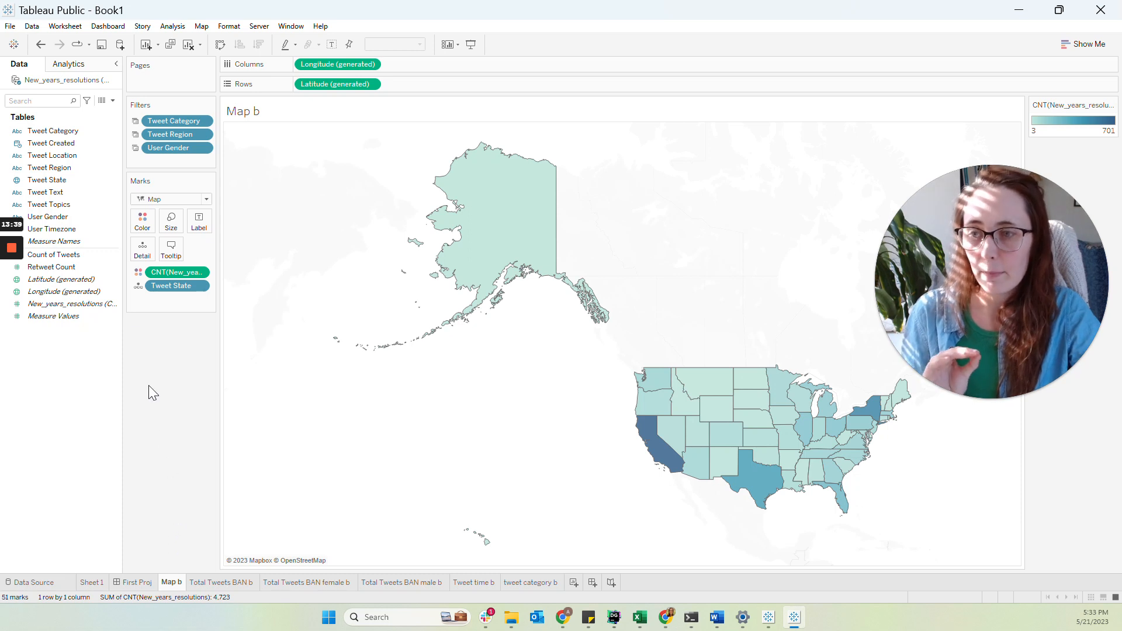
# - Replace the measure that colours the states on Map b with Count of Tweets
pyautogui.click(62, 254)
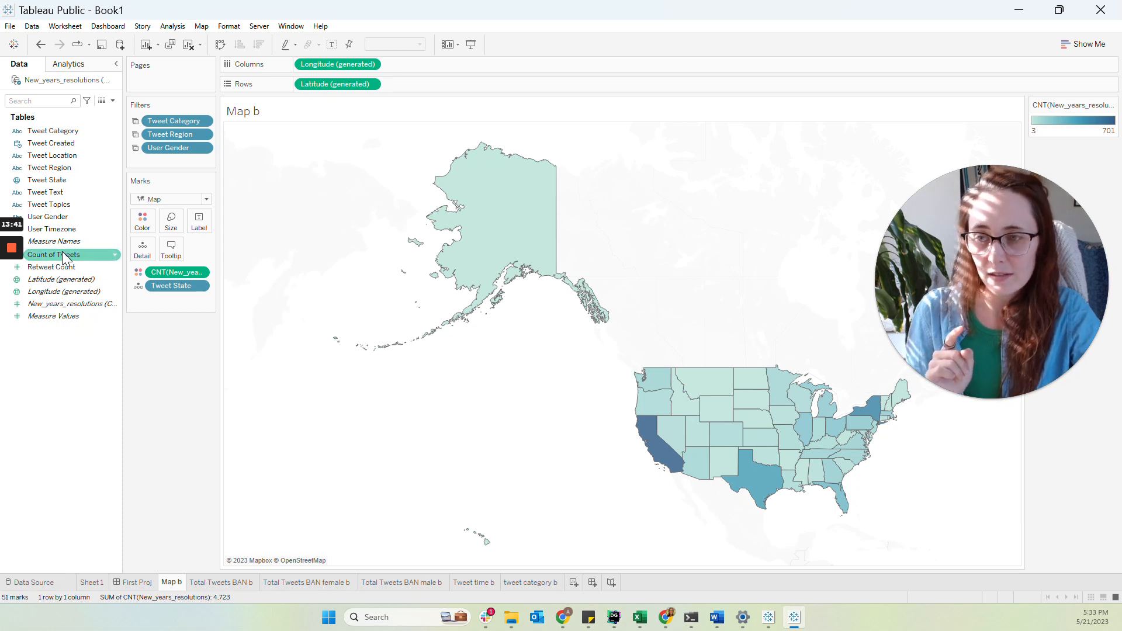
pyautogui.moveTo(64, 258); pyautogui.dragTo(177, 271)
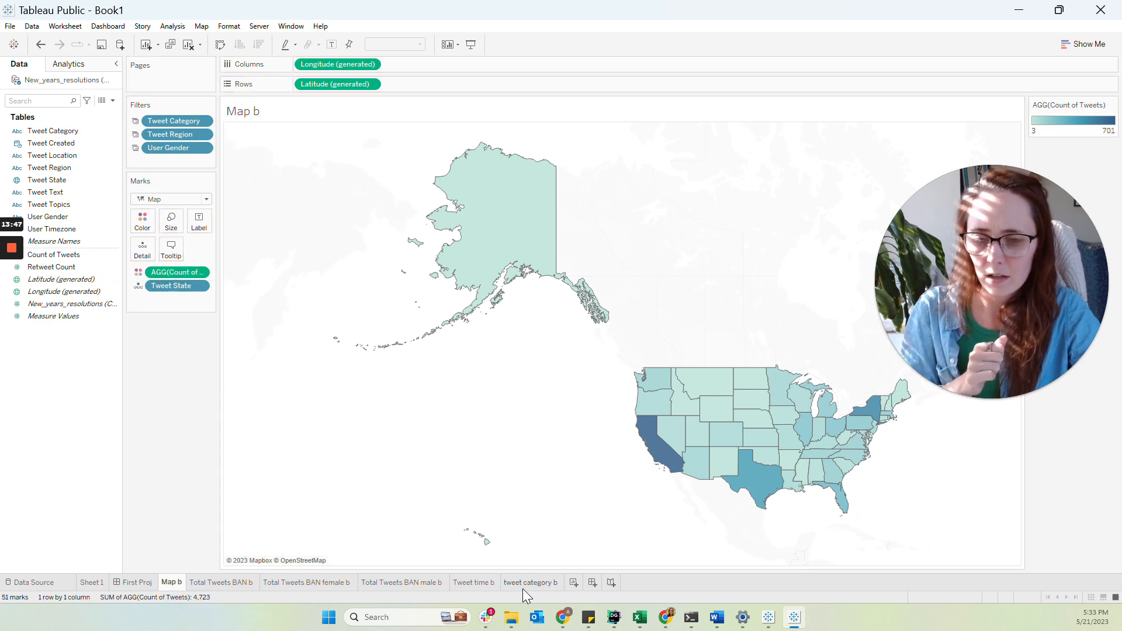
# - Replace the text measure with Count of Tweets on the Total Tweets BAN male b and Total Tweets BAN female b worksheets
pyautogui.click(472, 583)
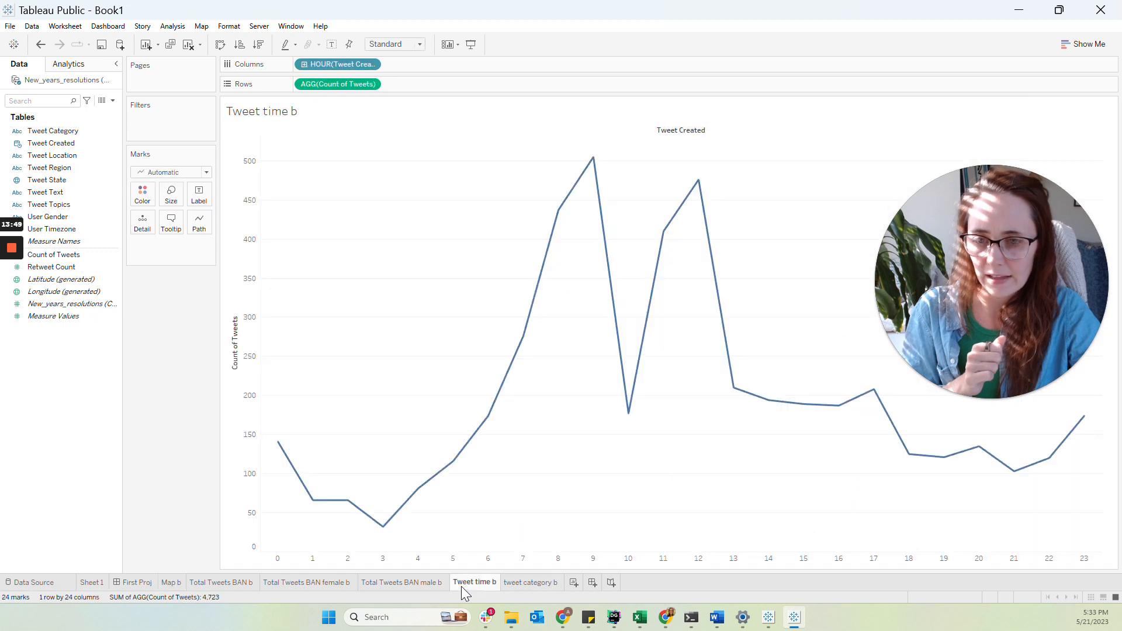
pyautogui.click(425, 587)
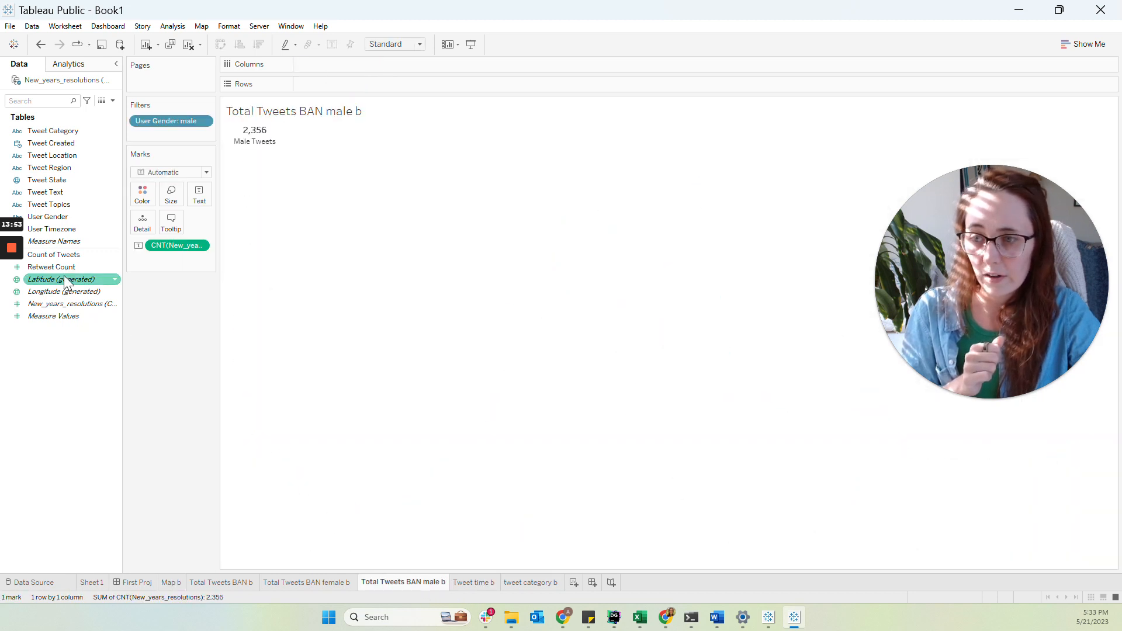
pyautogui.moveTo(52, 264); pyautogui.dragTo(162, 244)
pyautogui.click(331, 584)
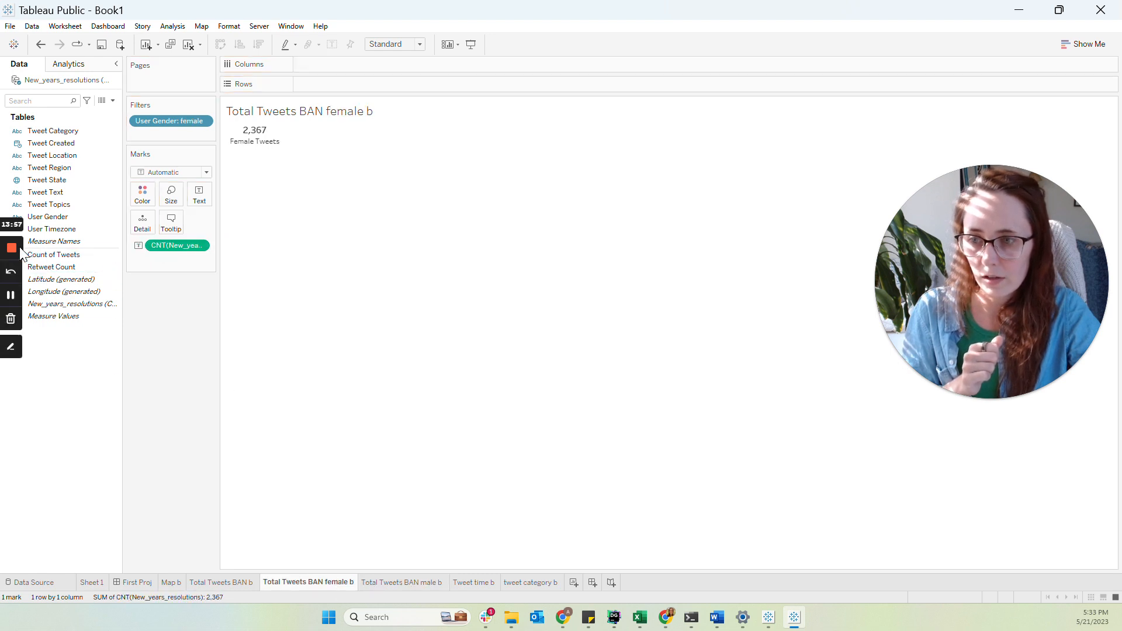
pyautogui.moveTo(48, 255); pyautogui.dragTo(163, 245)
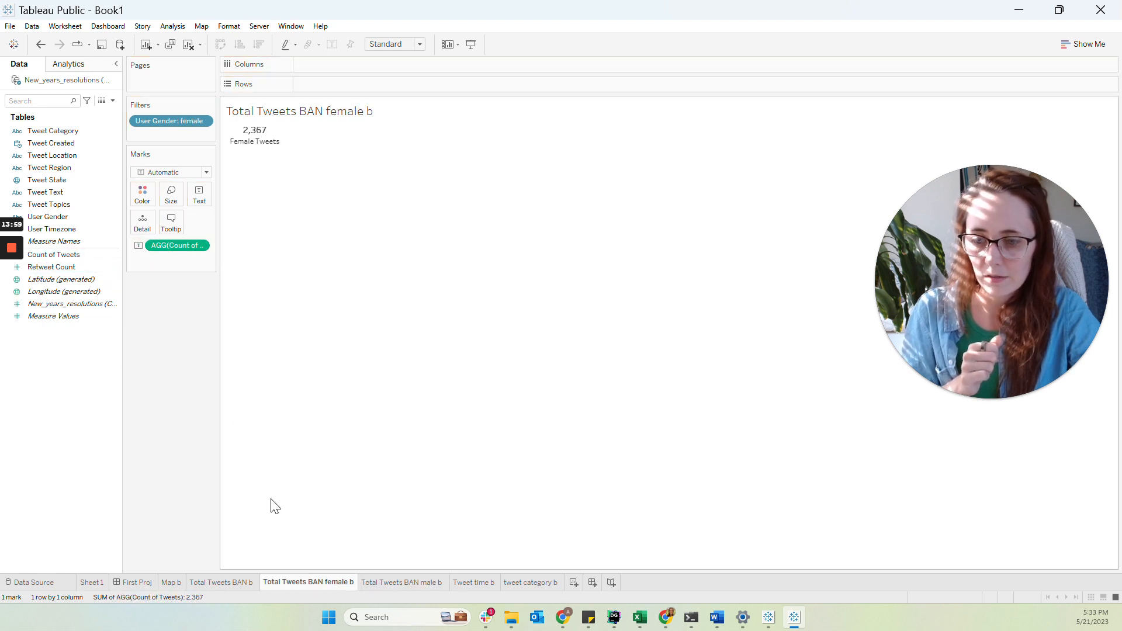
# - Replace the text measure on the Total Tweets BAN b worksheet with Count of Tweets
pyautogui.click(225, 582)
pyautogui.moveTo(71, 253); pyautogui.dragTo(176, 242)
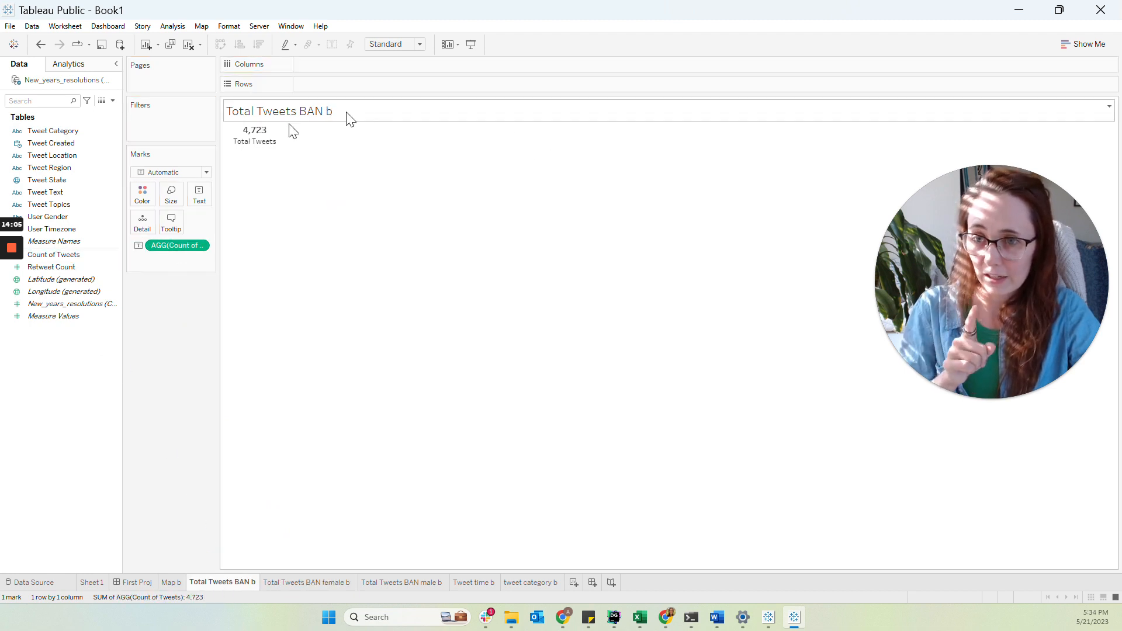
pyautogui.moveTo(264, 153)
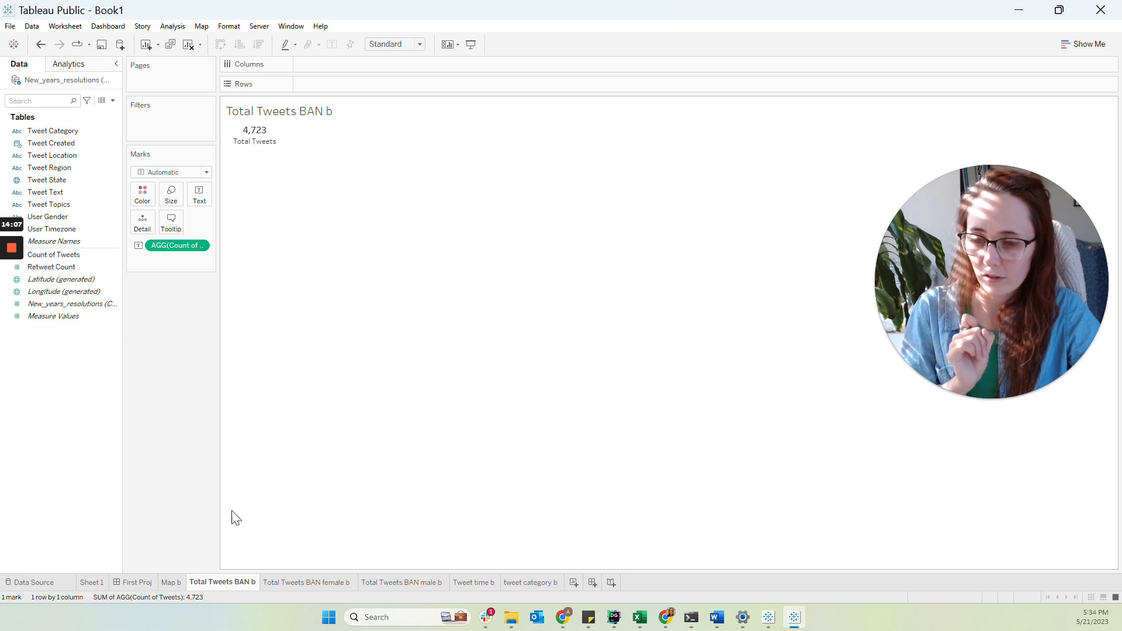
# - Remove the User Gender, Tweet Region and Tweet Category filters from the Map b worksheet
pyautogui.click(538, 582)
pyautogui.click(470, 584)
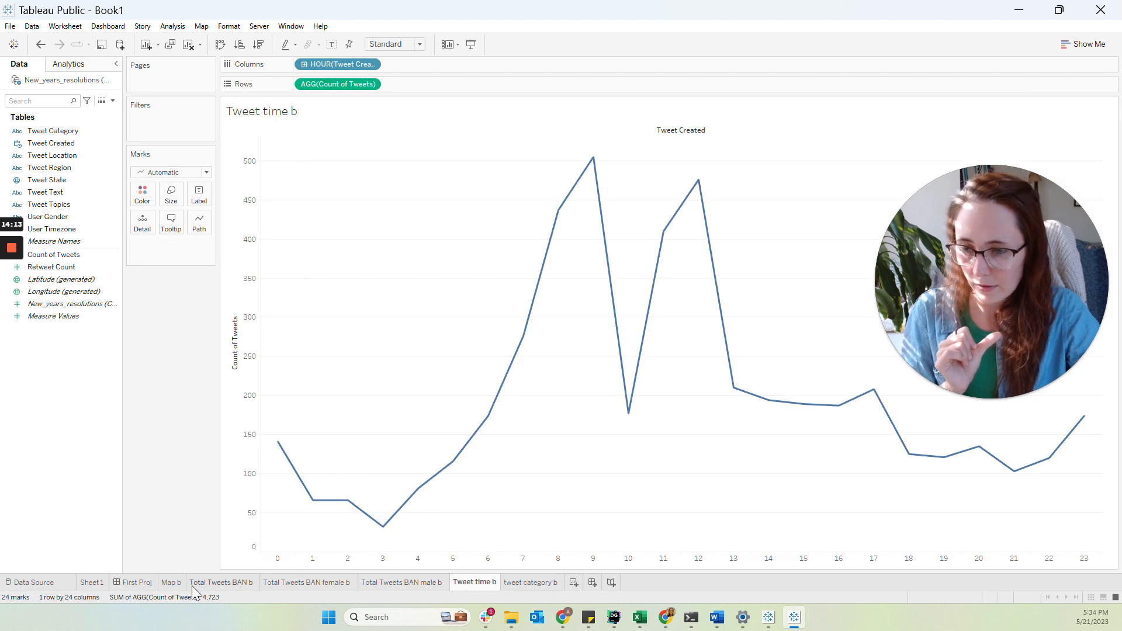
pyautogui.click(177, 585)
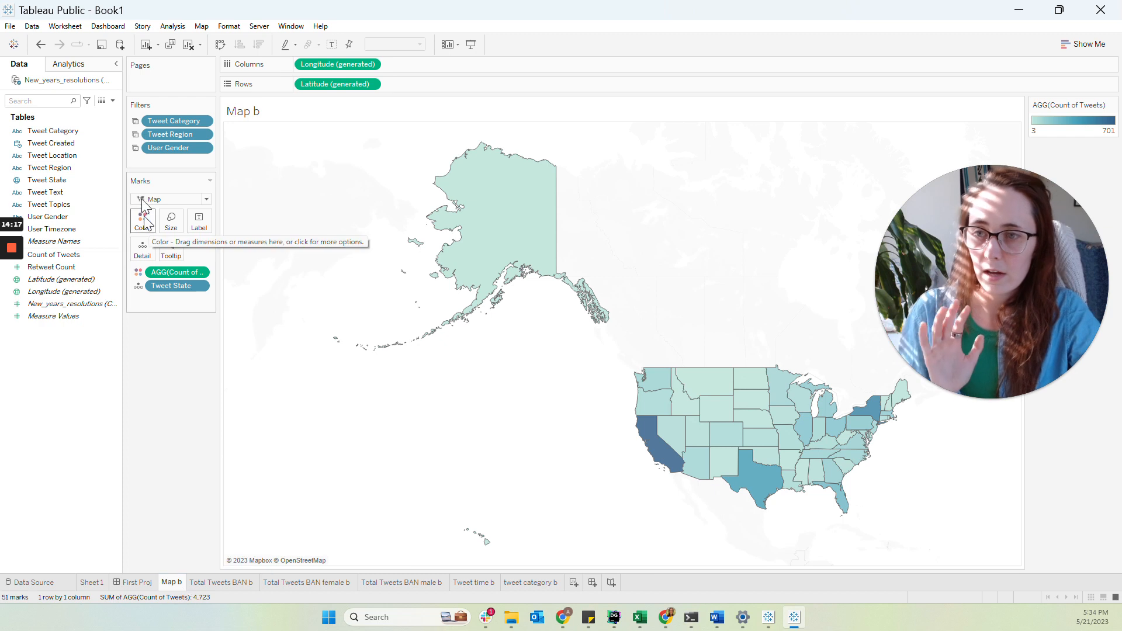
pyautogui.moveTo(154, 148); pyautogui.dragTo(138, 15)
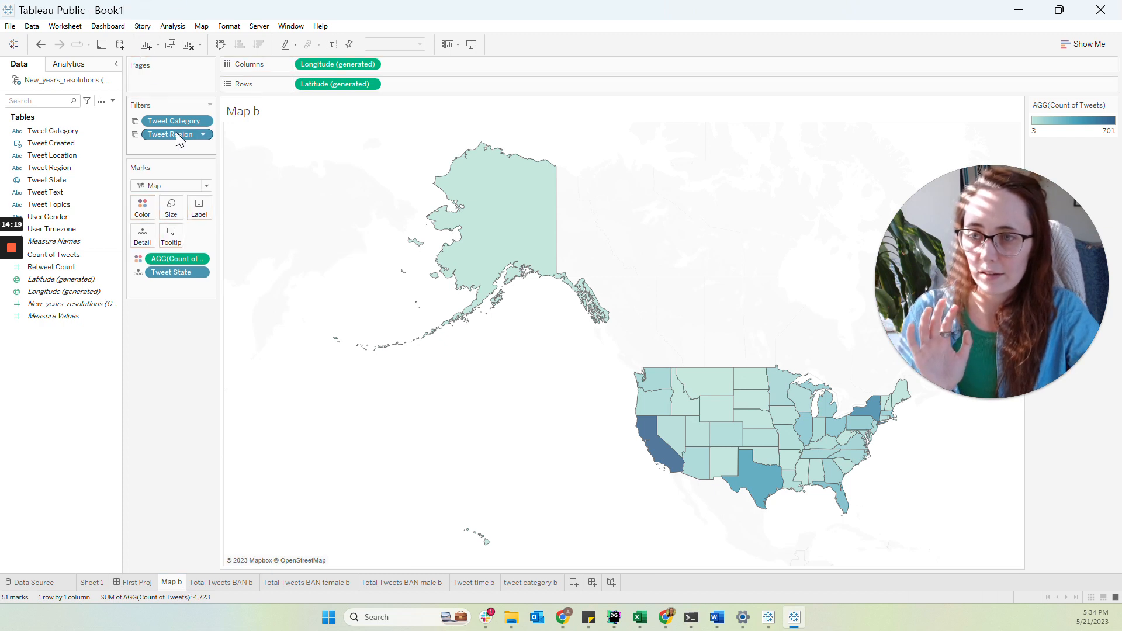
pyautogui.moveTo(175, 134); pyautogui.dragTo(161, 18)
pyautogui.moveTo(166, 129); pyautogui.dragTo(162, 15)
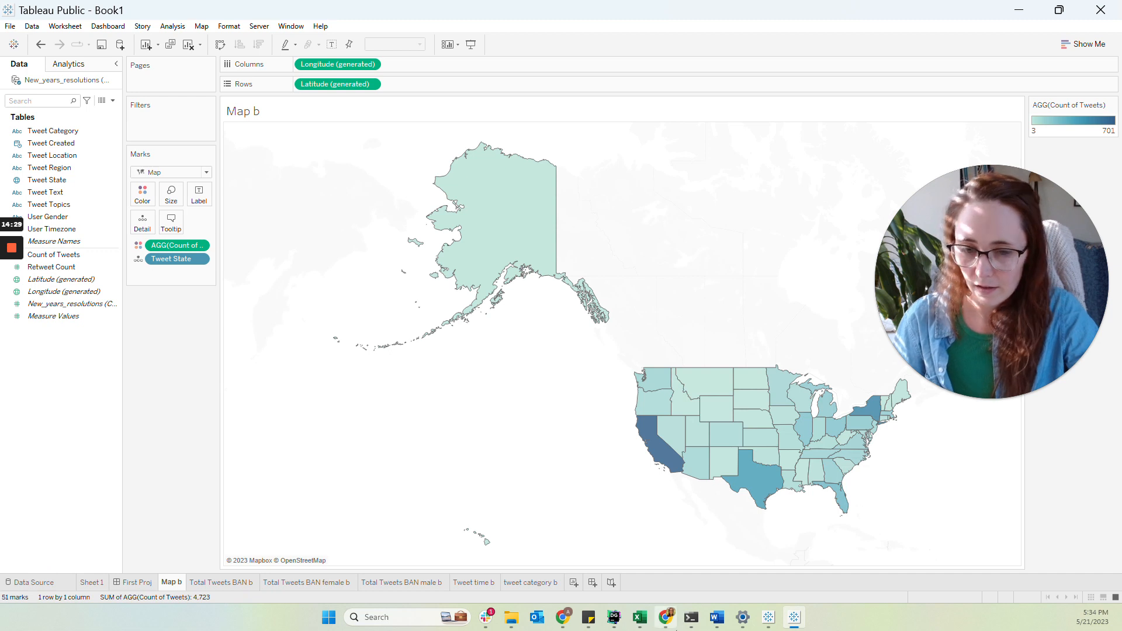
# - Check the filters on the three Total Tweets BAN worksheets, Tweet time b and tweet category b
pyautogui.click(218, 583)
pyautogui.click(336, 584)
pyautogui.click(425, 584)
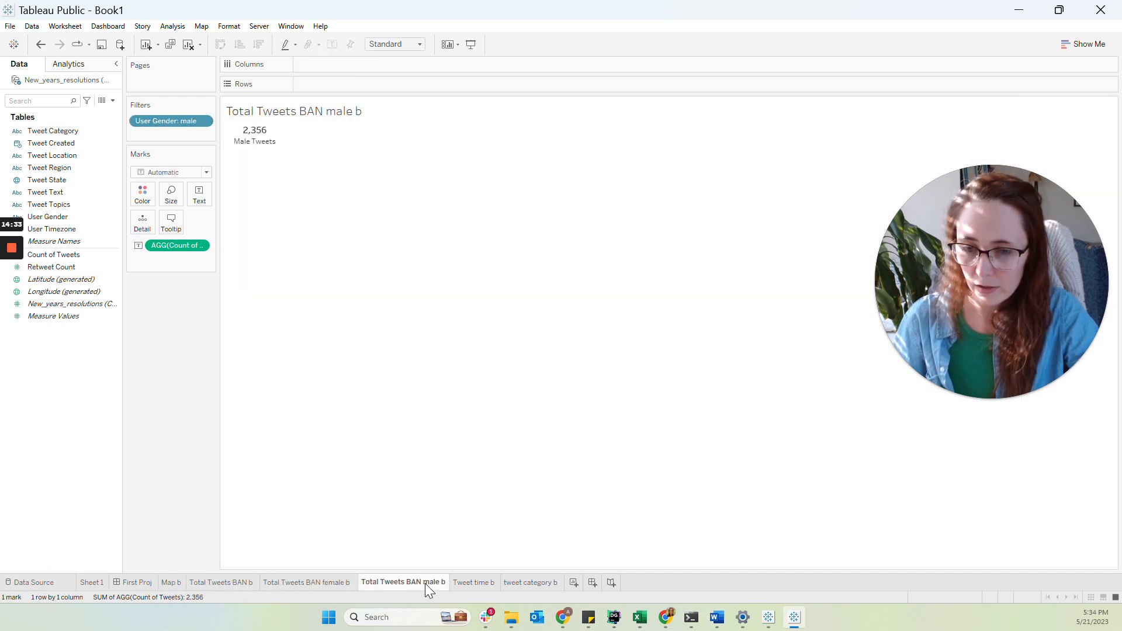
pyautogui.click(466, 583)
pyautogui.click(509, 584)
pyautogui.click(491, 584)
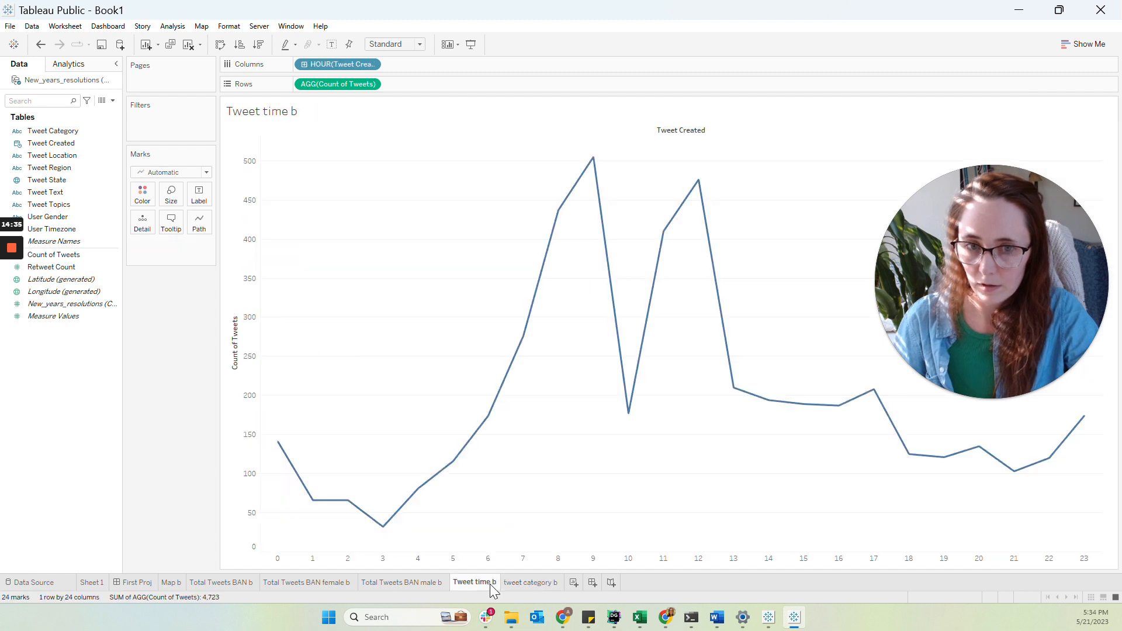
pyautogui.click(513, 583)
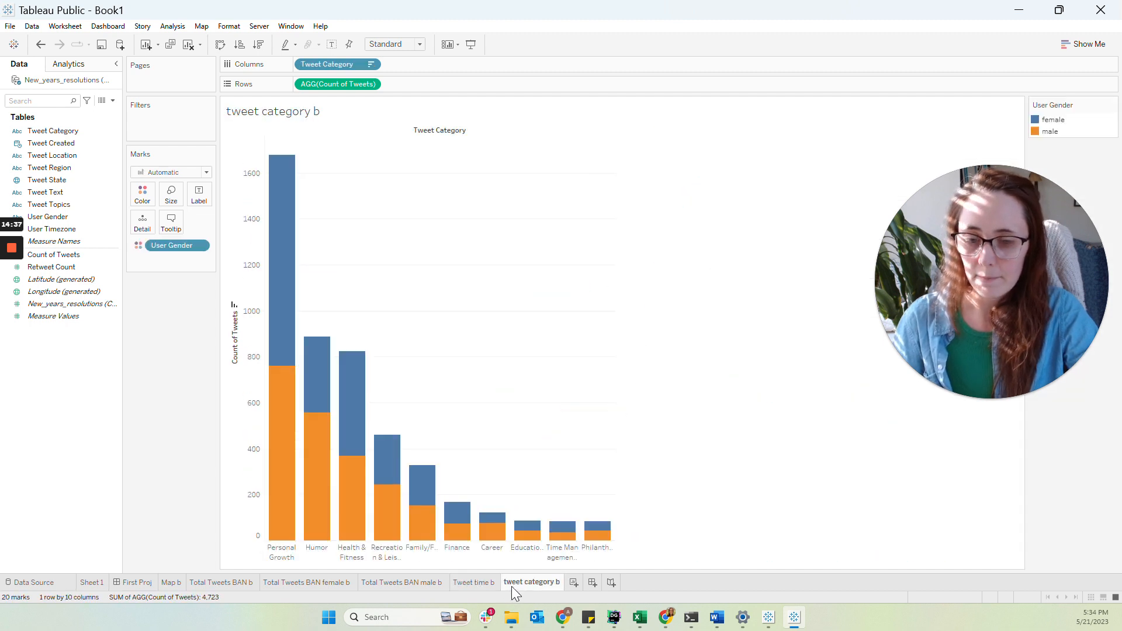
# - Create a new worksheet and place Tweet Created on columns as the discrete exact date
pyautogui.click(574, 583)
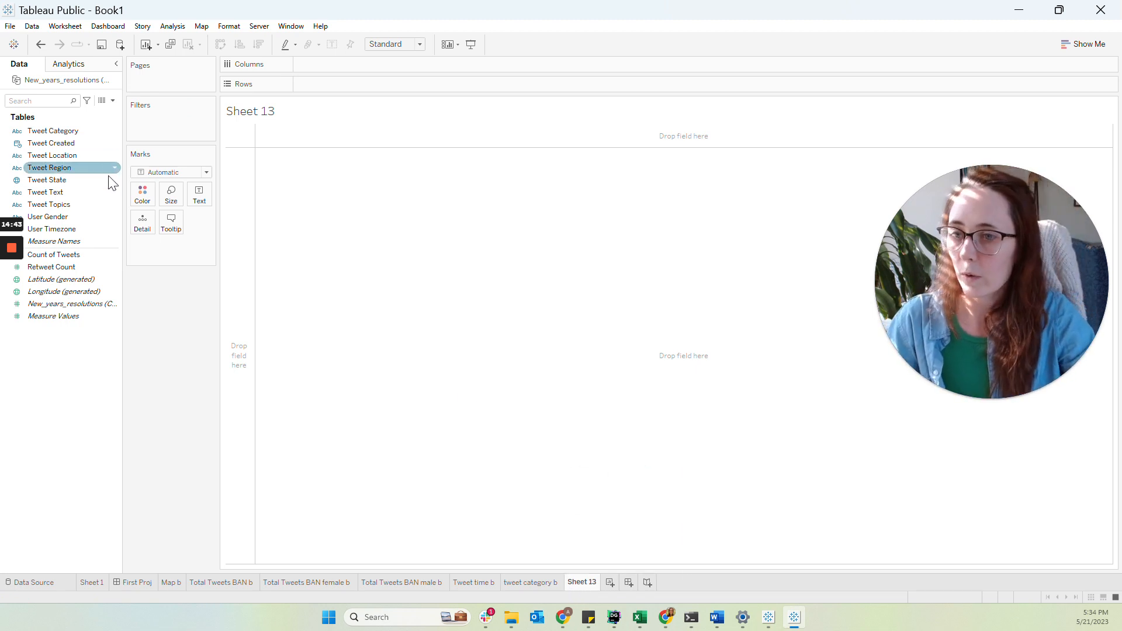
pyautogui.moveTo(51, 143); pyautogui.dragTo(164, 321)
pyautogui.click(69, 143)
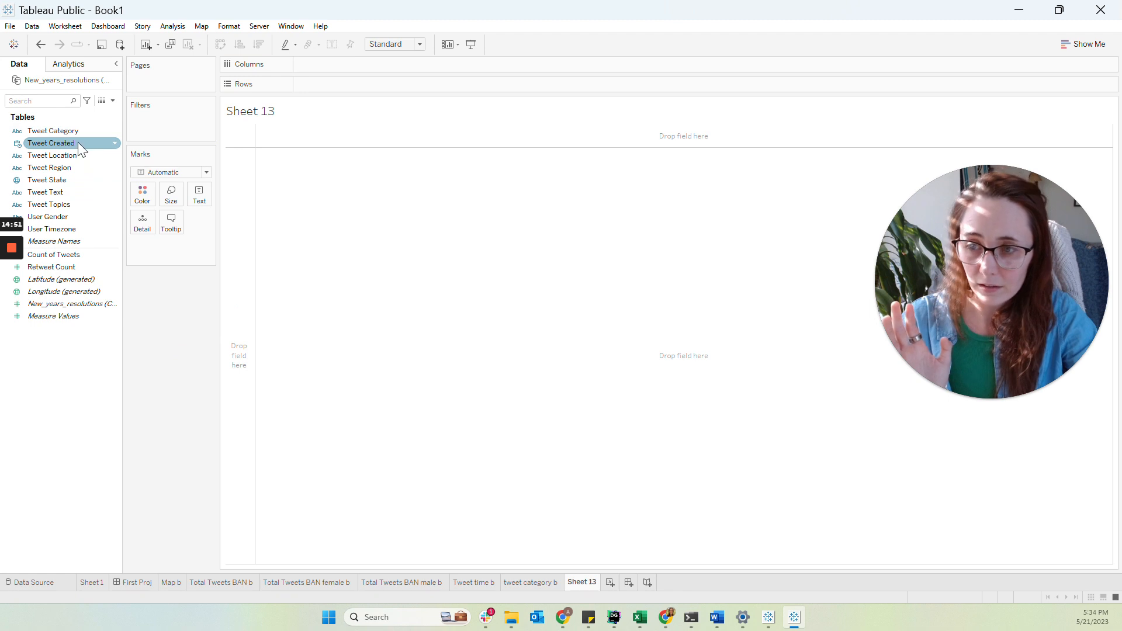
pyautogui.moveTo(78, 141); pyautogui.dragTo(342, 68)
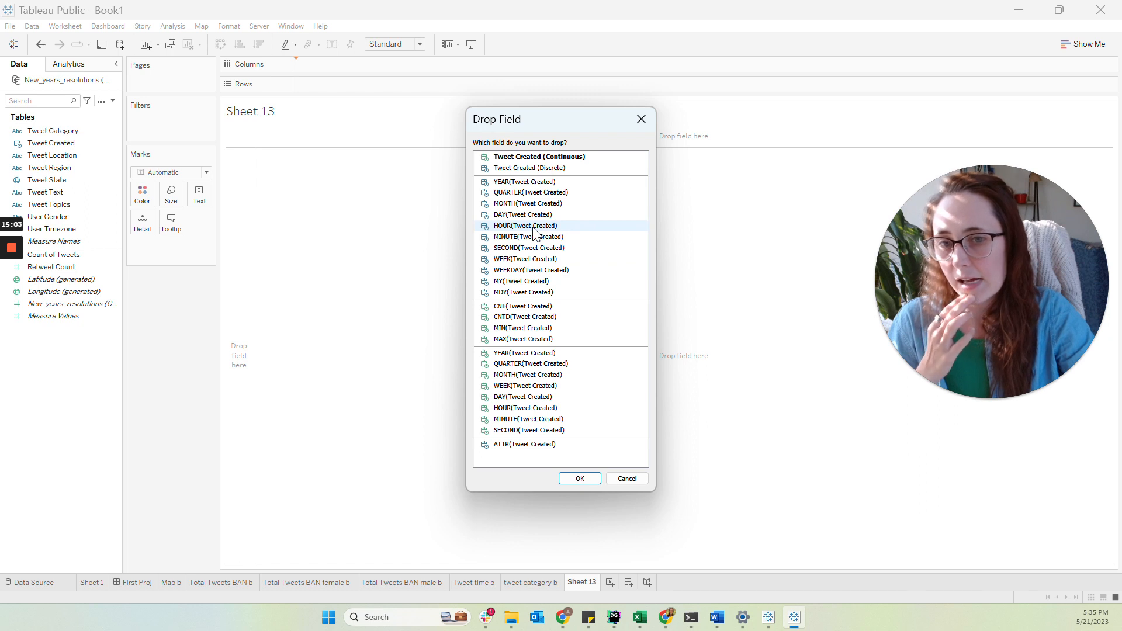
pyautogui.click(548, 170)
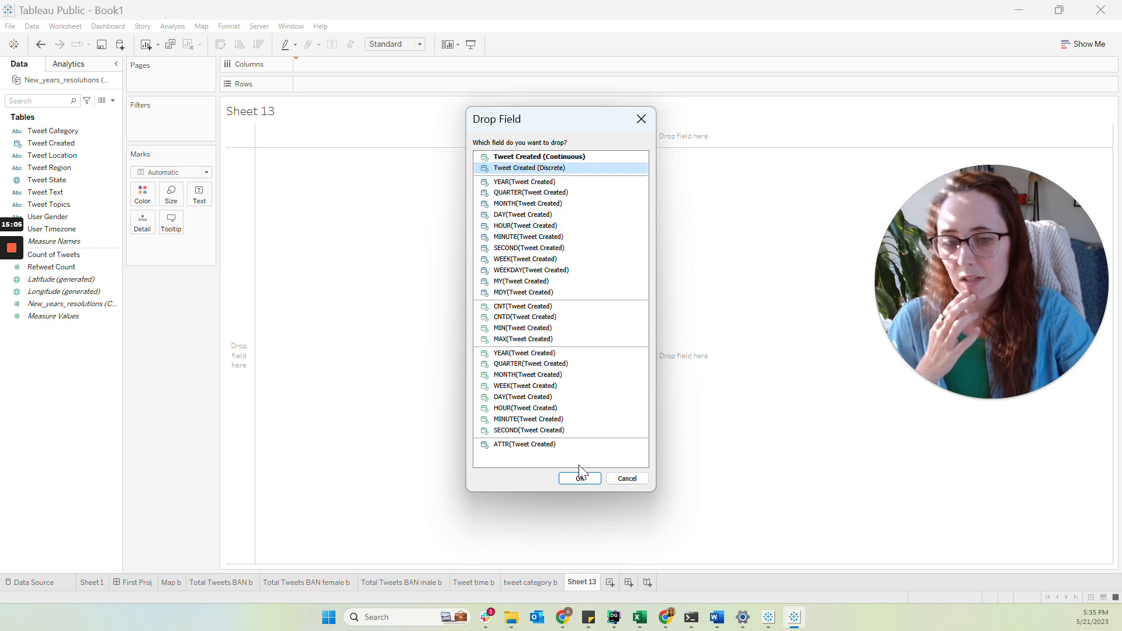
pyautogui.doubleClick(515, 169)
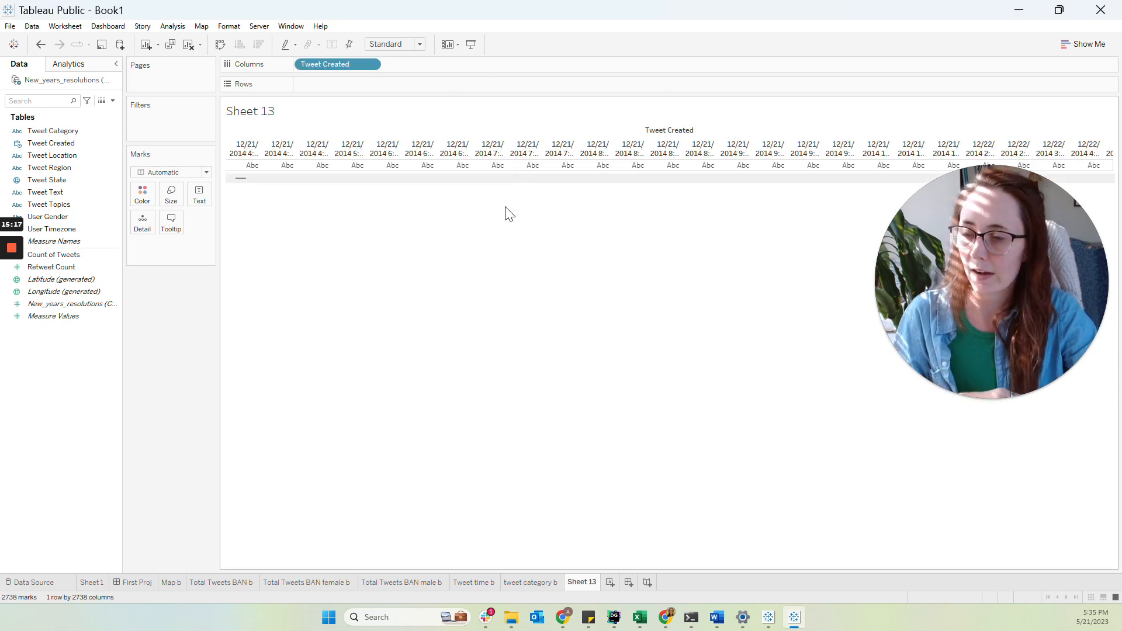
# - Plot Count of Tweets on rows against Tweet Created with the Line mark type
pyautogui.hotkey('alt', 'Tab')
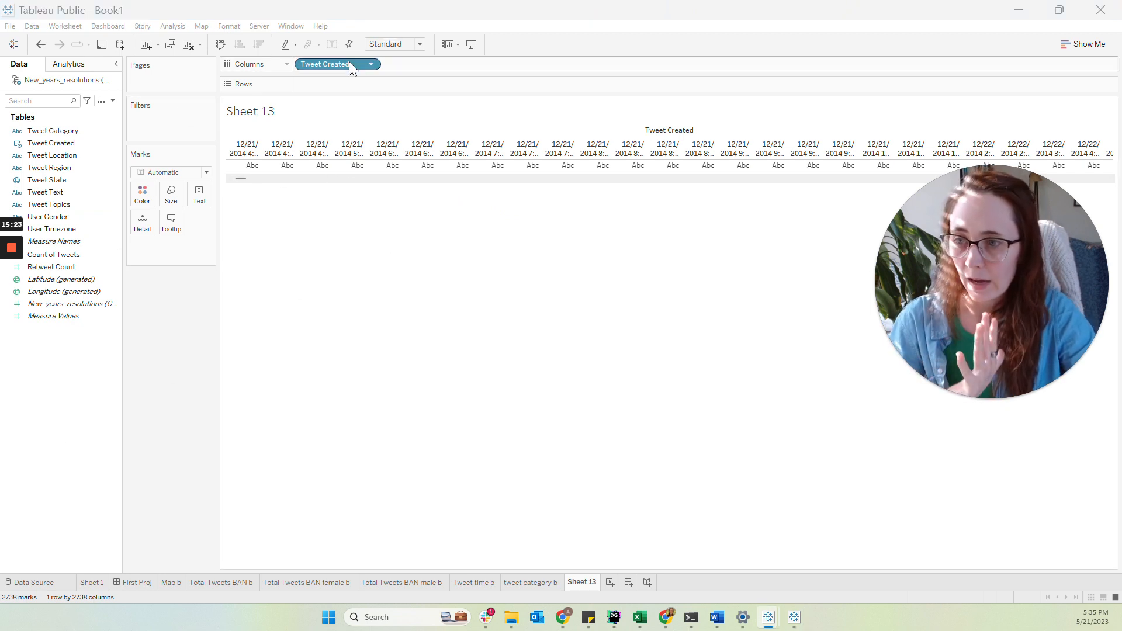
pyautogui.moveTo(48, 258); pyautogui.dragTo(323, 83)
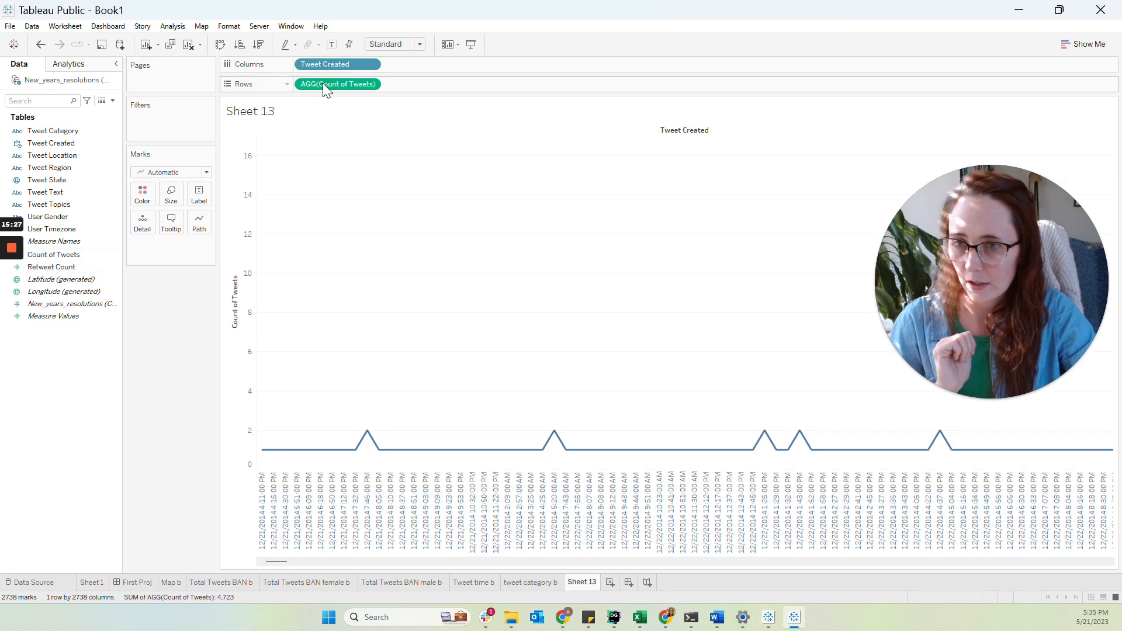
pyautogui.click(182, 175)
pyautogui.click(165, 214)
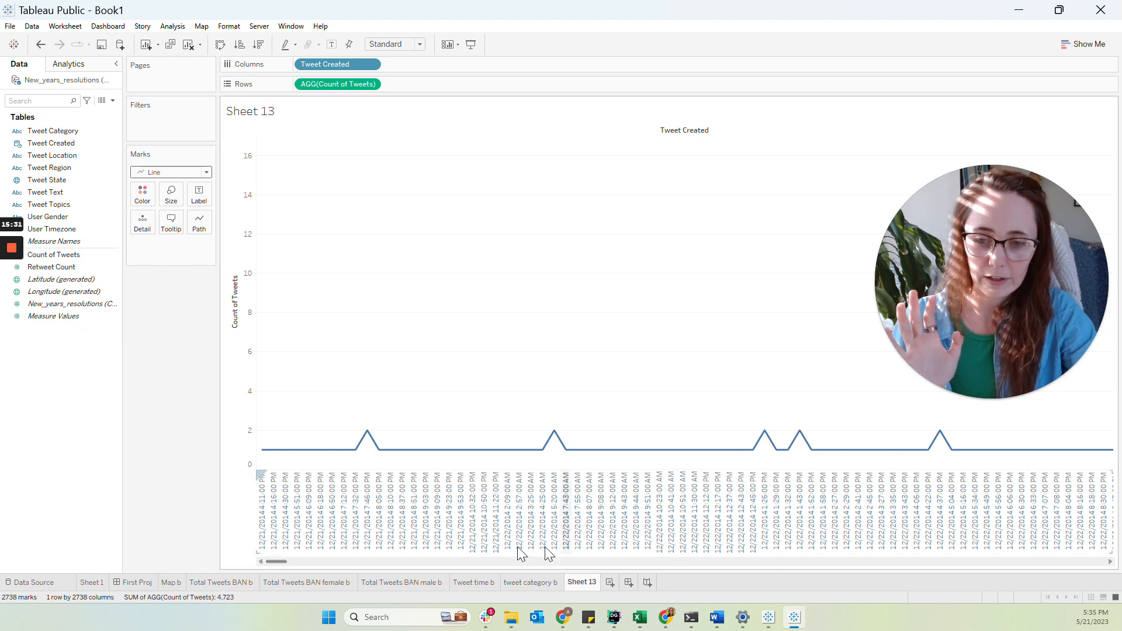
pyautogui.moveTo(281, 562); pyautogui.dragTo(536, 563)
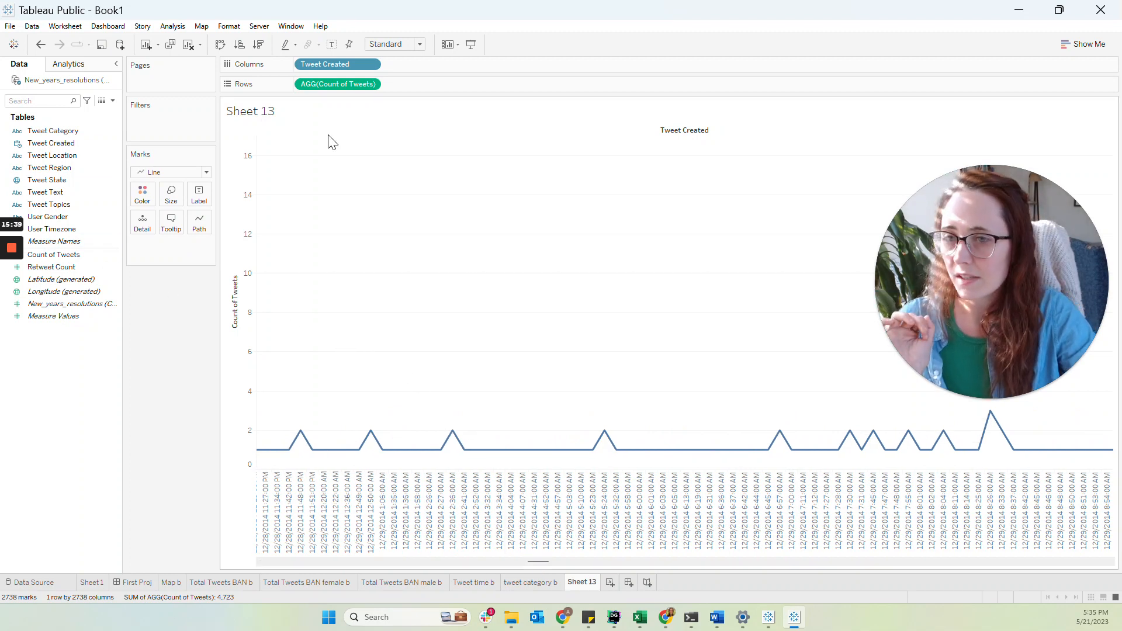
# - Set Tweet Created on columns to the discrete Hour date part
pyautogui.rightClick(337, 66)
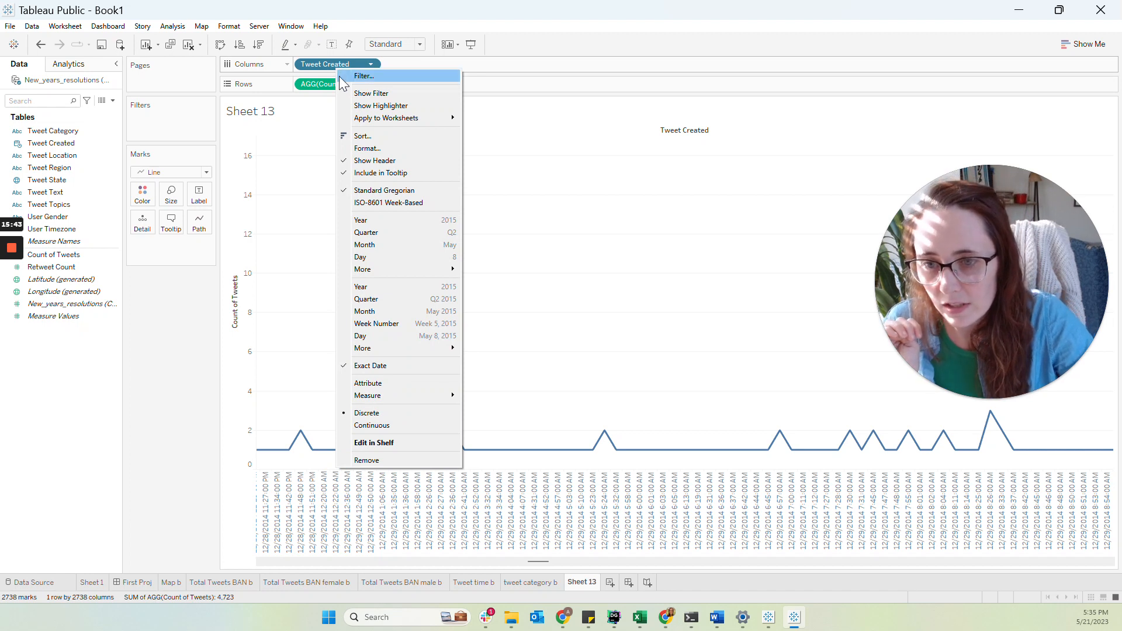
pyautogui.moveTo(391, 269)
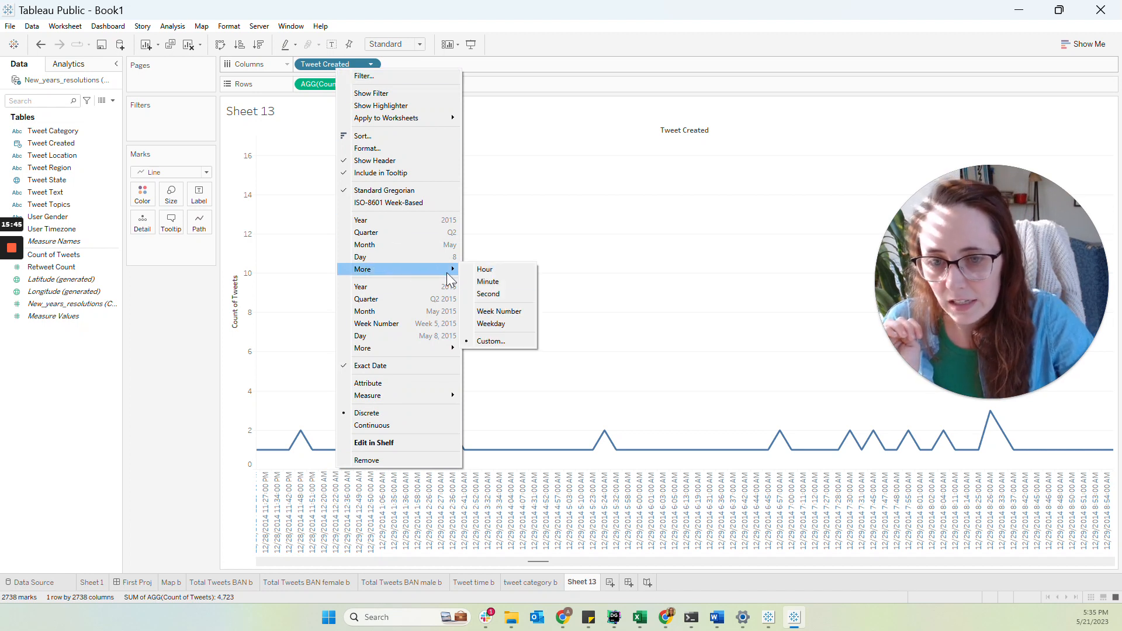
pyautogui.click(495, 270)
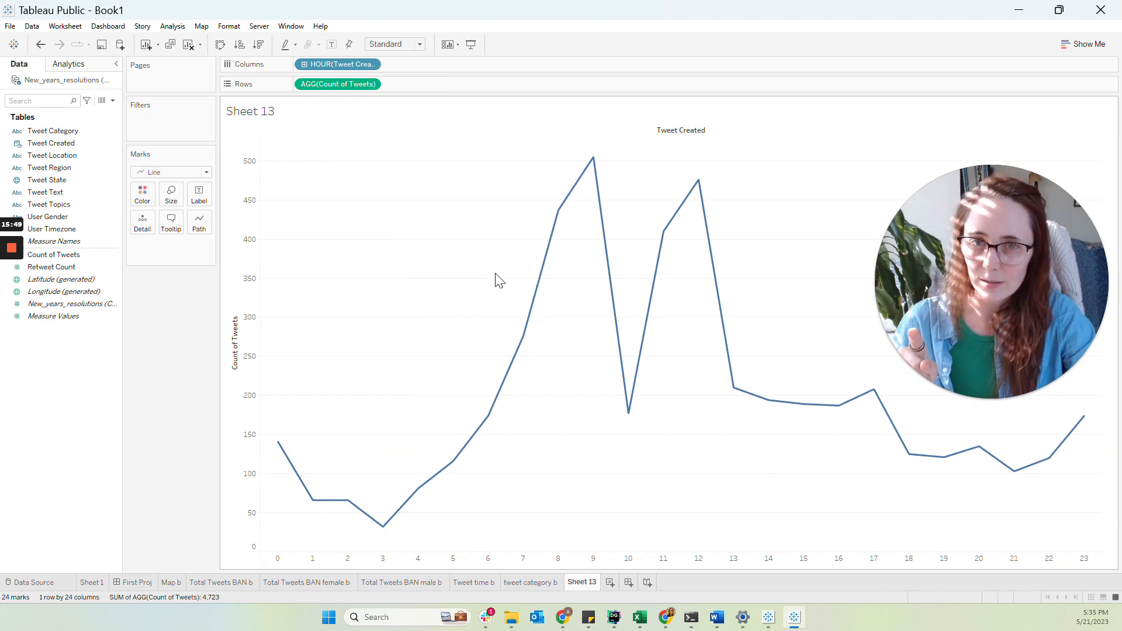
pyautogui.rightClick(354, 85)
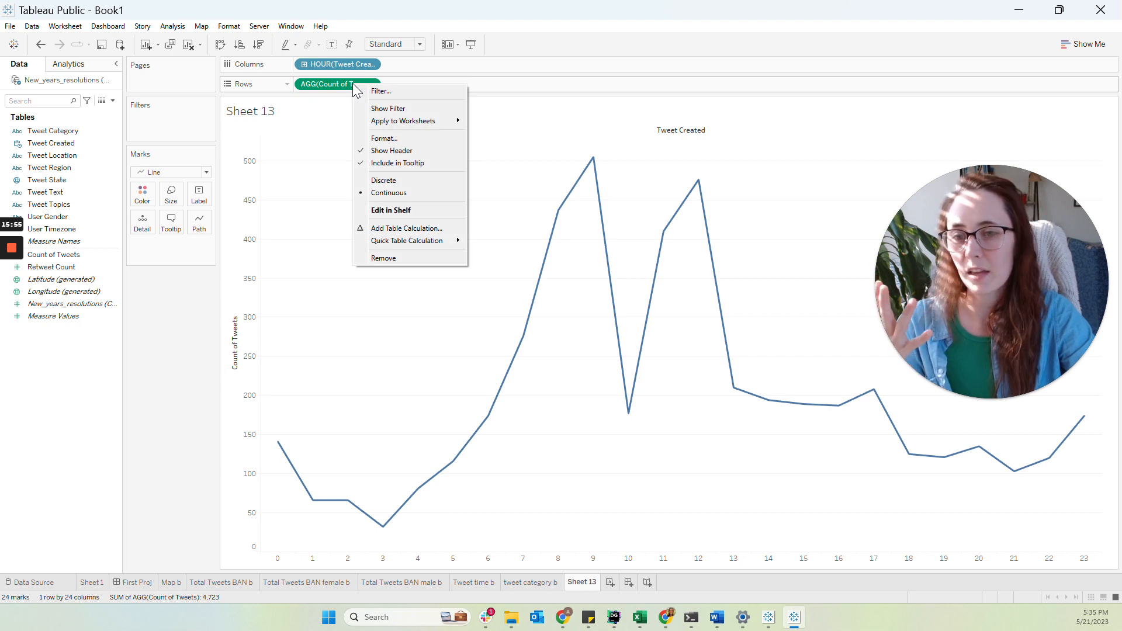
pyautogui.click(315, 176)
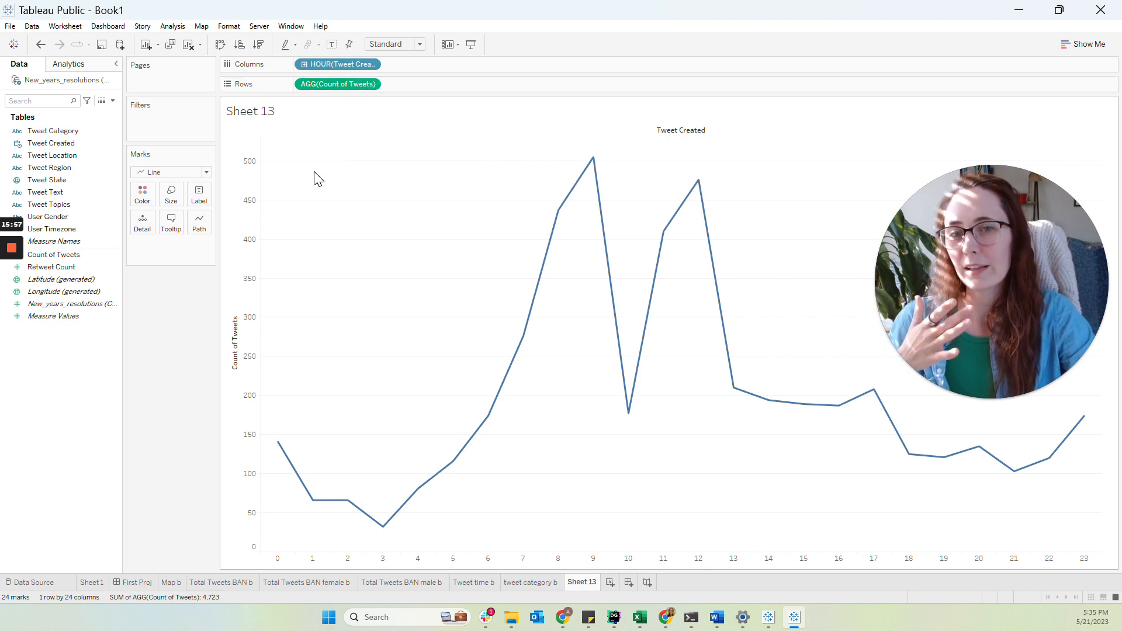
# - Set Tweet Created on columns to the continuous Hour value, giving a timeline across all dates
pyautogui.rightClick(332, 65)
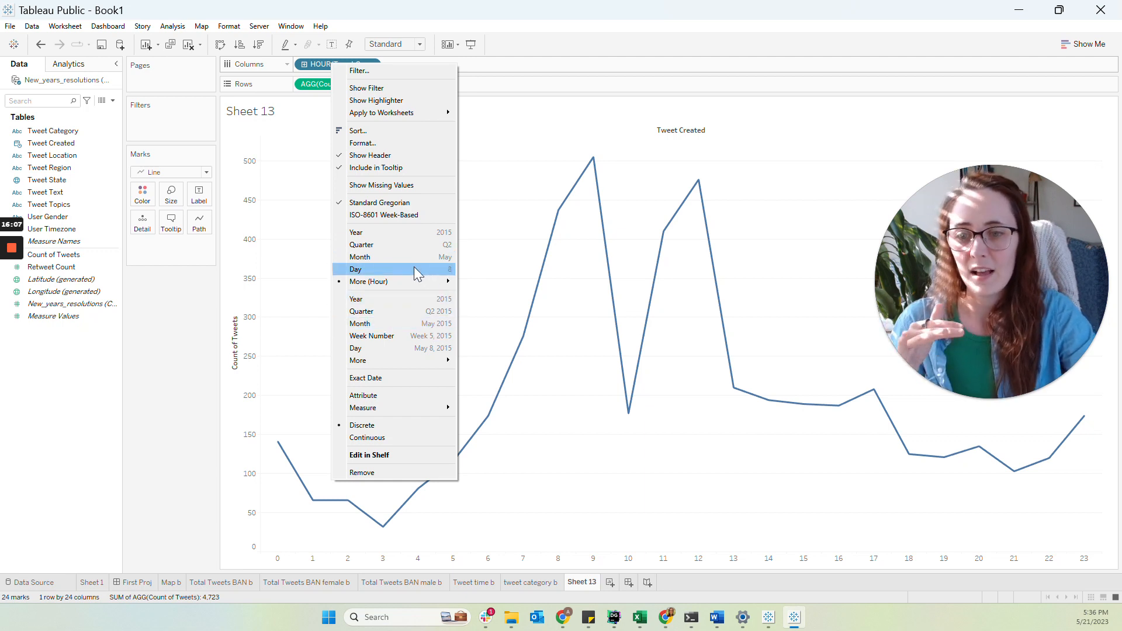
pyautogui.moveTo(406, 277)
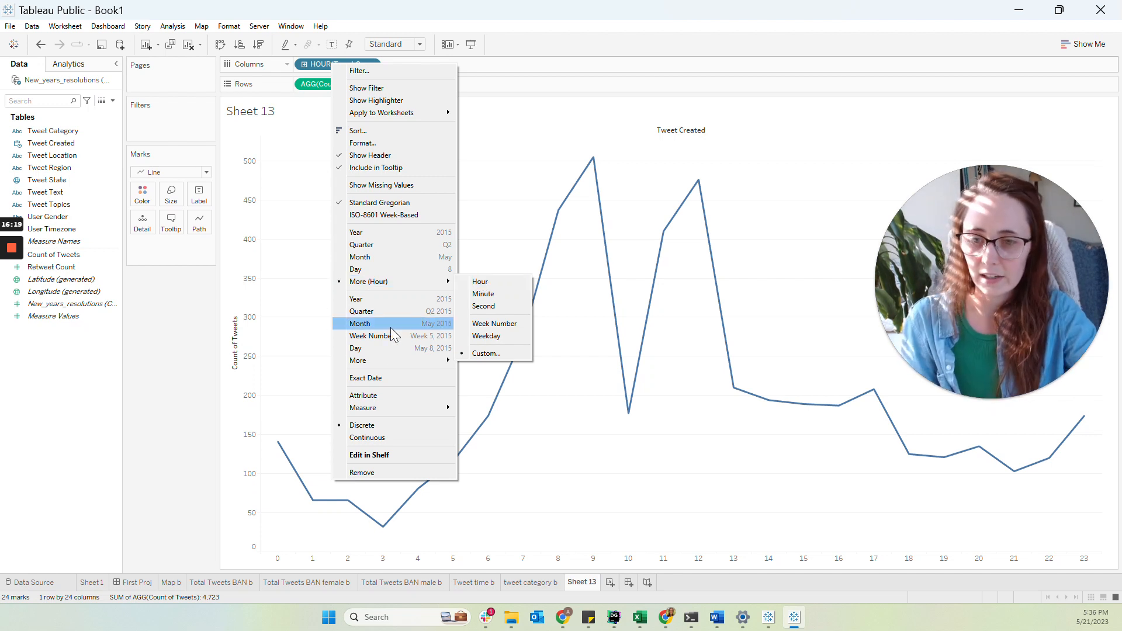
pyautogui.moveTo(382, 361)
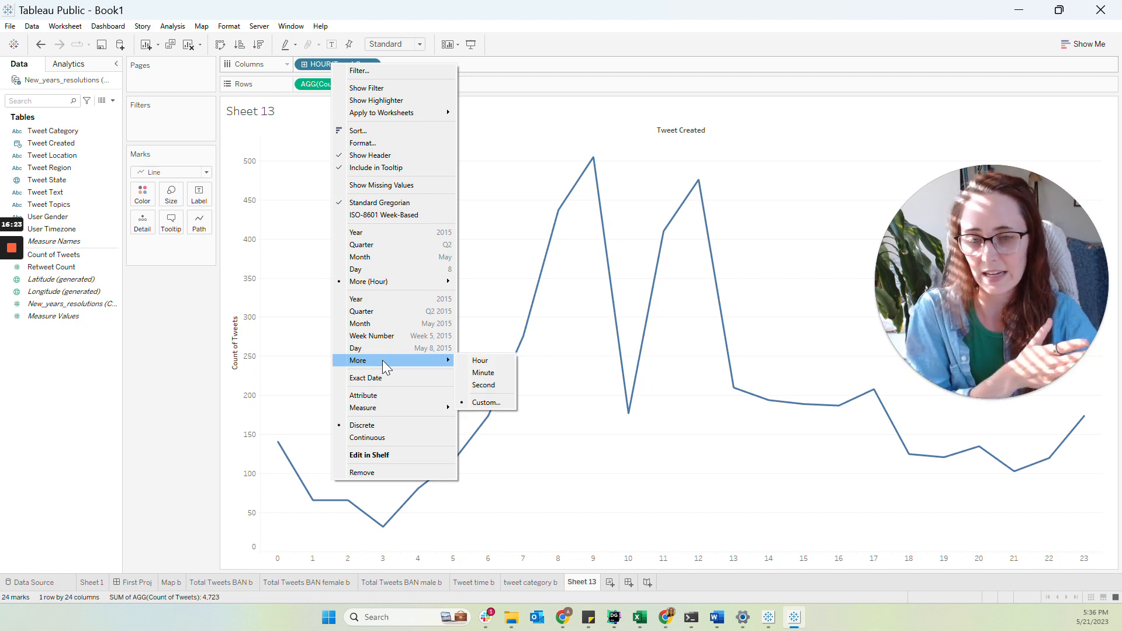
pyautogui.click(479, 363)
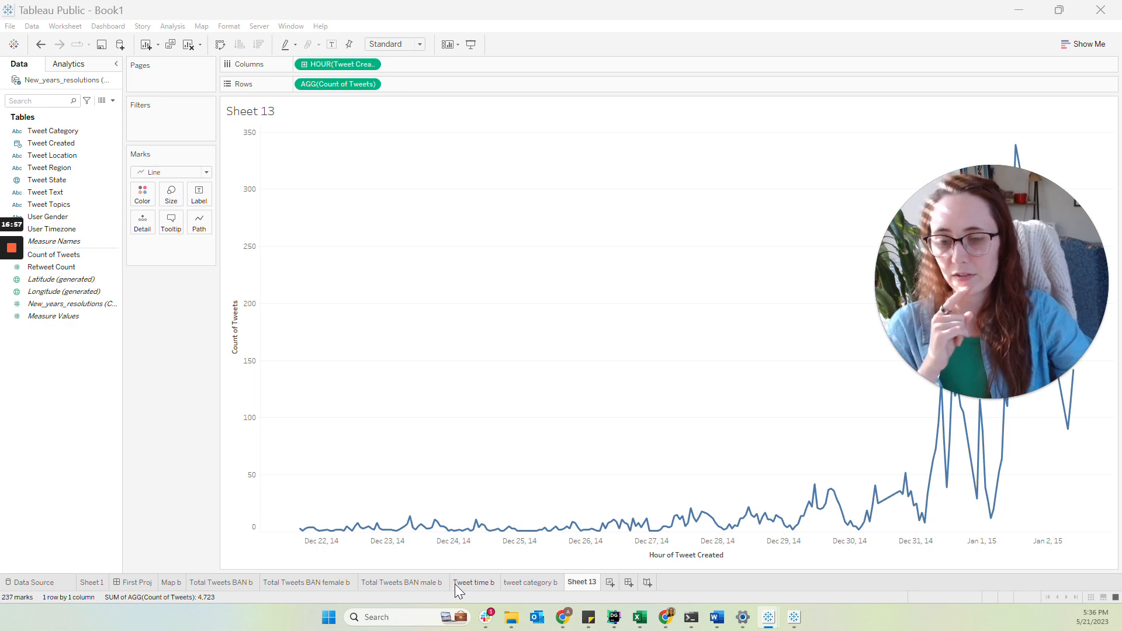
# - Rename the new timeline worksheet as all time b
pyautogui.doubleClick(583, 588)
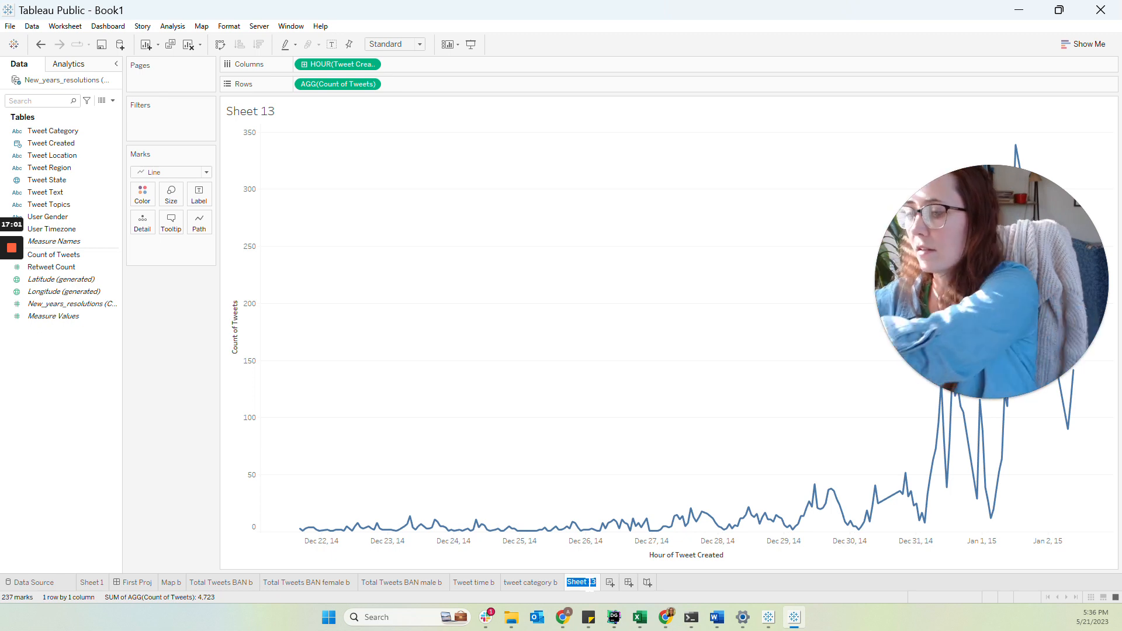
pyautogui.write('all time b')
pyautogui.press('Return')
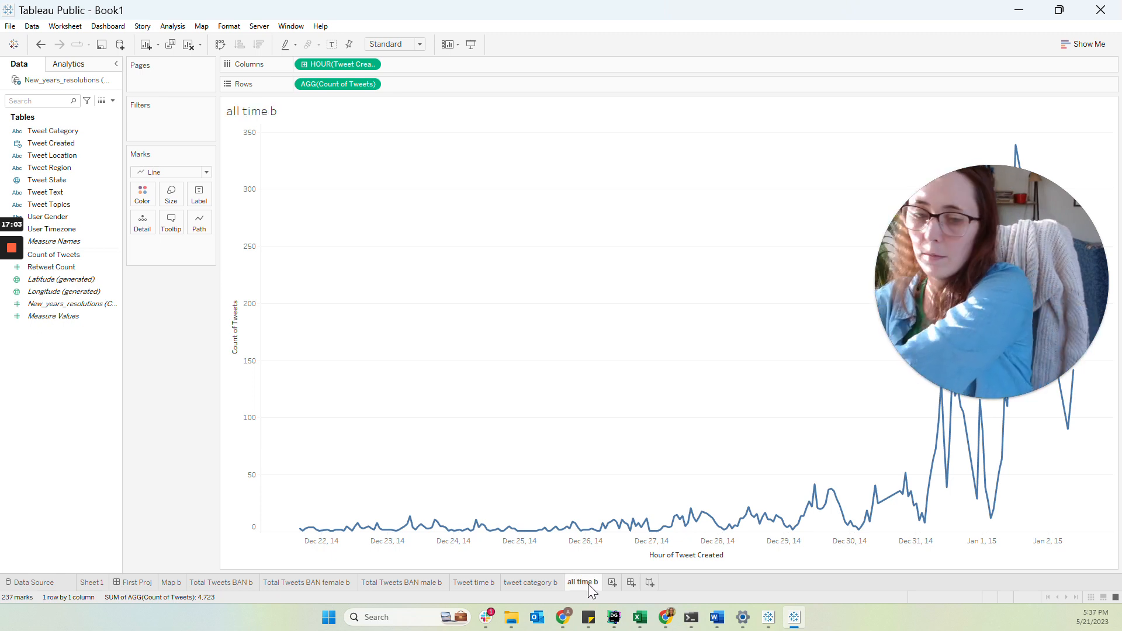
# - Create a new dashboard and switch its sizing from a range to Fixed size
pyautogui.click(631, 583)
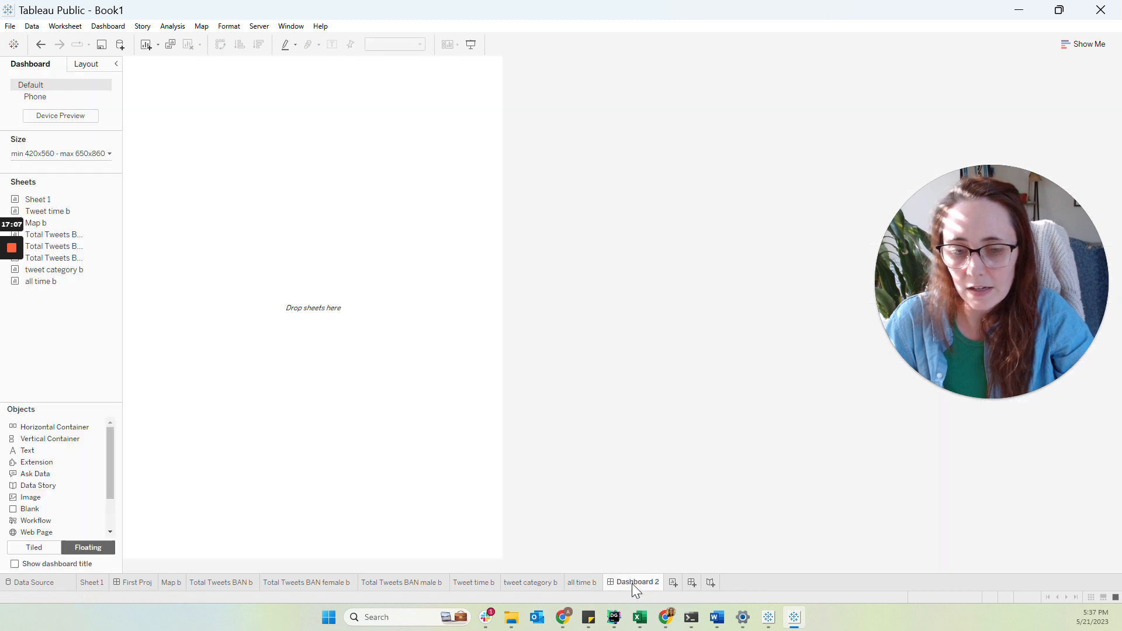
pyautogui.click(81, 157)
pyautogui.click(60, 174)
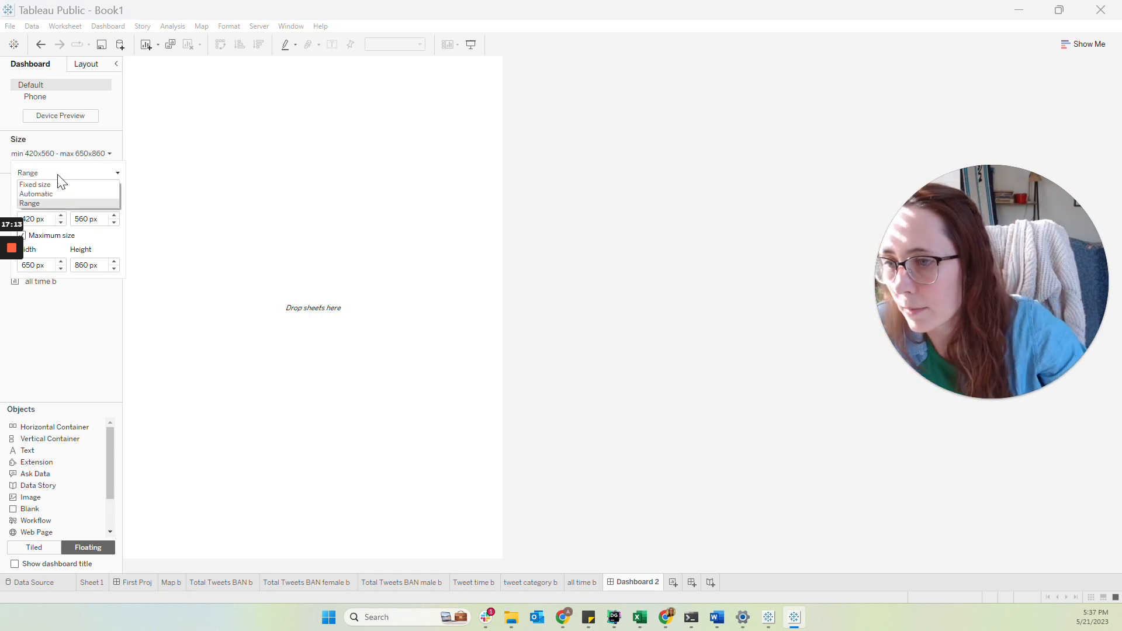
pyautogui.click(57, 184)
# - Set the dashboard's custom size to 1320 px wide and 760 px high
pyautogui.click(47, 223)
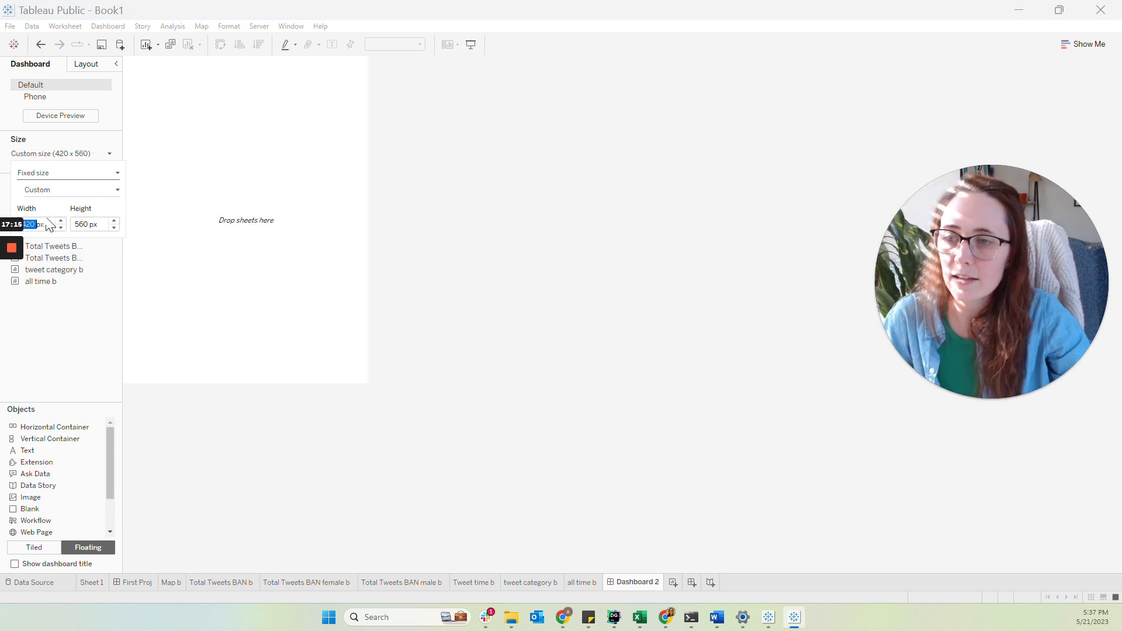
pyautogui.click(61, 221)
pyautogui.click(62, 222)
pyautogui.click(62, 222)
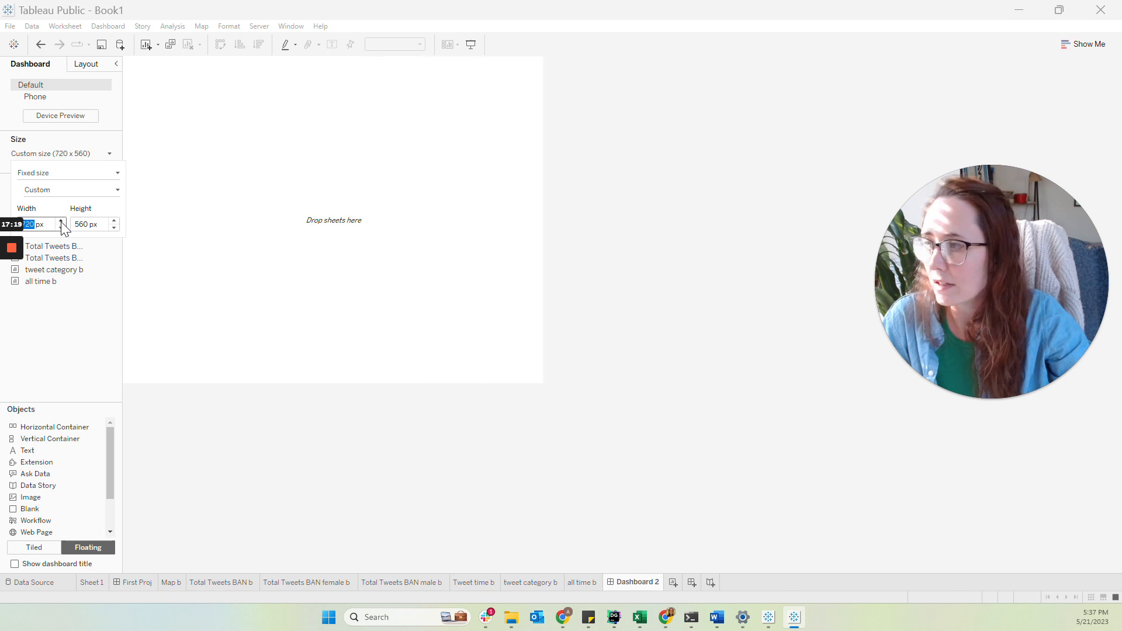
pyautogui.click(62, 221)
pyautogui.click(61, 222)
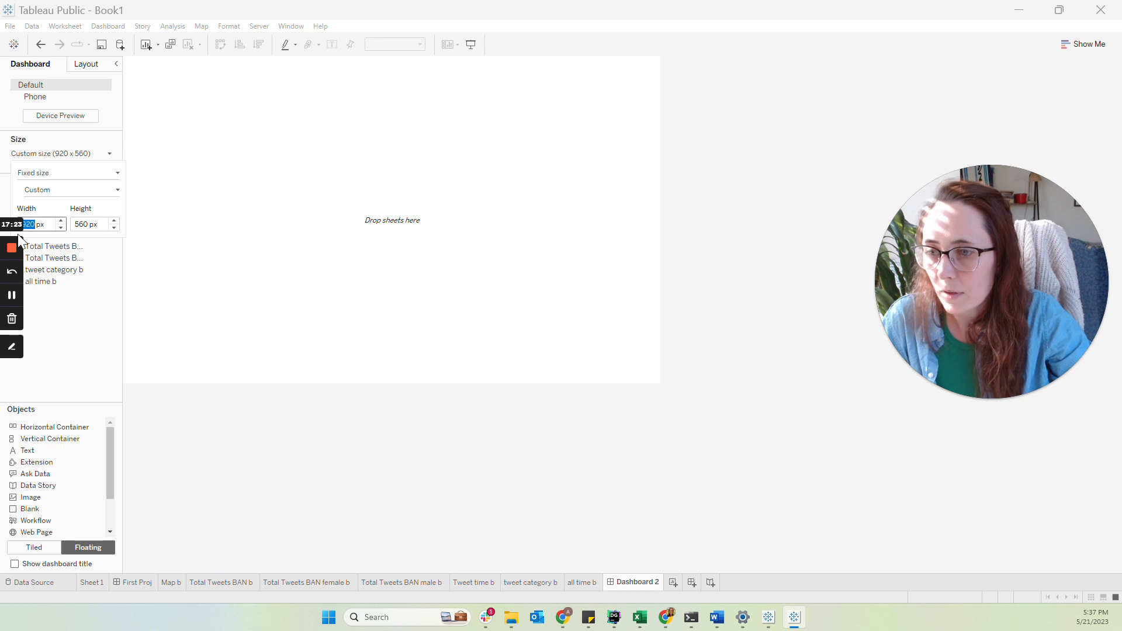
pyautogui.click(116, 222)
pyautogui.click(115, 223)
pyautogui.click(61, 222)
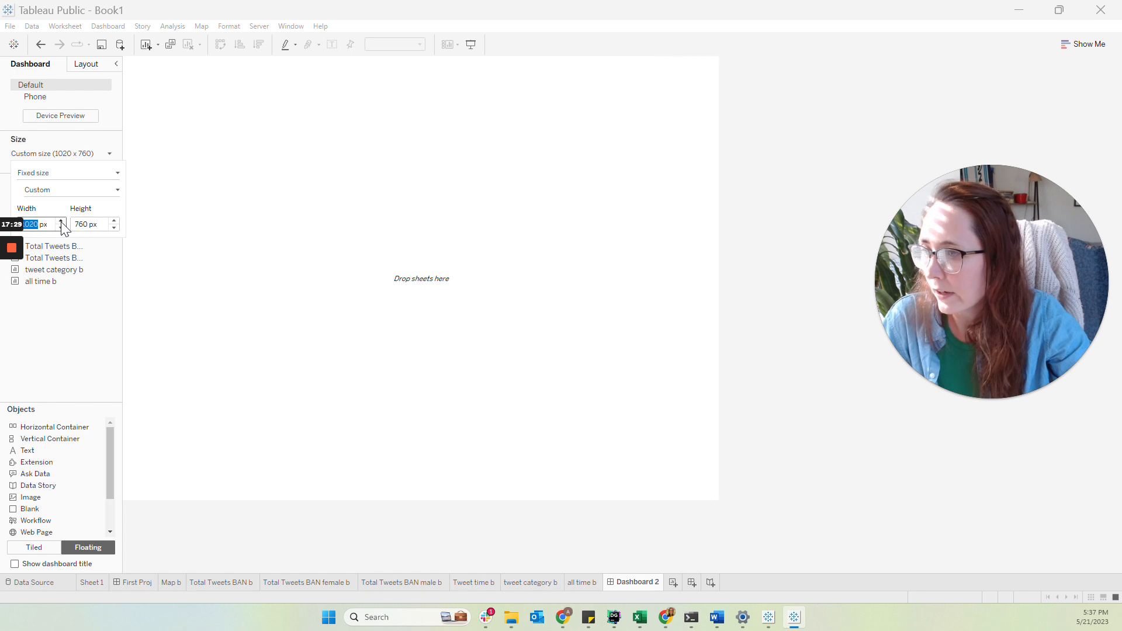
pyautogui.click(61, 221)
pyautogui.click(61, 221)
pyautogui.click(61, 222)
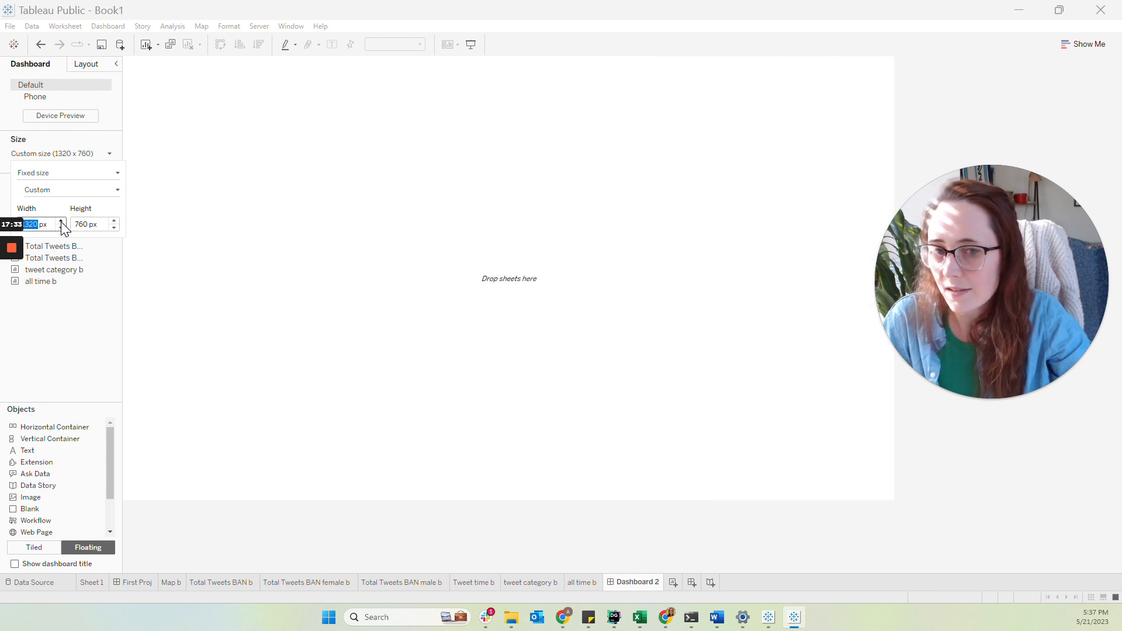
pyautogui.click(352, 229)
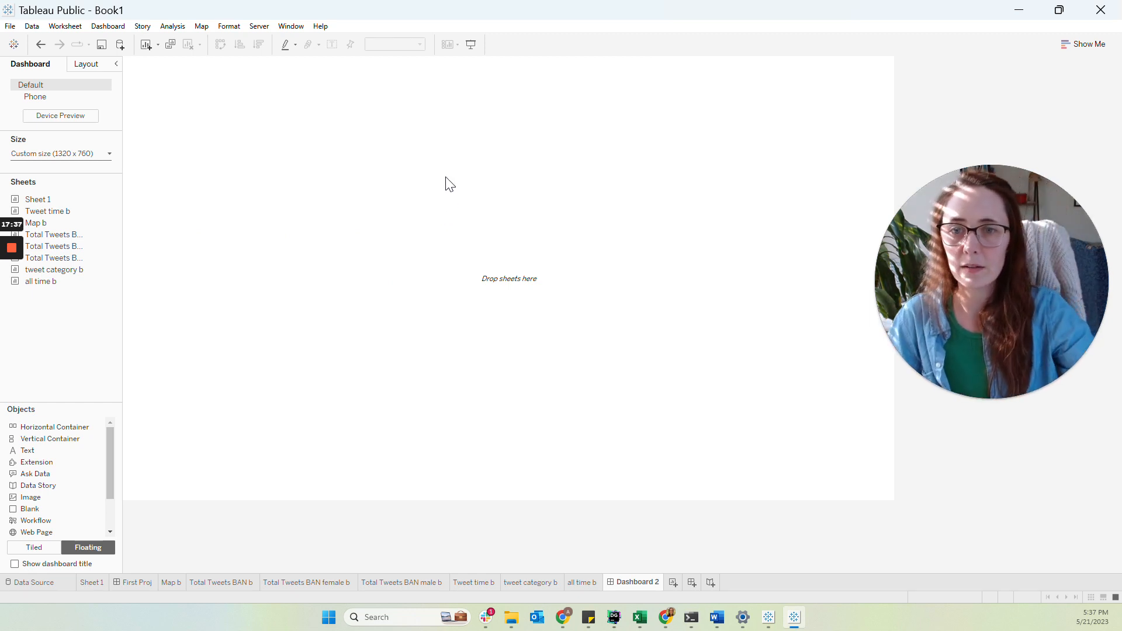
pyautogui.click(471, 44)
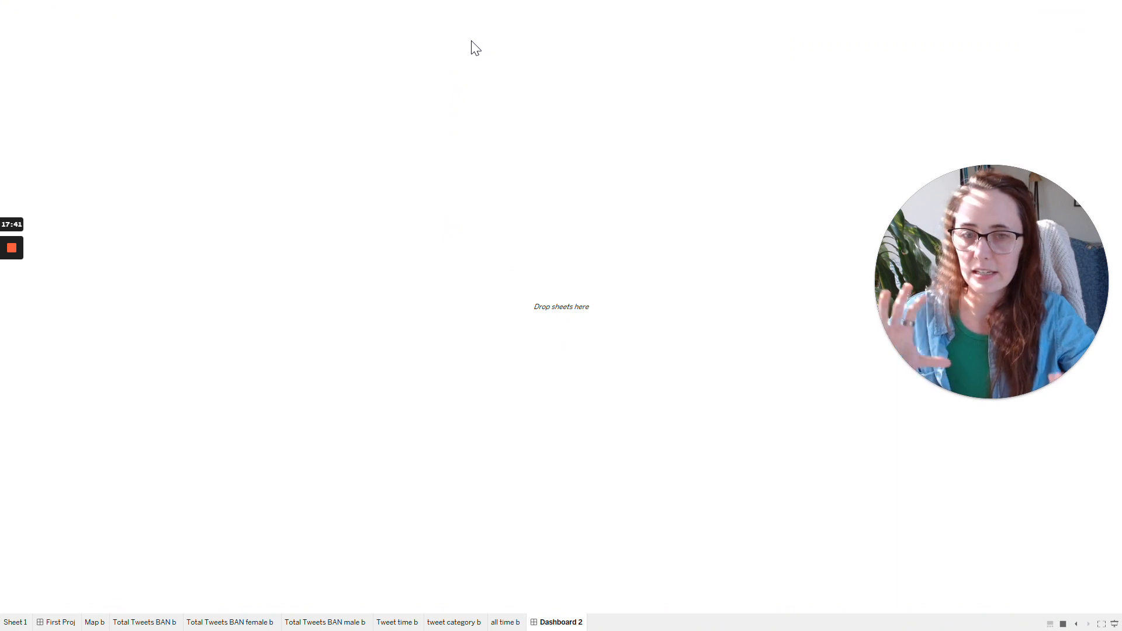
pyautogui.press('Escape')
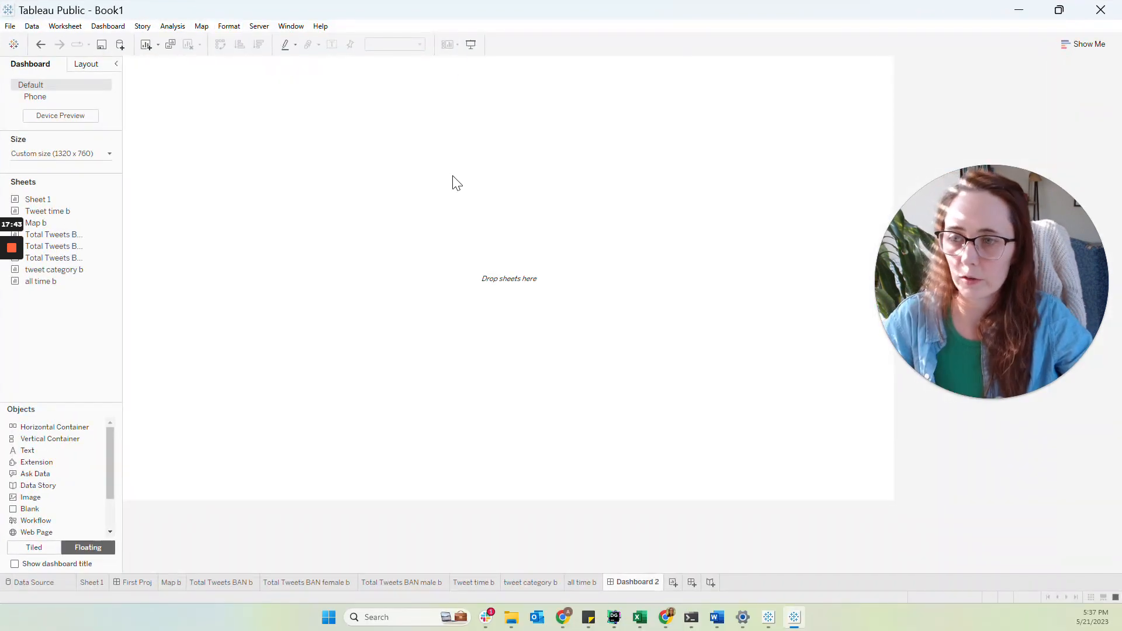
pyautogui.click(82, 65)
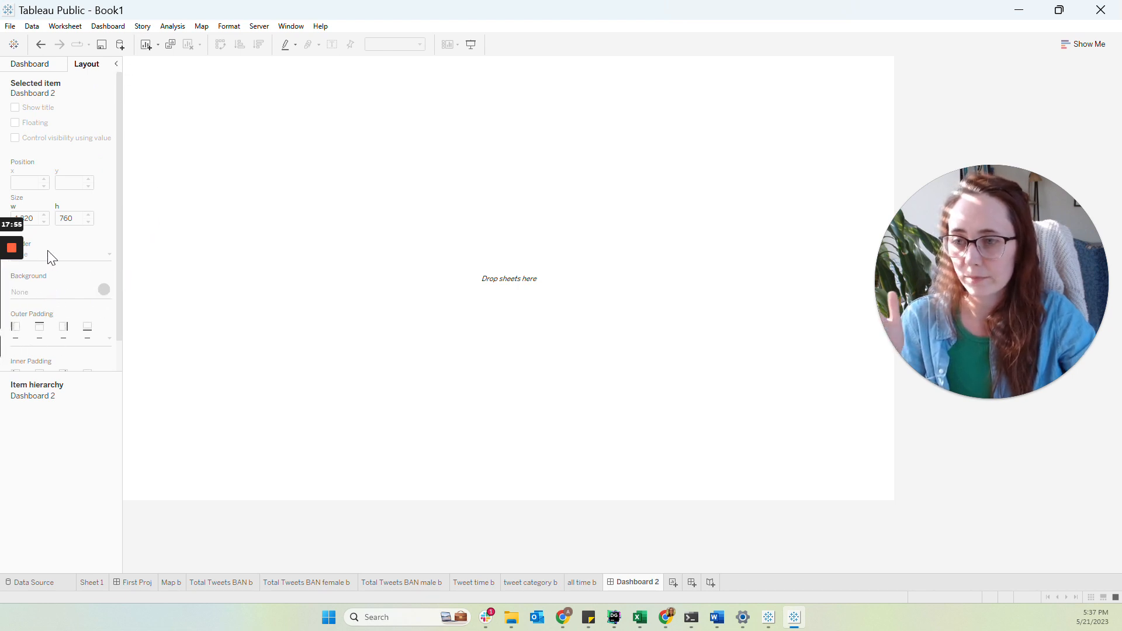
pyautogui.click(30, 64)
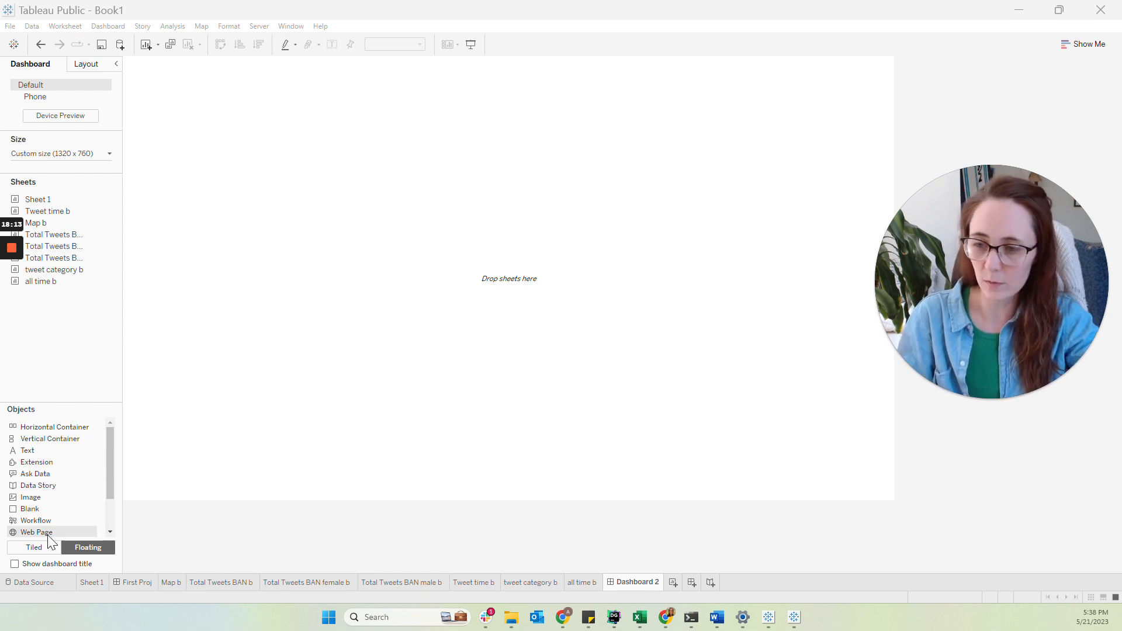
# - Set the dashboard layout mode to Tiled and place a vertical container that fills the whole canvas
pyautogui.click(34, 547)
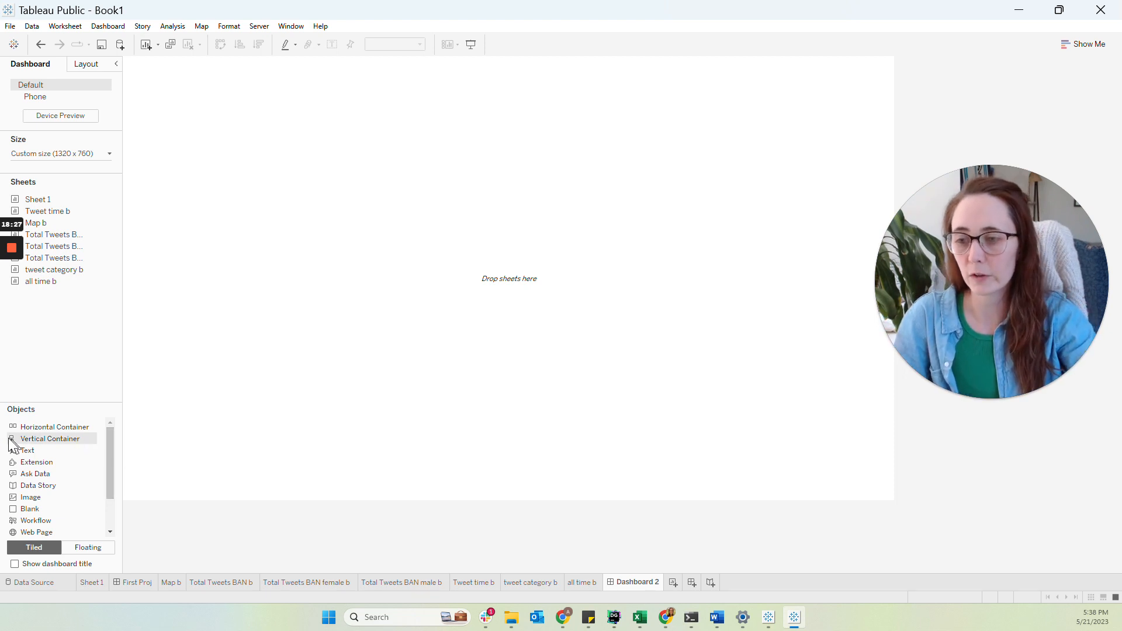
pyautogui.moveTo(13, 446); pyautogui.dragTo(325, 280)
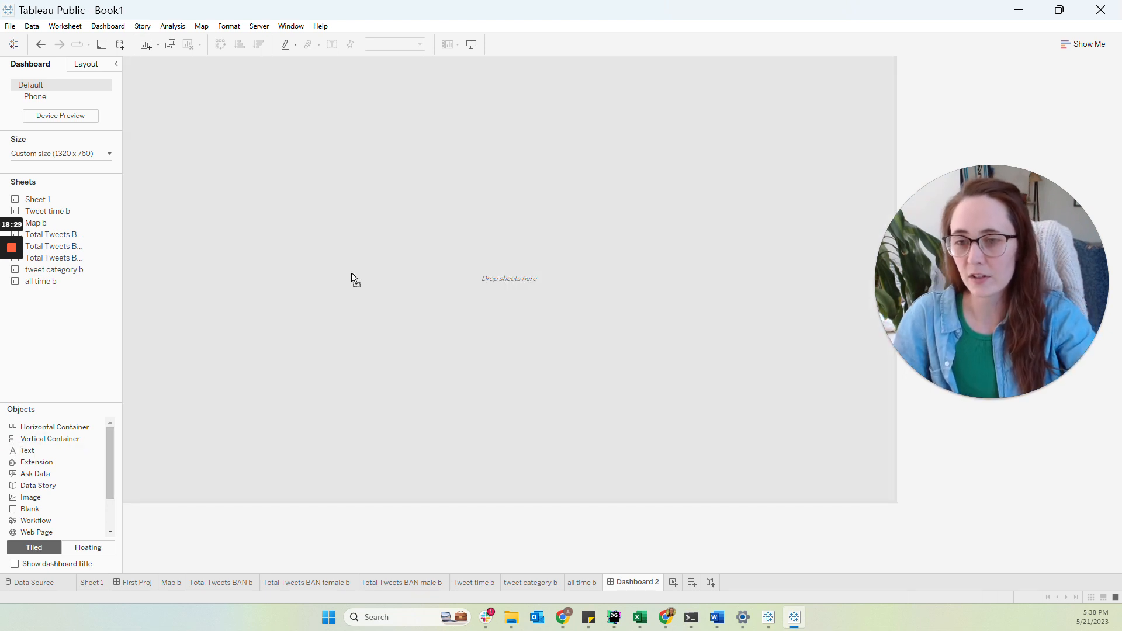
pyautogui.moveTo(116, 431); pyautogui.dragTo(14, 445)
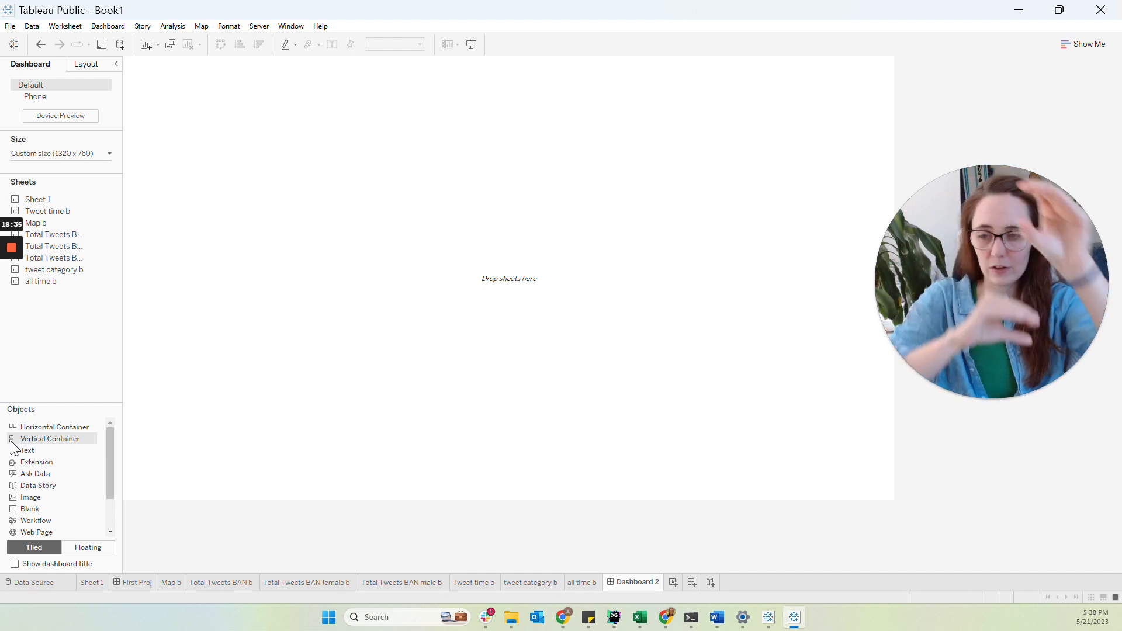
pyautogui.moveTo(14, 448); pyautogui.dragTo(395, 263)
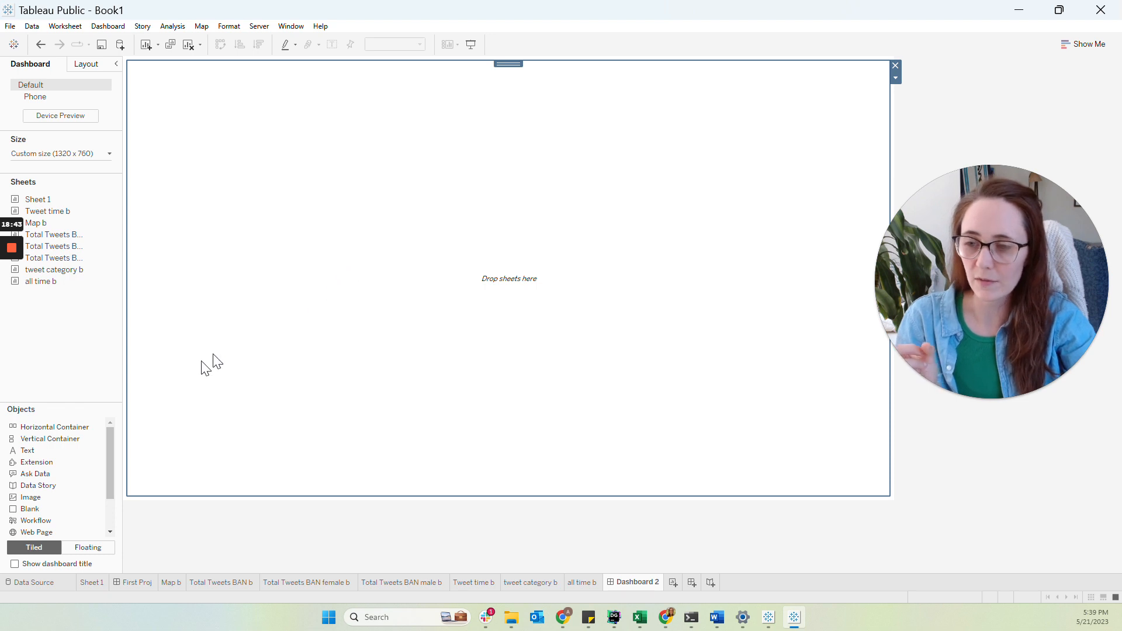
pyautogui.moveTo(111, 242)
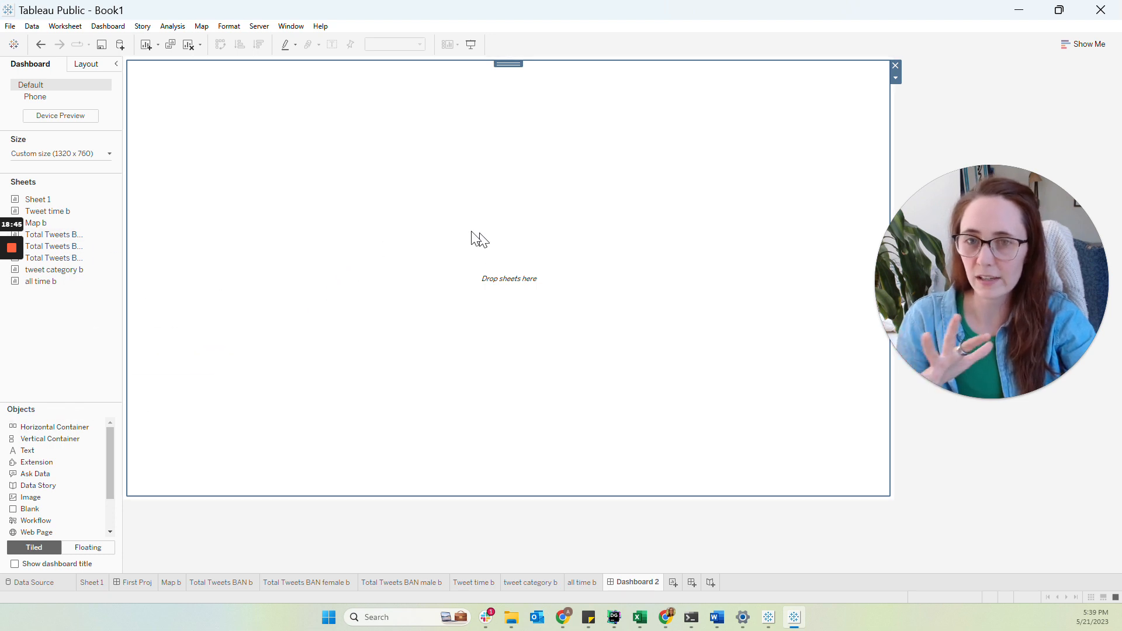
pyautogui.moveTo(75, 236); pyautogui.dragTo(242, 164)
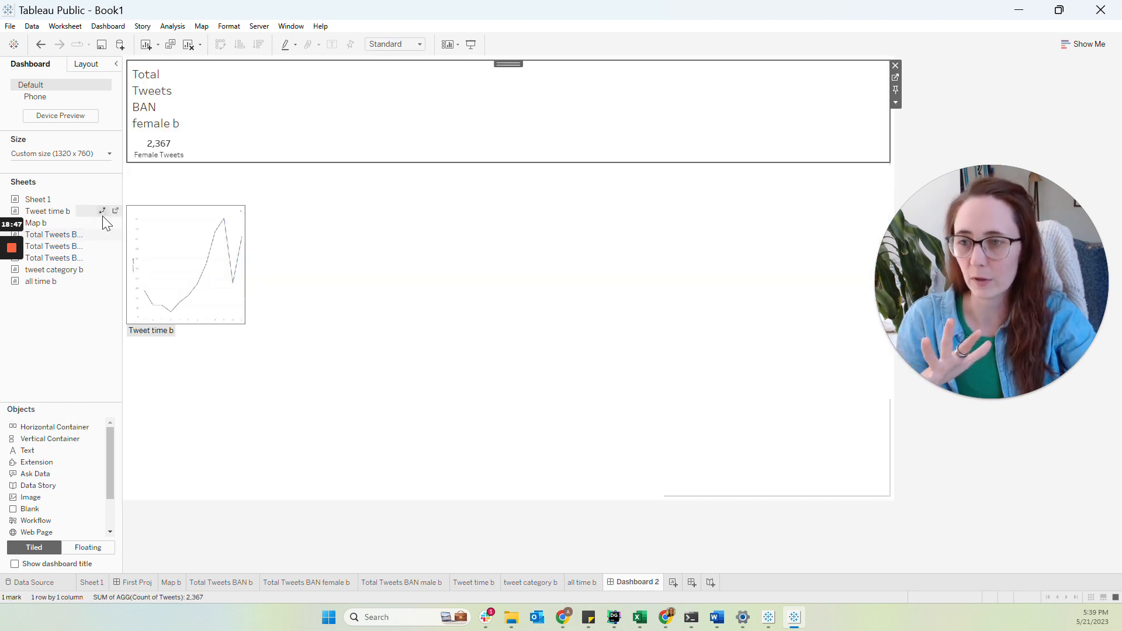
pyautogui.moveTo(55, 248); pyautogui.dragTo(258, 150)
pyautogui.moveTo(82, 261); pyautogui.dragTo(371, 302)
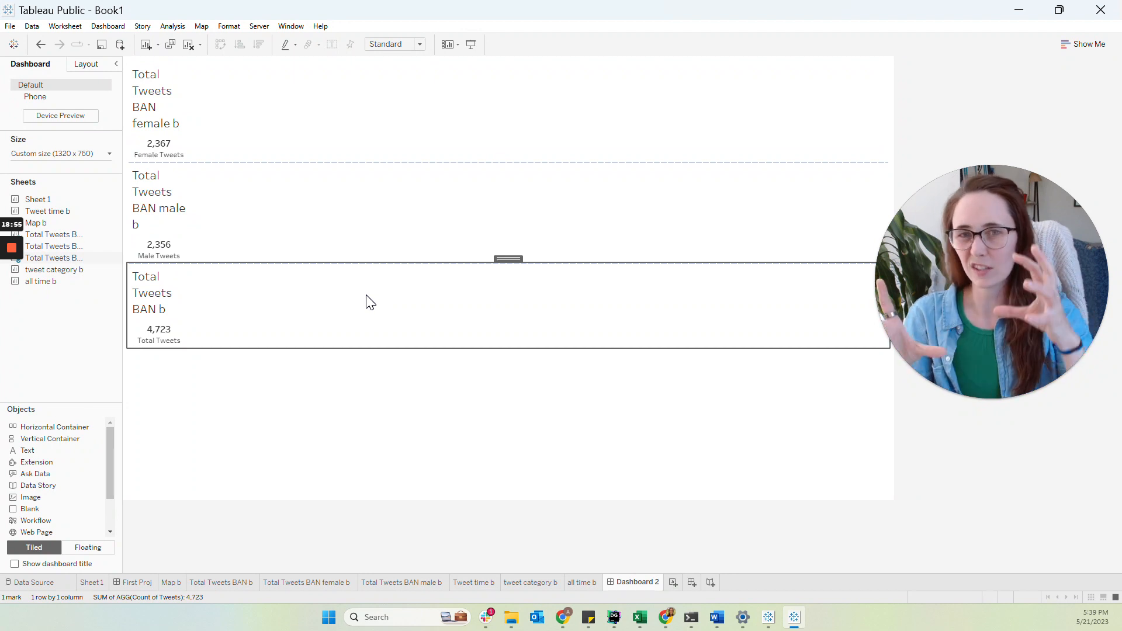
pyautogui.moveTo(79, 285); pyautogui.dragTo(520, 287)
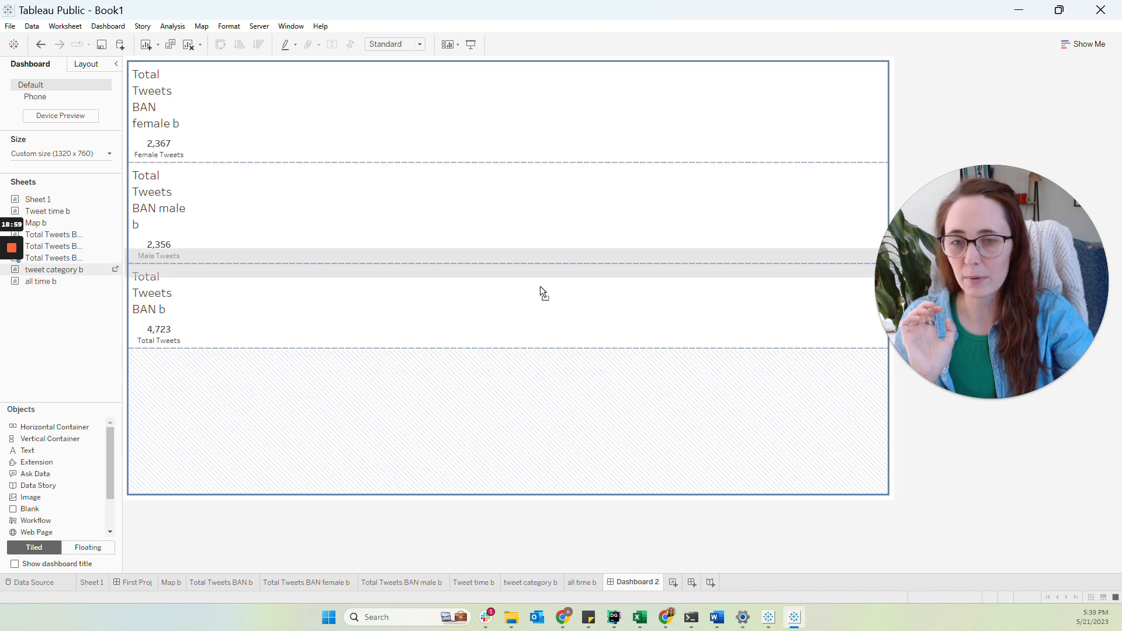
pyautogui.moveTo(823, 302); pyautogui.dragTo(797, 303)
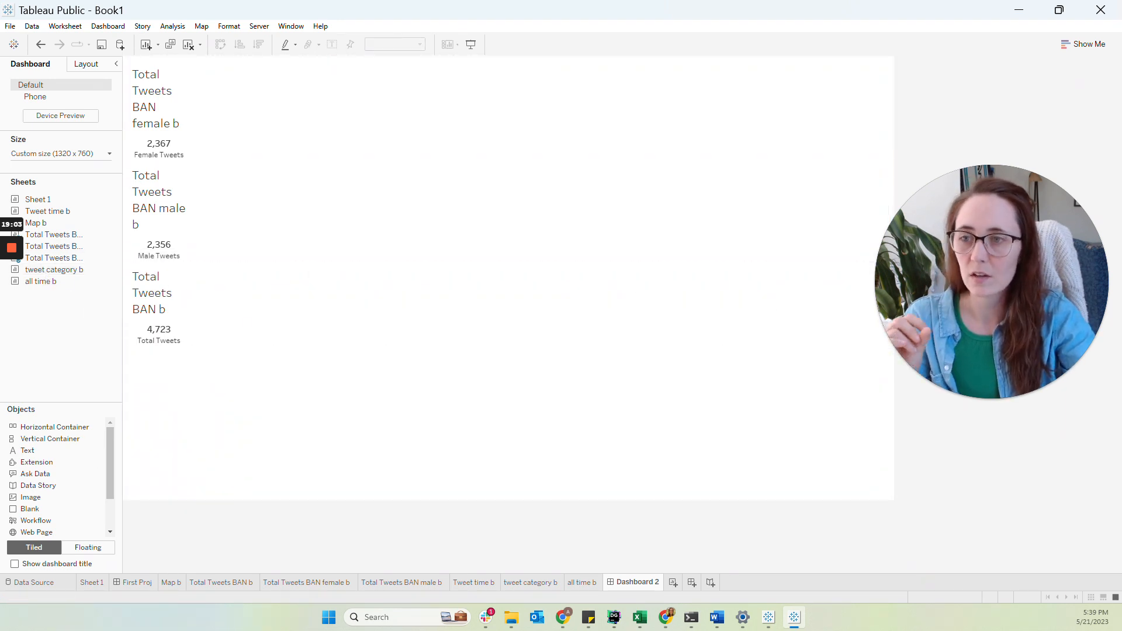
pyautogui.click(41, 46)
pyautogui.click(41, 46)
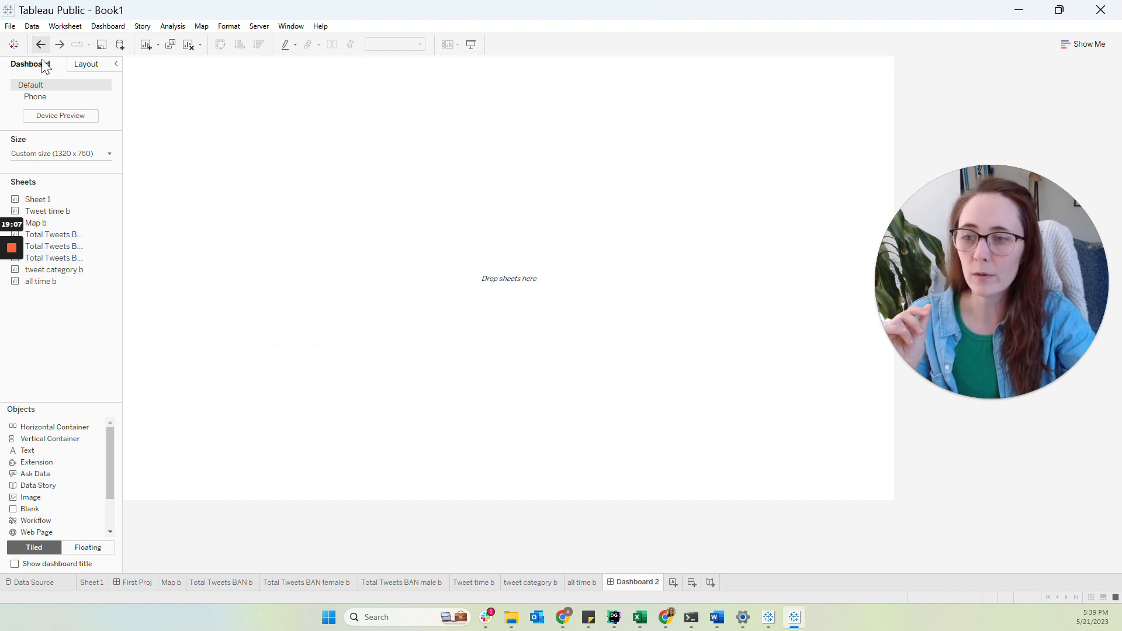
# - Add a text object containing the placeholder text "f" inside the vertical container
pyautogui.moveTo(59, 455); pyautogui.dragTo(350, 161)
pyautogui.write('f')
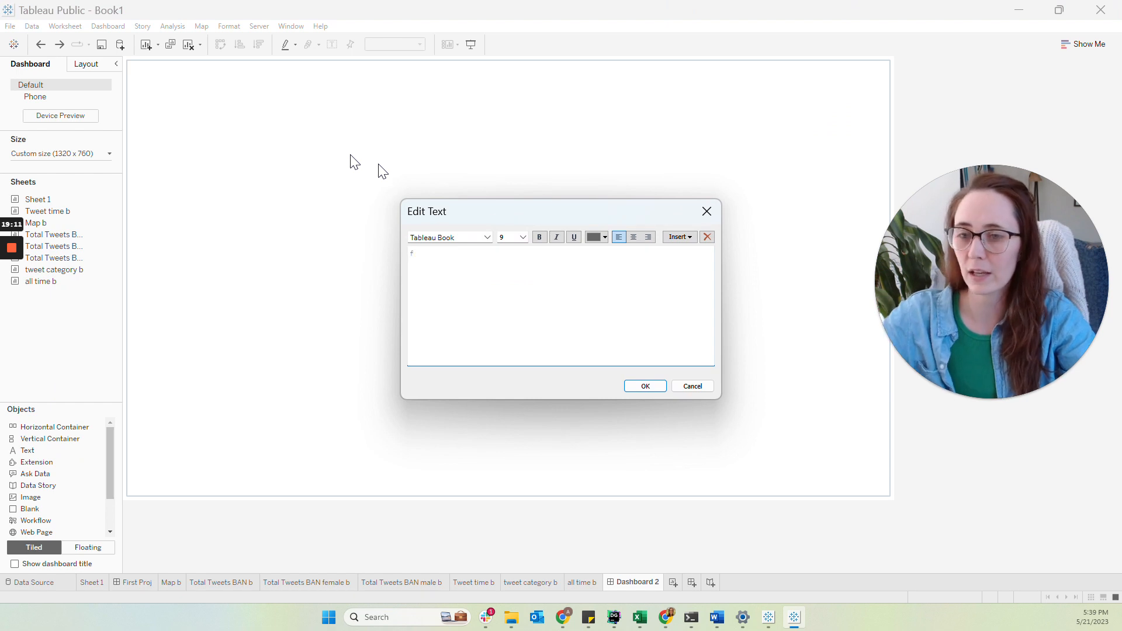
pyautogui.click(646, 385)
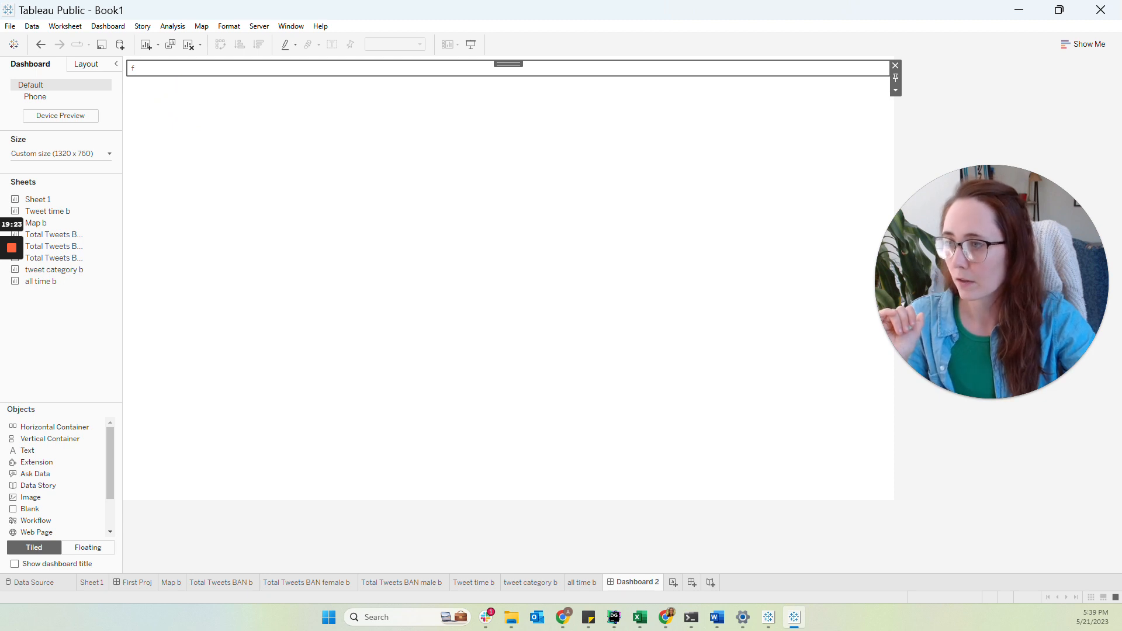
# - Replace the placeholder with the copied heading "New Years Eve Resolution Tweets" and its second line "Hover Over Charts to See More"
pyautogui.hotkey('alt', 'Tab')
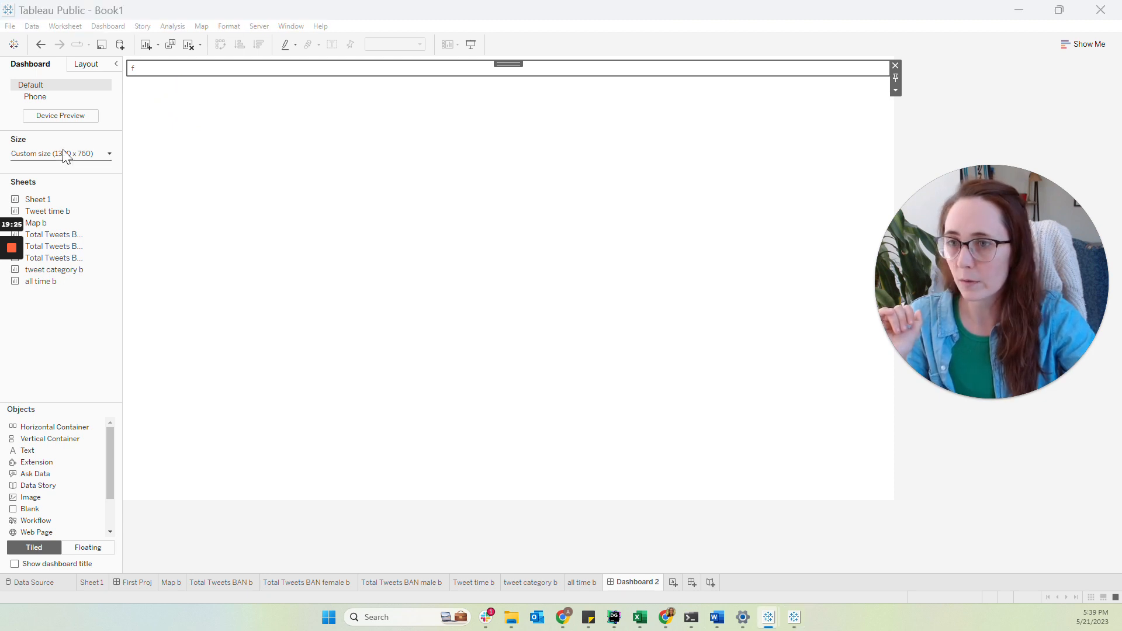
pyautogui.doubleClick(163, 71)
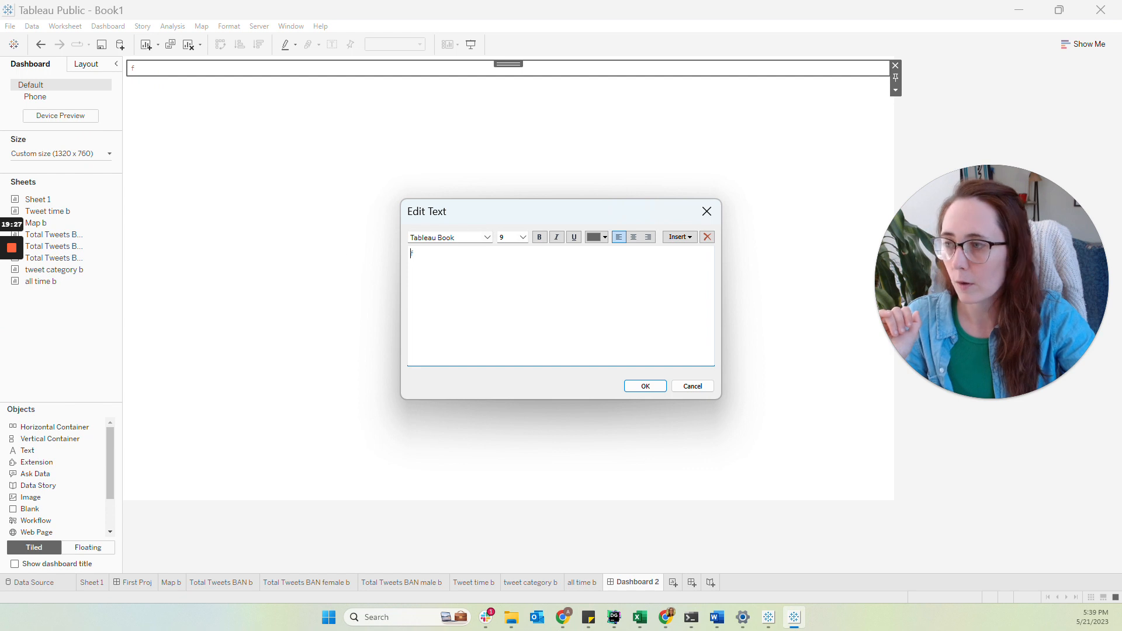
pyautogui.hotkey('alt', 'Tab')
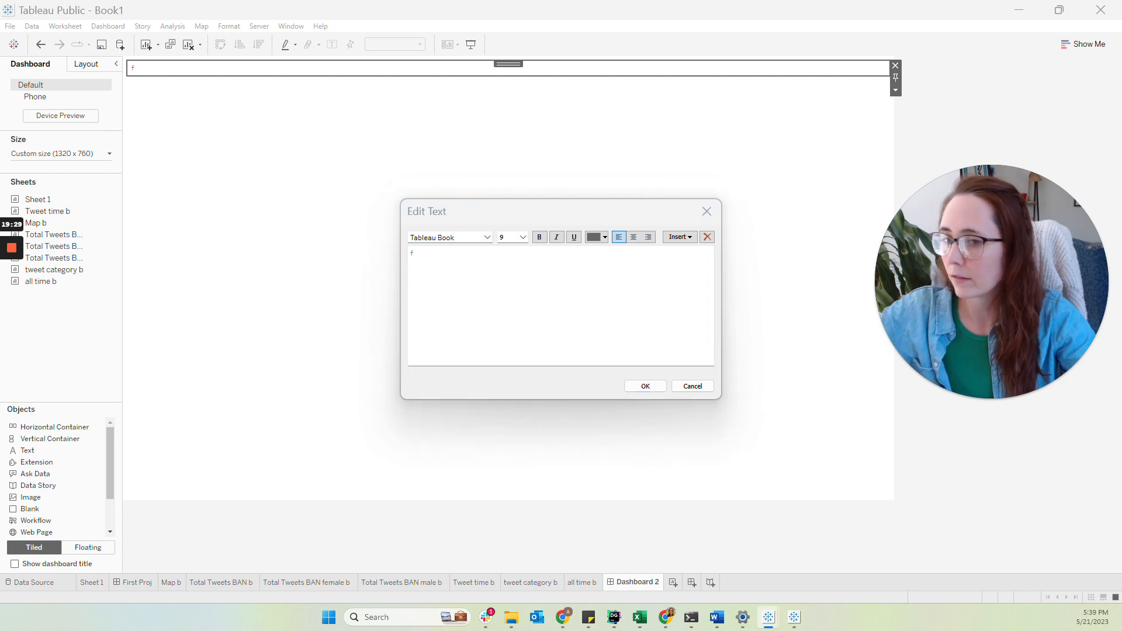
pyautogui.hotkey('alt', 'Tab')
pyautogui.hotkey('ctrl', 'v')
# - Make the whole dashboard heading black and centre-aligned, and apply the text changes
pyautogui.click(638, 239)
pyautogui.hotkey('ctrl', 'a')
pyautogui.click(605, 238)
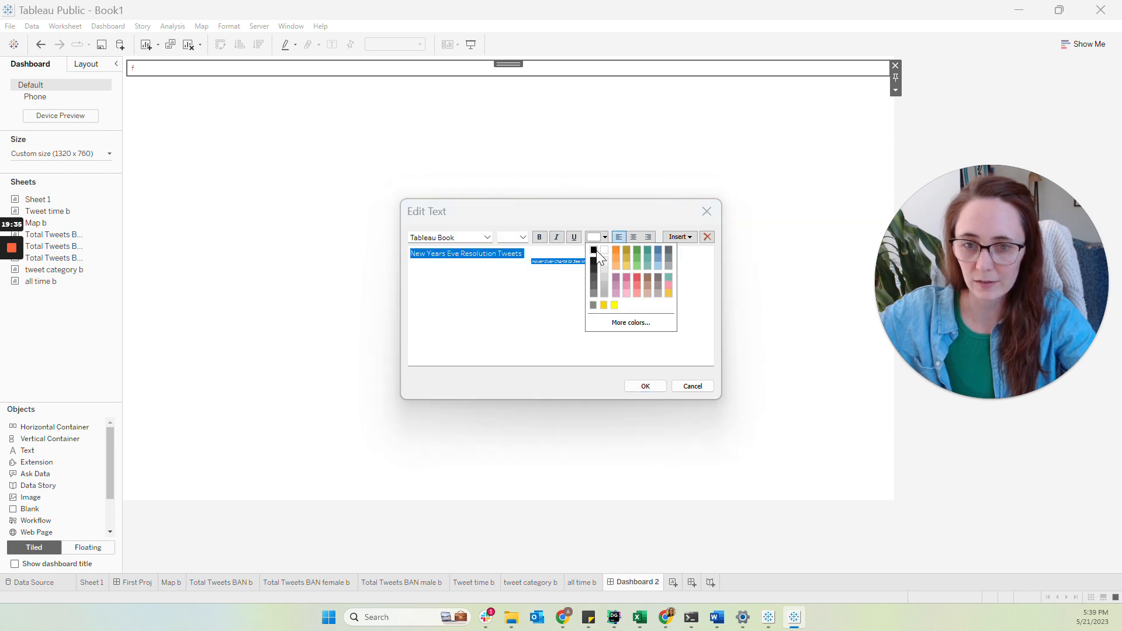
pyautogui.click(594, 251)
pyautogui.click(633, 237)
pyautogui.press('Right')
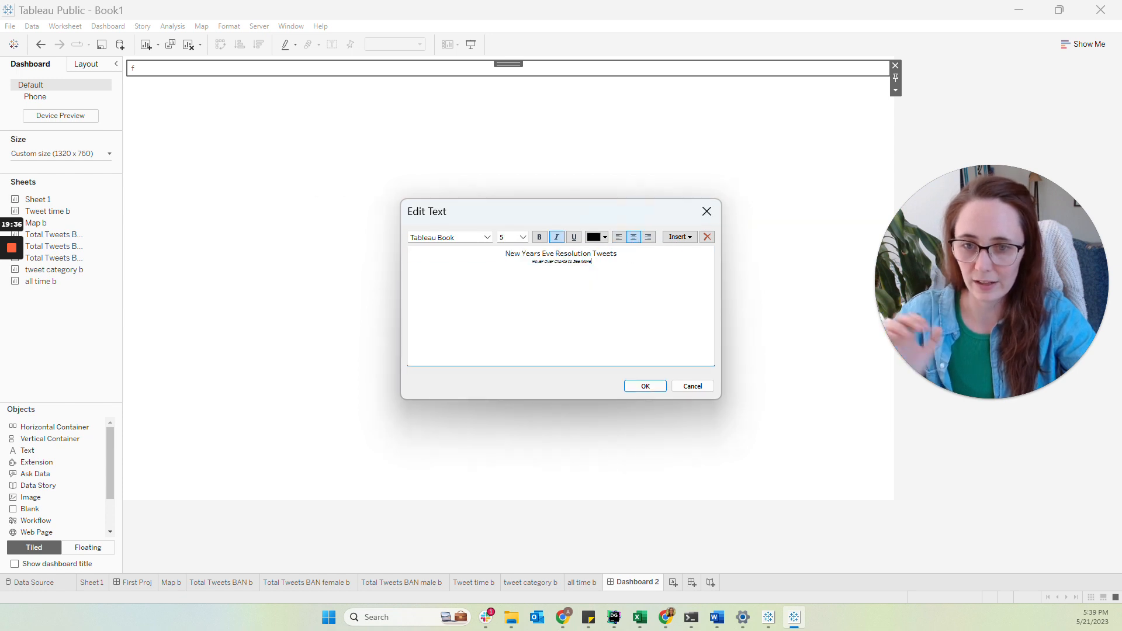
pyautogui.click(645, 387)
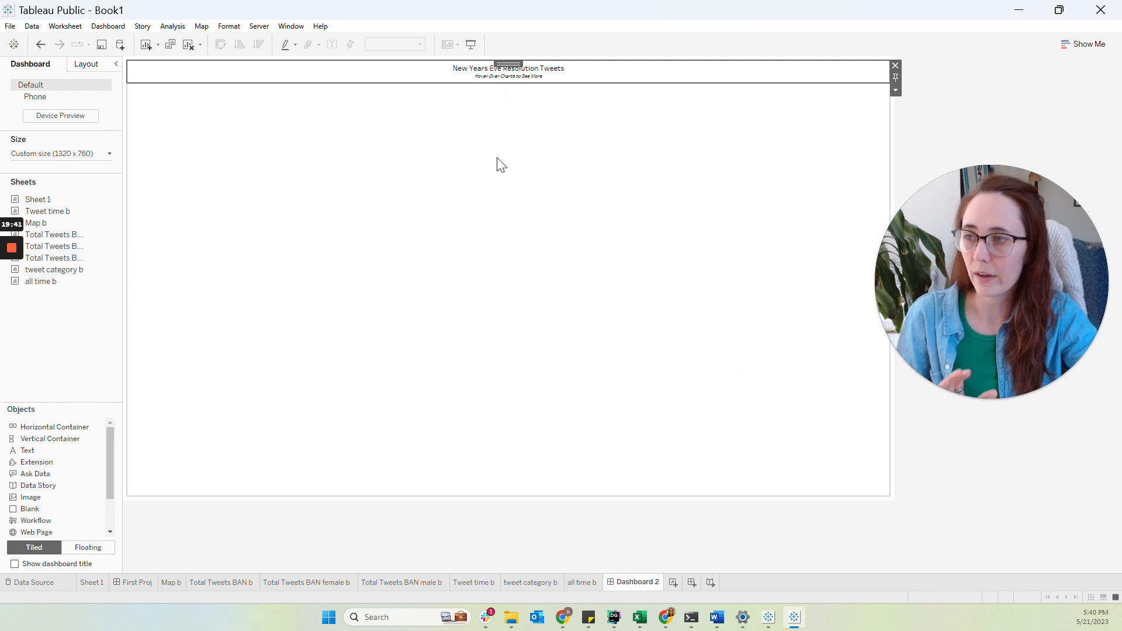
# - Place a horizontal container directly below the dashboard heading
pyautogui.moveTo(40, 224); pyautogui.dragTo(564, 253)
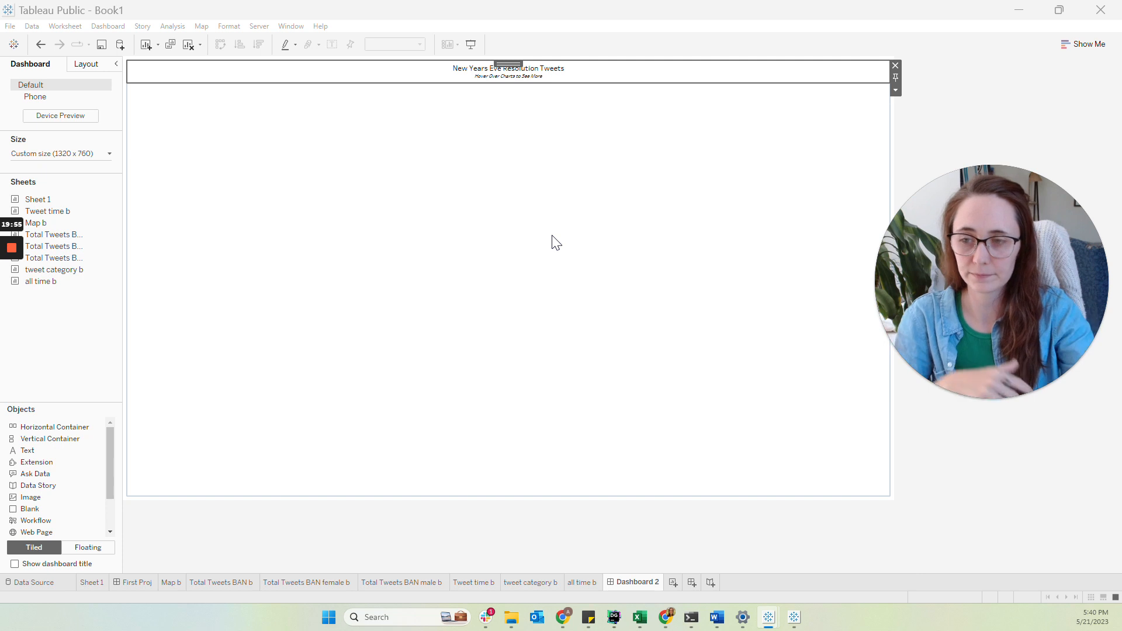
pyautogui.click(32, 427)
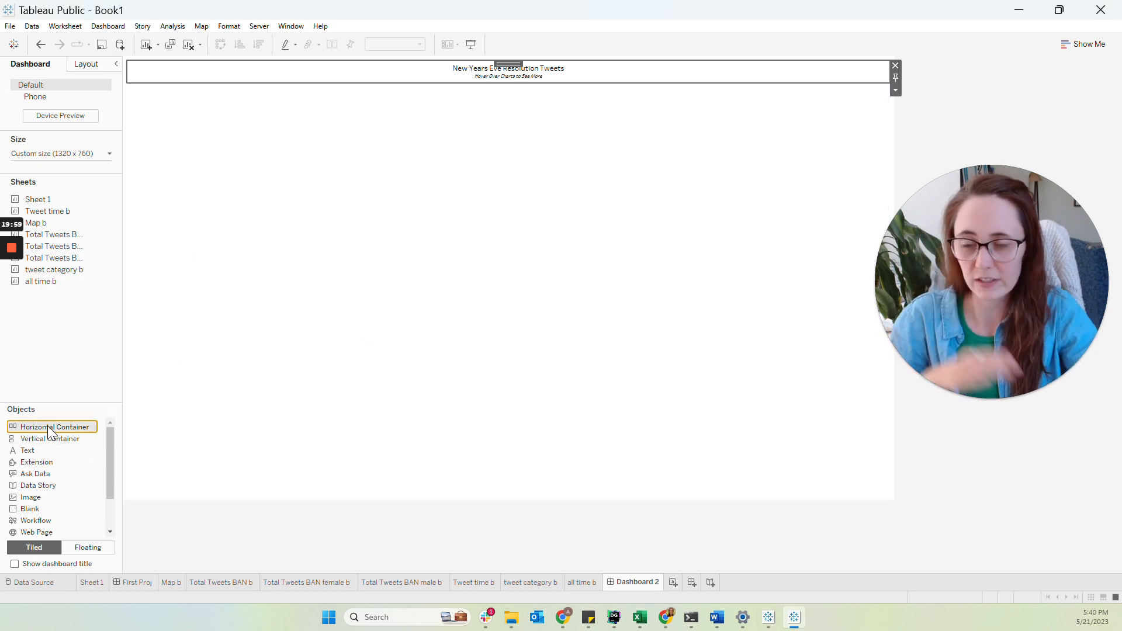
pyautogui.moveTo(44, 428); pyautogui.dragTo(431, 109)
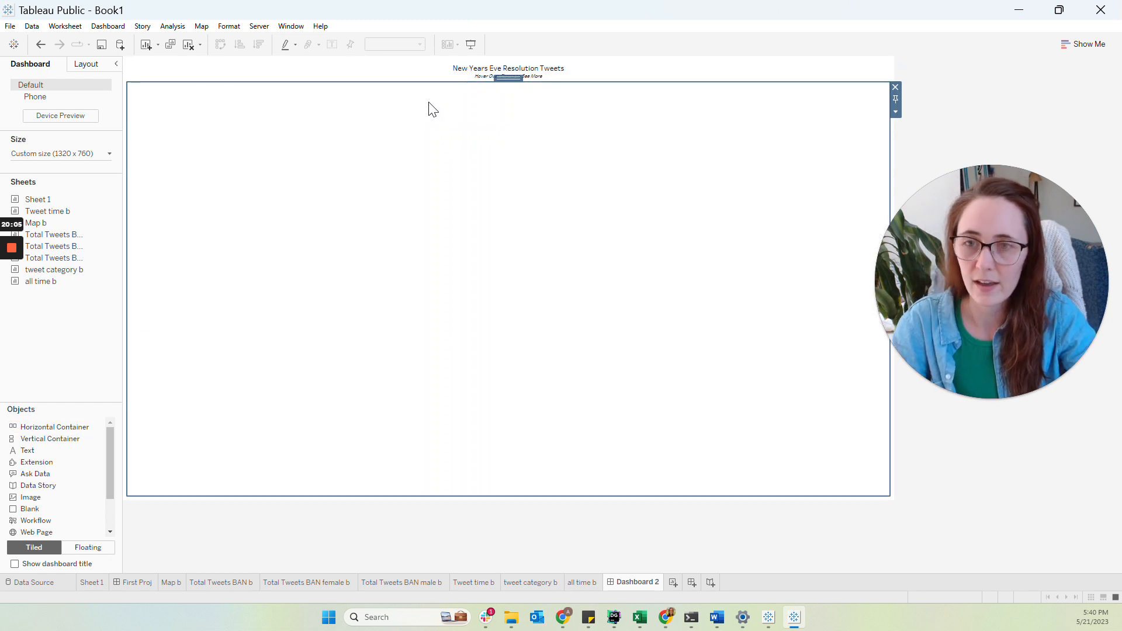
# - Put a text object with the placeholder "d" in the horizontal container and enlarge the container's height
pyautogui.moveTo(47, 450); pyautogui.dragTo(216, 325)
pyautogui.write('d')
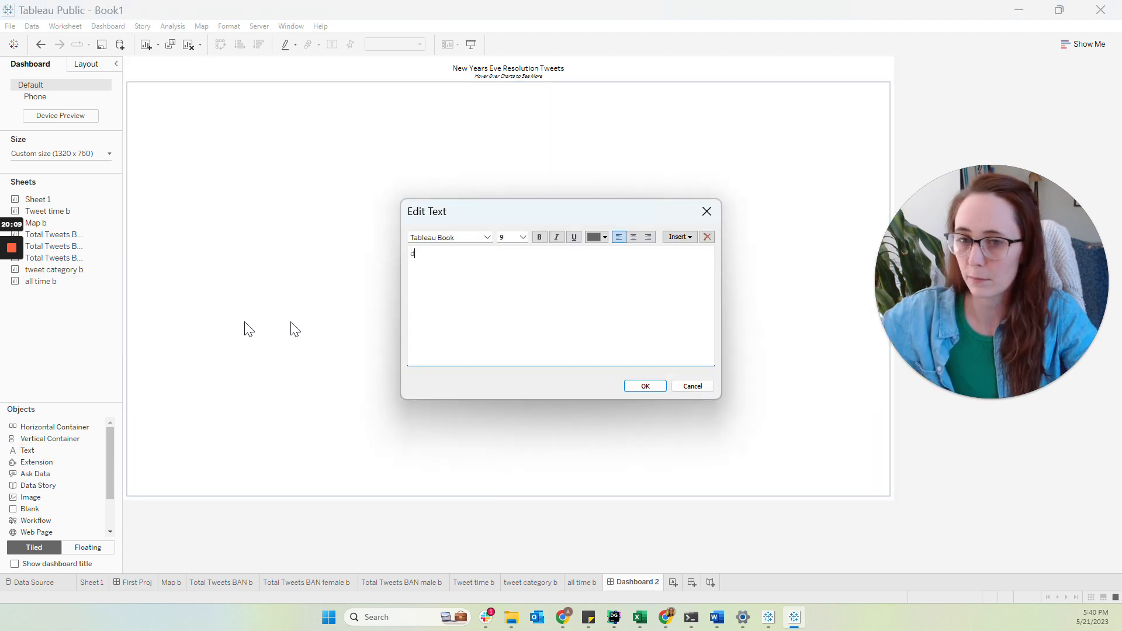
pyautogui.click(646, 387)
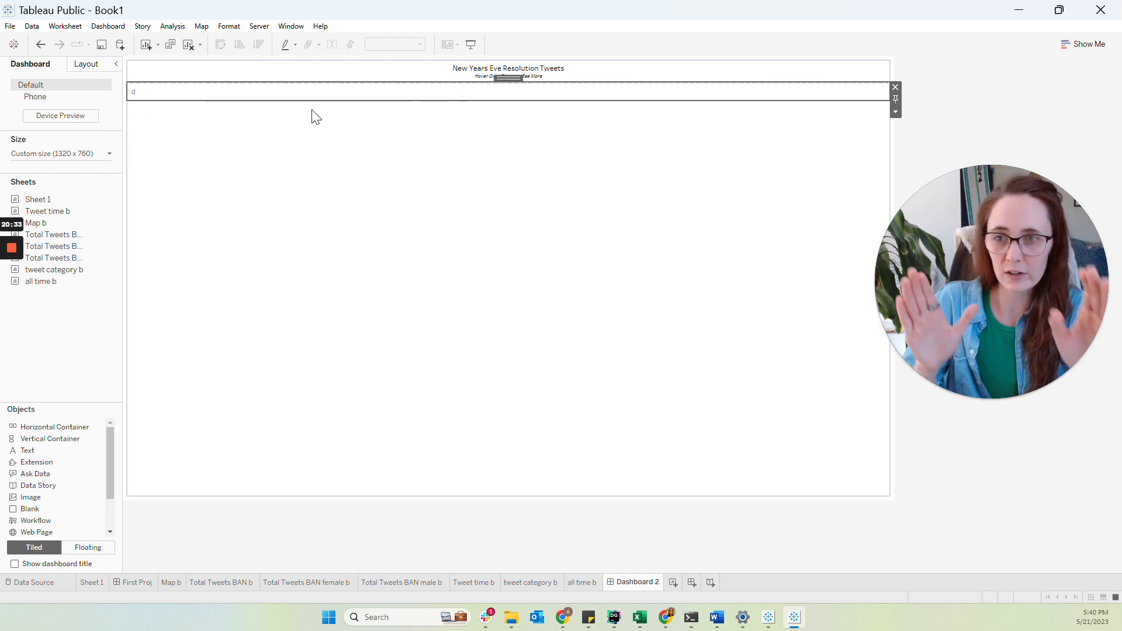
pyautogui.moveTo(313, 100); pyautogui.dragTo(322, 176)
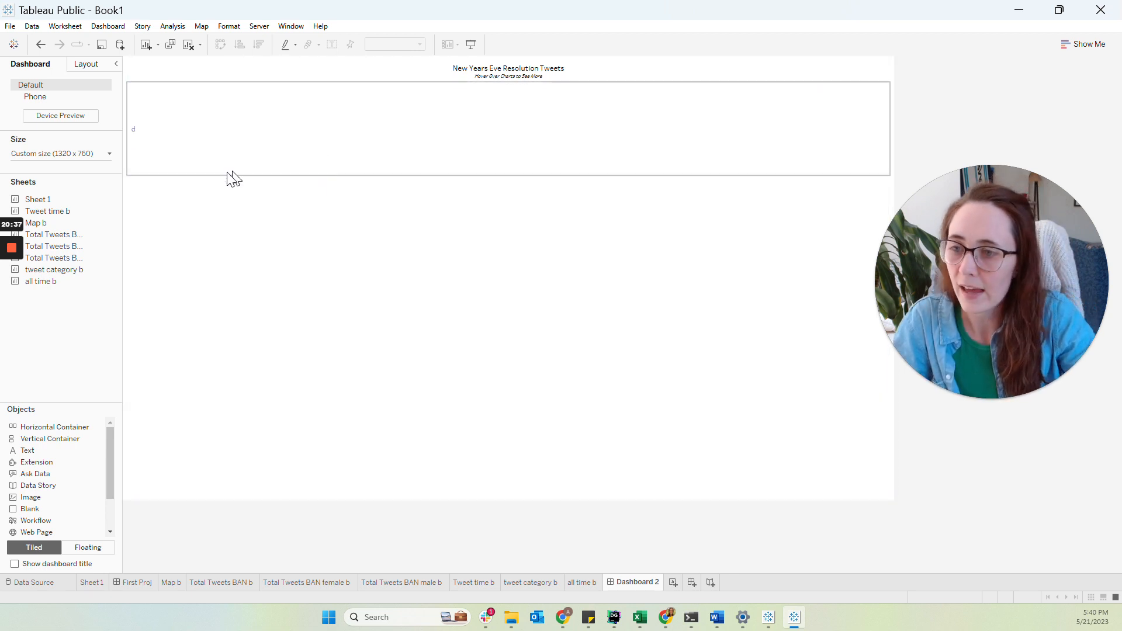
# - Place the Total Tweets BAN b, male b and female b sheets side by side, in that order, after the placeholder in the horizontal container
pyautogui.moveTo(64, 239); pyautogui.dragTo(278, 149)
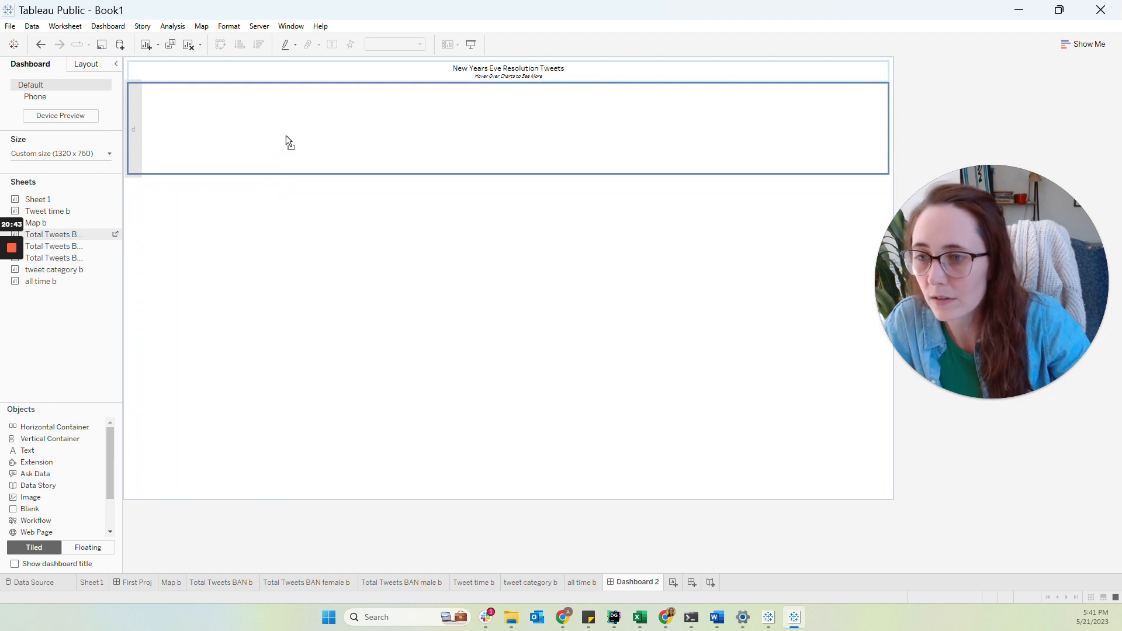
pyautogui.moveTo(443, 129); pyautogui.dragTo(605, 125)
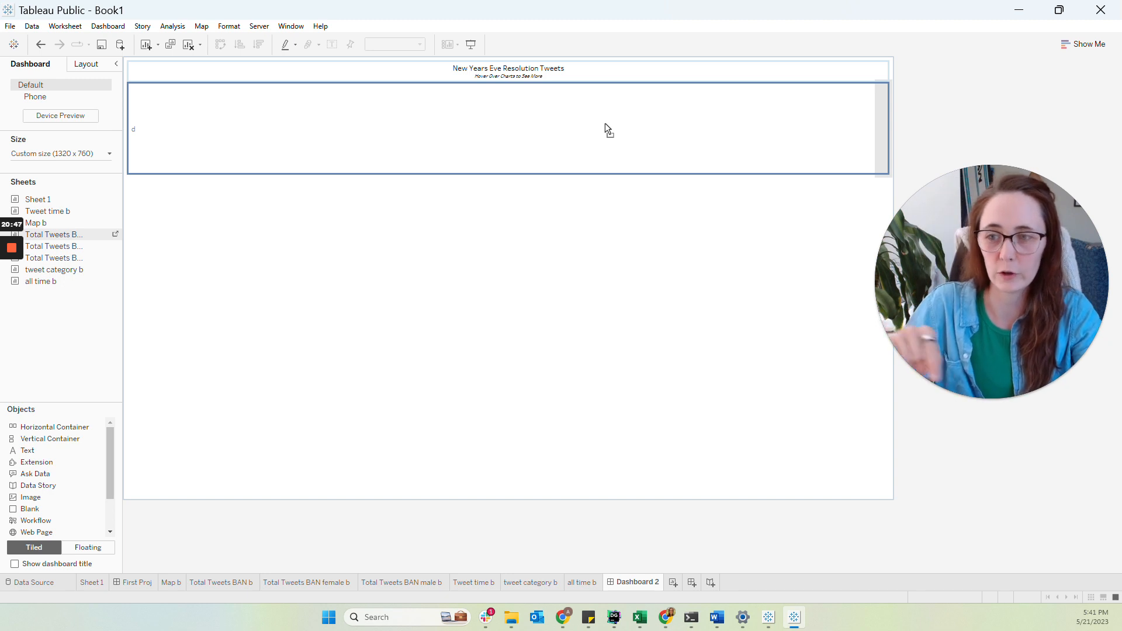
pyautogui.moveTo(605, 122); pyautogui.dragTo(605, 124)
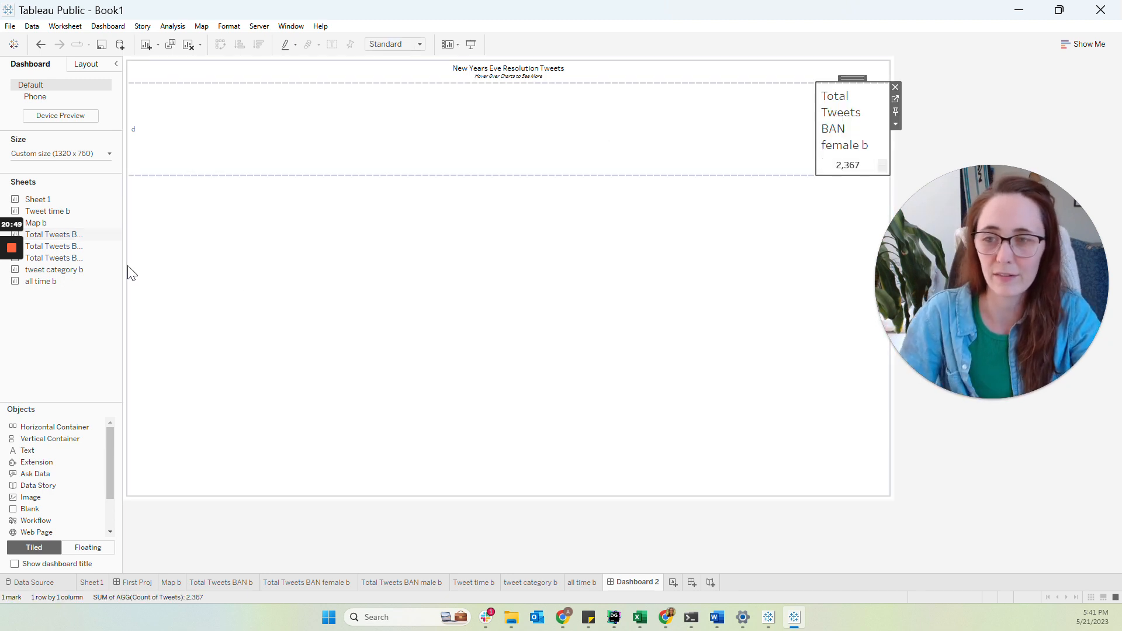
pyautogui.moveTo(125, 264); pyautogui.dragTo(179, 264)
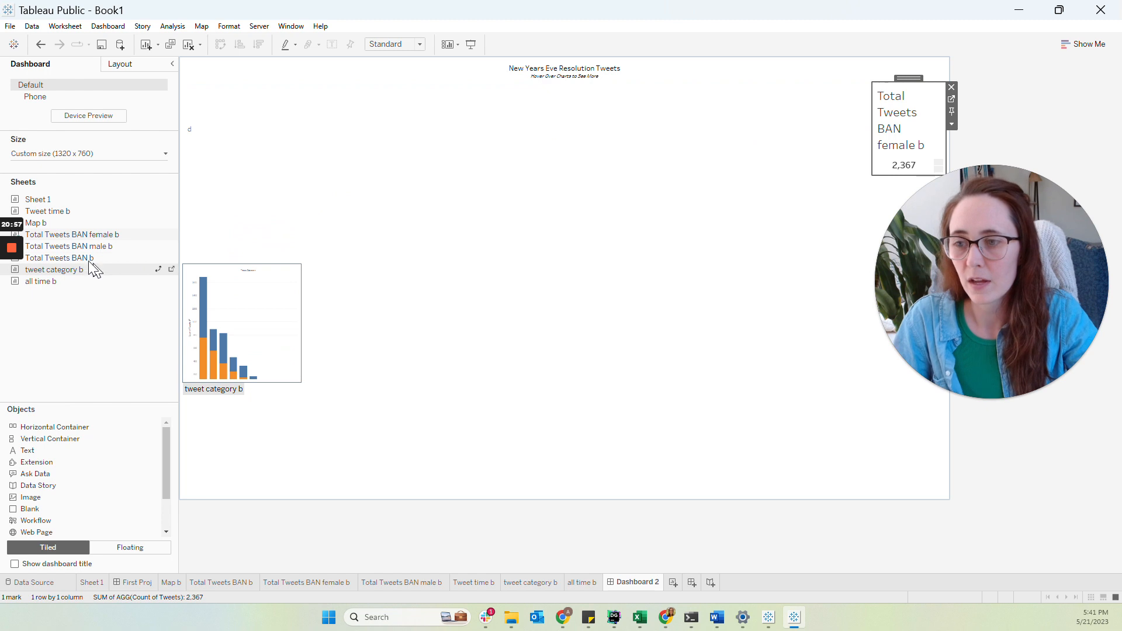
pyautogui.moveTo(82, 246); pyautogui.dragTo(836, 134)
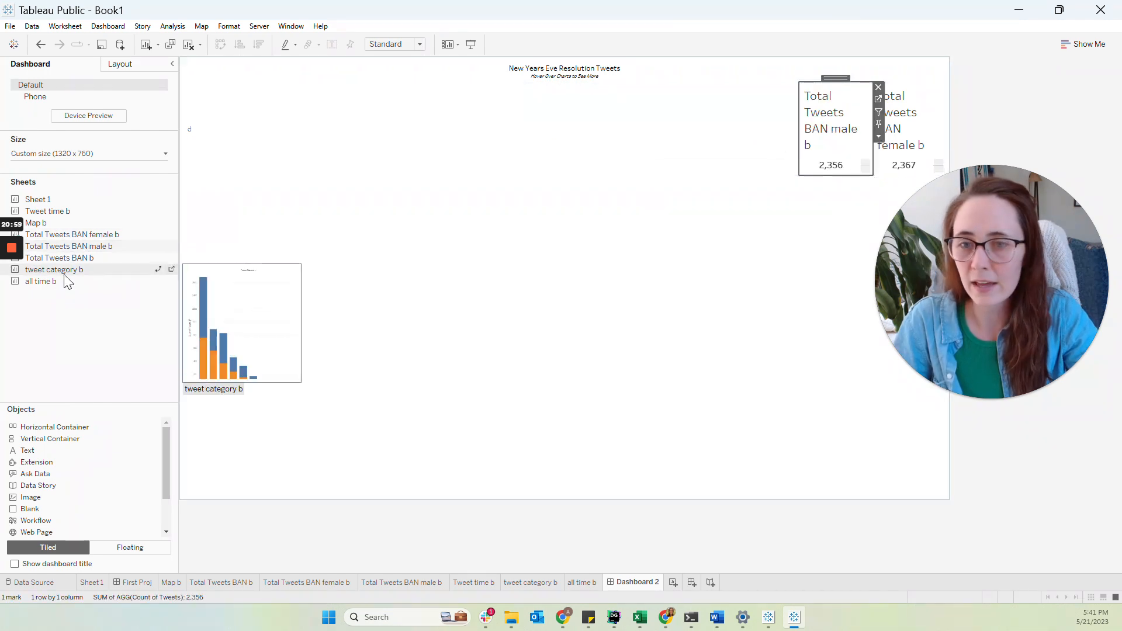
pyautogui.moveTo(70, 258); pyautogui.dragTo(754, 166)
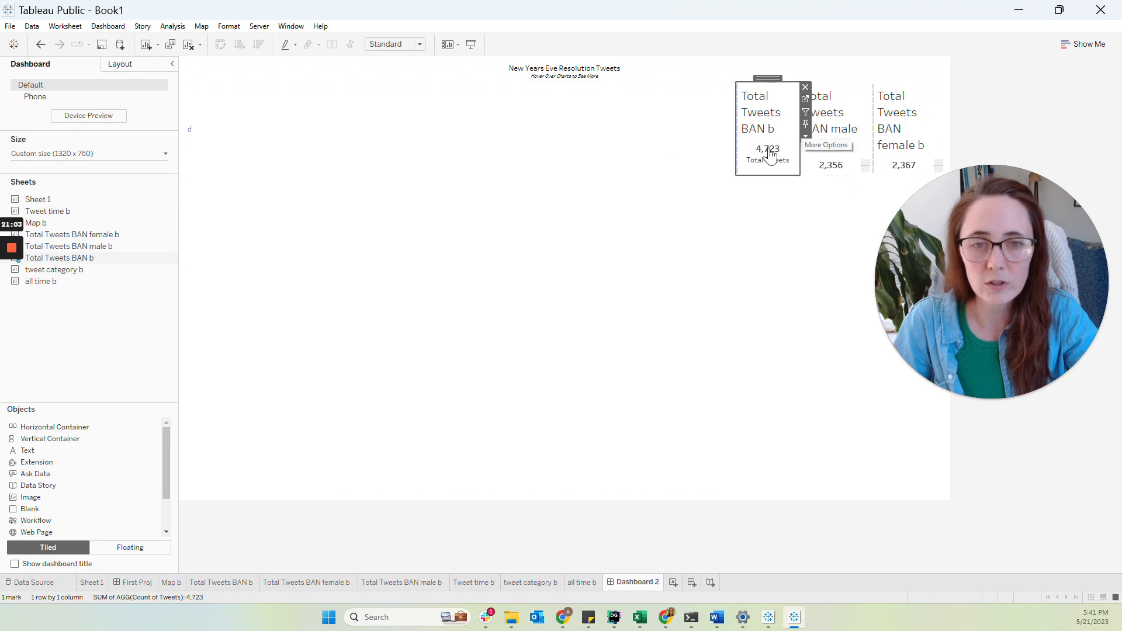
# - Set the fit of the Total Tweets BAN b, male b and female b sheets to Entire View
pyautogui.click(404, 45)
pyautogui.click(402, 87)
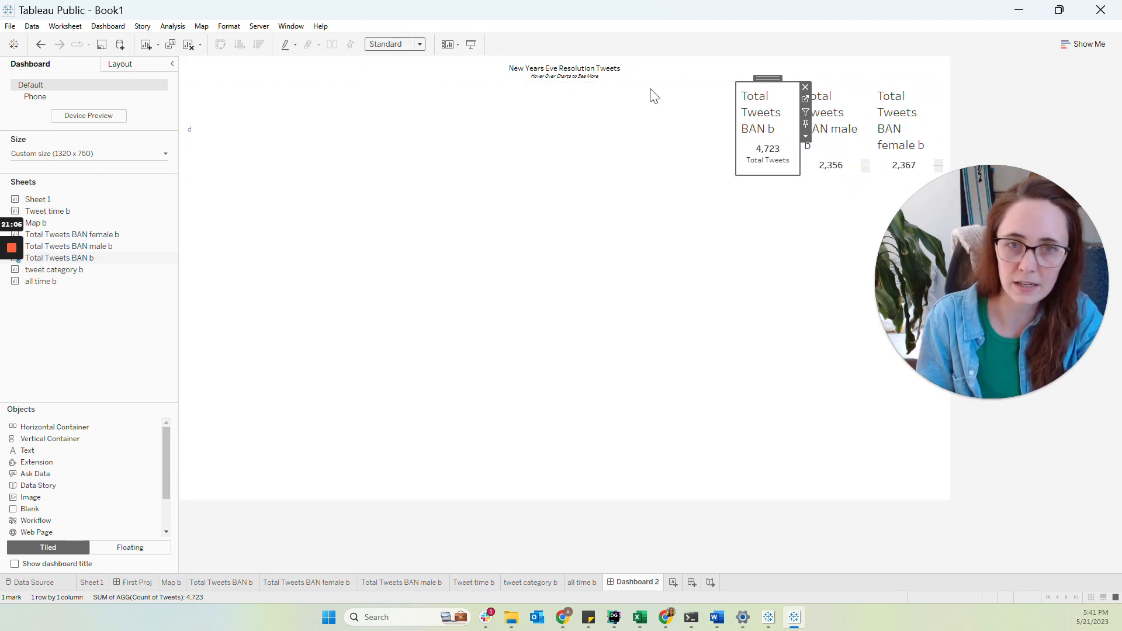
pyautogui.click(845, 120)
pyautogui.click(402, 46)
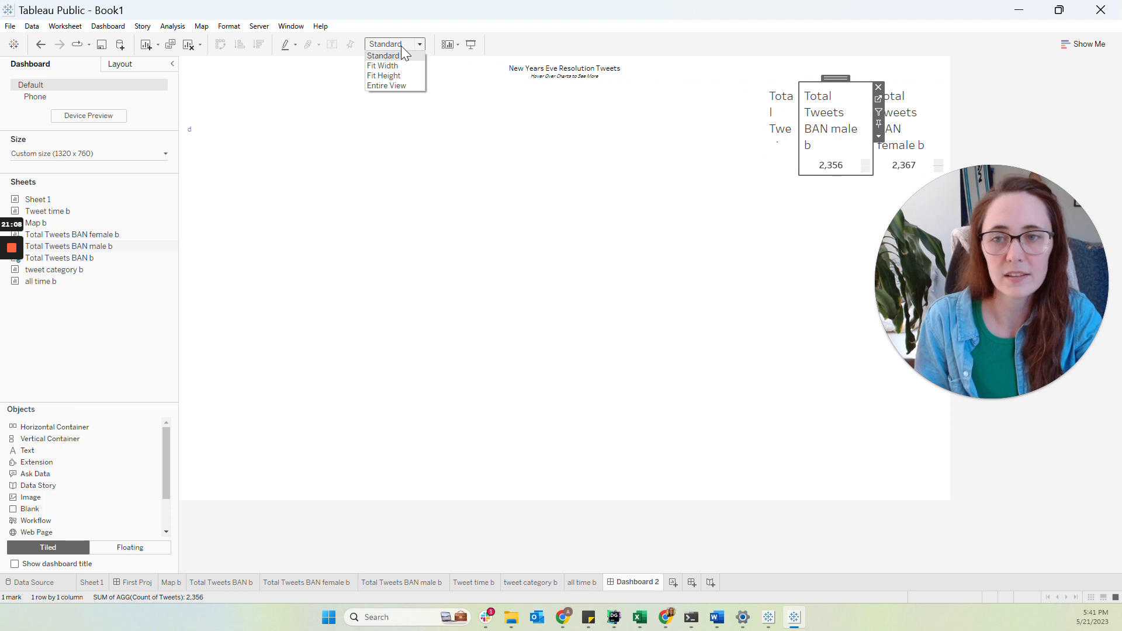
pyautogui.click(389, 86)
pyautogui.click(937, 122)
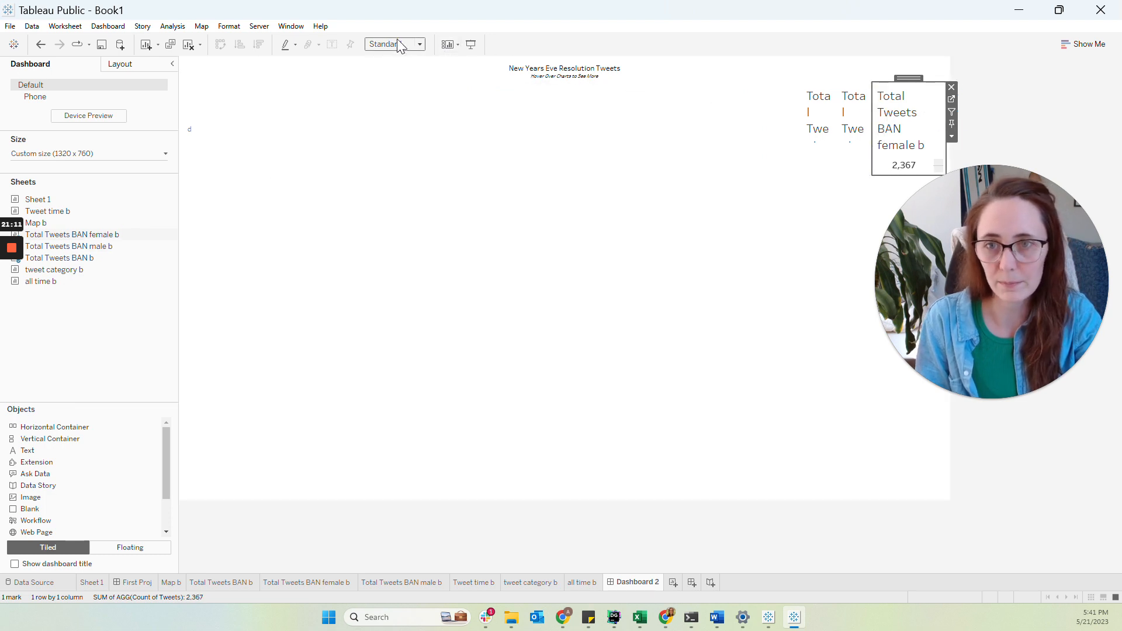
pyautogui.click(400, 87)
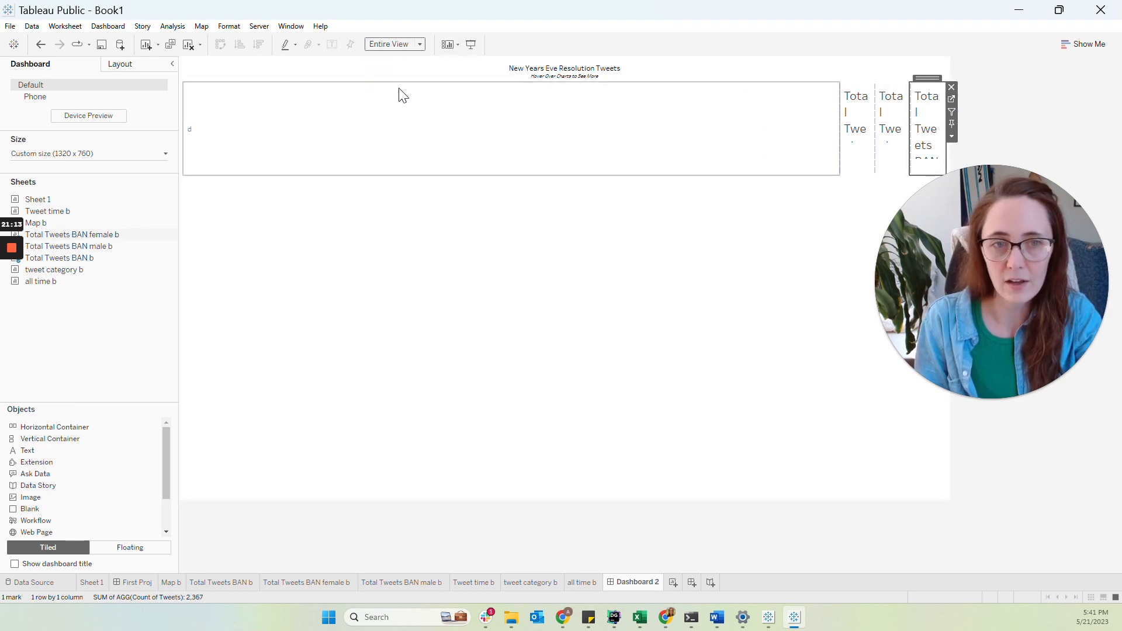
# - Remove the "d" text placeholder from the BAN row and hide the titles of all three BAN sheets
pyautogui.click(673, 119)
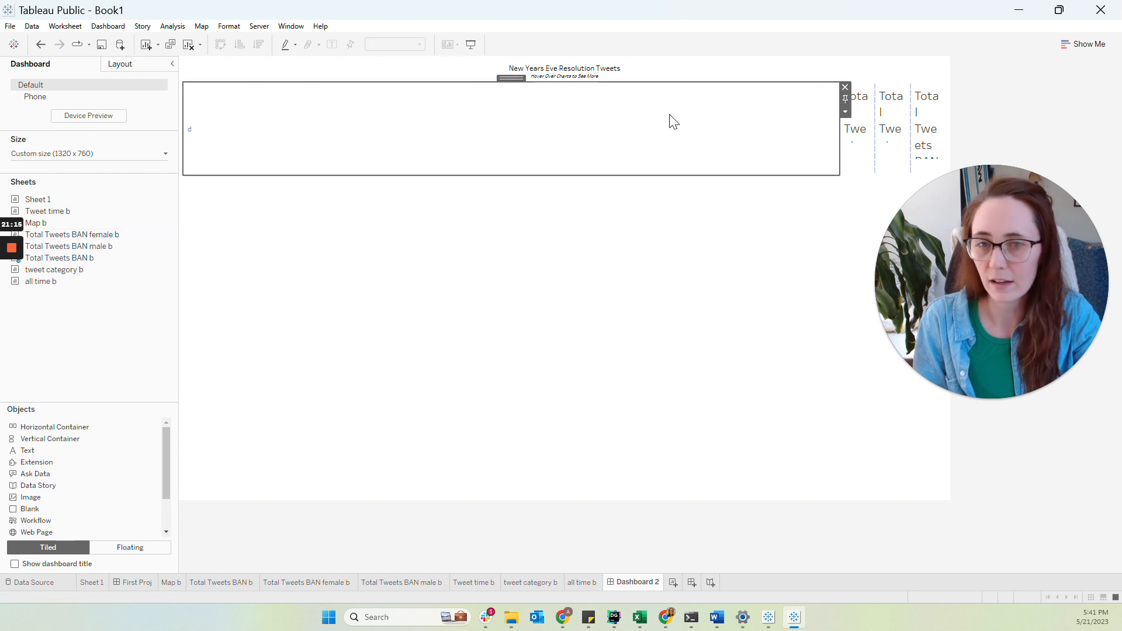
pyautogui.click(846, 87)
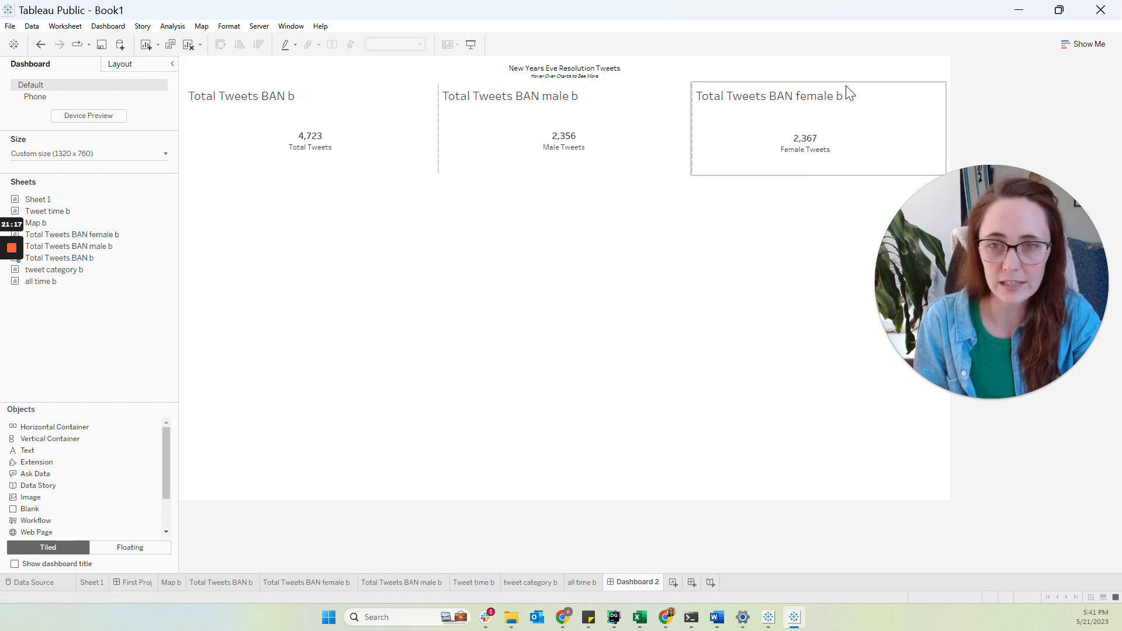
pyautogui.rightClick(277, 104)
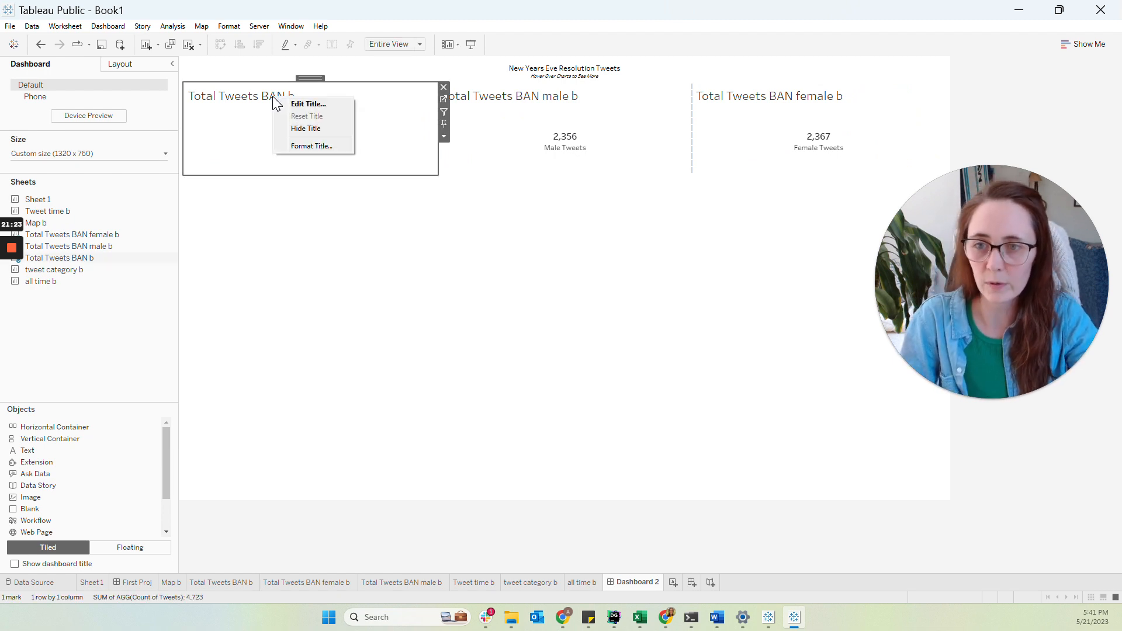
pyautogui.click(297, 129)
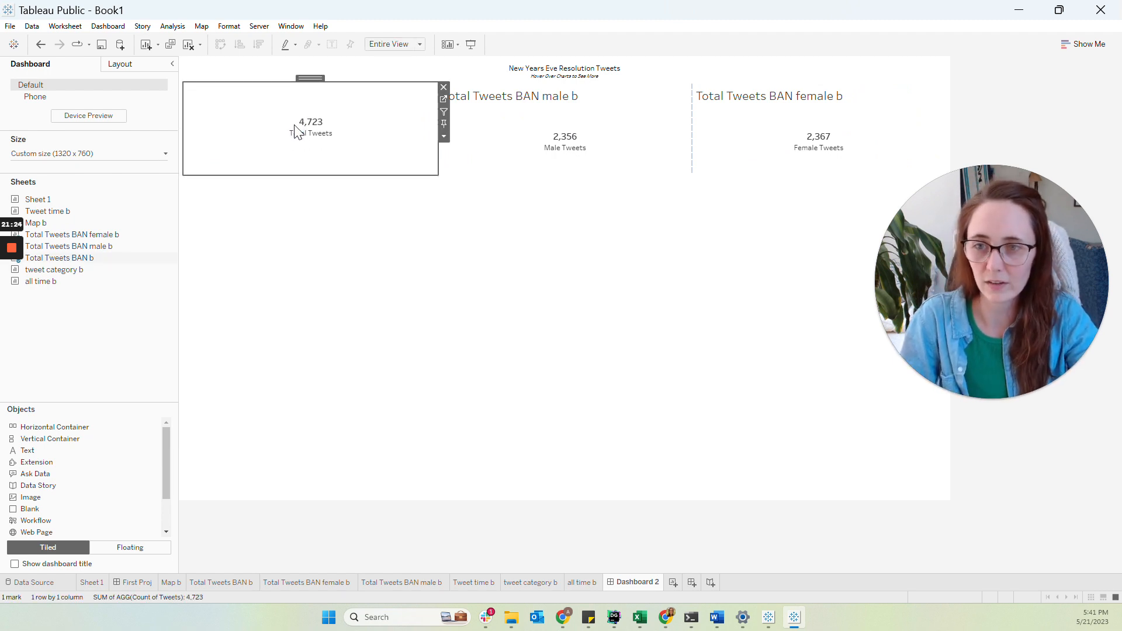
pyautogui.rightClick(507, 96)
pyautogui.click(533, 129)
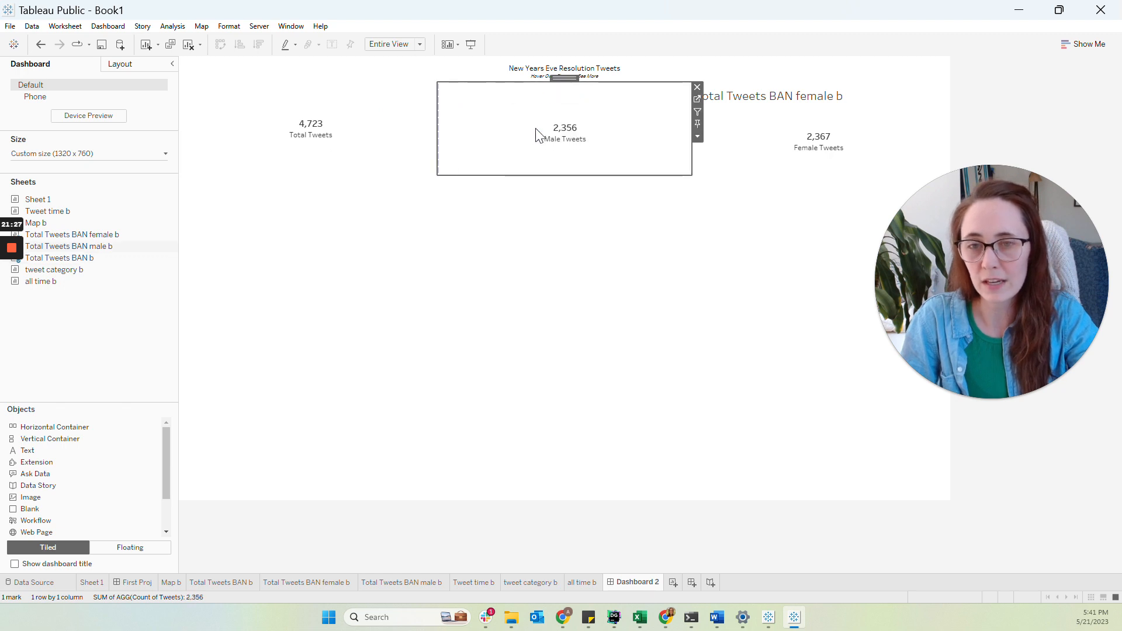
pyautogui.rightClick(753, 96)
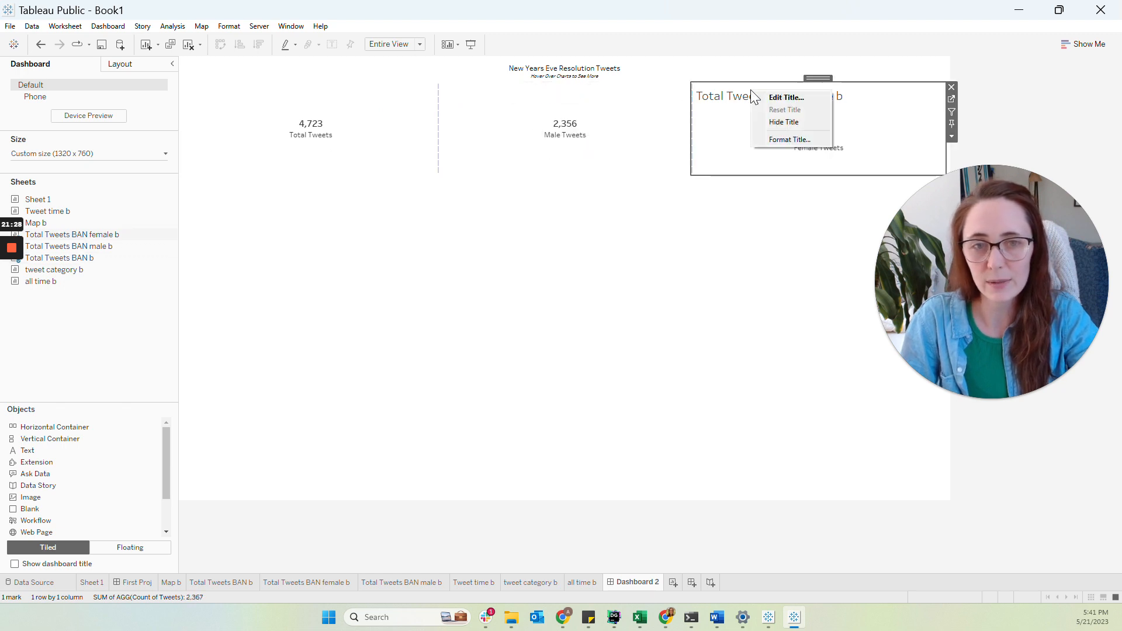
pyautogui.click(772, 121)
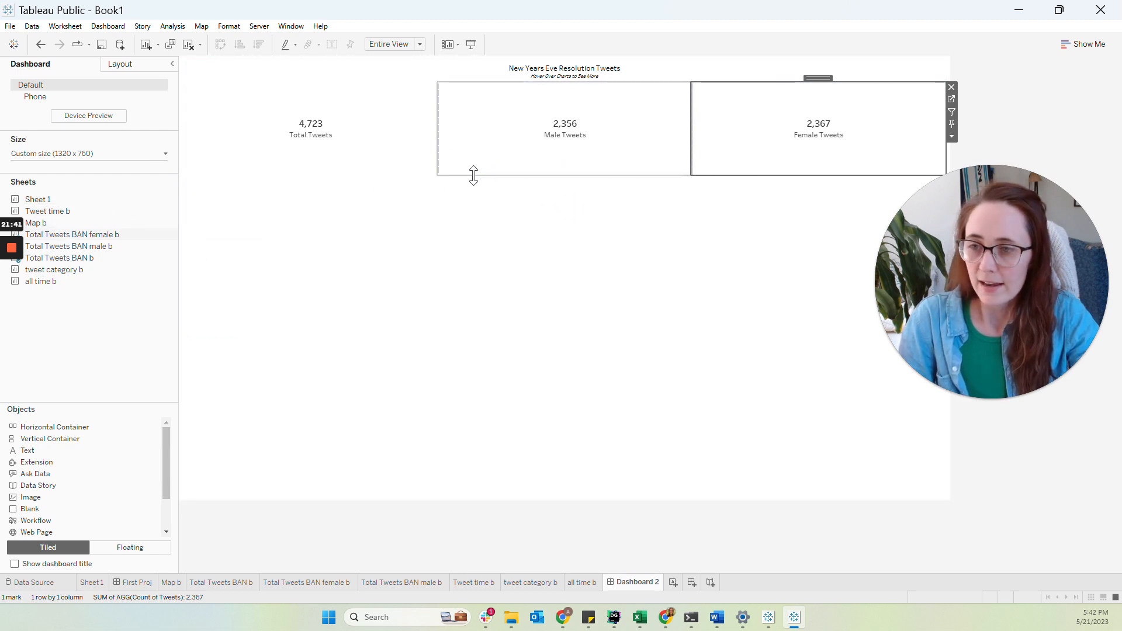
# - Place the all time b sheet in the empty area below the BAN row and hide its title
pyautogui.moveTo(996, 225); pyautogui.dragTo(1016, 64)
pyautogui.click(427, 388)
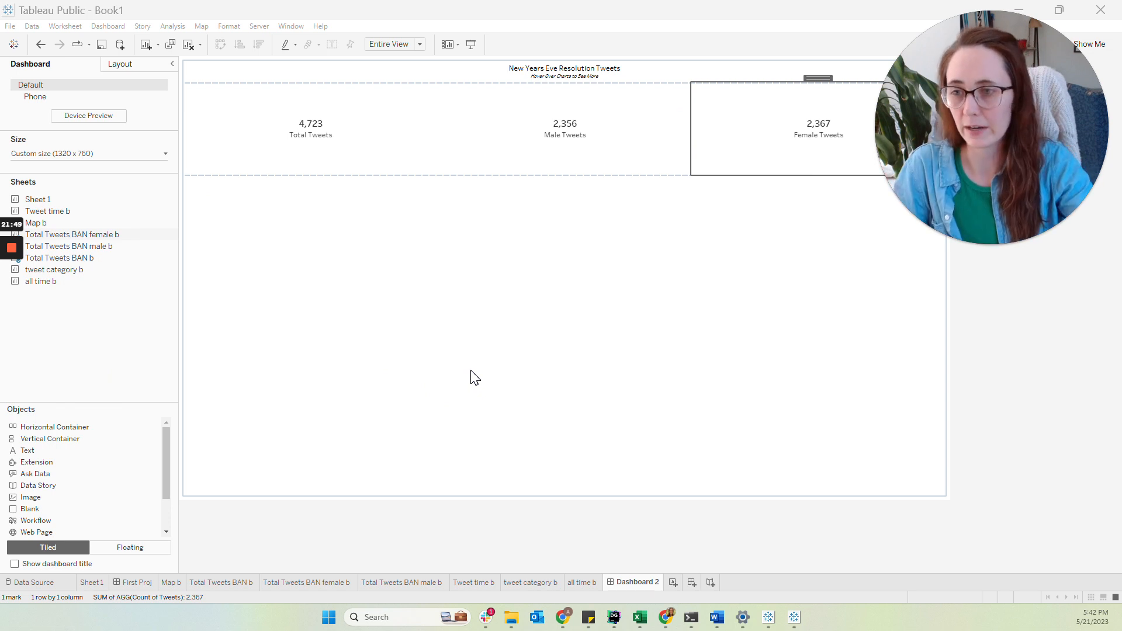
pyautogui.moveTo(103, 281); pyautogui.dragTo(468, 438)
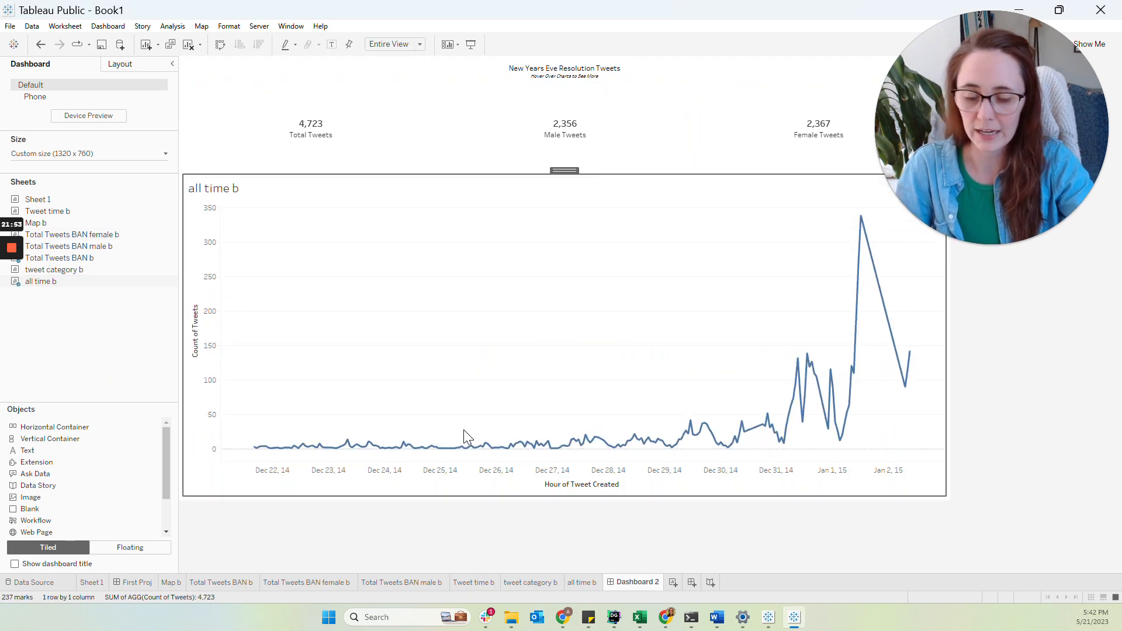
pyautogui.rightClick(222, 190)
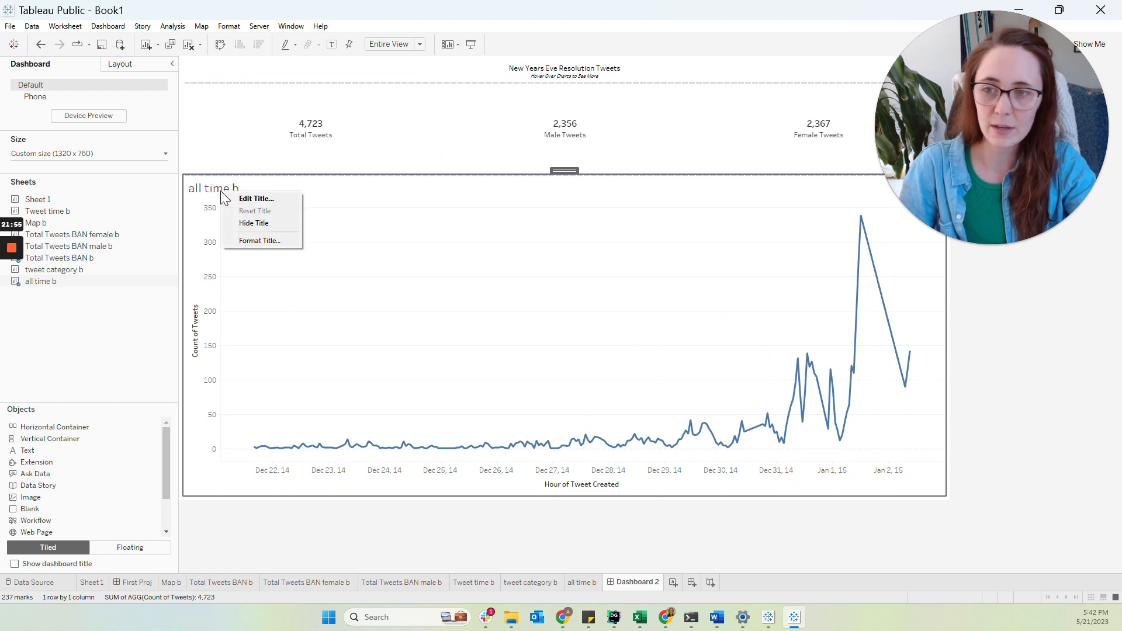
pyautogui.click(248, 221)
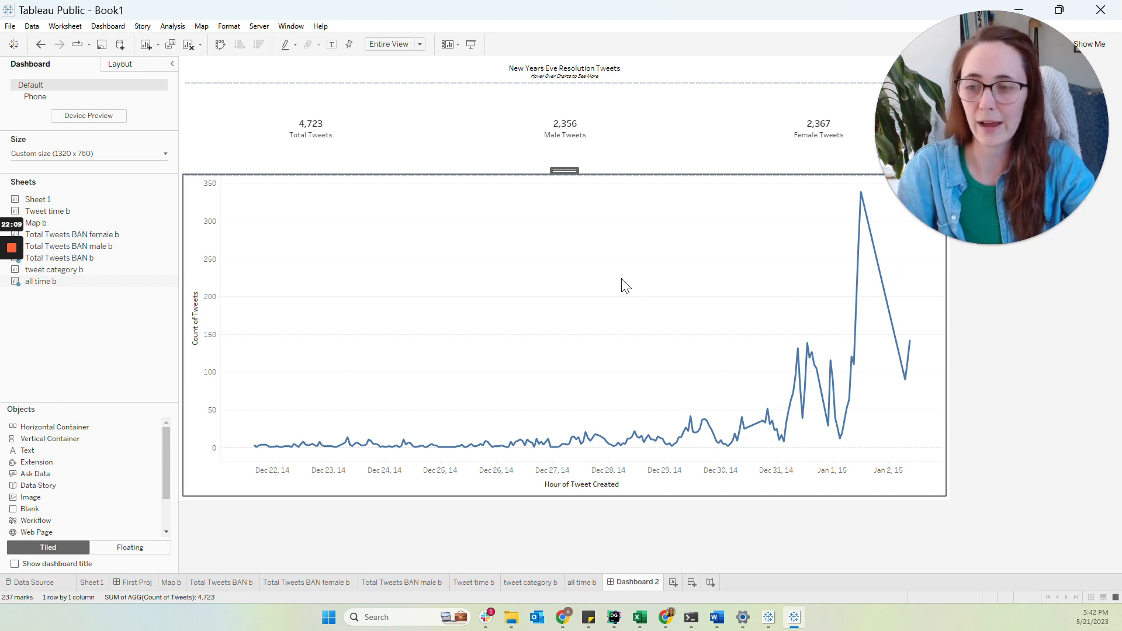
# - Insert a horizontal container between the BAN row and the all time b chart, add the text placeholder "f", and enlarge its height
pyautogui.moveTo(87, 427); pyautogui.dragTo(494, 219)
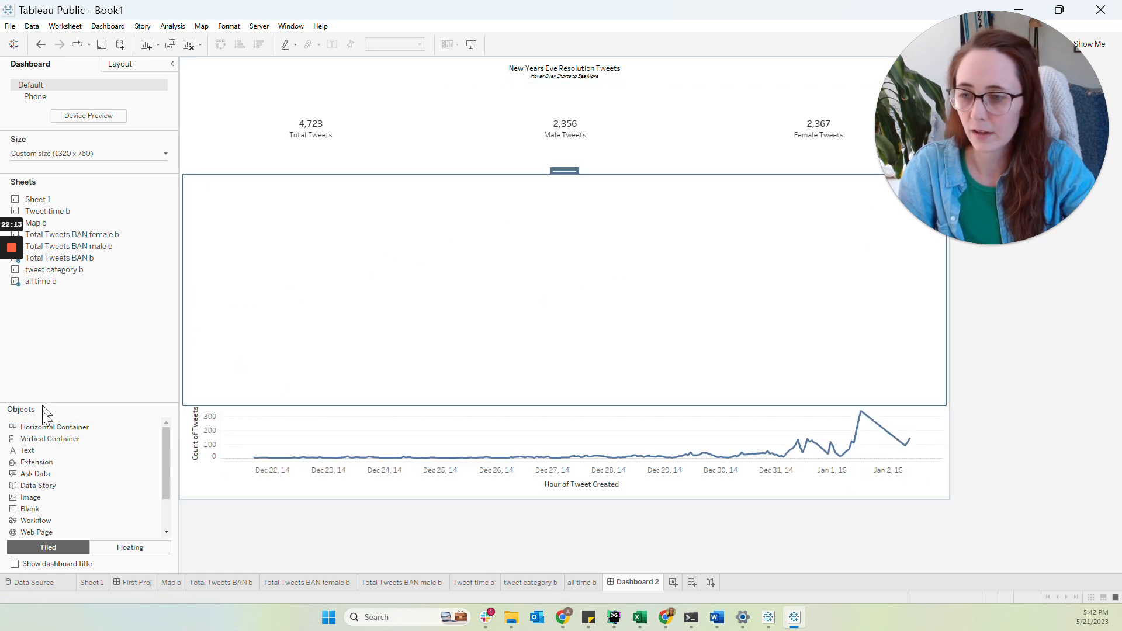
pyautogui.moveTo(42, 448); pyautogui.dragTo(364, 268)
pyautogui.click(641, 386)
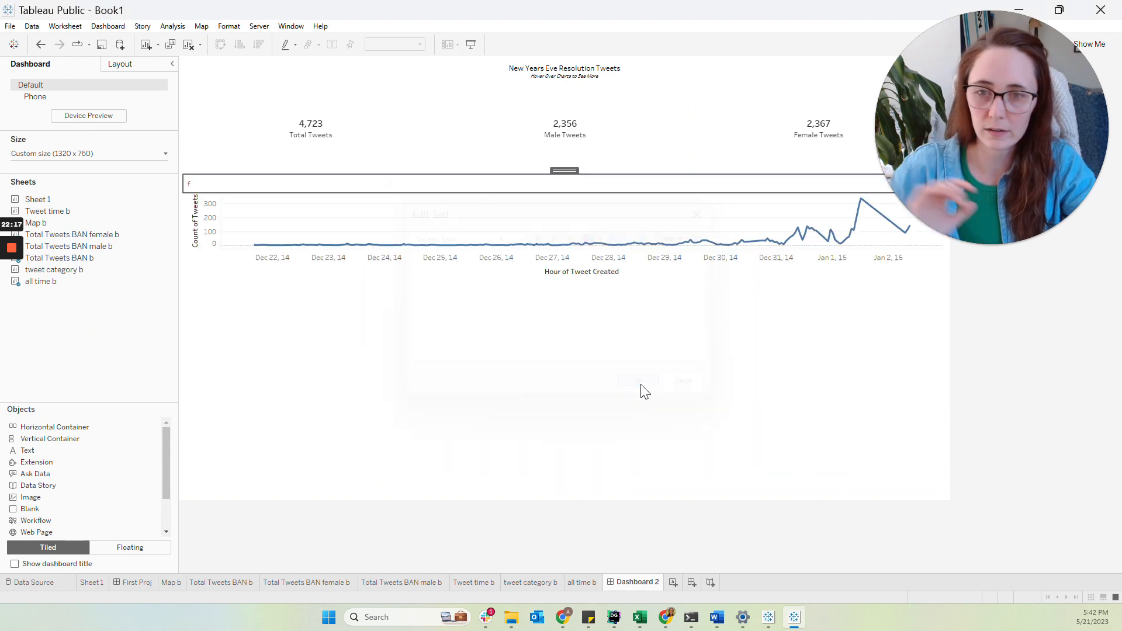
pyautogui.moveTo(525, 204); pyautogui.dragTo(534, 380)
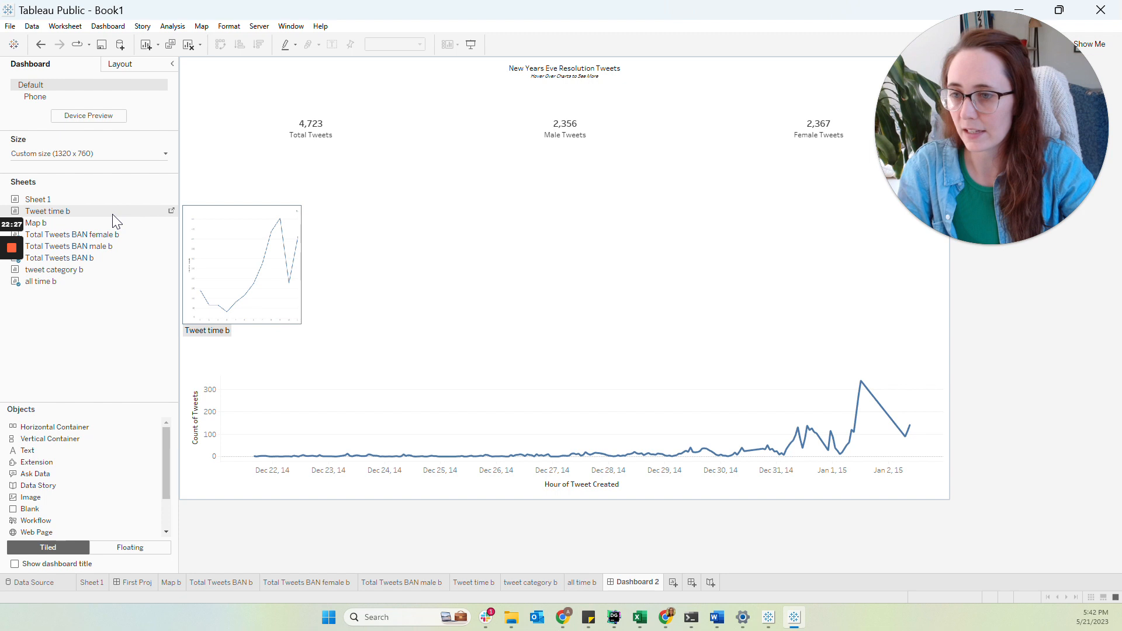
# - Place the tweet category b, Map b and Tweet time b sheets side by side, in that order, before the placeholder in the new container
pyautogui.moveTo(93, 268); pyautogui.dragTo(240, 261)
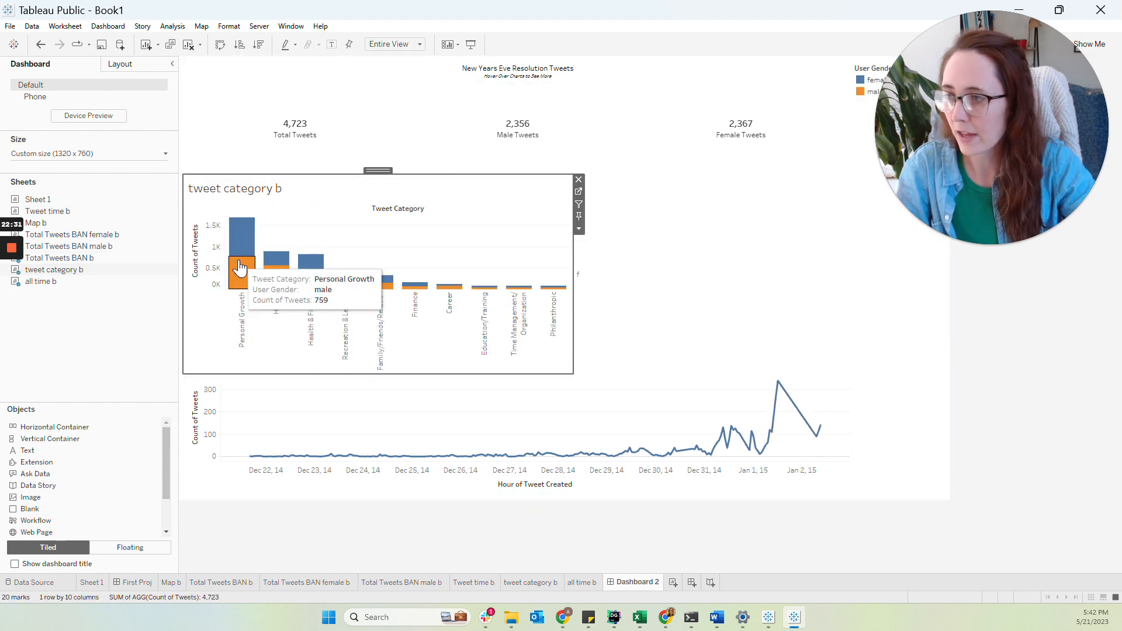
pyautogui.moveTo(62, 222); pyautogui.dragTo(554, 261)
pyautogui.moveTo(161, 244)
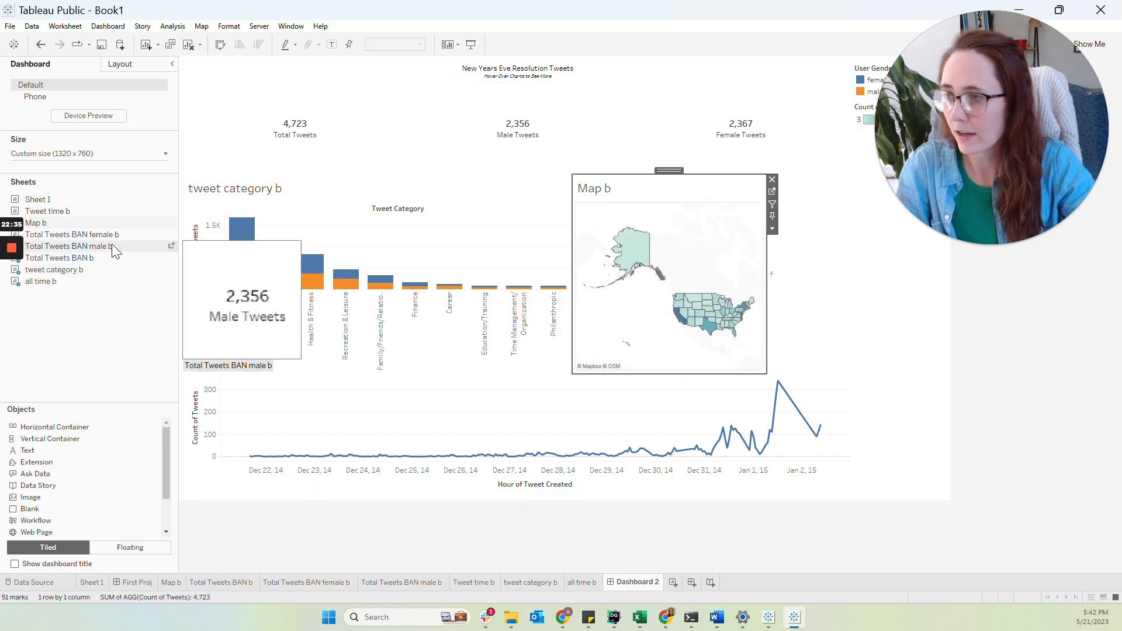
pyautogui.moveTo(112, 240)
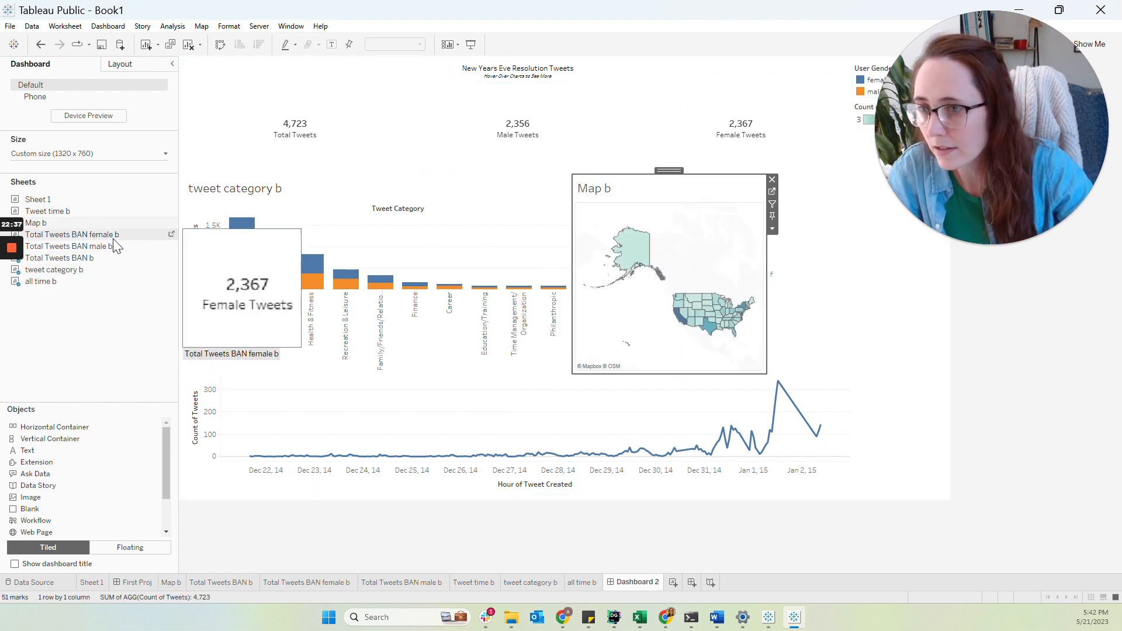
pyautogui.moveTo(87, 211); pyautogui.dragTo(789, 261)
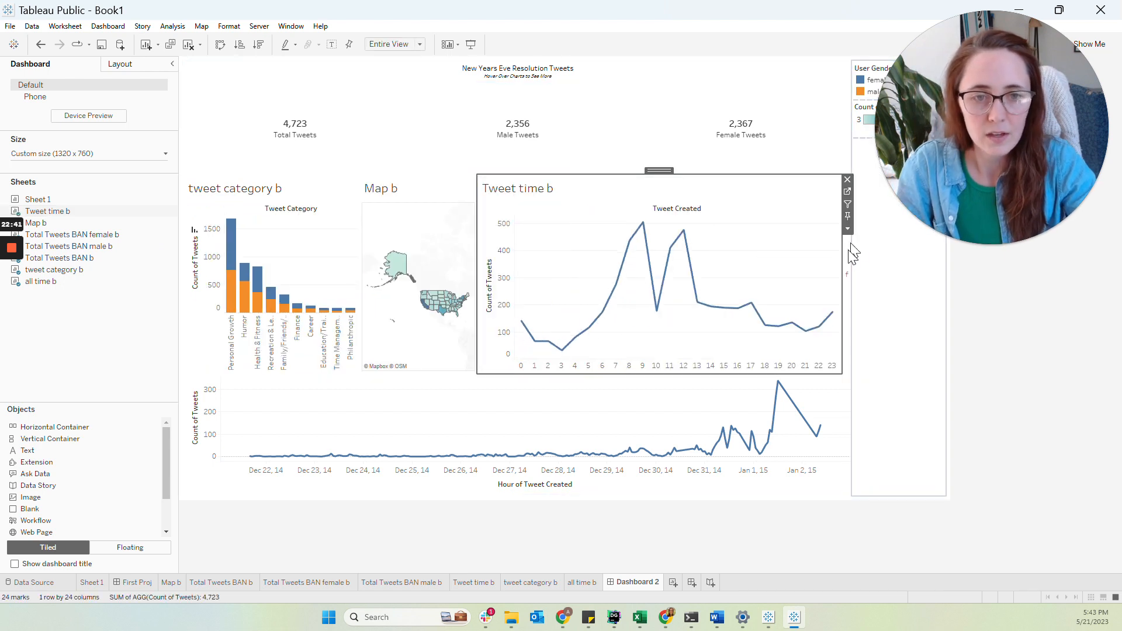
# - Try a floating vertical container over the Male and Female Tweets BANs and remove it
pyautogui.moveTo(1075, 45); pyautogui.dragTo(1074, 237)
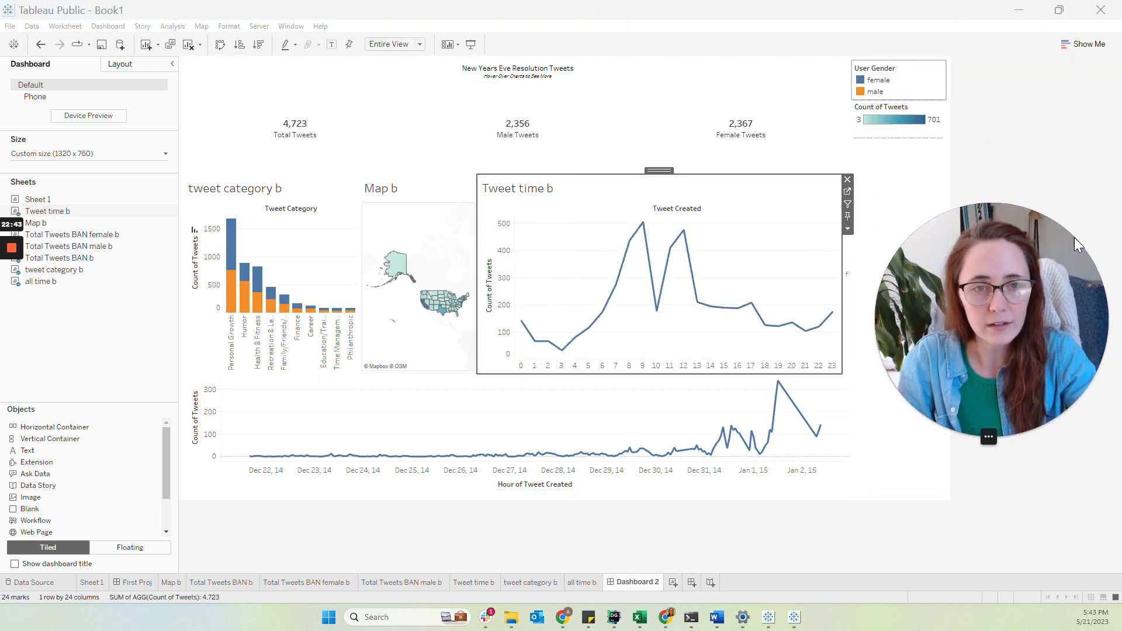
pyautogui.click(931, 179)
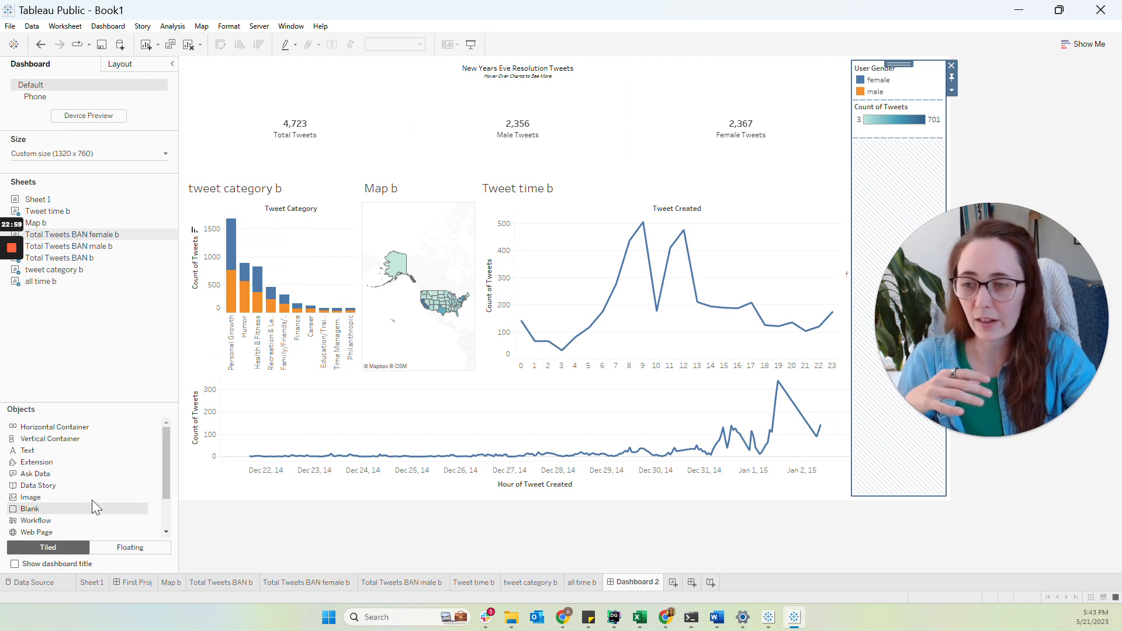
pyautogui.click(118, 549)
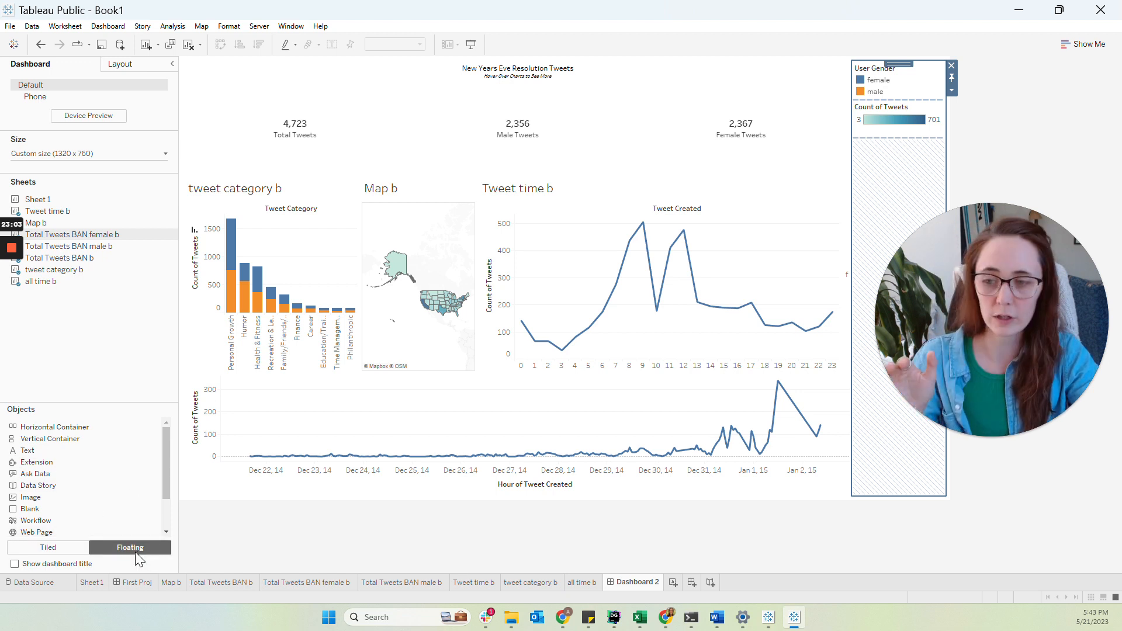
pyautogui.moveTo(58, 438); pyautogui.dragTo(491, 87)
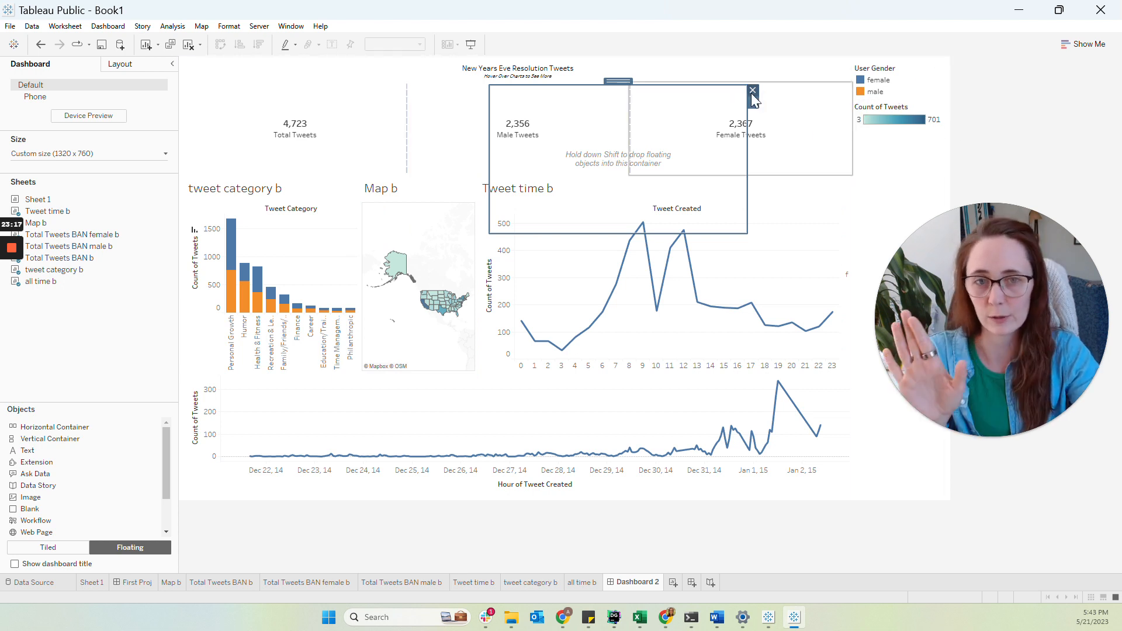
pyautogui.click(1004, 95)
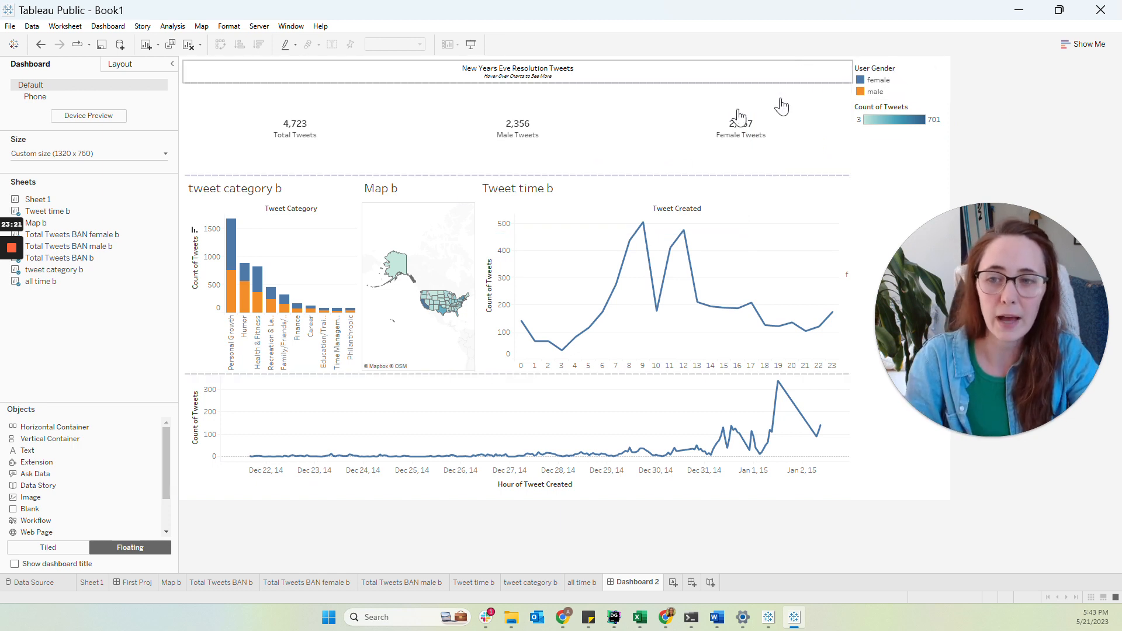
# - Make the User Gender legend floating and move it onto the empty area of the tweet category b chart
pyautogui.click(922, 83)
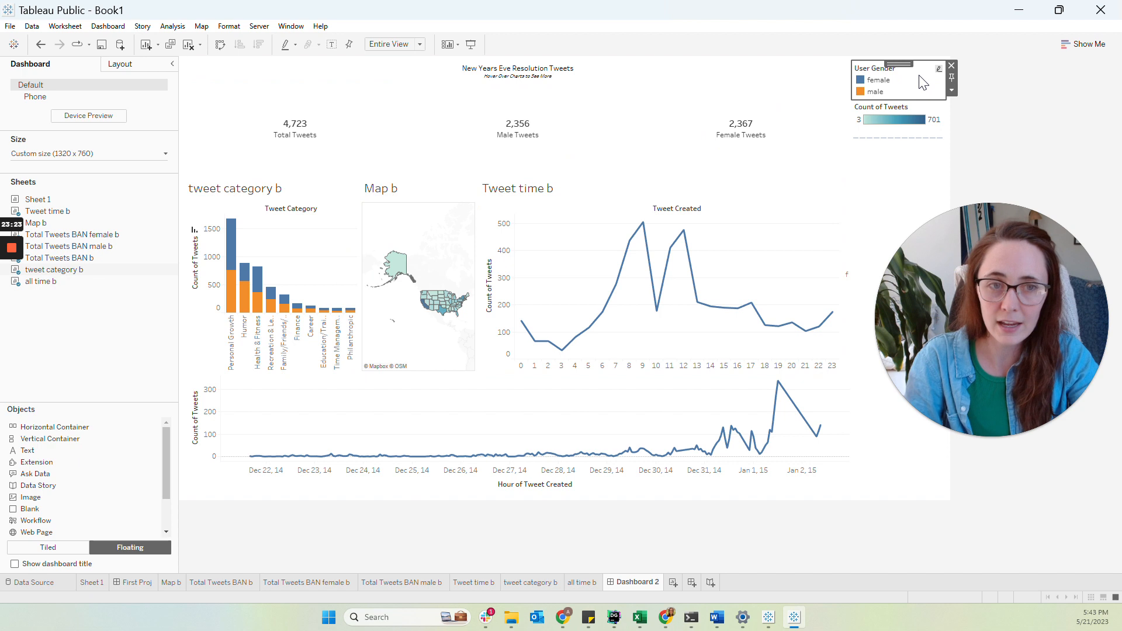
pyautogui.click(953, 92)
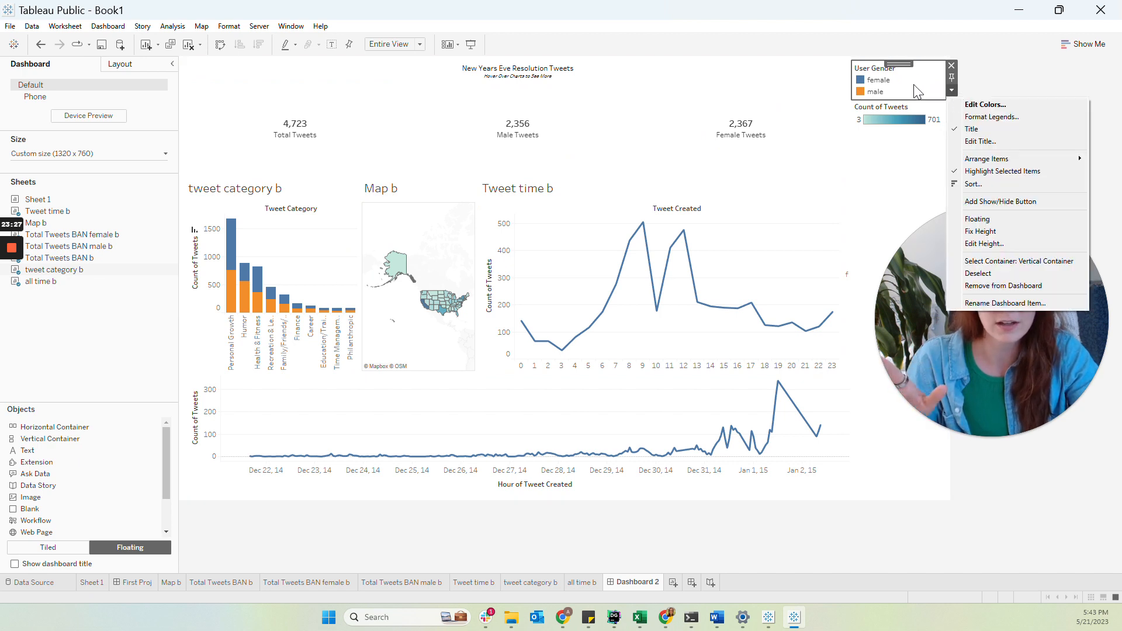
pyautogui.click(918, 92)
pyautogui.click(953, 92)
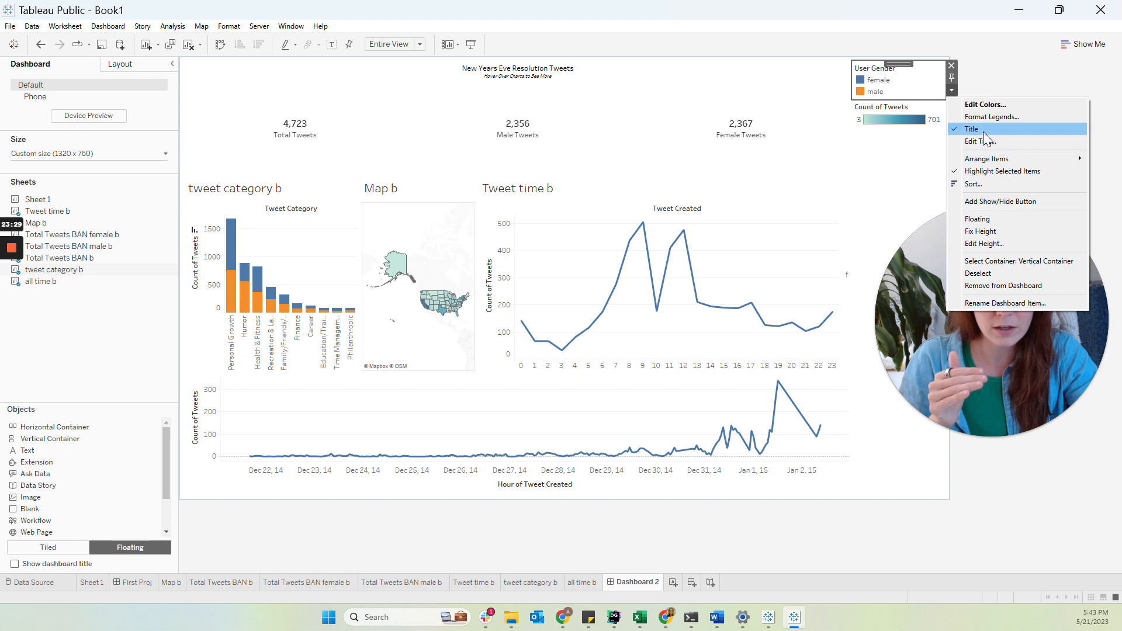
pyautogui.click(1002, 219)
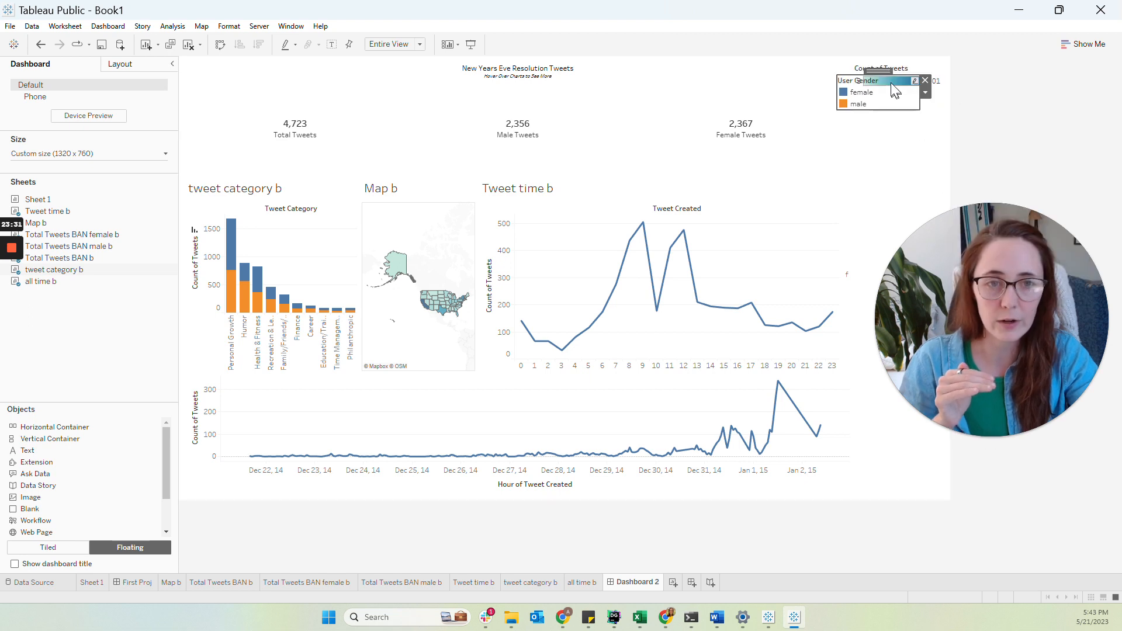
pyautogui.moveTo(882, 64); pyautogui.dragTo(295, 231)
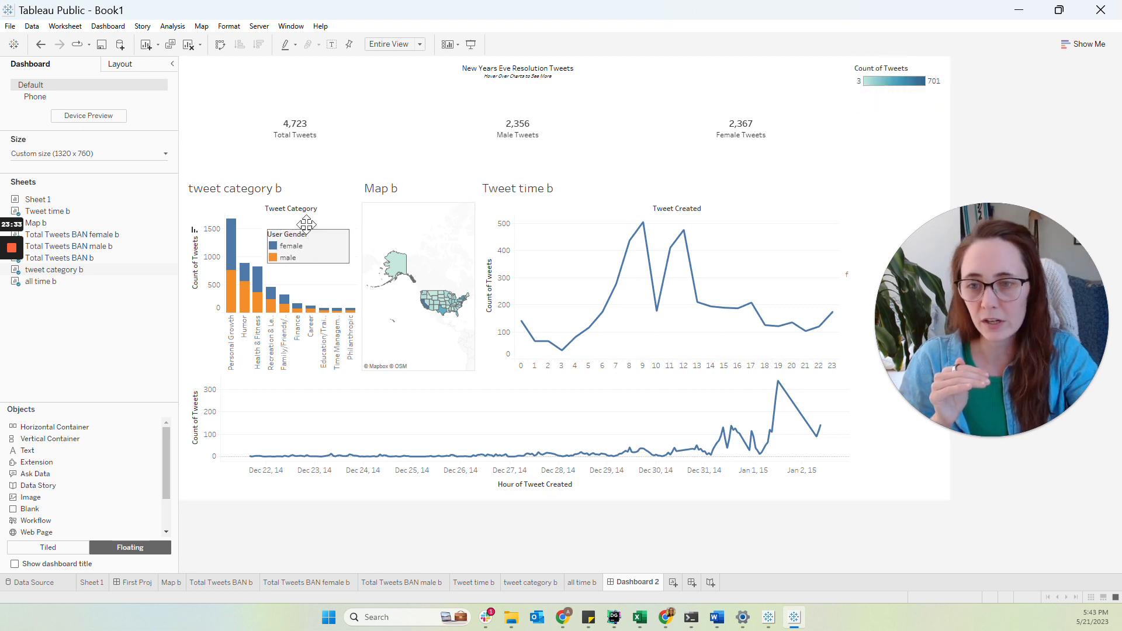
# - Make the Count of Tweets legend floating and move it onto the upper part of Map b
pyautogui.click(910, 73)
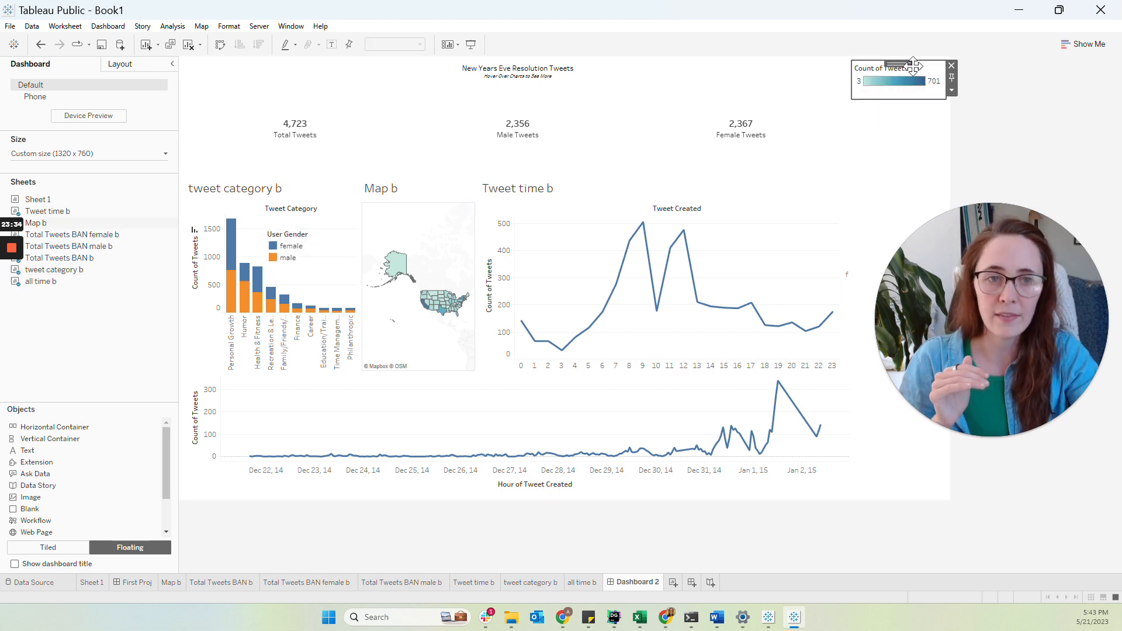
pyautogui.click(953, 91)
pyautogui.click(978, 173)
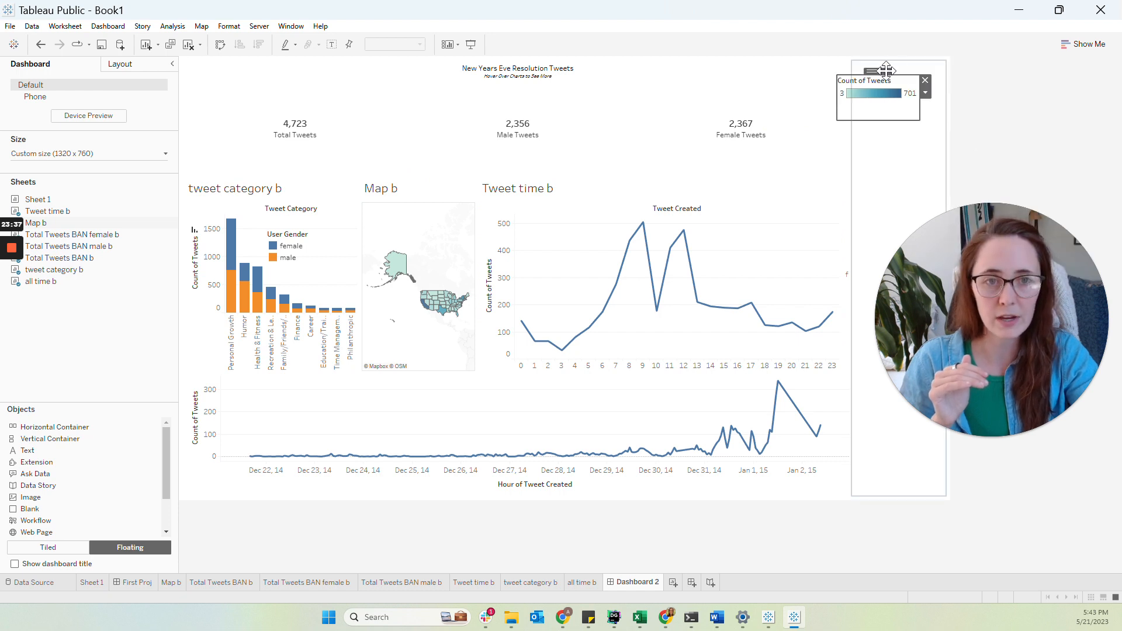
pyautogui.moveTo(898, 63); pyautogui.dragTo(438, 202)
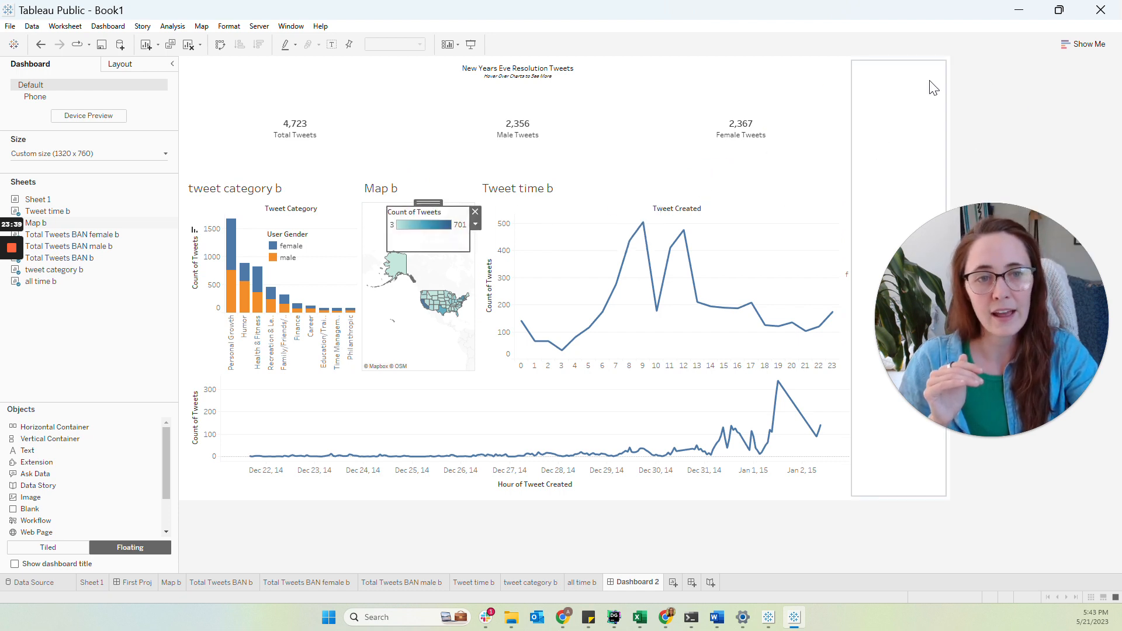
# - Remove the empty container beside the charts from the dashboard
pyautogui.click(924, 88)
pyautogui.click(951, 69)
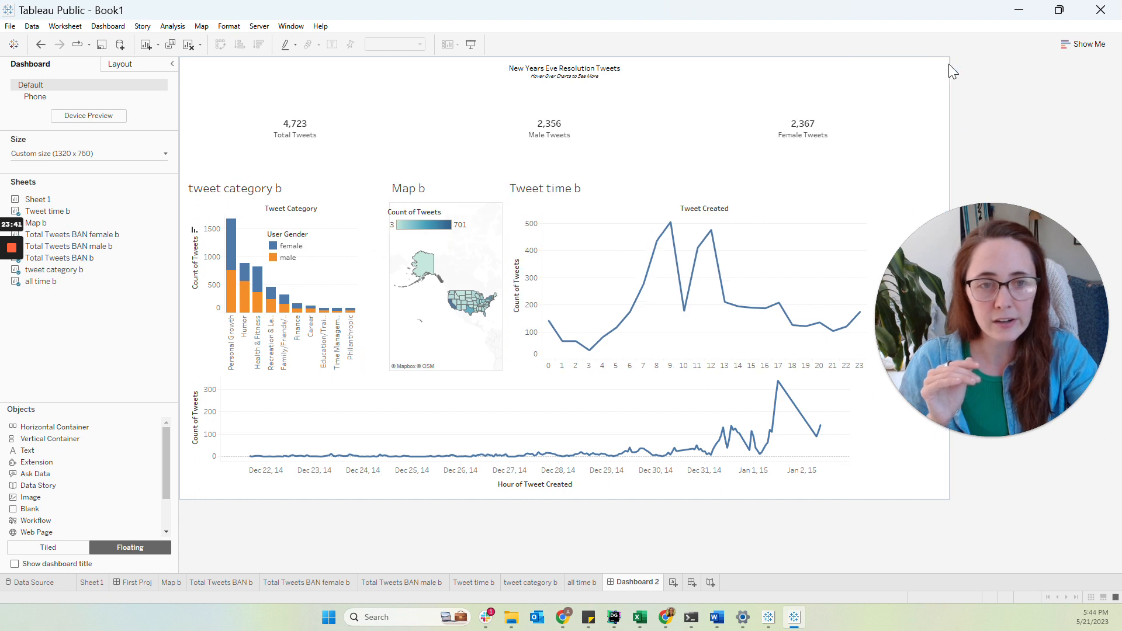
pyautogui.moveTo(979, 336); pyautogui.dragTo(1044, 75)
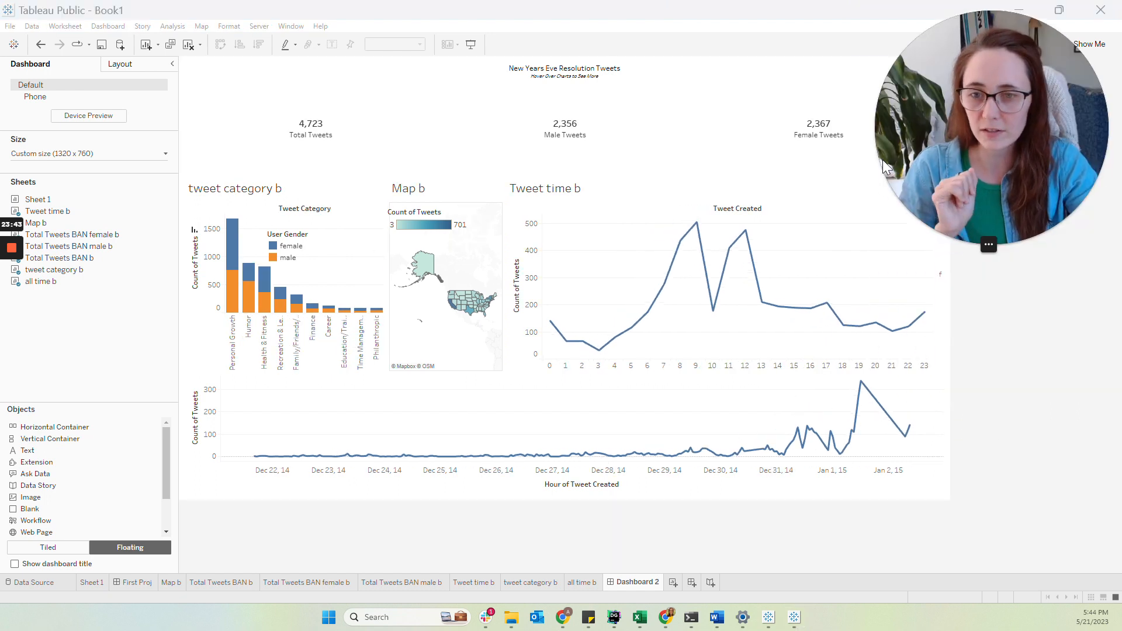
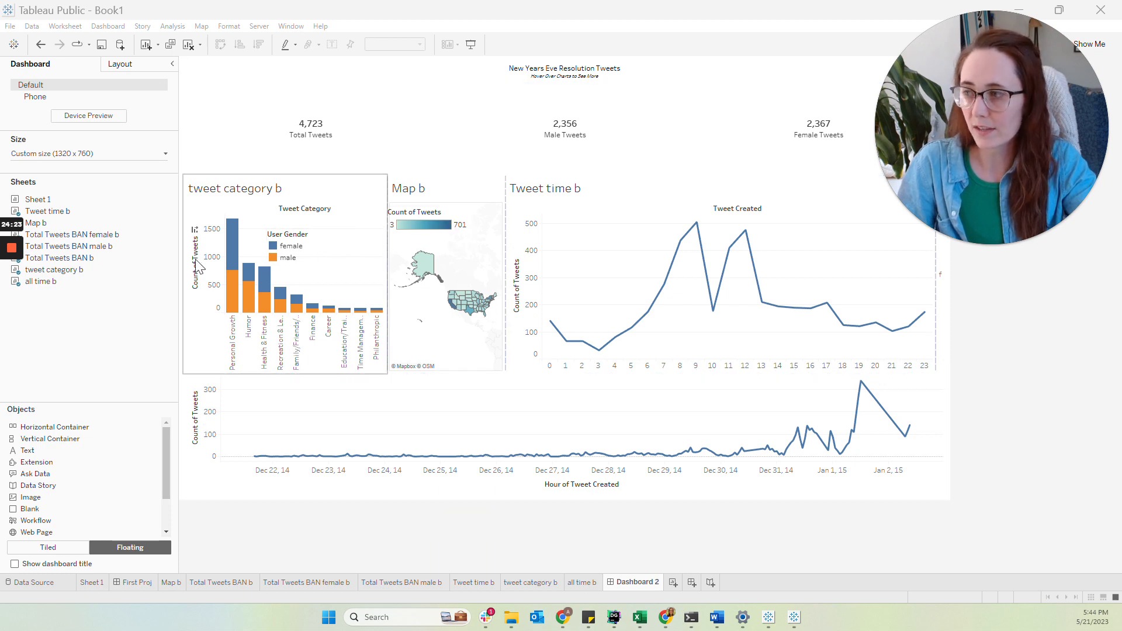
# - Open the tweet category b sheet from the dashboard and label its bars with Count of Tweets
pyautogui.click(349, 282)
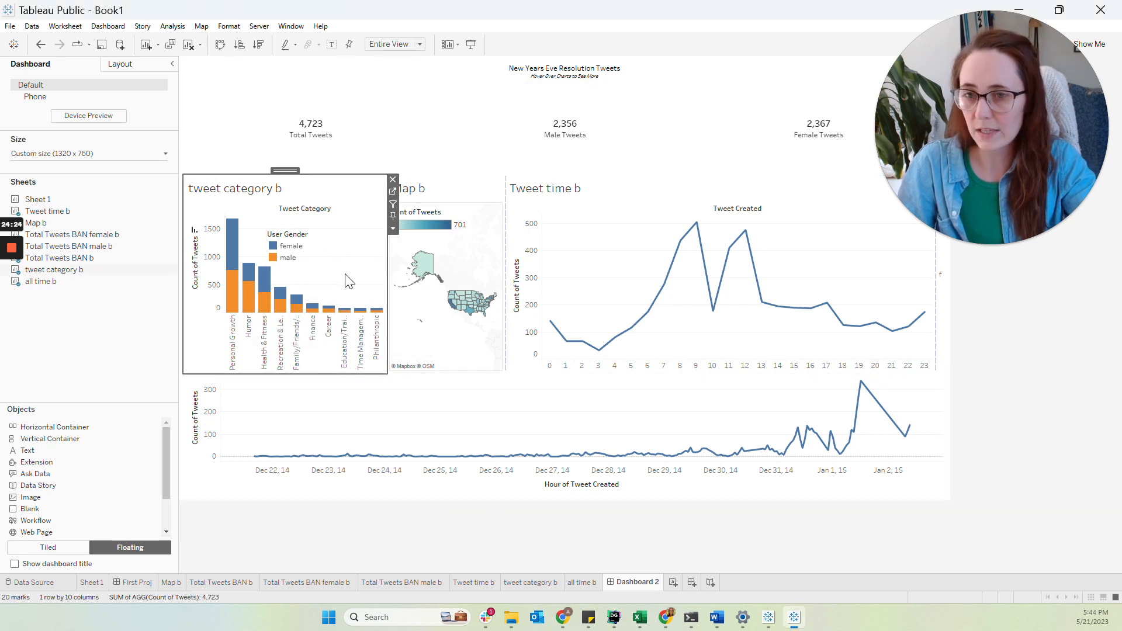
pyautogui.click(392, 192)
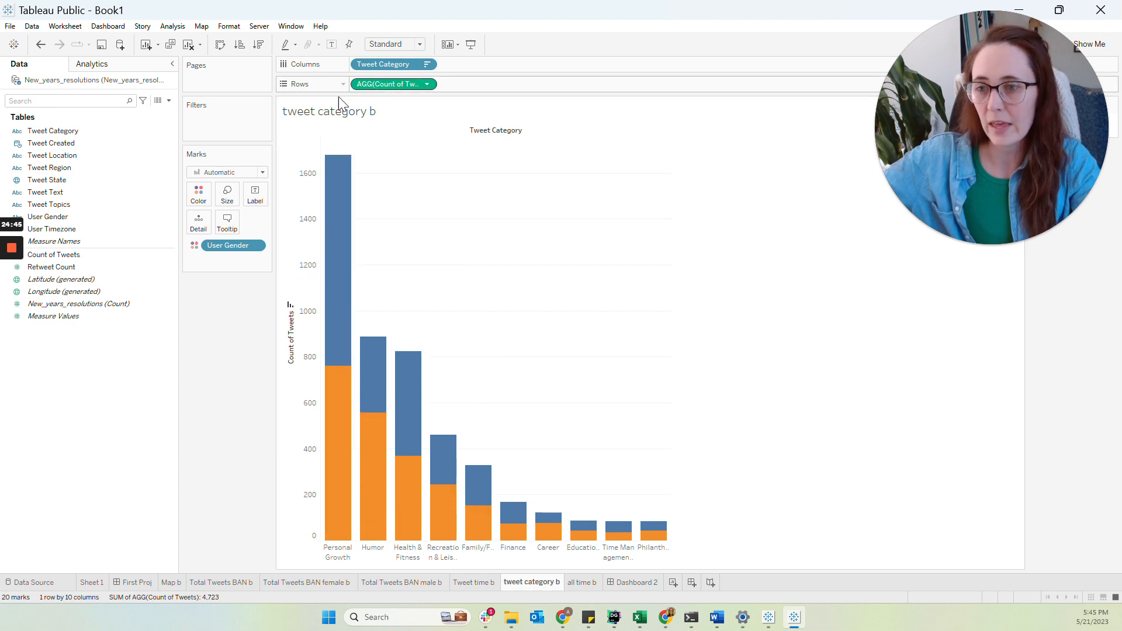
pyautogui.moveTo(73, 258); pyautogui.dragTo(253, 199)
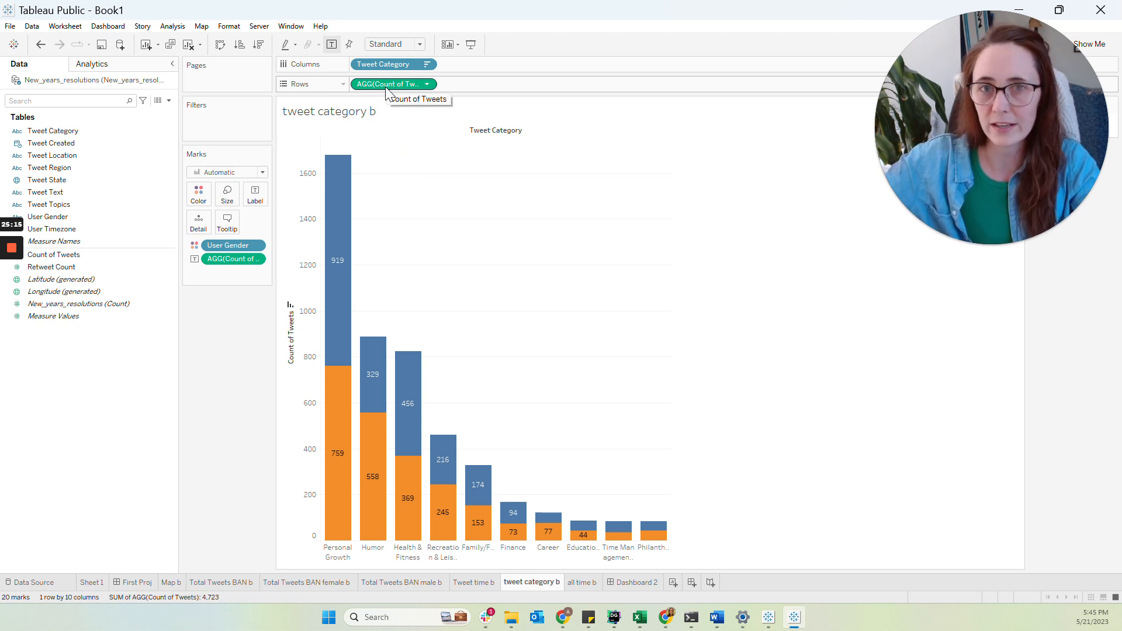
# - Duplicate Count of Tweets on the rows, combine both measures as a dual axis and set all marks to Bar
pyautogui.moveTo(386, 91); pyautogui.dragTo(453, 88)
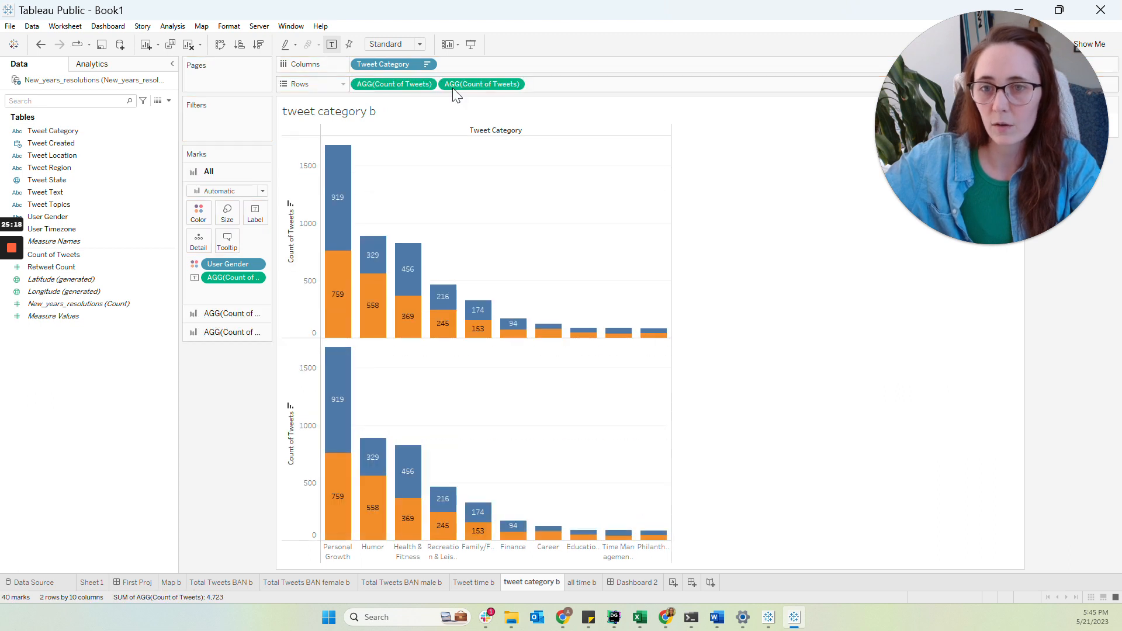
pyautogui.rightClick(486, 83)
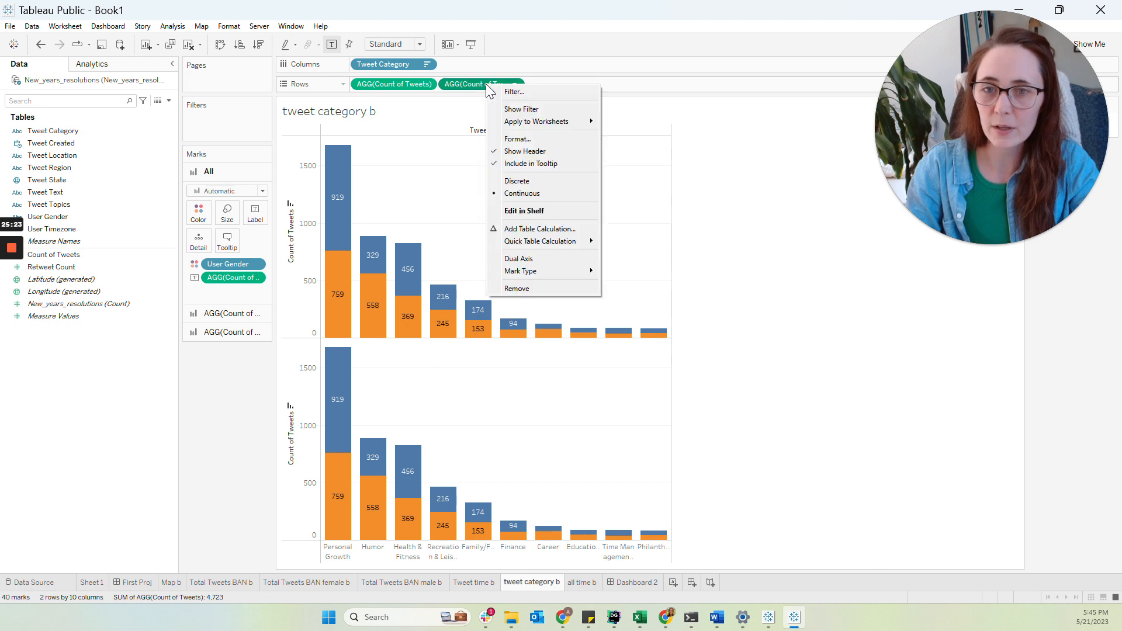
pyautogui.click(528, 259)
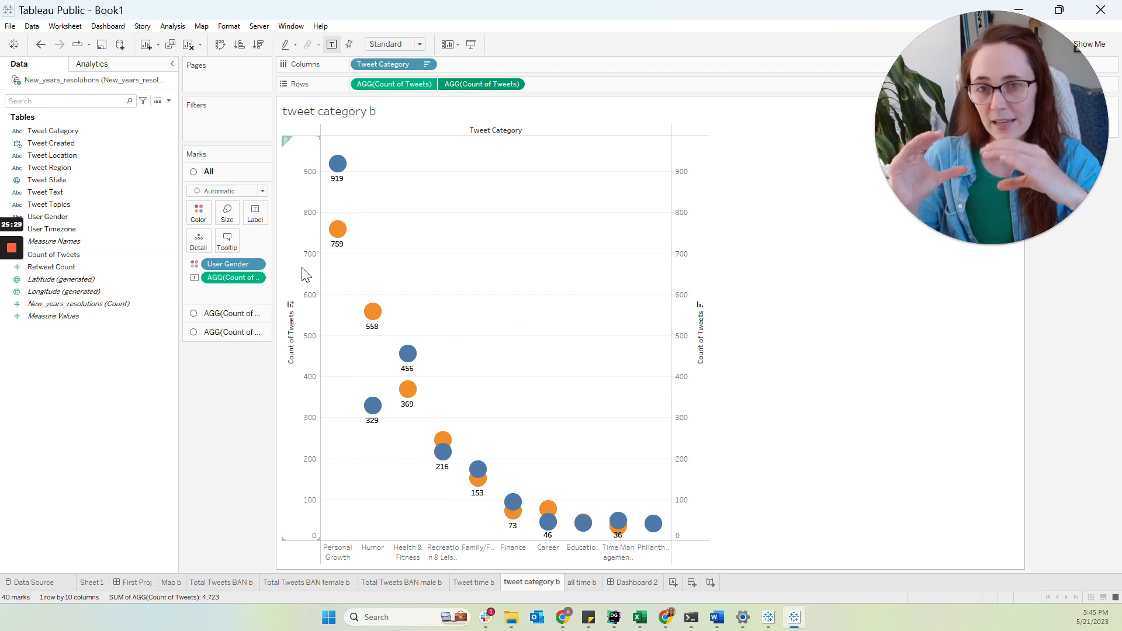
pyautogui.click(251, 192)
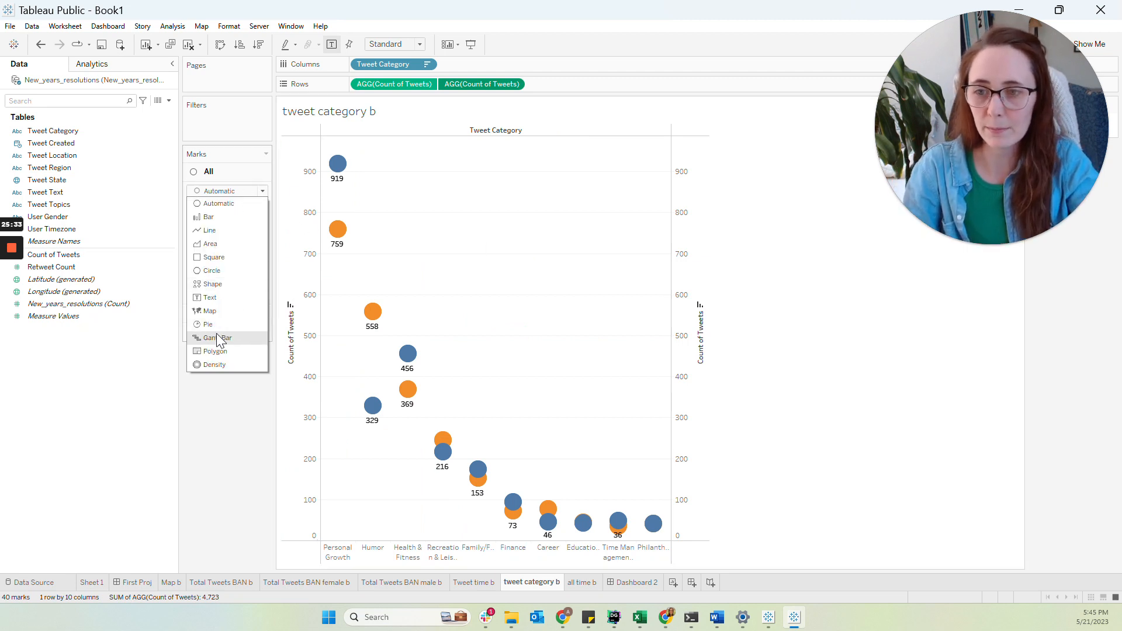
pyautogui.click(217, 217)
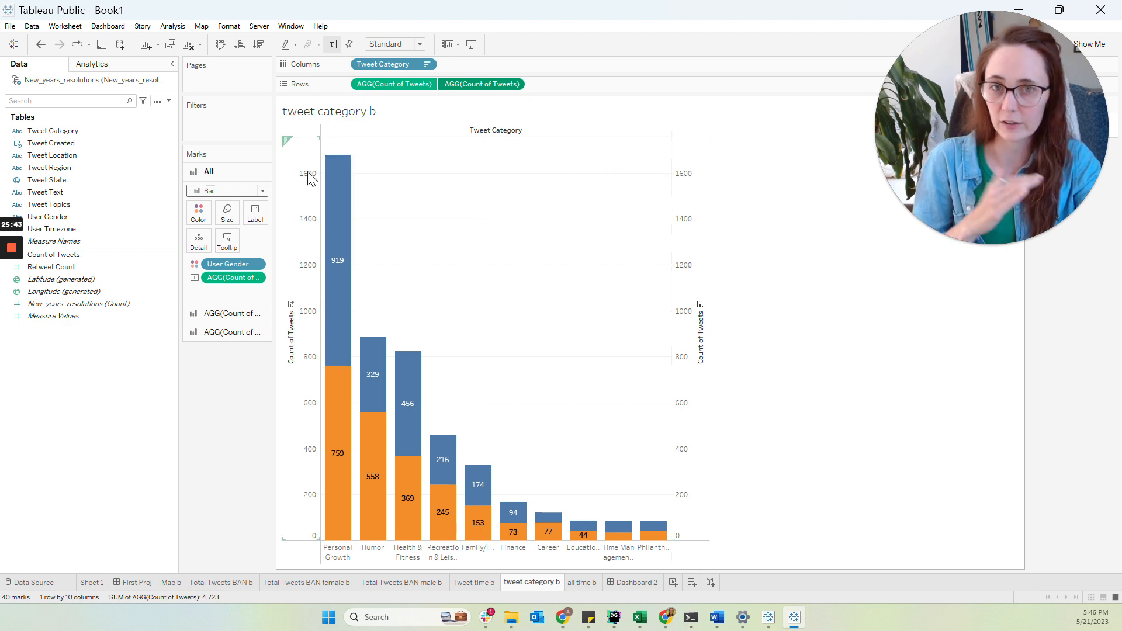
# - Synchronize the secondary Count of Tweets axis with the primary one
pyautogui.rightClick(690, 196)
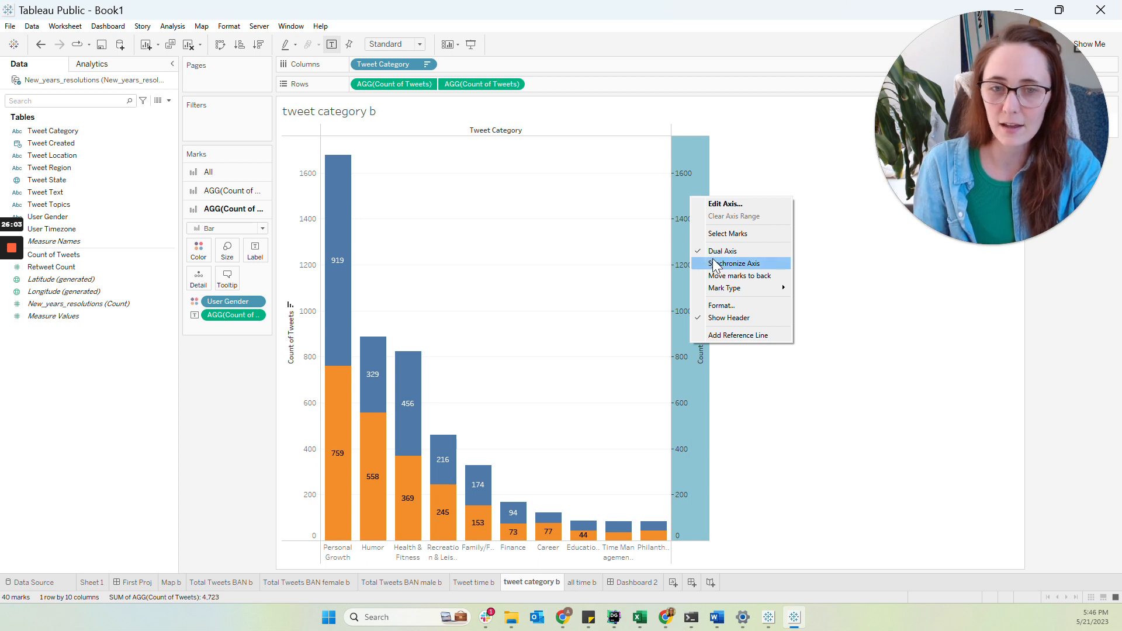
pyautogui.click(684, 179)
pyautogui.rightClick(683, 174)
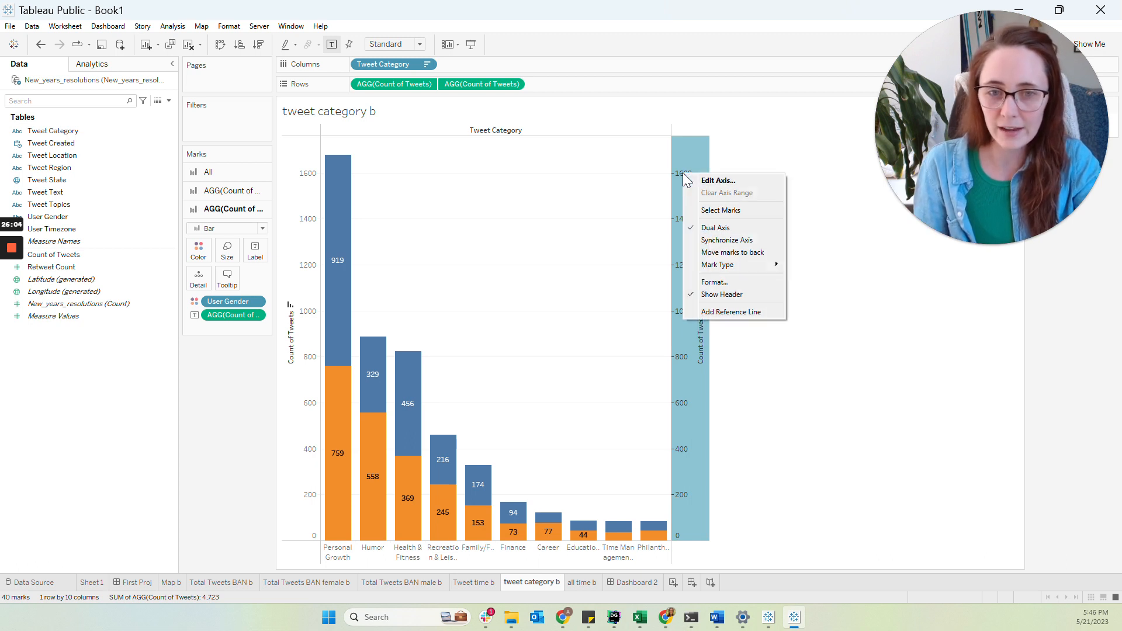
pyautogui.click(714, 248)
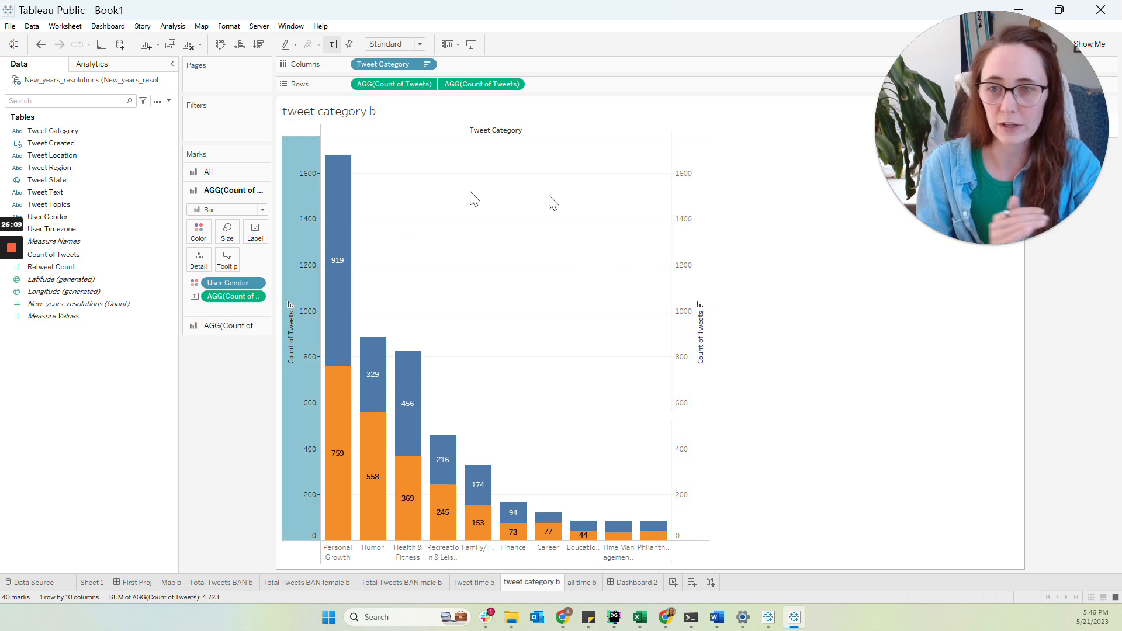
pyautogui.click(305, 181)
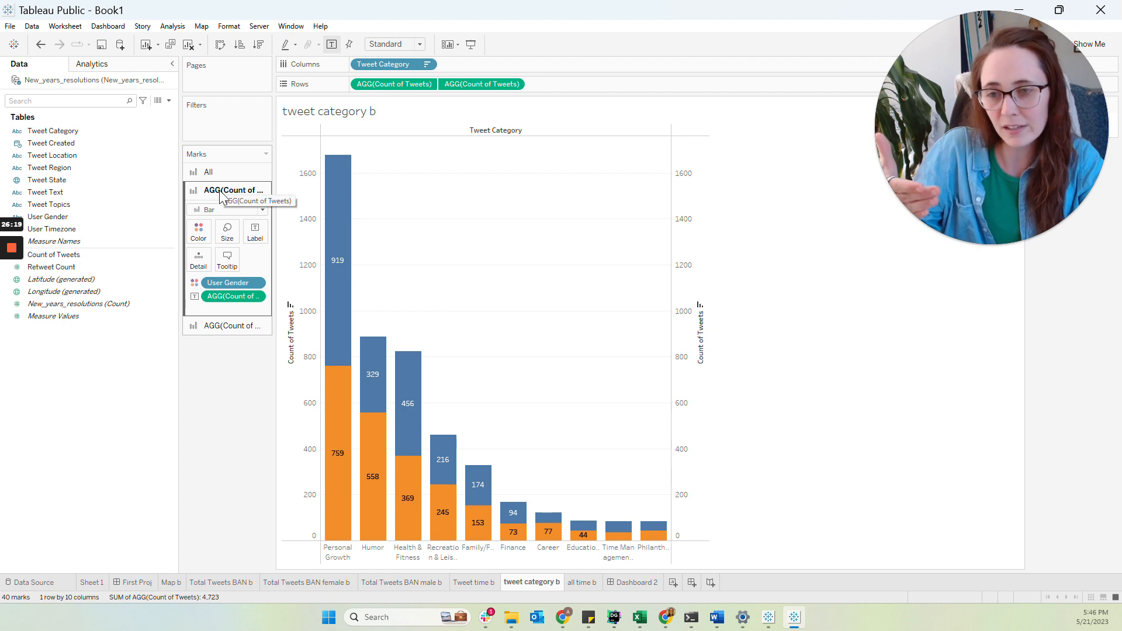
# - Remove the User Gender color from the first Count of Tweets marks so the labels give each category's total
pyautogui.click(231, 326)
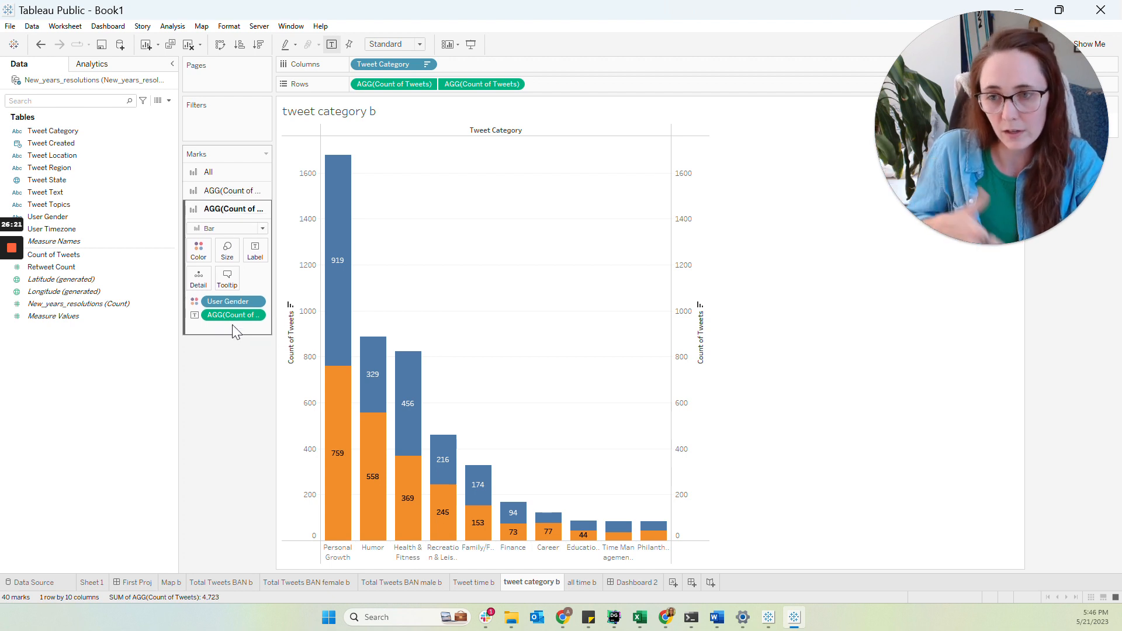
pyautogui.click(231, 191)
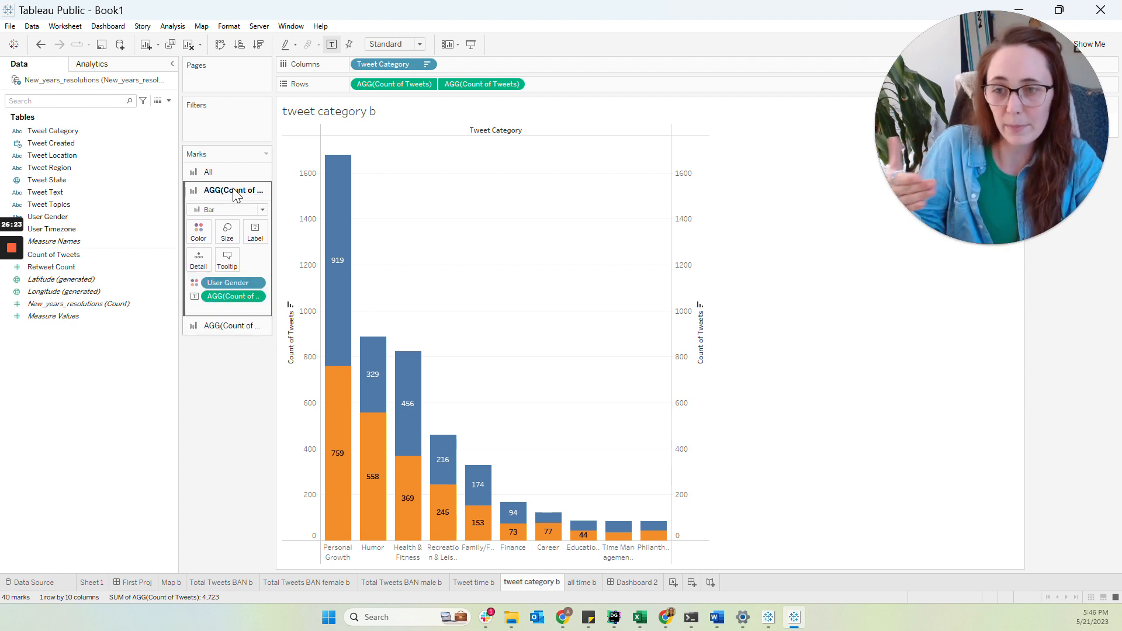
pyautogui.moveTo(237, 282); pyautogui.dragTo(229, 408)
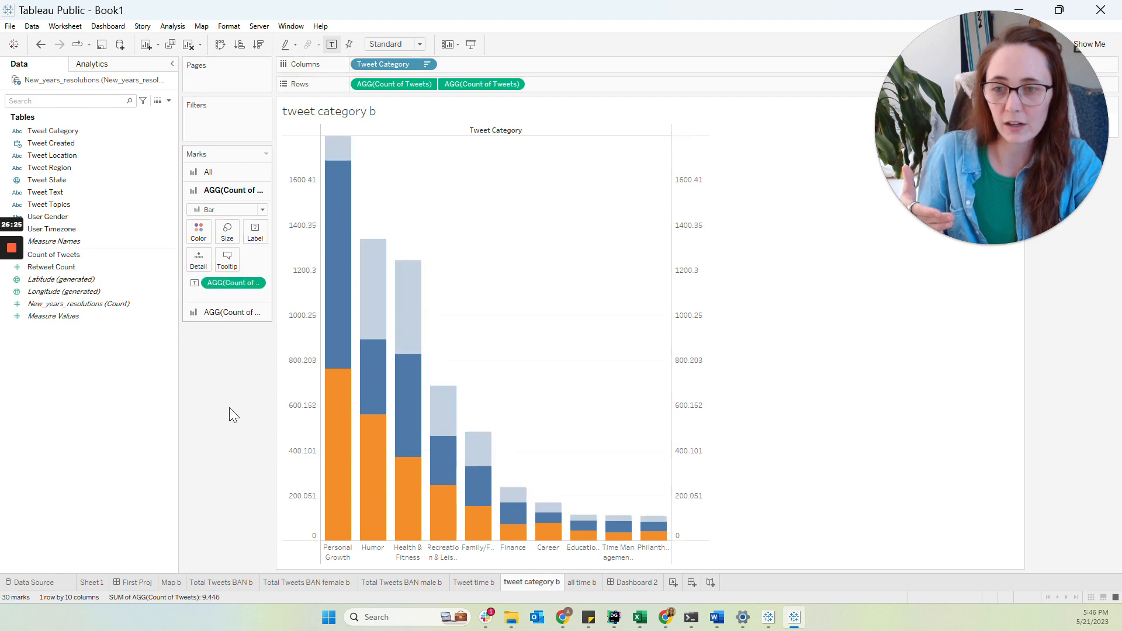
pyautogui.moveTo(339, 199)
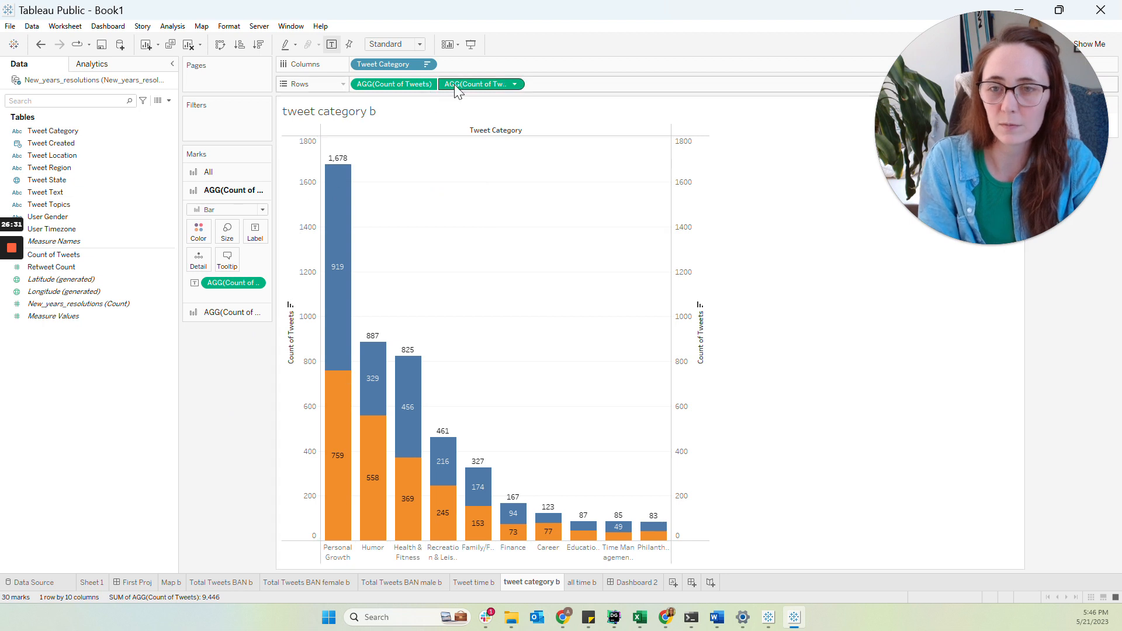
# - Try removing the second Count of Tweets measure from the rows and undo the removal
pyautogui.moveTo(466, 84); pyautogui.dragTo(481, 5)
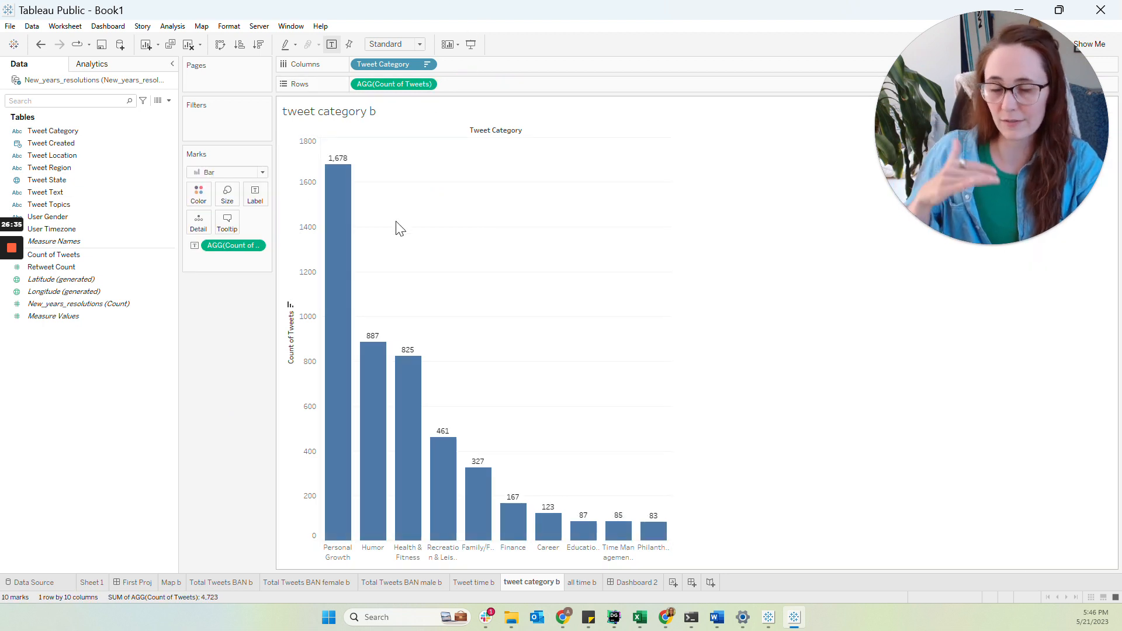
pyautogui.moveTo(339, 171)
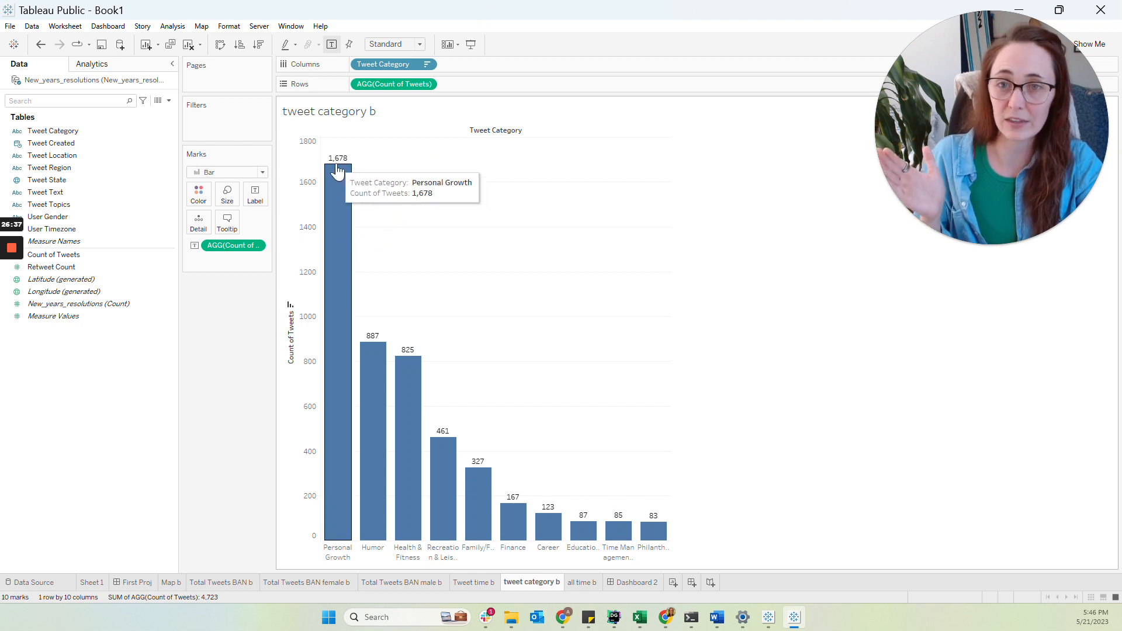
pyautogui.click(45, 46)
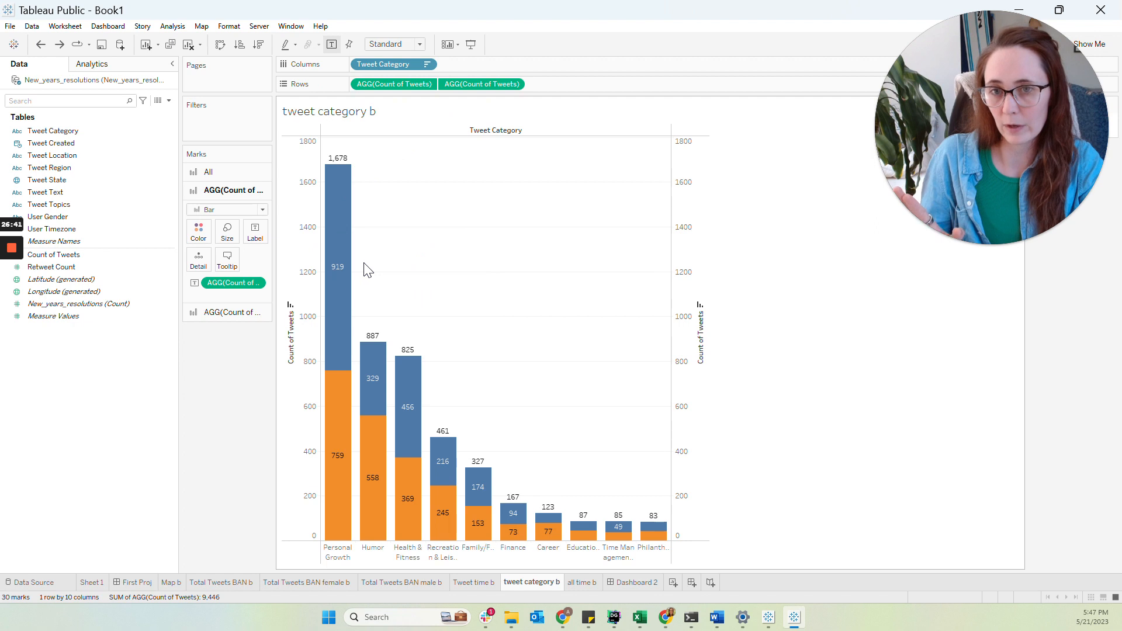
# - Remove the Count of Tweets label from the second set of marks, keeping its User Gender color
pyautogui.click(230, 313)
pyautogui.moveTo(226, 318); pyautogui.dragTo(224, 405)
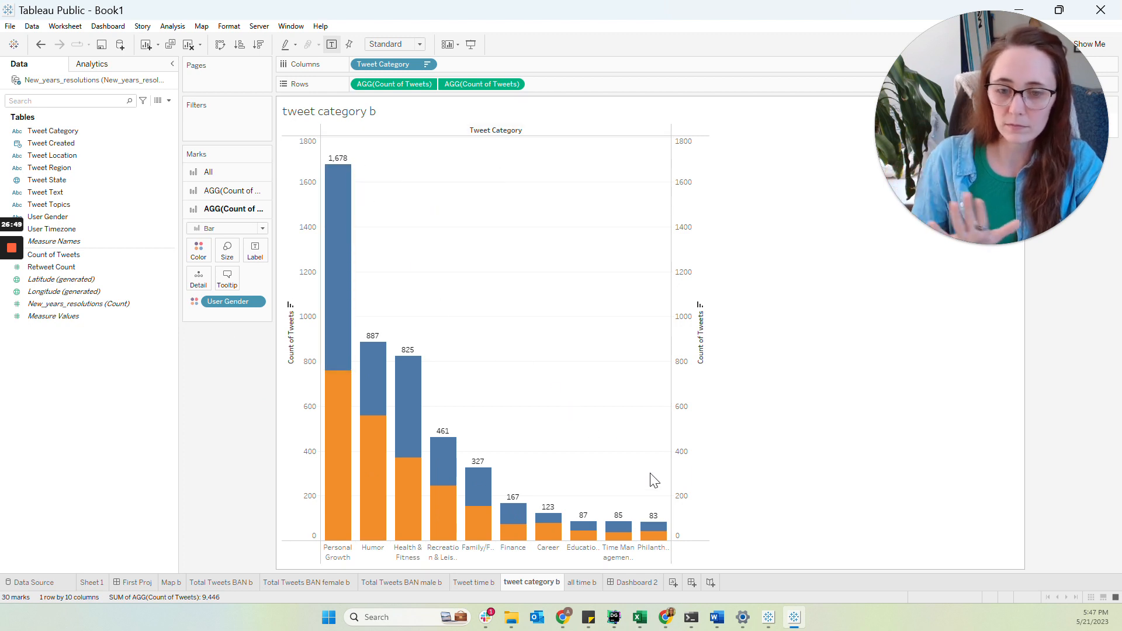
pyautogui.moveTo(351, 206)
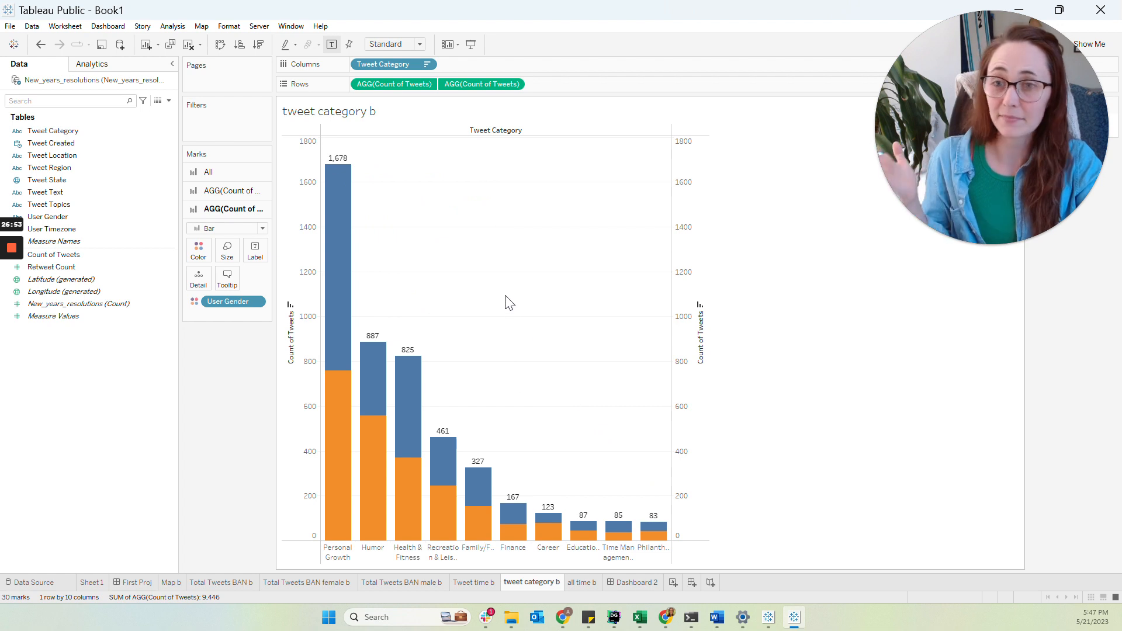
# - Hide the Count of Tweets axis header on tweet category b and return to Dashboard 2
pyautogui.rightClick(307, 252)
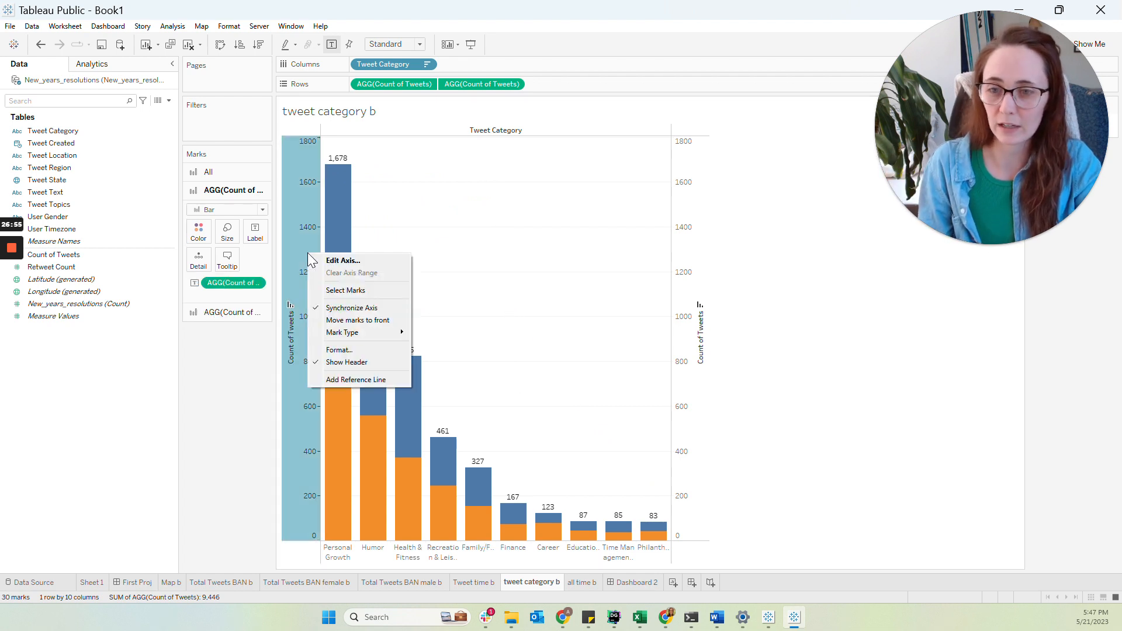
pyautogui.click(331, 362)
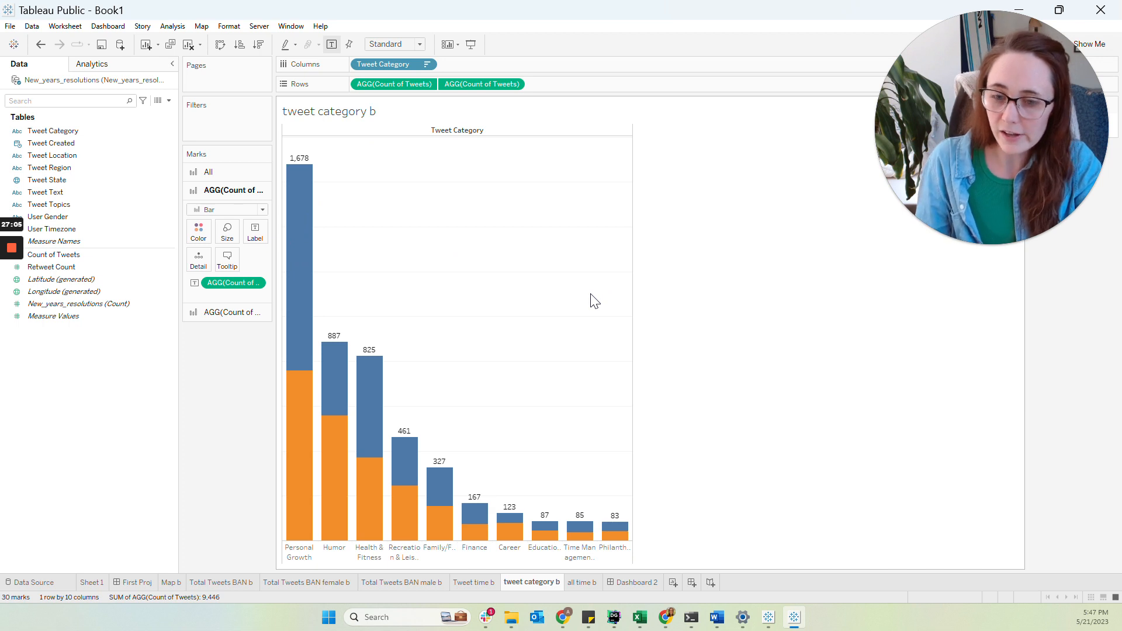
pyautogui.click(624, 585)
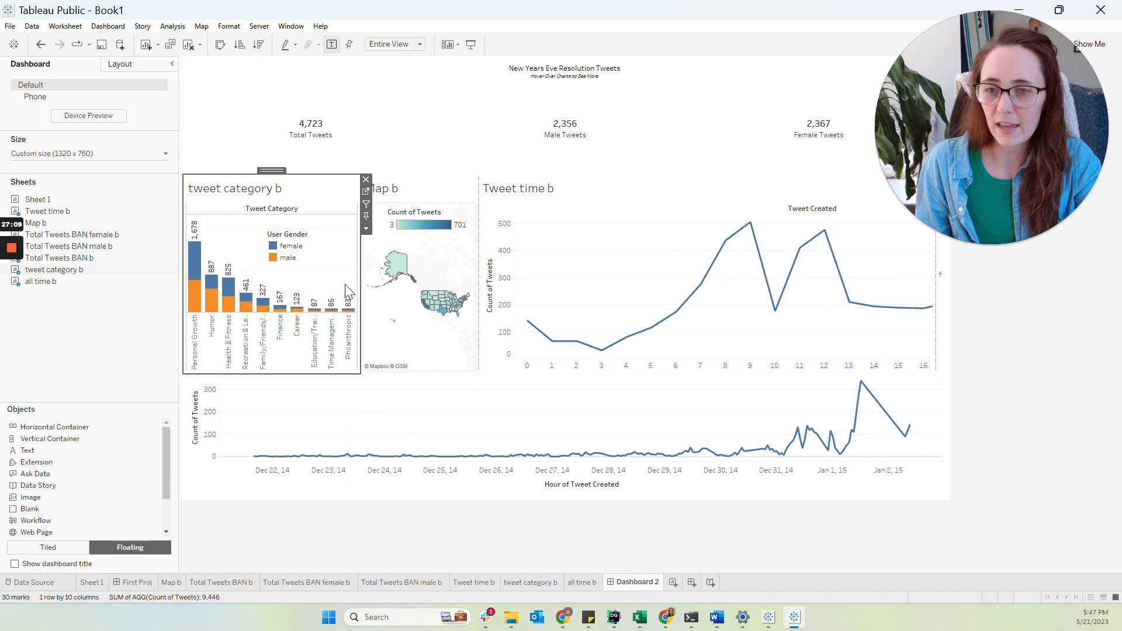
# - Open the Tweet time b sheet from the dashboard and label its line with Count of Tweets
pyautogui.click(514, 255)
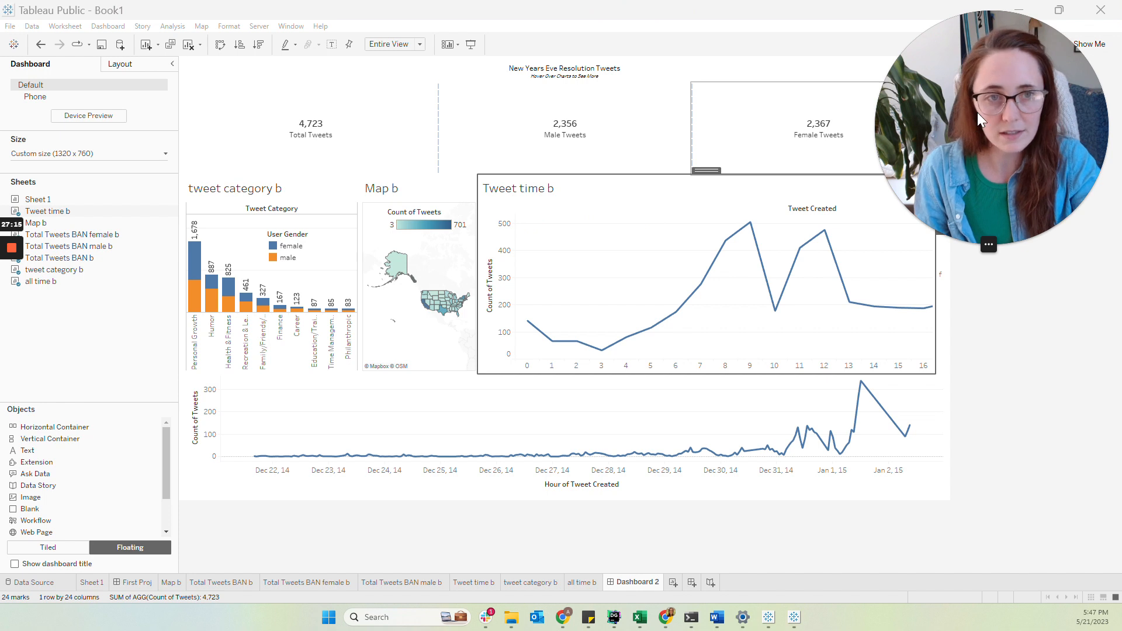
pyautogui.moveTo(970, 173); pyautogui.dragTo(1005, 399)
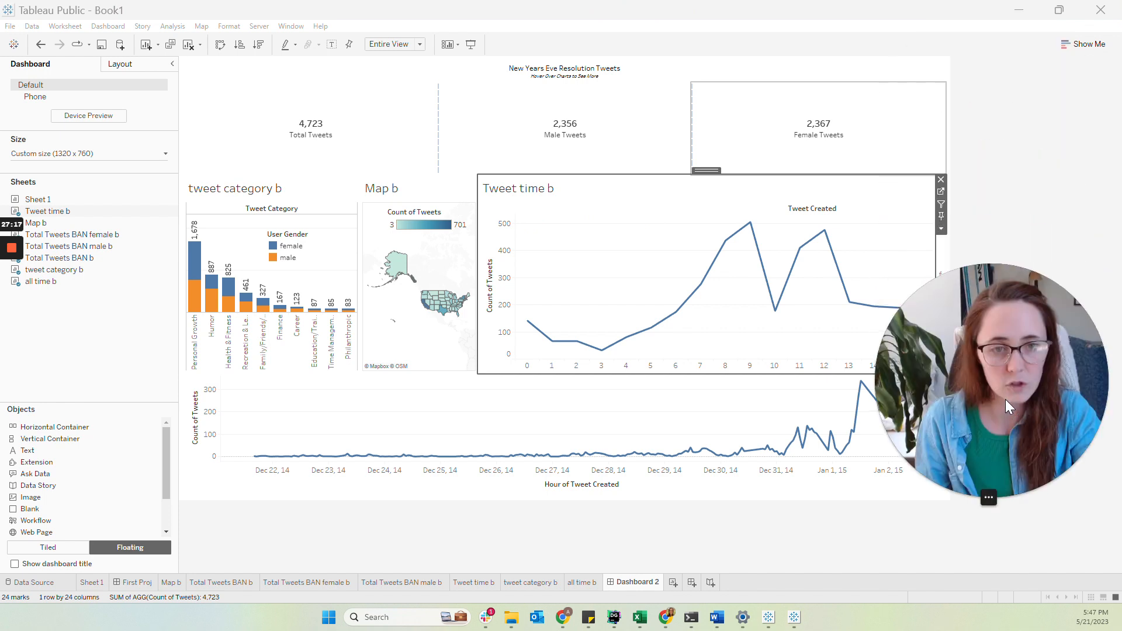
pyautogui.click(941, 192)
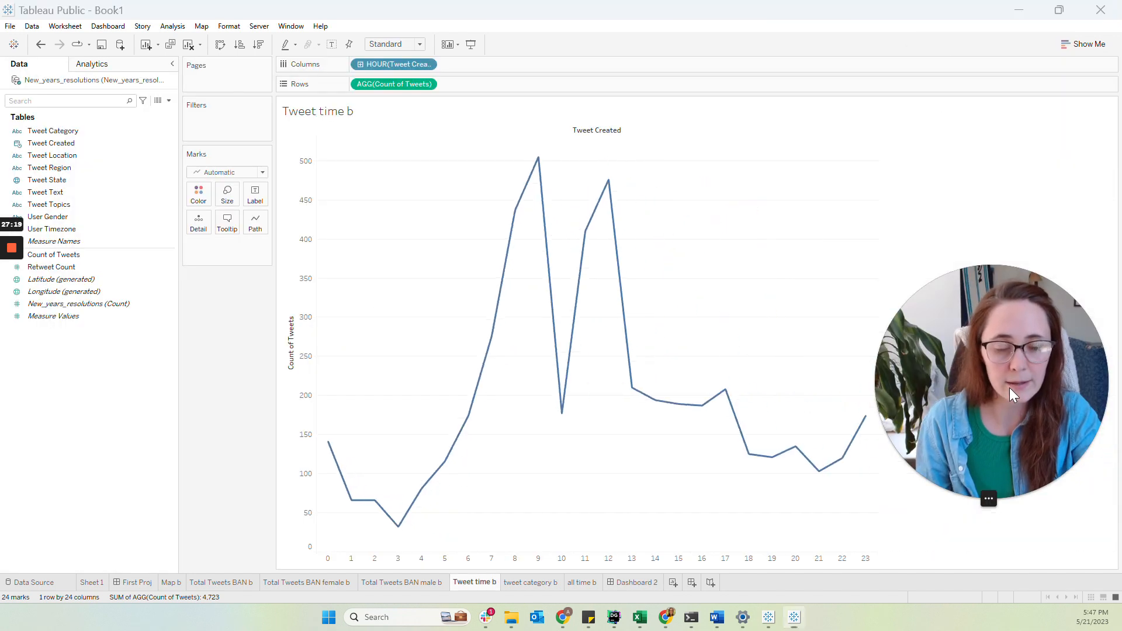
pyautogui.moveTo(1009, 387); pyautogui.dragTo(1026, 46)
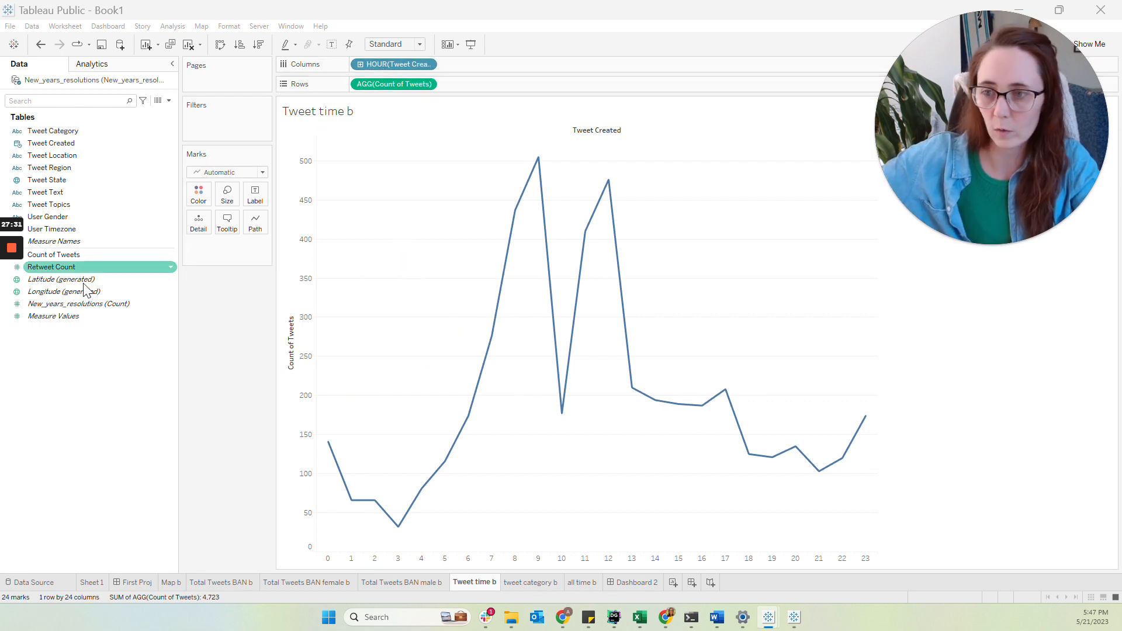
pyautogui.click(69, 256)
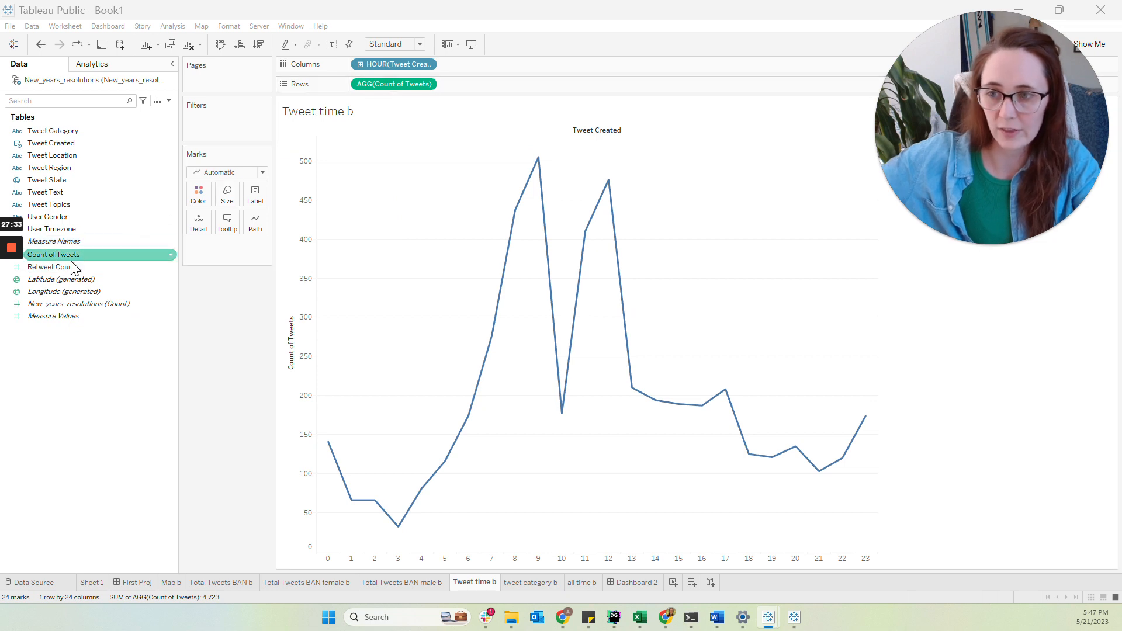
pyautogui.moveTo(130, 251); pyautogui.dragTo(257, 205)
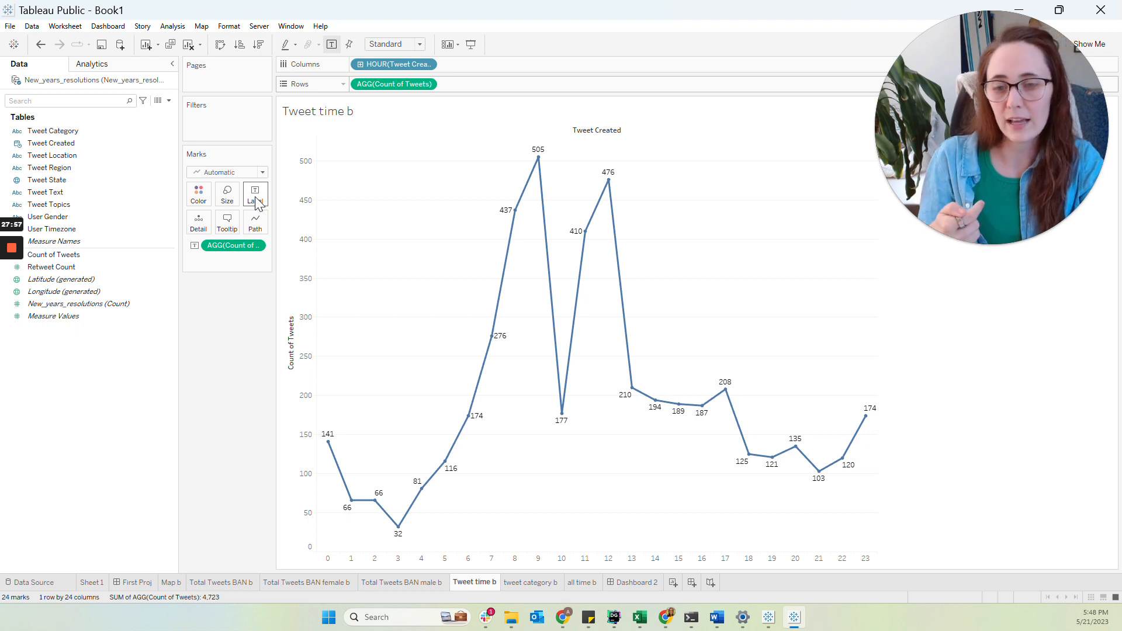
# - Restrict the Tweet time b line's mark labels to Min/Max
pyautogui.moveTo(514, 217)
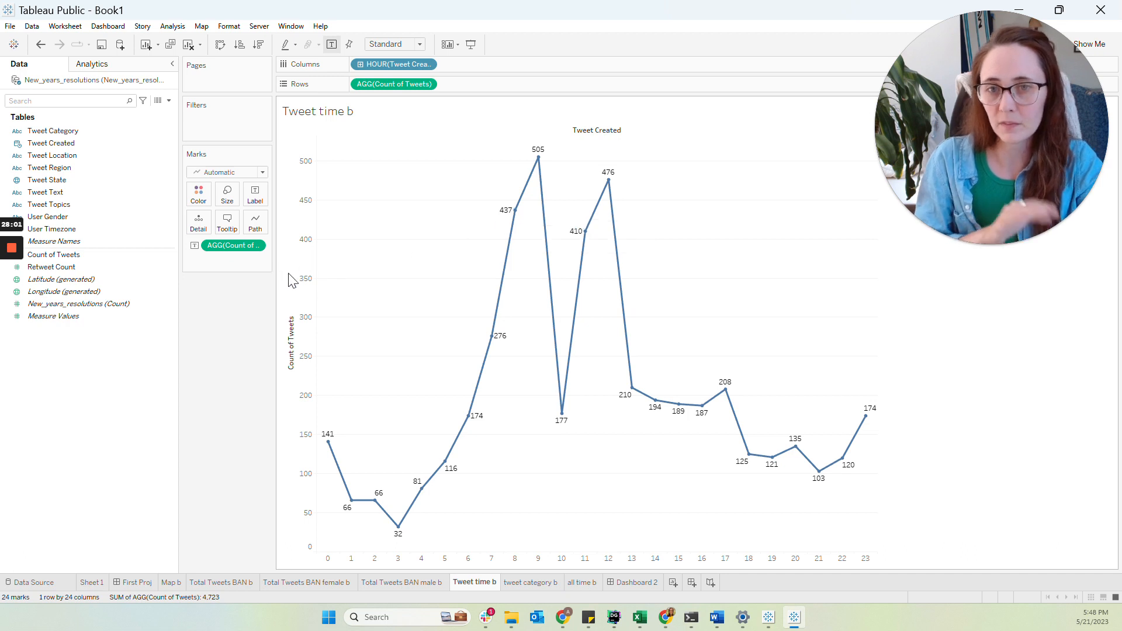
pyautogui.click(254, 199)
pyautogui.click(283, 329)
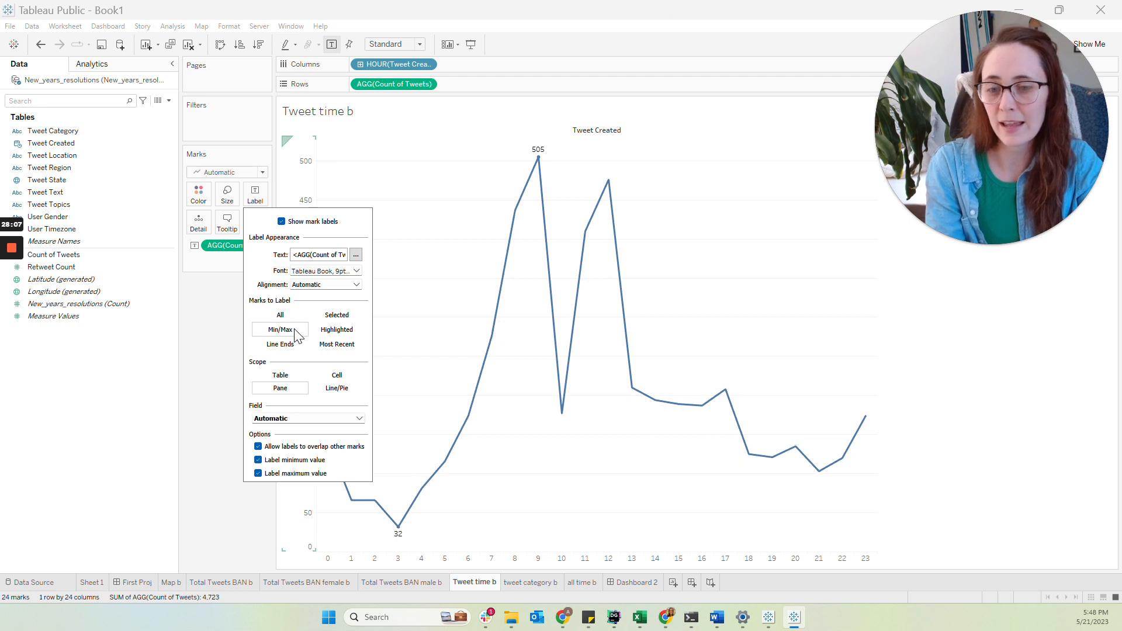
# - Hide the Count of Tweets axis header on the Tweet time b sheet
pyautogui.click(448, 295)
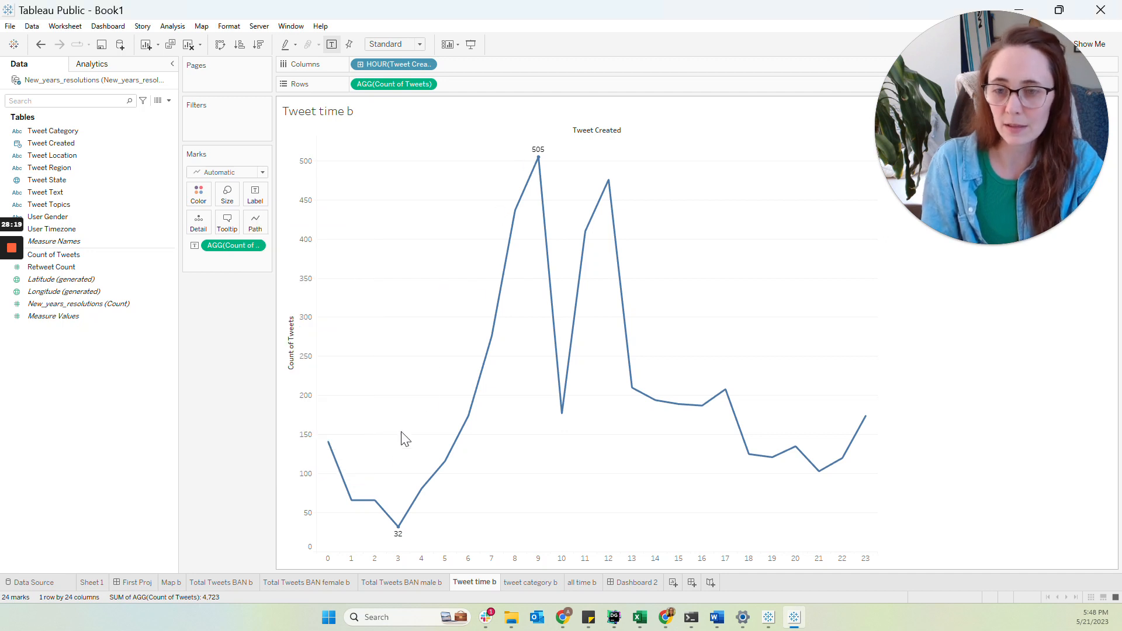
pyautogui.rightClick(291, 304)
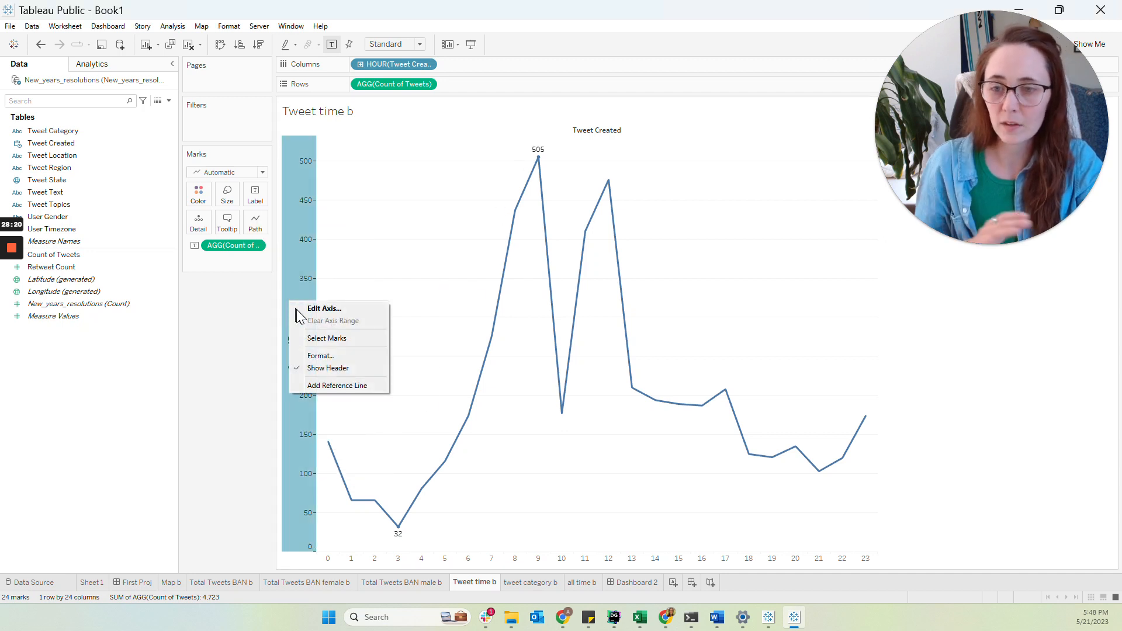
pyautogui.click(333, 369)
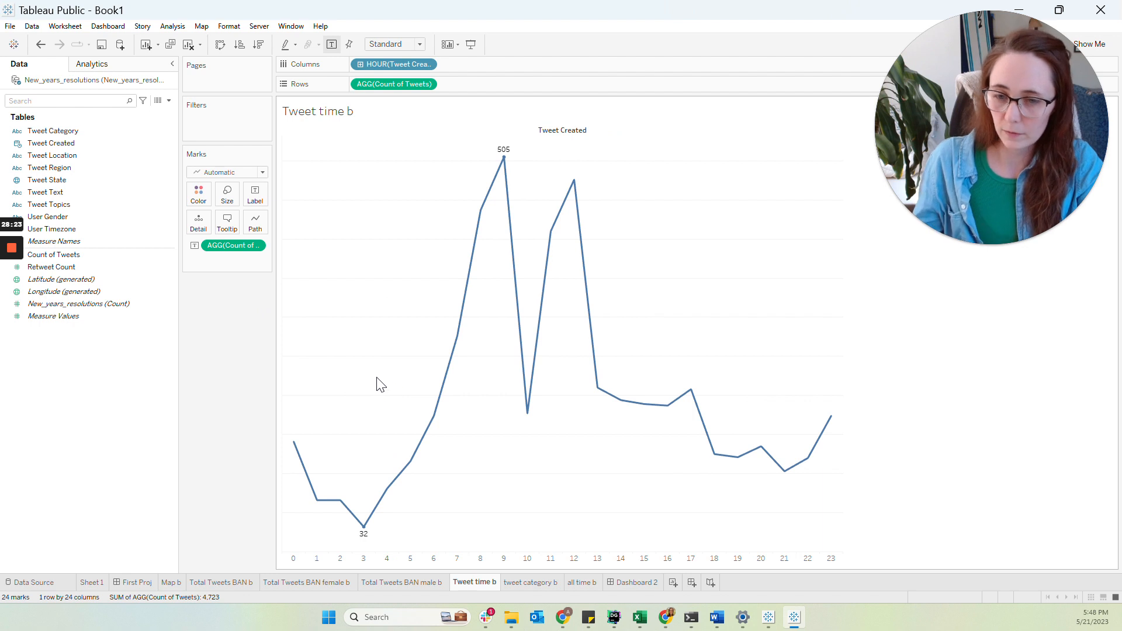
# - Try the 12-Hour date format on the Tweet time b hour labels, then restore the Automatic format
pyautogui.rightClick(363, 559)
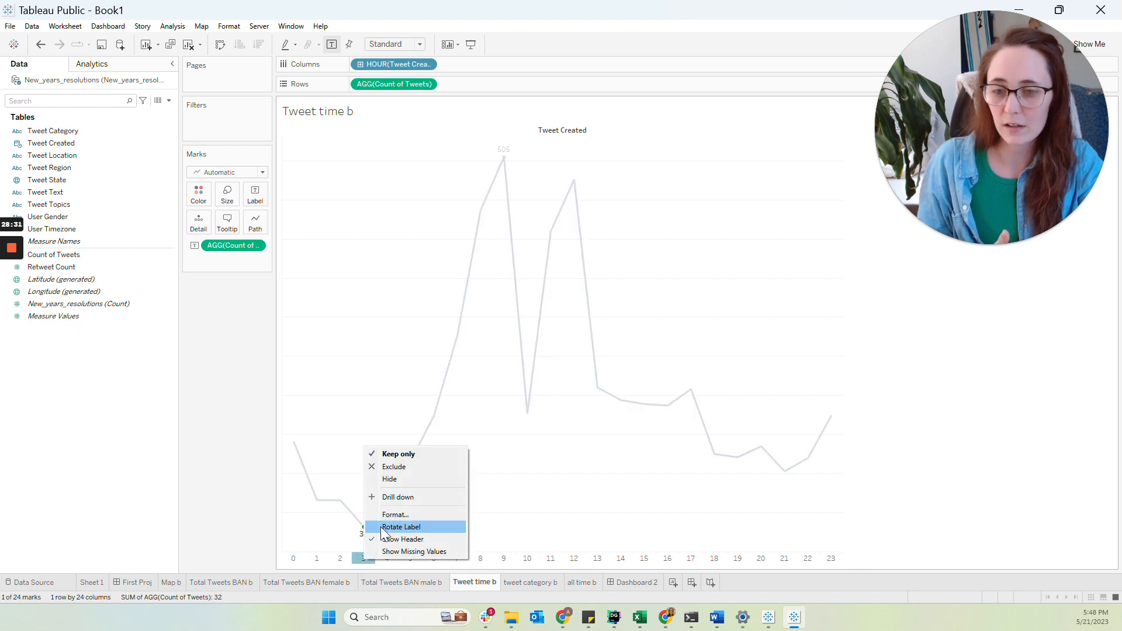
pyautogui.click(390, 515)
pyautogui.click(87, 171)
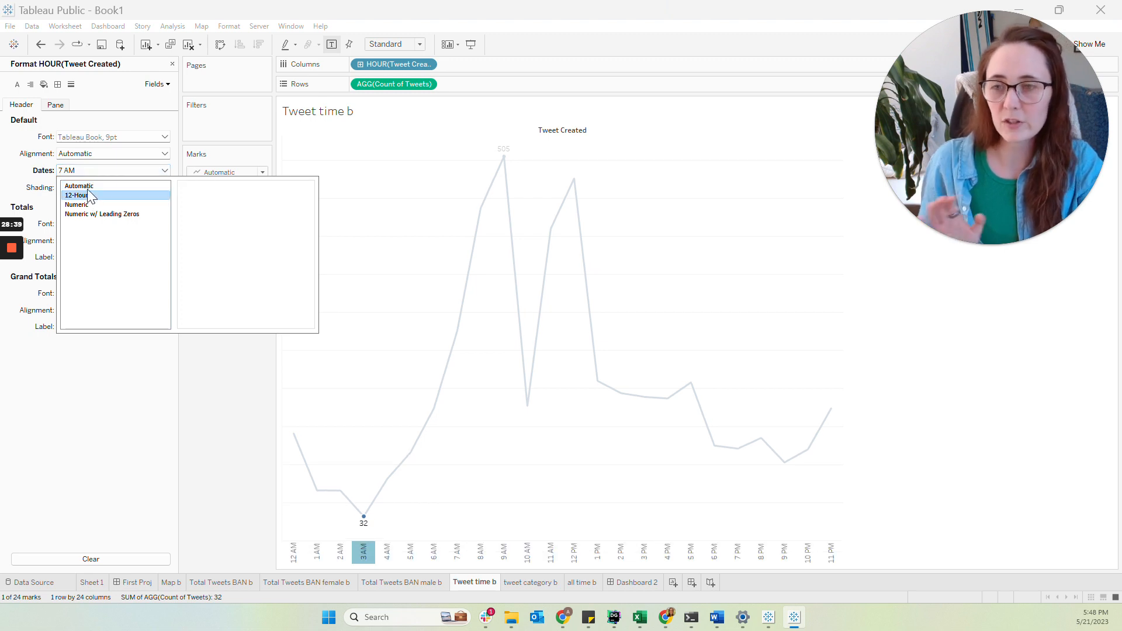
pyautogui.click(86, 187)
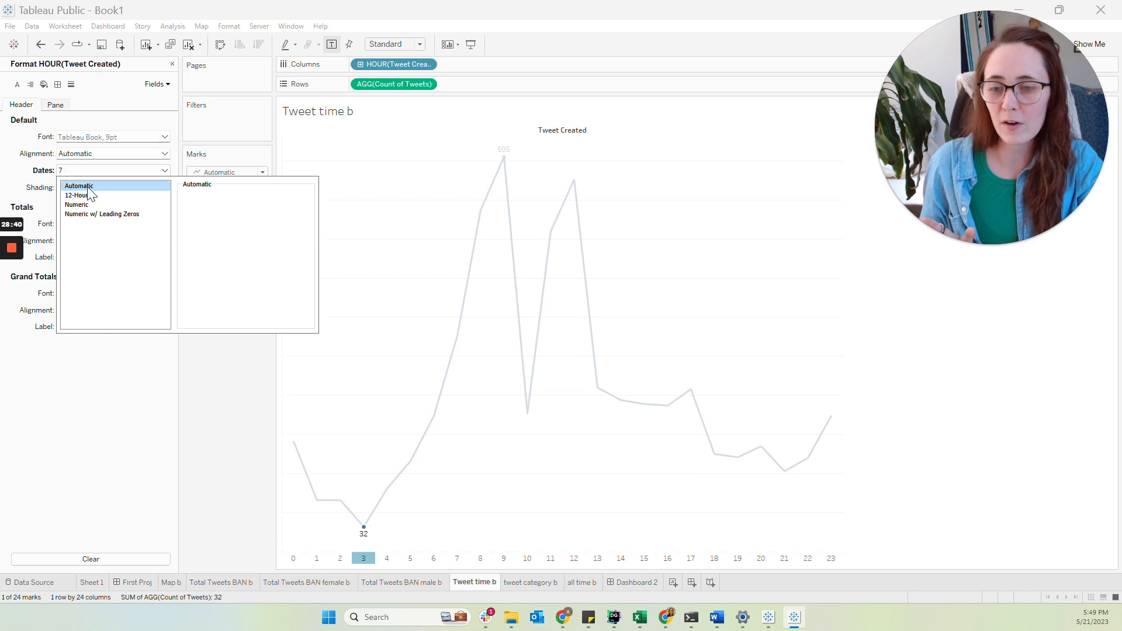
pyautogui.click(371, 401)
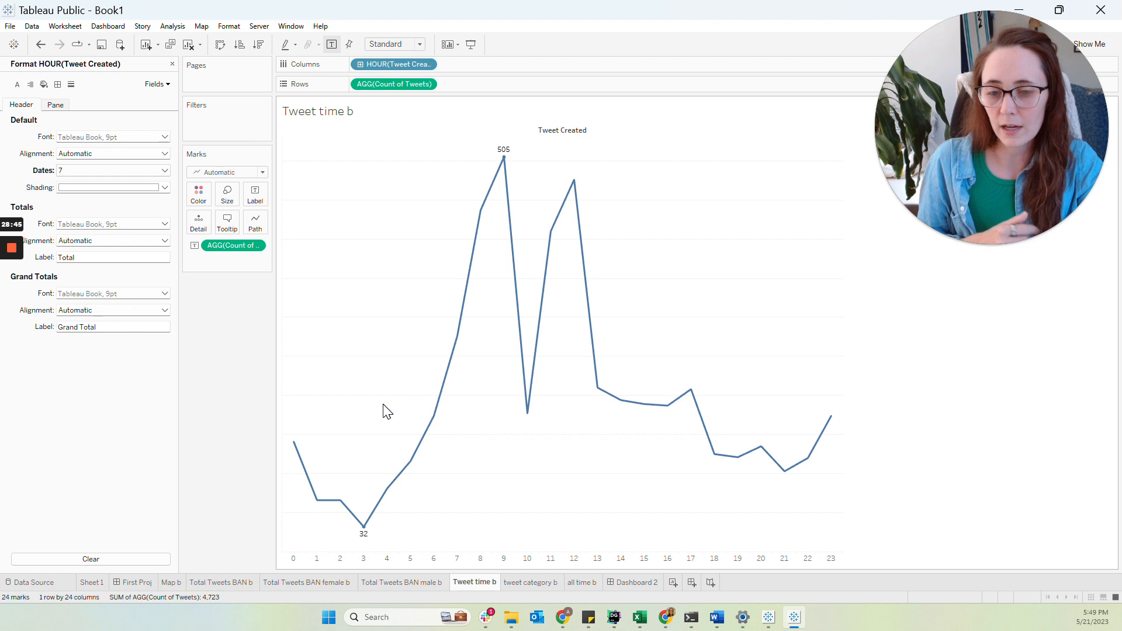
# - Return to Dashboard 2 and hide the Count of Tweets axis header on the all time b line chart
pyautogui.click(631, 583)
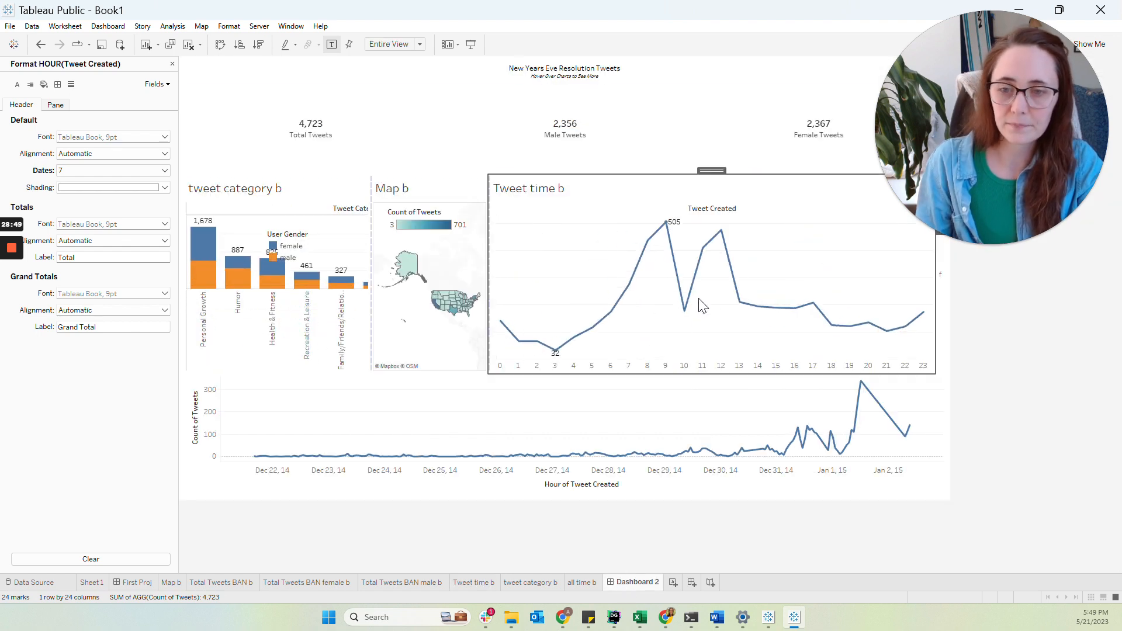
pyautogui.rightClick(192, 414)
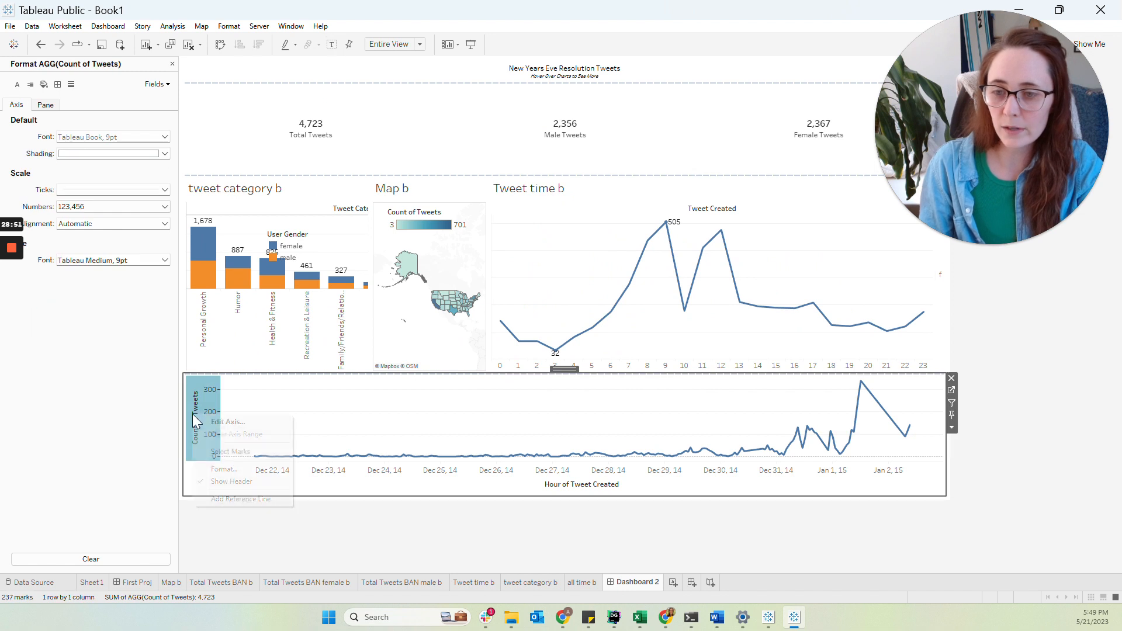
pyautogui.click(221, 484)
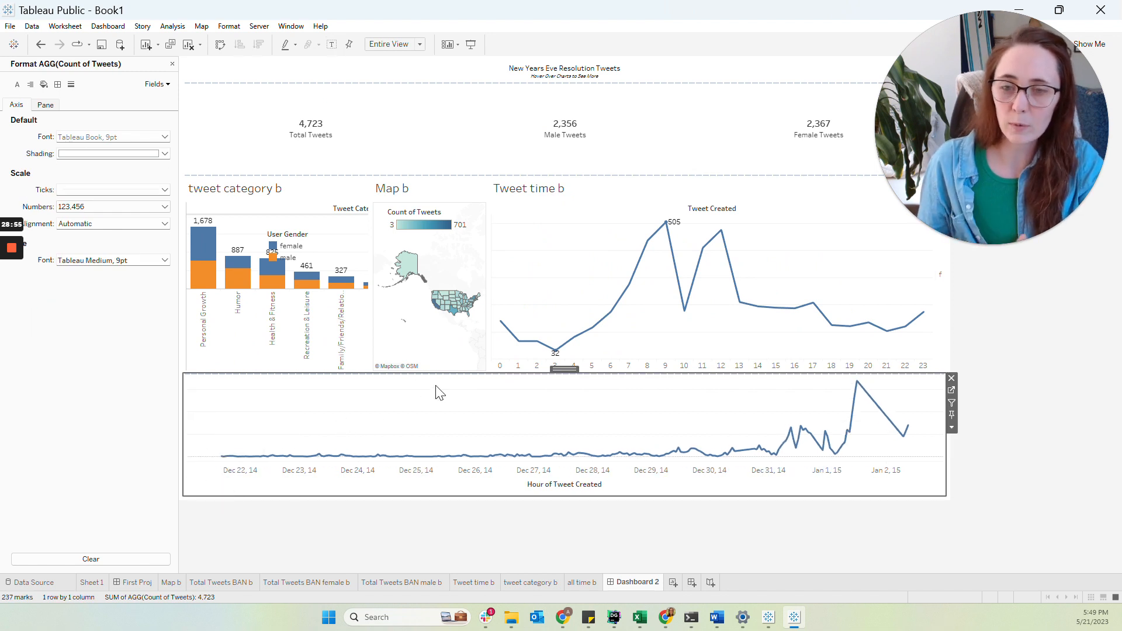
# - Make the middle chart row taller and rebalance the widths of tweet category b, Map b and Tweet time b
pyautogui.moveTo(444, 374); pyautogui.dragTo(446, 389)
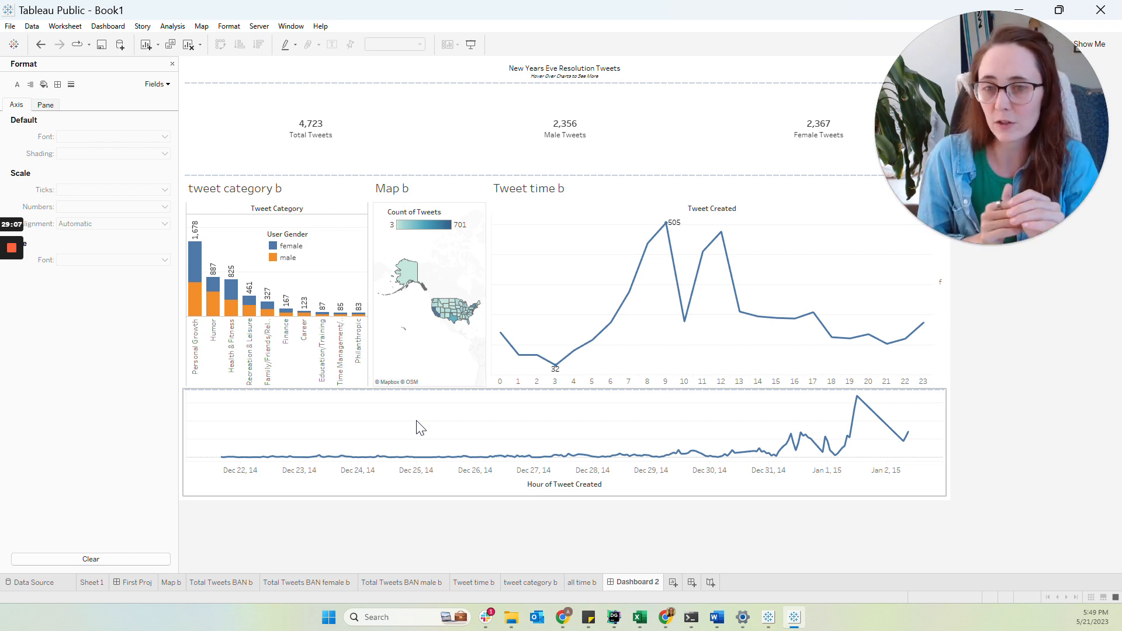
pyautogui.moveTo(492, 245); pyautogui.dragTo(656, 267)
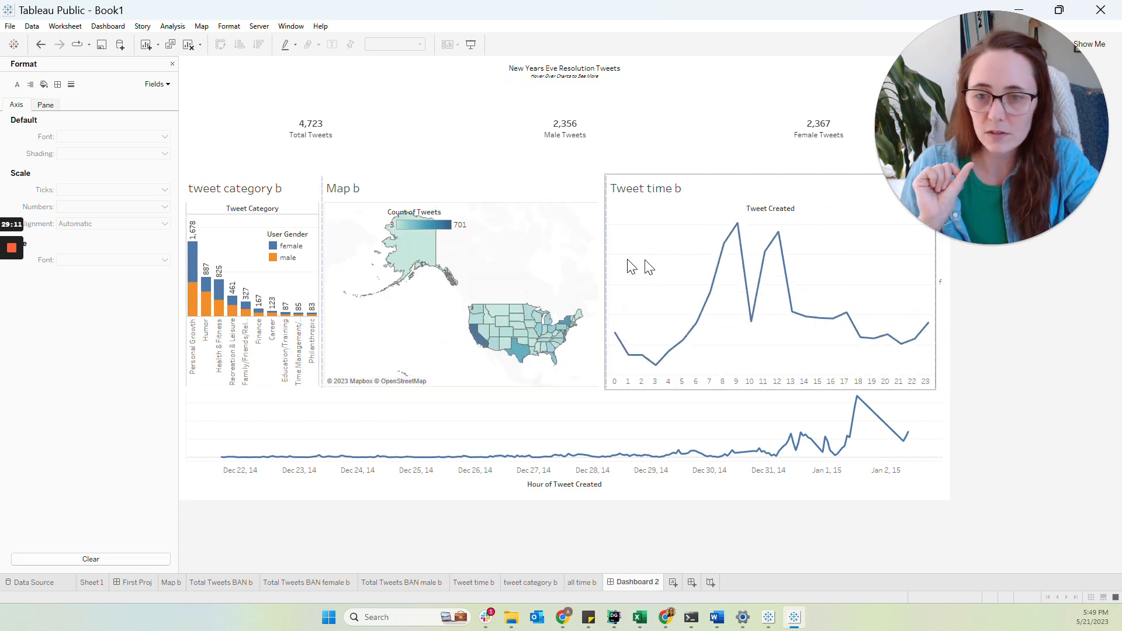
pyautogui.moveTo(320, 278); pyautogui.dragTo(433, 279)
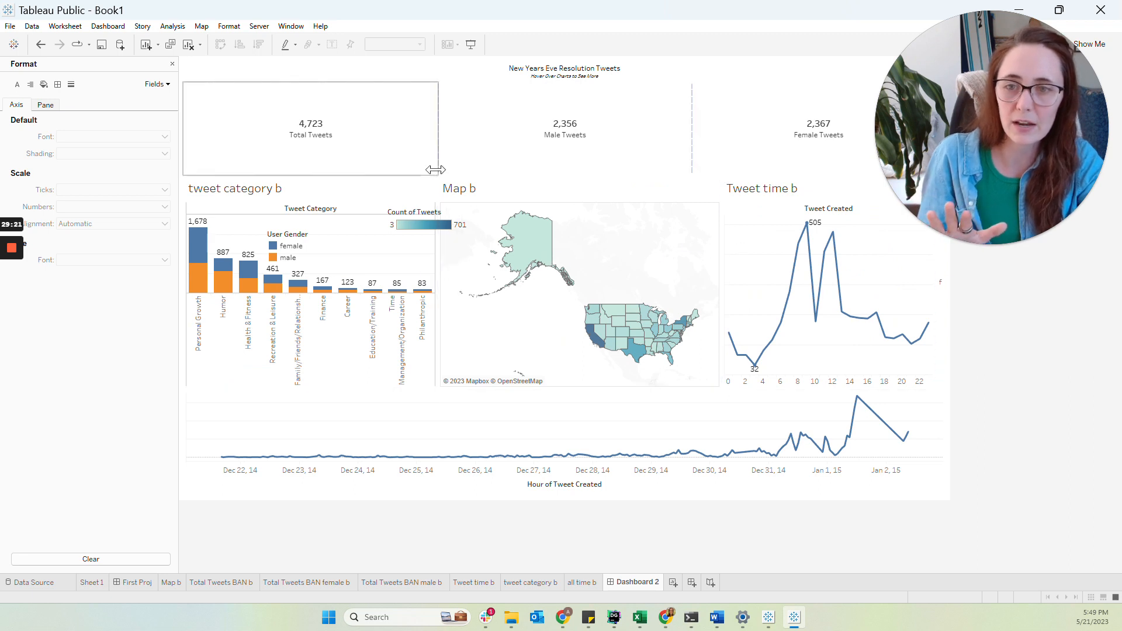
pyautogui.click(40, 44)
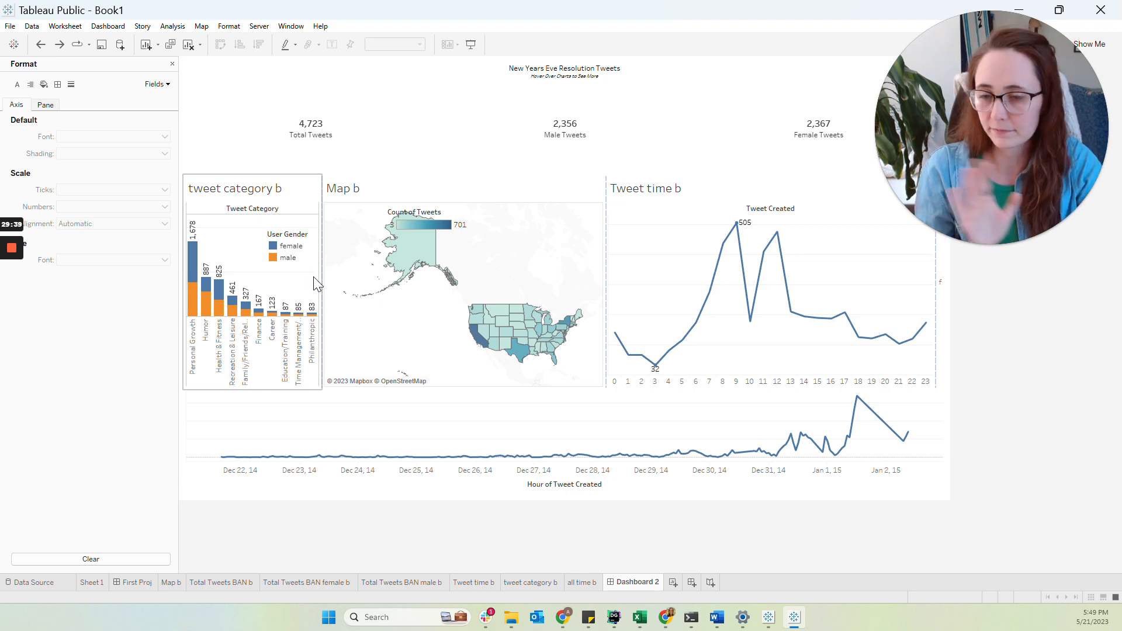
pyautogui.moveTo(321, 275); pyautogui.dragTo(433, 281)
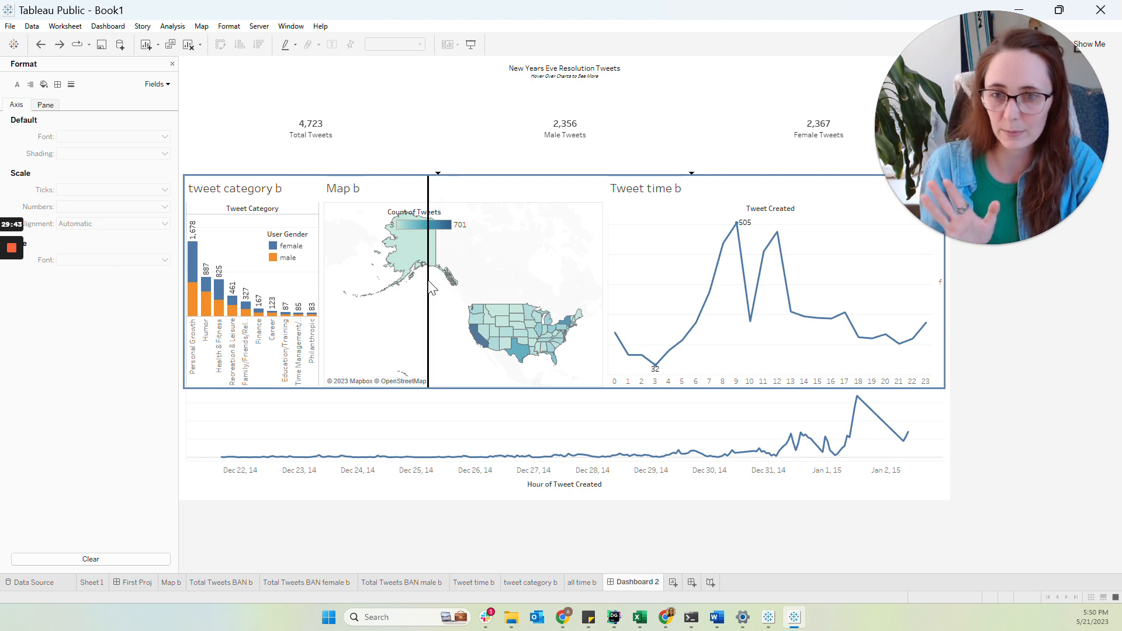
# - Move the Count of Tweets legend beside Alaska on Map b and delete the stray text object beside Tweet time b
pyautogui.click(431, 216)
pyautogui.moveTo(421, 211); pyautogui.dragTo(630, 217)
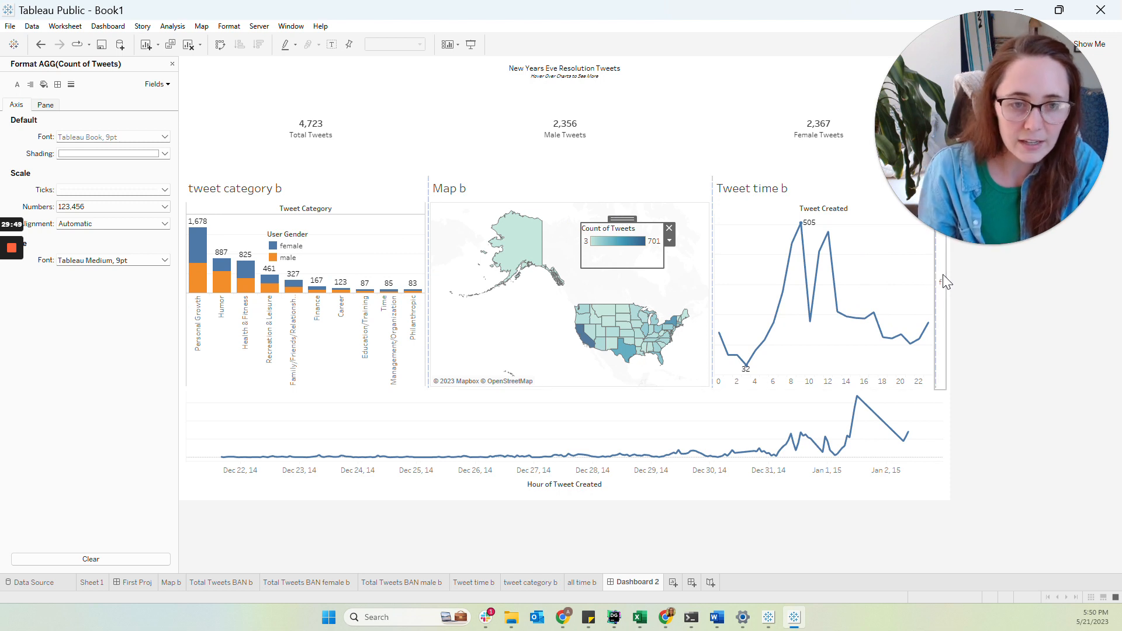
pyautogui.click(941, 269)
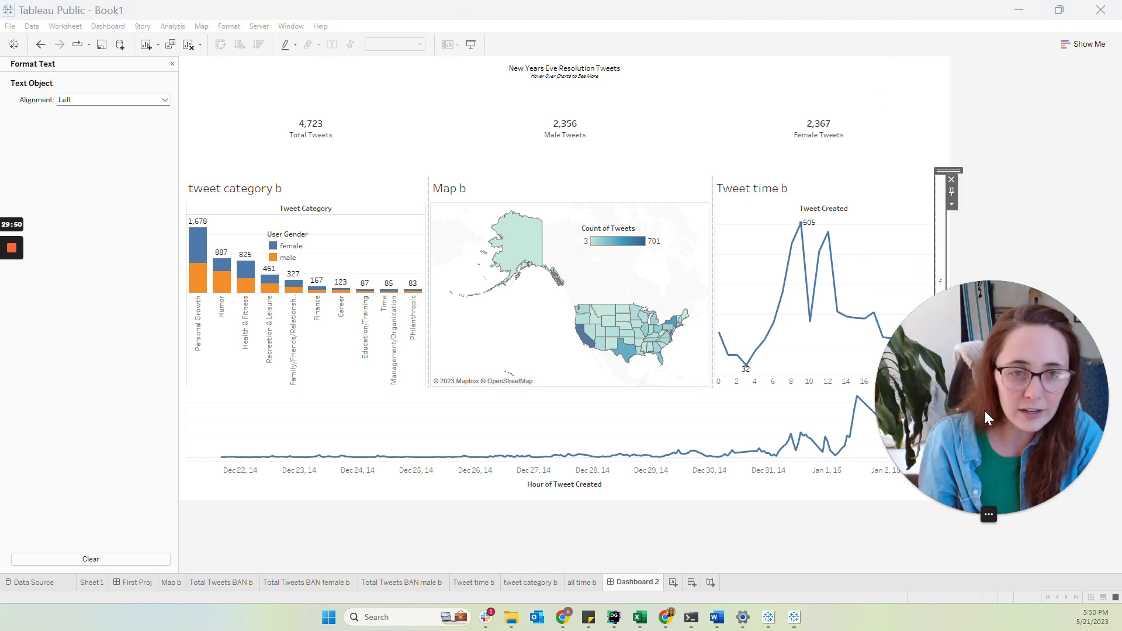
pyautogui.click(951, 179)
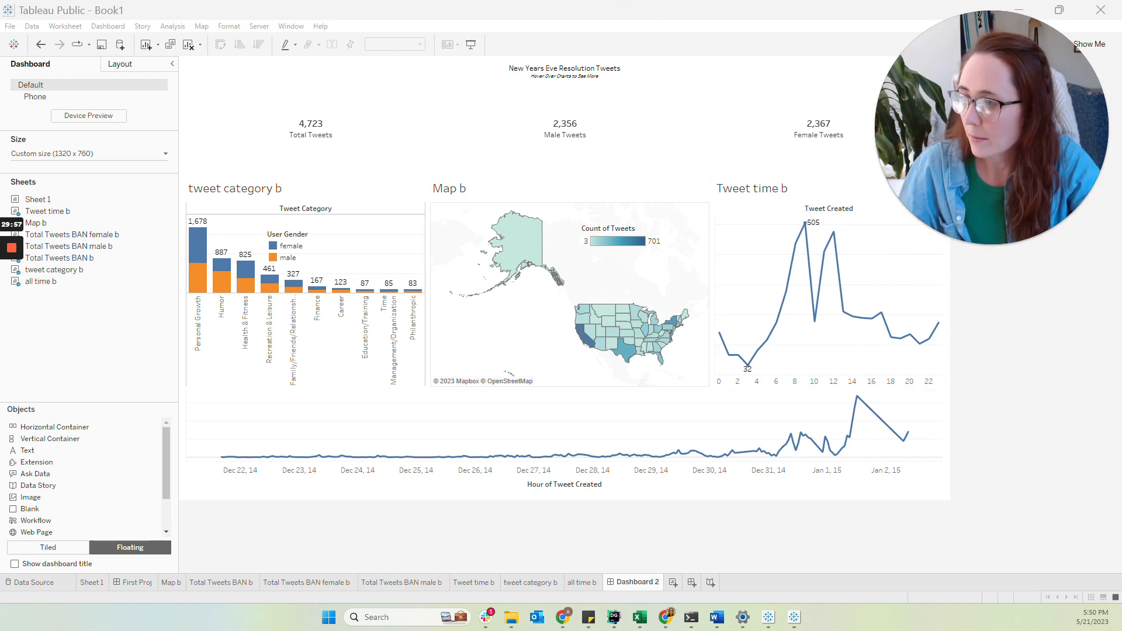
# - Select the vertical container that encloses the title, totals and charts, and show its layout settings
pyautogui.moveTo(766, 171)
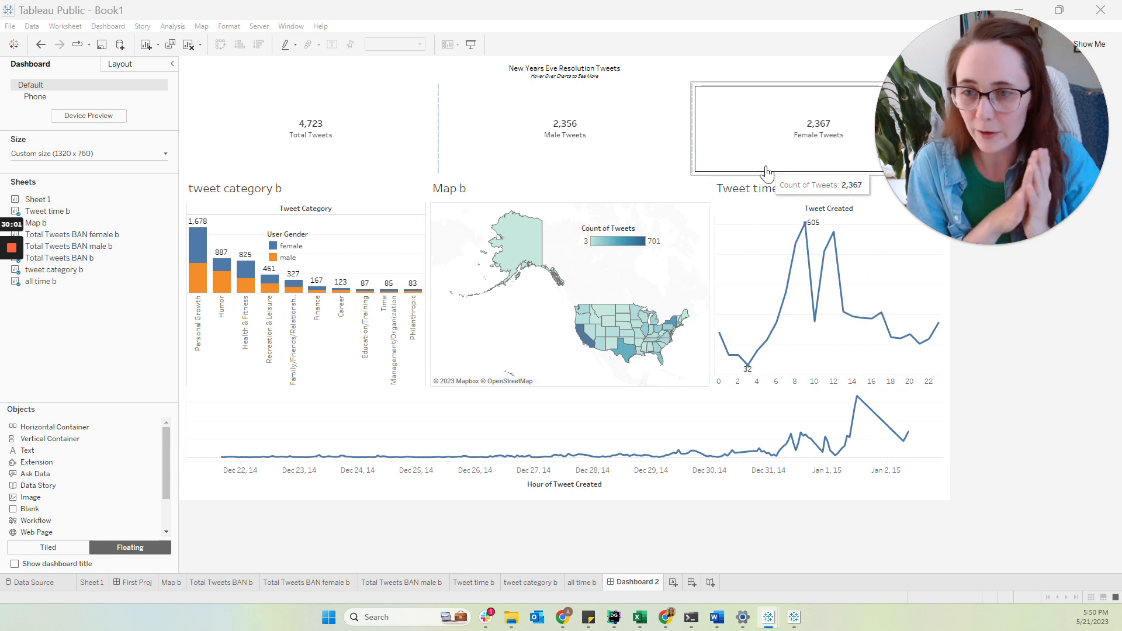
pyautogui.moveTo(687, 160)
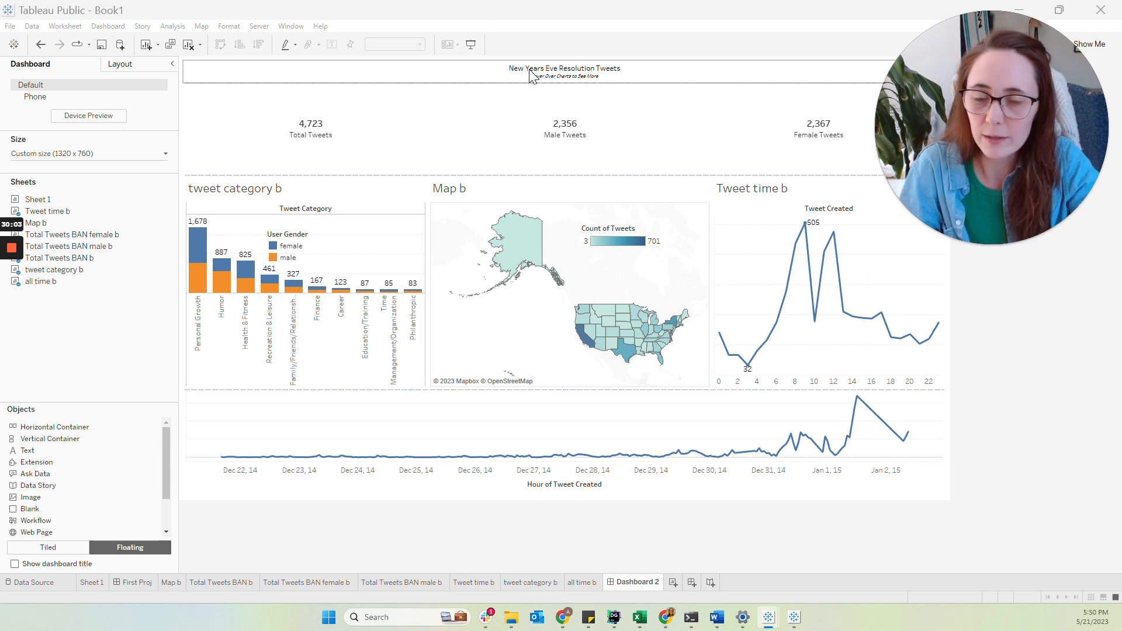
pyautogui.click(564, 68)
pyautogui.moveTo(599, 119)
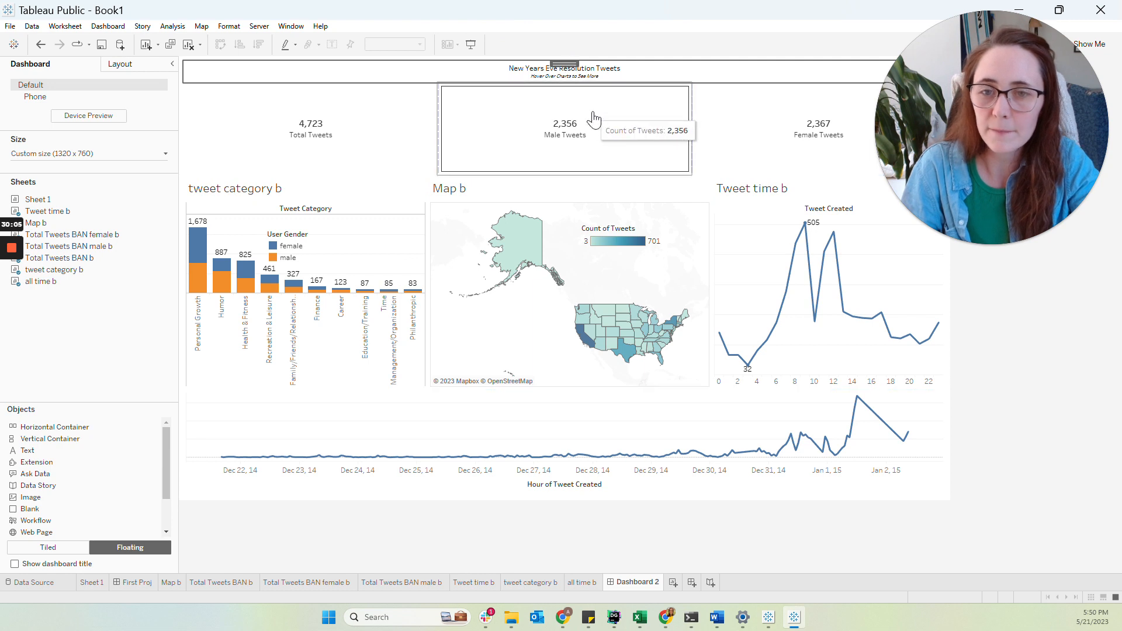
pyautogui.click(596, 118)
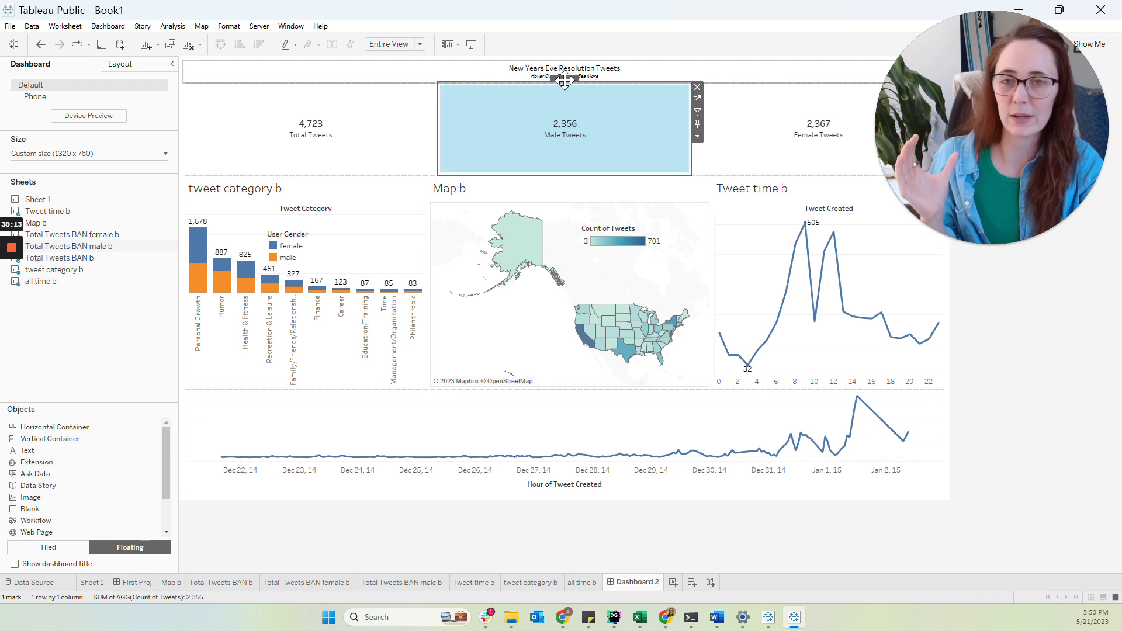
pyautogui.doubleClick(565, 79)
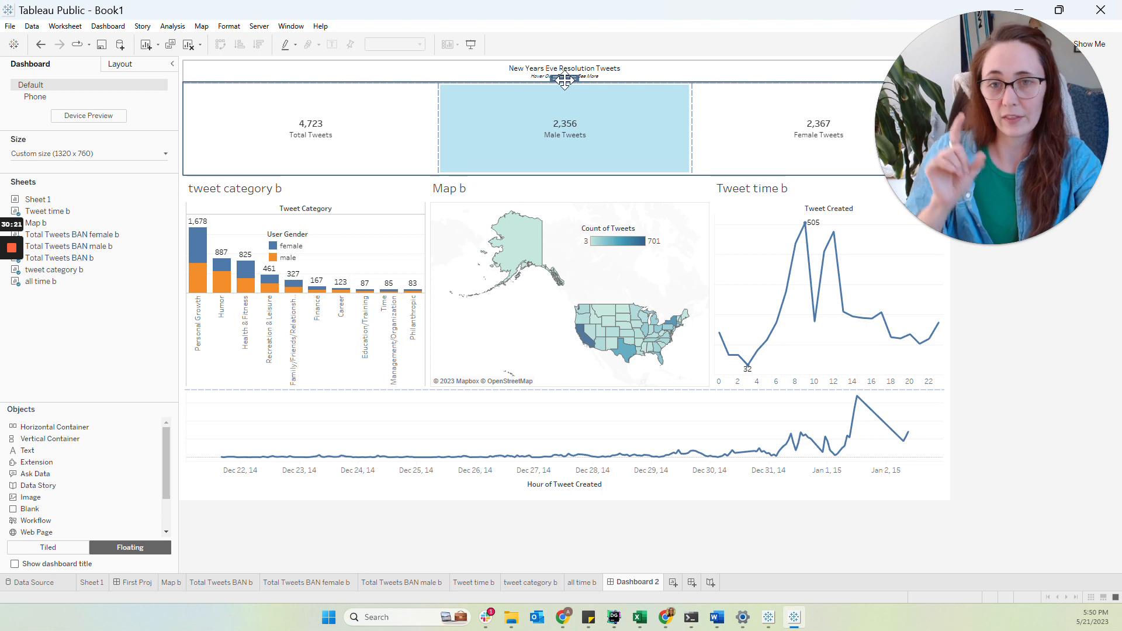
pyautogui.doubleClick(565, 79)
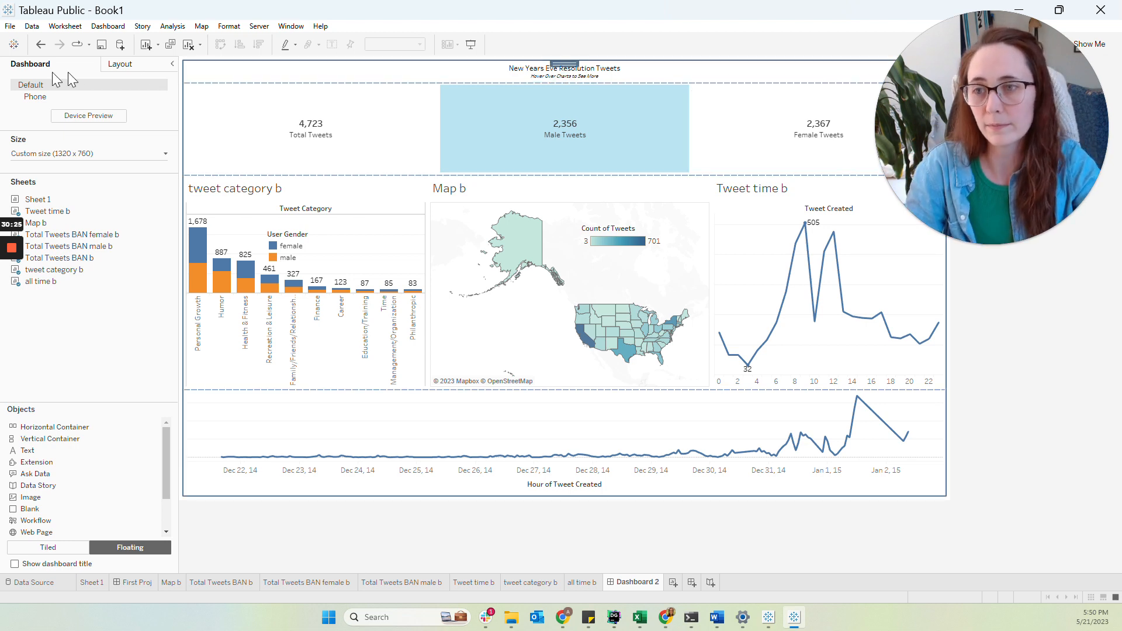
pyautogui.click(153, 68)
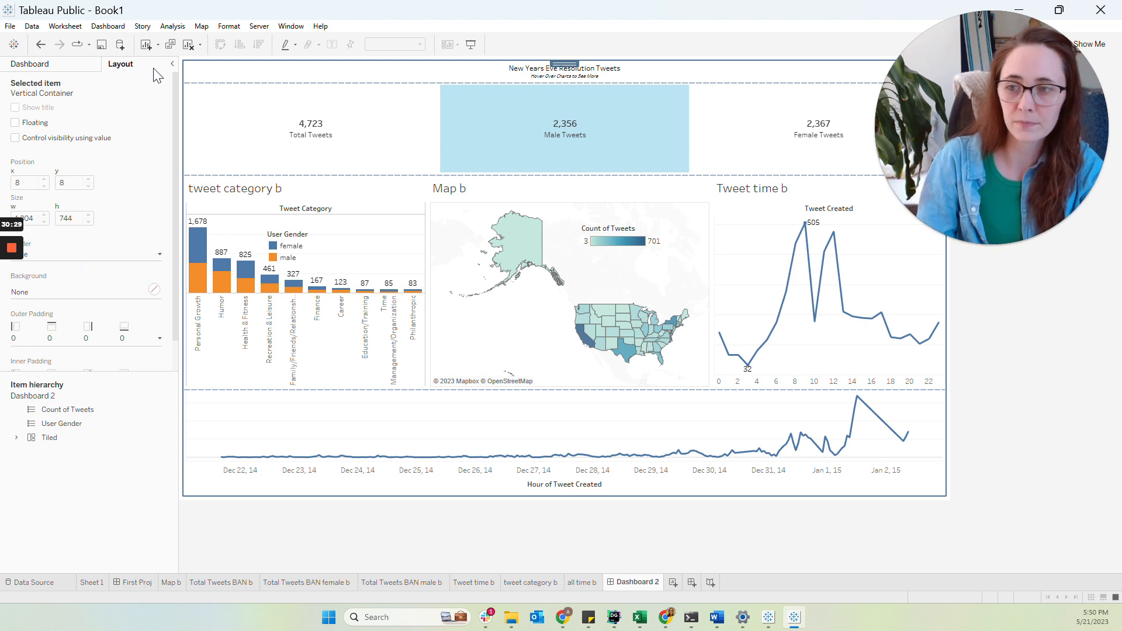
# - Try to give the selected vertical container a black or dark grey background
pyautogui.click(154, 290)
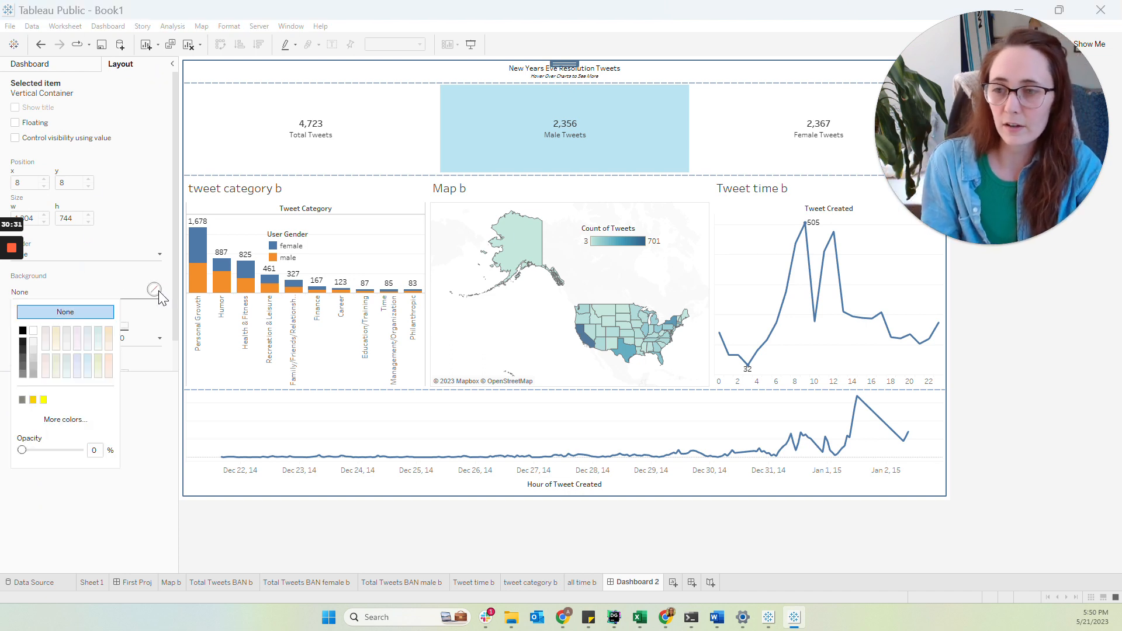
pyautogui.click(24, 331)
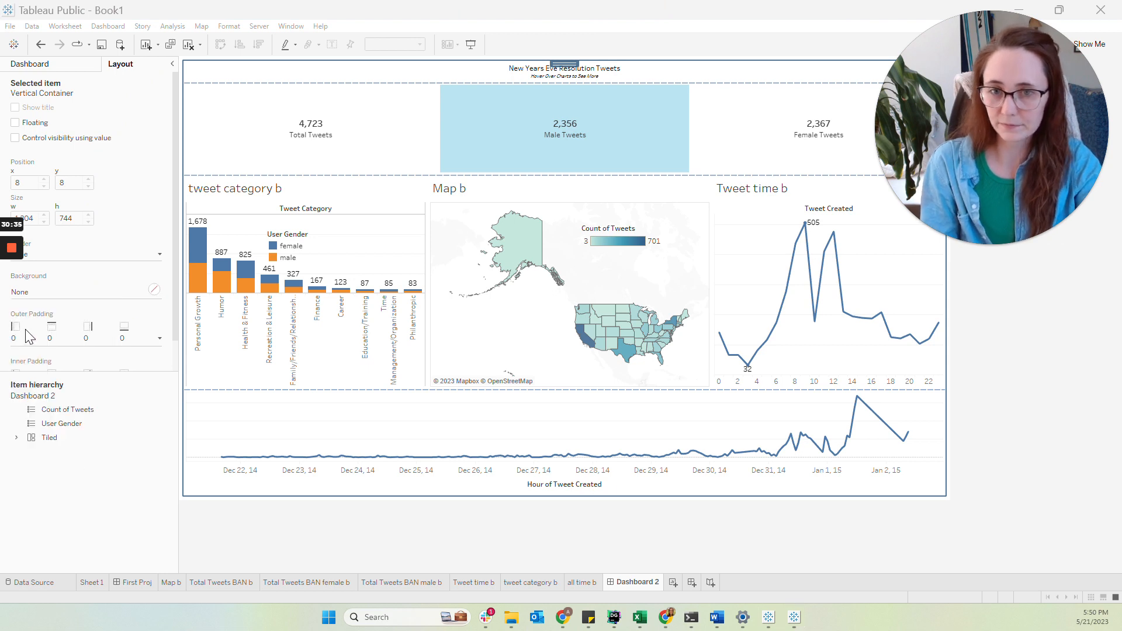
pyautogui.click(85, 291)
pyautogui.click(86, 291)
pyautogui.click(47, 291)
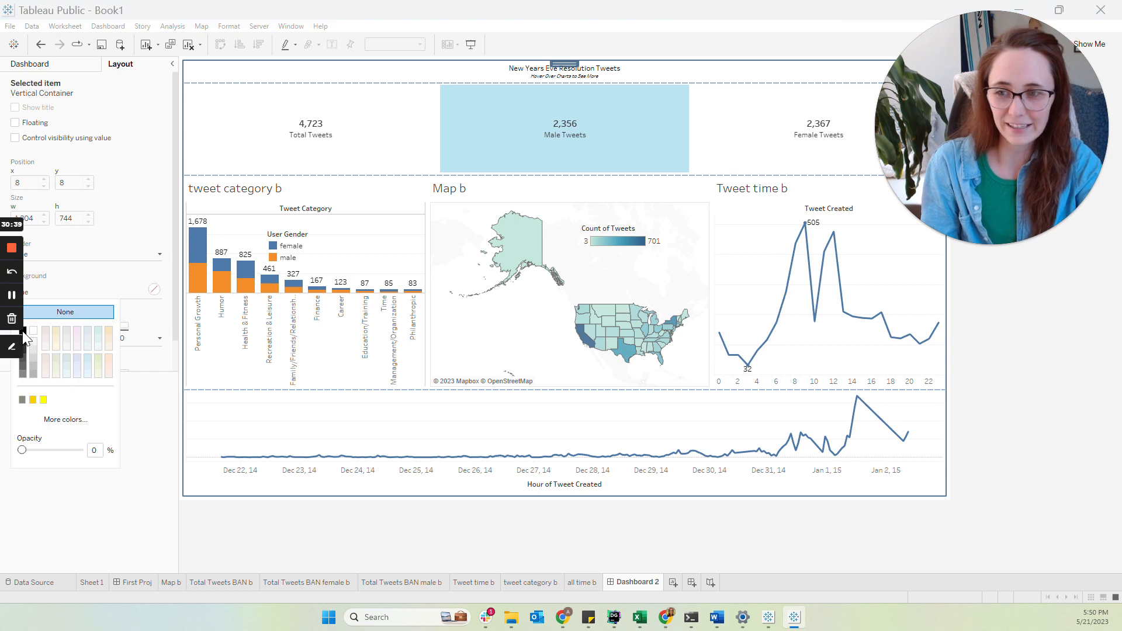
pyautogui.click(24, 330)
pyautogui.click(147, 283)
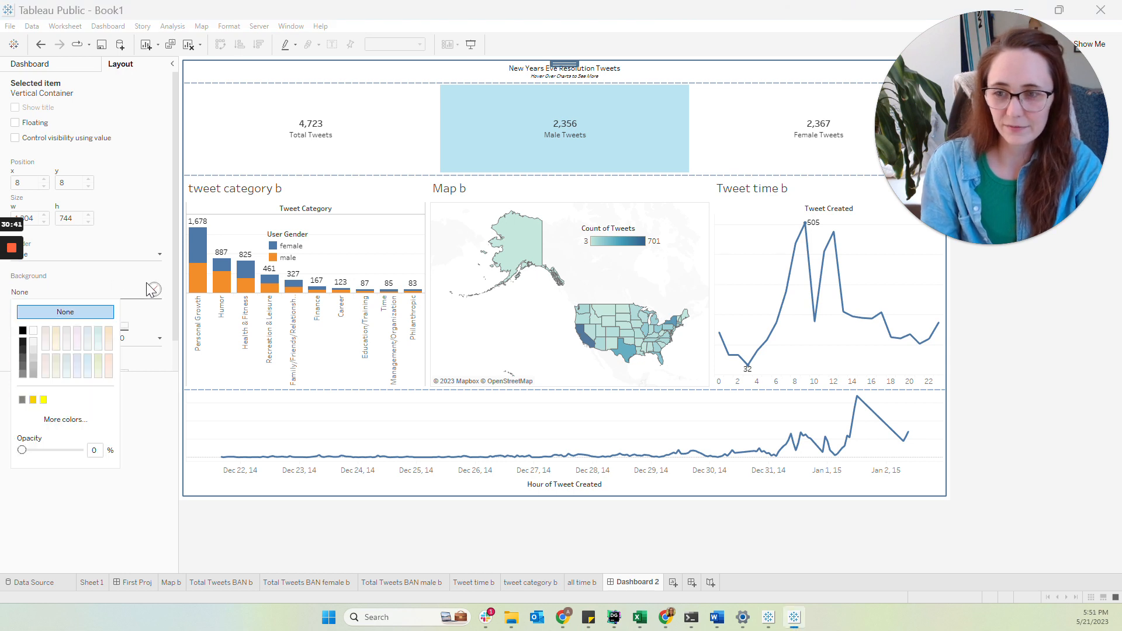
pyautogui.click(23, 331)
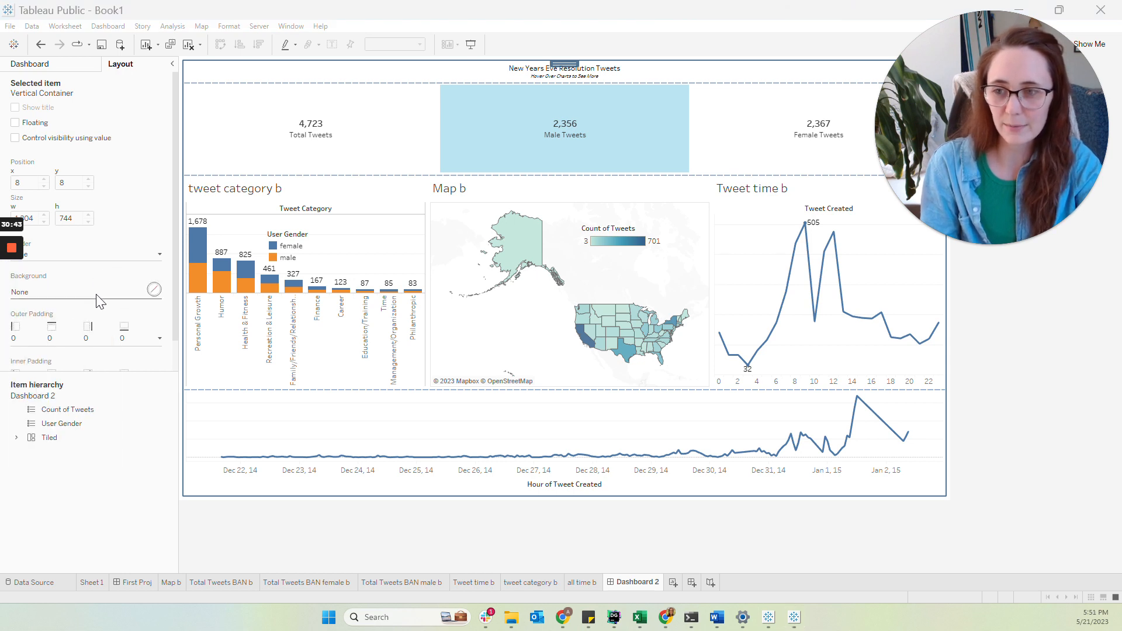
pyautogui.click(111, 295)
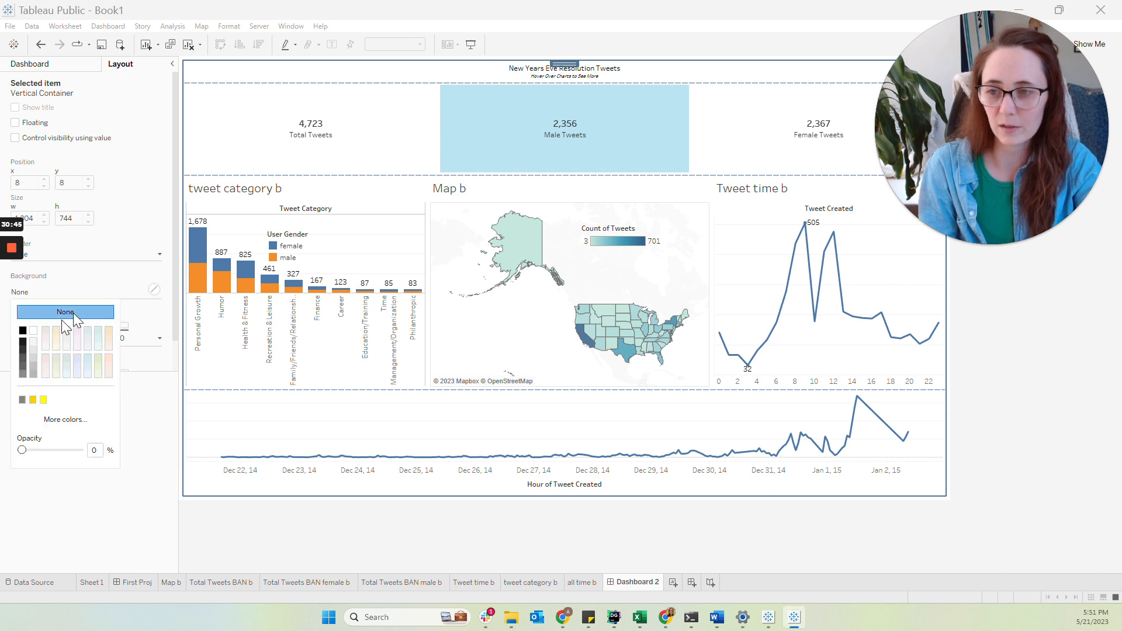
pyautogui.click(21, 371)
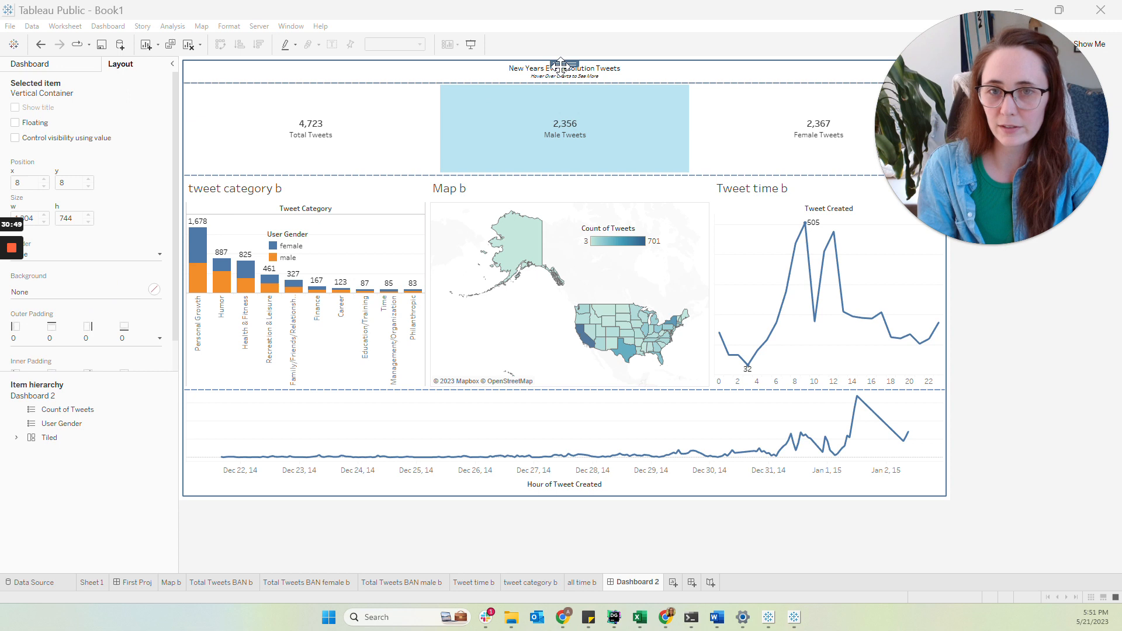
# - Select the horizontal container enclosing the whole dashboard and set its background to black at 100% opacity
pyautogui.click(416, 171)
pyautogui.click(137, 292)
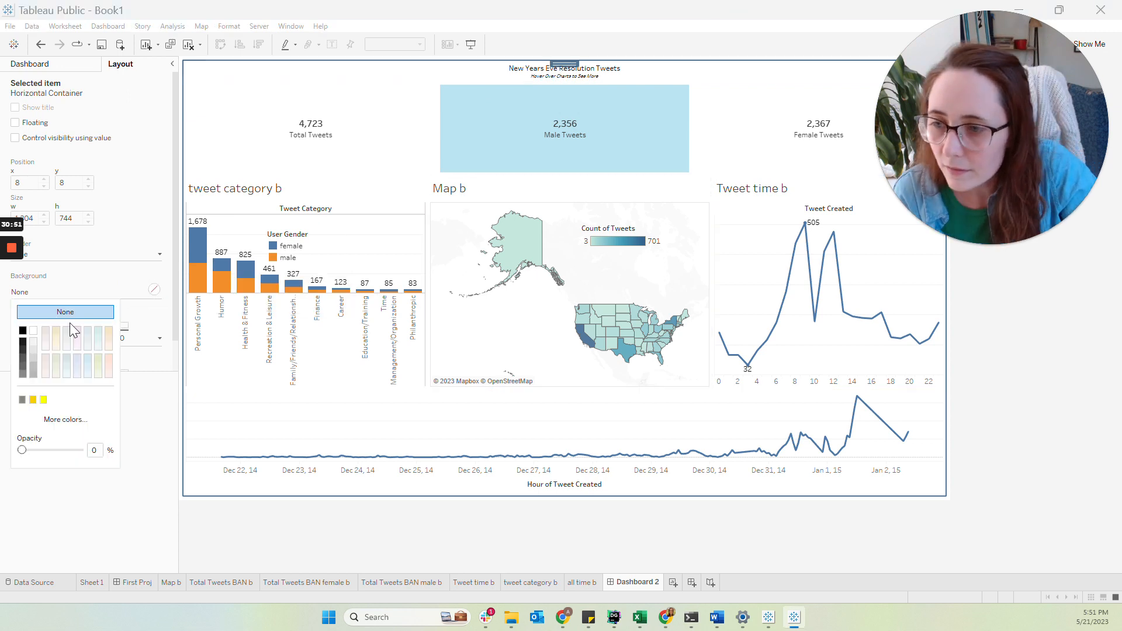
pyautogui.click(23, 329)
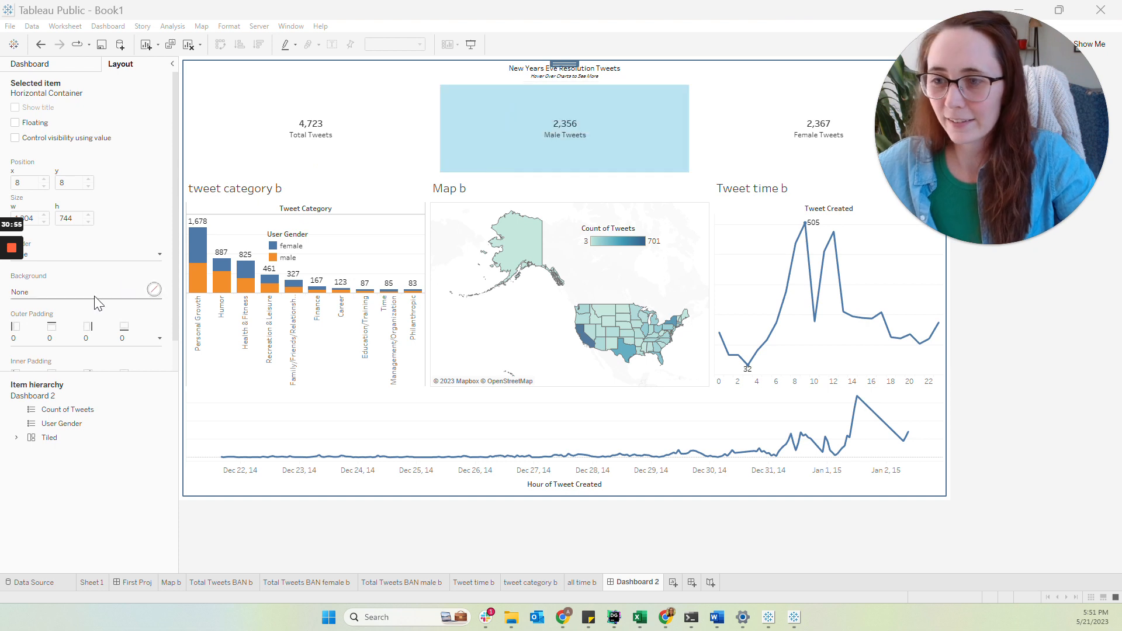
pyautogui.moveTo(8, 301)
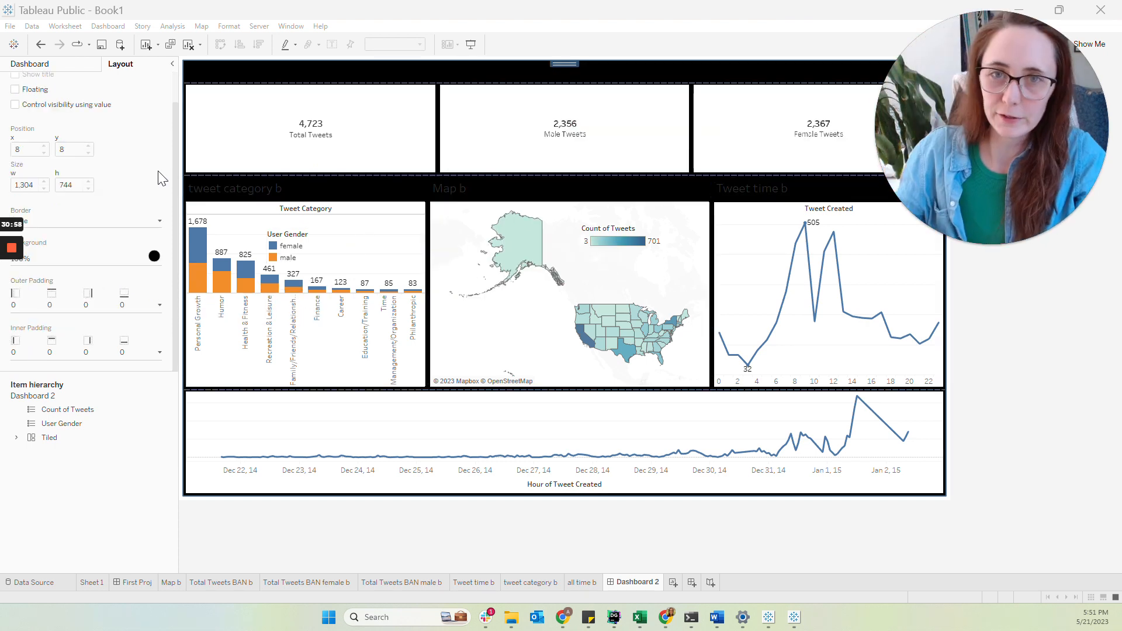
# - Open the formatting options of the Total Tweets sheet and review its row font, alignment, shading, border and line settings
pyautogui.moveTo(402, 113)
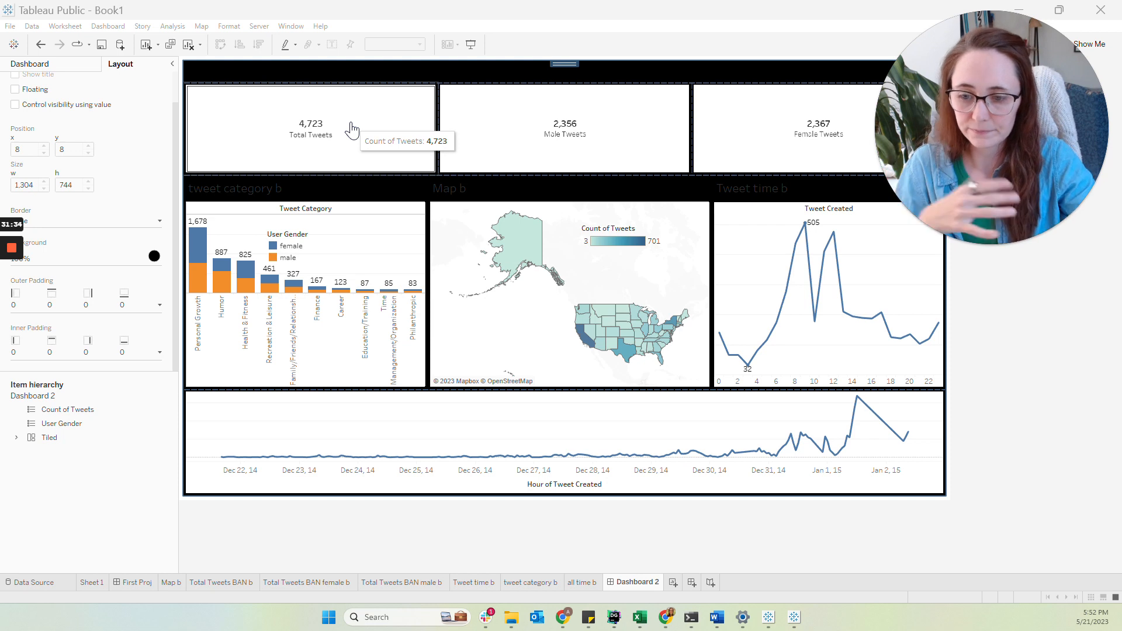
pyautogui.rightClick(380, 120)
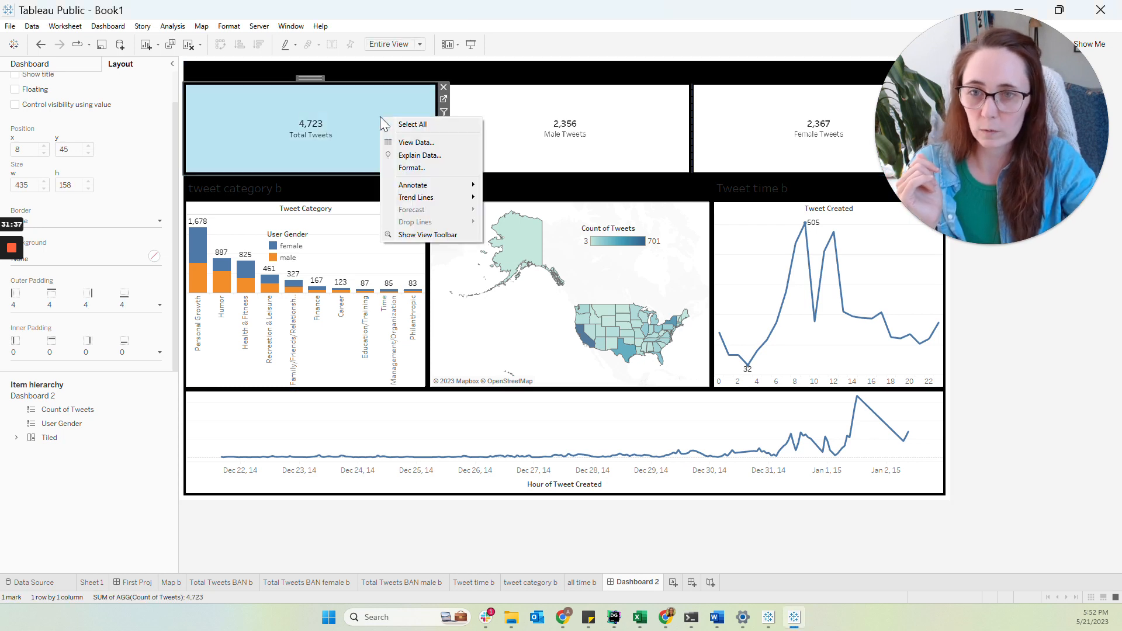
pyautogui.click(406, 173)
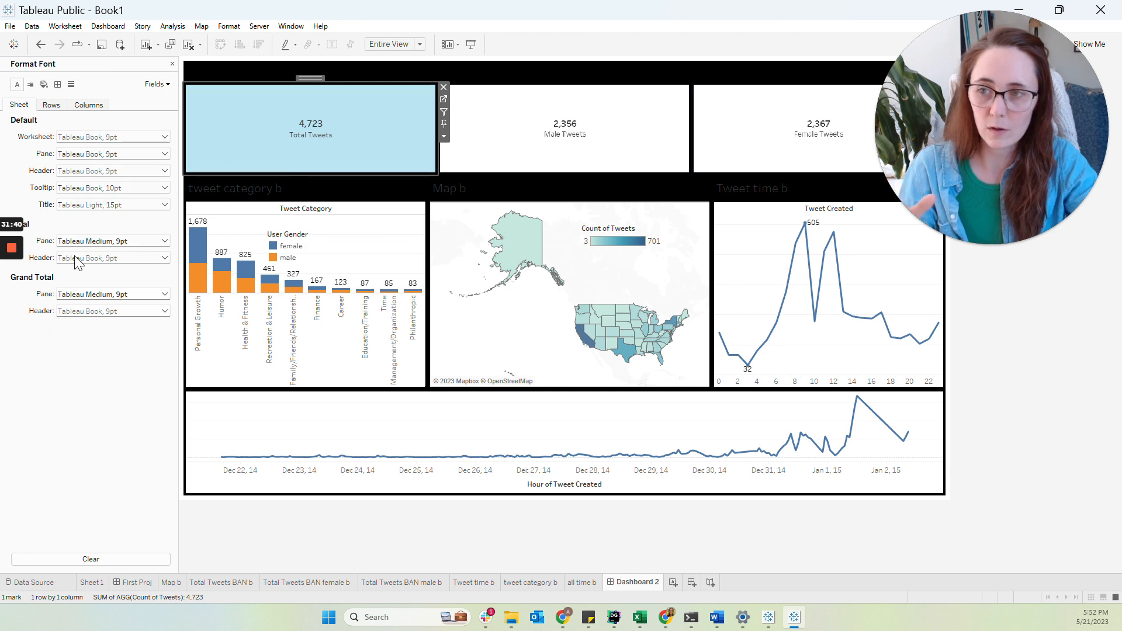
pyautogui.click(49, 106)
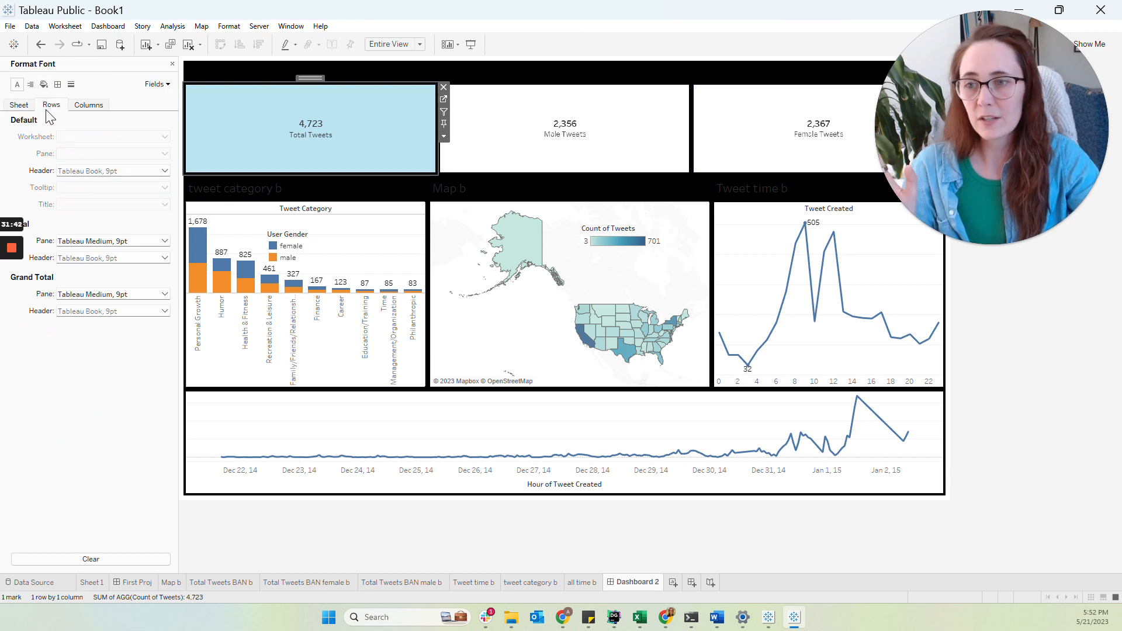
pyautogui.click(31, 85)
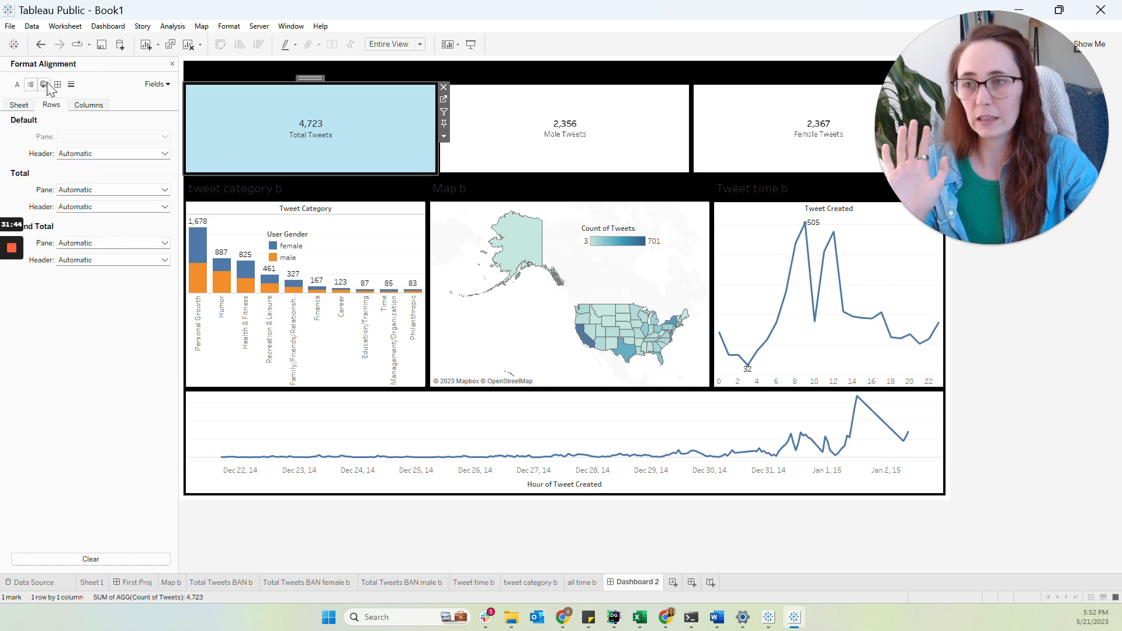
pyautogui.click(45, 85)
pyautogui.click(58, 85)
pyautogui.click(71, 85)
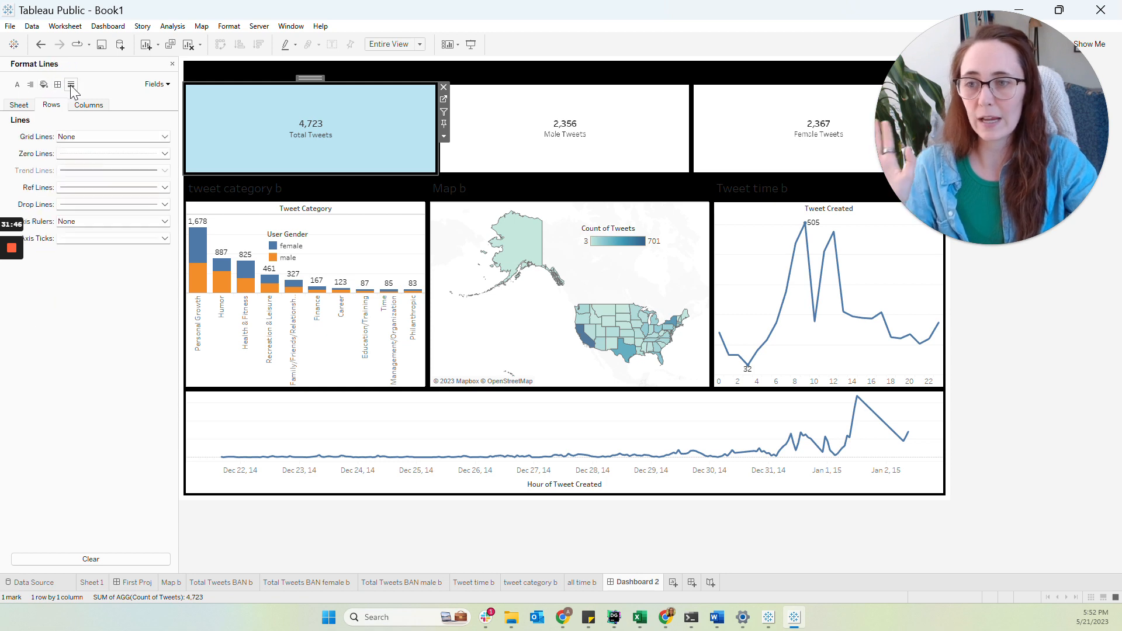
# - Set the default worksheet shading of the Total Tweets sheet to None for the whole sheet
pyautogui.click(43, 89)
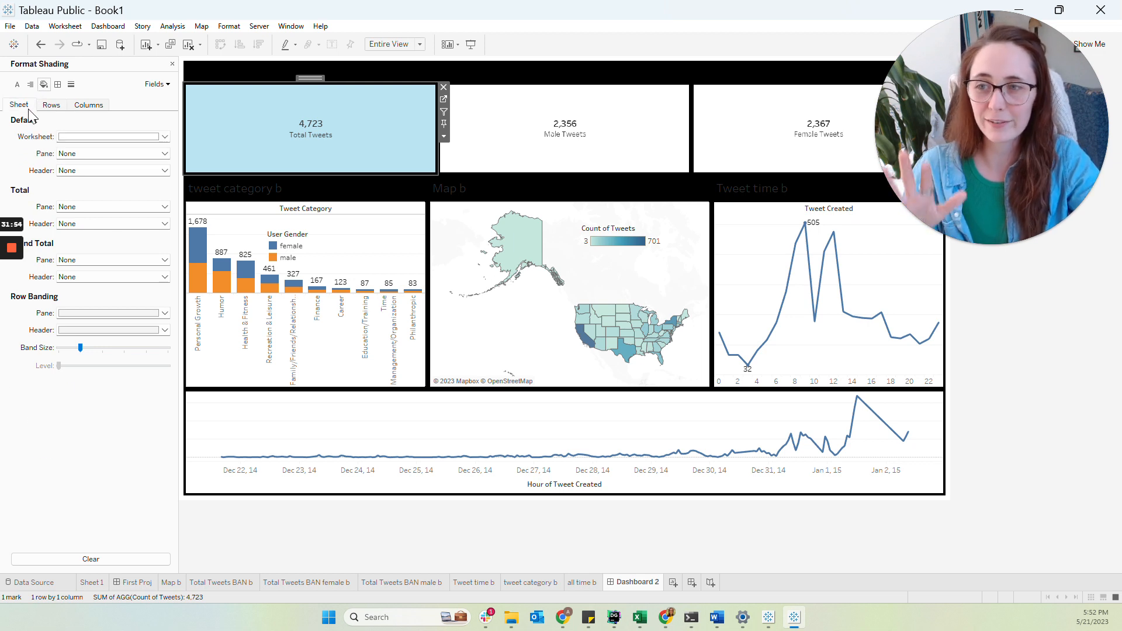
pyautogui.click(28, 109)
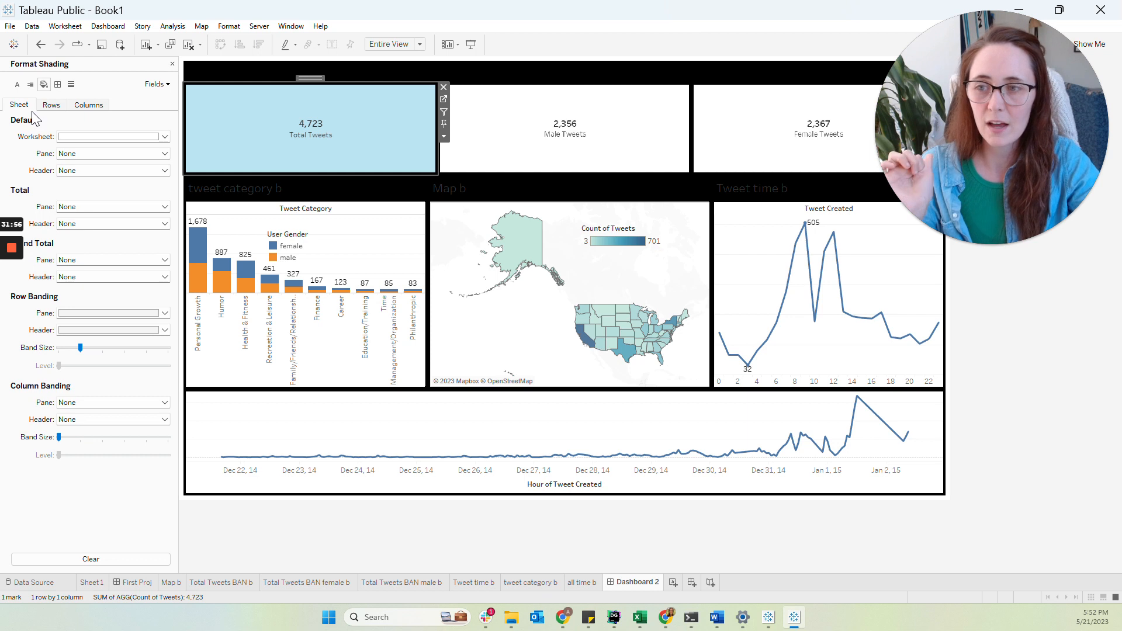
pyautogui.click(82, 137)
pyautogui.click(88, 153)
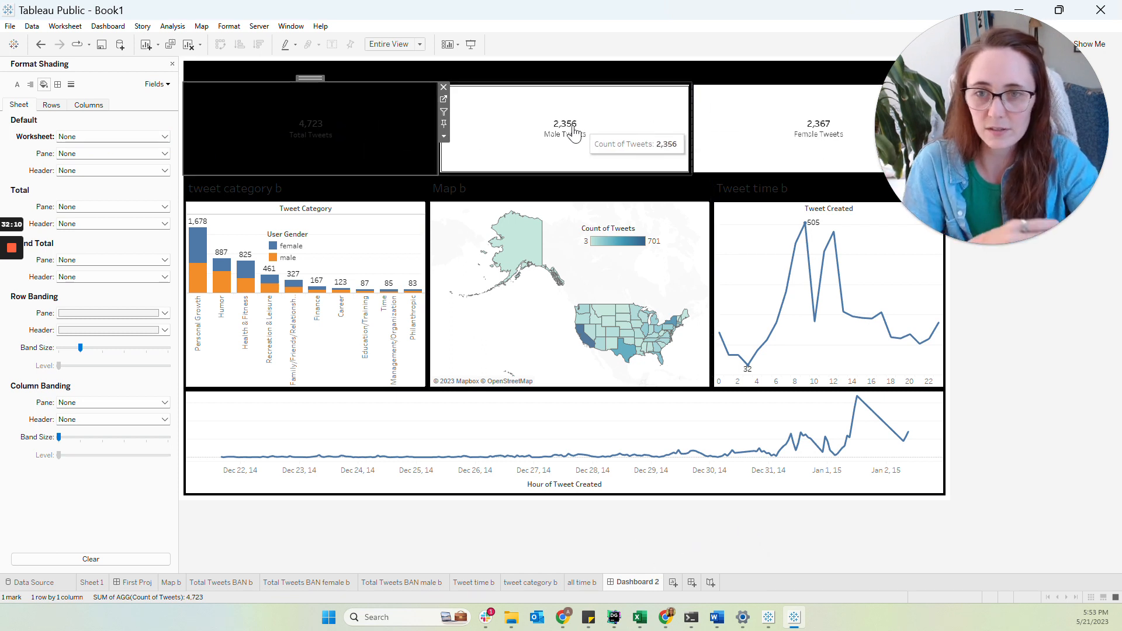
# - Set the default worksheet shading of the Male Tweets total to None
pyautogui.click(539, 136)
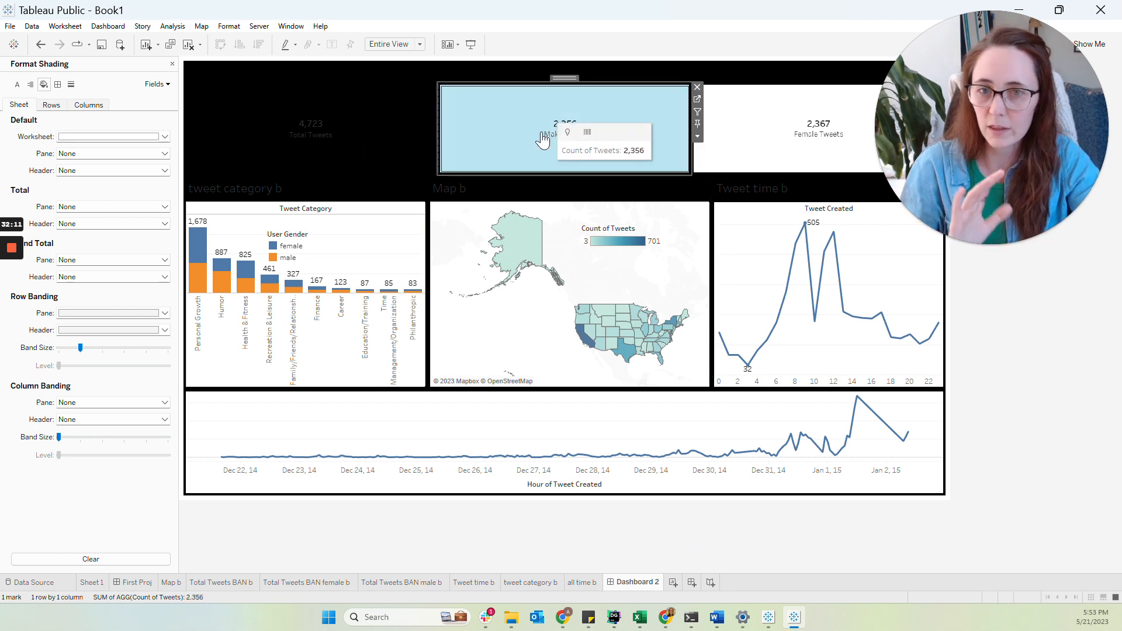
pyautogui.click(88, 153)
pyautogui.click(87, 156)
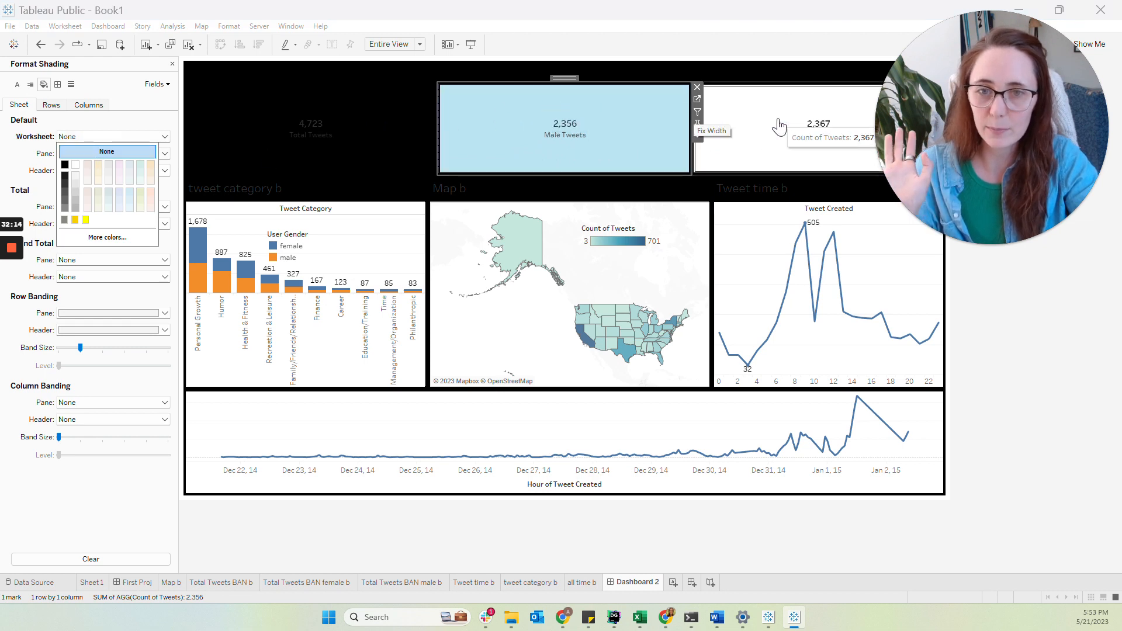
# - Set the worksheet shading to None for the Female Tweets tile and the tweet category chart
pyautogui.click(754, 126)
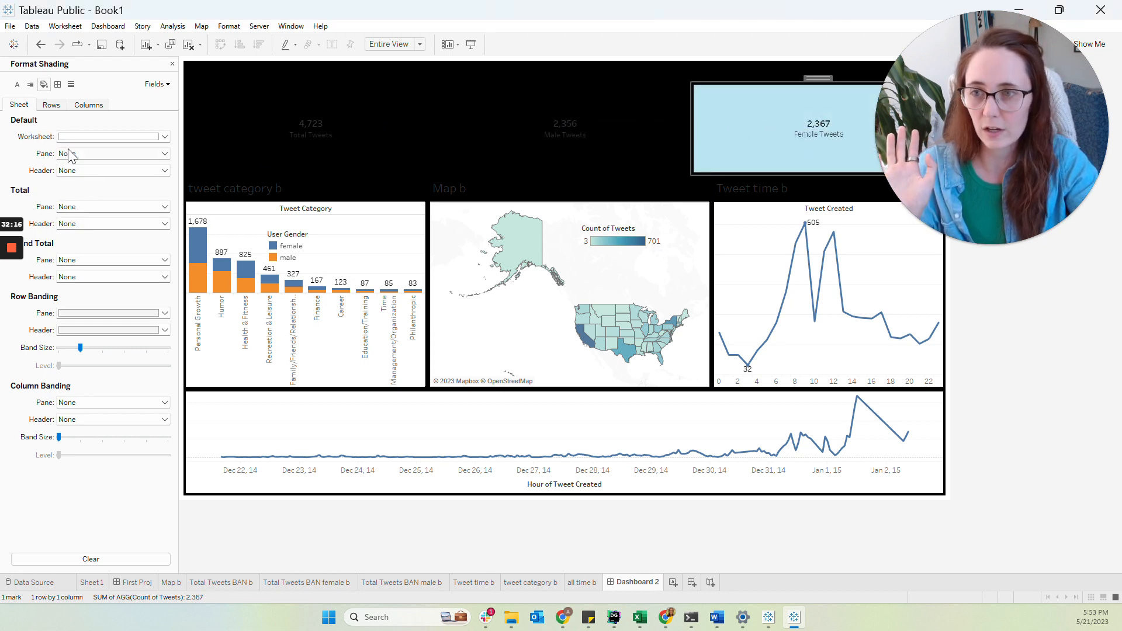
pyautogui.click(87, 153)
pyautogui.click(374, 236)
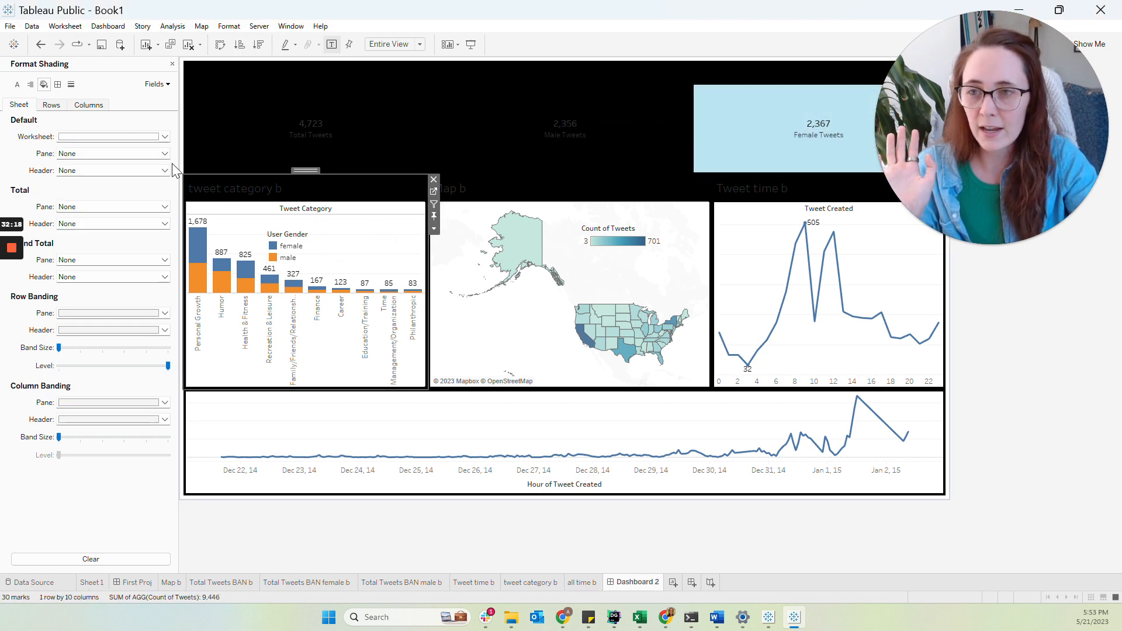
pyautogui.click(146, 137)
pyautogui.click(147, 153)
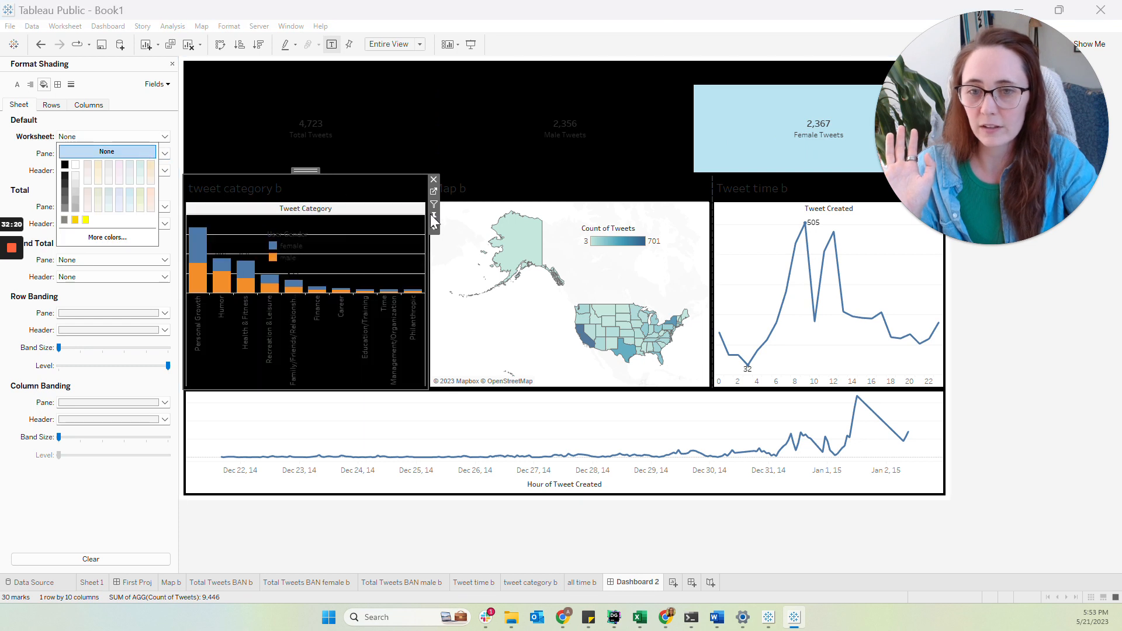
# - Set the worksheet shading to None for the map and the Tweet time chart
pyautogui.click(608, 283)
pyautogui.click(152, 138)
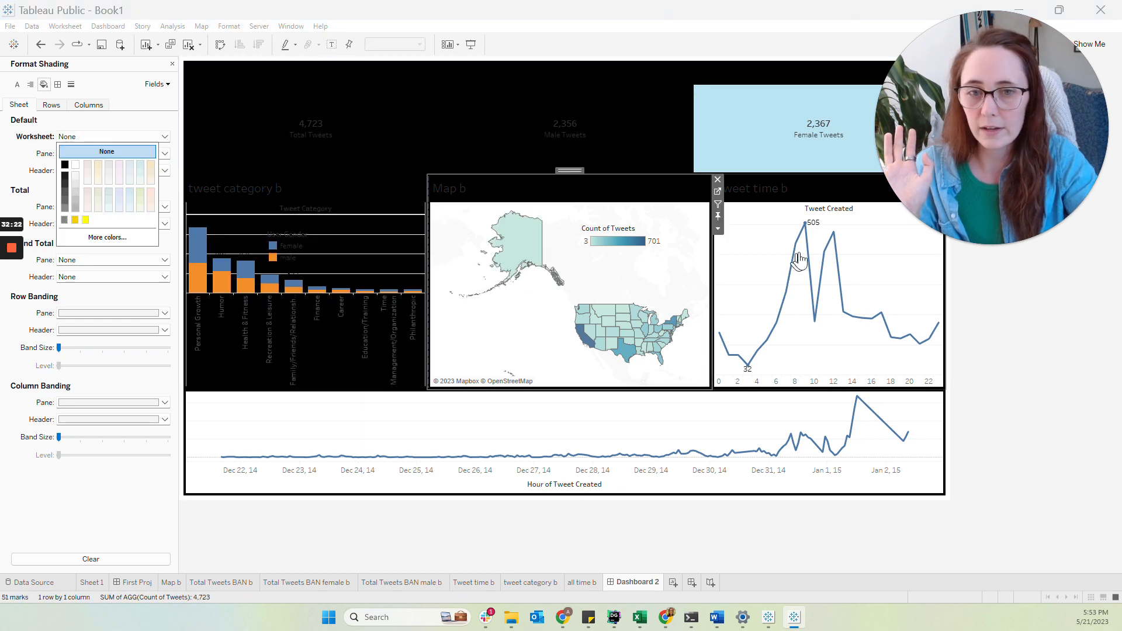
pyautogui.click(769, 262)
pyautogui.click(149, 137)
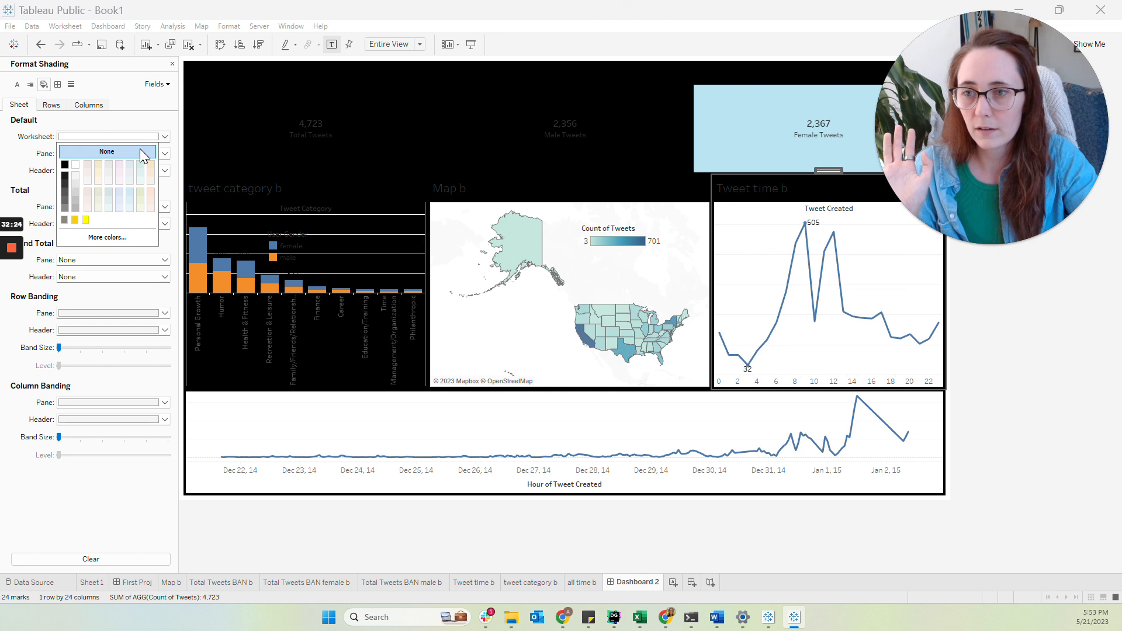
pyautogui.click(143, 151)
# - Remove the worksheet shading from the hourly tweet timeline by choosing None
pyautogui.click(333, 430)
pyautogui.click(114, 136)
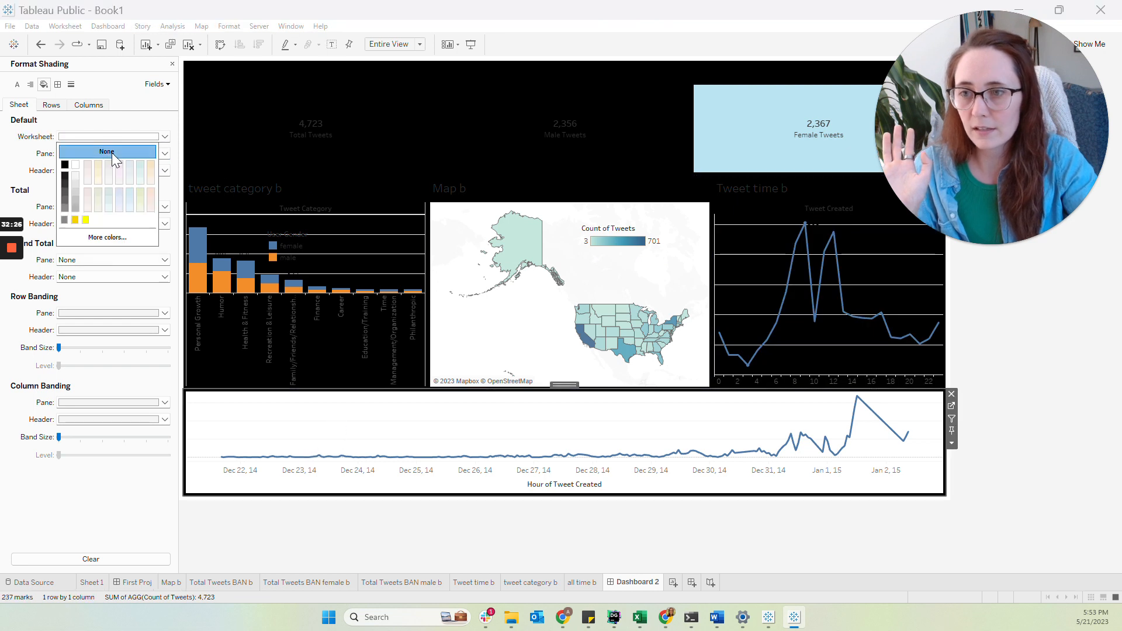
pyautogui.click(111, 152)
pyautogui.click(125, 136)
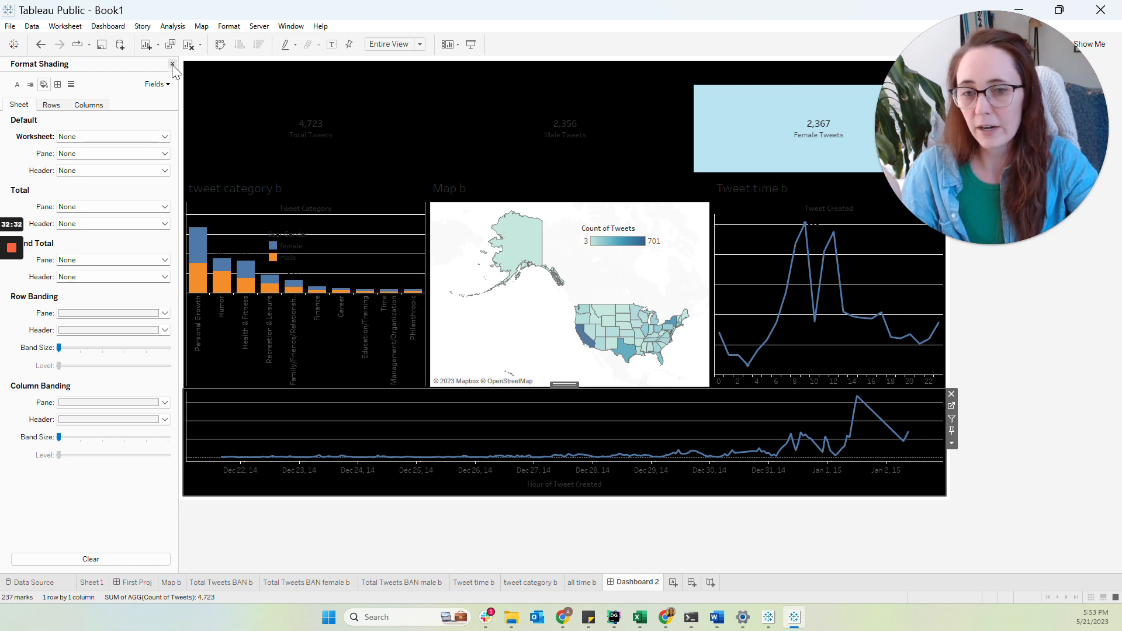
# - Open the dashboard formatting options and set the dashboard title font color to white
pyautogui.click(109, 27)
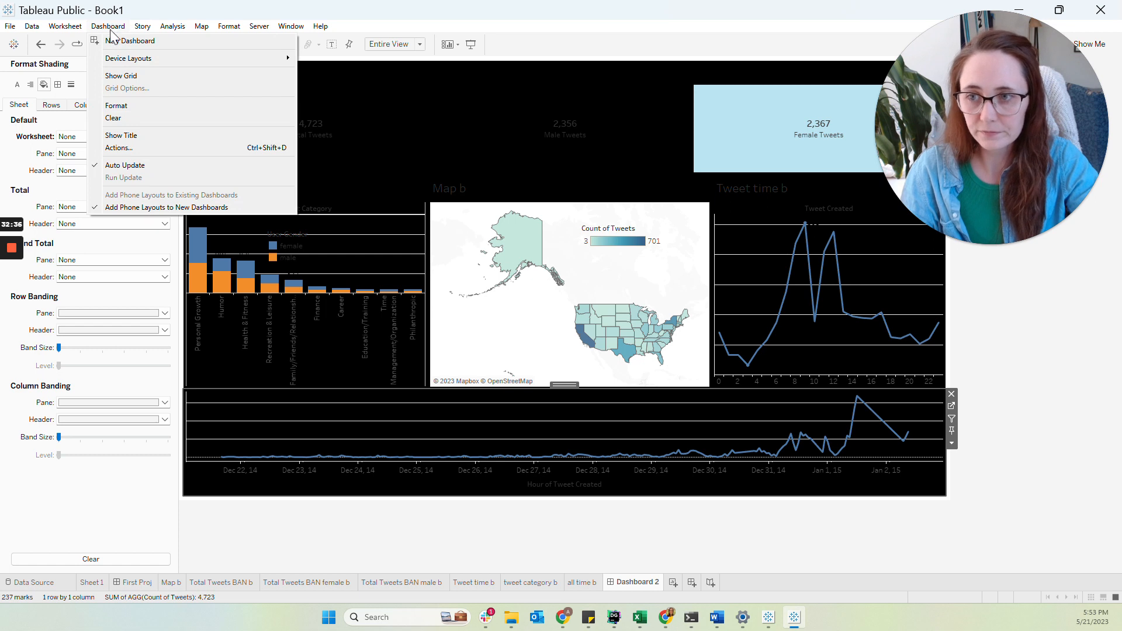
pyautogui.click(131, 106)
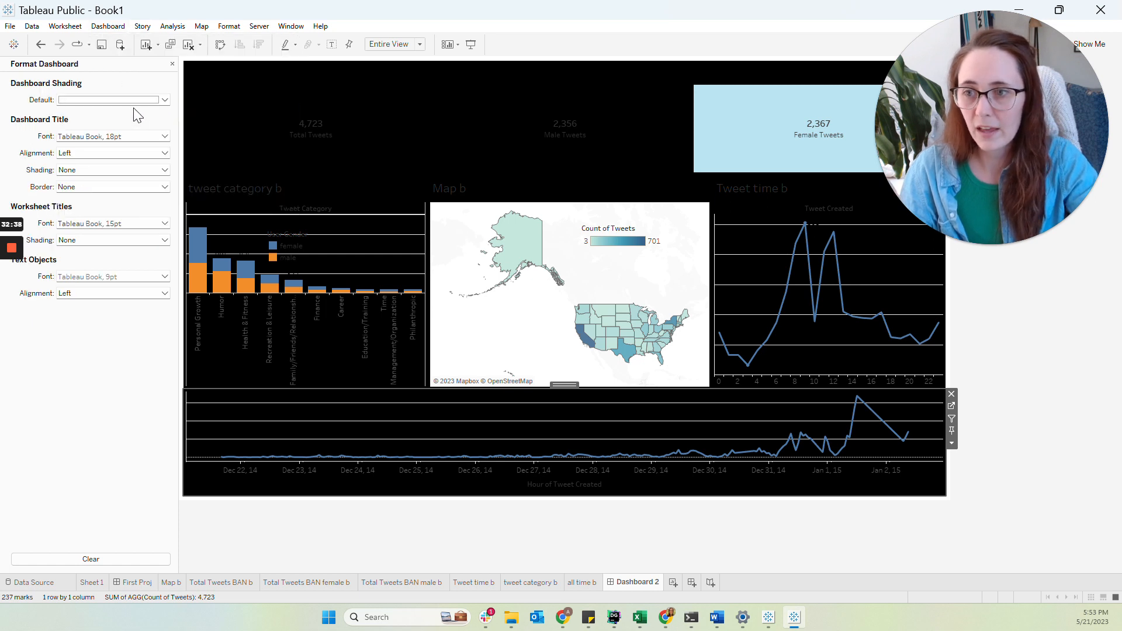
pyautogui.click(165, 138)
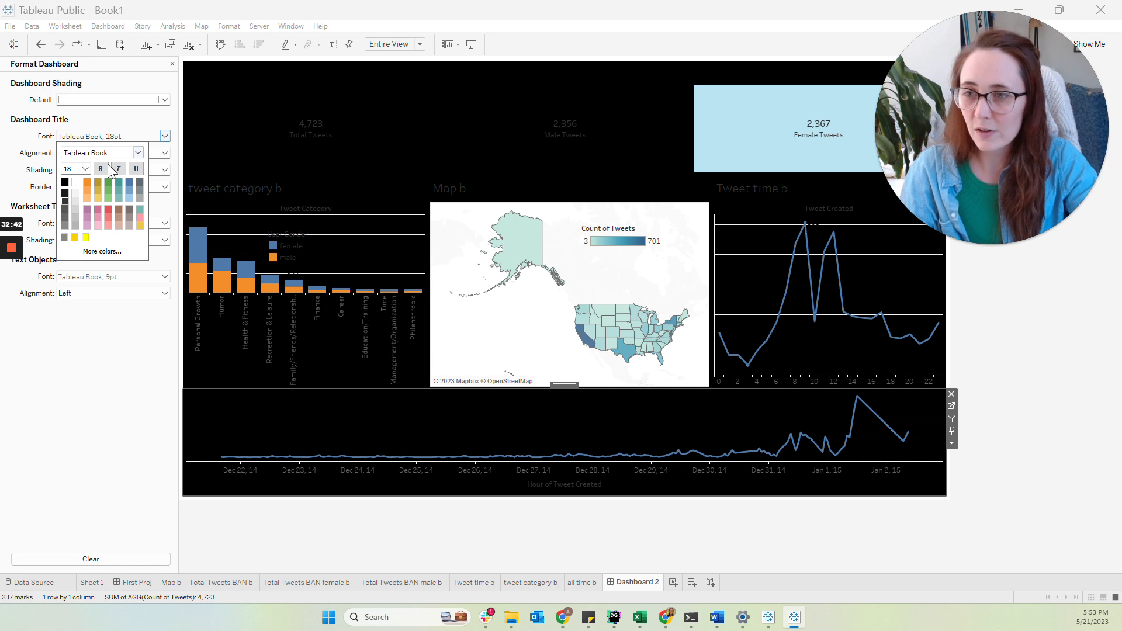
pyautogui.click(75, 182)
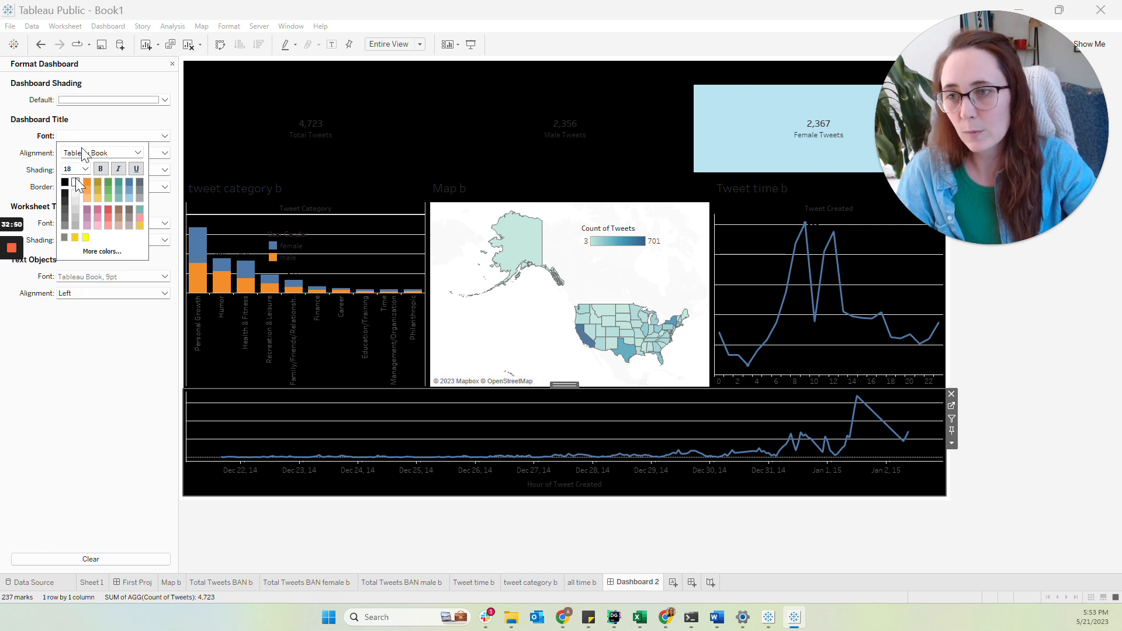
# - Set the default dashboard shading to None
pyautogui.click(145, 100)
pyautogui.click(124, 115)
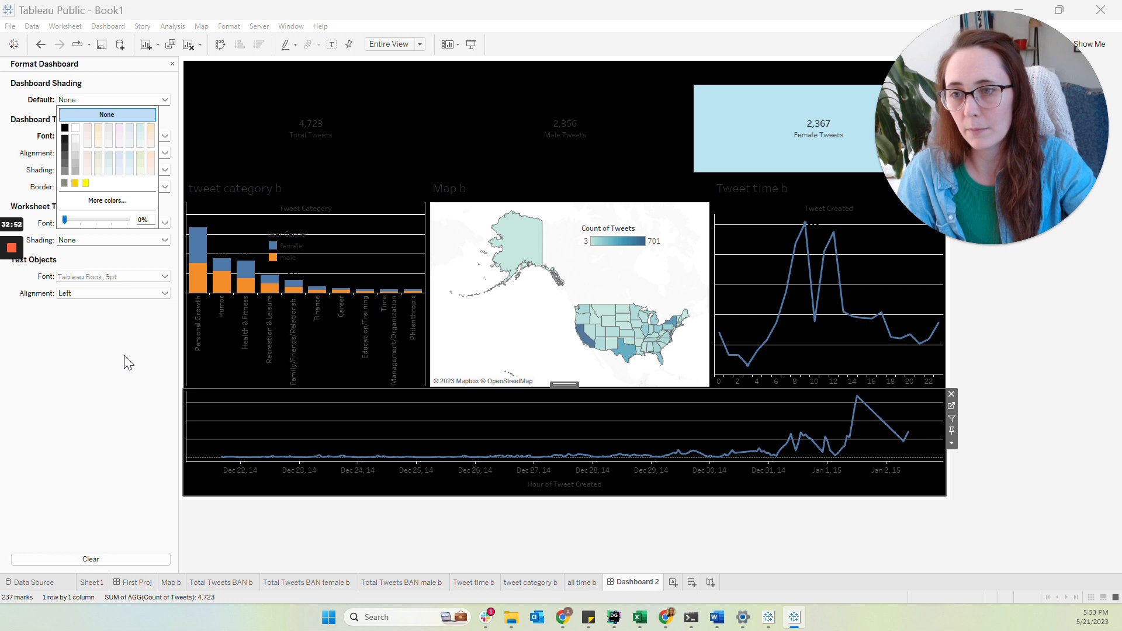
pyautogui.click(126, 358)
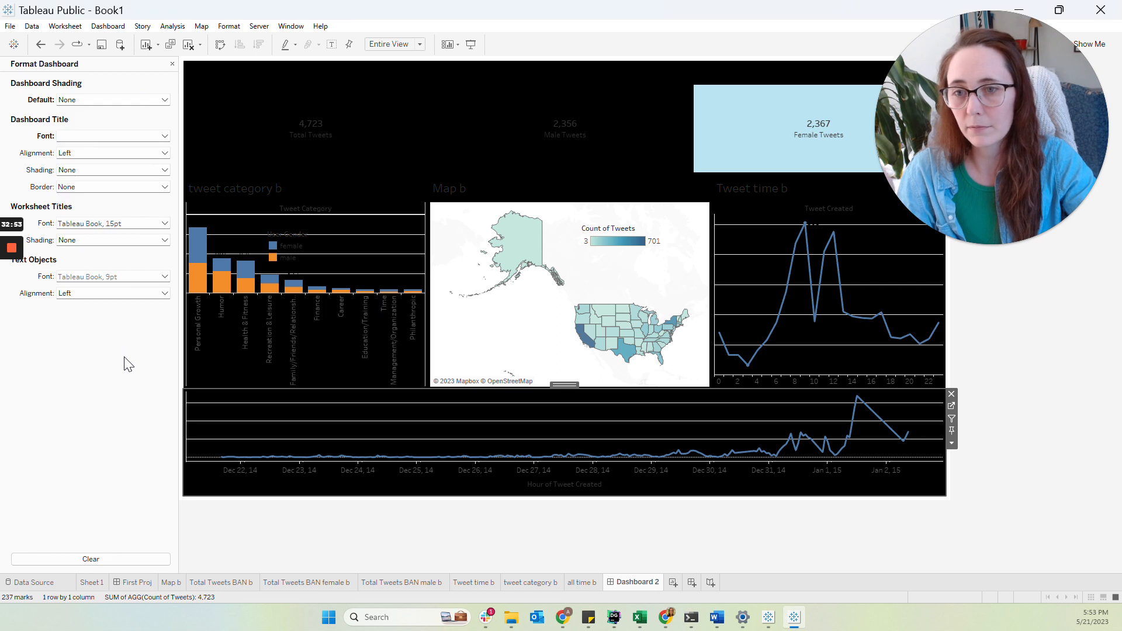
# - Deselect the Female Tweets mark and set the dashboard's worksheet titles font color to white
pyautogui.click(739, 115)
pyautogui.click(268, 269)
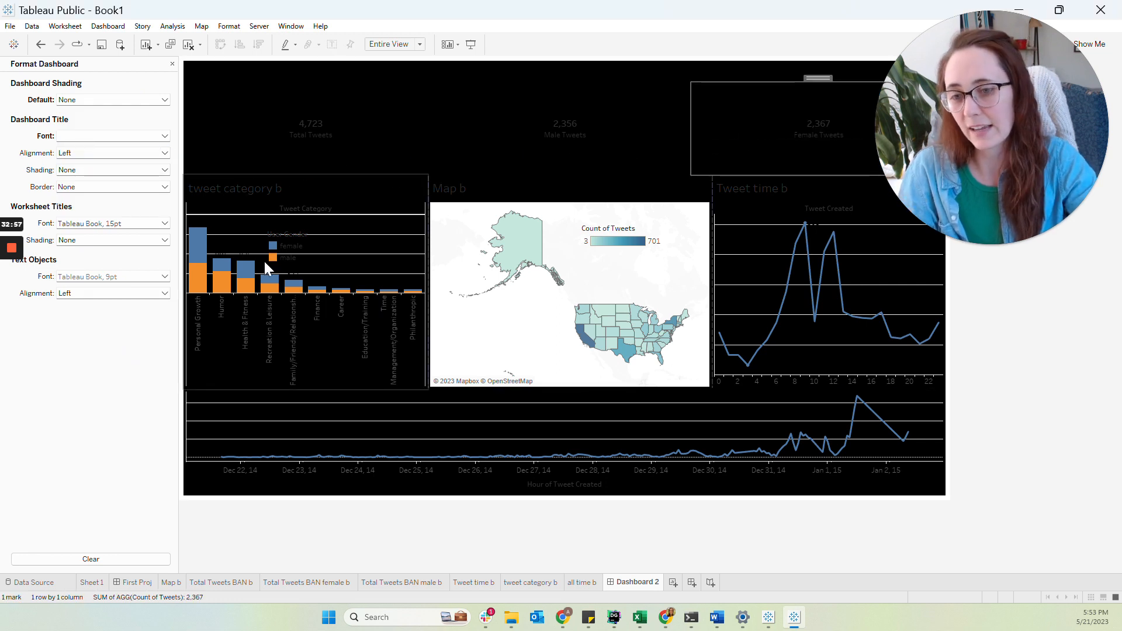
pyautogui.click(110, 223)
pyautogui.click(76, 271)
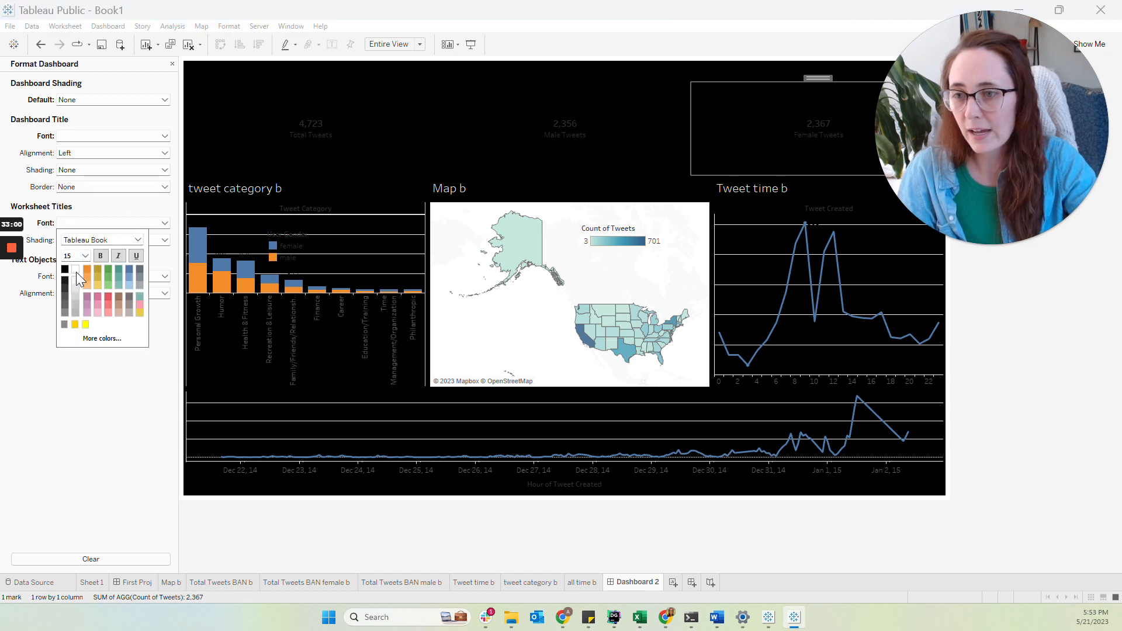
pyautogui.click(100, 414)
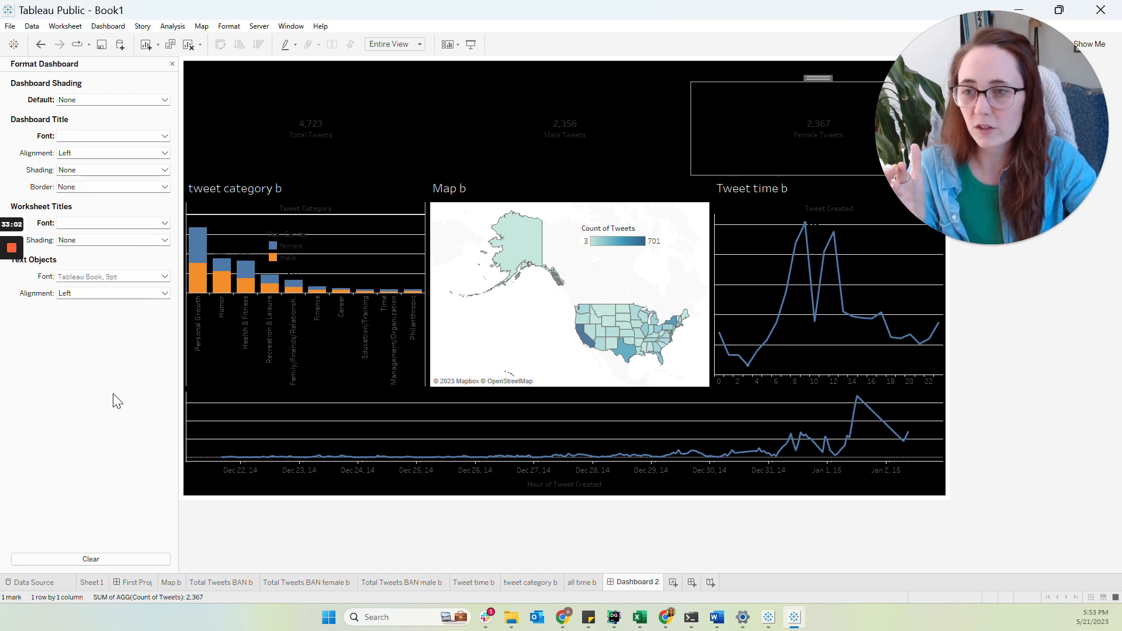
# - Set the font color of the dashboard's text objects to white
pyautogui.click(105, 277)
pyautogui.click(76, 323)
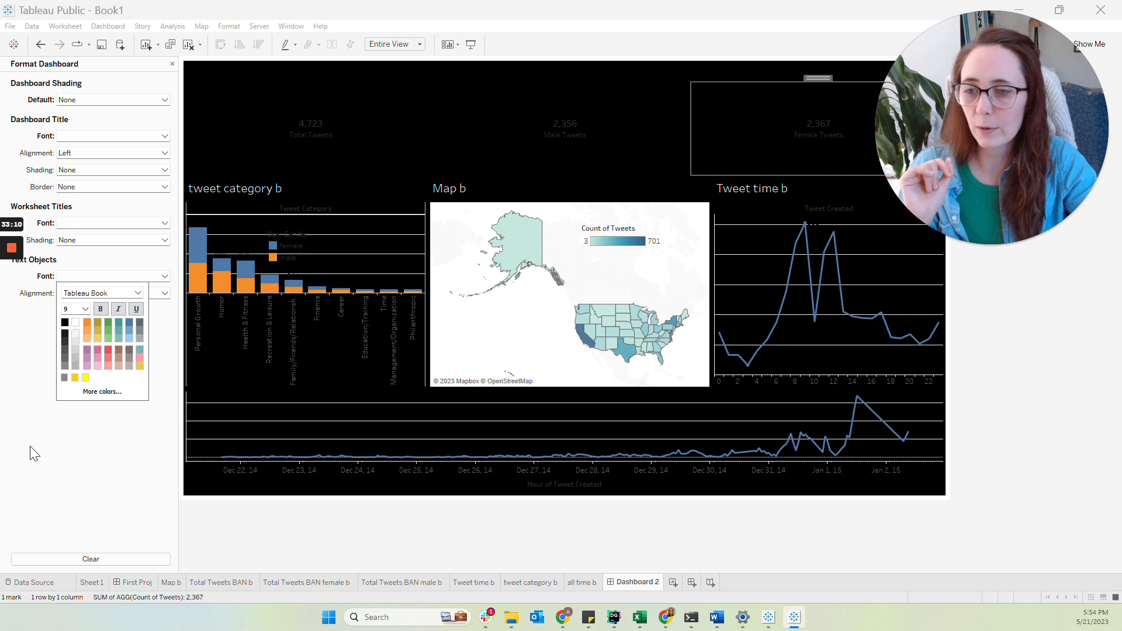
pyautogui.click(54, 467)
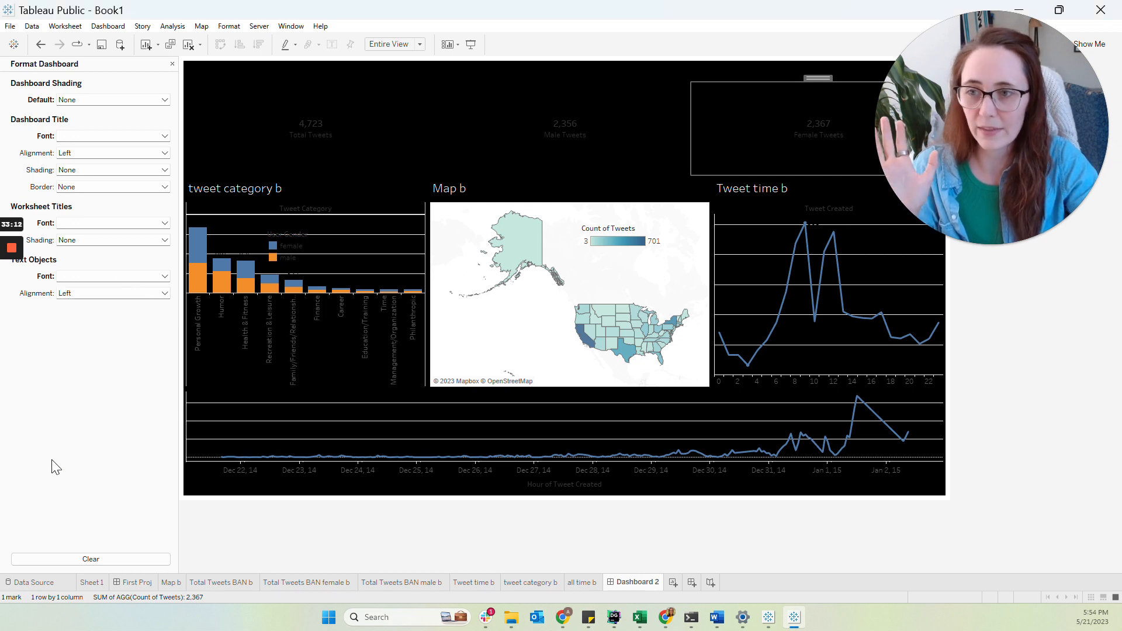
# - Recolor both lines of the "New Years Eve Resolution Tweets" header text object to white
pyautogui.doubleClick(493, 72)
pyautogui.moveTo(669, 298); pyautogui.dragTo(381, 191)
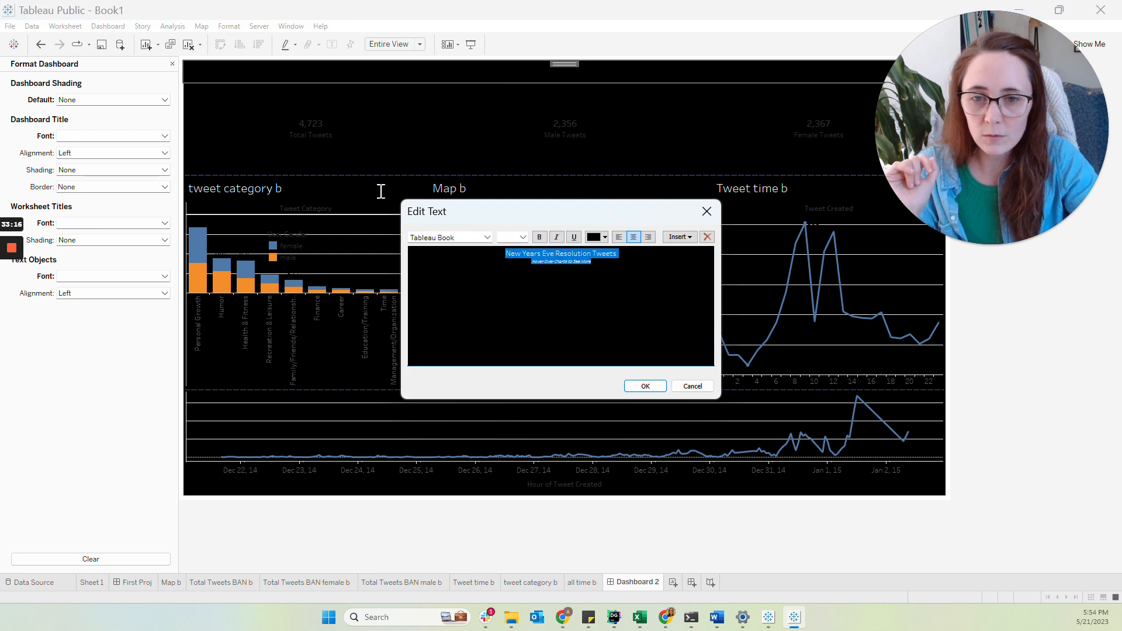
pyautogui.click(604, 237)
pyautogui.click(602, 249)
pyautogui.click(645, 386)
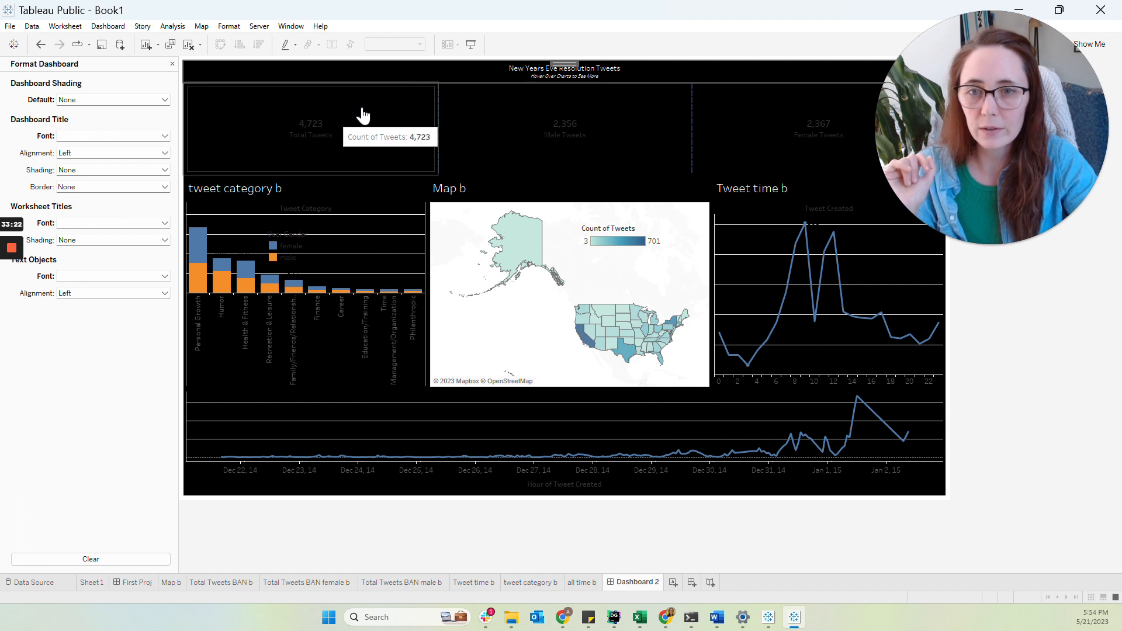
# - Reopen the header text object and enlarge the "New Years Eve Resolution Tweets" line
pyautogui.doubleClick(543, 69)
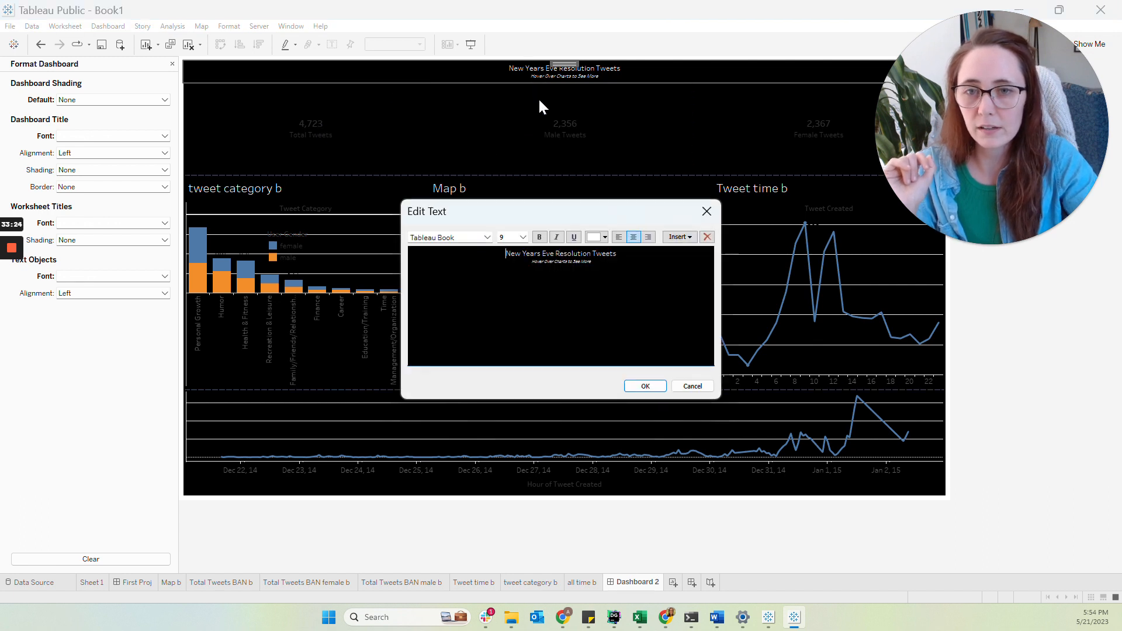
pyautogui.moveTo(674, 290); pyautogui.dragTo(501, 248)
pyautogui.click(578, 261)
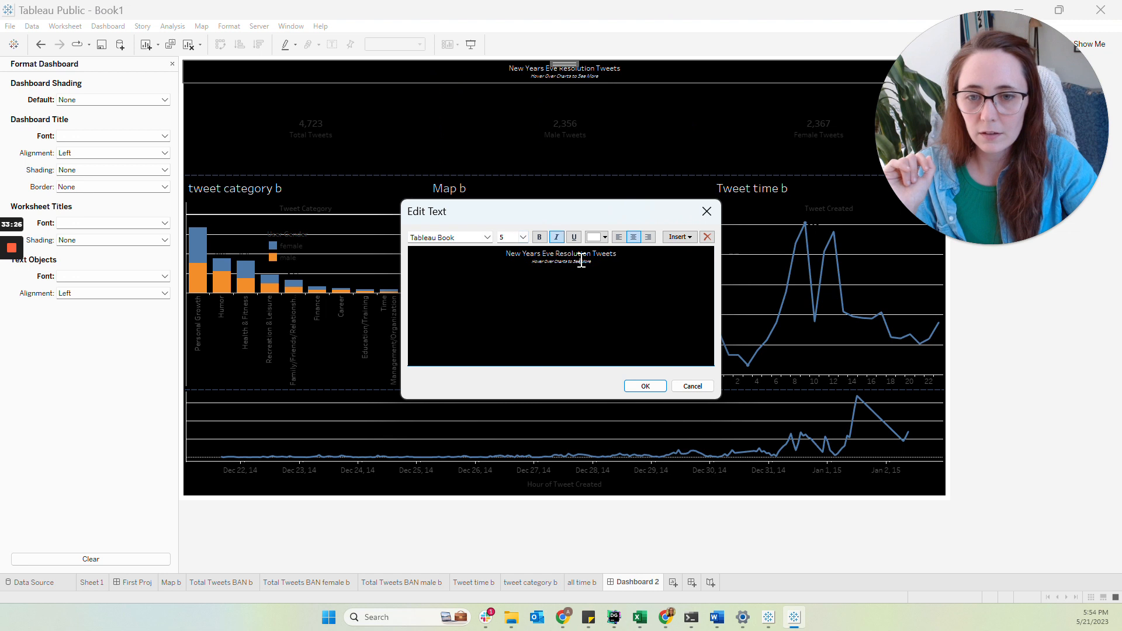
pyautogui.moveTo(628, 257); pyautogui.dragTo(502, 252)
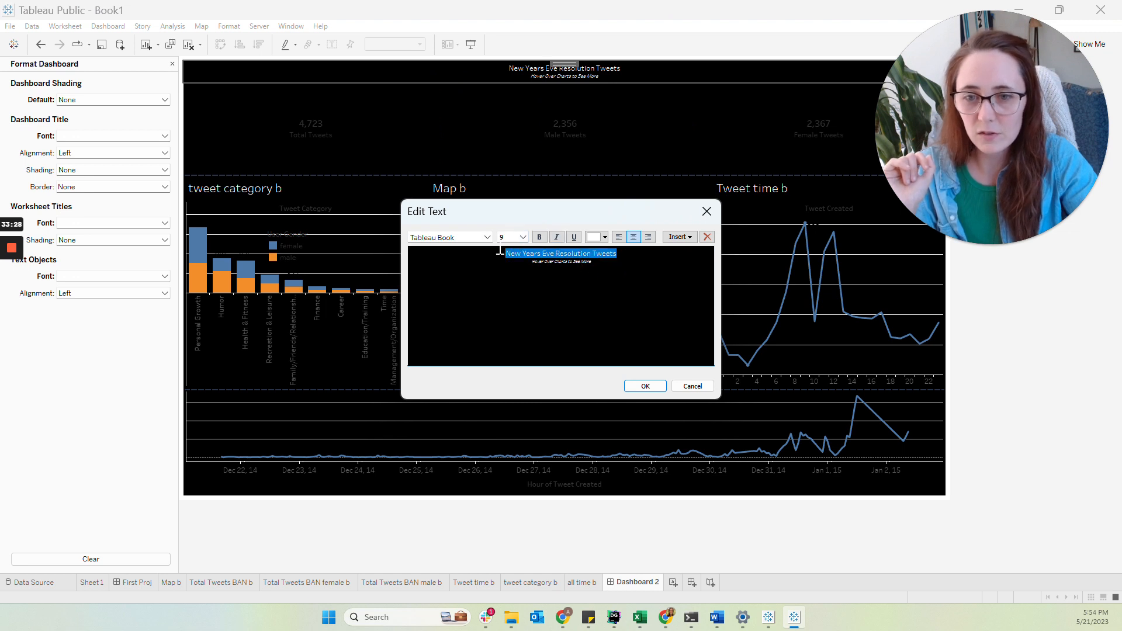
pyautogui.click(524, 237)
pyautogui.click(514, 273)
# - Set the "Hover Over Charts to See More" line to font size 9 and apply the header edits
pyautogui.moveTo(602, 264); pyautogui.dragTo(511, 266)
pyautogui.click(523, 238)
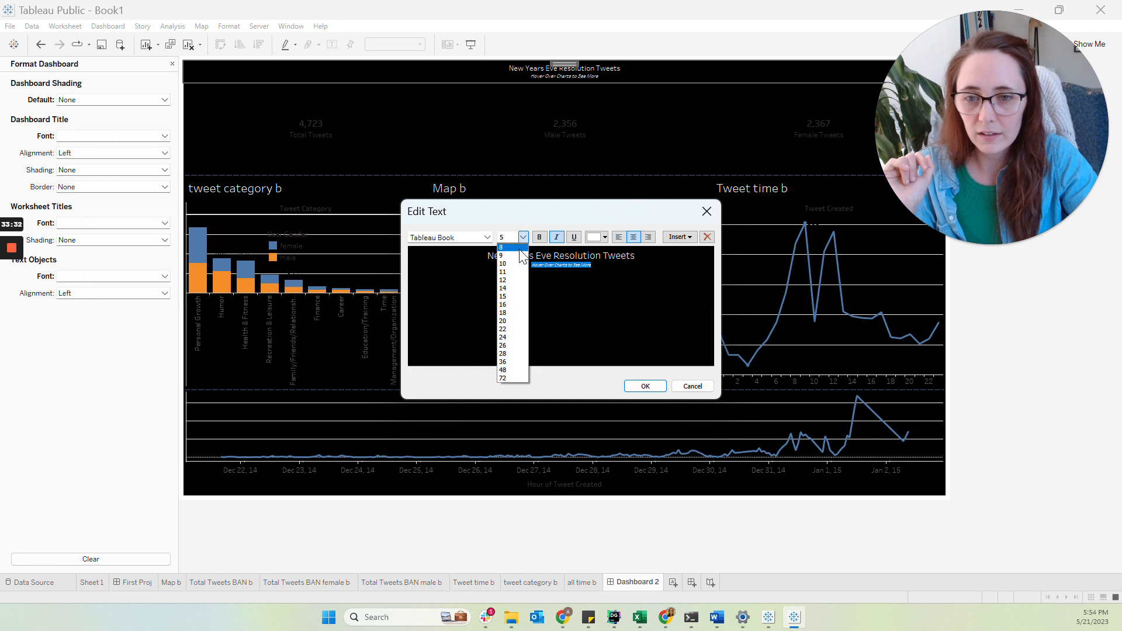
pyautogui.click(511, 256)
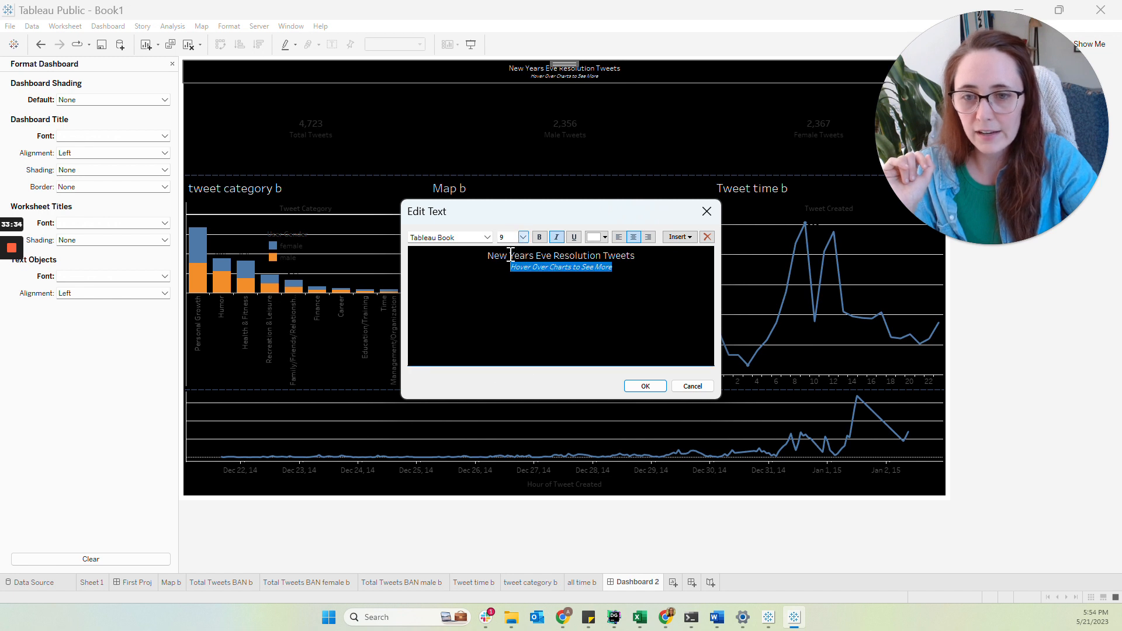
pyautogui.click(623, 313)
pyautogui.click(637, 390)
# - Go to the Total Tweets BAN b sheet from its dashboard tile and set all its label text to white
pyautogui.moveTo(354, 143)
pyautogui.click(327, 142)
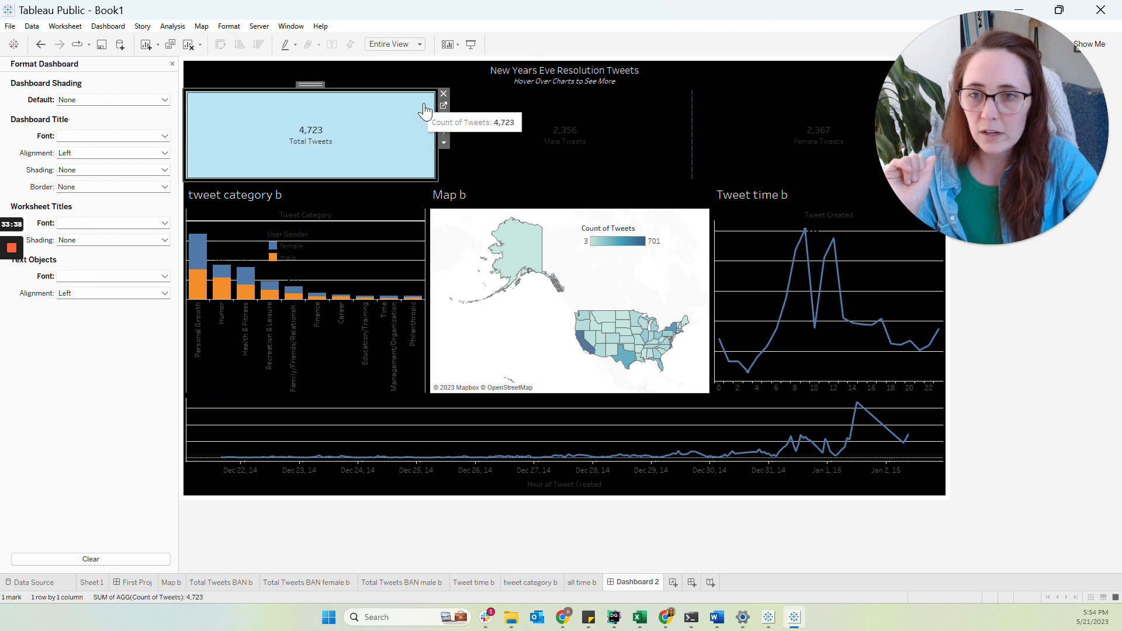
pyautogui.click(444, 107)
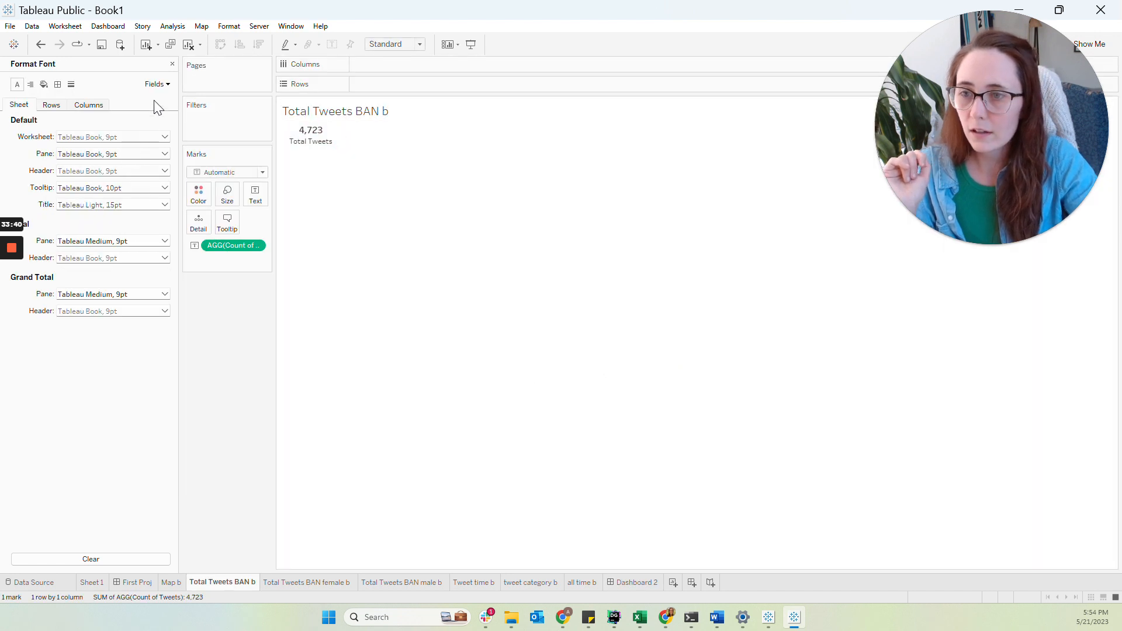
pyautogui.click(173, 62)
pyautogui.click(263, 190)
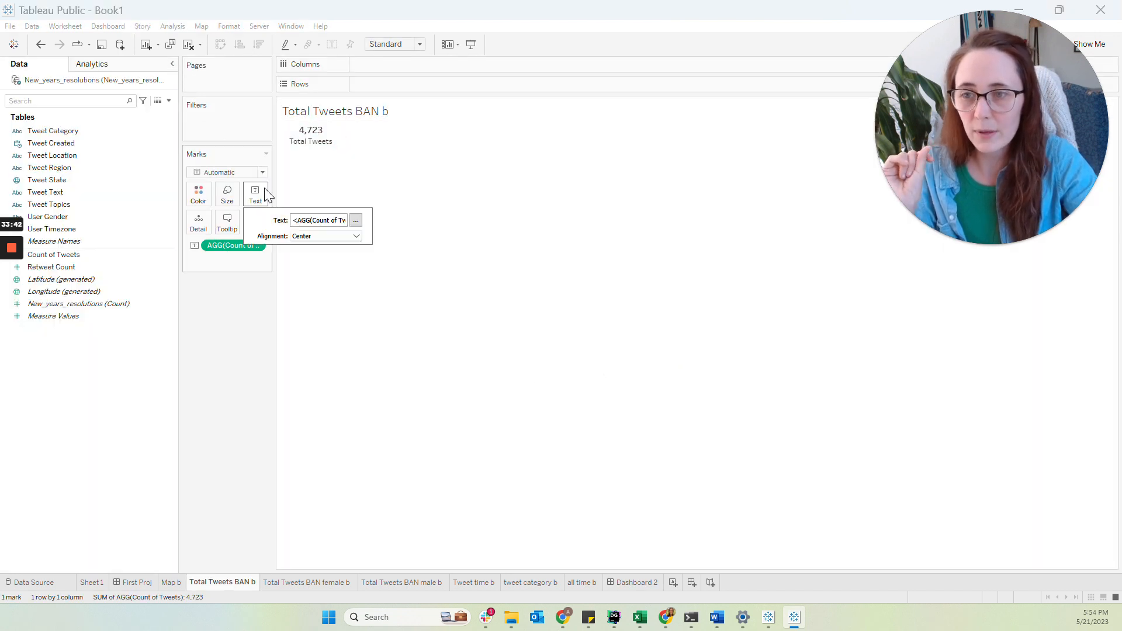
pyautogui.click(356, 221)
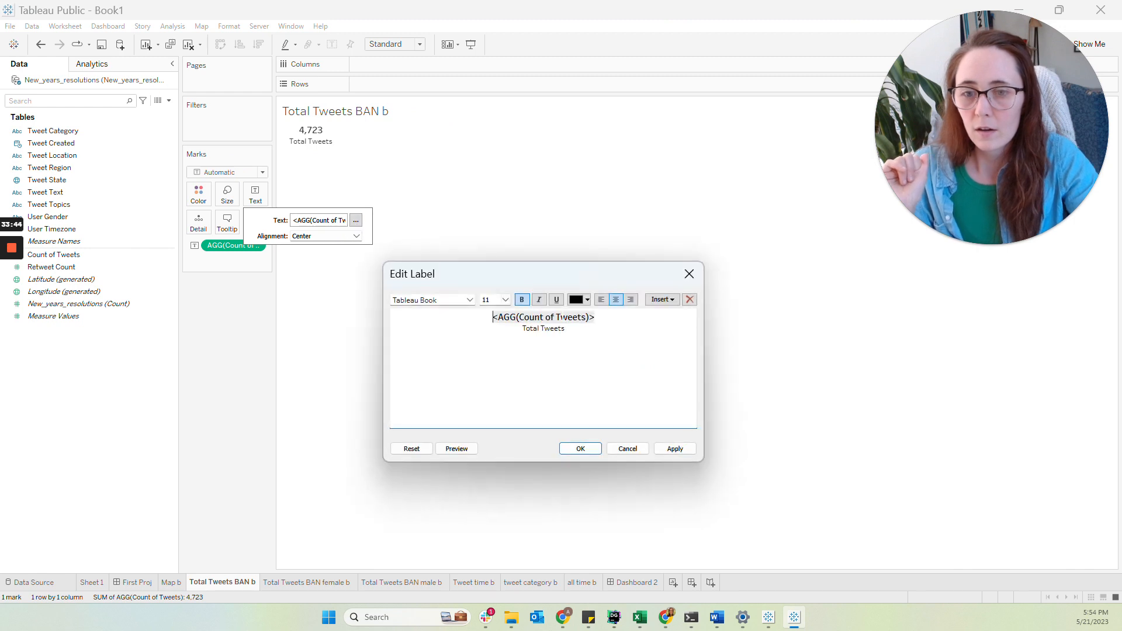
pyautogui.click(587, 300)
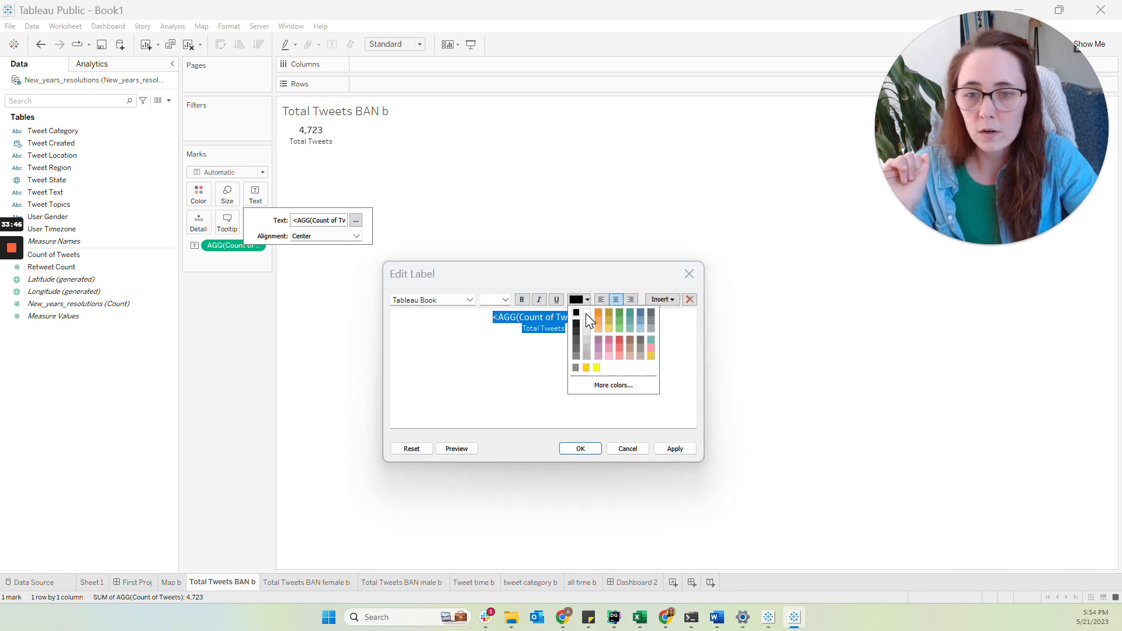
pyautogui.click(580, 361)
pyautogui.click(581, 449)
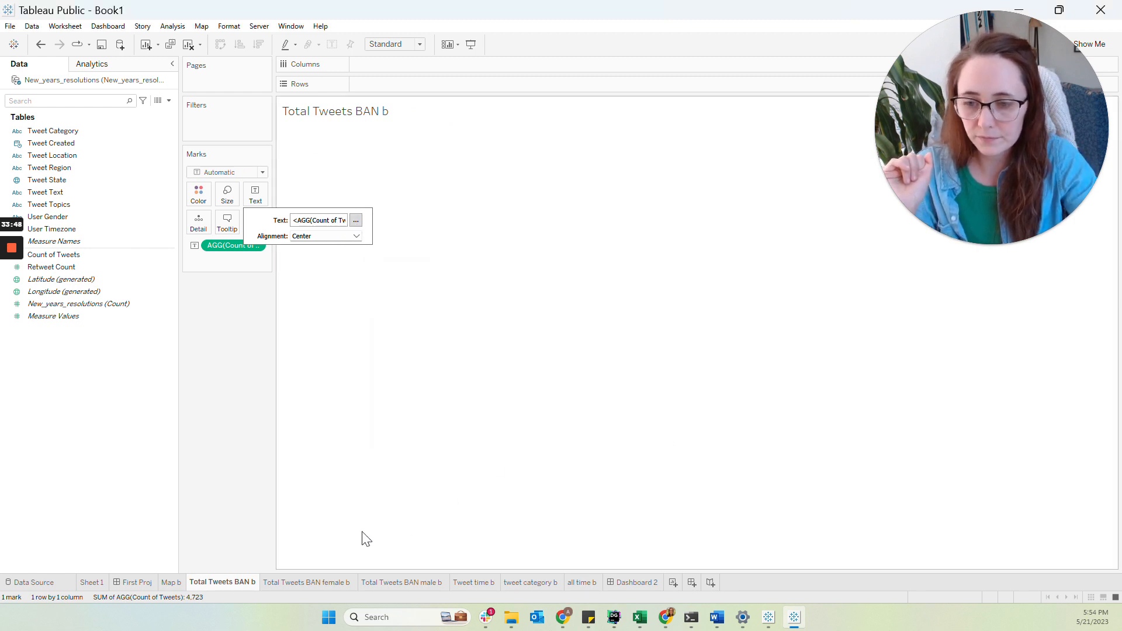
# - Go to the Total Tweets BAN male b sheet from its Dashboard 2 tile and set all its label text to white
pyautogui.click(637, 582)
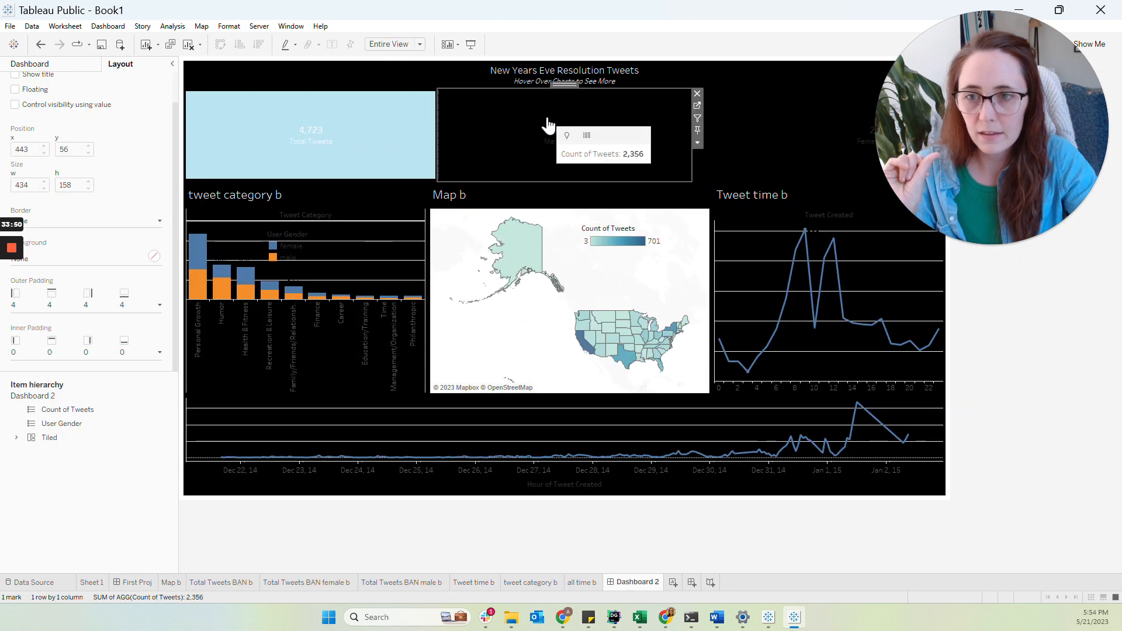
pyautogui.click(561, 126)
pyautogui.click(697, 104)
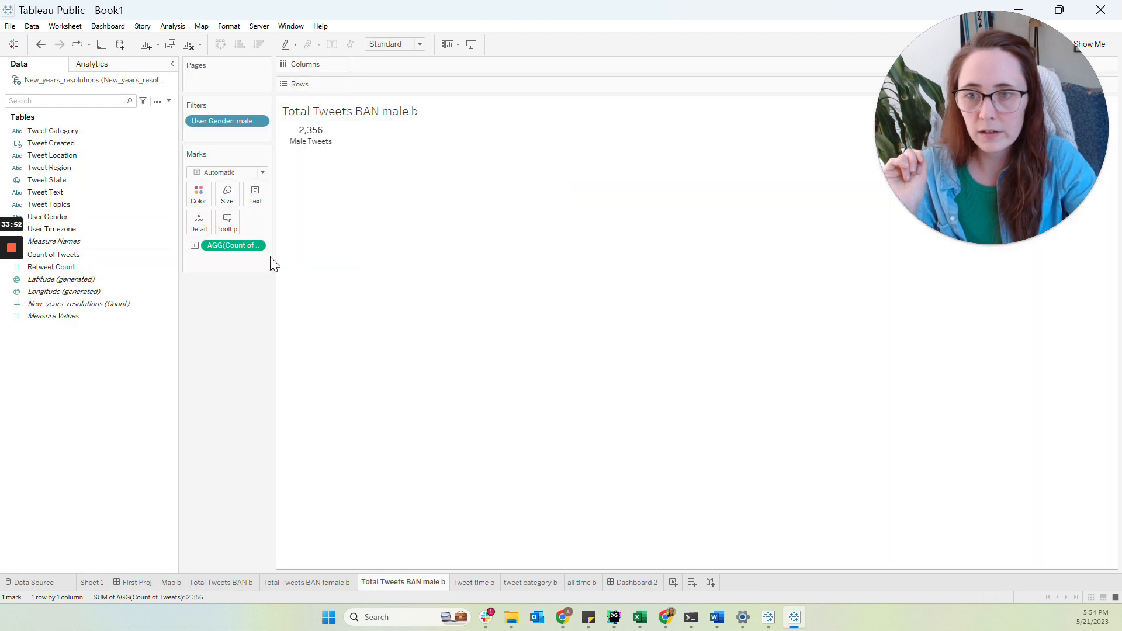
pyautogui.click(255, 197)
pyautogui.click(356, 220)
pyautogui.hotkey('ctrl', 'a')
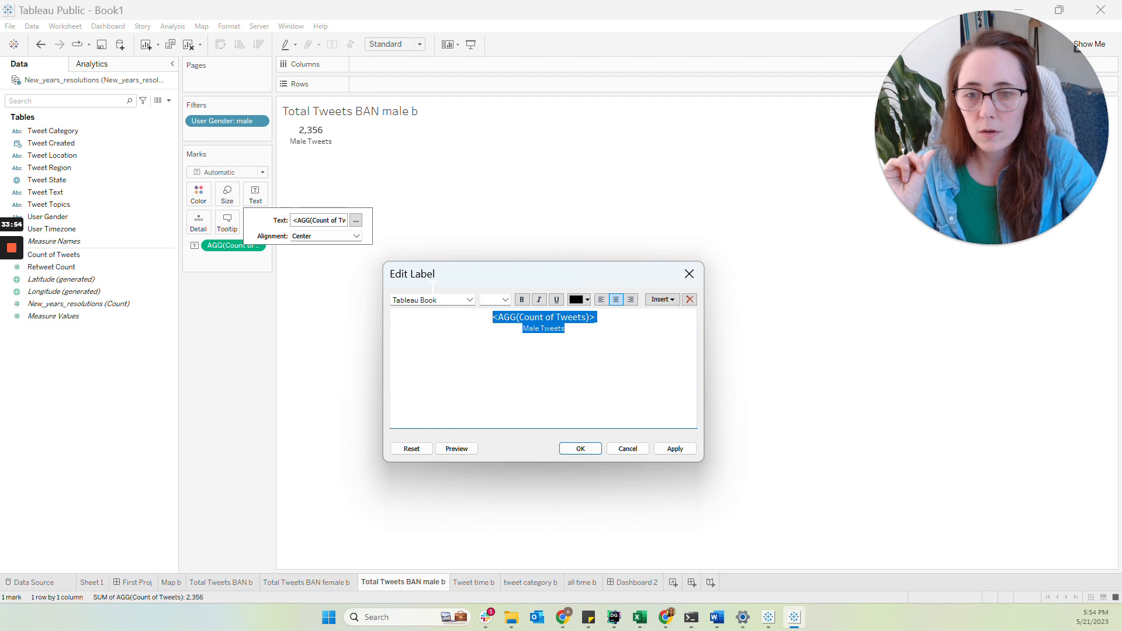
pyautogui.click(587, 300)
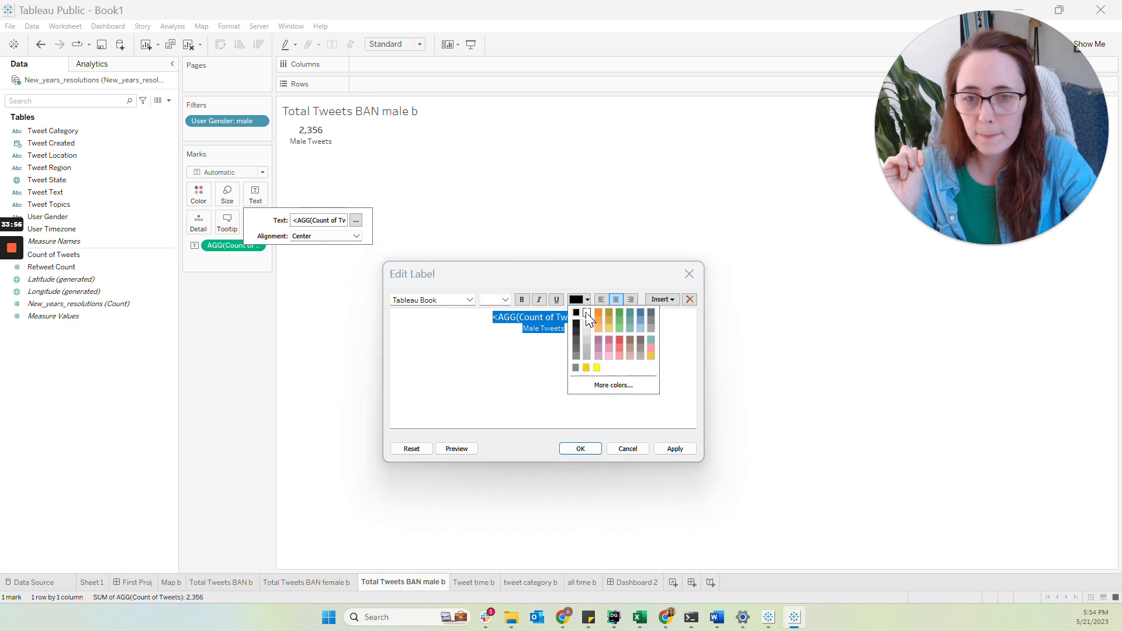
pyautogui.click(586, 316)
pyautogui.click(580, 448)
# - Go to the Total Tweets BAN female b sheet from its Dashboard 2 tile and set all its label text to white
pyautogui.click(629, 582)
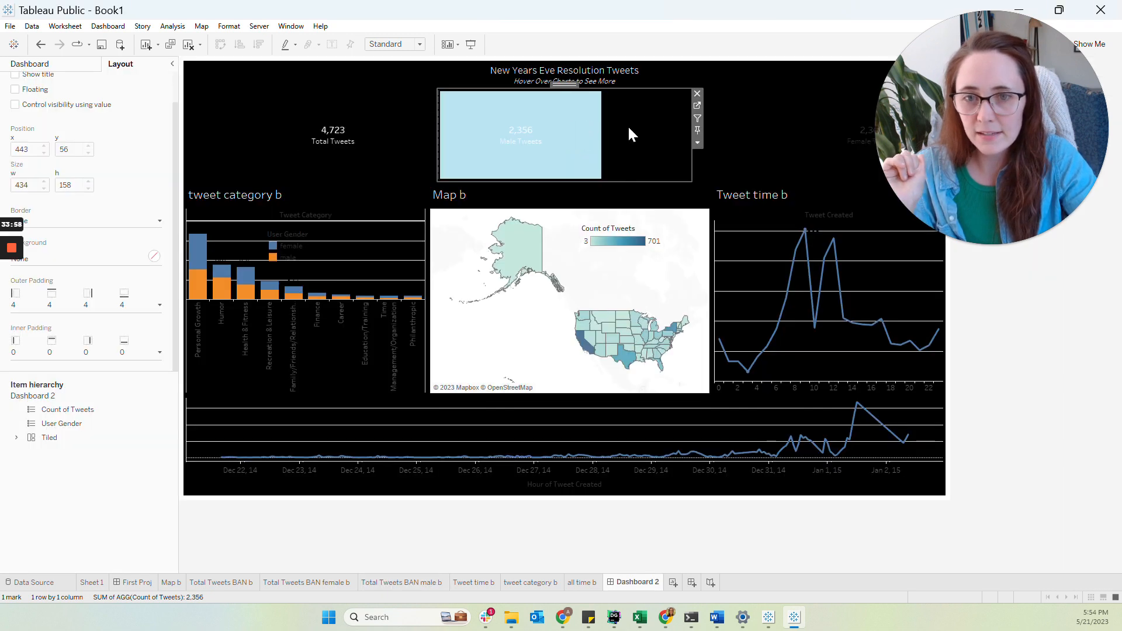
pyautogui.moveTo(683, 115)
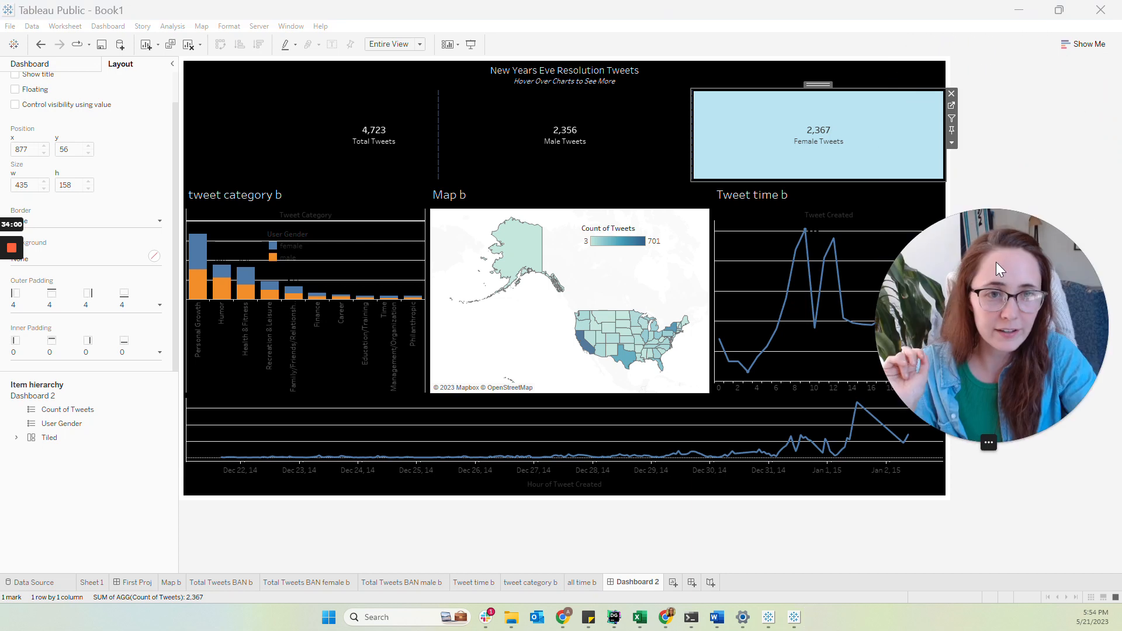
pyautogui.click(951, 108)
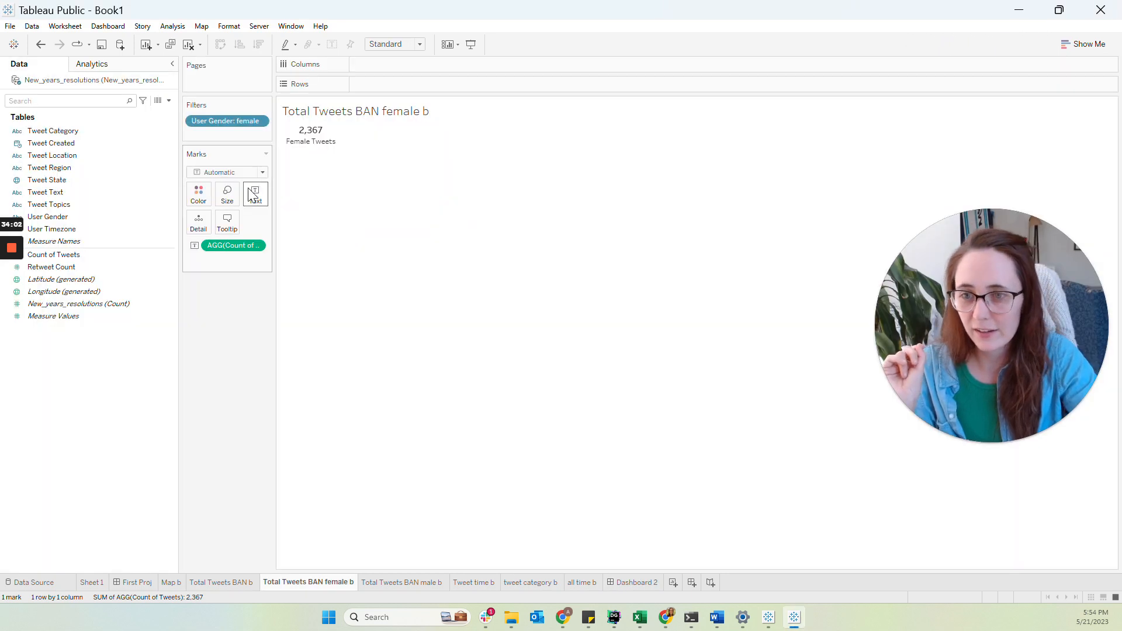
pyautogui.click(255, 195)
pyautogui.click(356, 220)
pyautogui.hotkey('ctrl', 'a')
pyautogui.click(586, 300)
pyautogui.click(576, 310)
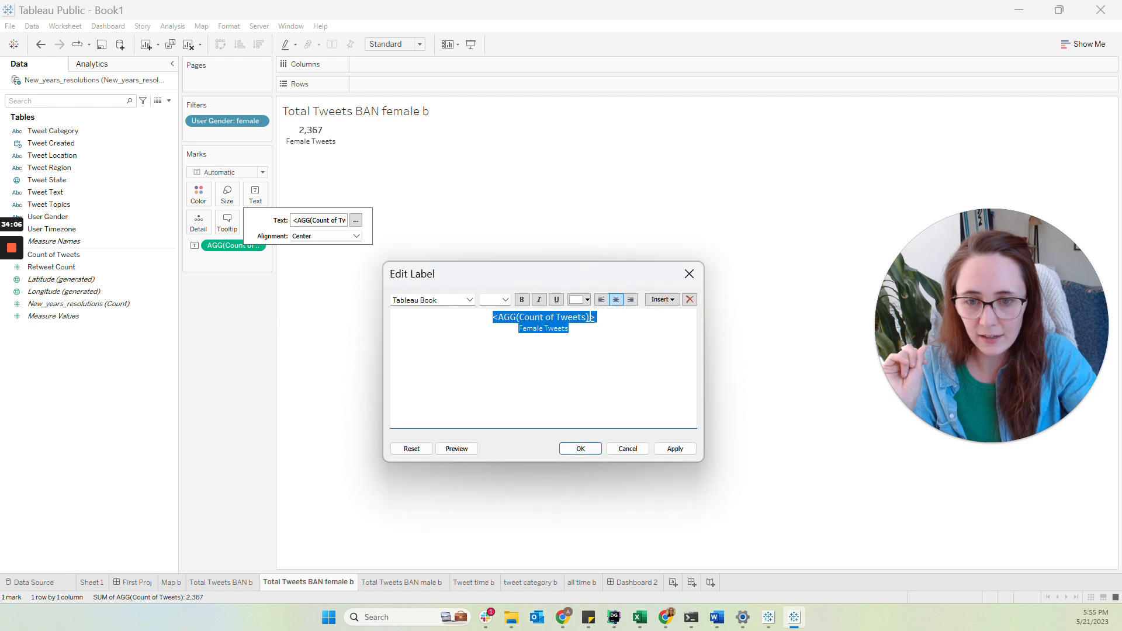
pyautogui.click(581, 449)
# - Return to Dashboard 2 and set the default header font of Tweet Category in the tweet category b chart to white
pyautogui.click(634, 582)
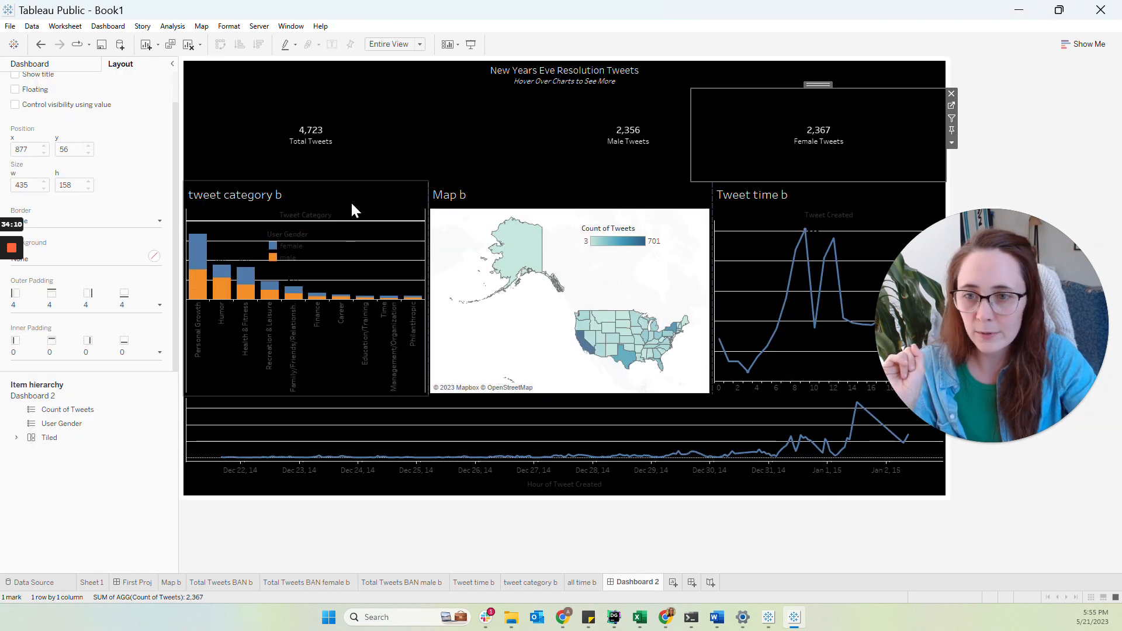
pyautogui.click(246, 322)
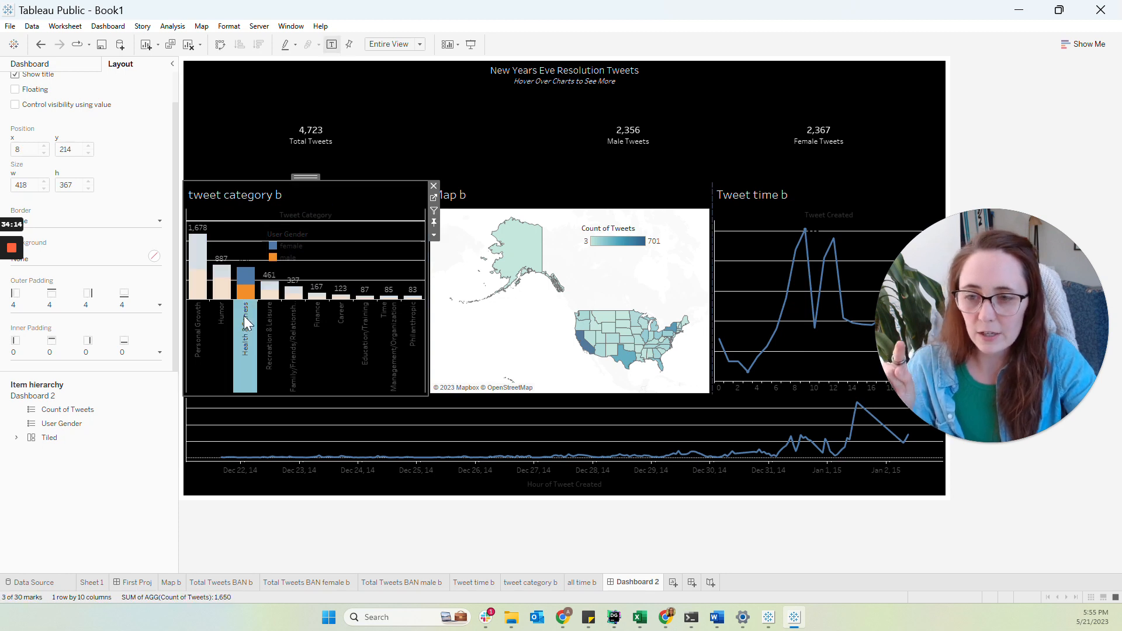
pyautogui.rightClick(245, 319)
pyautogui.click(273, 368)
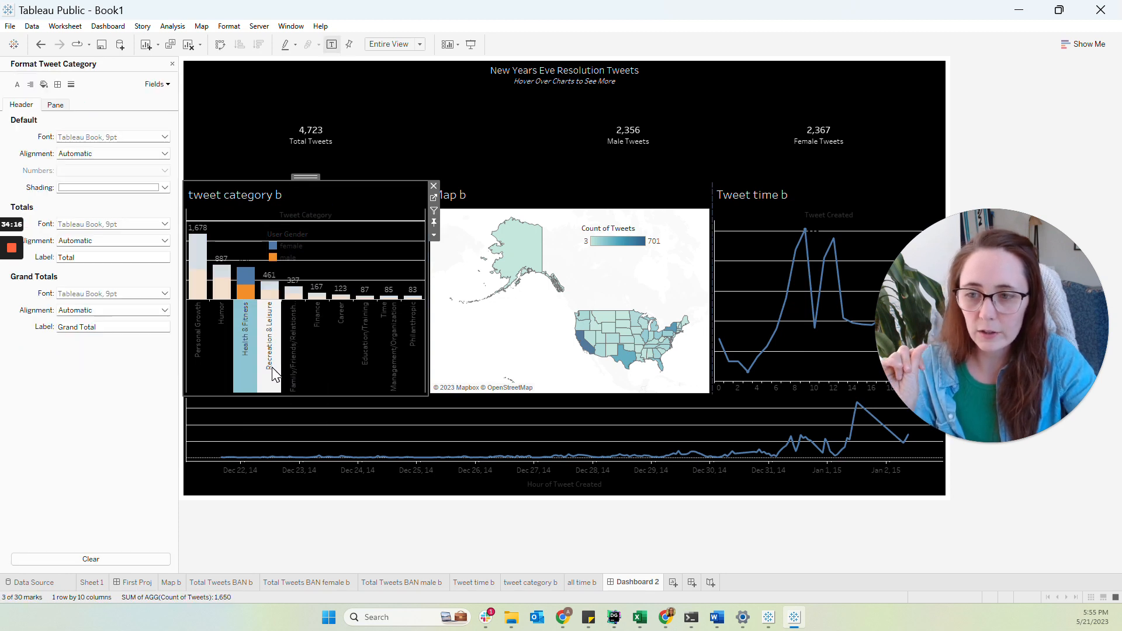
pyautogui.click(164, 137)
pyautogui.click(102, 169)
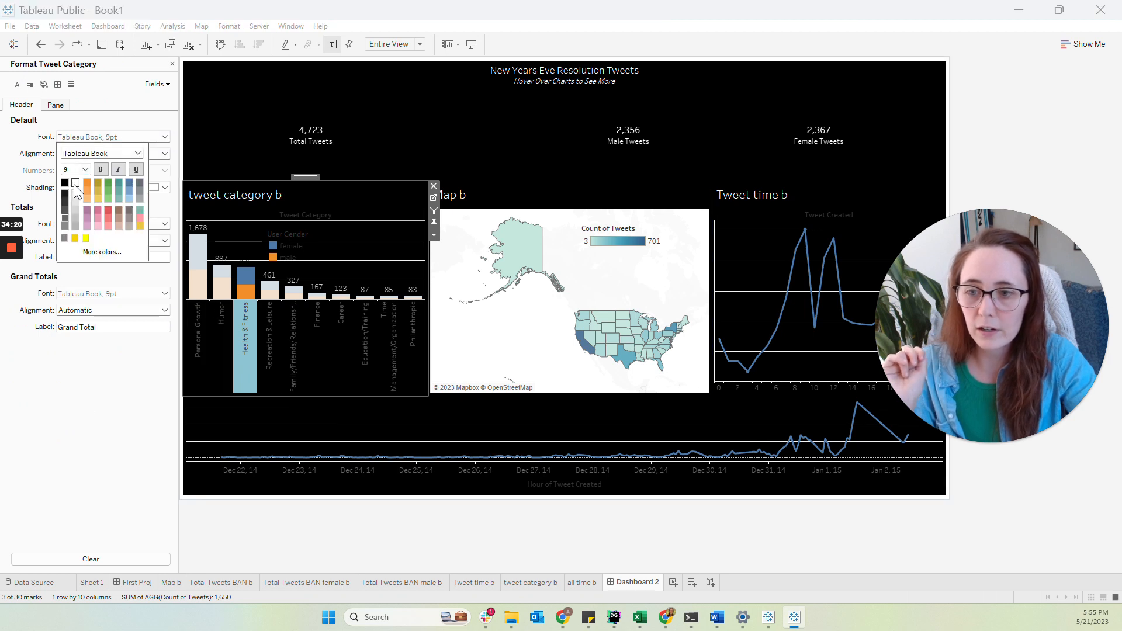
pyautogui.click(241, 333)
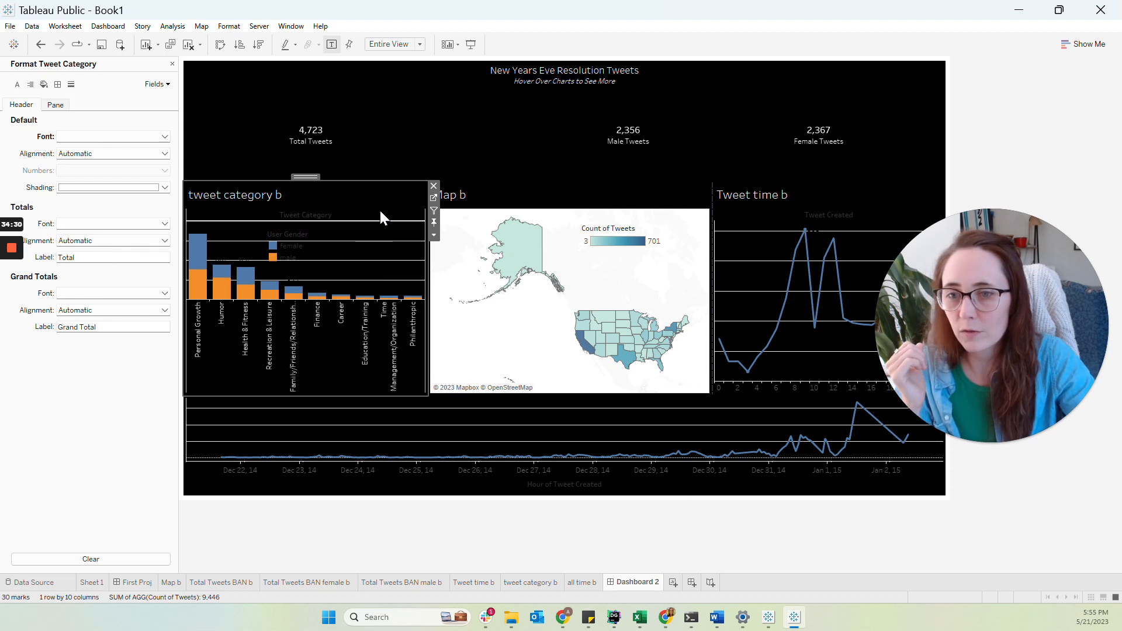
# - Go to the tweet category b sheet from the dashboard and set the bars' Count of Tweets labels to white
pyautogui.click(433, 199)
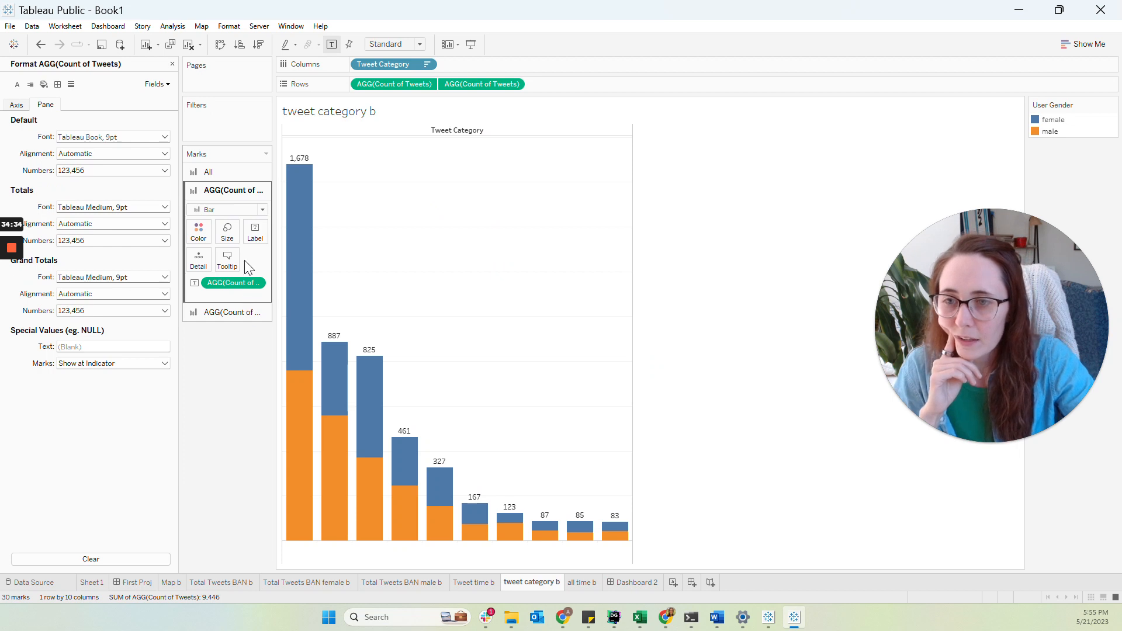
pyautogui.click(256, 233)
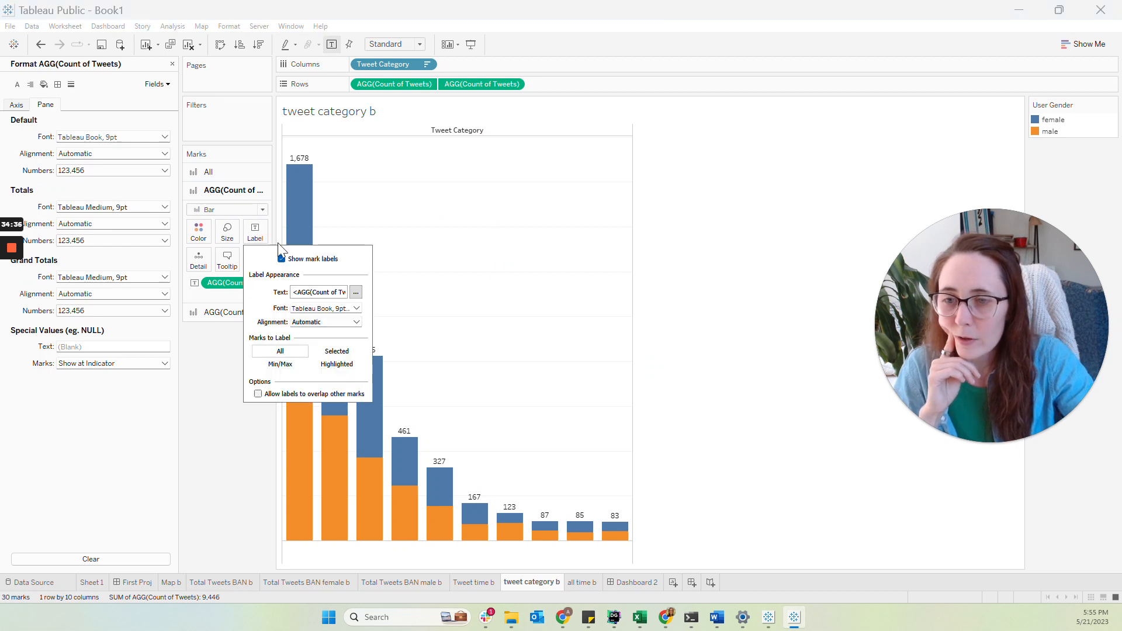
pyautogui.click(356, 292)
pyautogui.hotkey('ctrl', 'a')
pyautogui.click(588, 299)
pyautogui.click(579, 317)
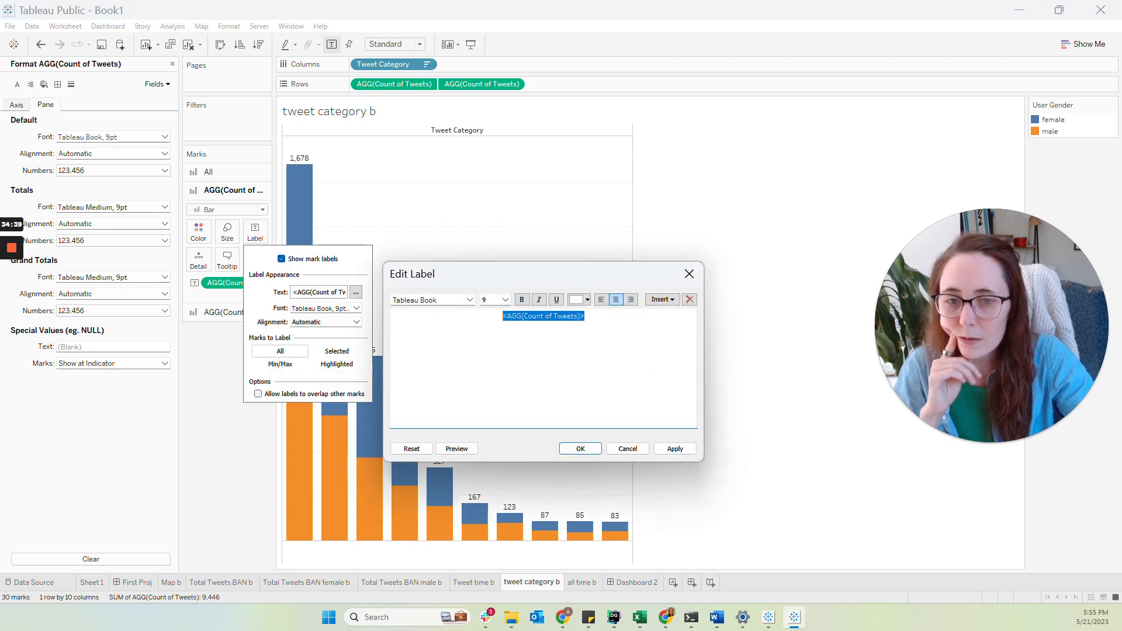
pyautogui.click(581, 449)
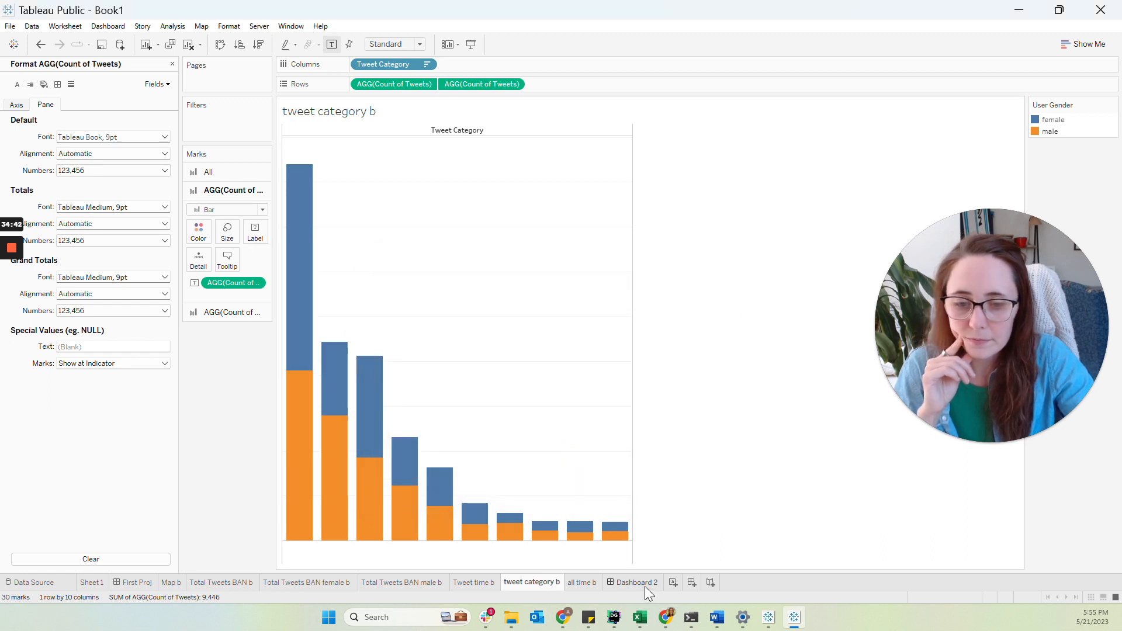
# - Go to the Tweet time b sheet from its Dashboard 2 tile and set the line's Count of Tweets labels to white
pyautogui.click(643, 583)
pyautogui.click(742, 226)
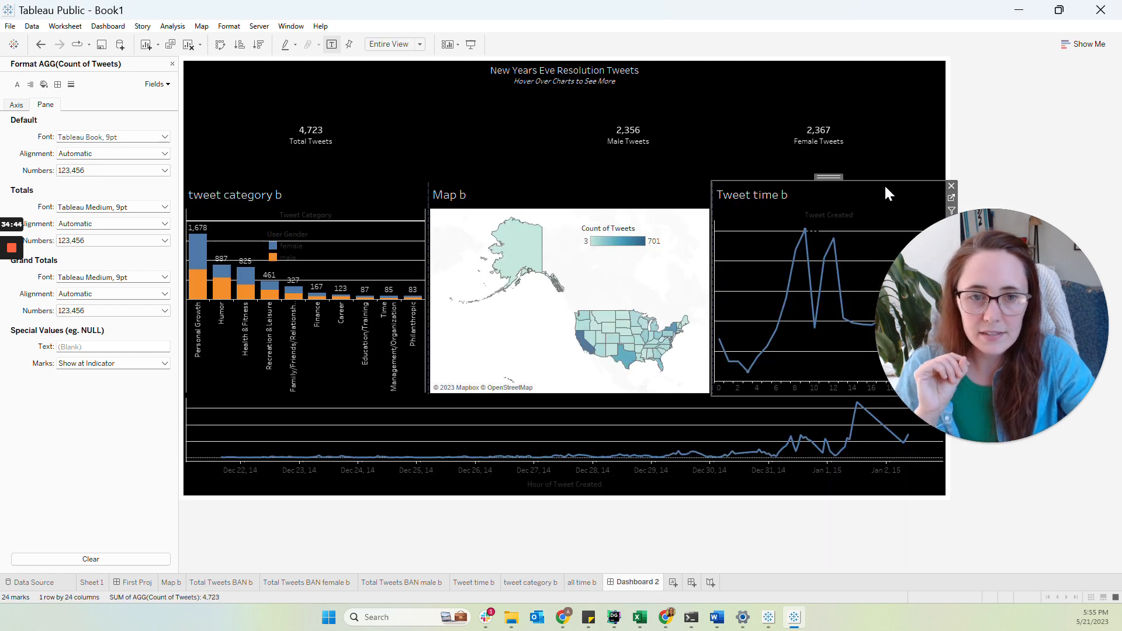
pyautogui.click(951, 199)
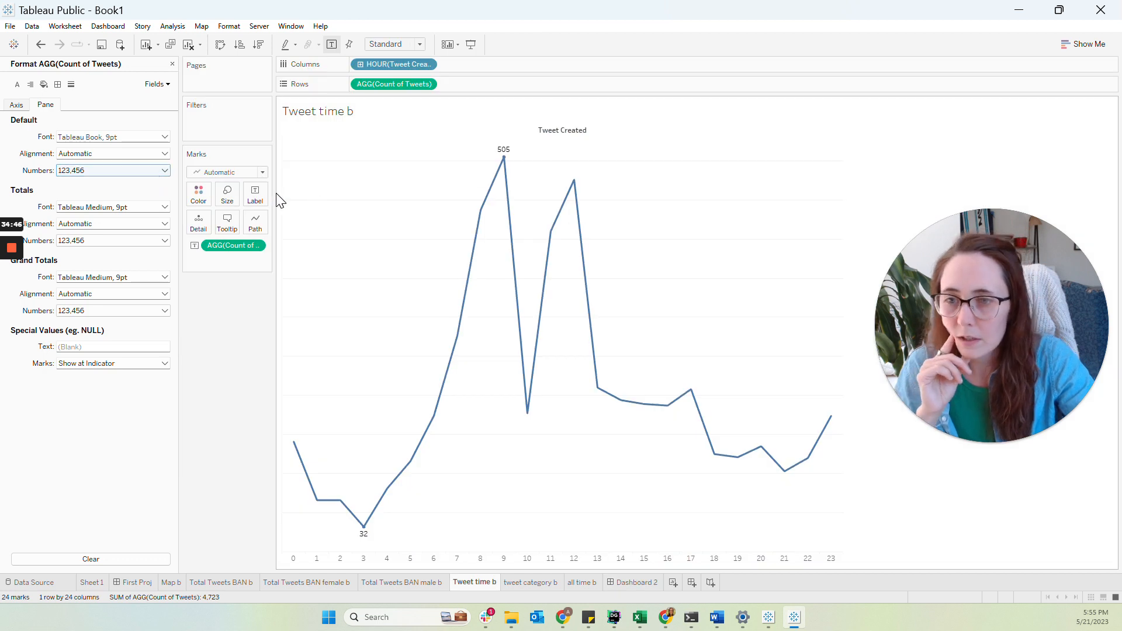
pyautogui.click(255, 195)
pyautogui.click(354, 255)
pyautogui.hotkey('ctrl', 'a')
pyautogui.click(587, 300)
pyautogui.click(577, 318)
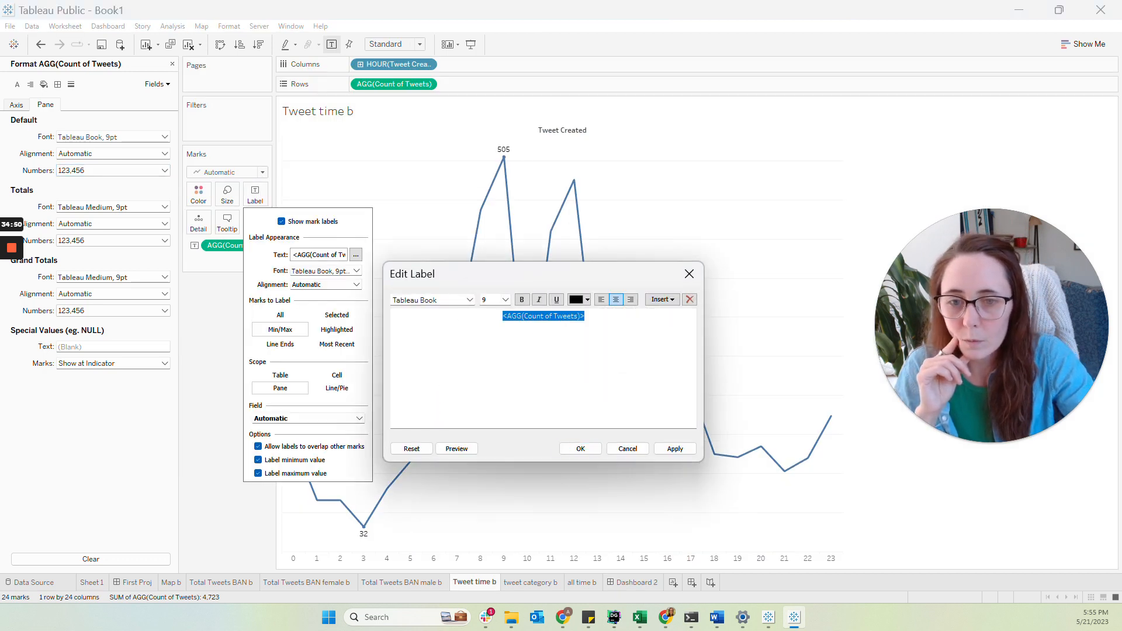
pyautogui.click(580, 449)
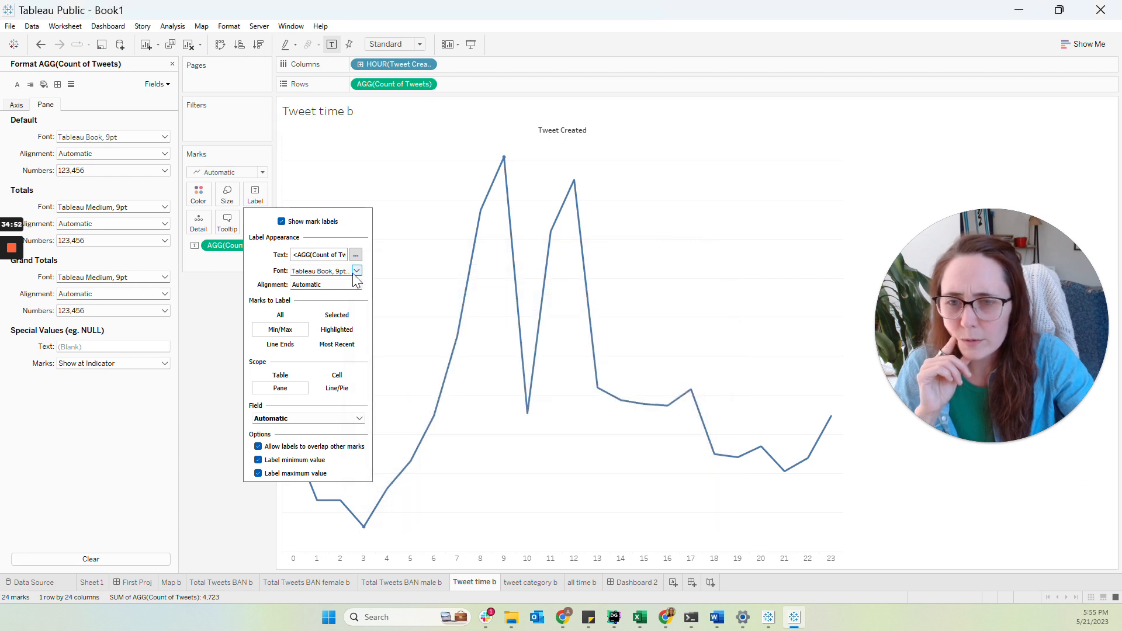
pyautogui.click(355, 273)
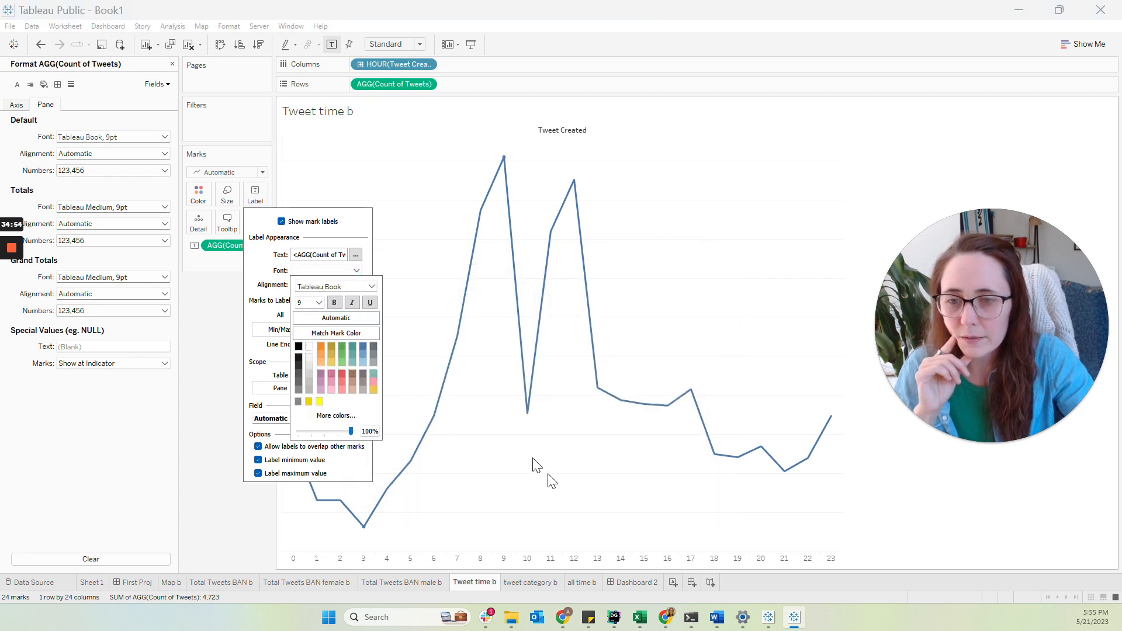
# - Return to Dashboard 2 and set the default pane font of the Hour of Tweet Created timeline to white
pyautogui.click(647, 586)
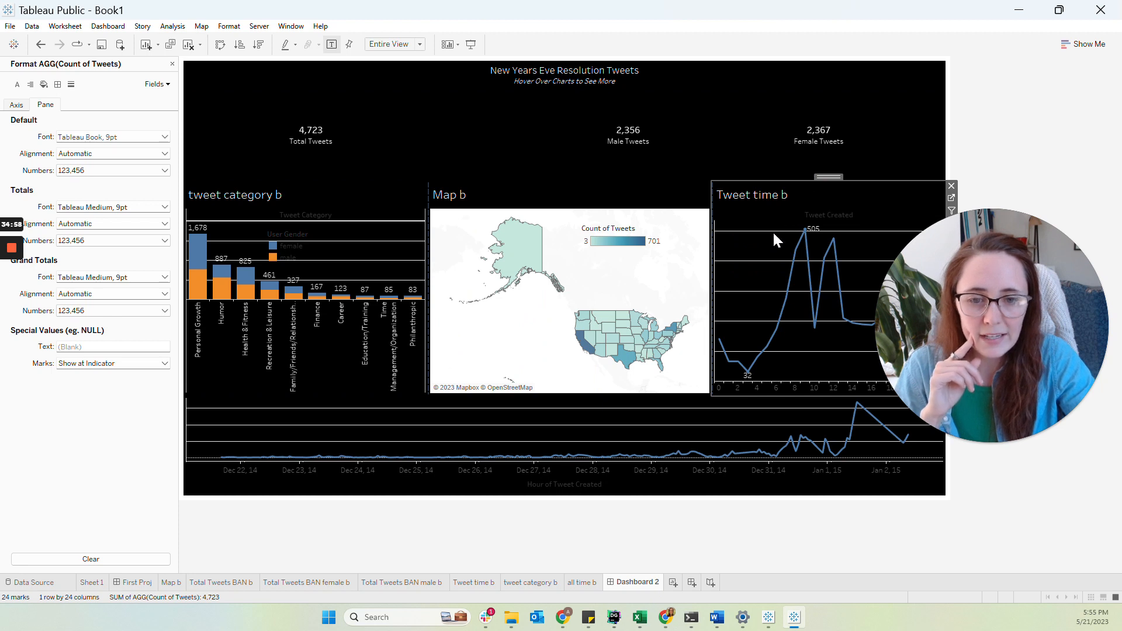
pyautogui.rightClick(460, 476)
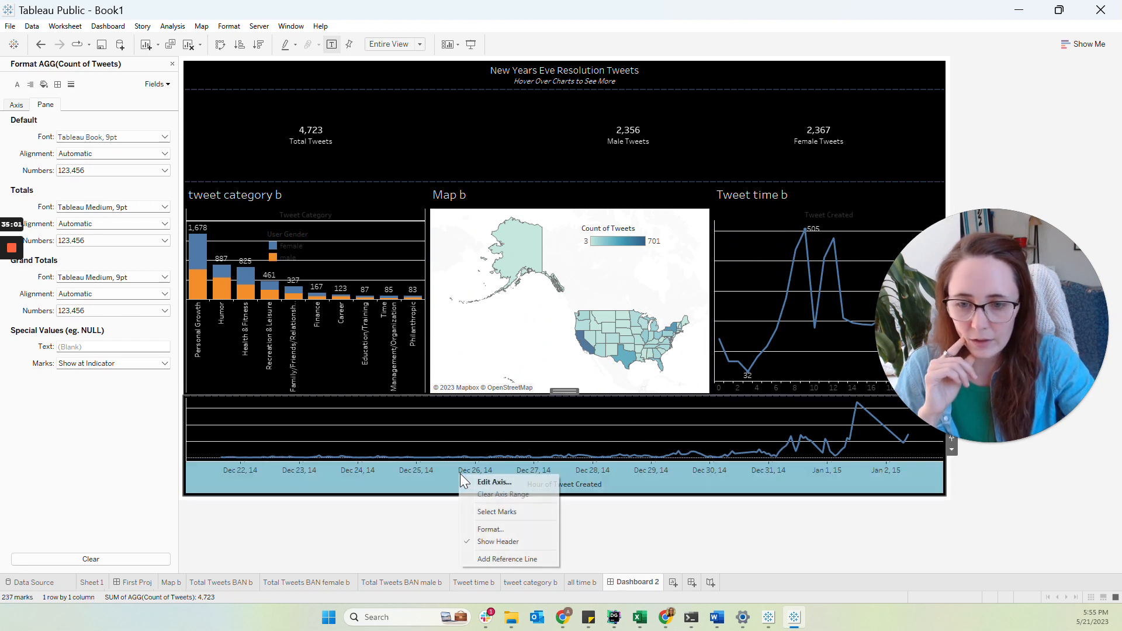
pyautogui.click(489, 531)
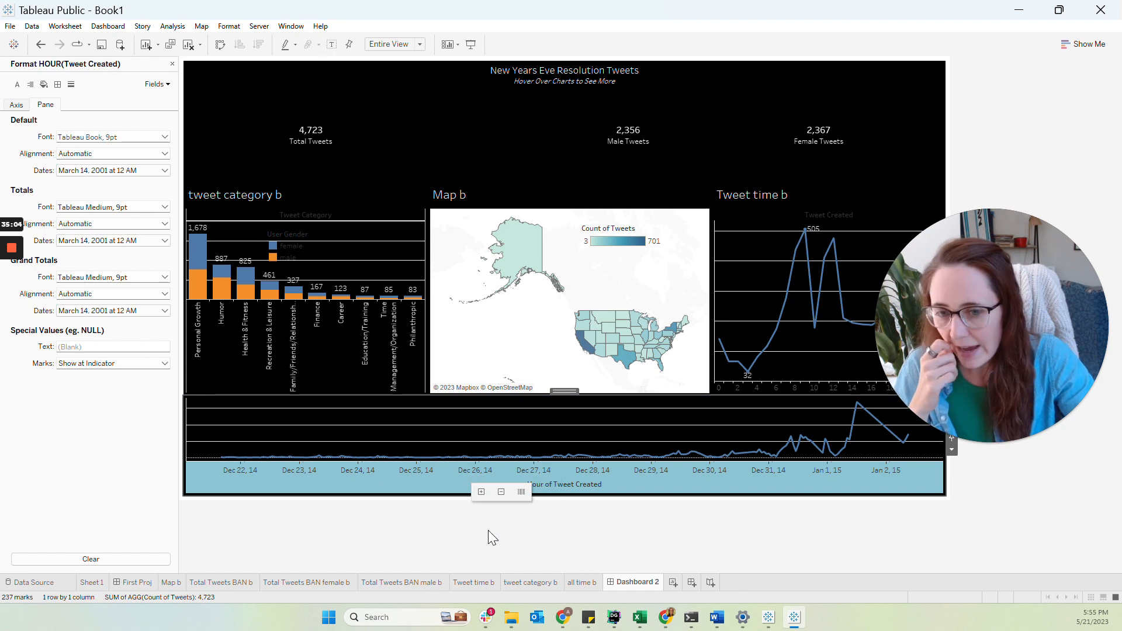
pyautogui.click(113, 140)
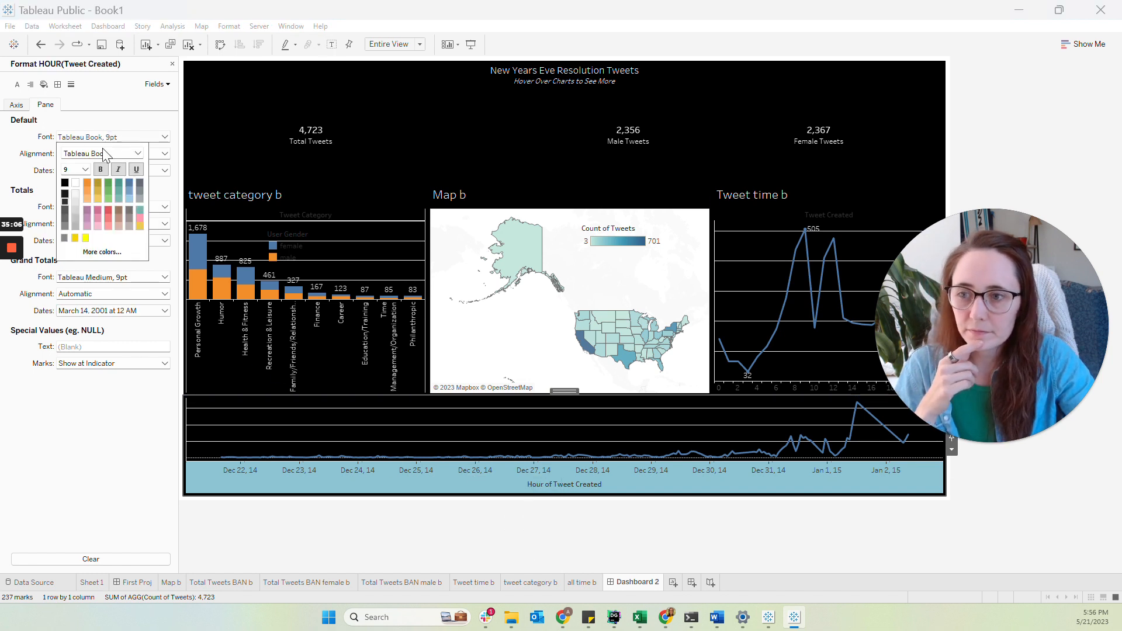
pyautogui.click(76, 184)
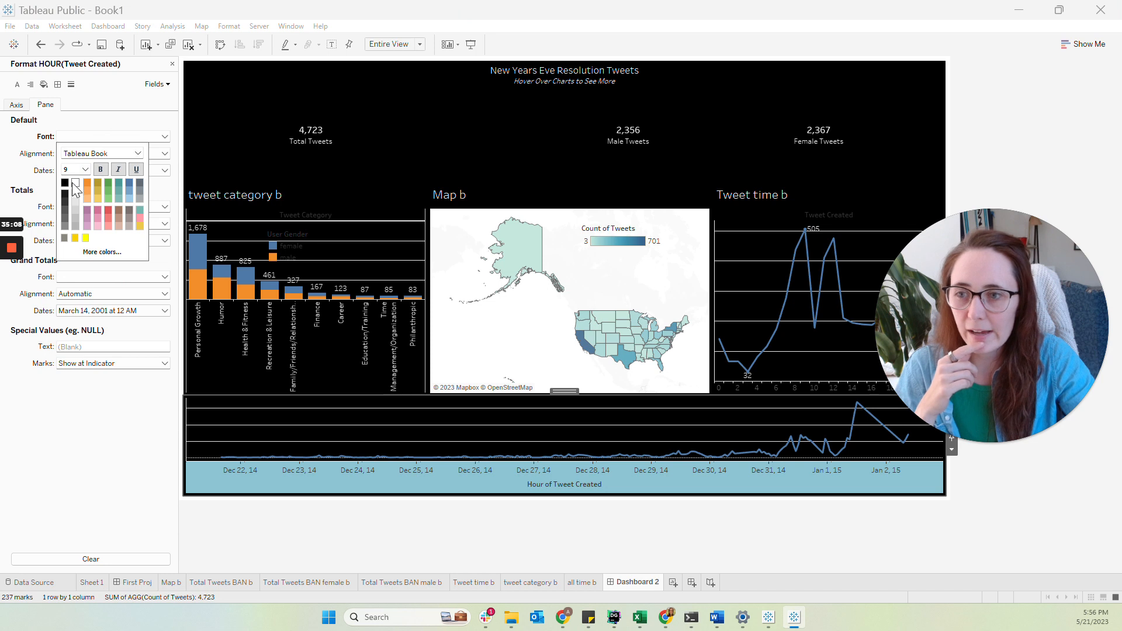
pyautogui.click(391, 499)
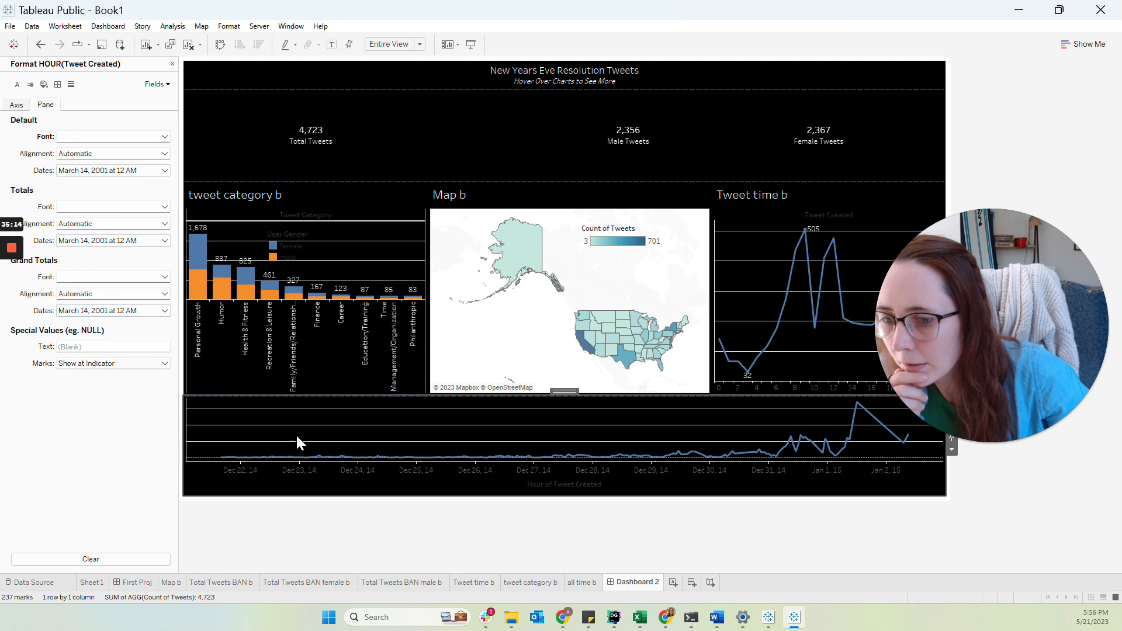
# - Set the default axis font of the Hour of Tweet Created timeline to white
pyautogui.rightClick(310, 466)
pyautogui.click(341, 519)
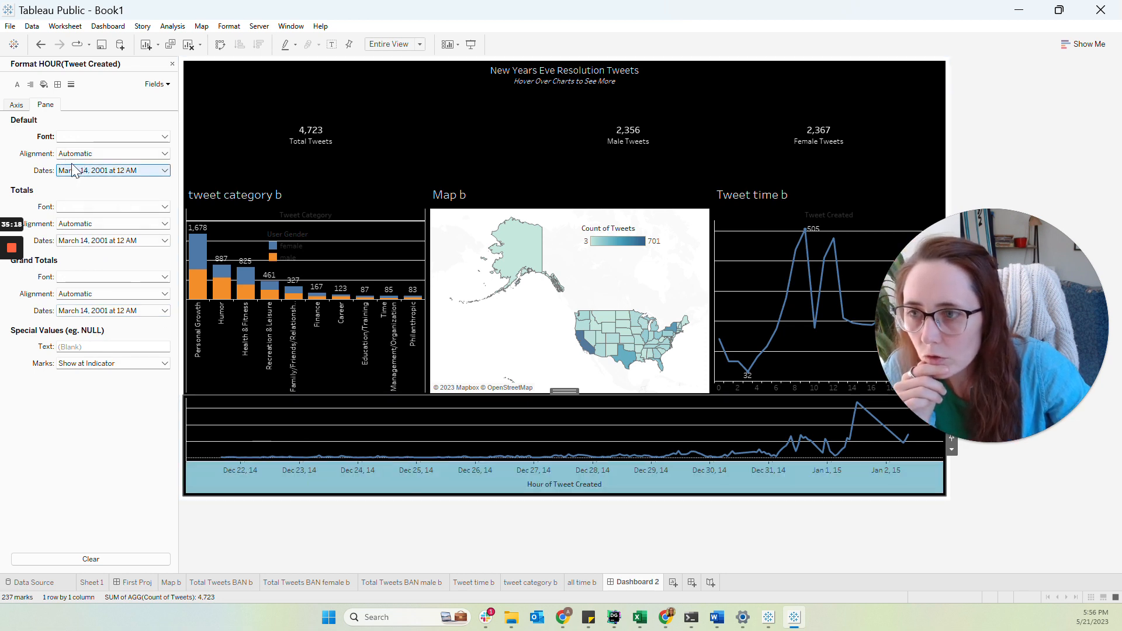
pyautogui.click(17, 105)
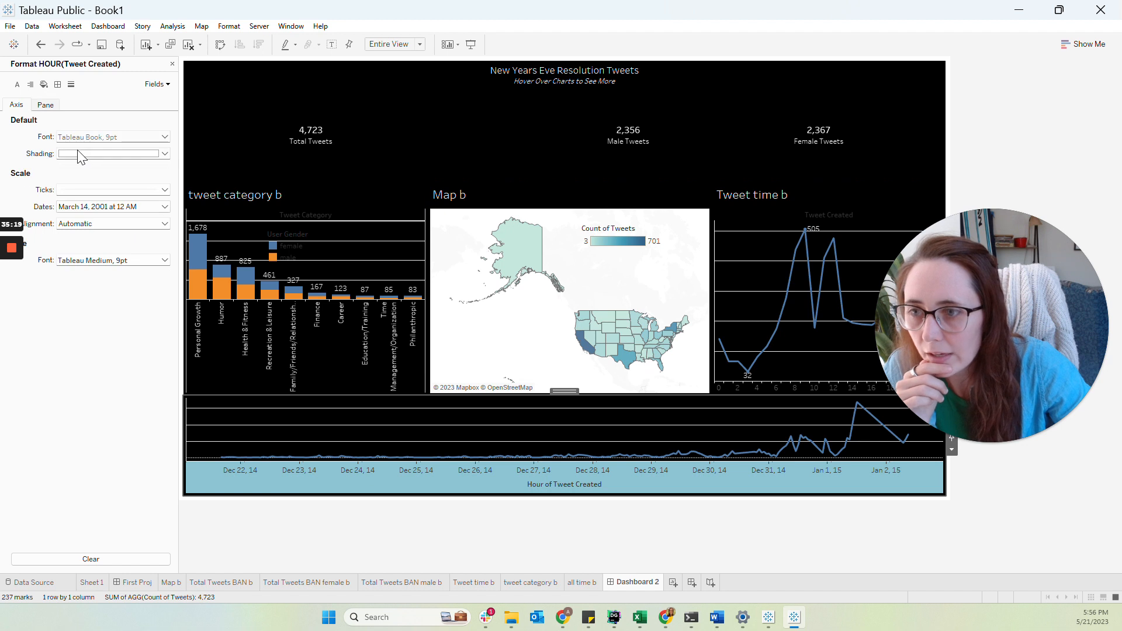
pyautogui.click(45, 105)
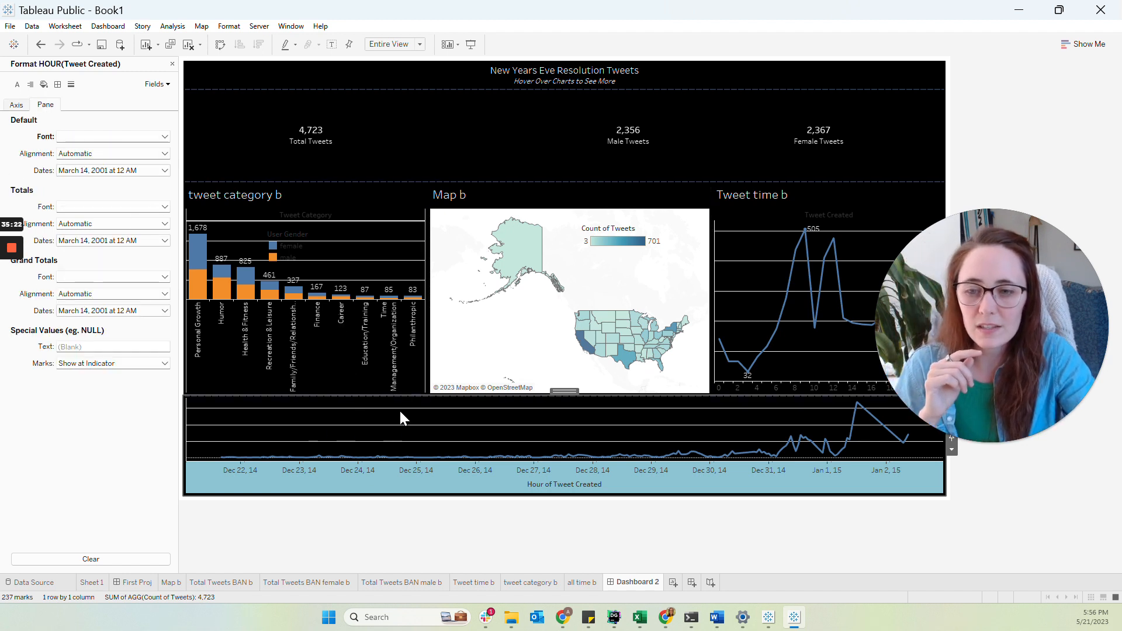
pyautogui.click(16, 105)
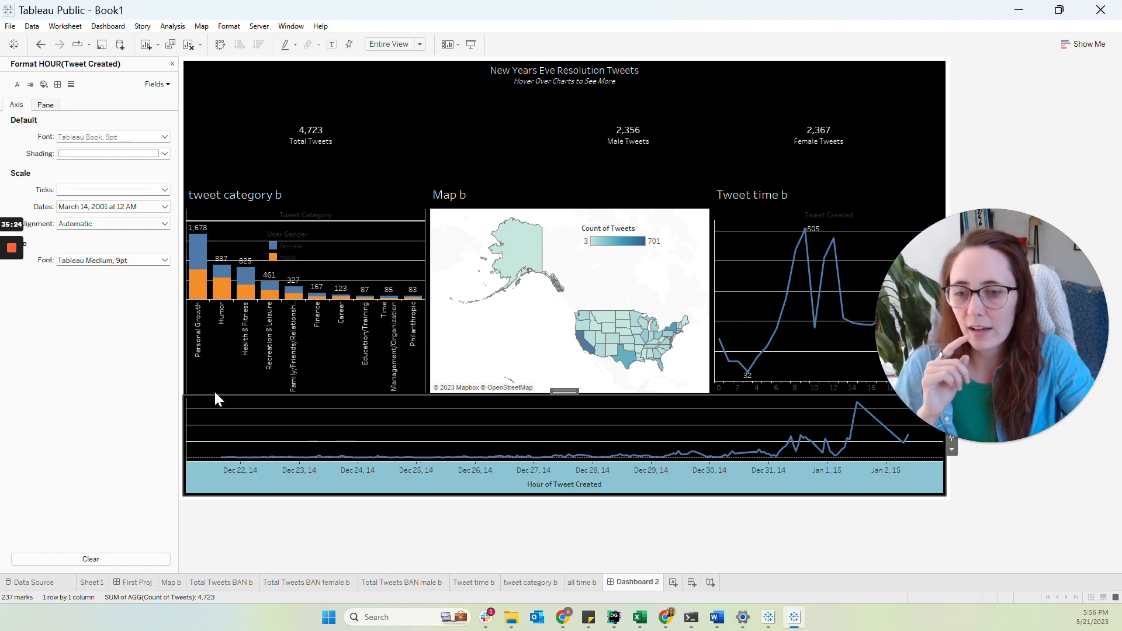
pyautogui.click(109, 138)
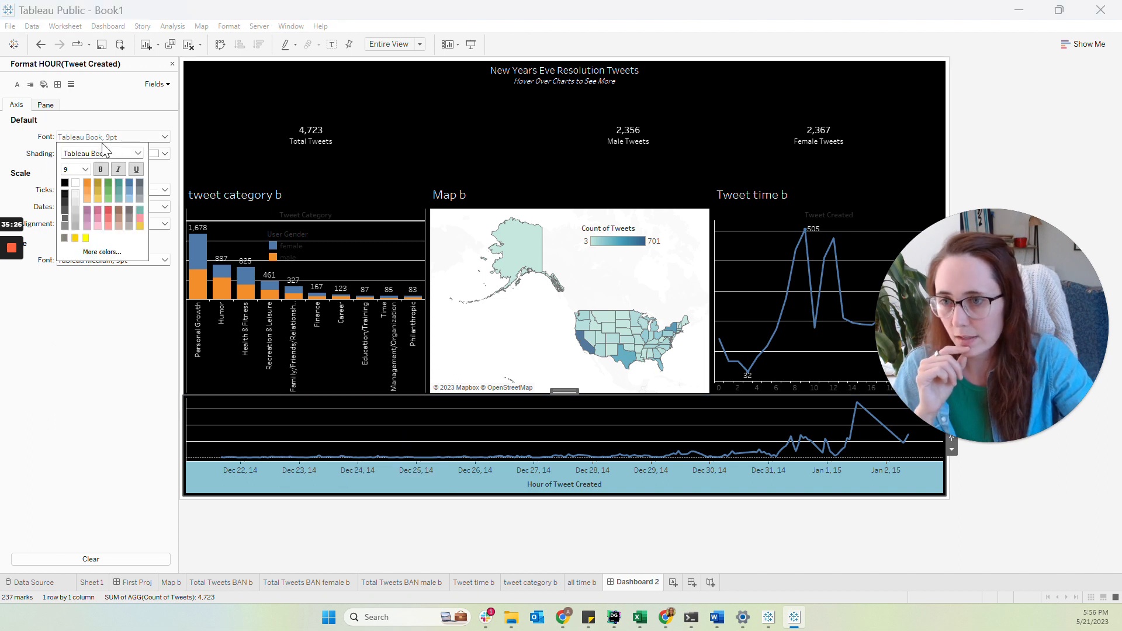
pyautogui.click(123, 403)
pyautogui.click(354, 457)
pyautogui.click(316, 437)
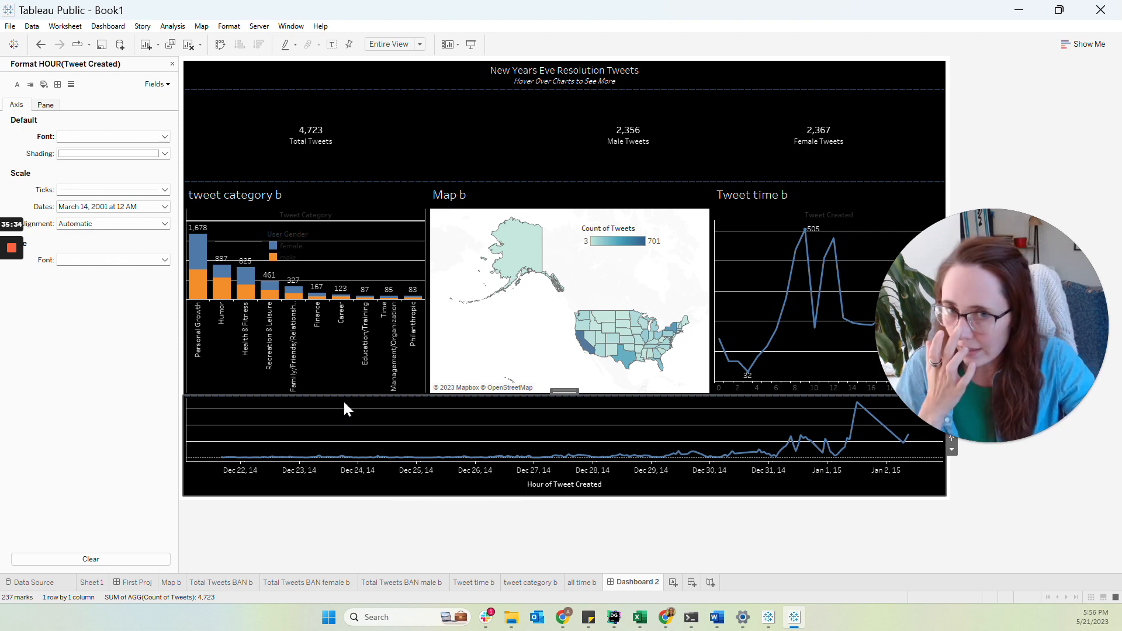
# - Change the background map style of the Map b view on the dashboard to Dark
pyautogui.click(521, 367)
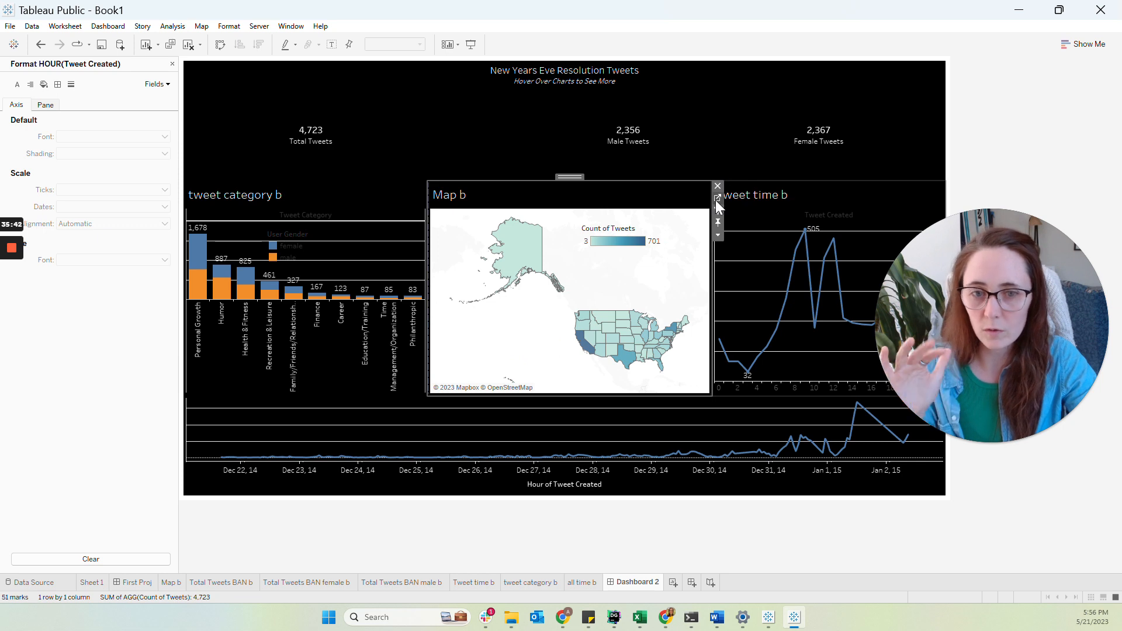
pyautogui.click(202, 27)
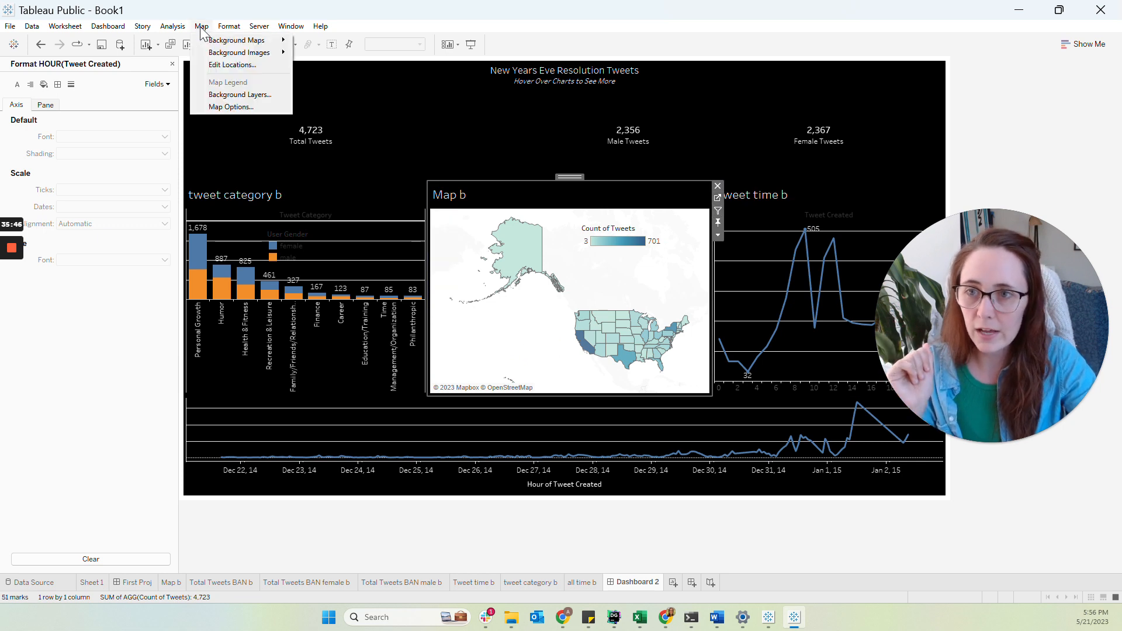
pyautogui.moveTo(219, 40)
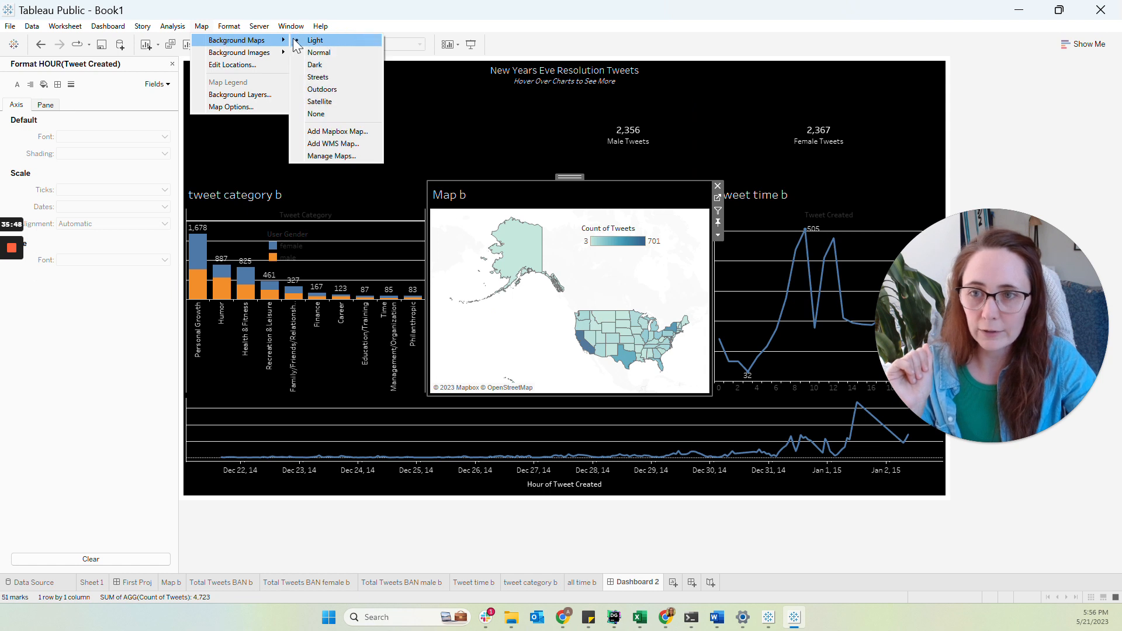
pyautogui.click(315, 65)
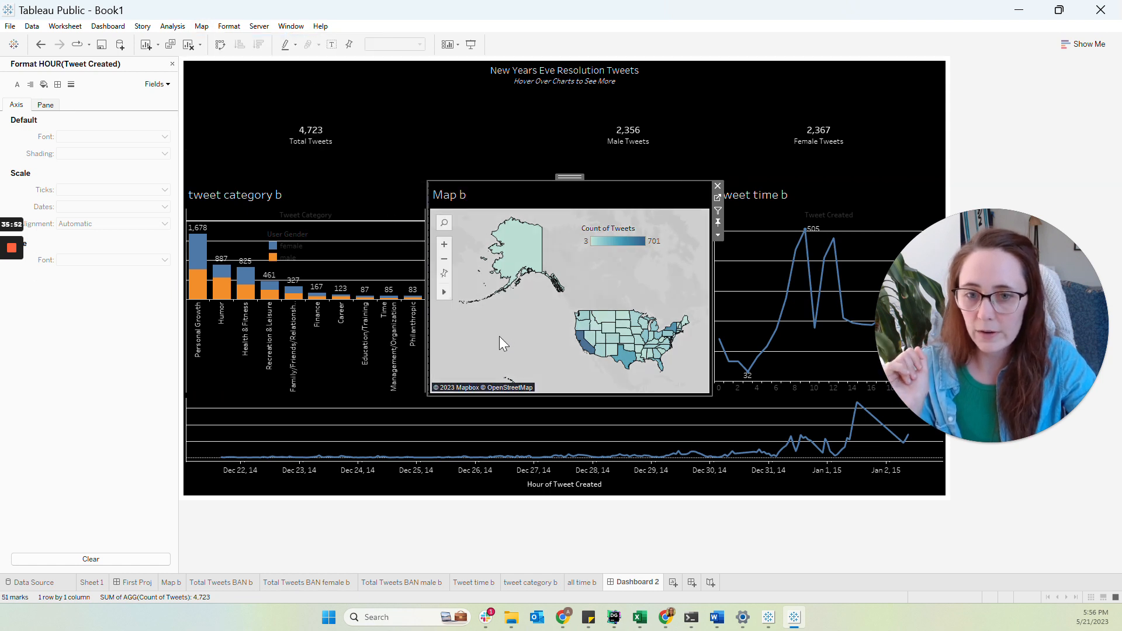
# - Turn off map search, layer control, view toolbar, and pan and zoom in Map b's map options
pyautogui.click(202, 27)
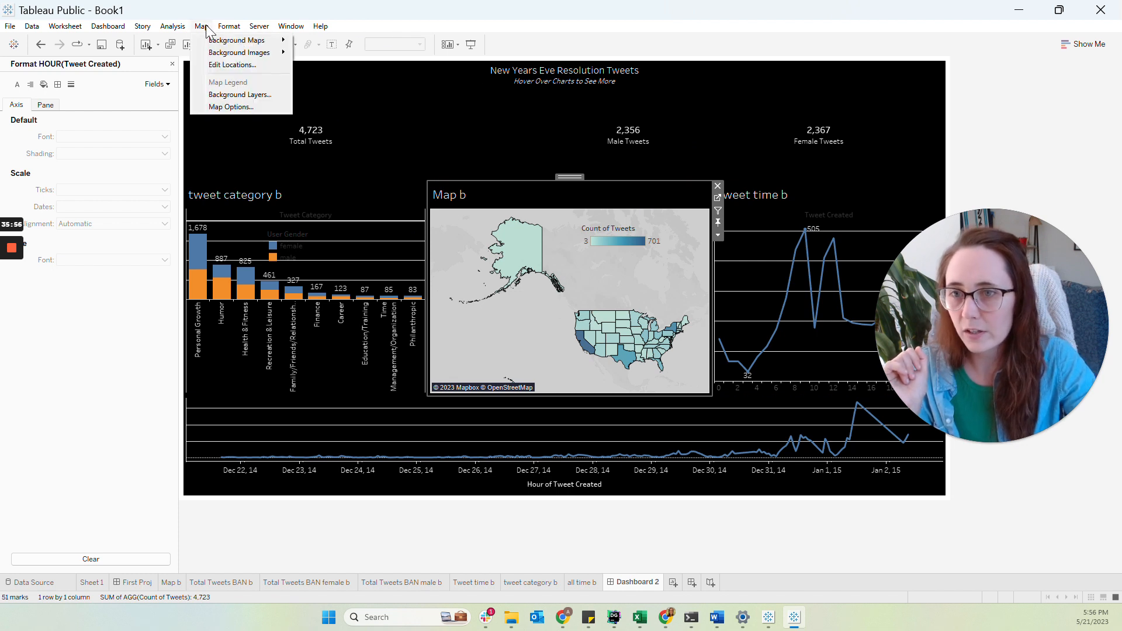
pyautogui.click(231, 107)
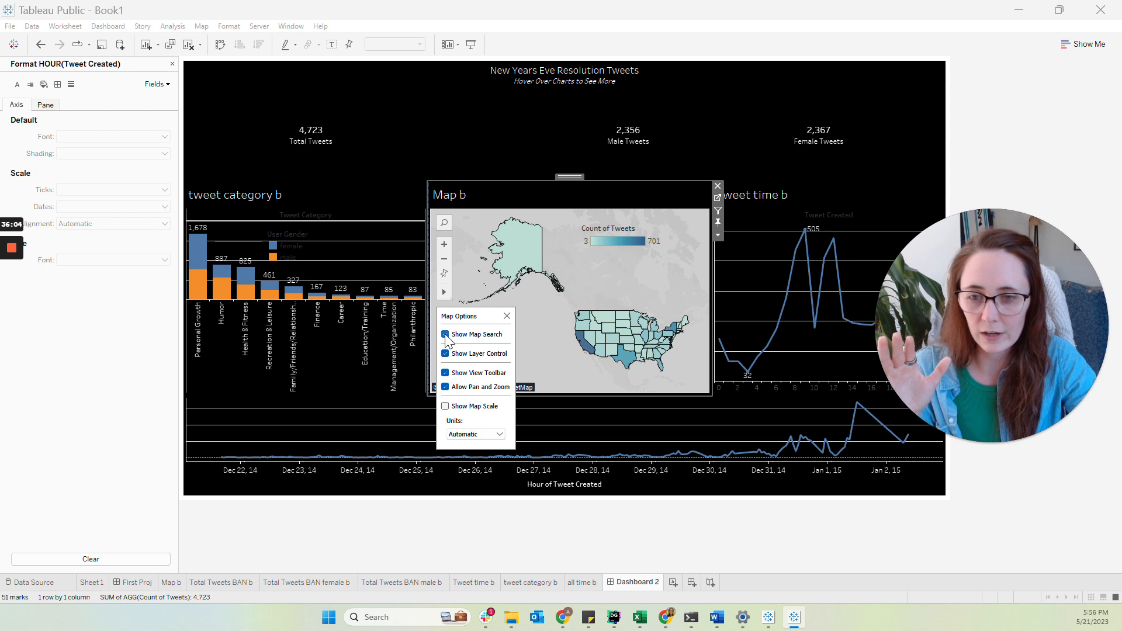
pyautogui.click(446, 387)
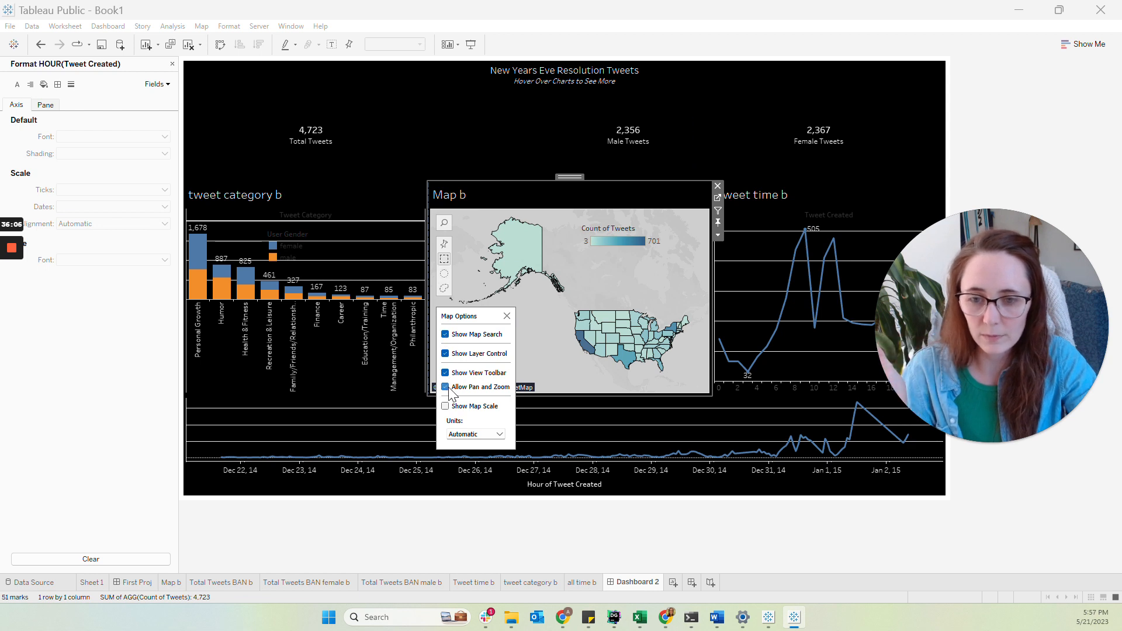
pyautogui.click(446, 374)
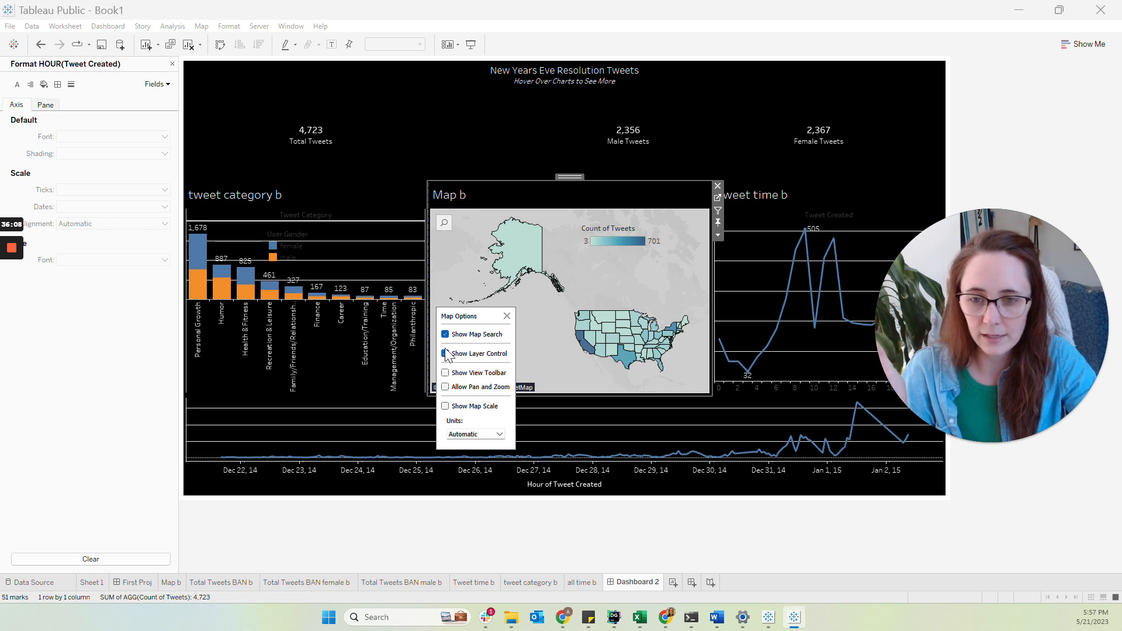
pyautogui.click(445, 336)
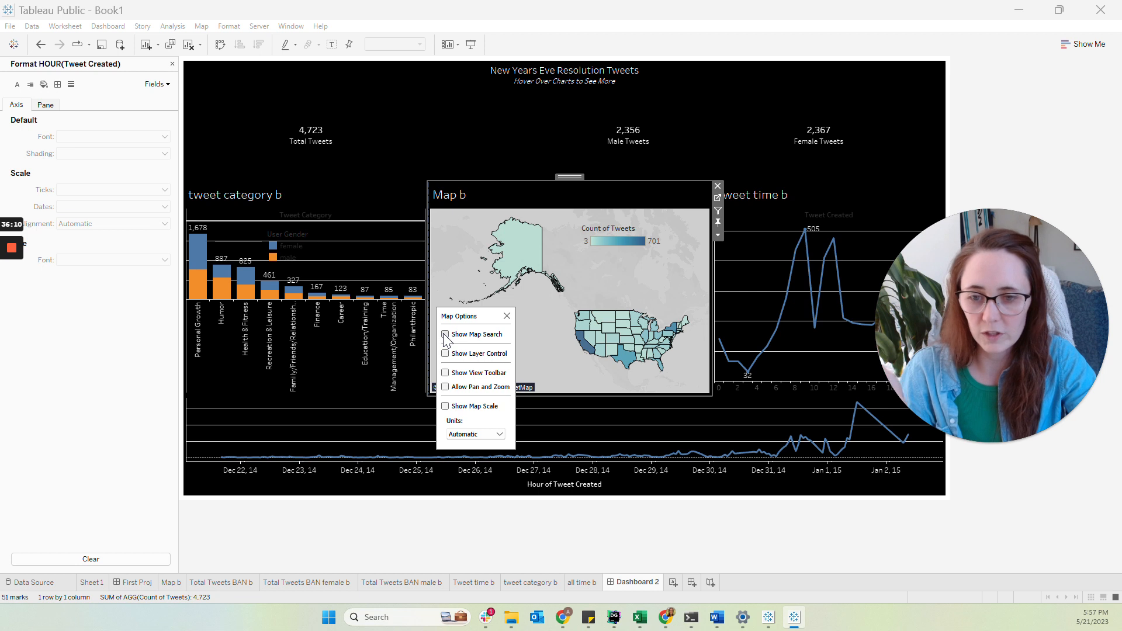
pyautogui.click(507, 316)
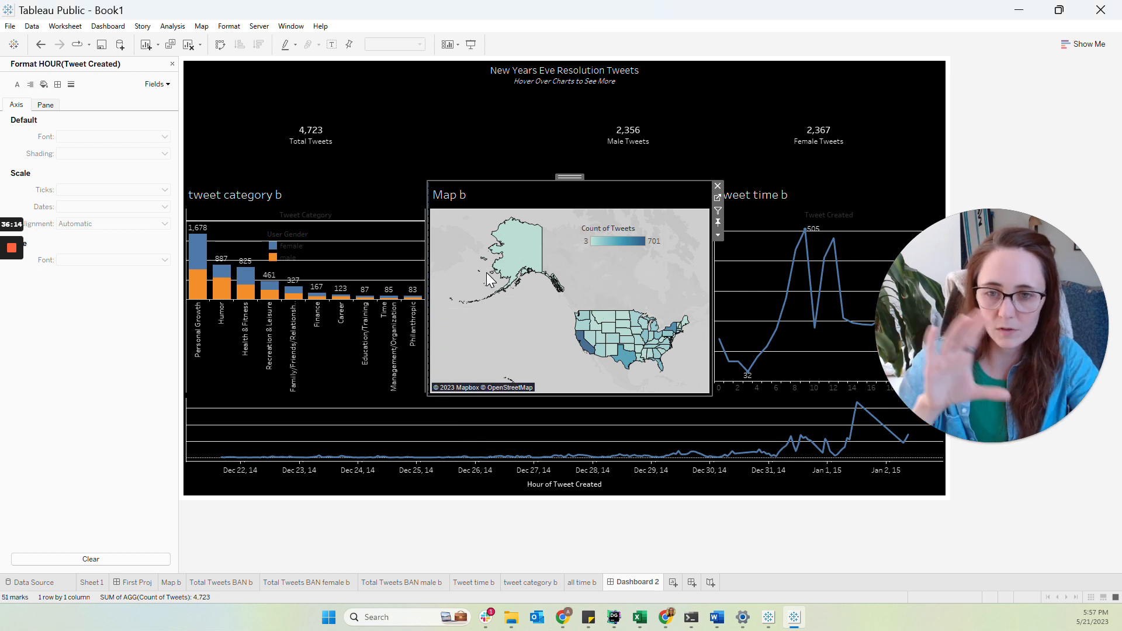
# - Reduce the washout of Map b's background layers to 7%
pyautogui.click(202, 26)
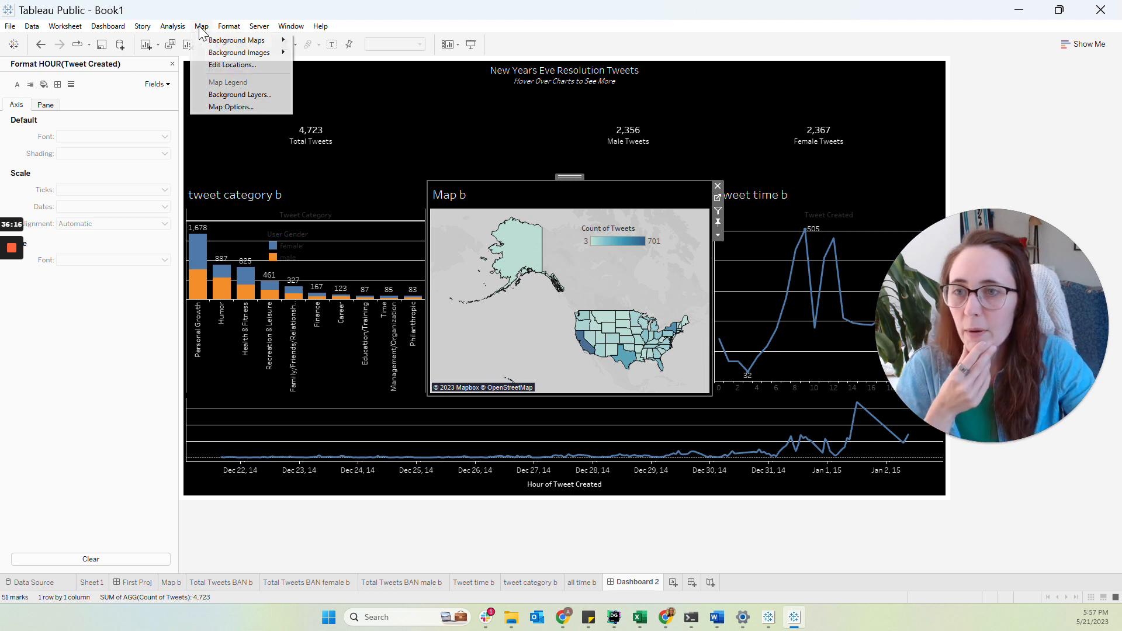
pyautogui.click(240, 97)
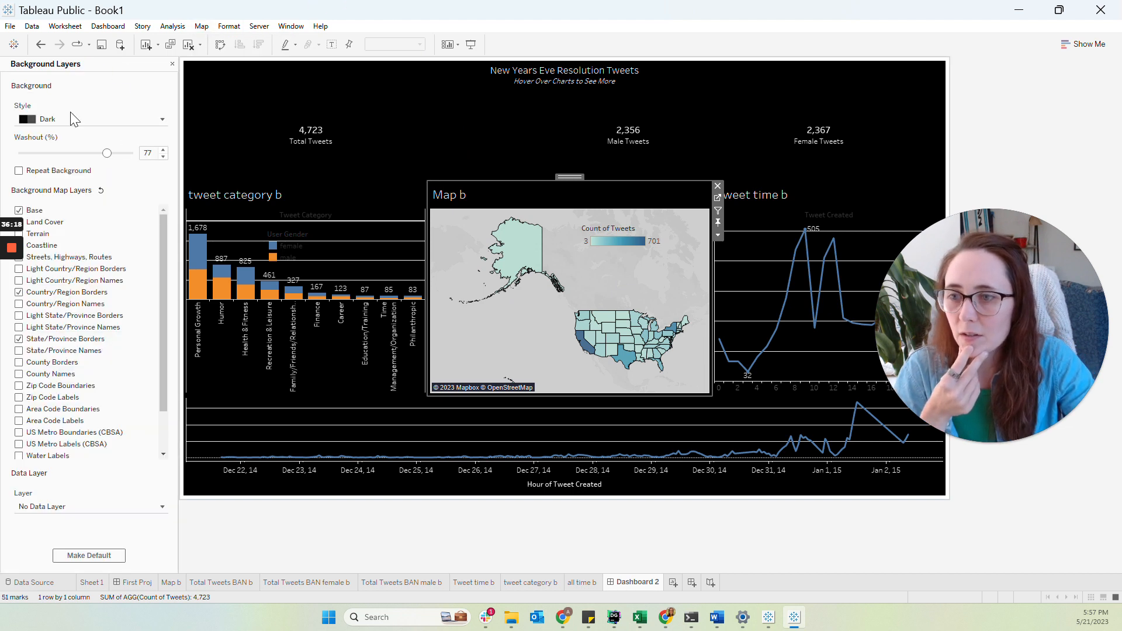
pyautogui.moveTo(107, 153); pyautogui.dragTo(64, 153)
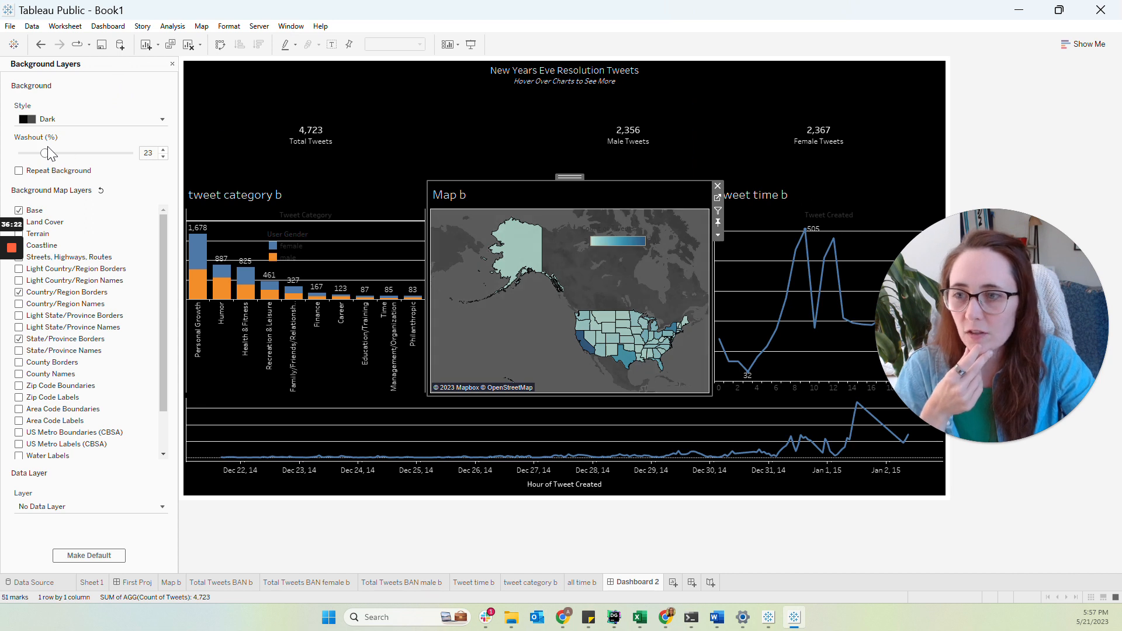
pyautogui.moveTo(45, 154); pyautogui.dragTo(27, 154)
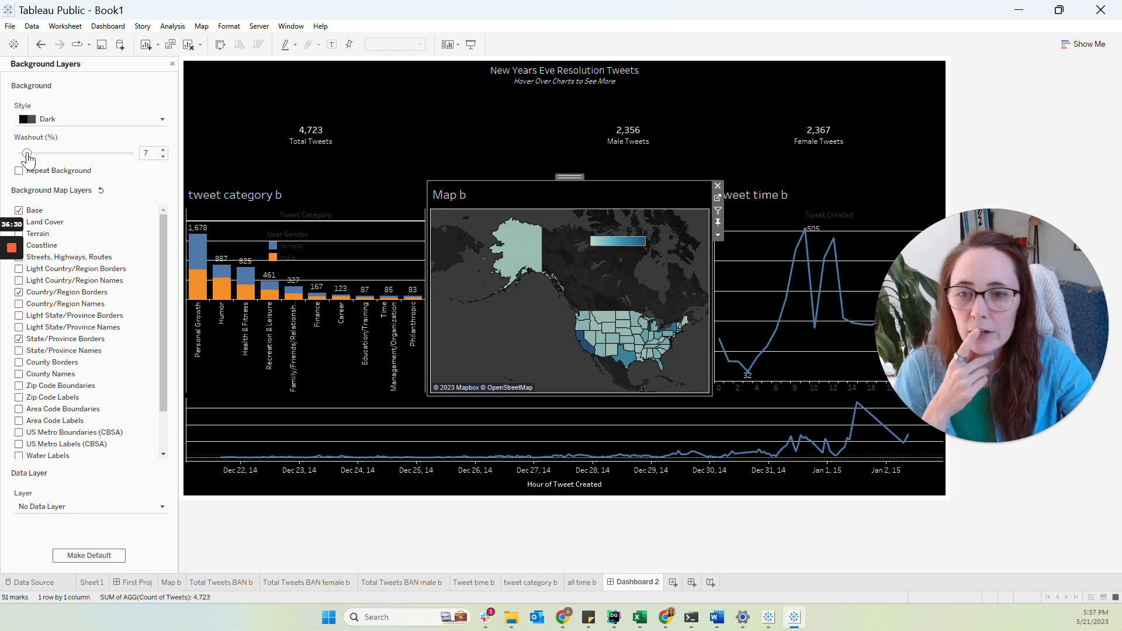
# - Format the User Gender legend of the tweet category b chart with white text
pyautogui.rightClick(298, 254)
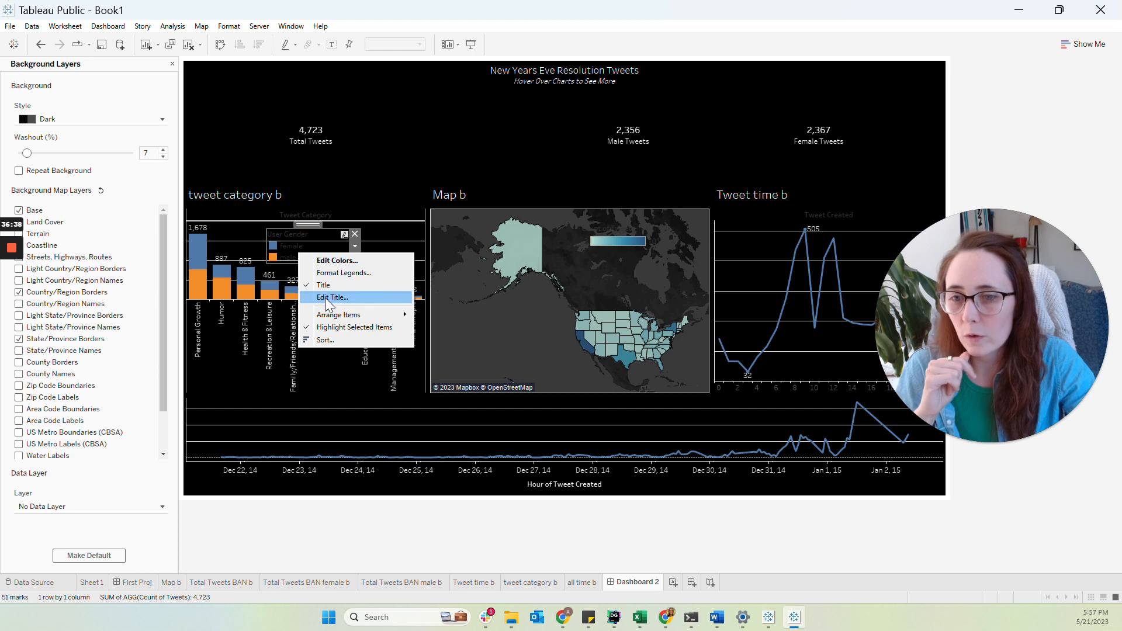
pyautogui.click(292, 246)
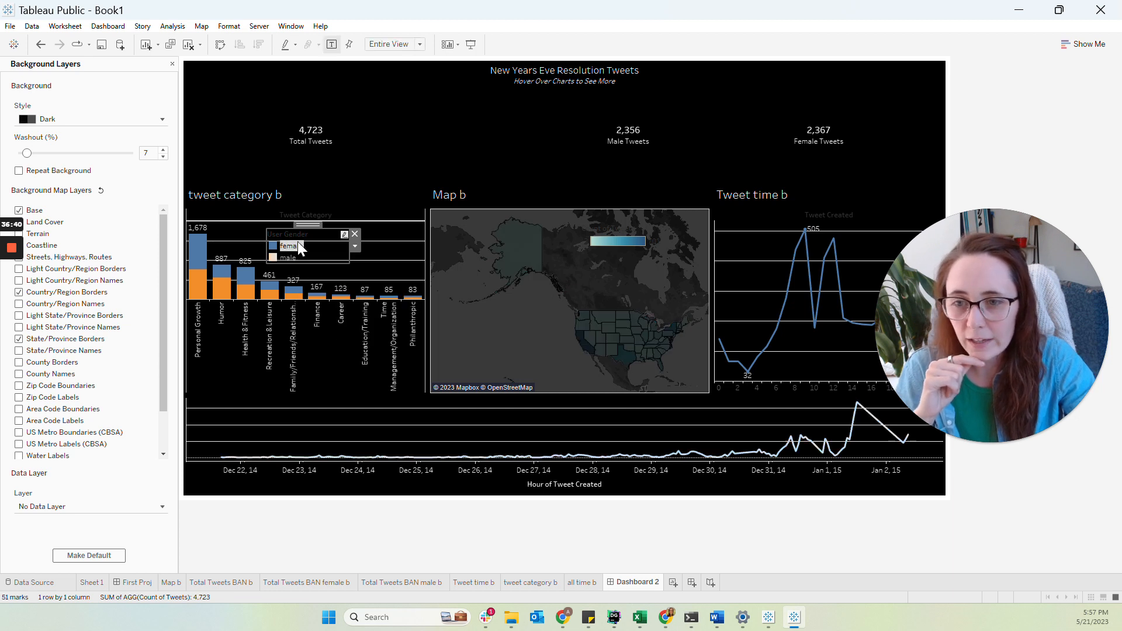
pyautogui.rightClick(297, 245)
pyautogui.click(331, 263)
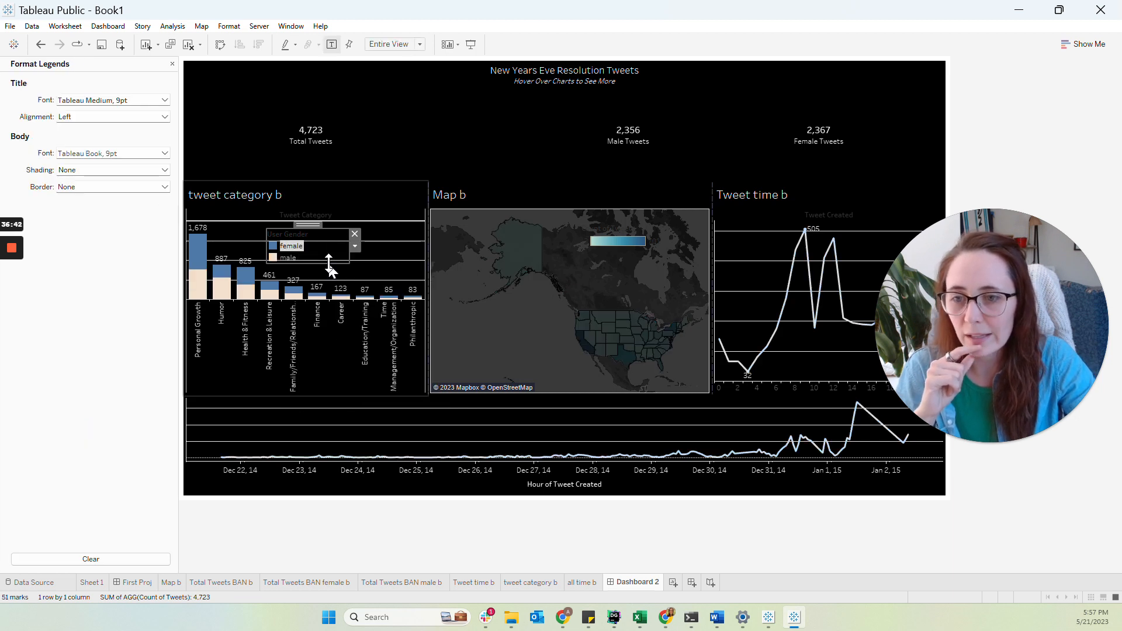
pyautogui.click(128, 155)
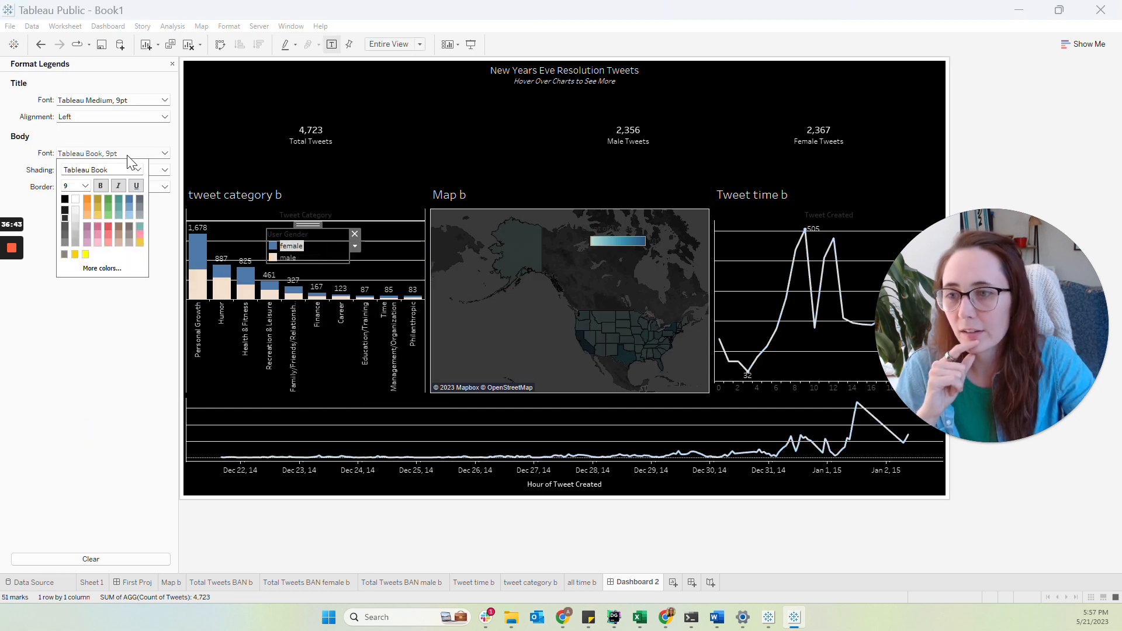
pyautogui.click(300, 245)
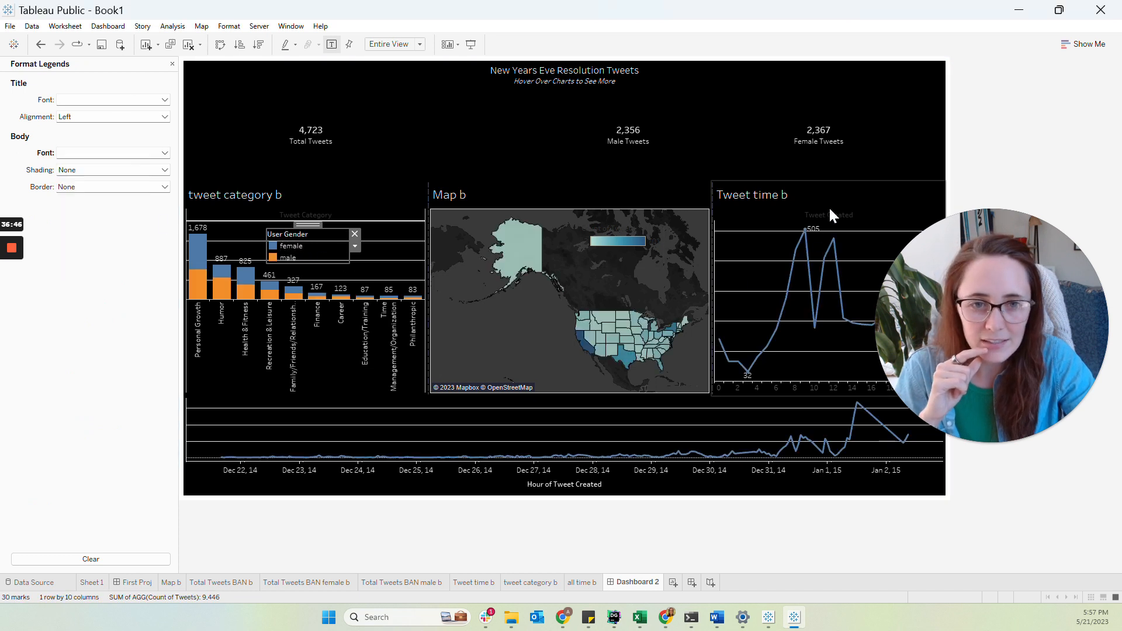
# - Set the map's Count of Tweets legend text to white and move the User Gender legend above the tweet category b bars
pyautogui.rightClick(619, 256)
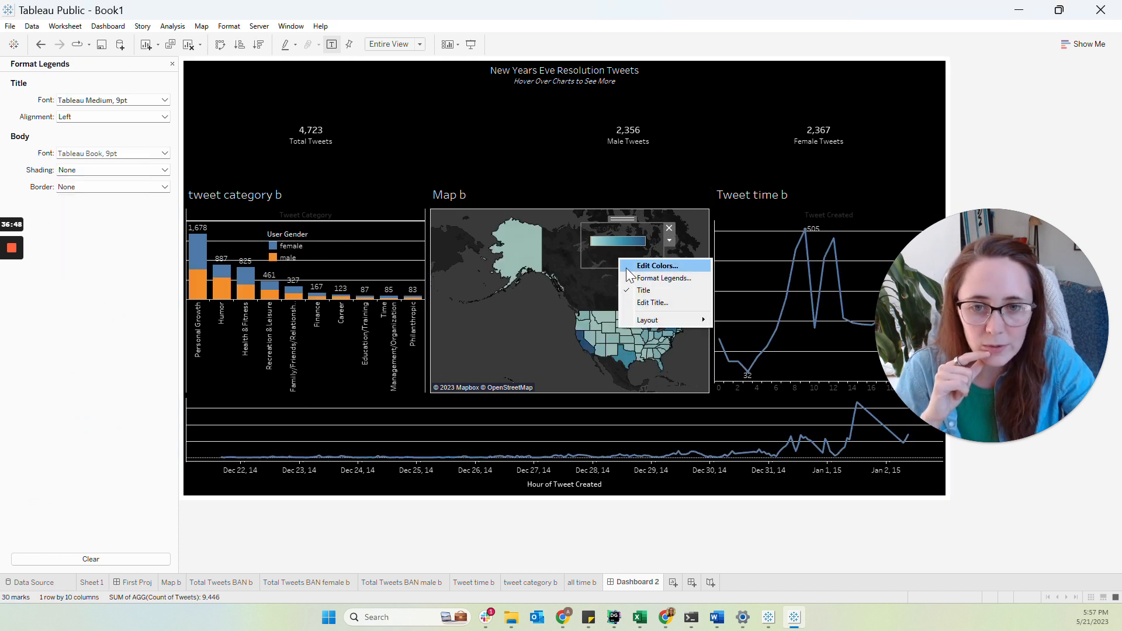
pyautogui.click(643, 275)
pyautogui.click(121, 156)
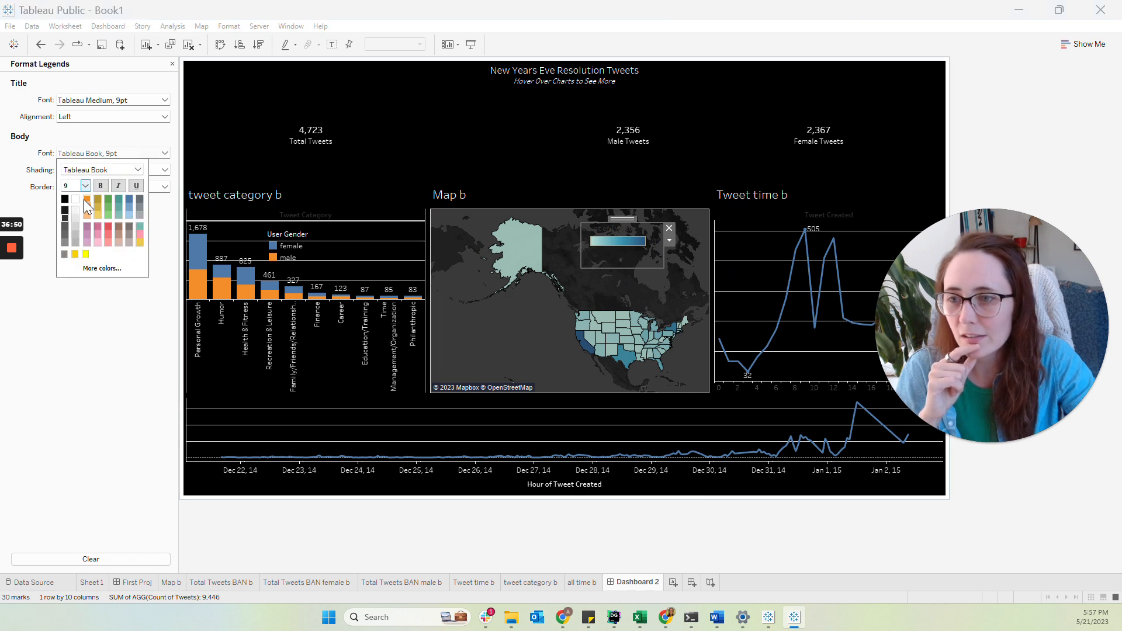
pyautogui.click(79, 202)
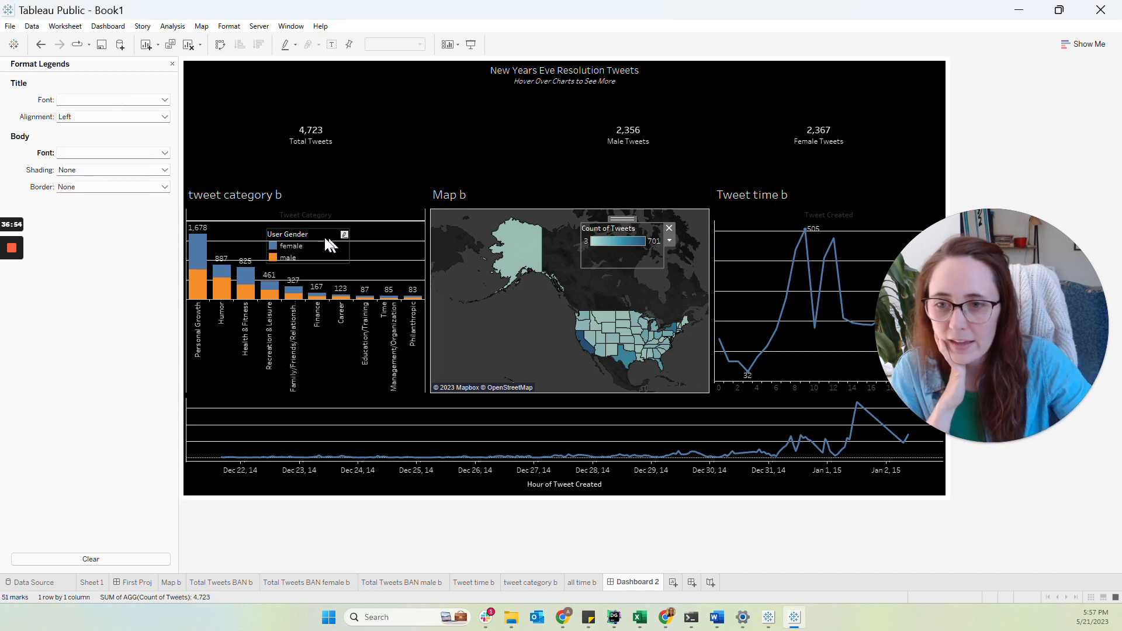
pyautogui.moveTo(306, 230); pyautogui.dragTo(367, 165)
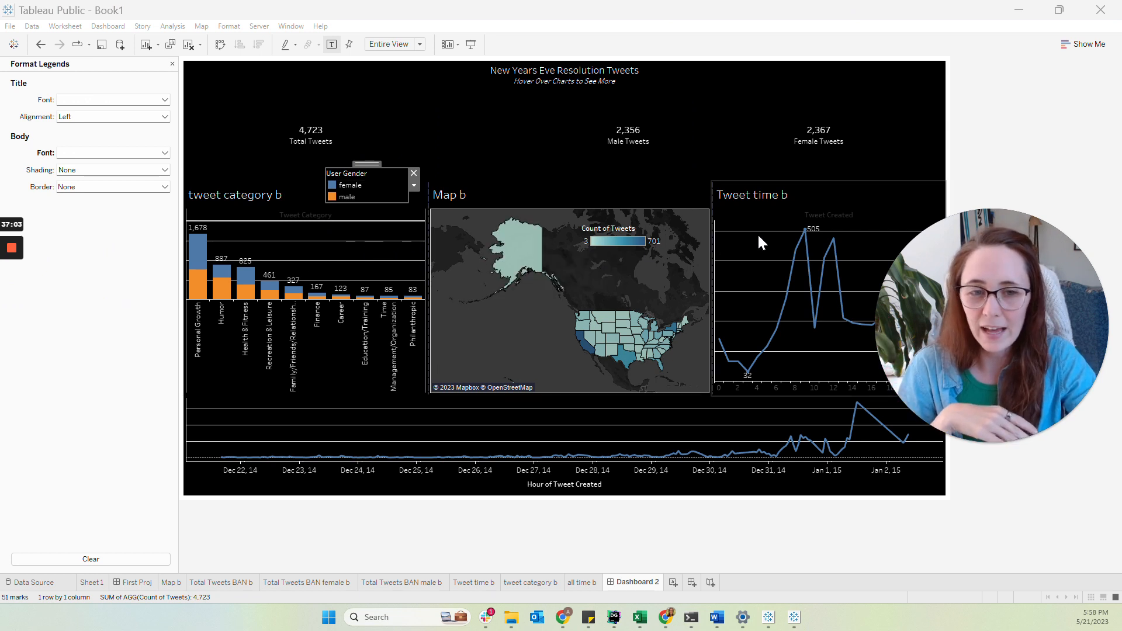
# - Go to the Tweet time b sheet, recolor its line with the copied yellow color code, and return to Dashboard 2
pyautogui.click(730, 257)
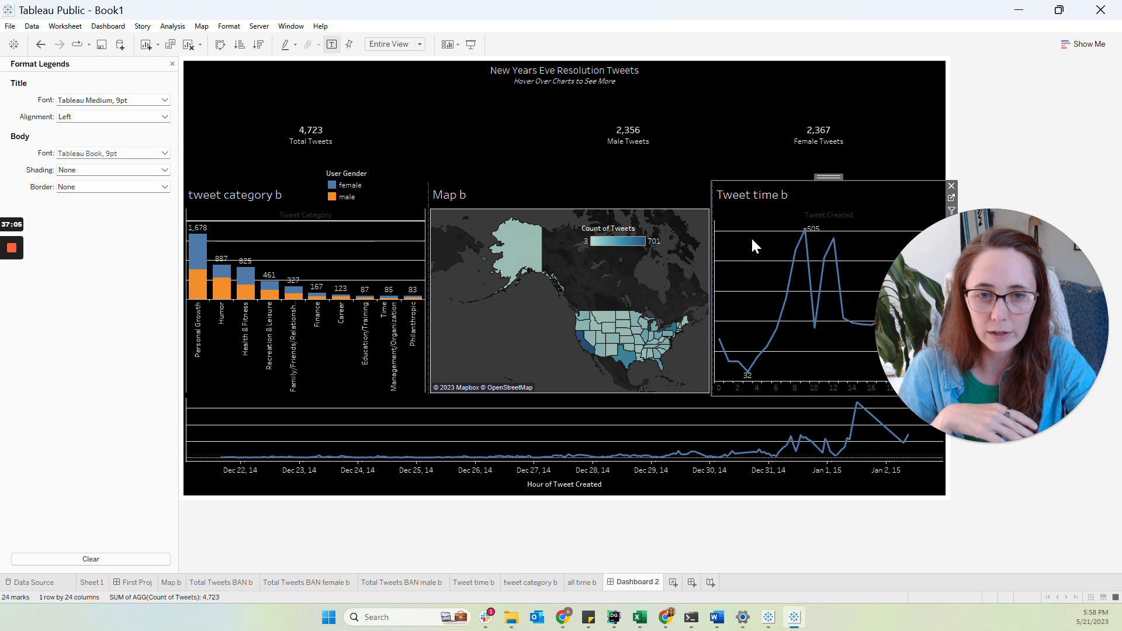
pyautogui.click(952, 199)
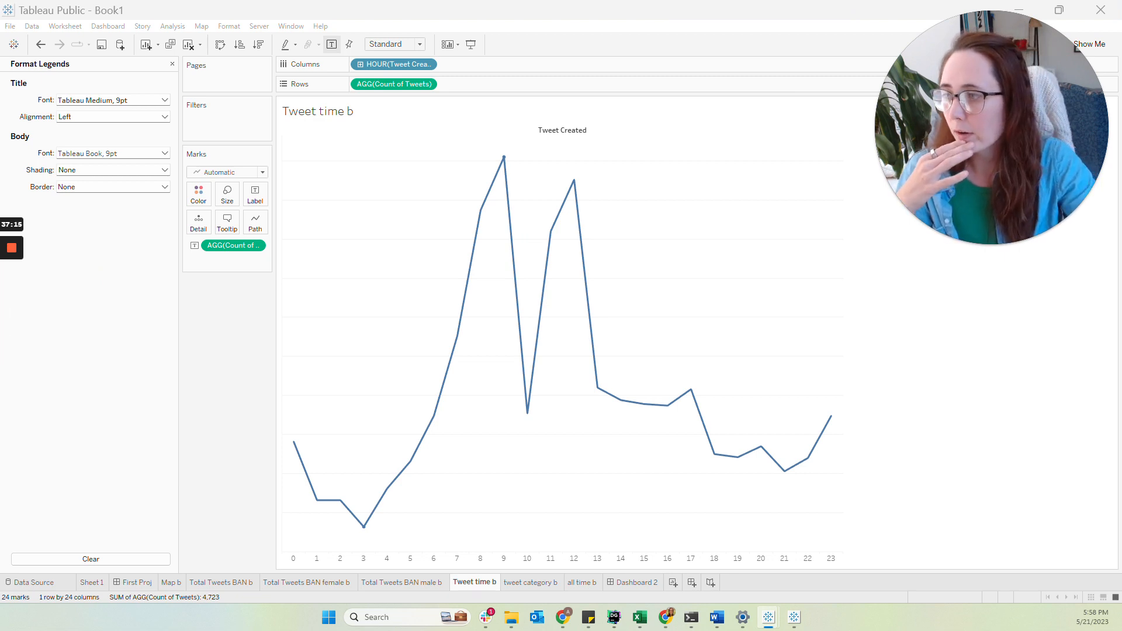
pyautogui.click(198, 192)
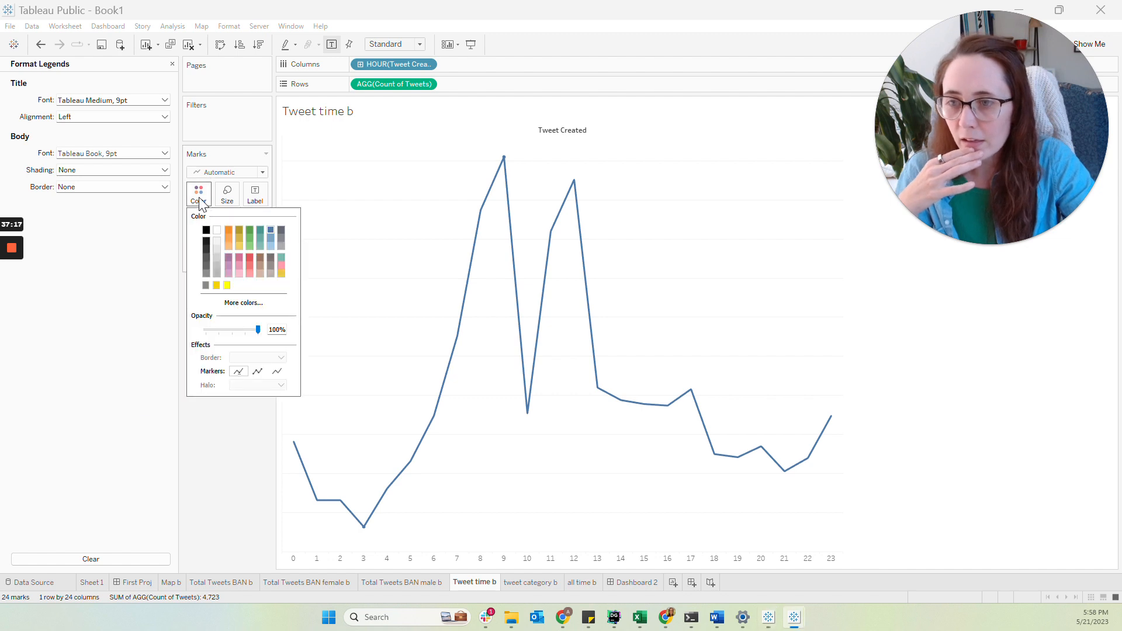
pyautogui.click(244, 304)
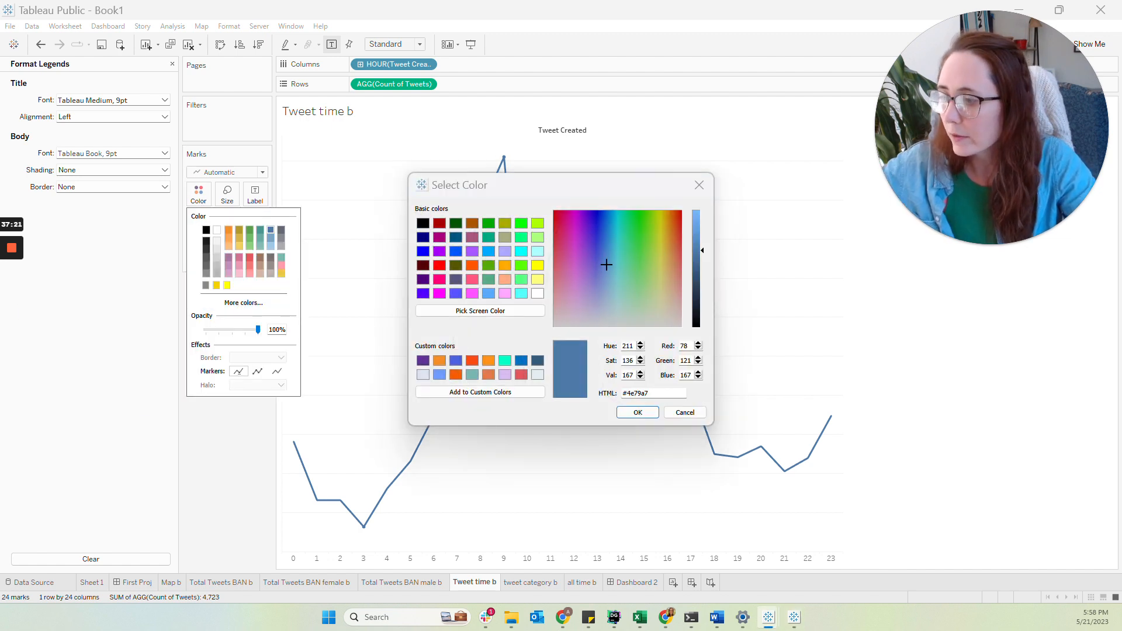
pyautogui.click(600, 392)
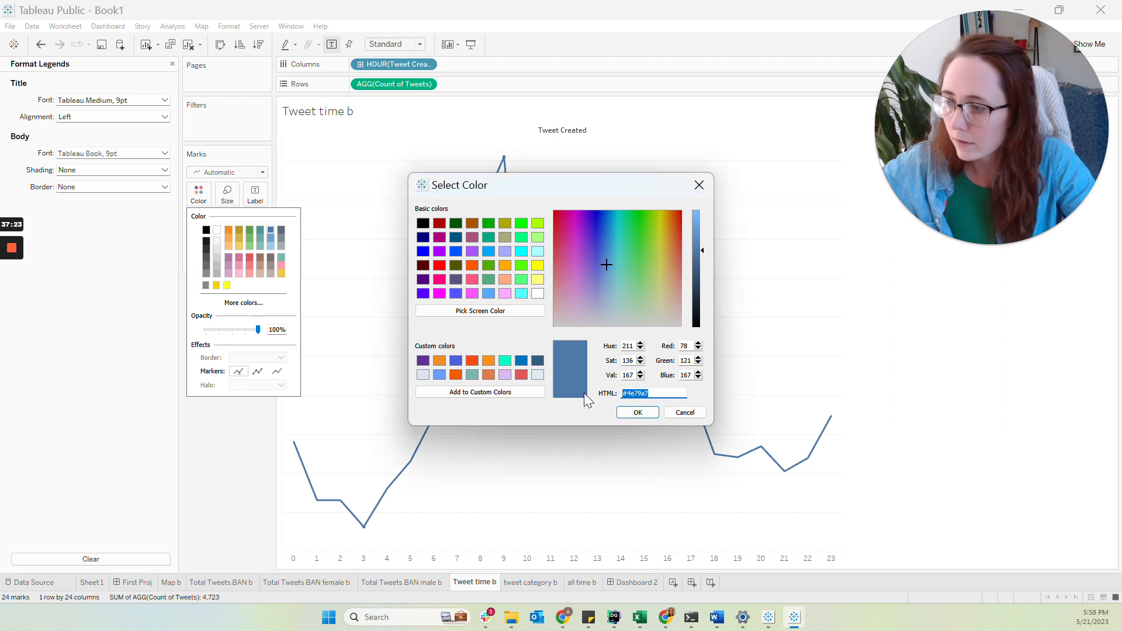
pyautogui.hotkey('ctrl', 'v')
pyautogui.click(638, 413)
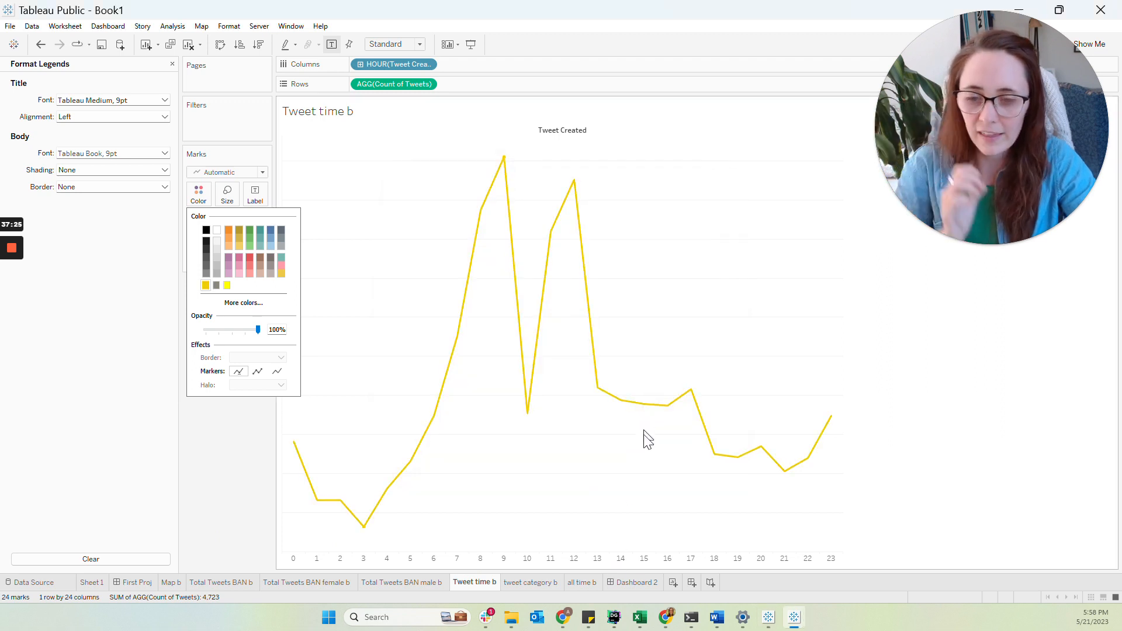
pyautogui.click(636, 583)
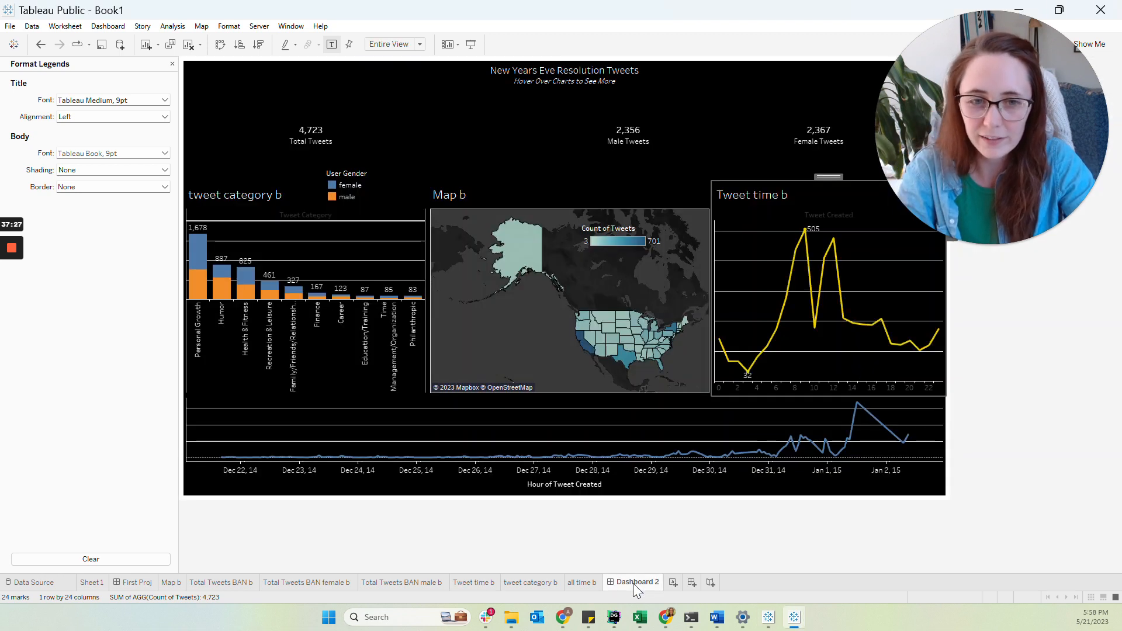
# - Go to the all time b sheet from its dashboard tile, set its line to the recently used yellow, and return to Dashboard 2
pyautogui.click(664, 431)
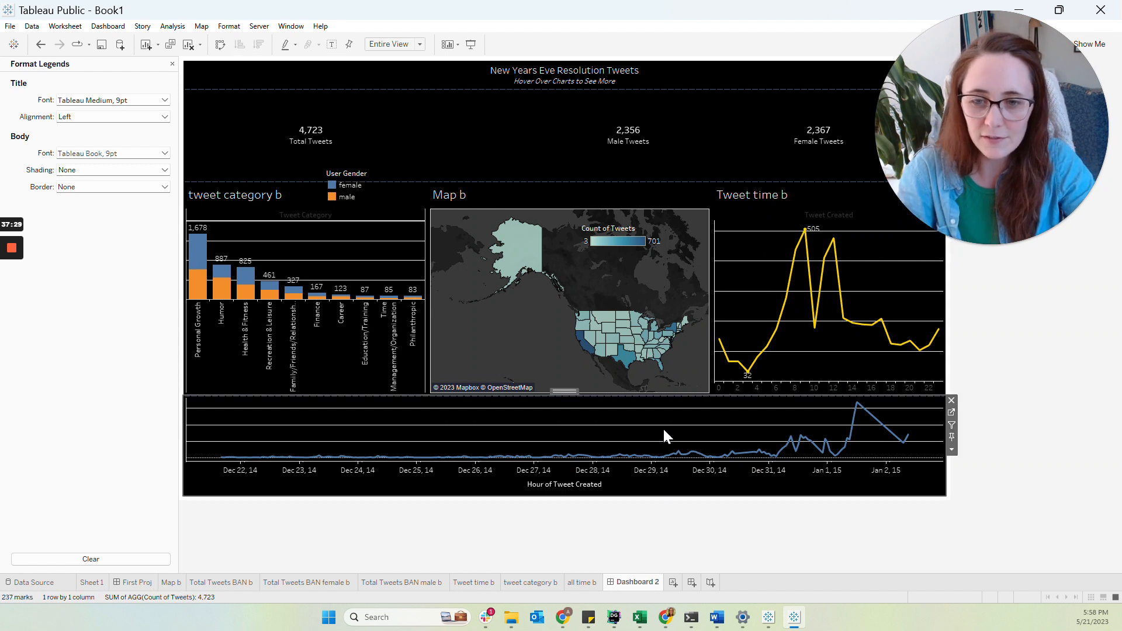
pyautogui.click(951, 412)
pyautogui.click(213, 200)
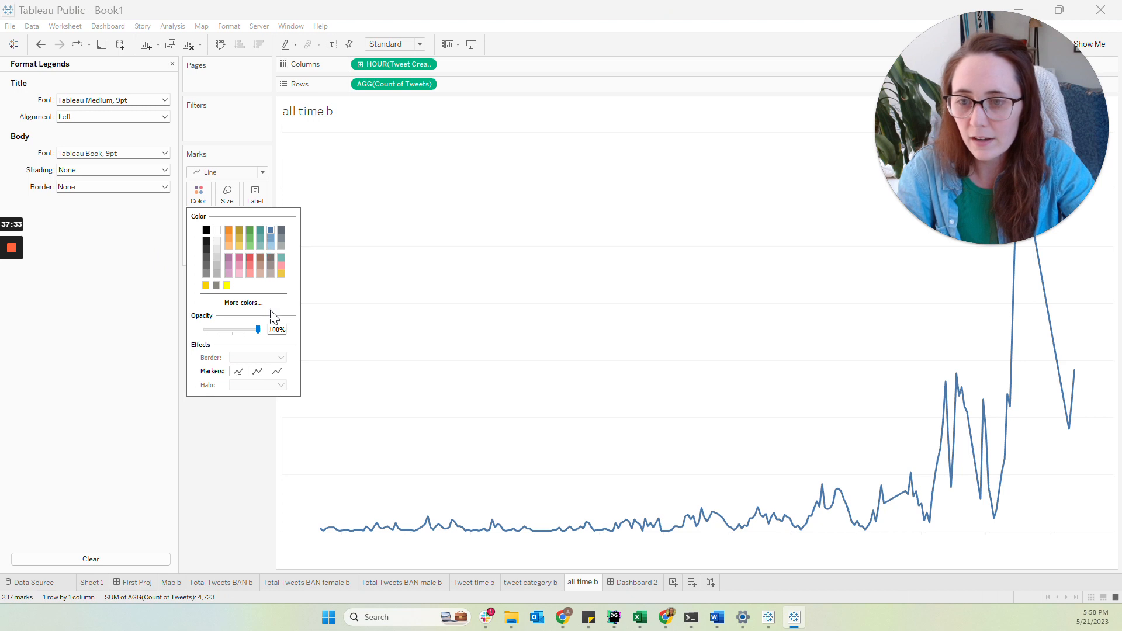
pyautogui.click(206, 286)
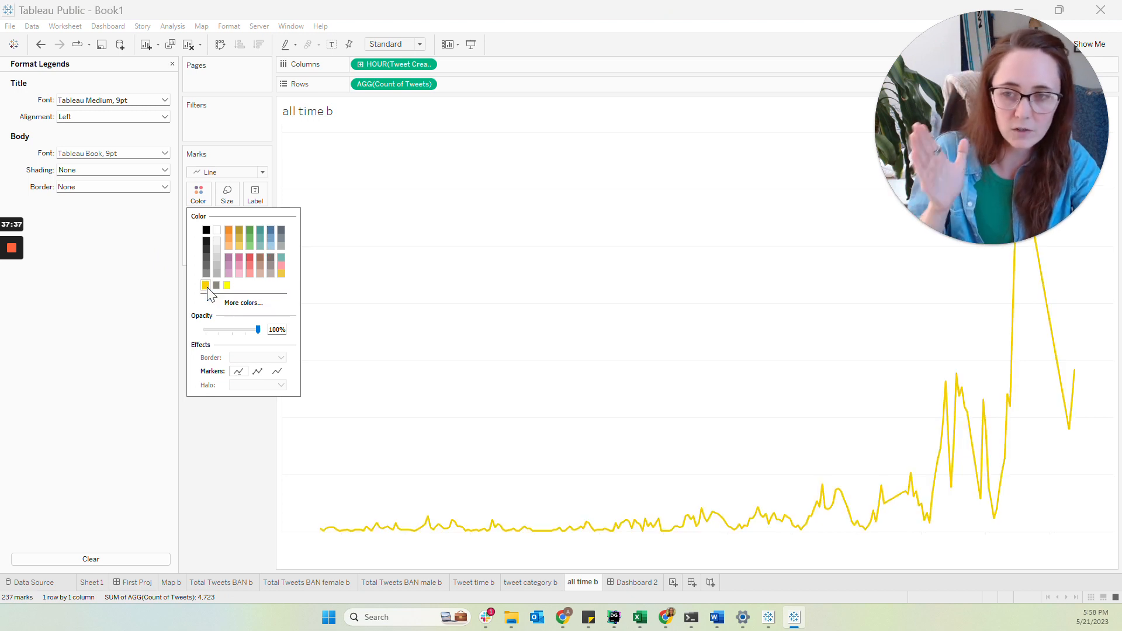
pyautogui.click(237, 486)
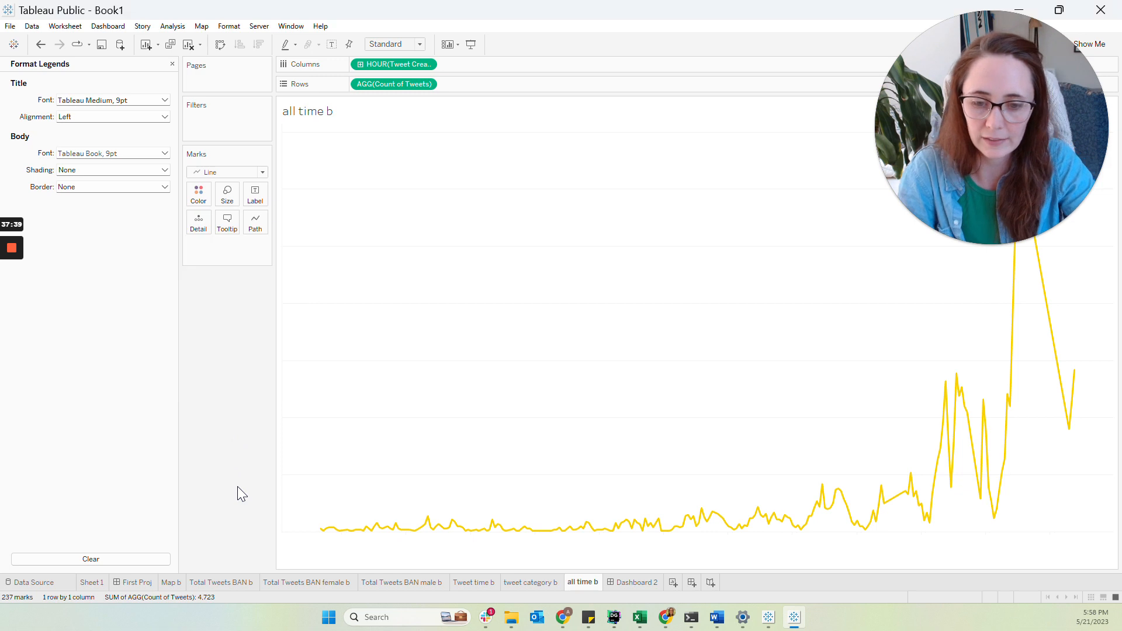
pyautogui.click(626, 583)
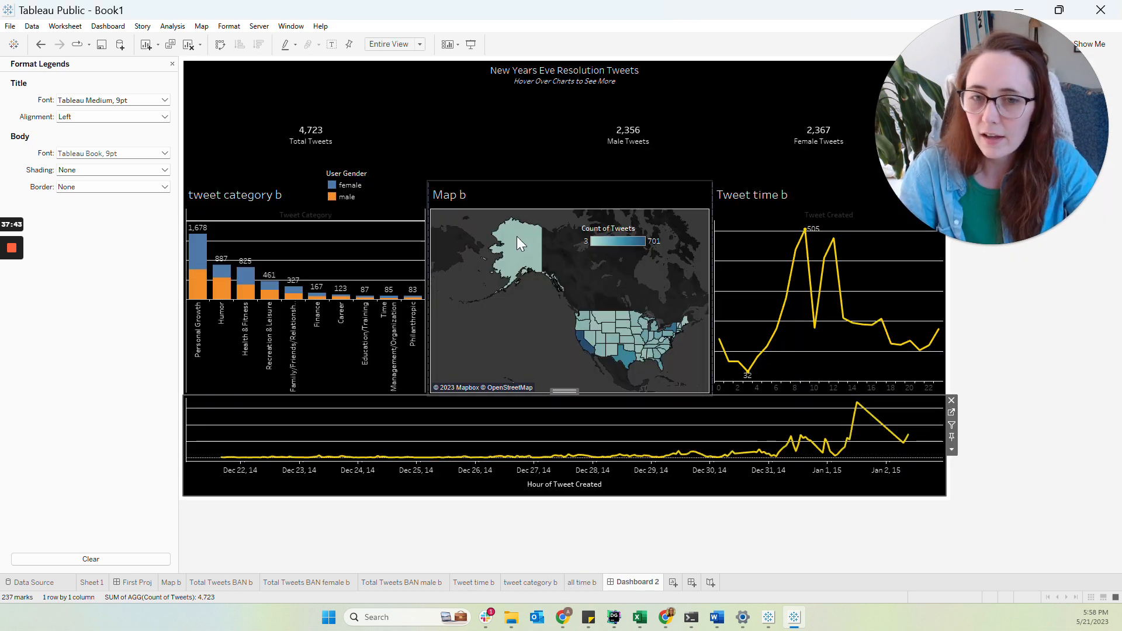
# - Go to the Map b sheet from its dashboard tile and set the Count of Tweets color palette to Red-Gold
pyautogui.click(616, 274)
pyautogui.click(718, 199)
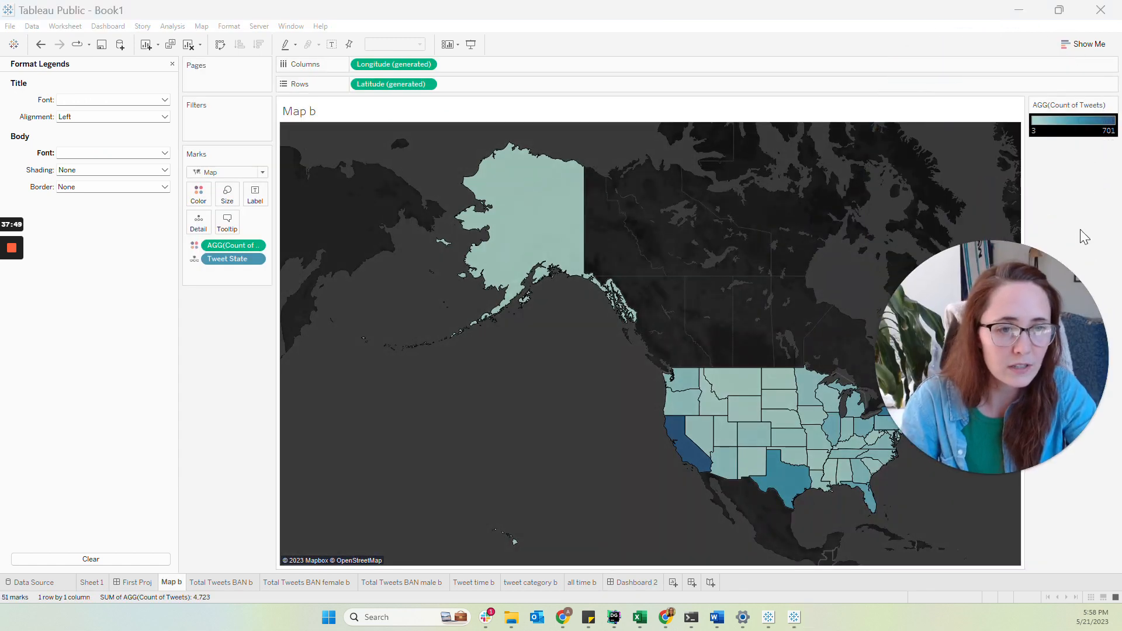
pyautogui.click(1112, 106)
pyautogui.click(1062, 117)
pyautogui.click(672, 262)
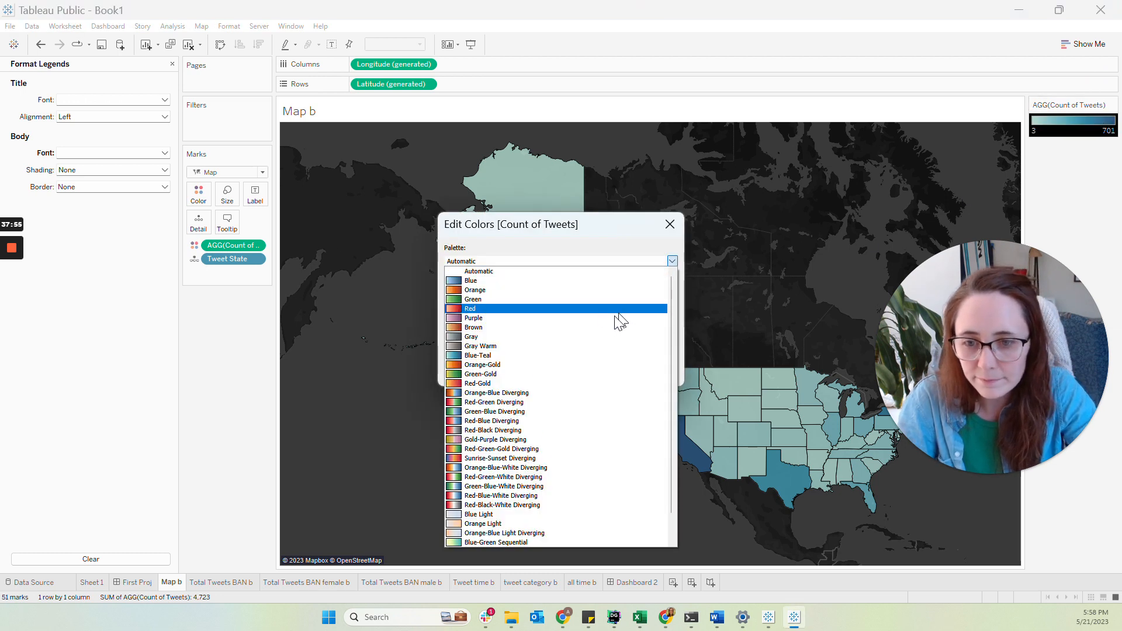
pyautogui.click(547, 374)
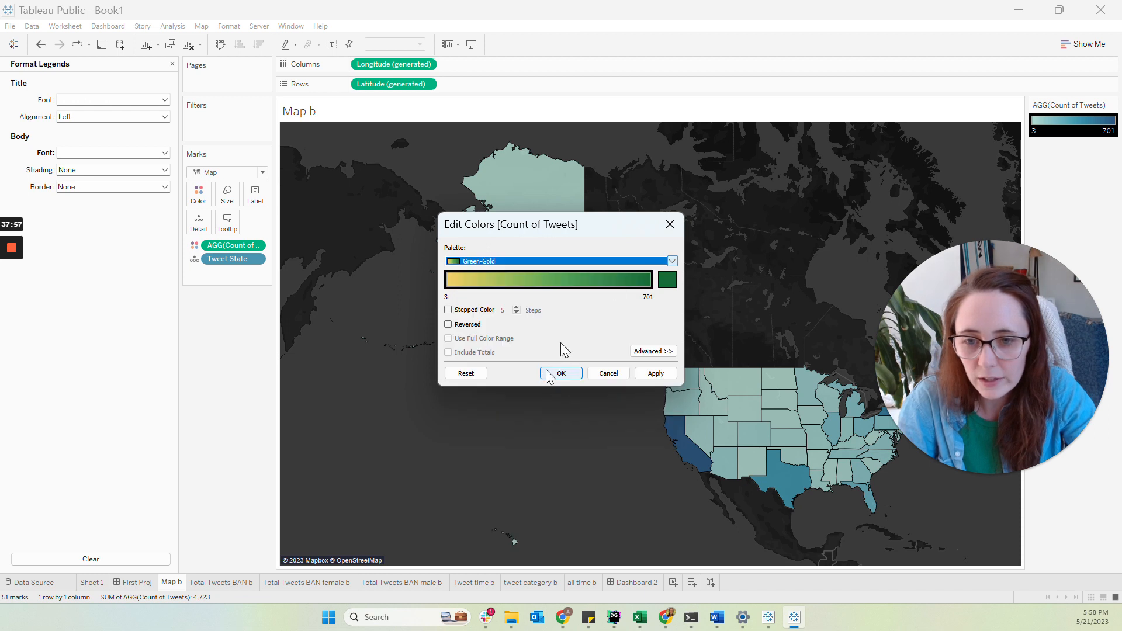
pyautogui.click(672, 261)
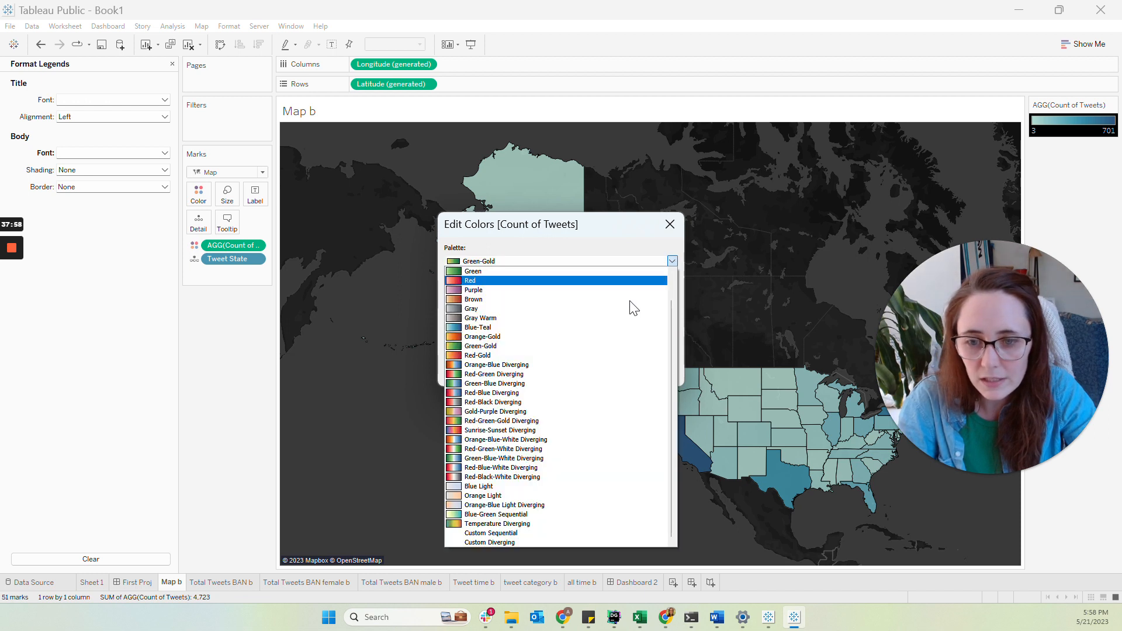
pyautogui.click(522, 354)
pyautogui.click(555, 372)
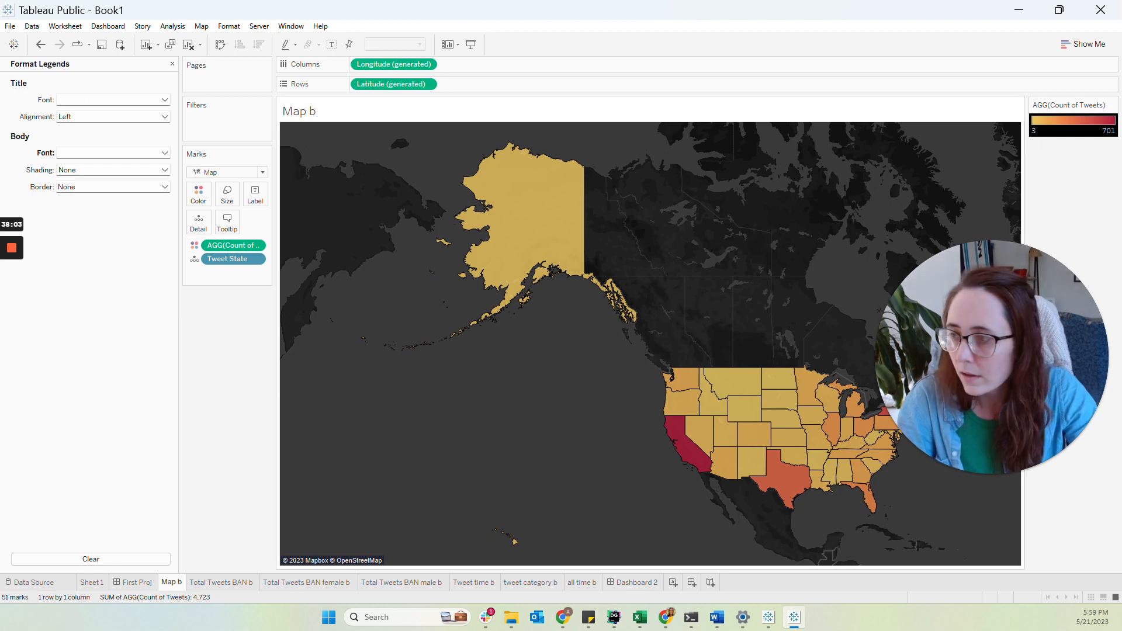
pyautogui.hotkey('alt', 'Tab')
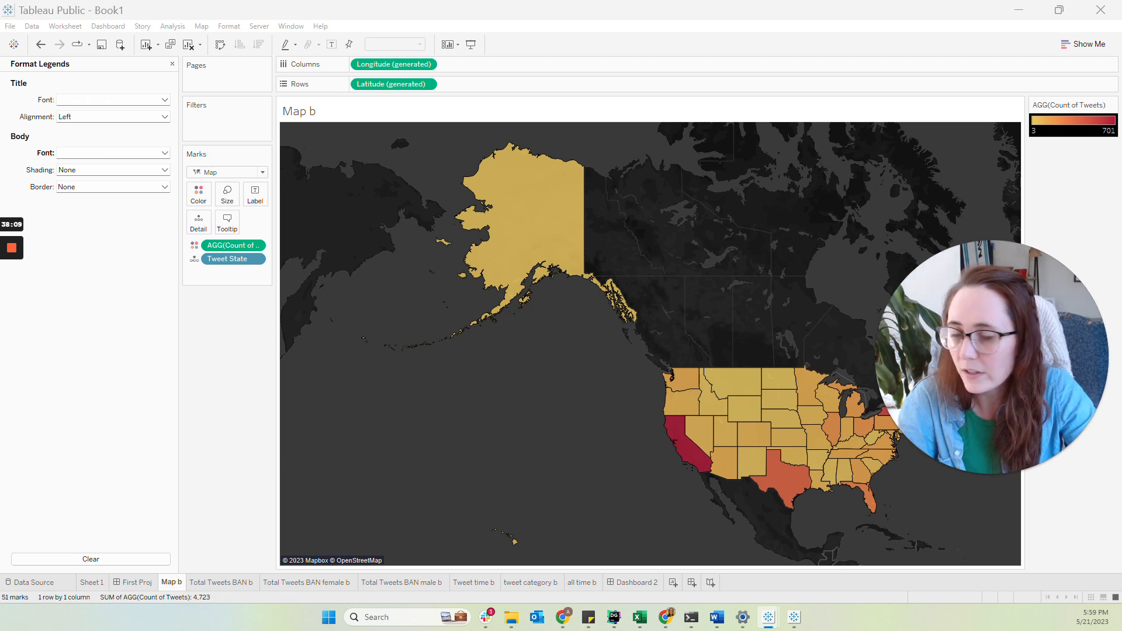
# - Try the Red-Gold palette reversed on the map's Count of Tweets colors and restore the original color order
pyautogui.click(1110, 106)
pyautogui.click(1062, 117)
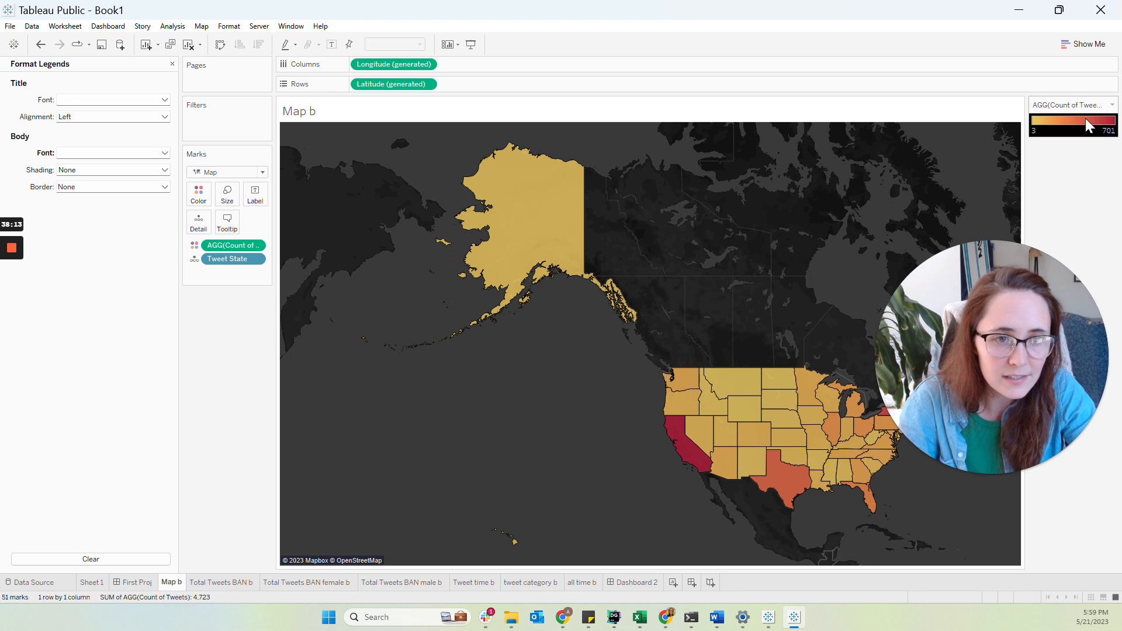
pyautogui.click(449, 326)
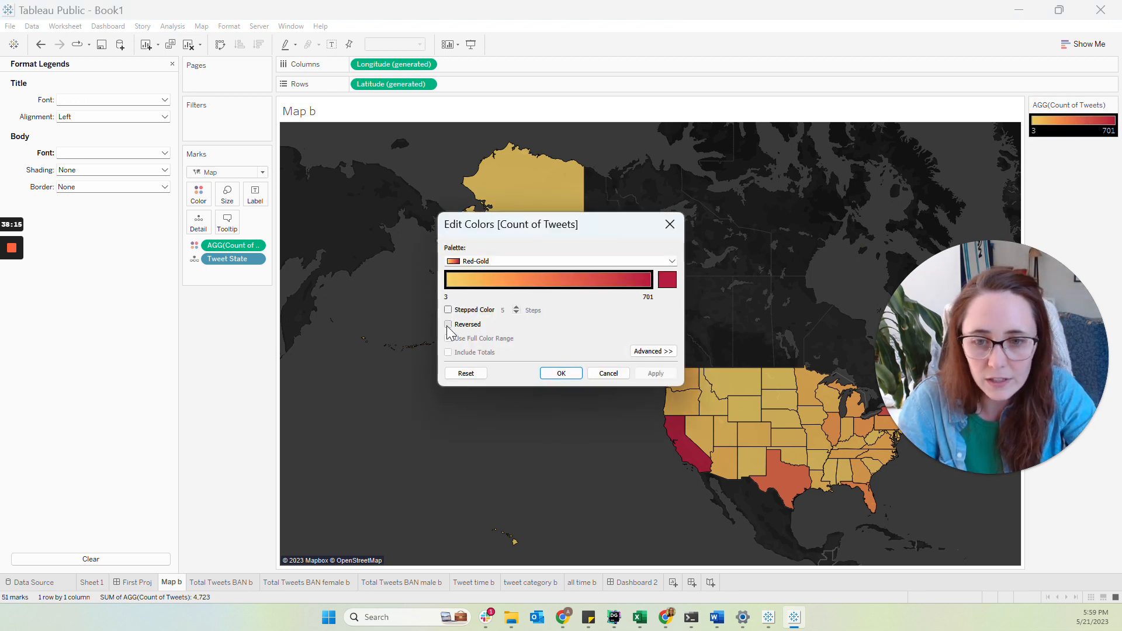
pyautogui.click(556, 372)
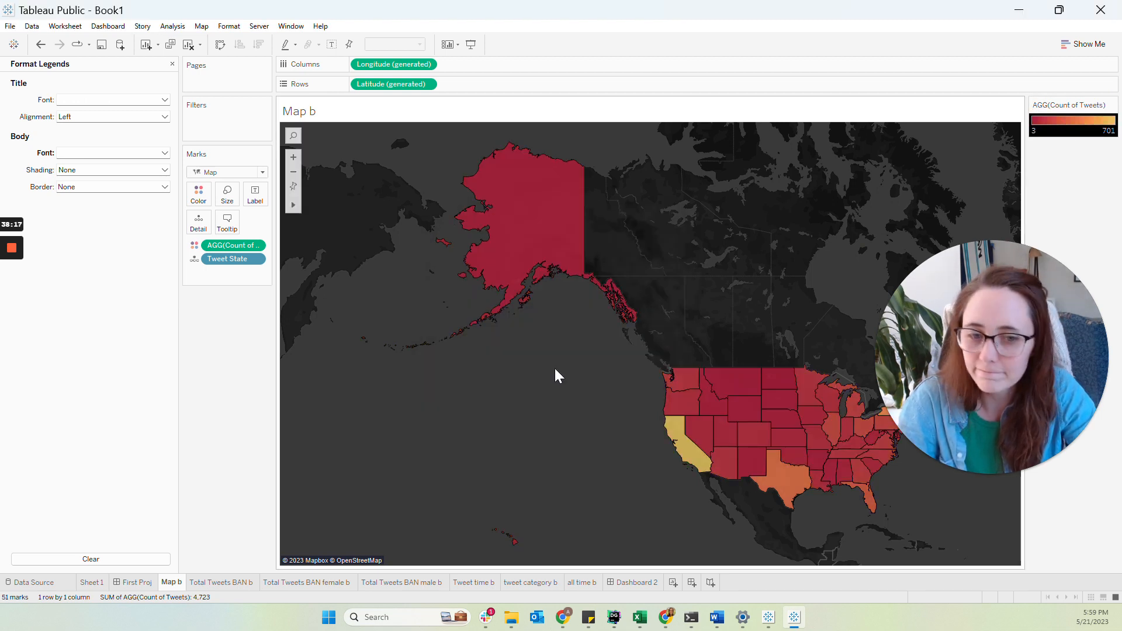
pyautogui.click(1113, 105)
pyautogui.click(1075, 115)
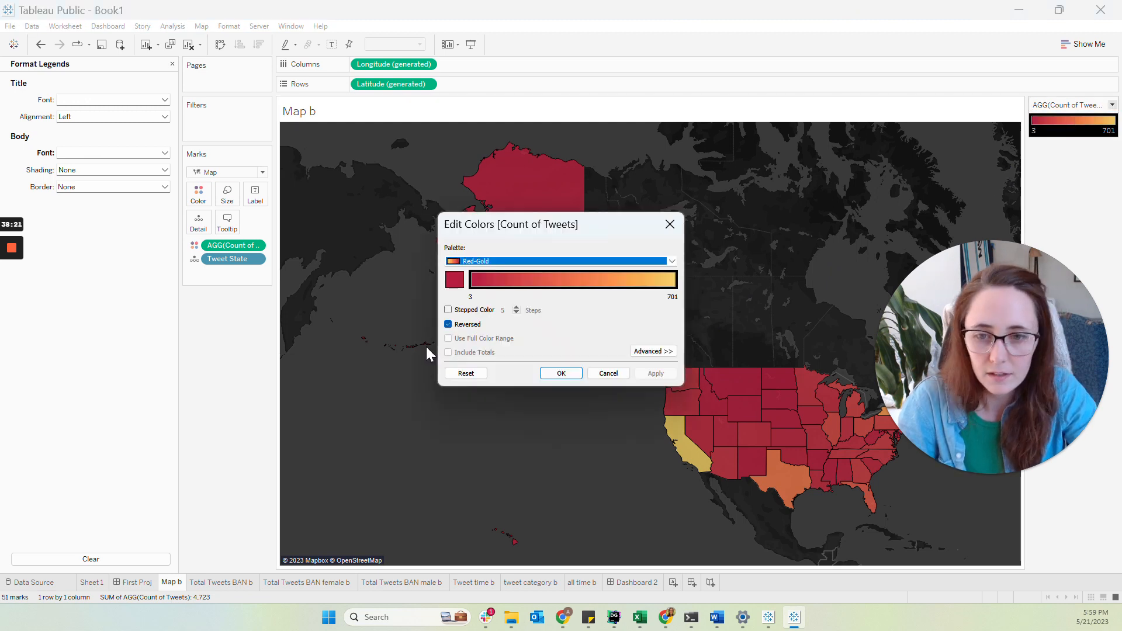
pyautogui.click(448, 325)
pyautogui.click(561, 374)
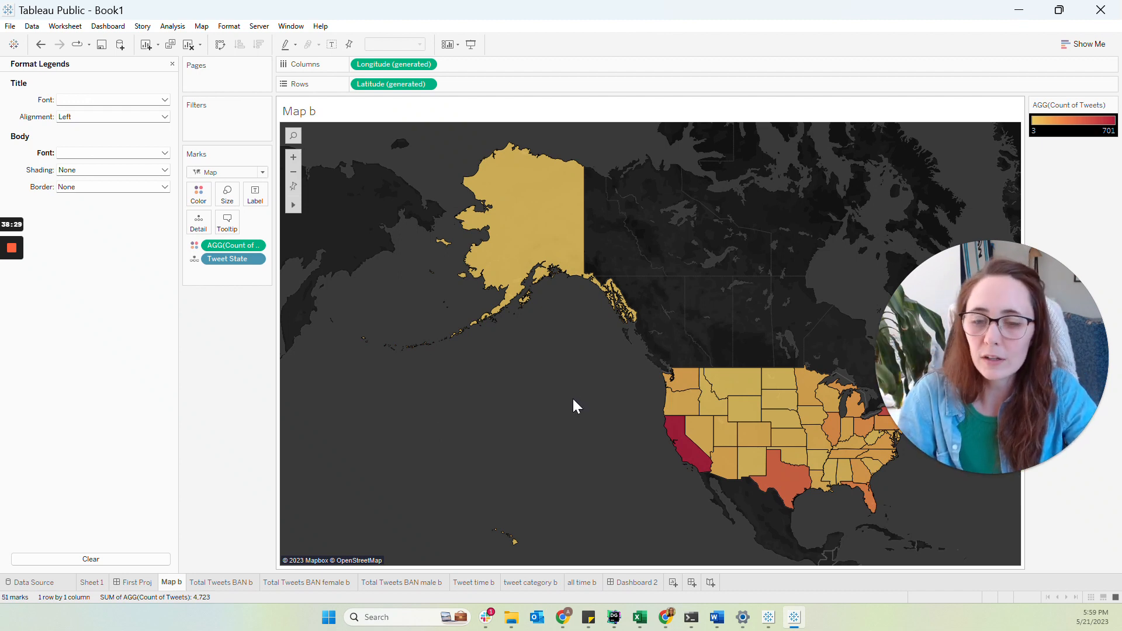
# - Return to Dashboard 2 and set the male color of the User Gender legend to #2541b2
pyautogui.click(626, 584)
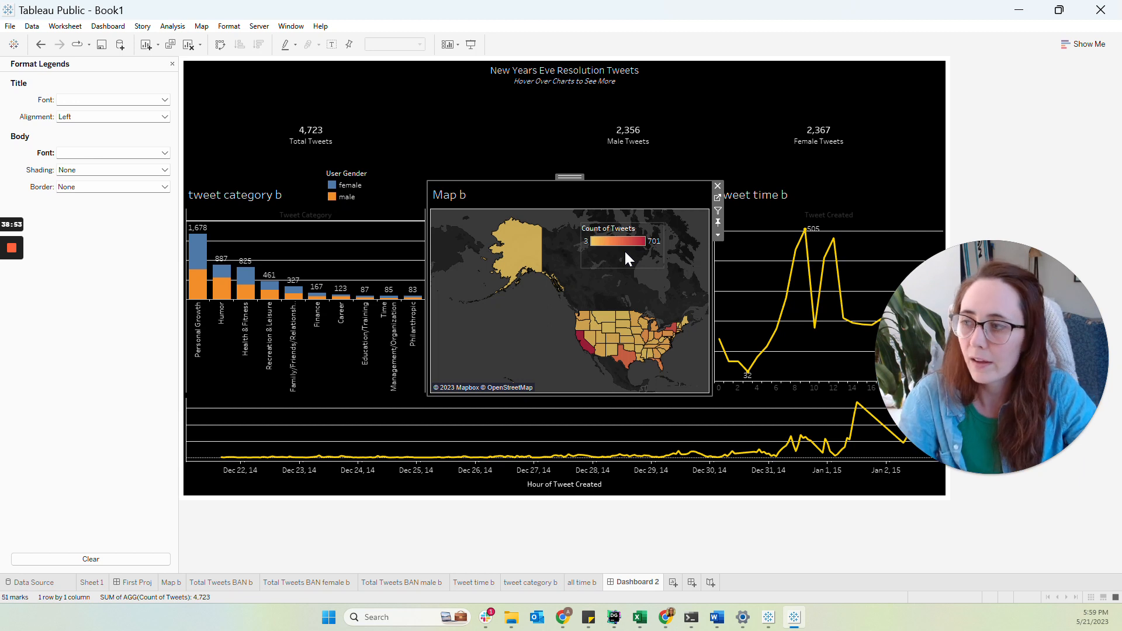
pyautogui.doubleClick(352, 194)
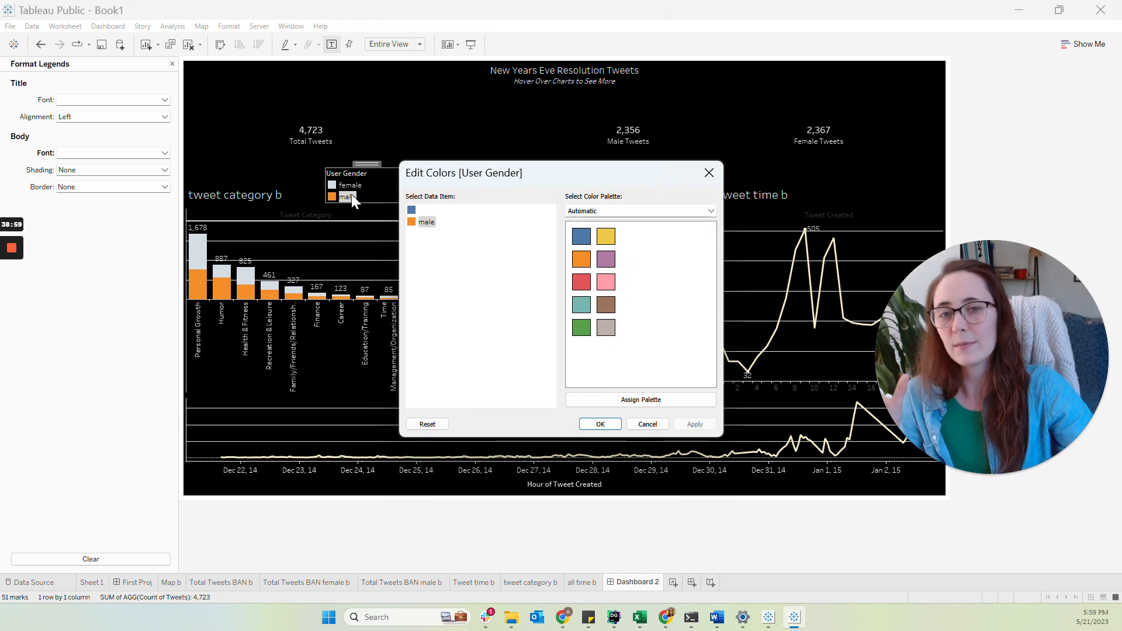
pyautogui.click(709, 172)
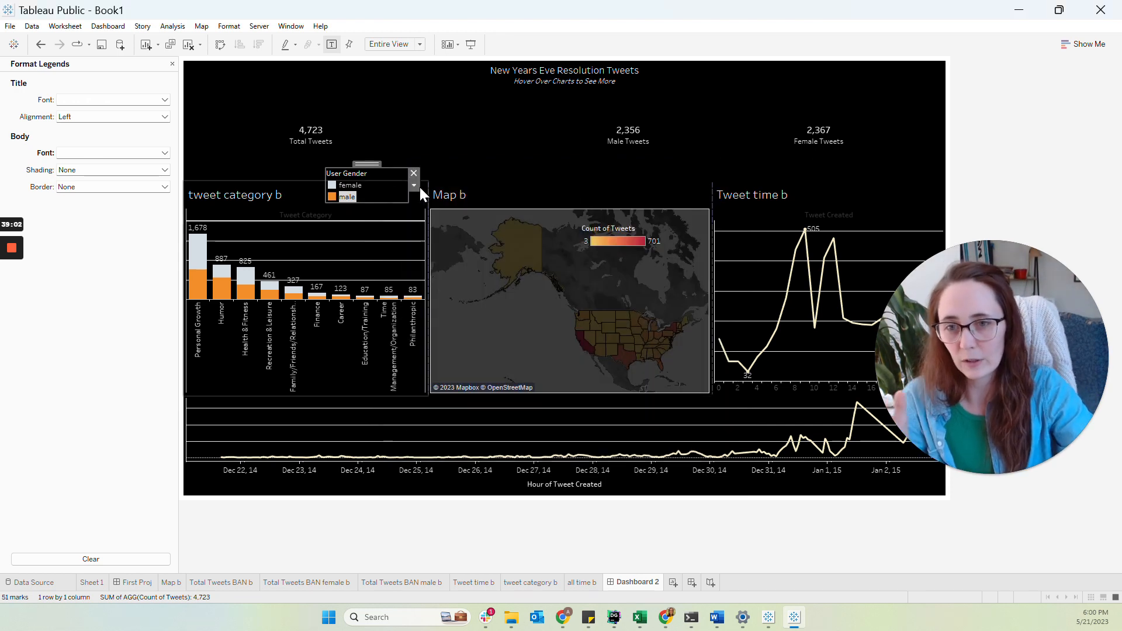
pyautogui.doubleClick(349, 195)
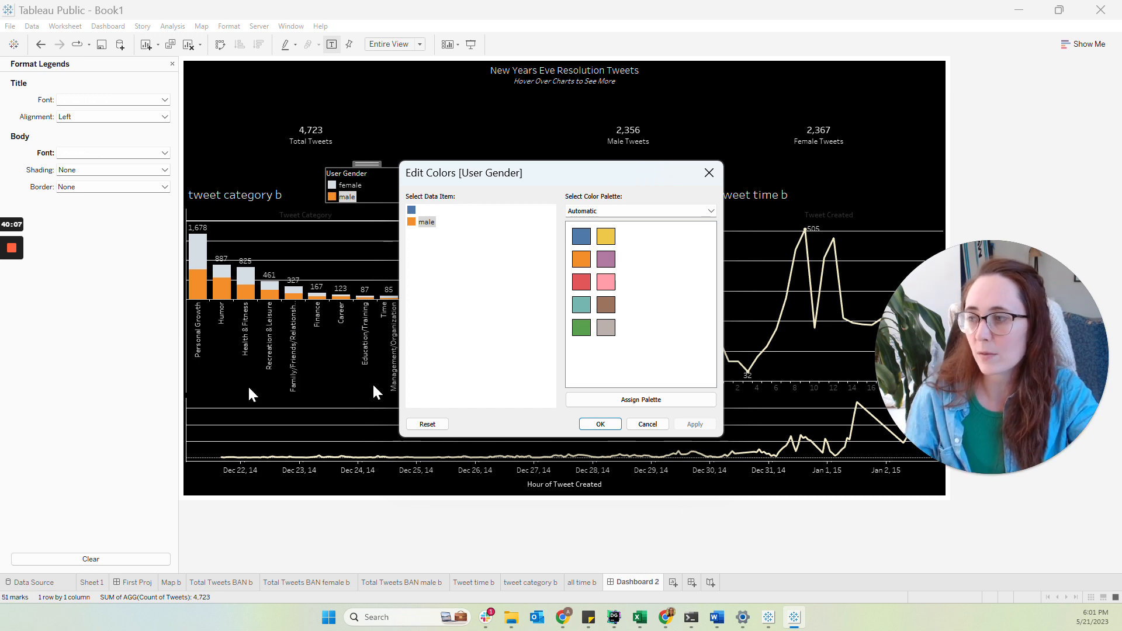
pyautogui.hotkey('alt', 'Tab')
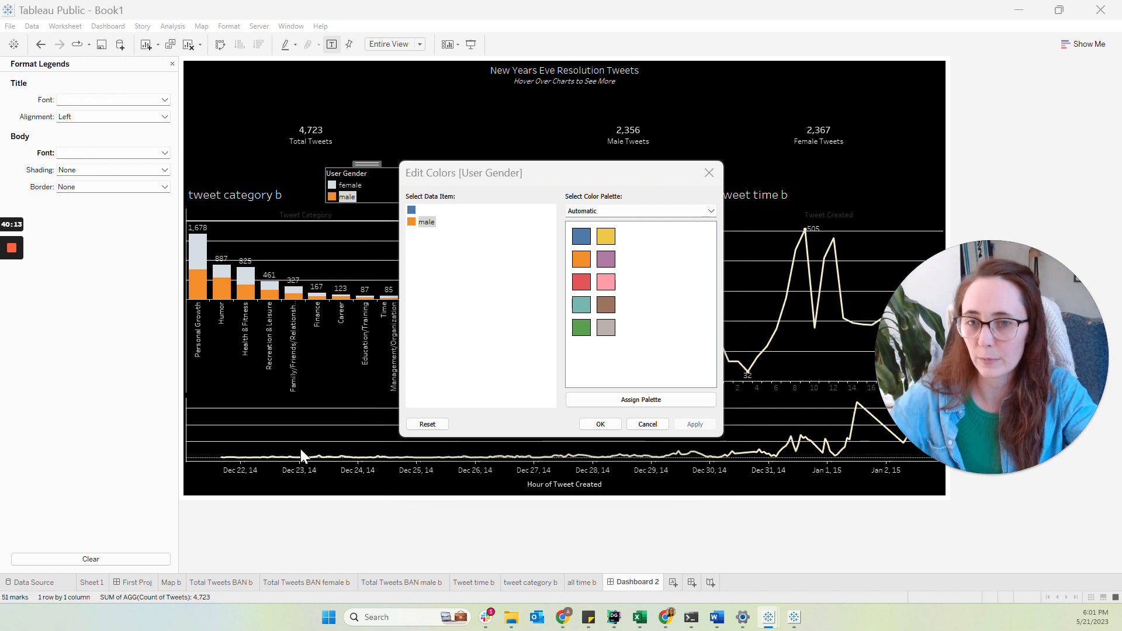
pyautogui.click(419, 227)
pyautogui.doubleClick(417, 225)
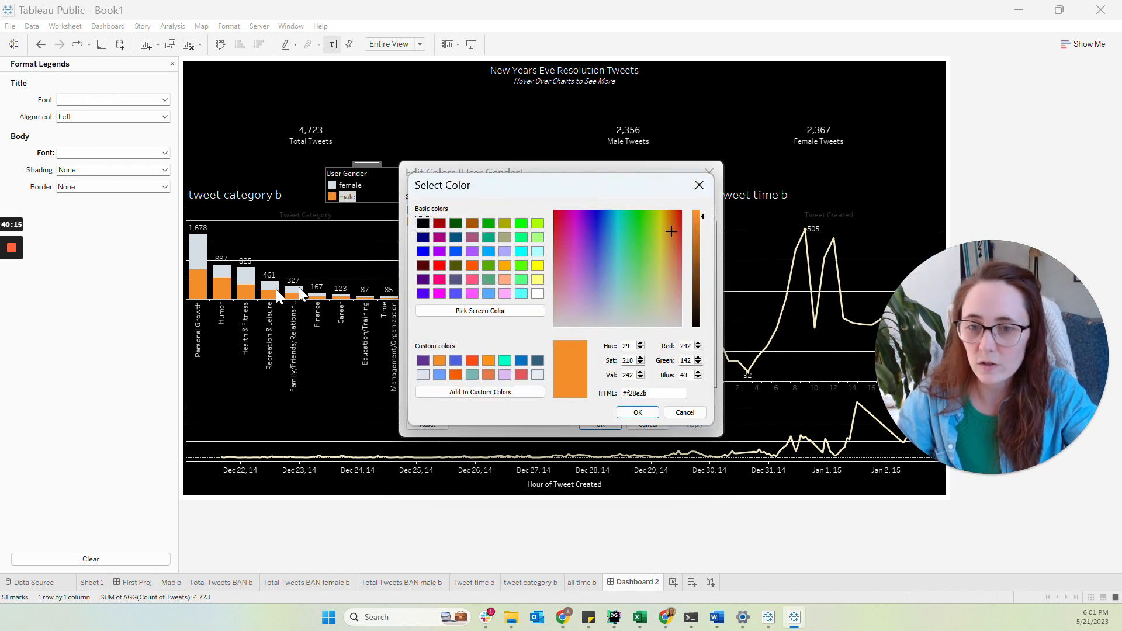
pyautogui.hotkey('alt', 'Tab')
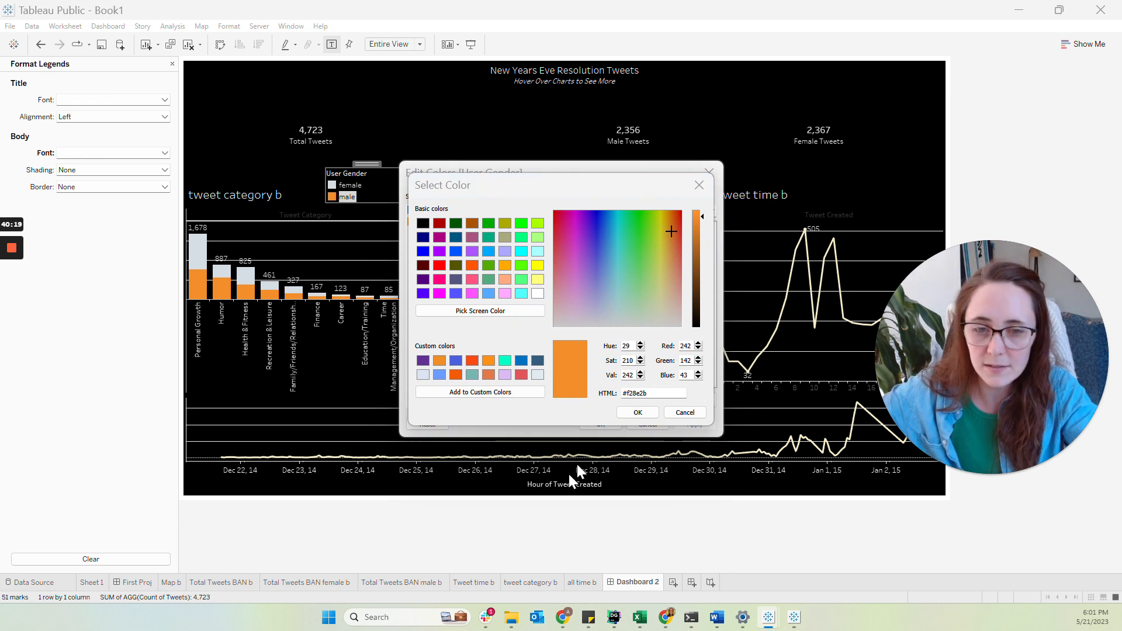
pyautogui.moveTo(656, 394); pyautogui.dragTo(596, 392)
pyautogui.hotkey('ctrl', 'v')
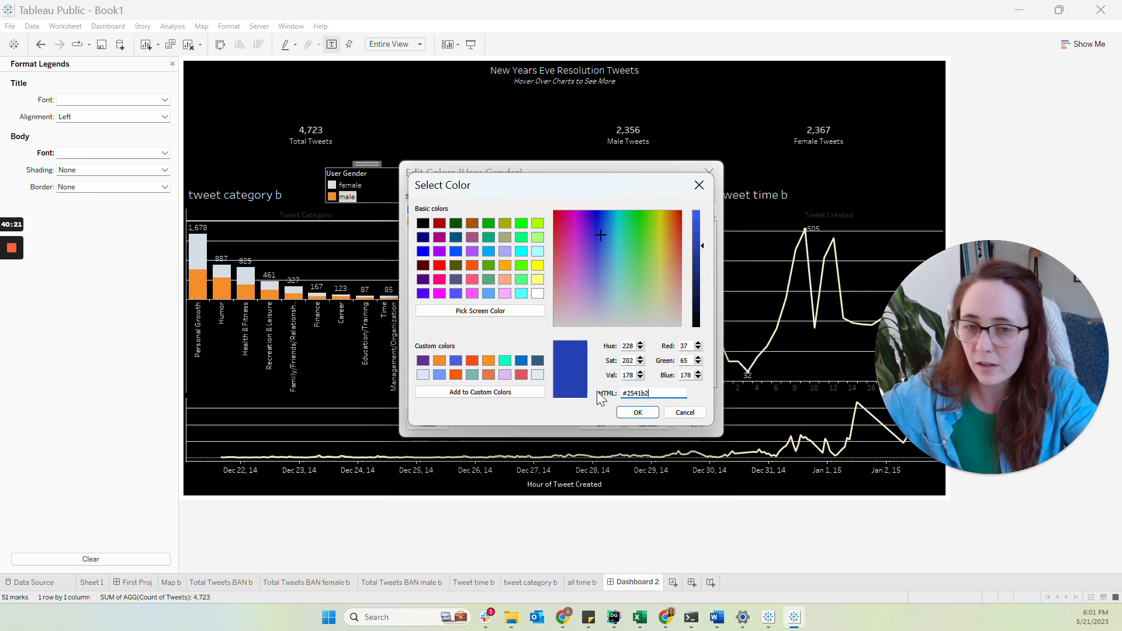
pyautogui.click(637, 412)
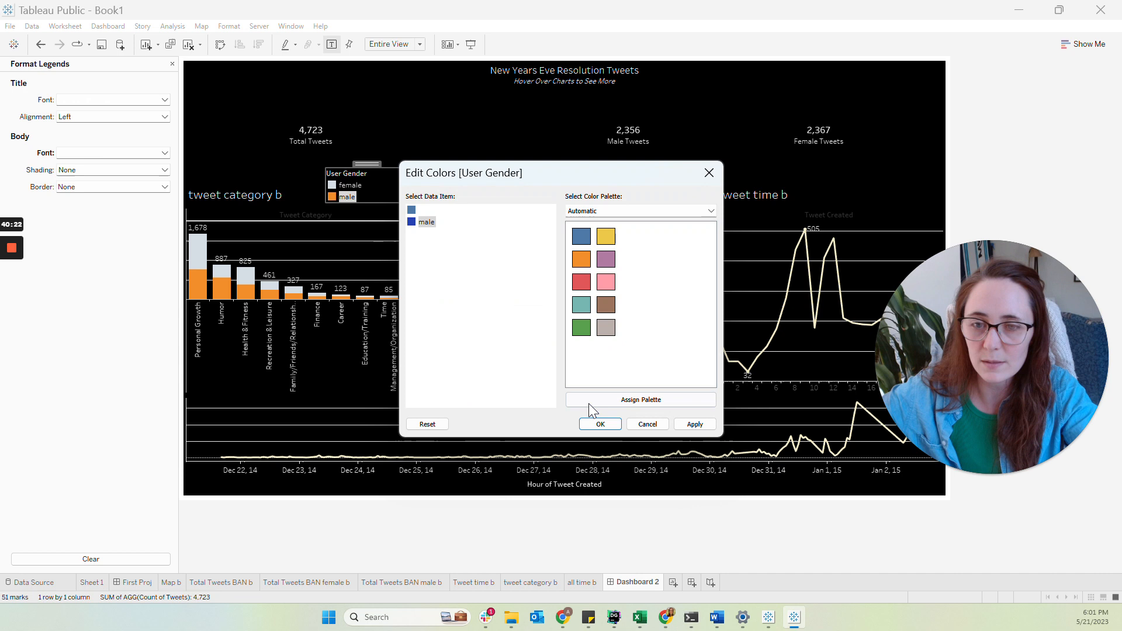
# - Set the female color of User Gender to #912a2a and apply the edited colors to the tweet category b chart
pyautogui.doubleClick(412, 218)
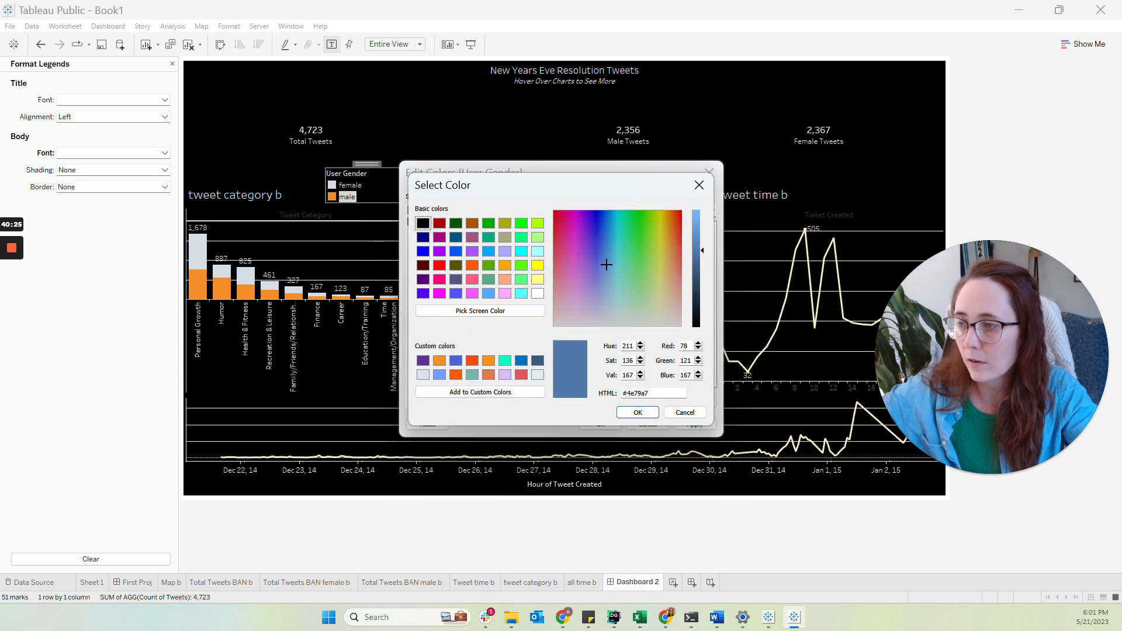
pyautogui.hotkey('alt', 'Tab')
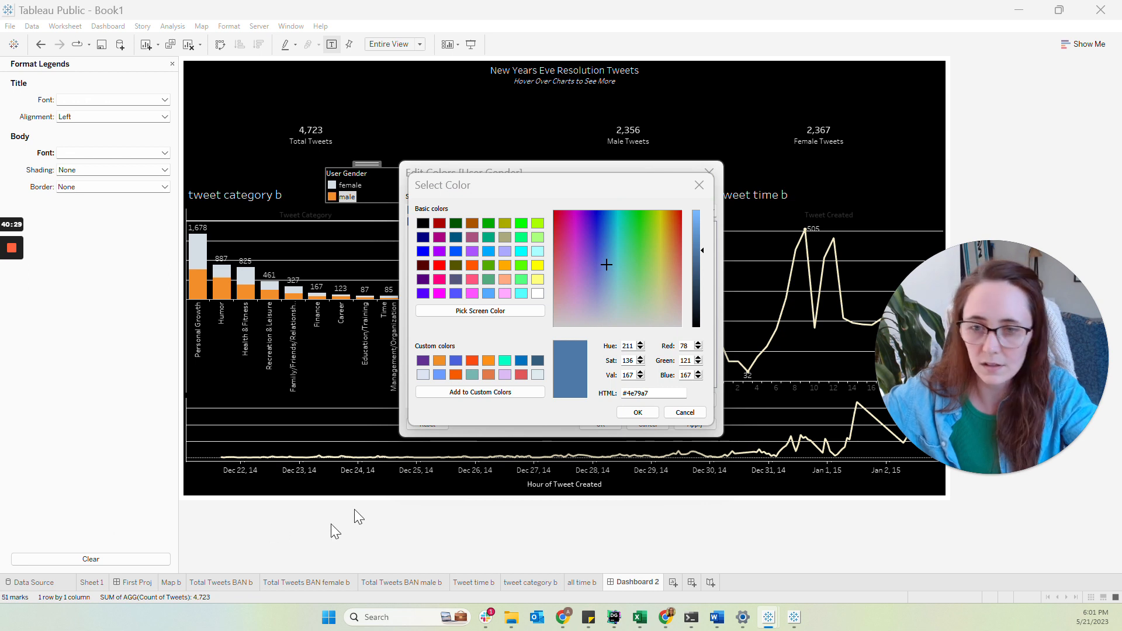
pyautogui.moveTo(653, 393); pyautogui.dragTo(598, 392)
pyautogui.write('#912a2a')
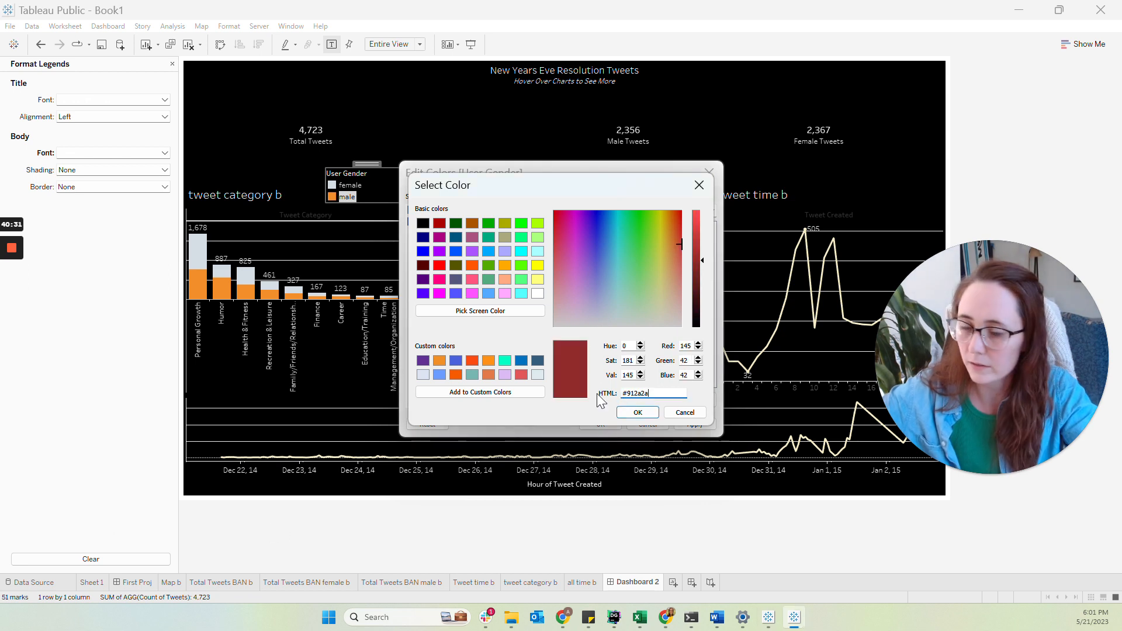
pyautogui.click(639, 413)
pyautogui.click(601, 423)
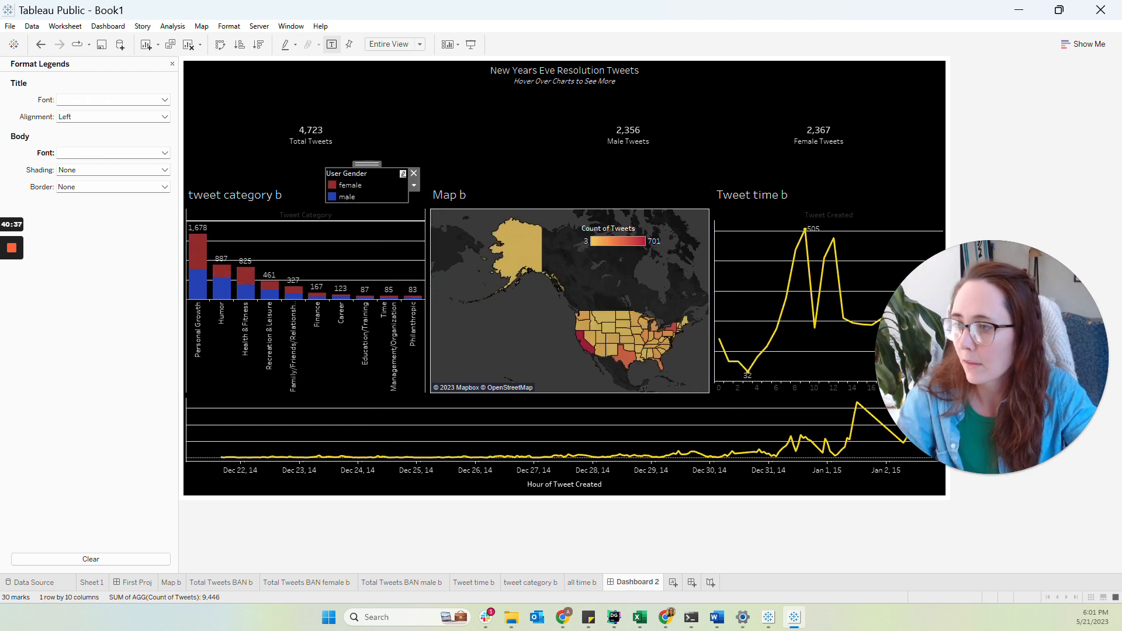
pyautogui.hotkey('alt', 'Tab')
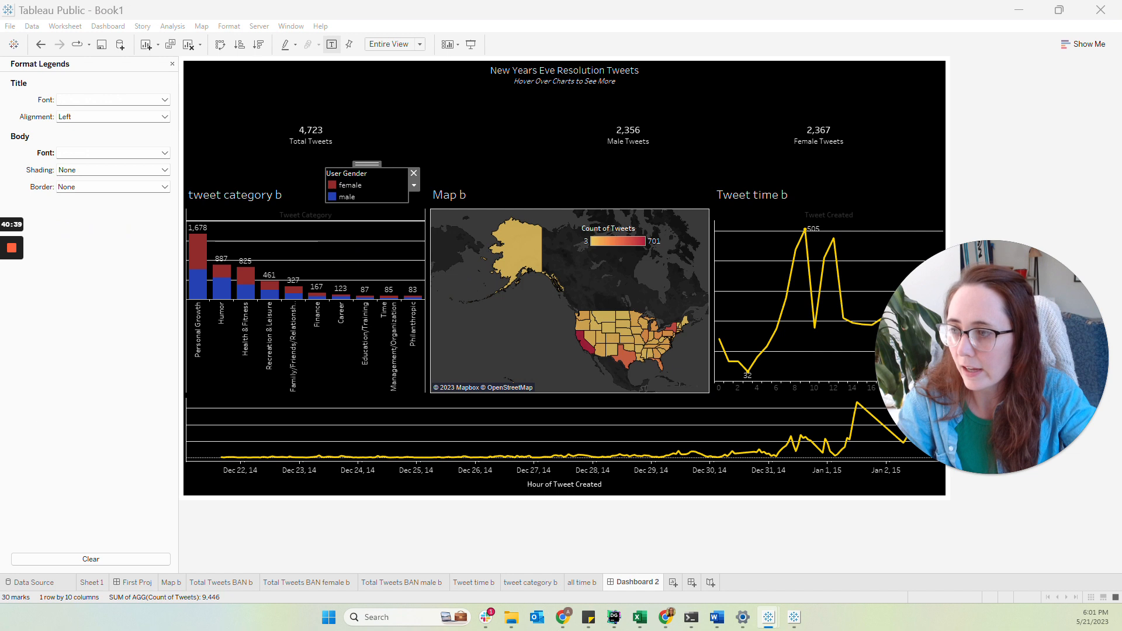
# - Reorder the User Gender legend so that male is listed above female, and clear the legend selection
pyautogui.click(342, 196)
pyautogui.moveTo(343, 195); pyautogui.dragTo(345, 181)
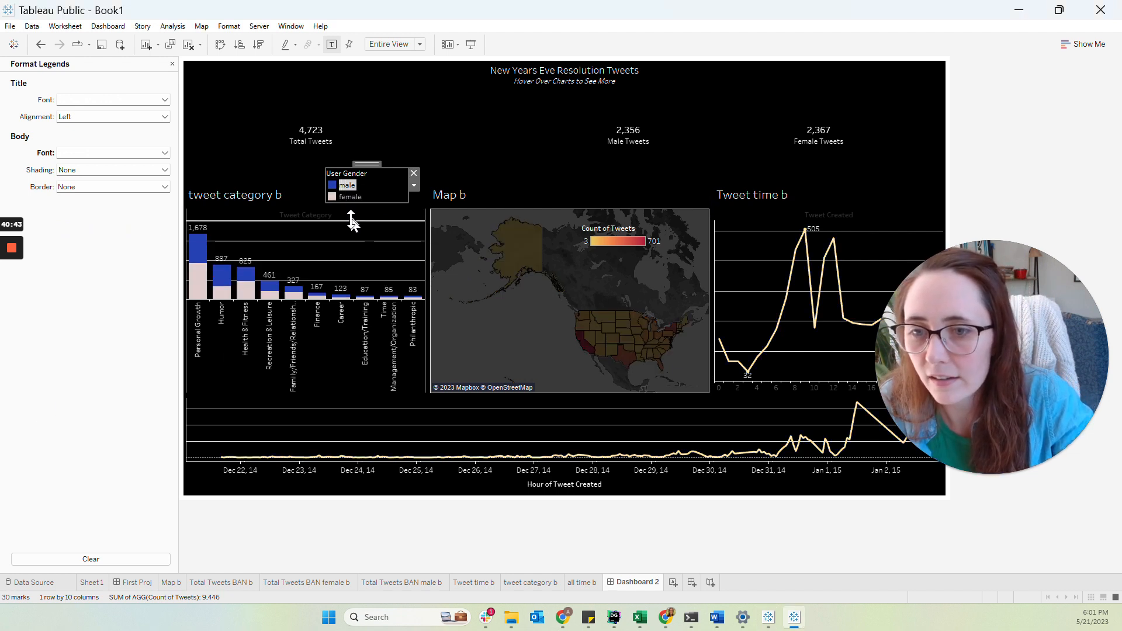
pyautogui.click(345, 258)
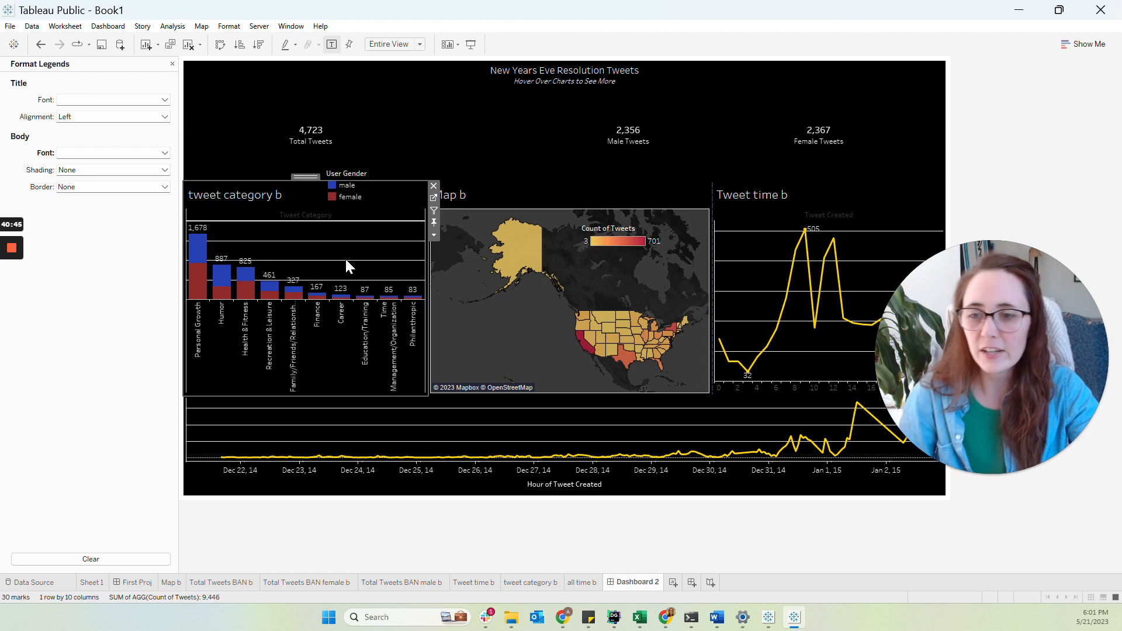
pyautogui.click(343, 186)
pyautogui.moveTo(345, 197); pyautogui.dragTo(345, 184)
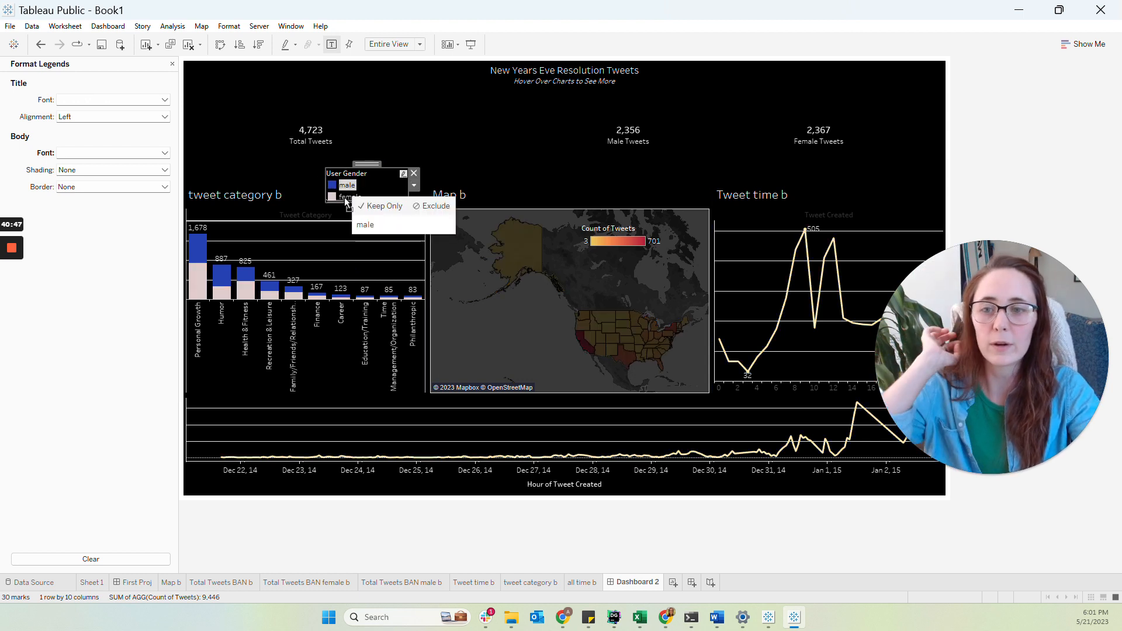
pyautogui.click(343, 195)
pyautogui.click(351, 255)
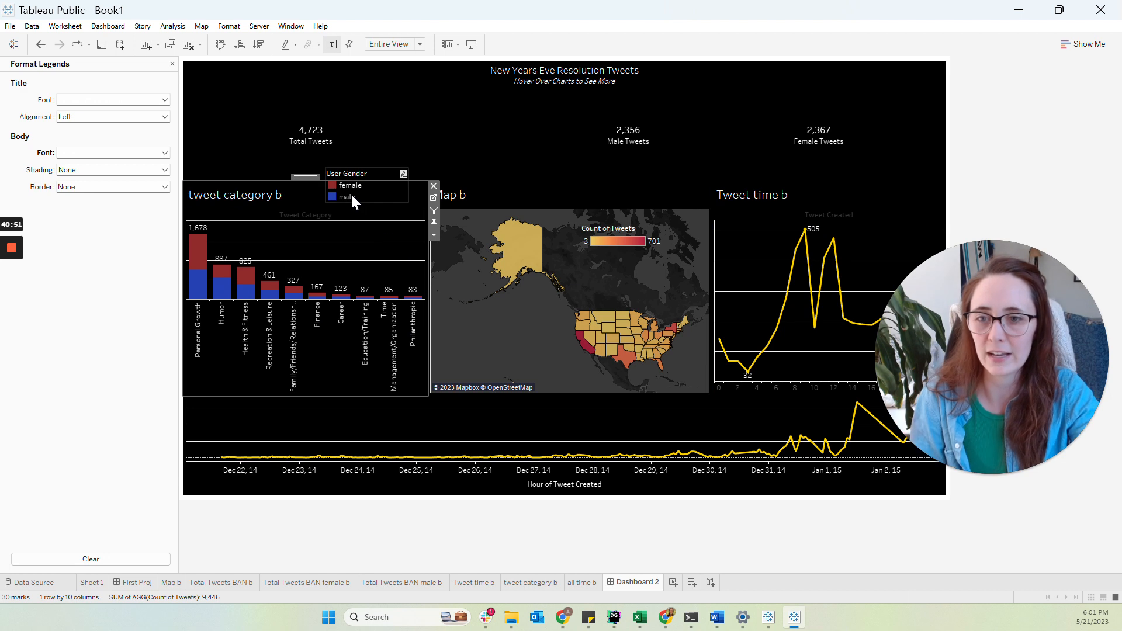
pyautogui.moveTo(347, 195); pyautogui.dragTo(349, 183)
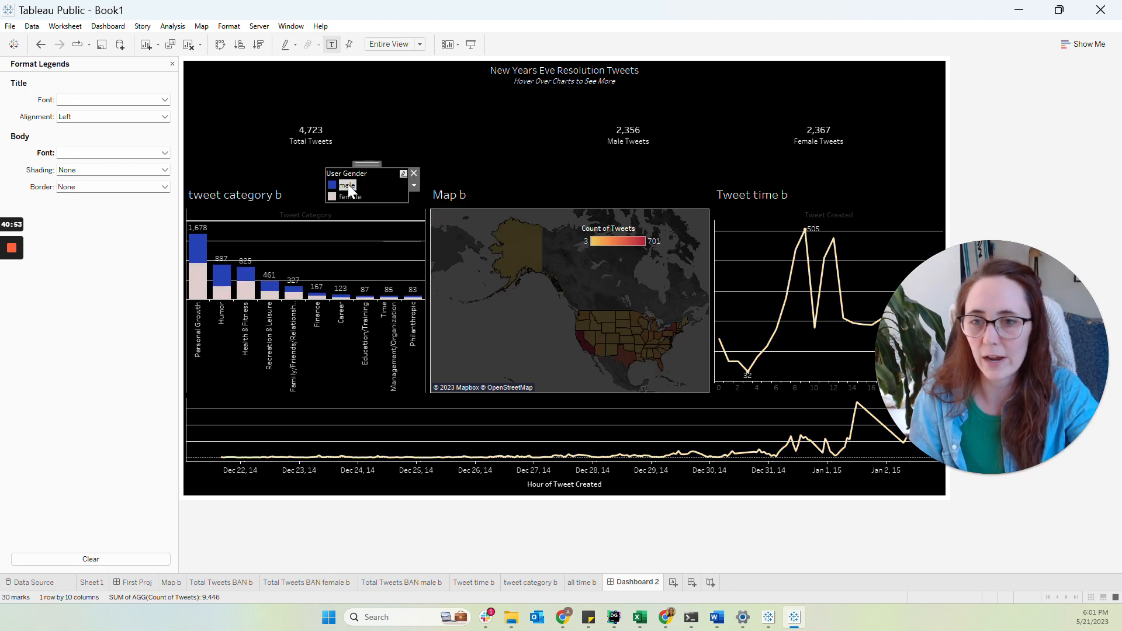
pyautogui.click(349, 222)
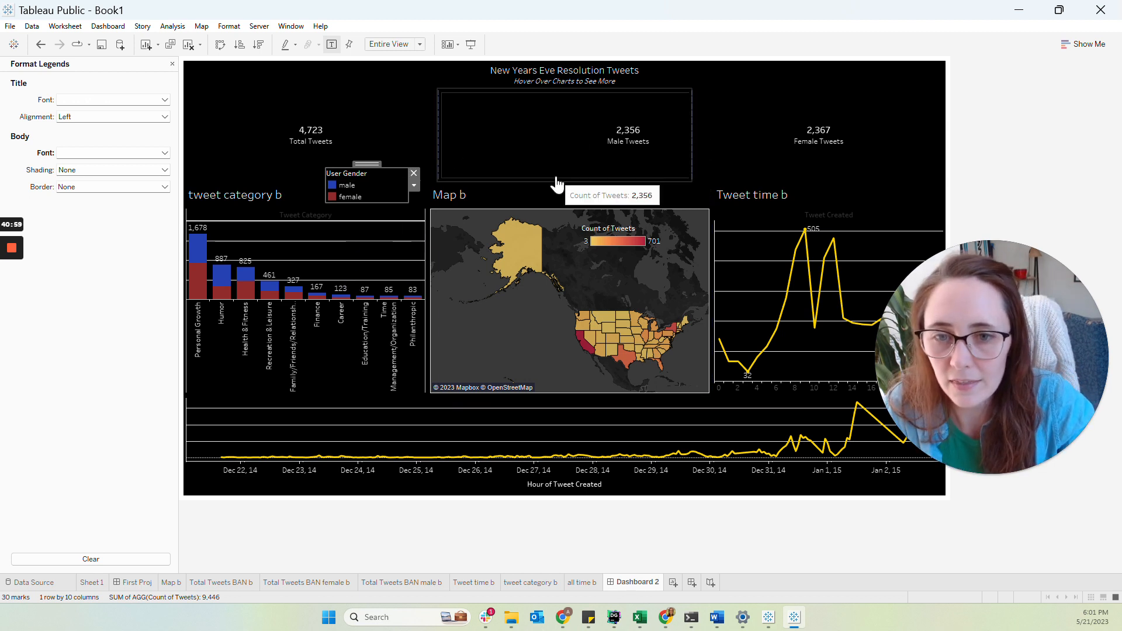
# - Resize the dashboard tiles to give the middle chart row more height and tweet category b more width than Map b
pyautogui.moveTo(557, 179); pyautogui.dragTo(555, 148)
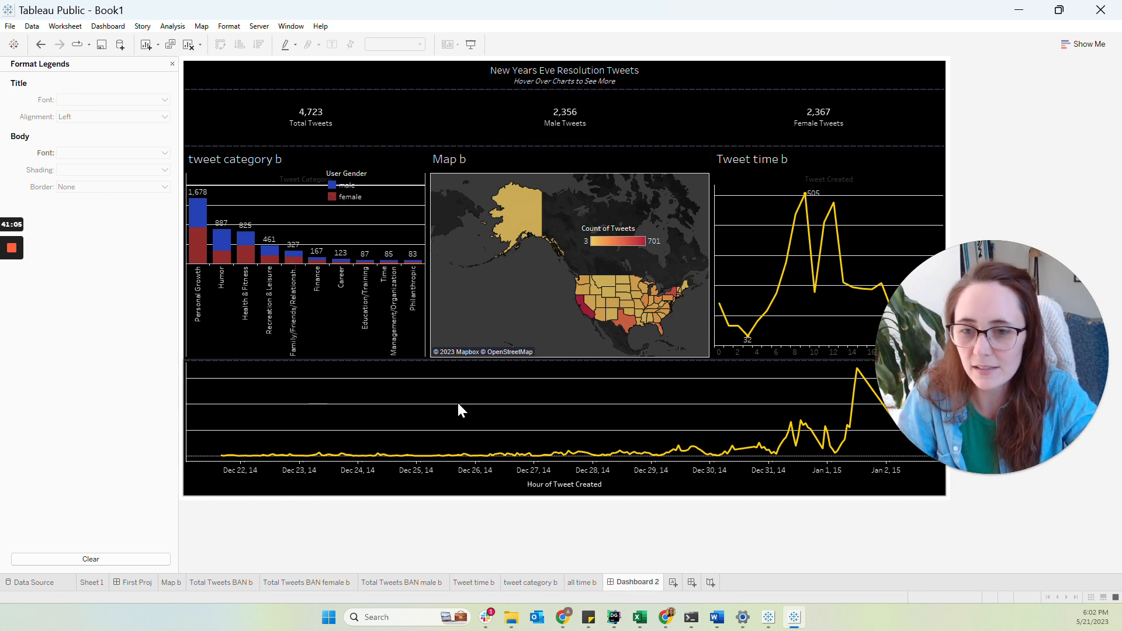
pyautogui.moveTo(476, 363); pyautogui.dragTo(476, 385)
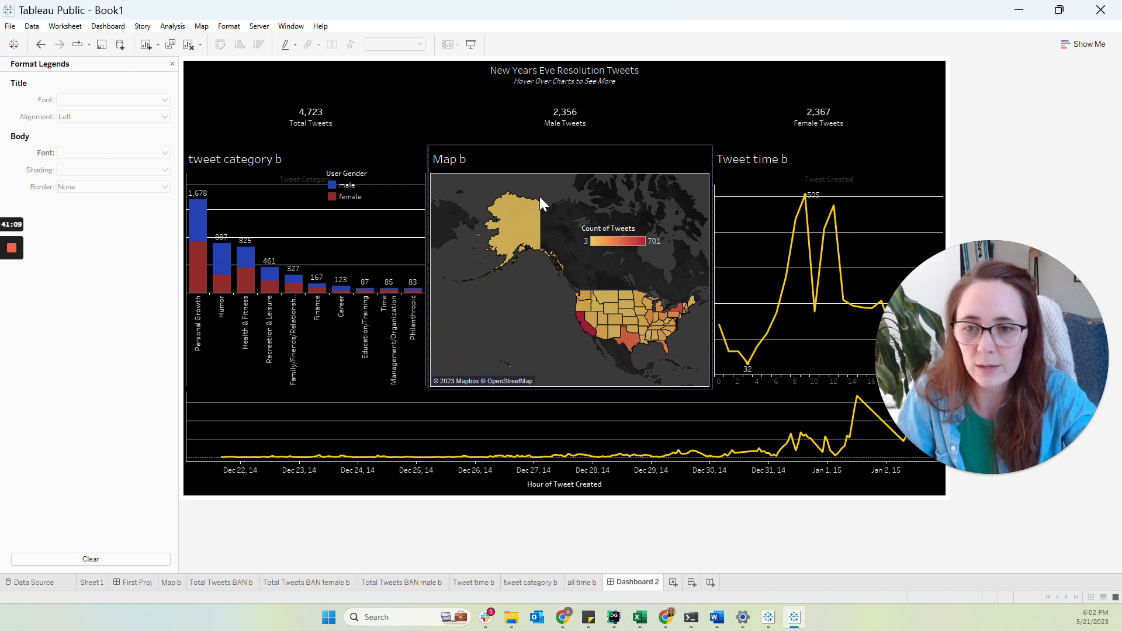
pyautogui.moveTo(426, 261); pyautogui.dragTo(474, 264)
pyautogui.moveTo(760, 268); pyautogui.dragTo(735, 263)
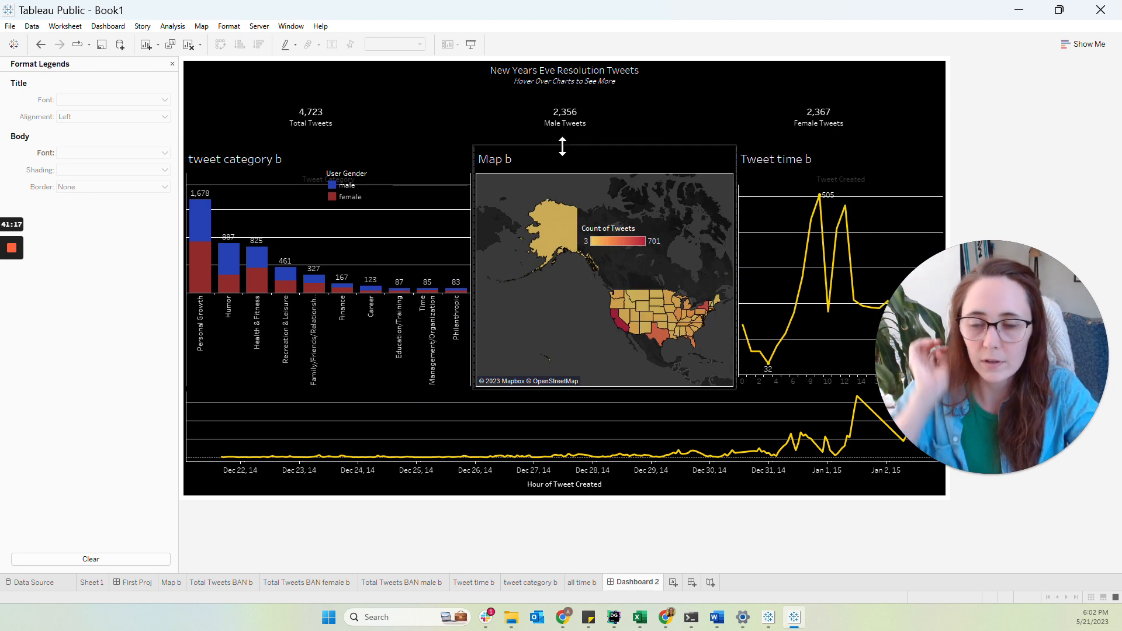
pyautogui.click(406, 213)
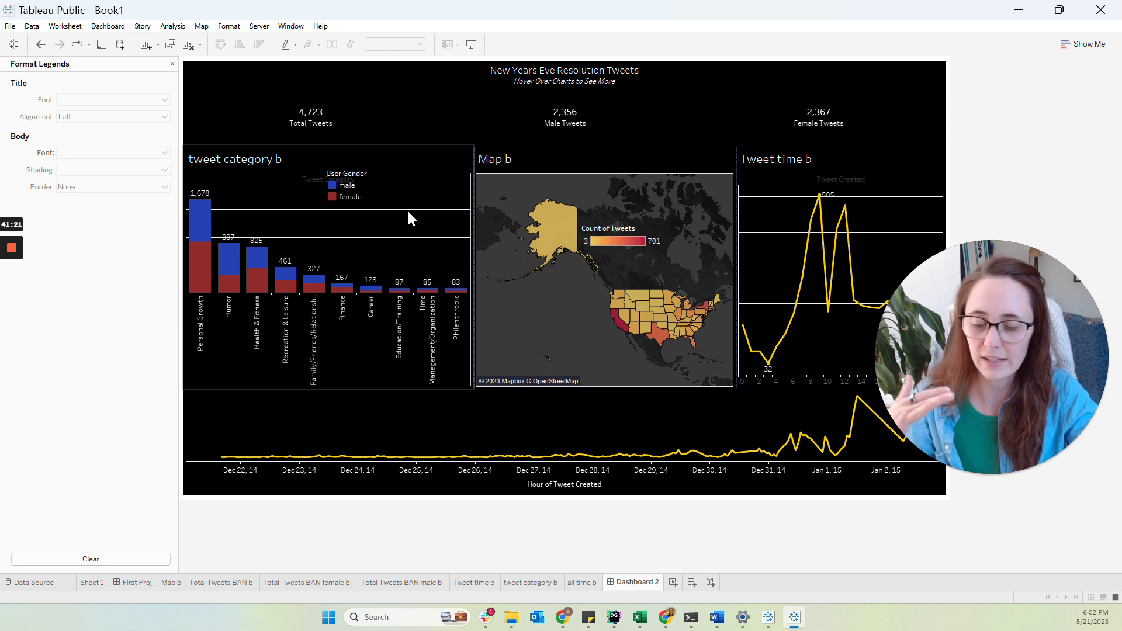
# - Move the User Gender legend farther over the shorter bars of the tweet category b chart
pyautogui.click(347, 175)
pyautogui.moveTo(349, 169); pyautogui.dragTo(390, 186)
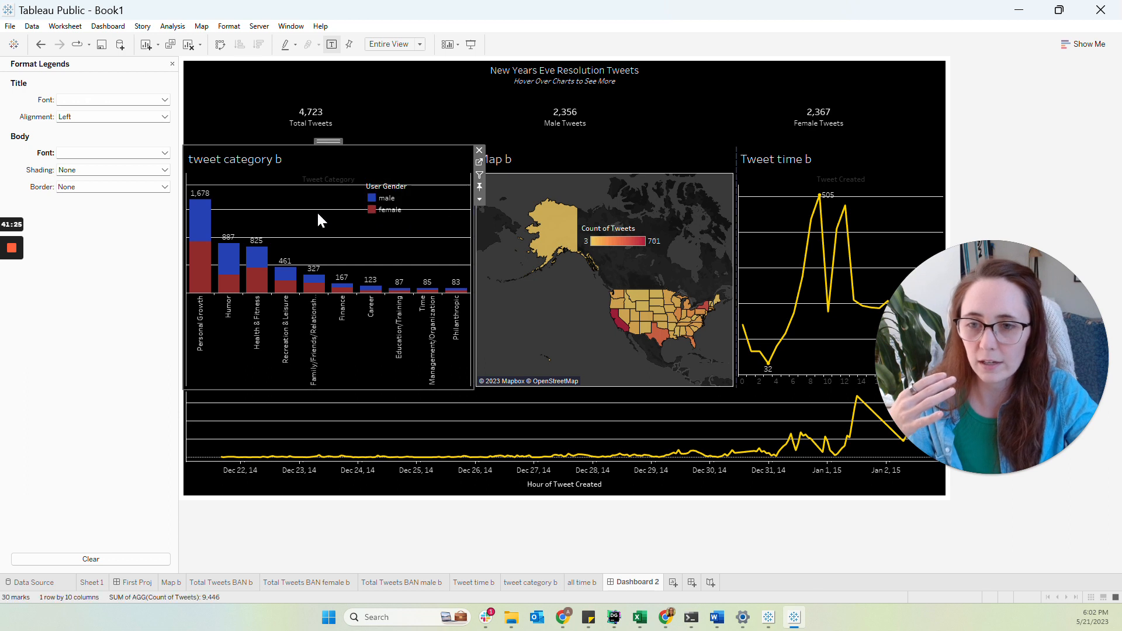
# - Format the lines of the tweet category b chart and set its sheet-level zero lines to None
pyautogui.rightClick(318, 213)
pyautogui.click(349, 259)
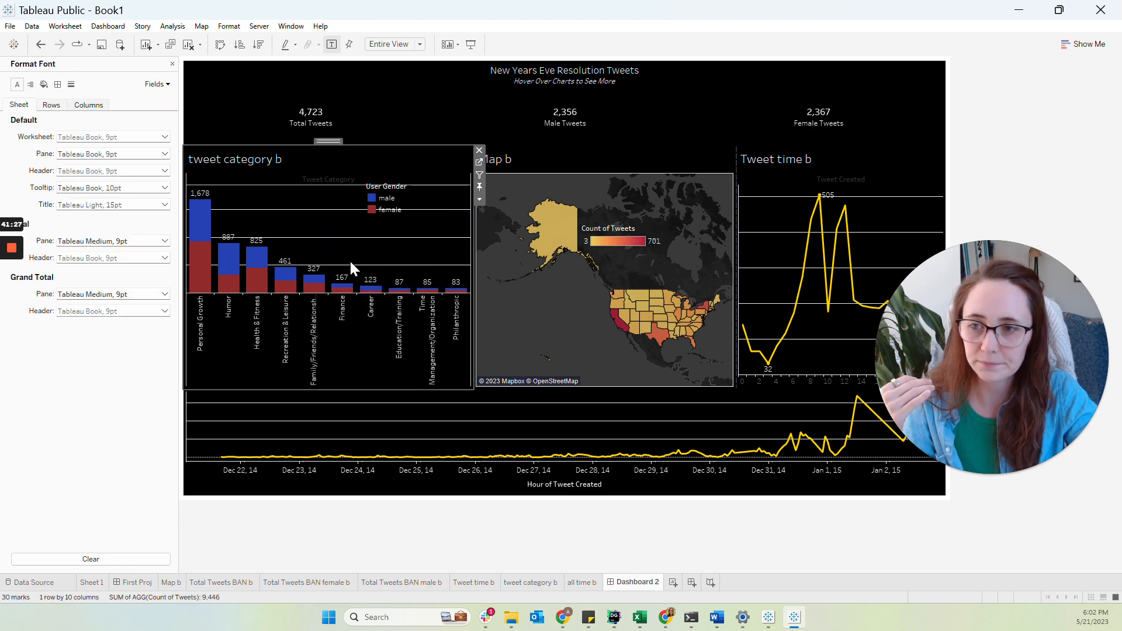
pyautogui.click(58, 85)
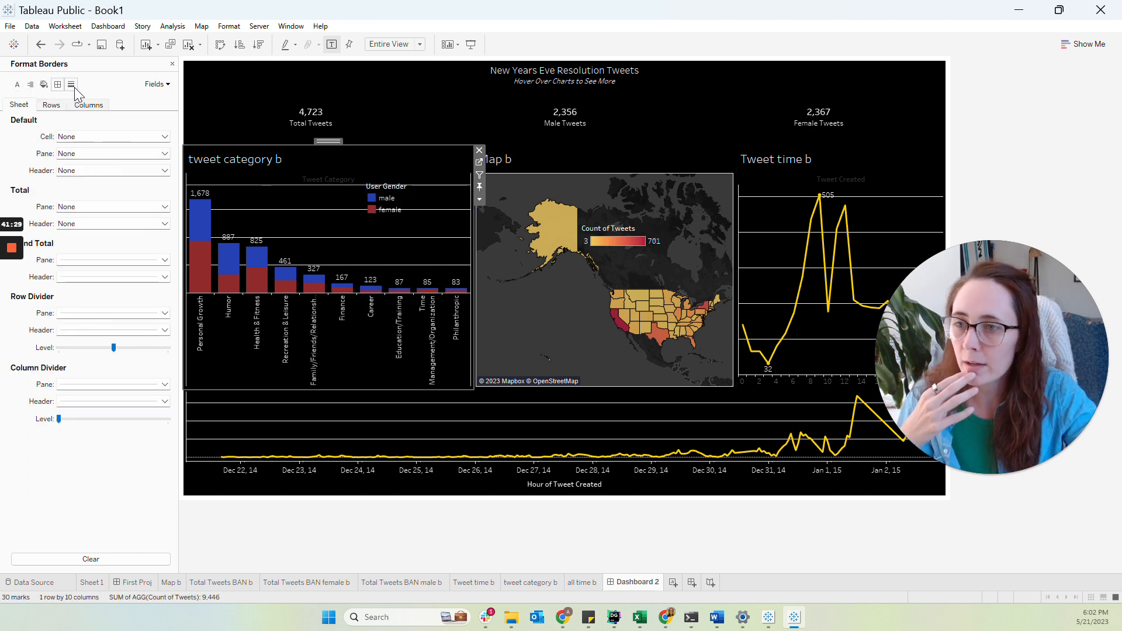
pyautogui.click(71, 85)
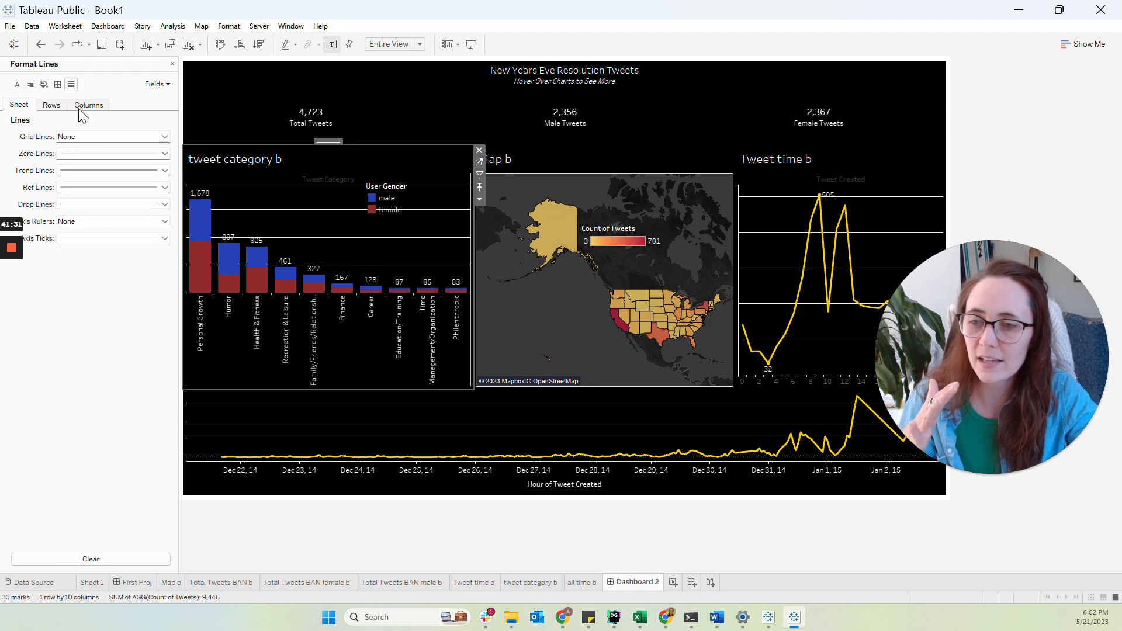
pyautogui.click(85, 153)
pyautogui.click(88, 168)
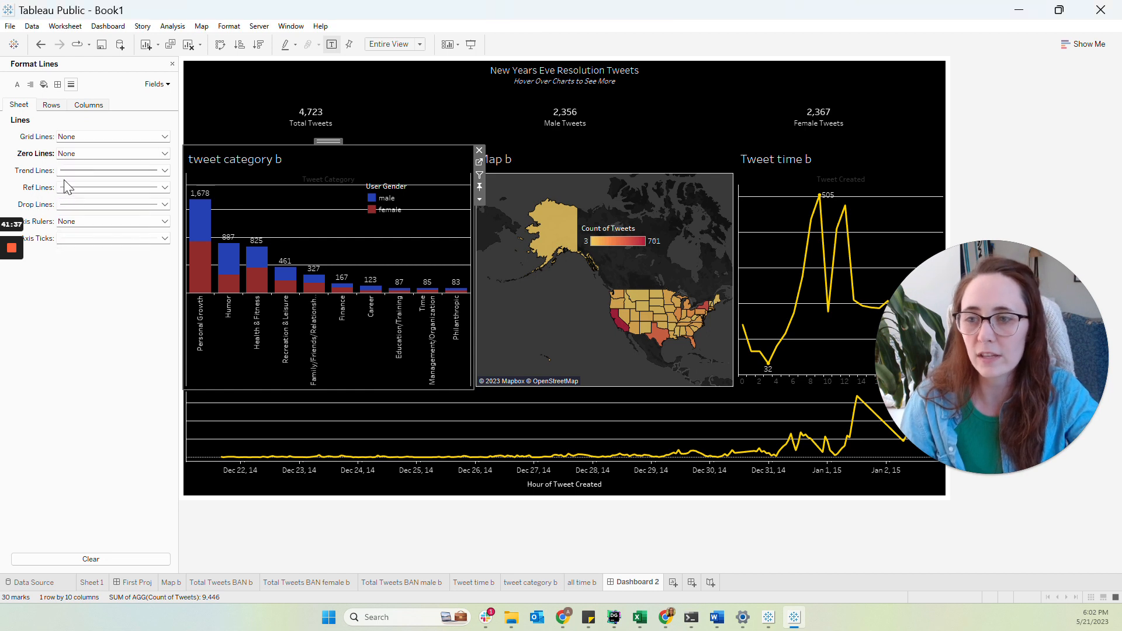
# - Set the trend lines, reference lines, drop lines and axis ticks of the tweet category b sheet to None
pyautogui.click(82, 174)
pyautogui.click(76, 183)
pyautogui.click(88, 196)
pyautogui.click(88, 204)
pyautogui.click(88, 204)
pyautogui.click(86, 221)
pyautogui.click(105, 239)
pyautogui.click(29, 291)
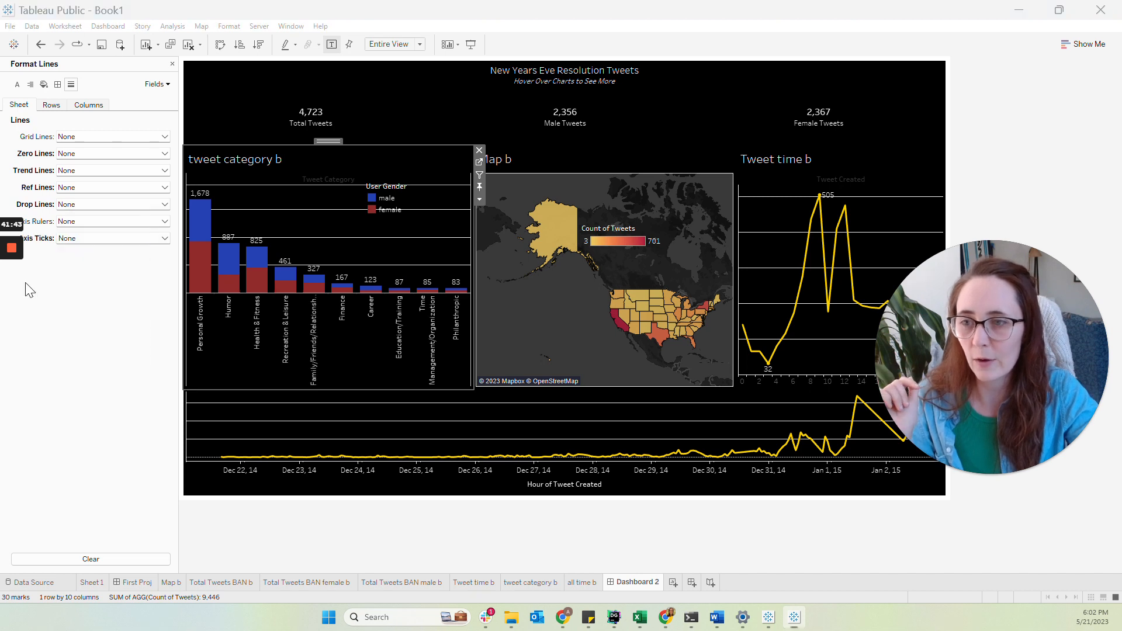
# - Remove the horizontal grid lines from tweet category b by setting the row grid lines to None
pyautogui.click(54, 109)
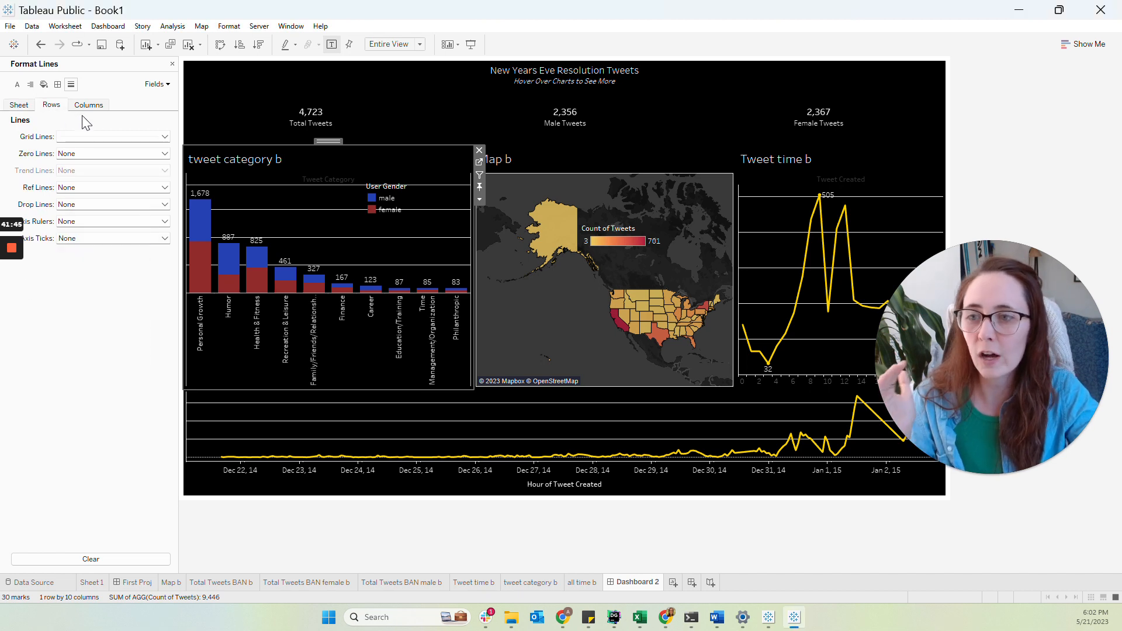
pyautogui.click(22, 106)
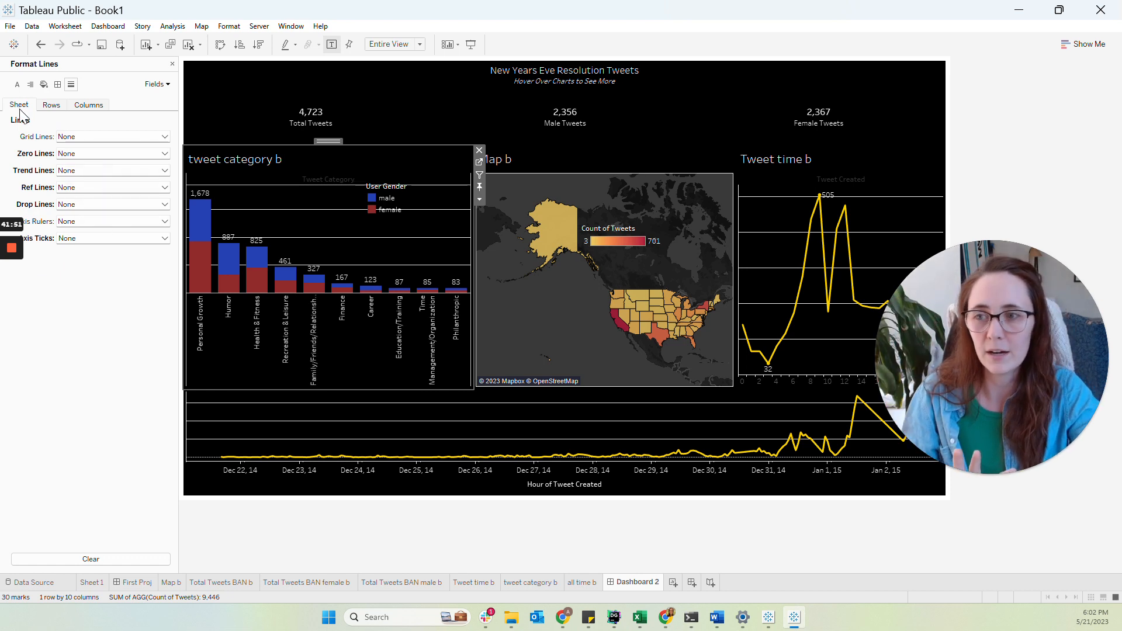
pyautogui.click(51, 107)
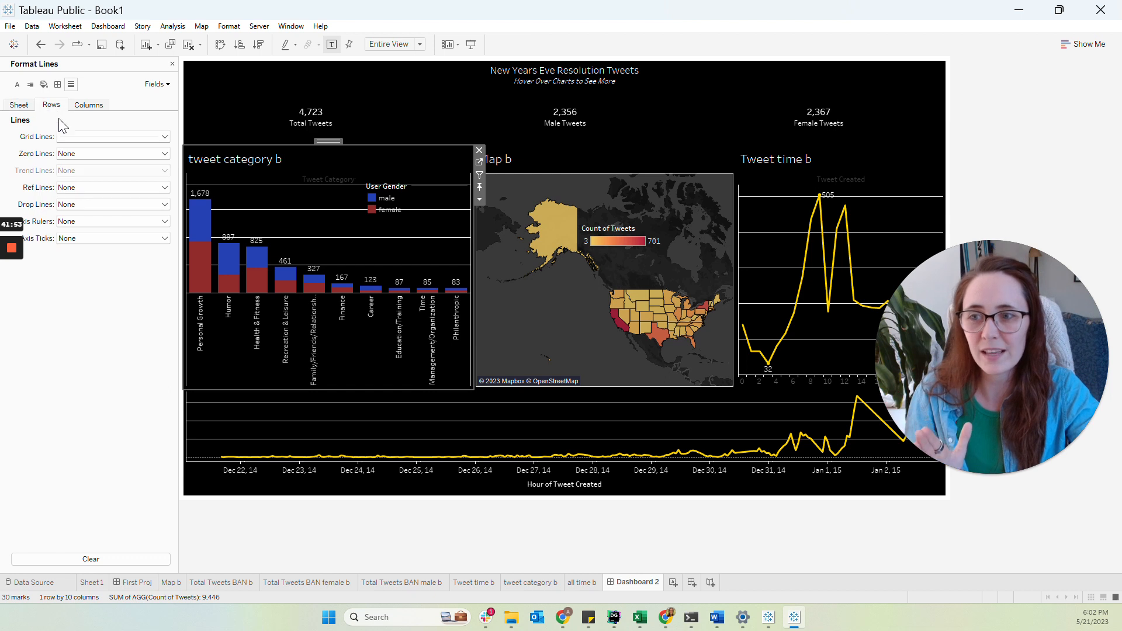
pyautogui.click(76, 138)
pyautogui.click(88, 153)
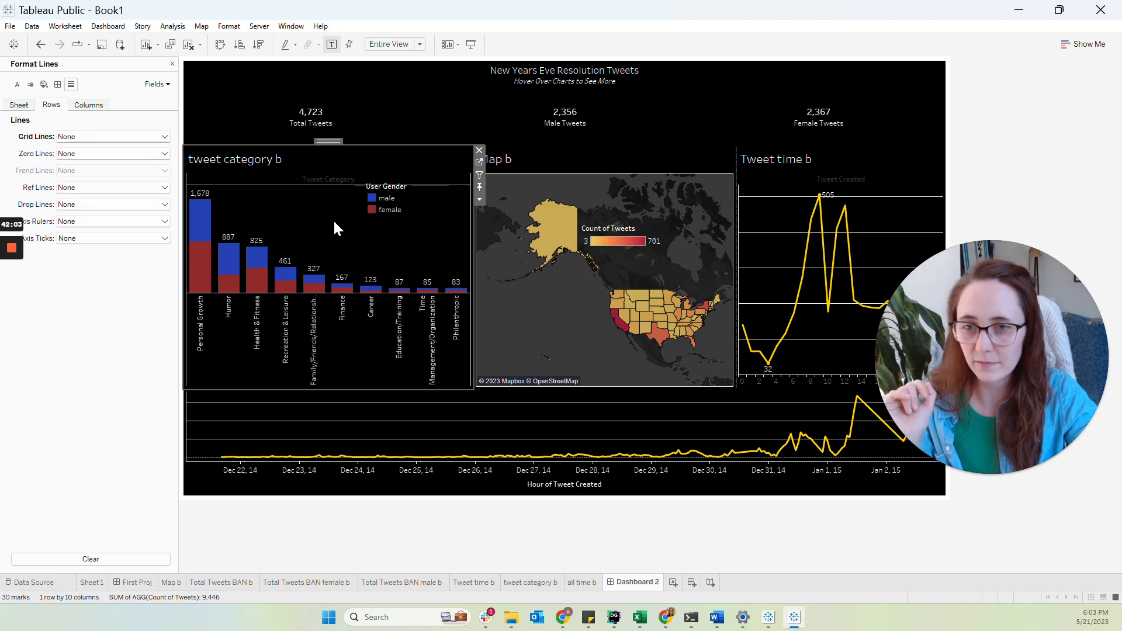
# - Place the User Gender legend in the empty area above the shortest tweet category b bars and make its box narrower and taller
pyautogui.moveTo(377, 186); pyautogui.dragTo(410, 191)
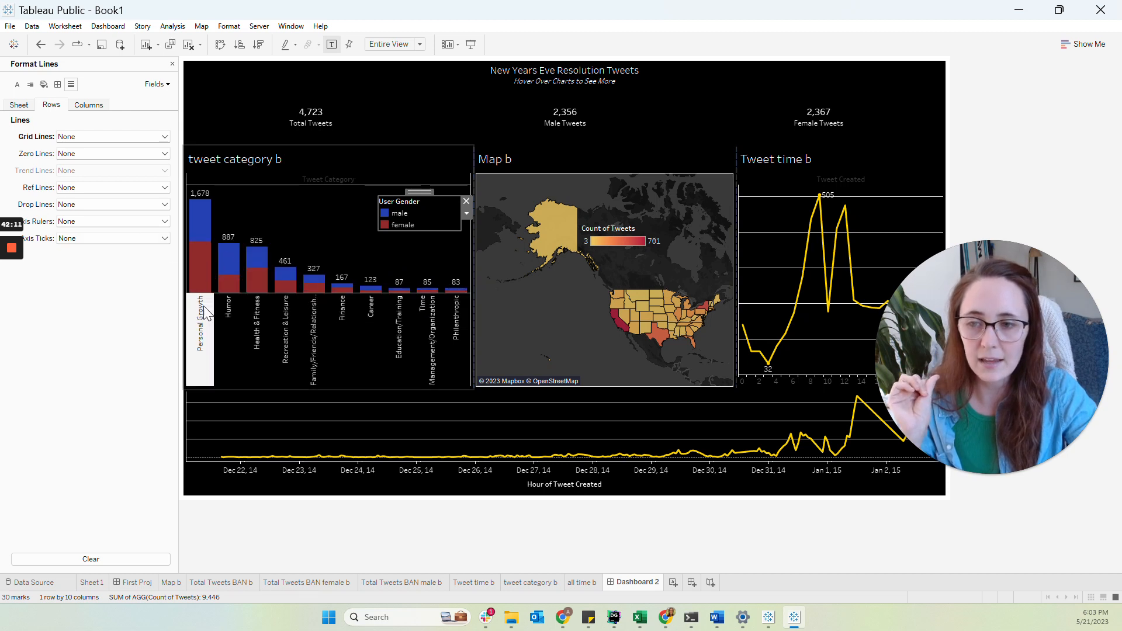
pyautogui.moveTo(208, 225)
pyautogui.moveTo(204, 272)
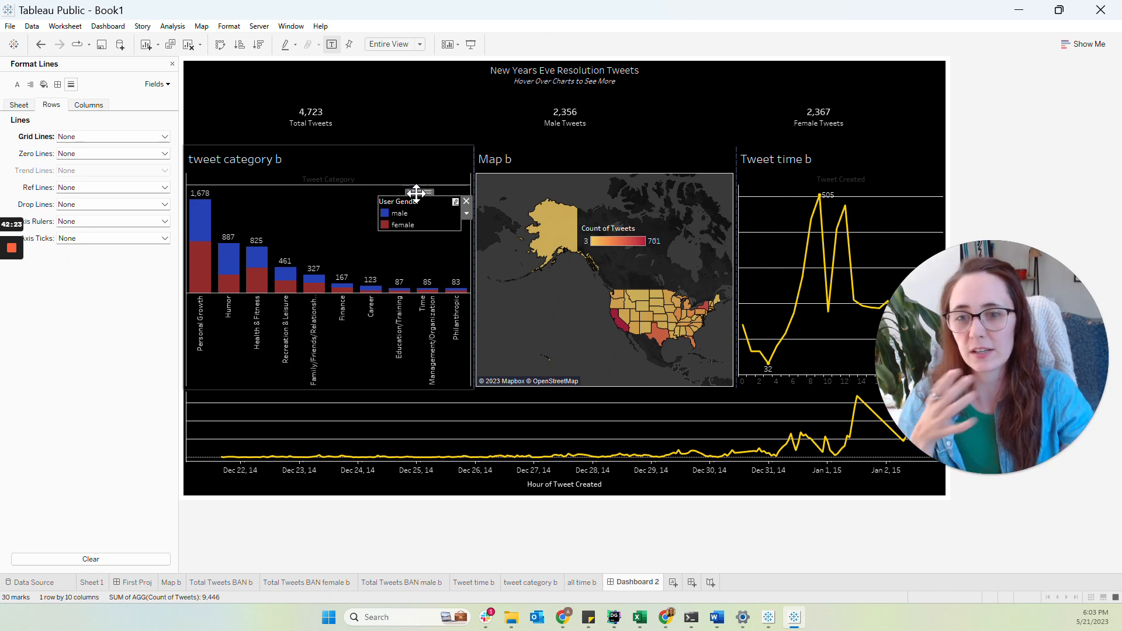
pyautogui.moveTo(416, 193); pyautogui.dragTo(421, 194)
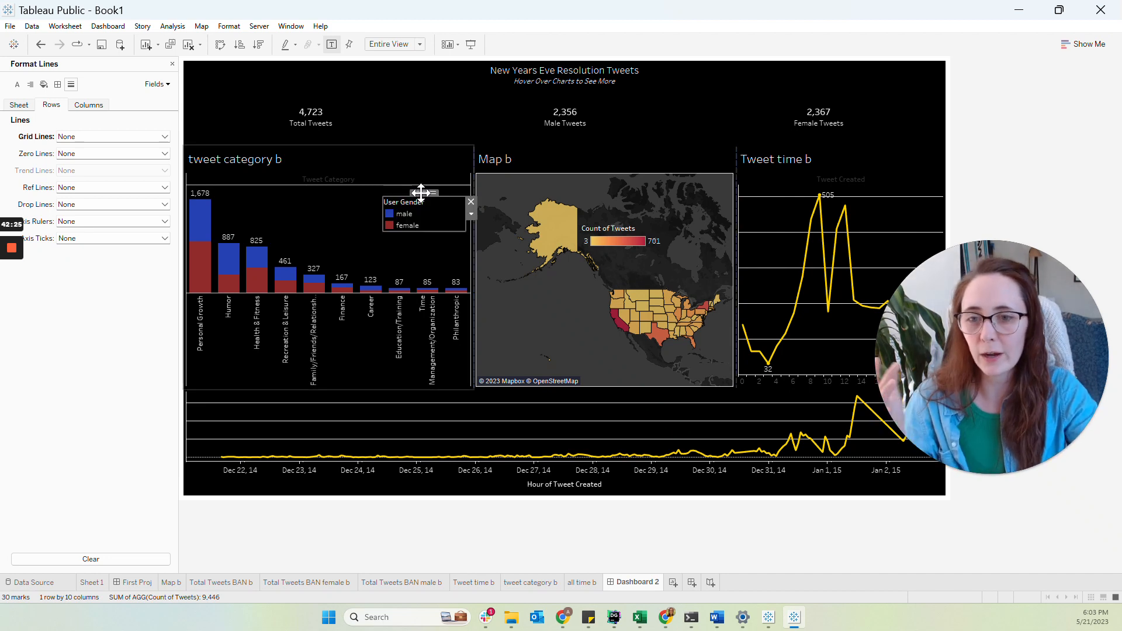
pyautogui.click(417, 238)
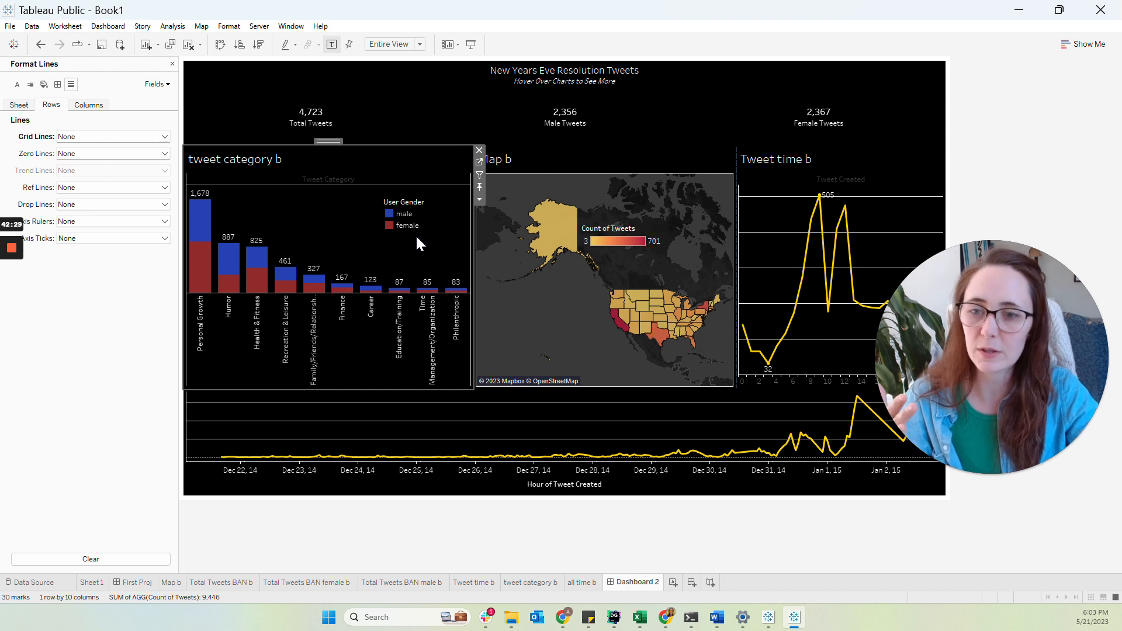
pyautogui.click(416, 213)
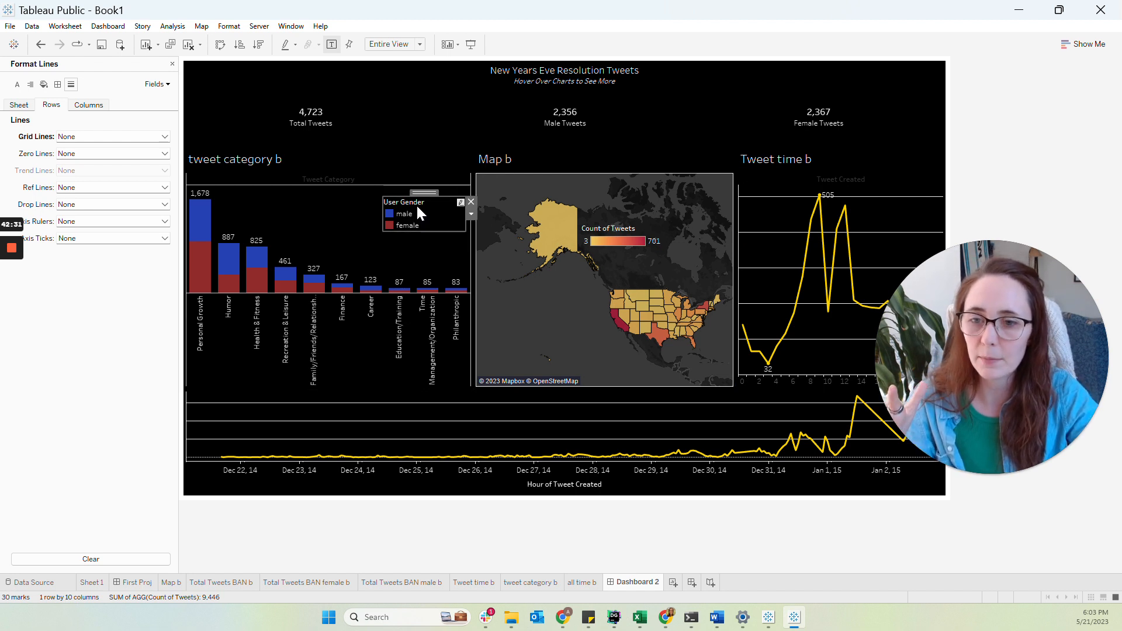
pyautogui.moveTo(465, 226); pyautogui.dragTo(455, 244)
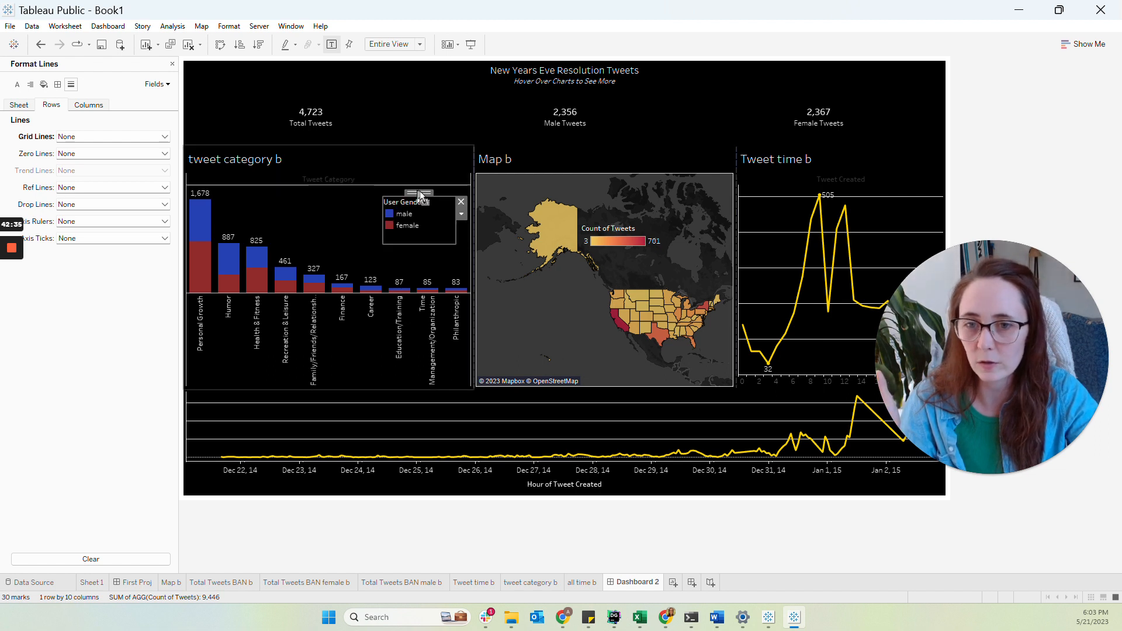
pyautogui.moveTo(420, 194); pyautogui.dragTo(429, 196)
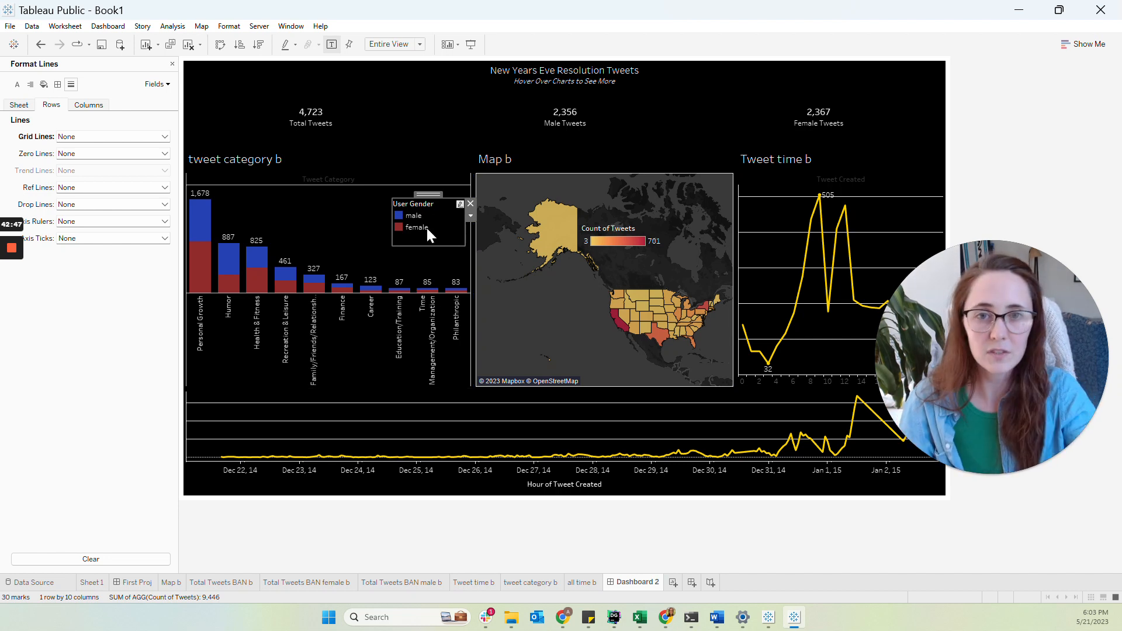
# - Hide the column field labels in the tweet category b and Tweet time b charts
pyautogui.click(377, 219)
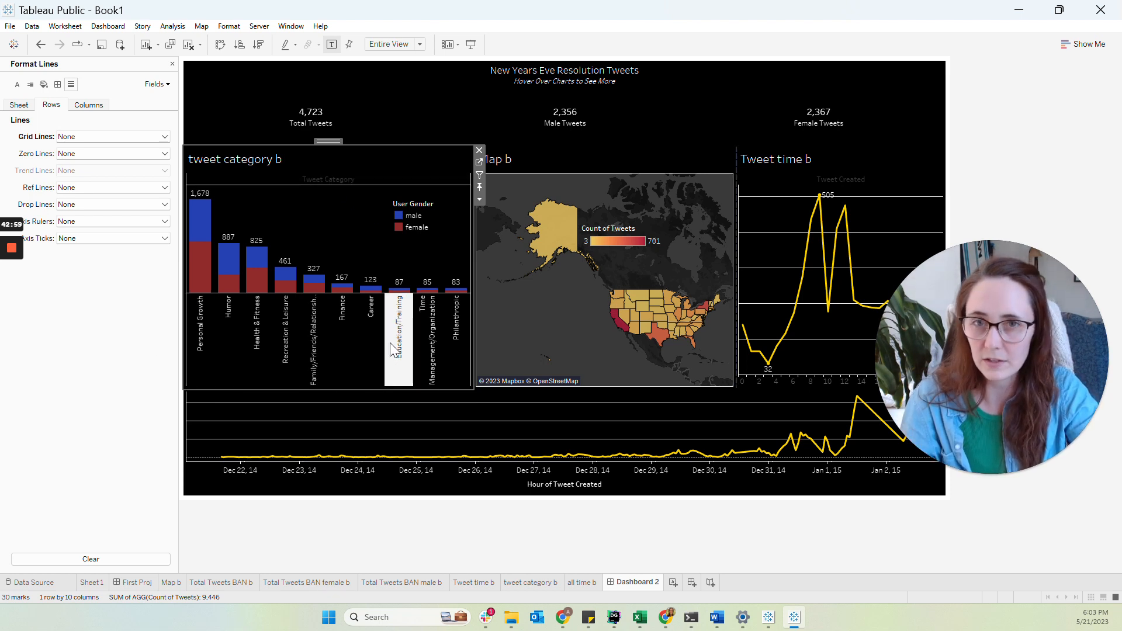
pyautogui.rightClick(324, 184)
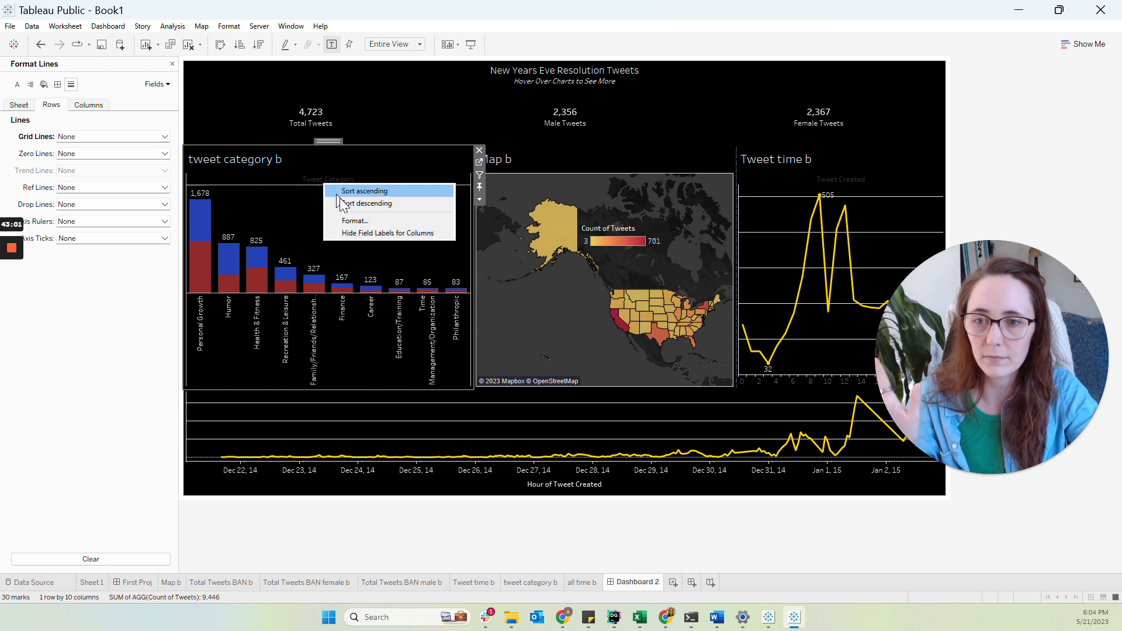
pyautogui.click(356, 232)
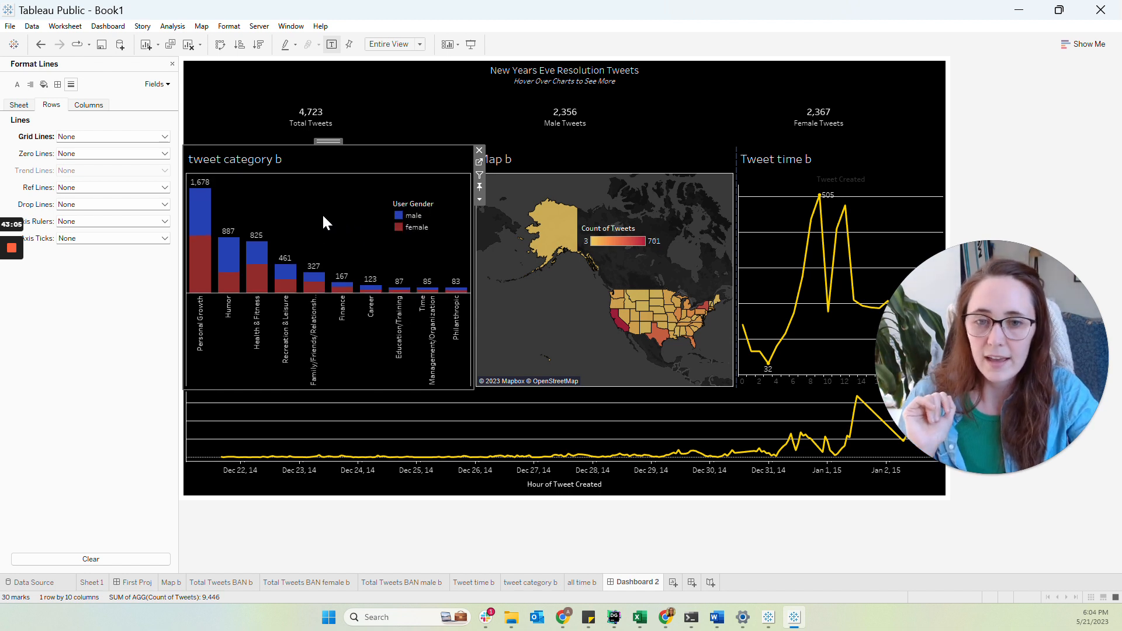
pyautogui.rightClick(812, 180)
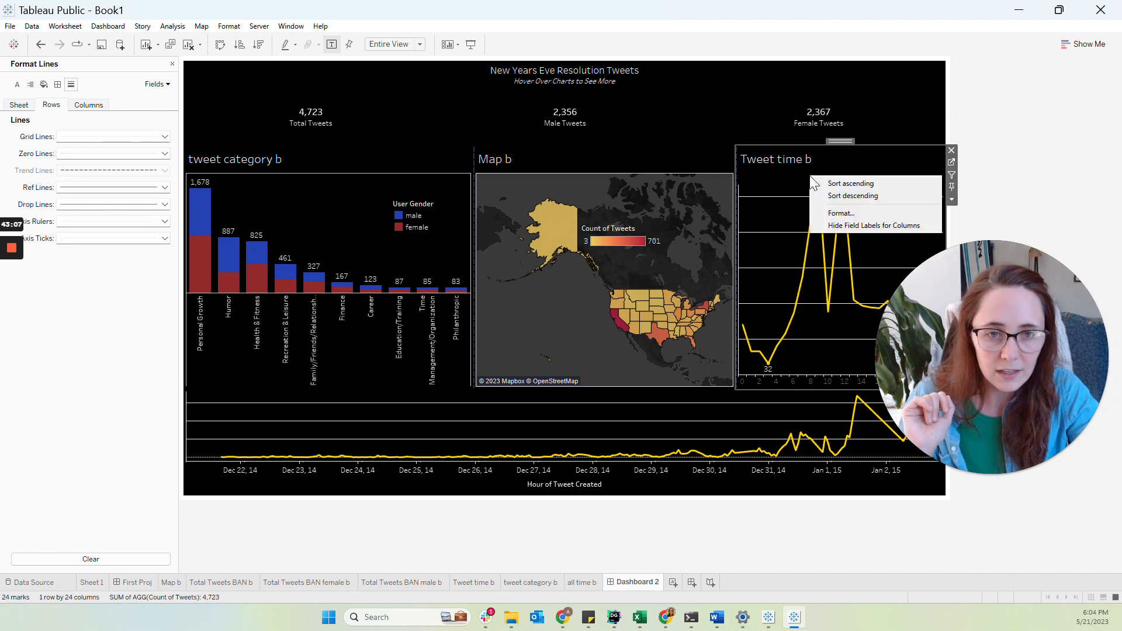
pyautogui.click(837, 225)
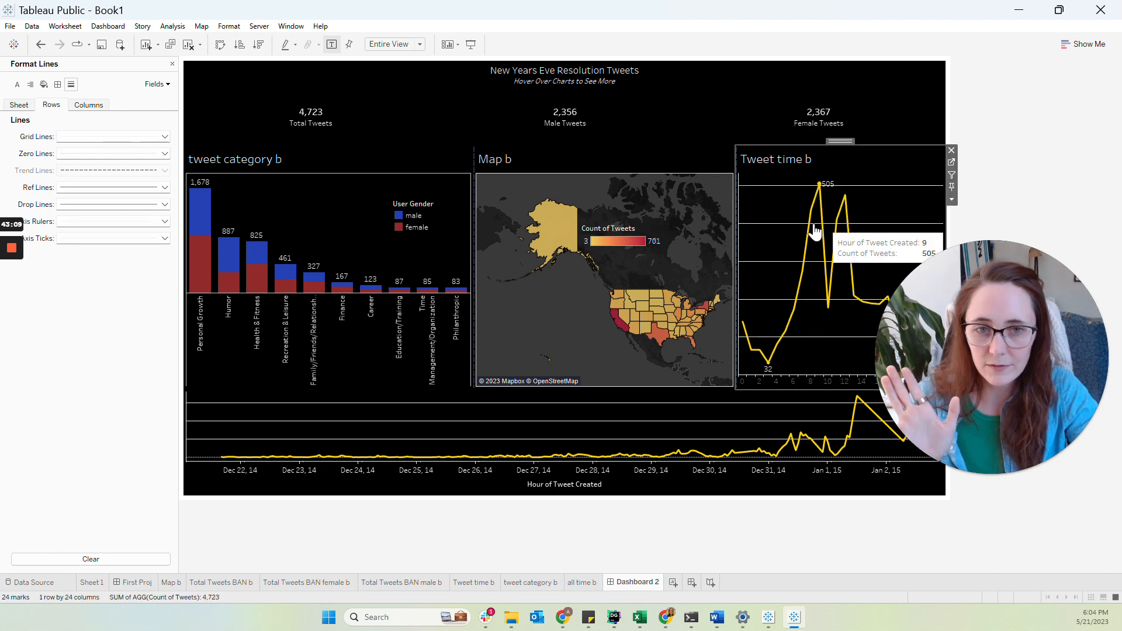
# - Format the lines of the Tweet time b chart and set its row grid lines to None
pyautogui.rightClick(781, 221)
pyautogui.click(801, 277)
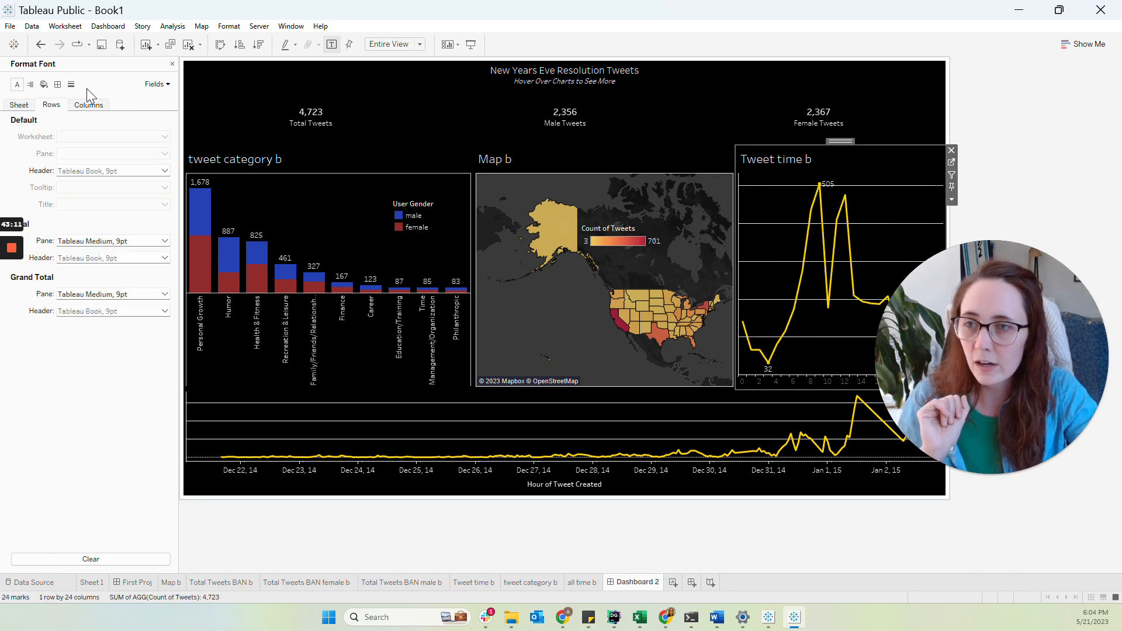
pyautogui.click(57, 84)
pyautogui.click(71, 84)
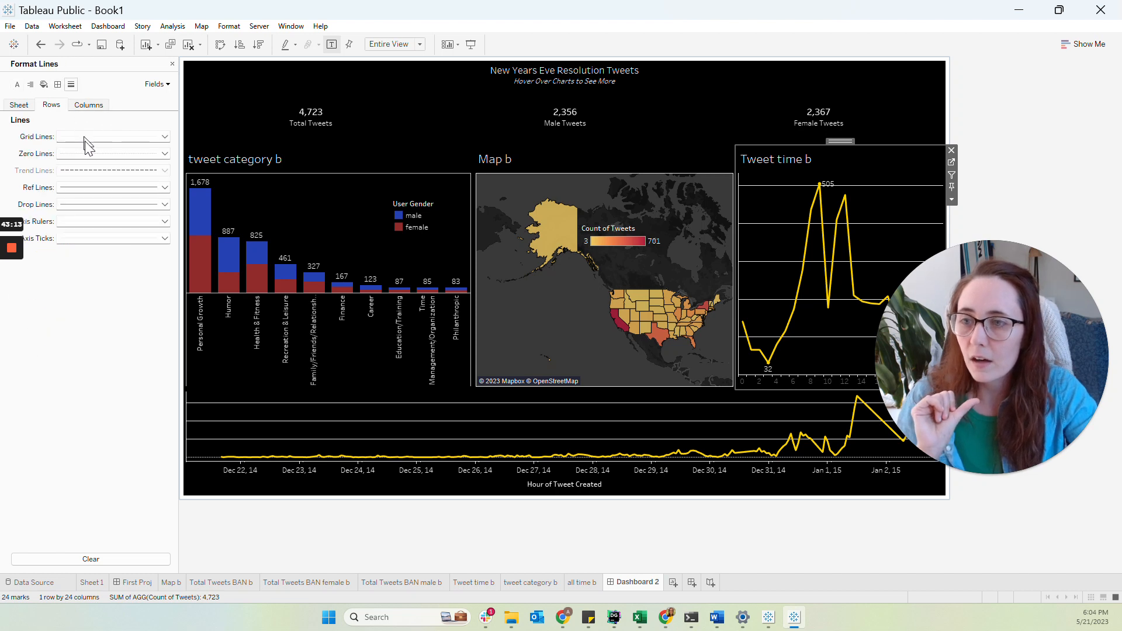
pyautogui.click(83, 136)
pyautogui.click(95, 152)
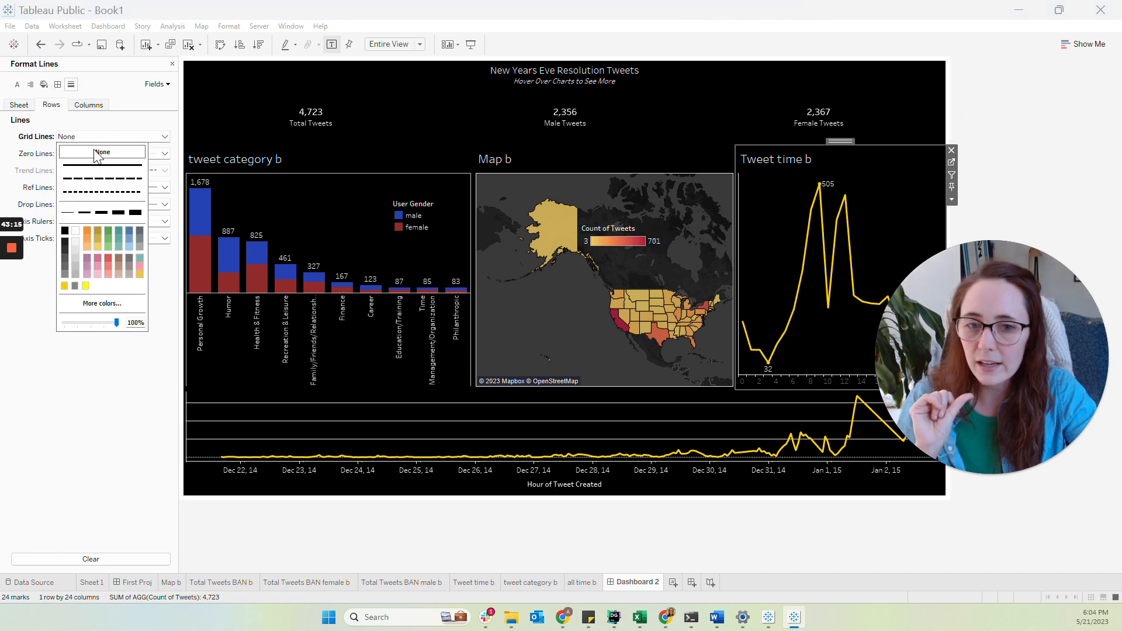
# - Set the row grid lines of the hourly line chart spanning the dashboard's bottom row to None, and clear the selection
pyautogui.click(104, 438)
pyautogui.click(448, 410)
pyautogui.click(87, 138)
pyautogui.click(95, 151)
pyautogui.click(103, 423)
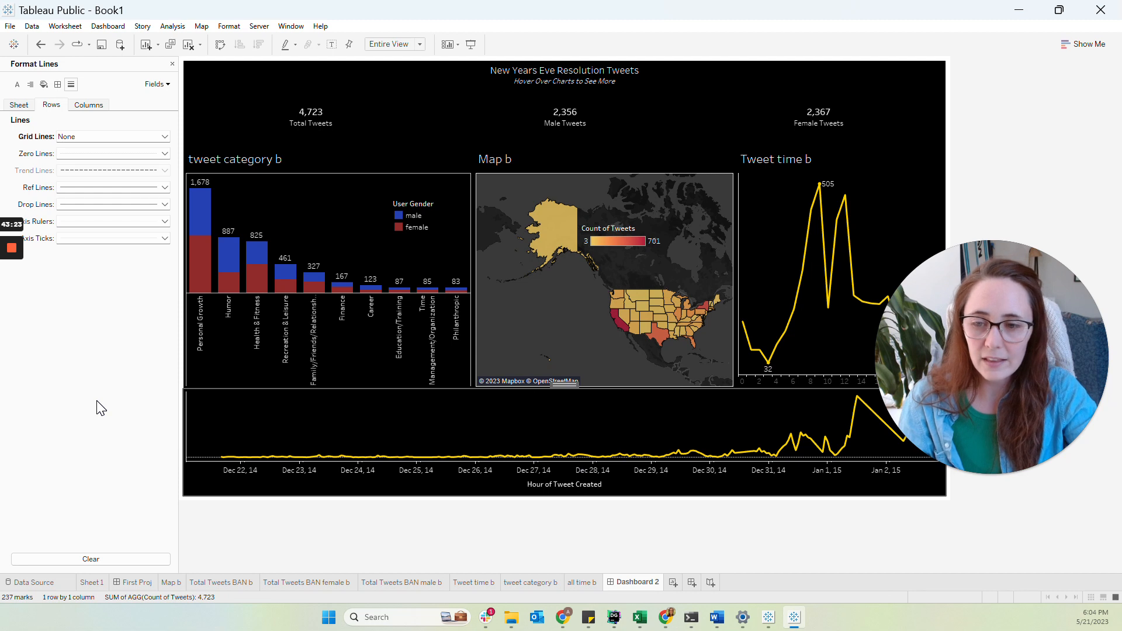
pyautogui.click(338, 532)
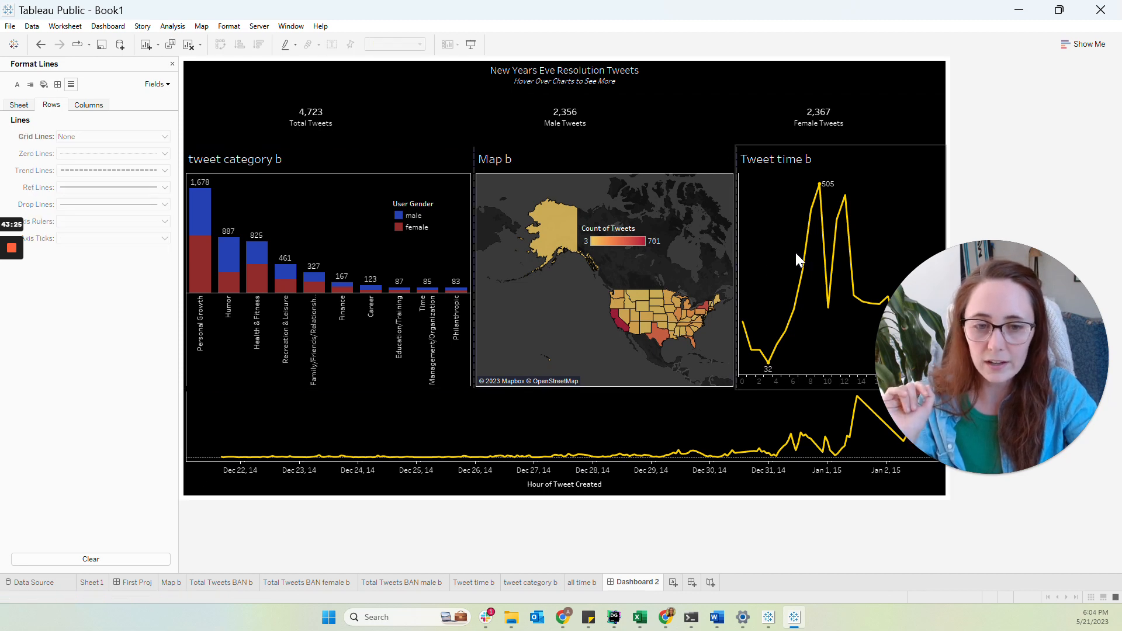
# - Format the borders of the Tweet time b sheet, setting the grand total pane and header borders to None
pyautogui.moveTo(964, 322); pyautogui.dragTo(988, 107)
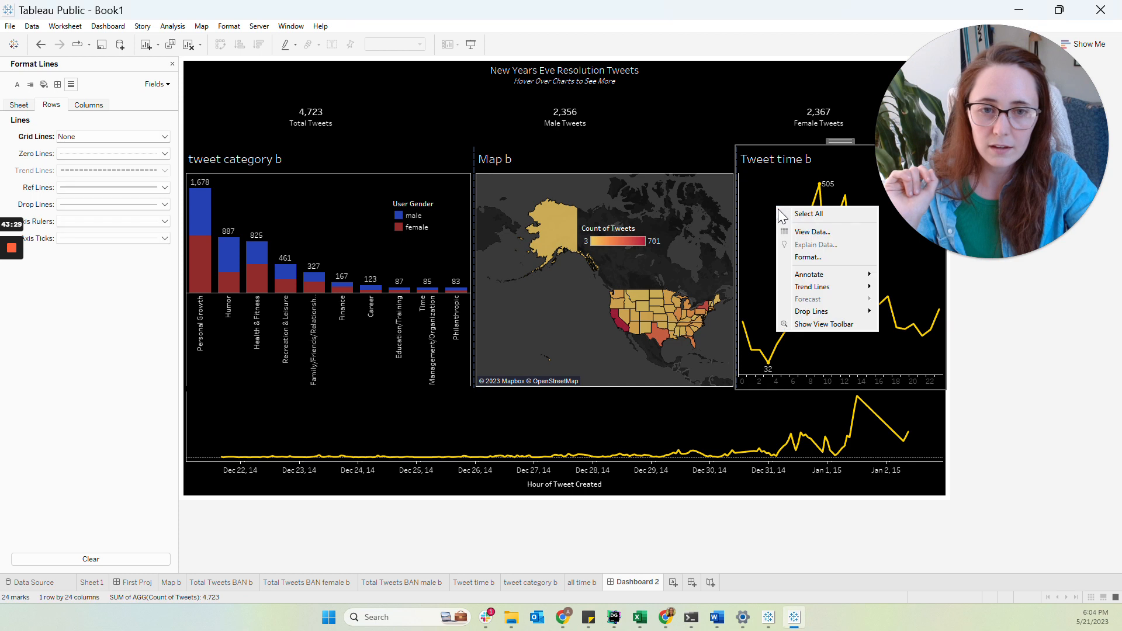
pyautogui.click(800, 257)
pyautogui.click(27, 100)
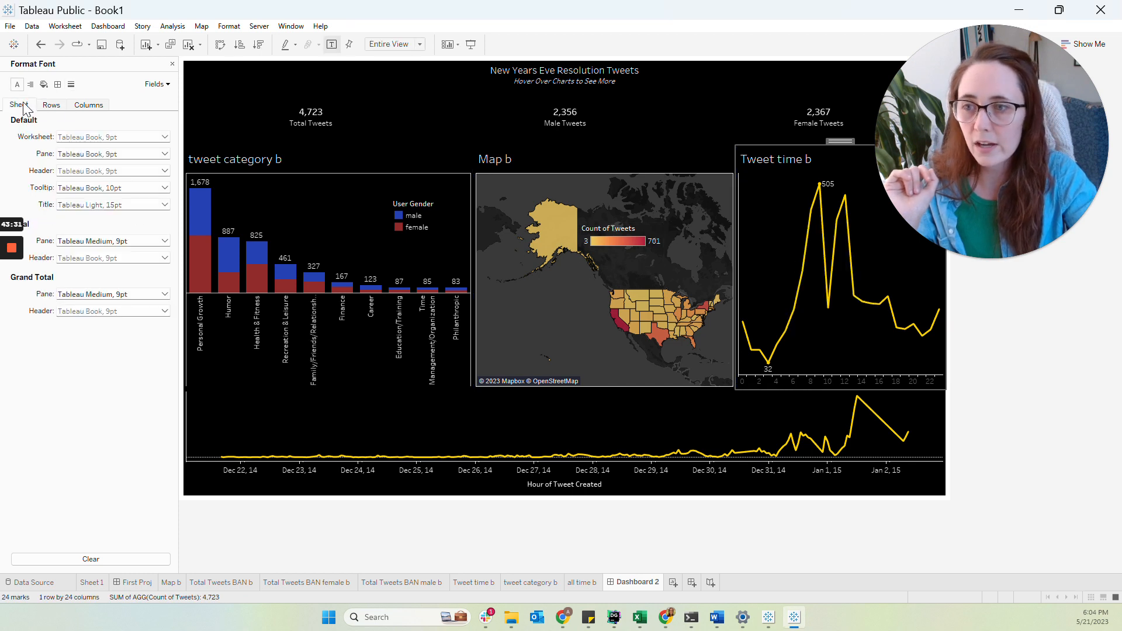
pyautogui.click(58, 84)
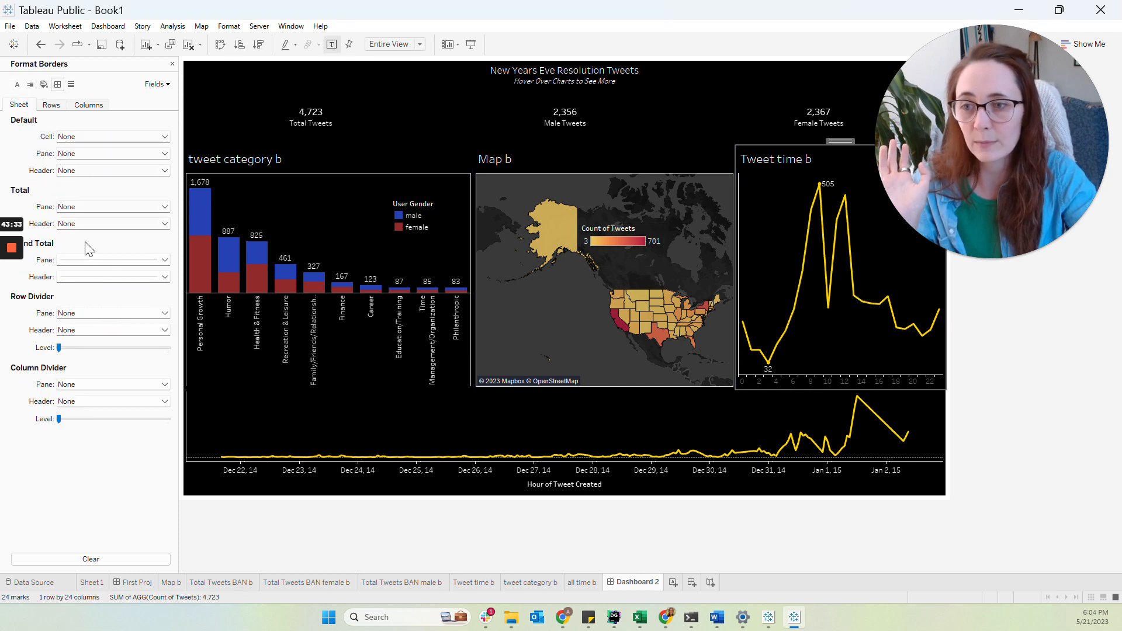
pyautogui.click(88, 259)
pyautogui.click(103, 274)
pyautogui.click(88, 276)
pyautogui.click(94, 292)
pyautogui.click(82, 105)
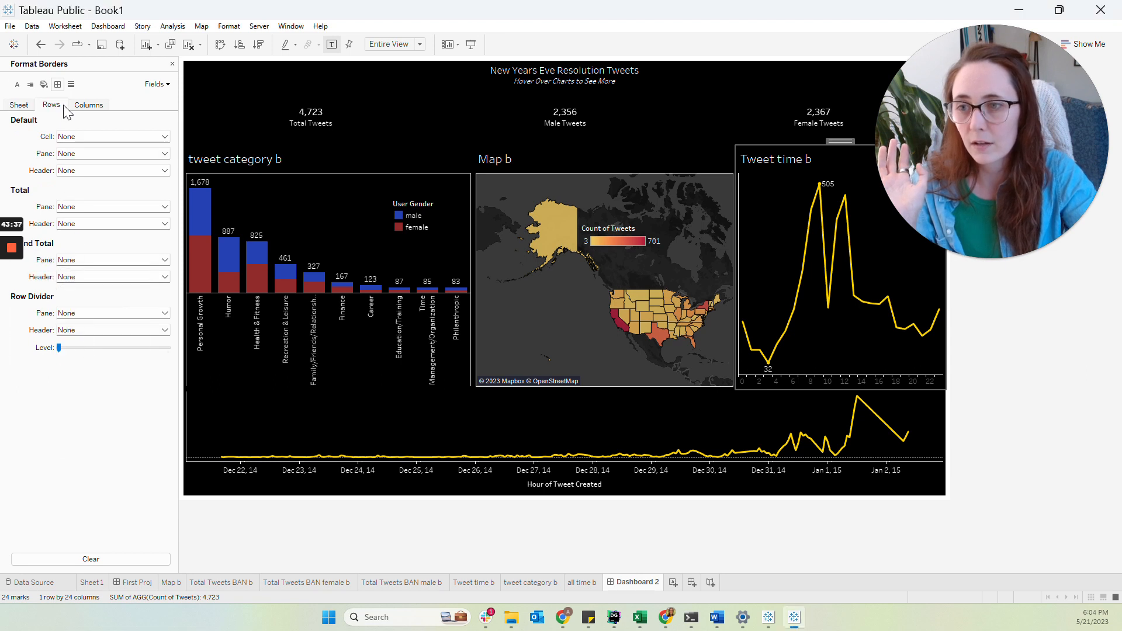
# - Set the zero lines of the Tweet time b chart to None for both the rows and the whole sheet
pyautogui.click(71, 85)
pyautogui.click(73, 153)
pyautogui.click(96, 169)
pyautogui.click(19, 104)
pyautogui.click(82, 153)
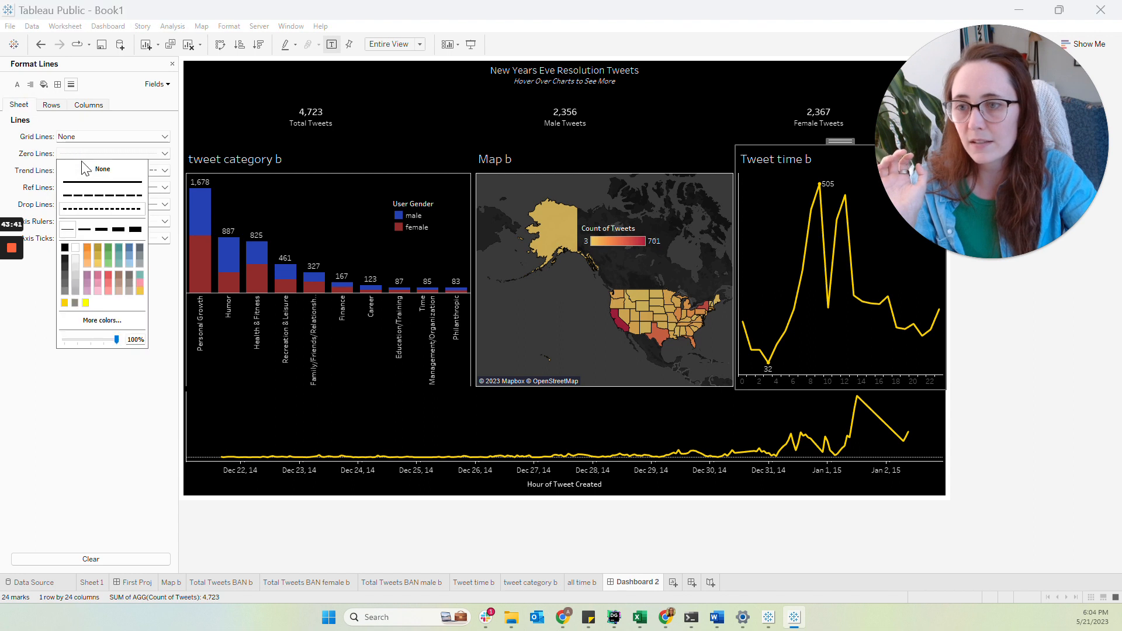
pyautogui.click(88, 169)
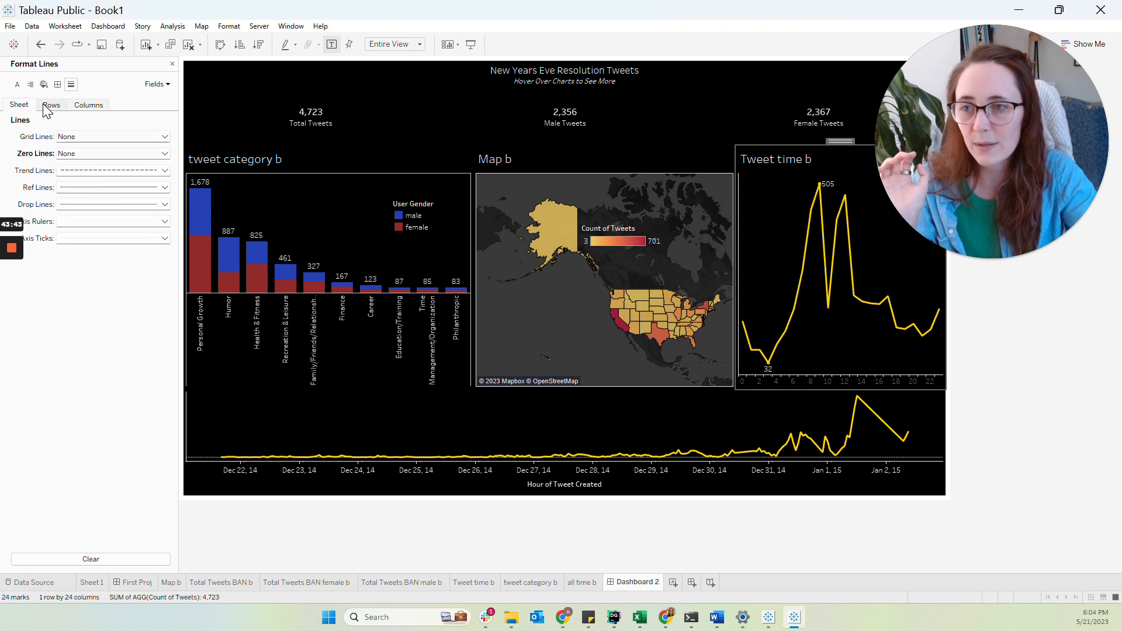
# - Set the reference lines and drop lines of the Tweet time b sheet to None
pyautogui.click(94, 187)
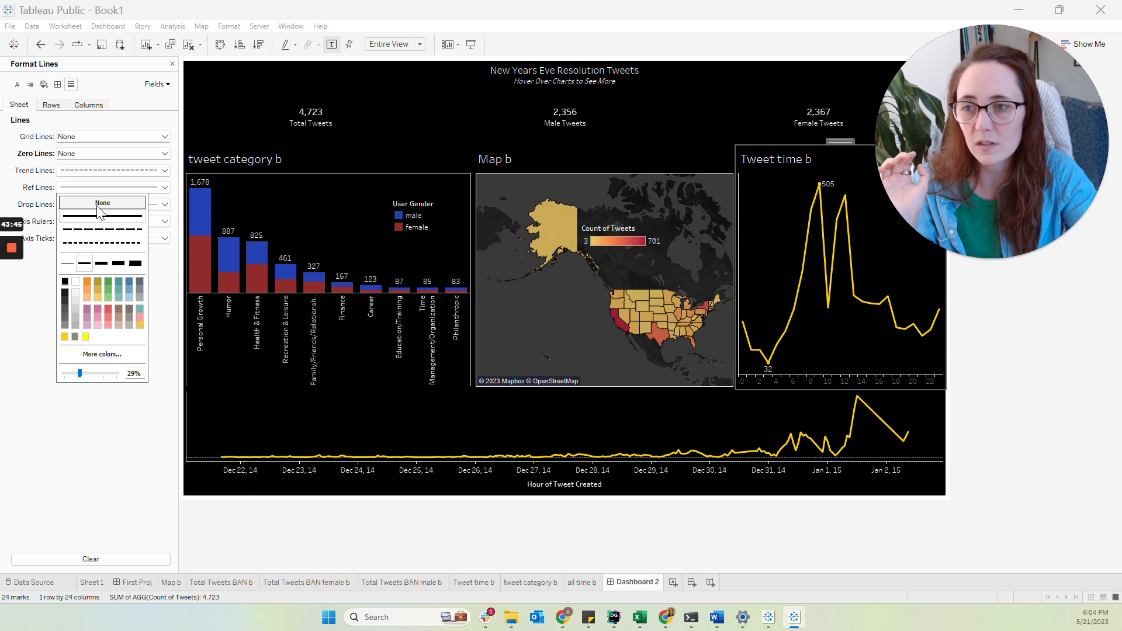
pyautogui.click(102, 202)
pyautogui.click(85, 204)
pyautogui.click(86, 220)
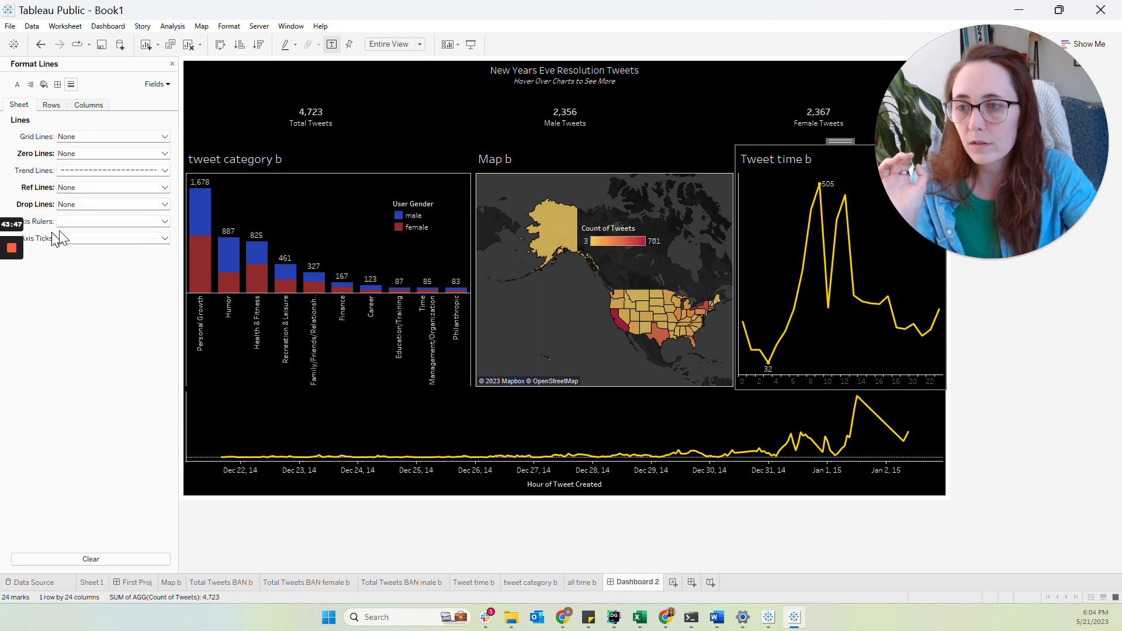
# - Set the axis rulers and axis ticks of the Tweet time b chart to None, and close the line formatting
pyautogui.click(61, 222)
pyautogui.click(82, 236)
pyautogui.click(73, 238)
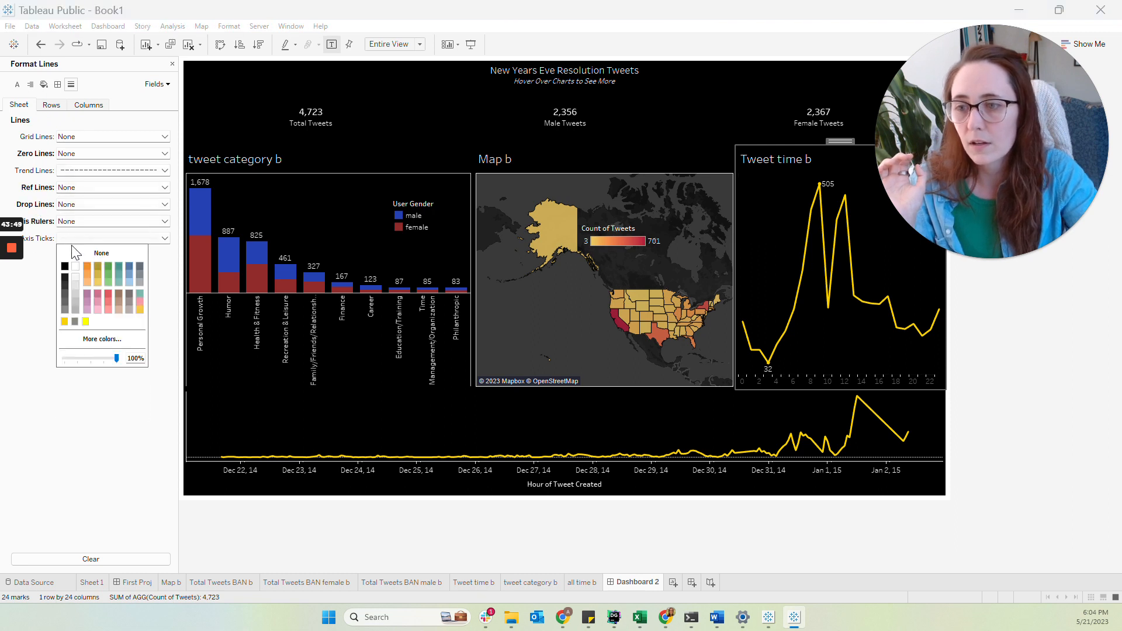
pyautogui.click(76, 252)
pyautogui.click(22, 356)
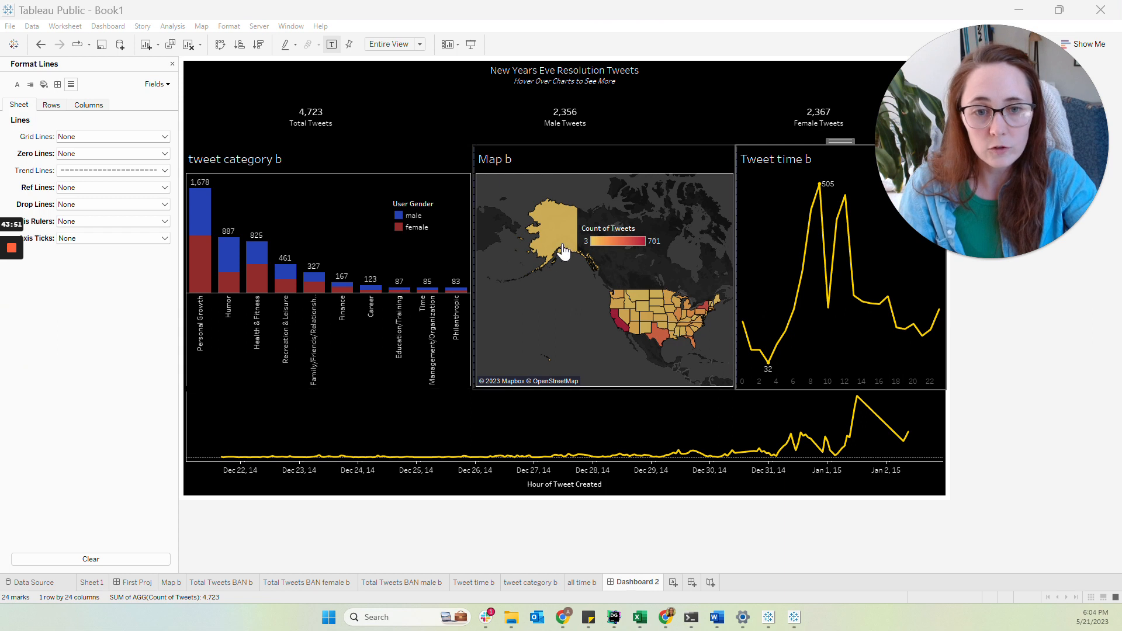
pyautogui.click(759, 188)
pyautogui.moveTo(1002, 52); pyautogui.dragTo(1066, 240)
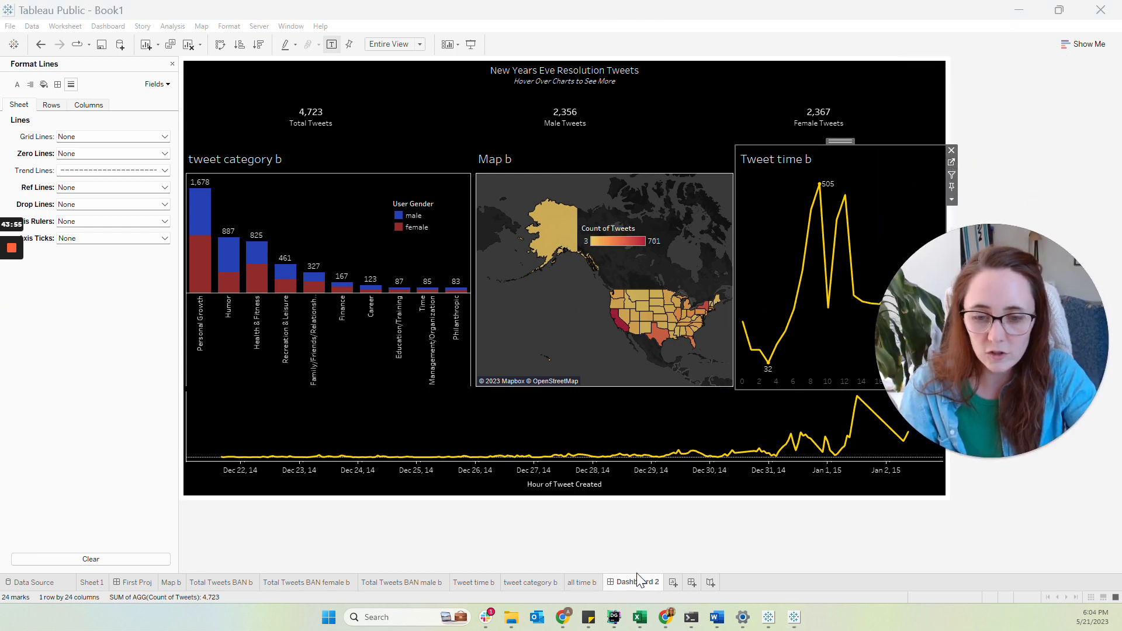
pyautogui.click(172, 64)
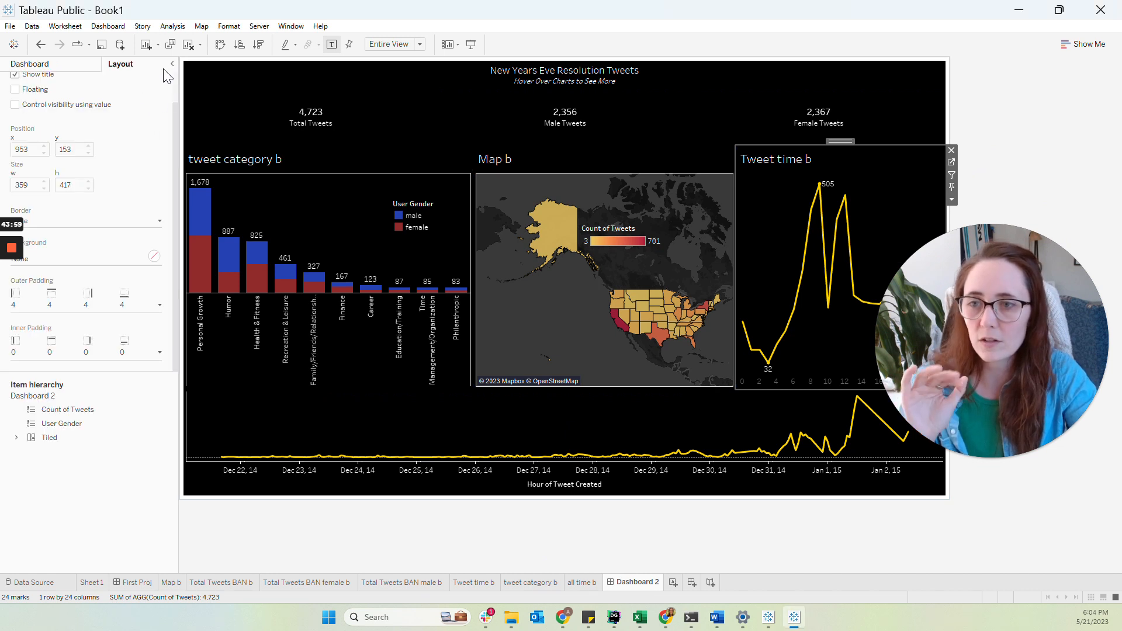
pyautogui.click(68, 63)
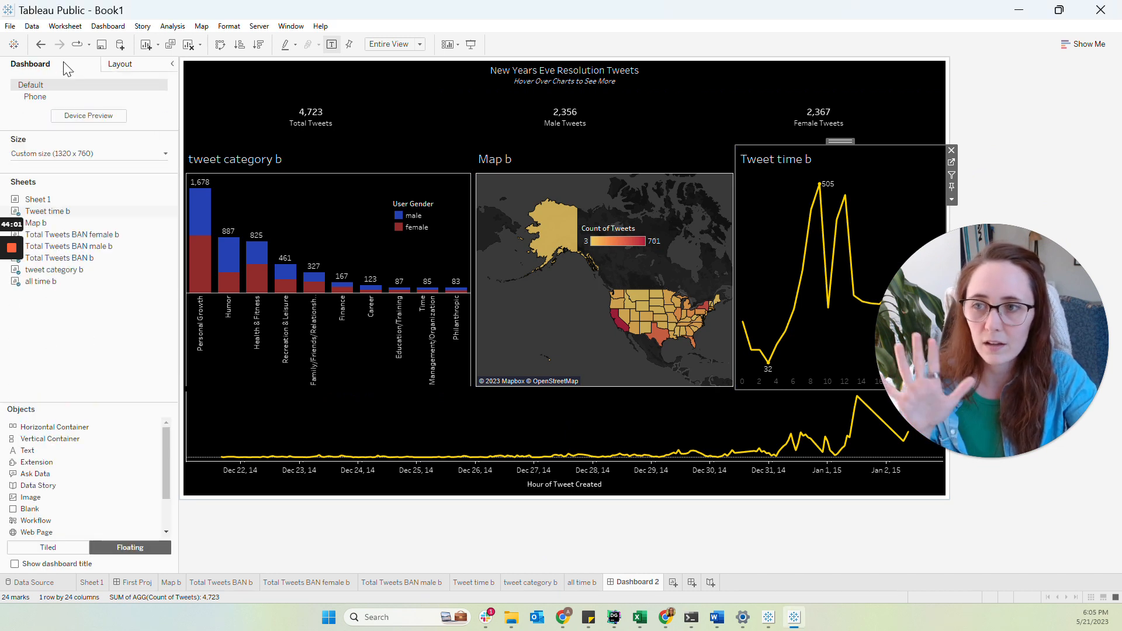
# - Copy the formatting of the Tweet time b sheet, paste it onto the tweet category b sheet, and return to Dashboard 2
pyautogui.moveTo(53, 212)
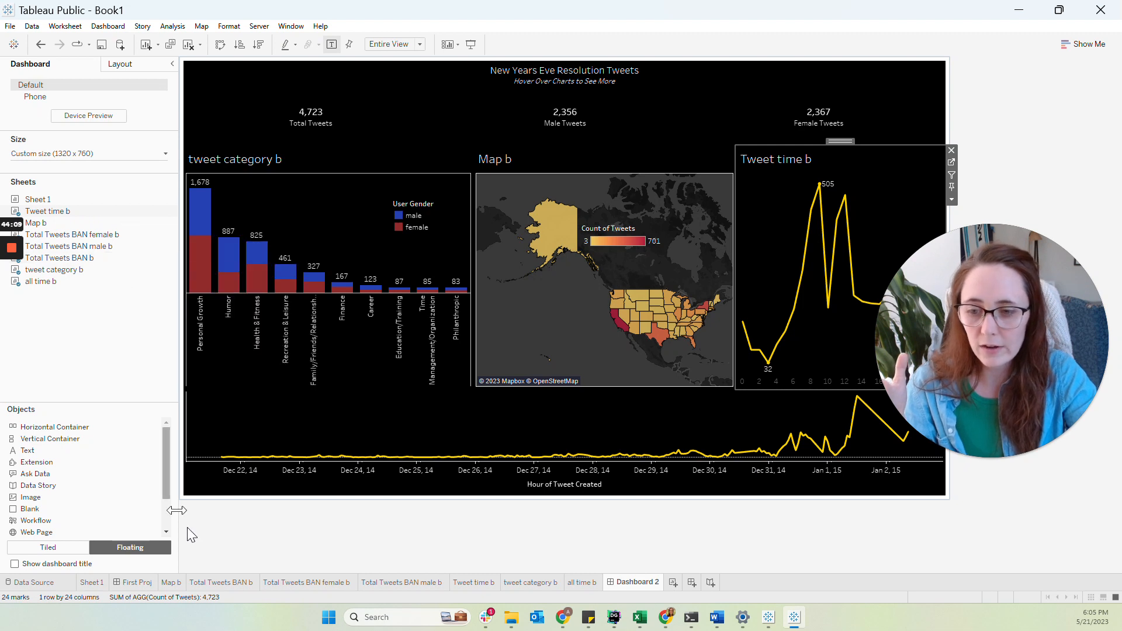
pyautogui.rightClick(480, 587)
pyautogui.click(503, 536)
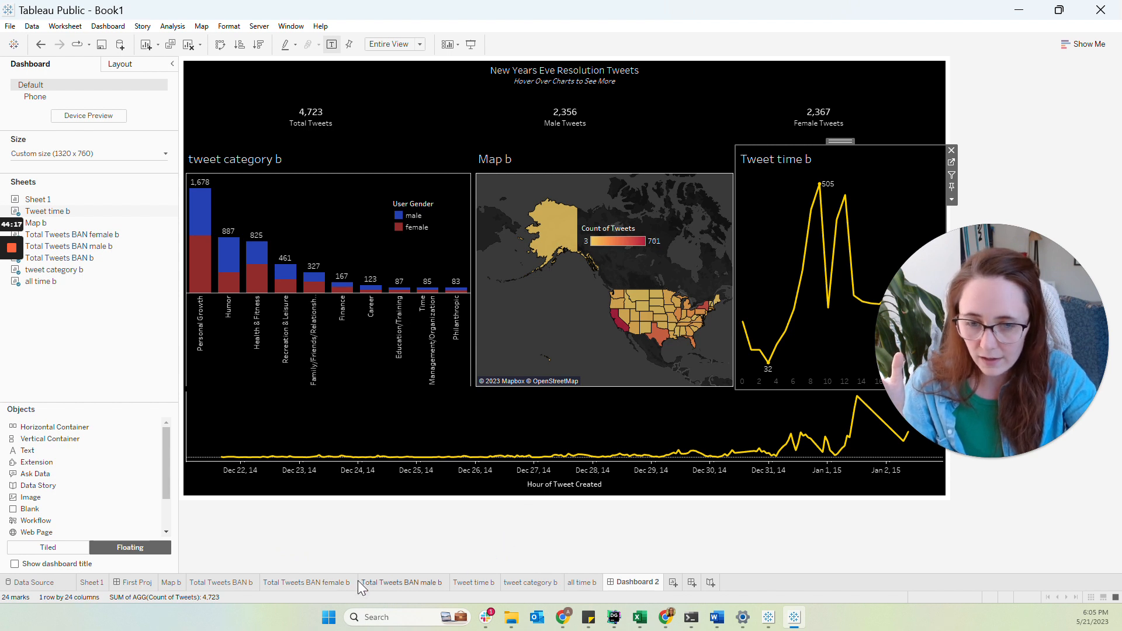
pyautogui.rightClick(532, 587)
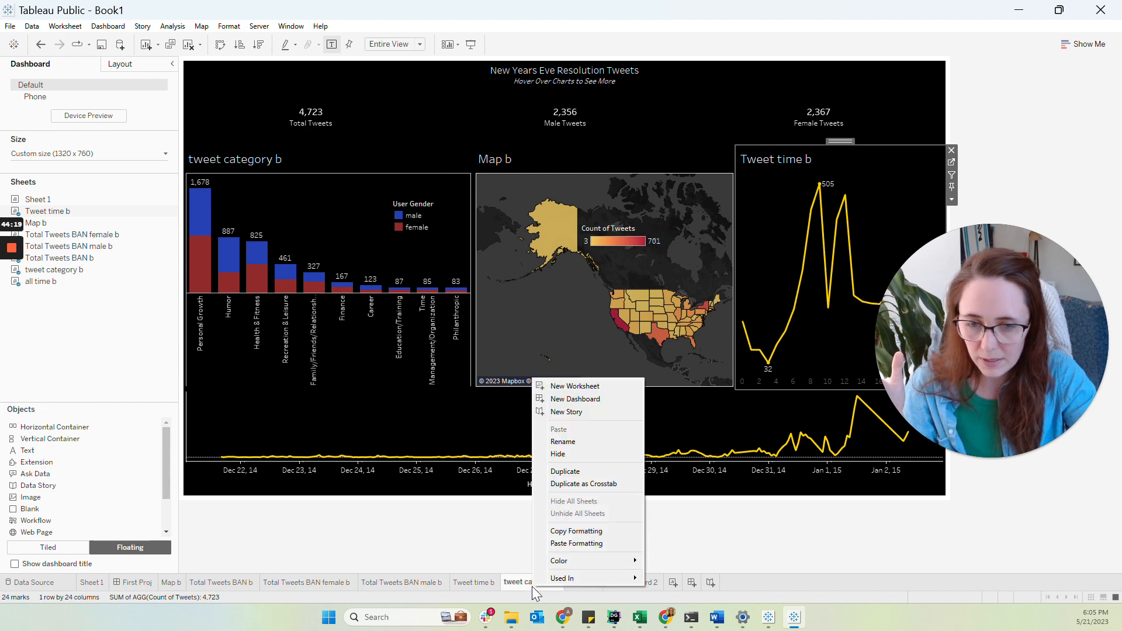
pyautogui.click(561, 542)
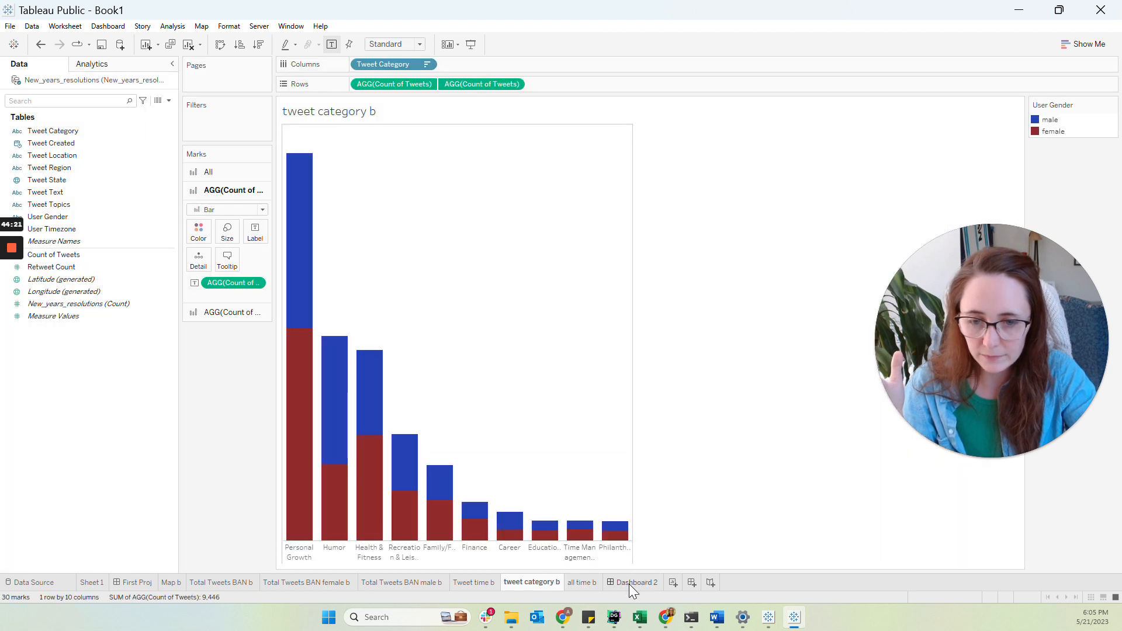
pyautogui.click(631, 583)
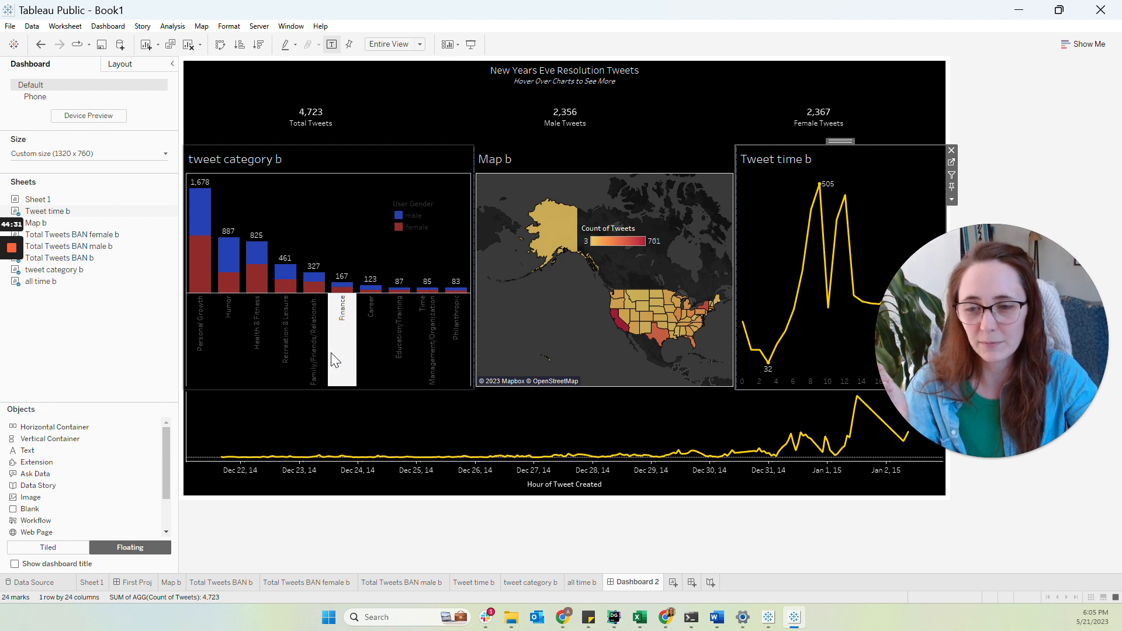
# - Format the hour labels under the Tweet time b chart with a white font
pyautogui.moveTo(668, 342)
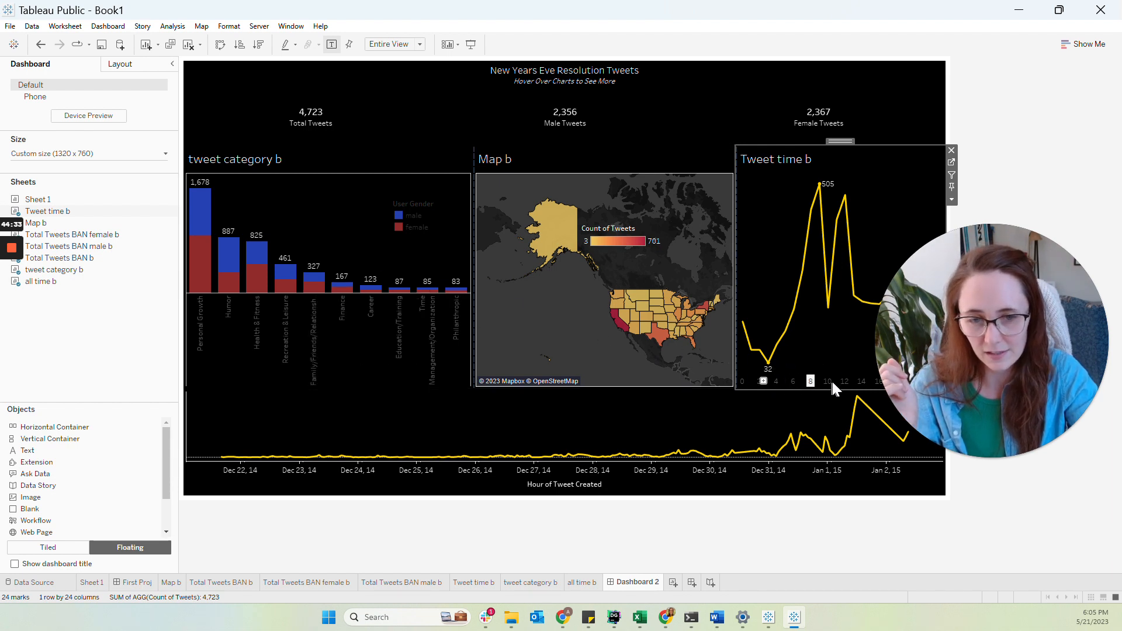
pyautogui.click(812, 381)
pyautogui.rightClick(811, 381)
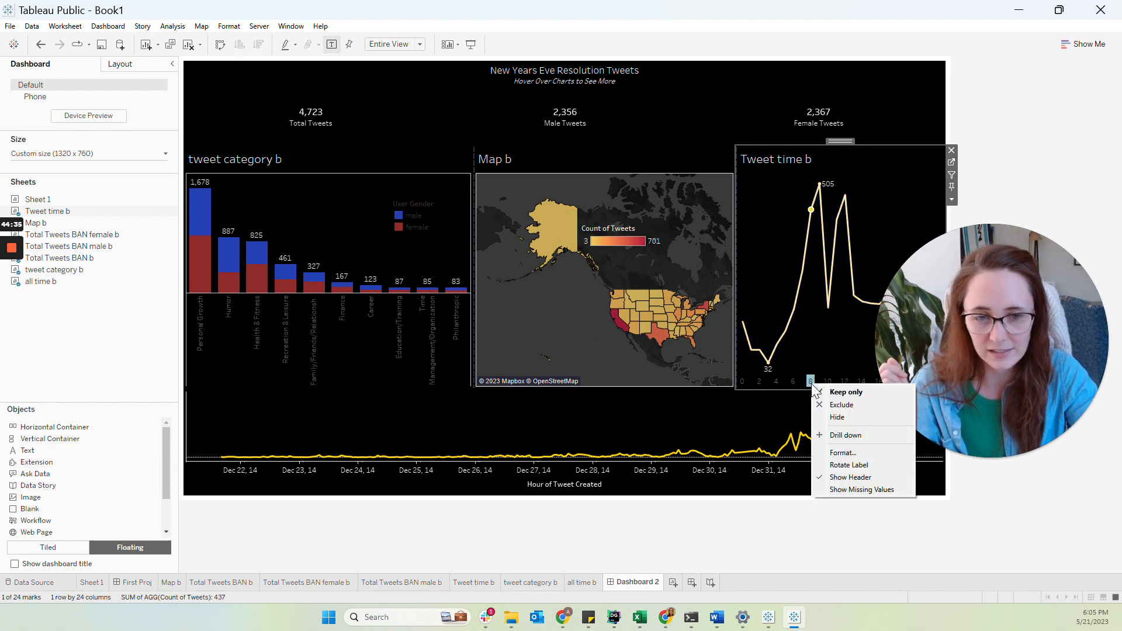
pyautogui.click(839, 452)
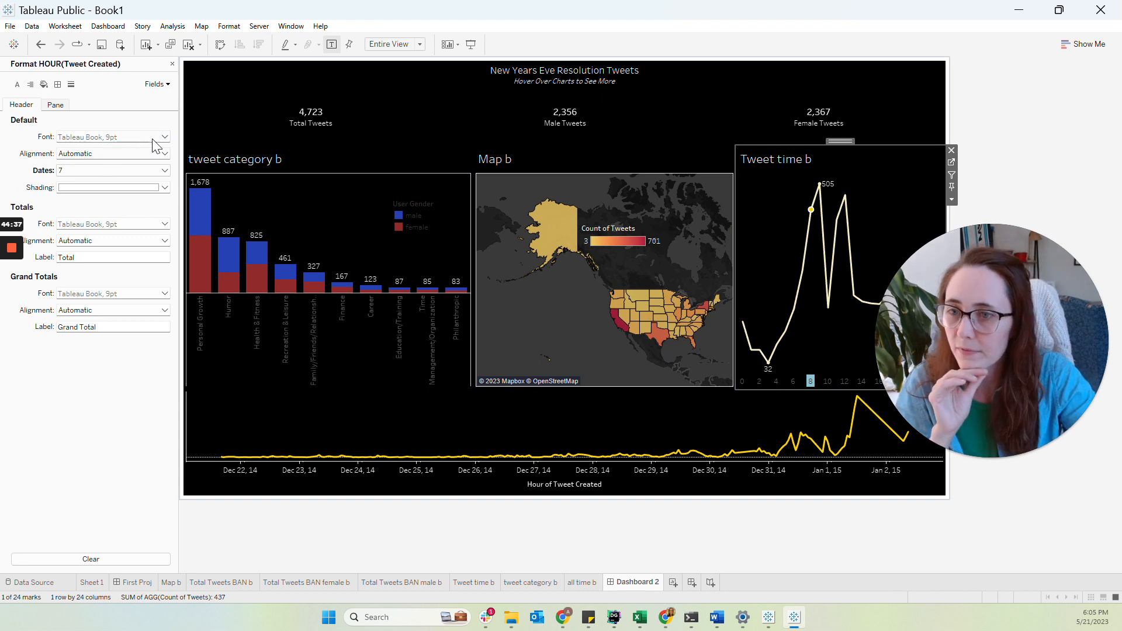
pyautogui.click(153, 137)
pyautogui.click(76, 185)
pyautogui.click(812, 376)
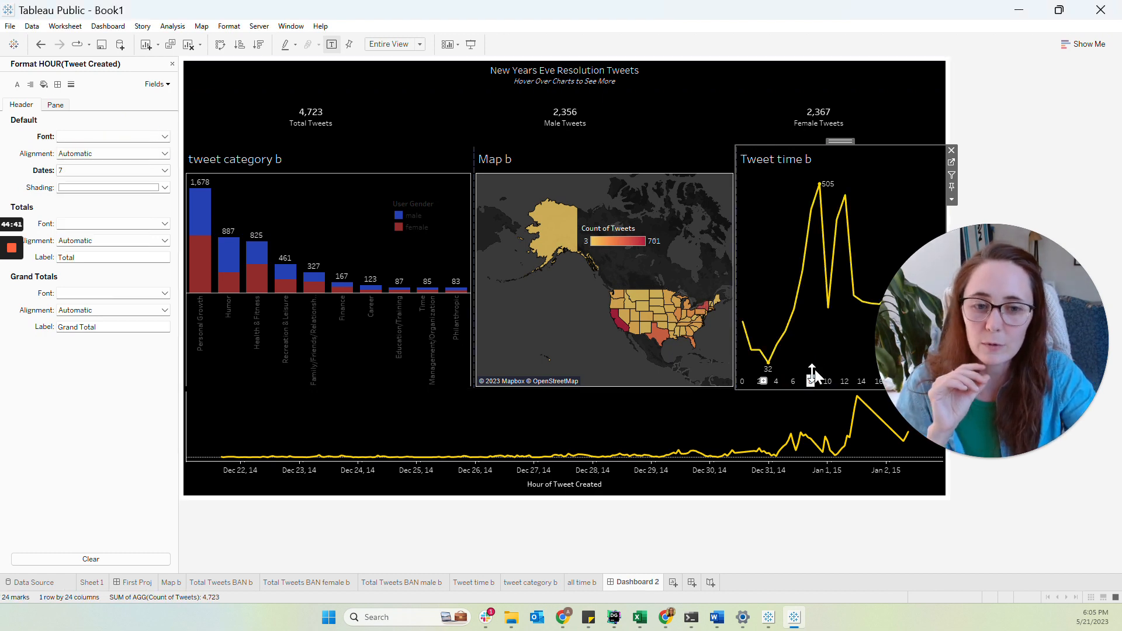
# - Format the category labels under the tweet category b bars with a white font
pyautogui.rightClick(404, 347)
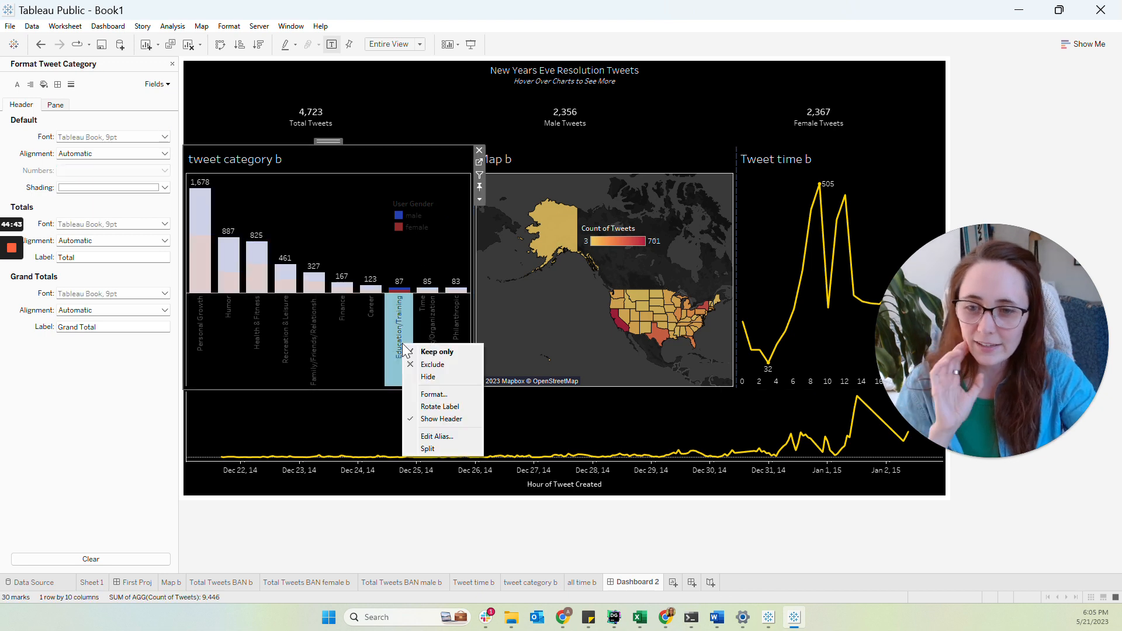
pyautogui.click(421, 395)
pyautogui.click(99, 138)
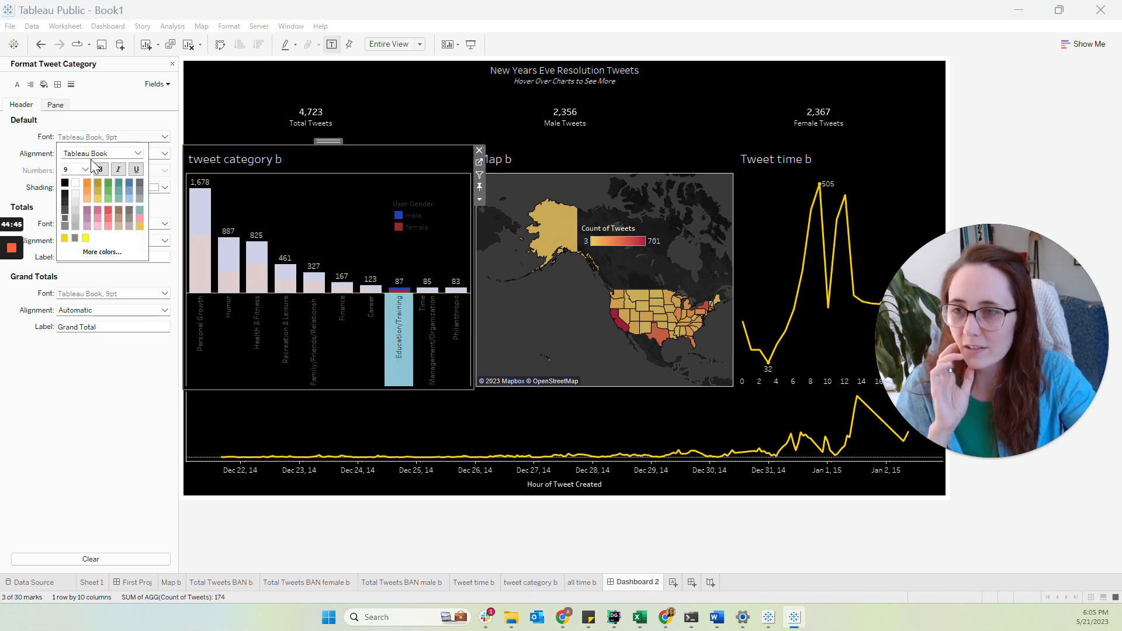
pyautogui.click(75, 184)
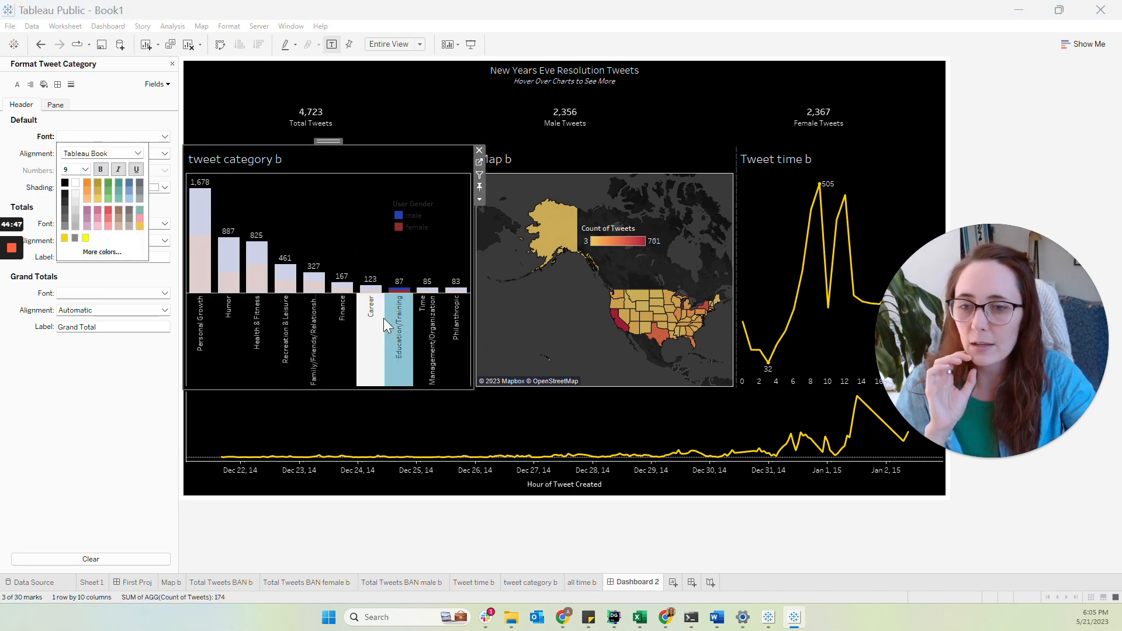
pyautogui.click(403, 330)
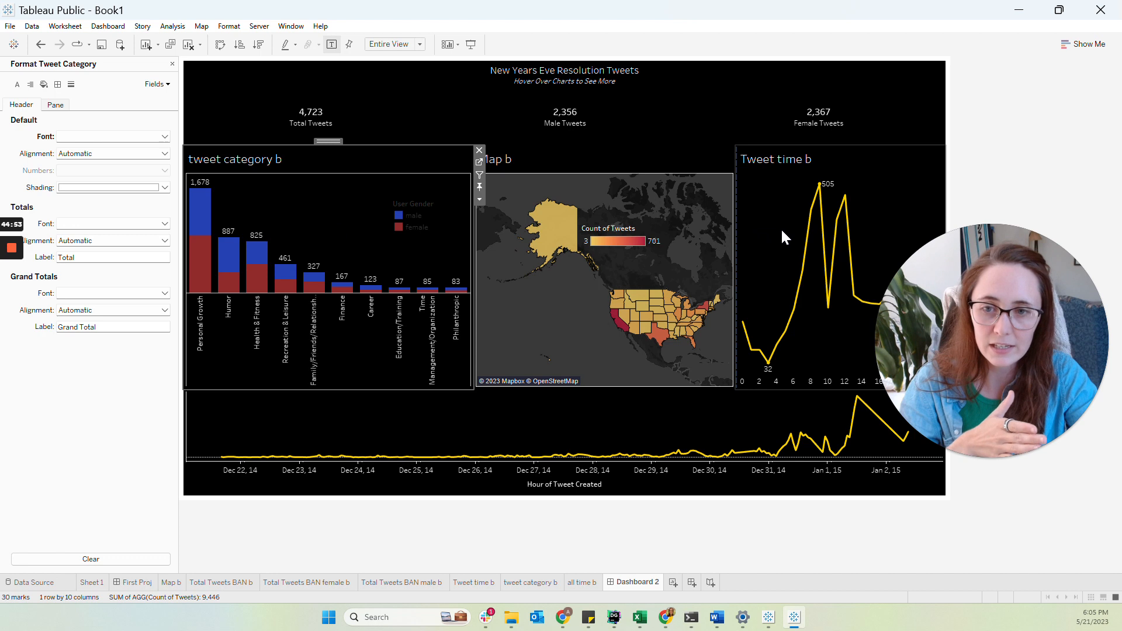
# - Set the body font color of the User Gender legend to white
pyautogui.rightClick(425, 222)
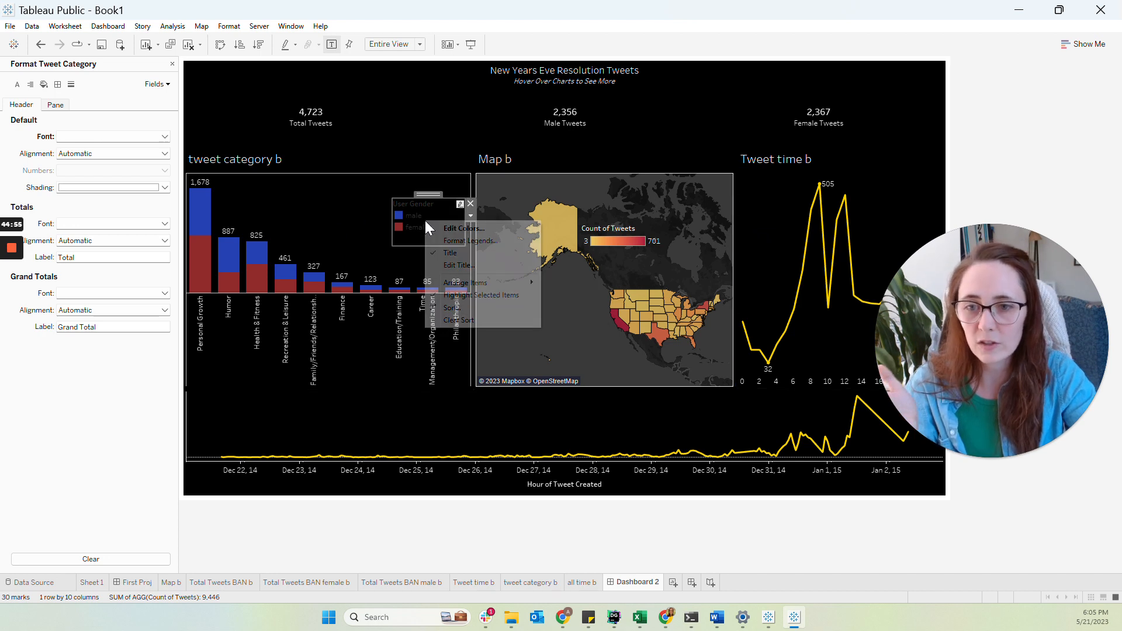
pyautogui.click(470, 241)
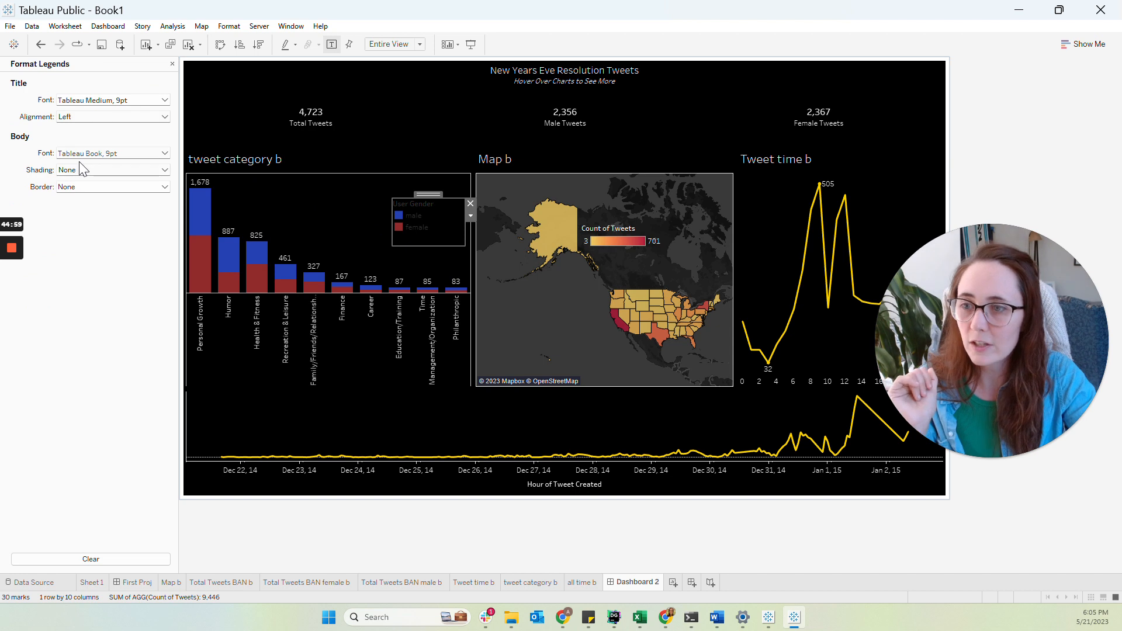
pyautogui.click(162, 154)
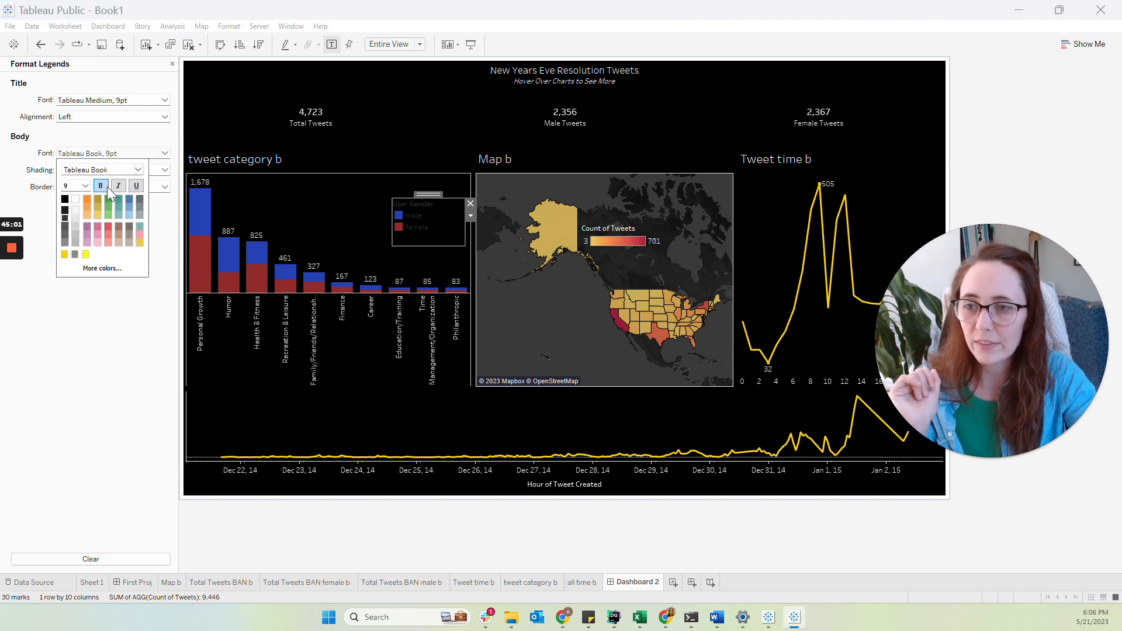
pyautogui.click(76, 201)
pyautogui.click(344, 225)
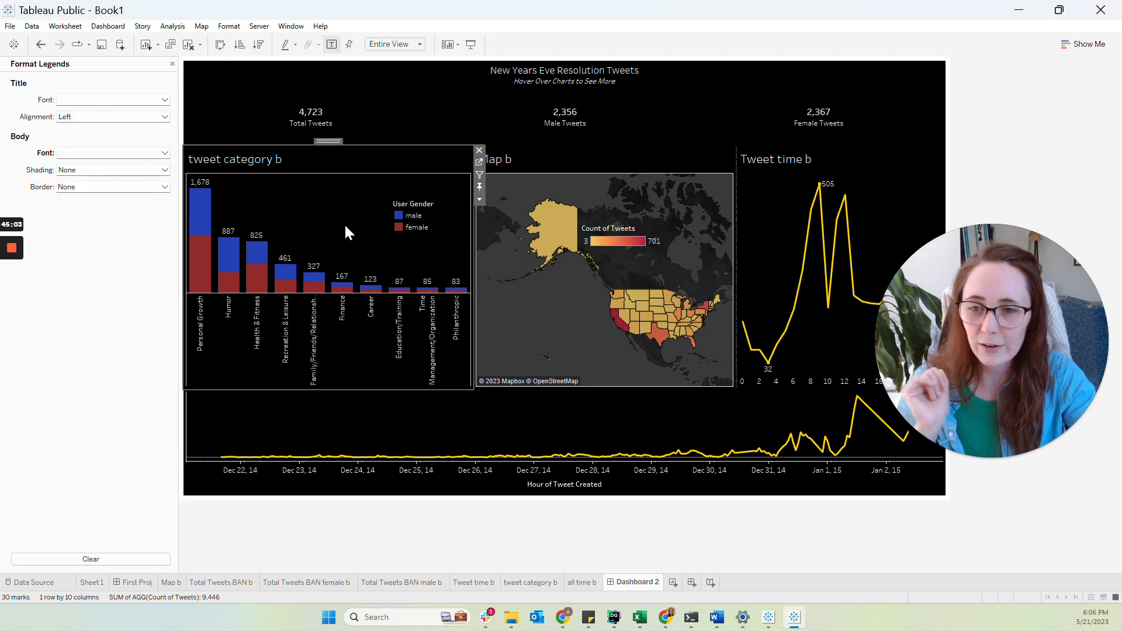
# - Format the borders of the tweet category b sheet, setting the row divider and column divider panes to None
pyautogui.rightClick(306, 204)
pyautogui.click(328, 255)
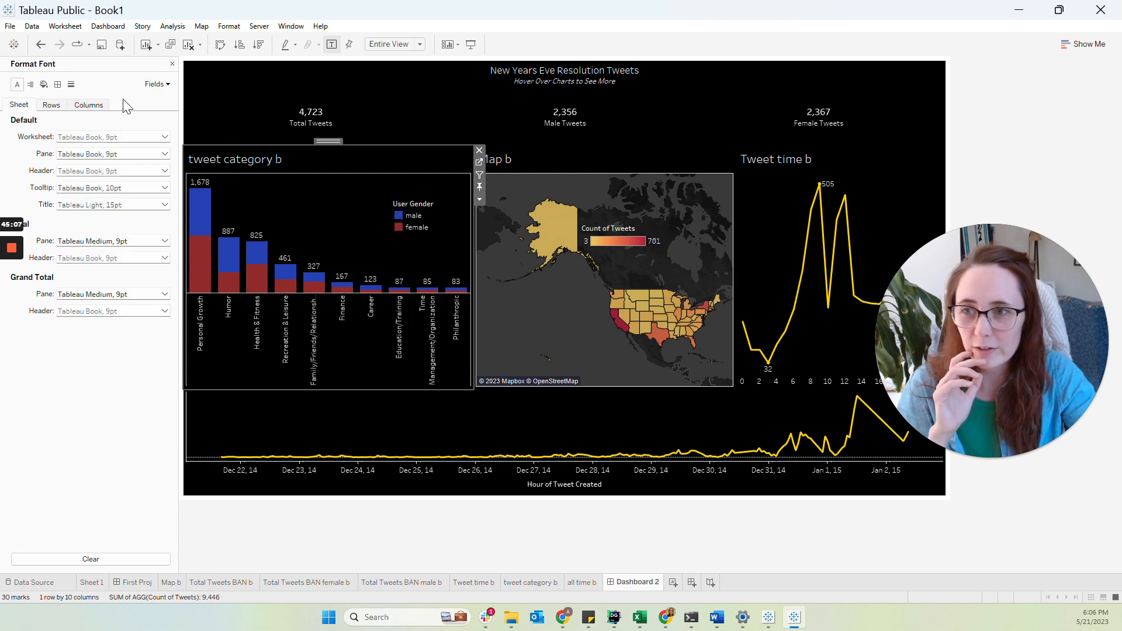
pyautogui.click(57, 84)
pyautogui.click(126, 314)
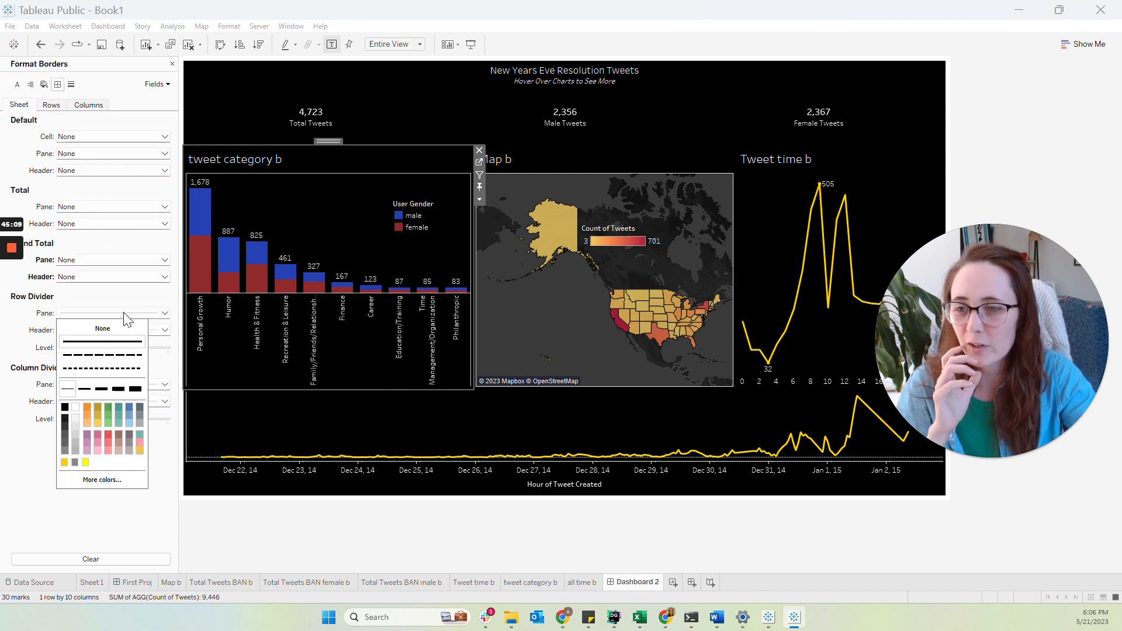
pyautogui.click(112, 328)
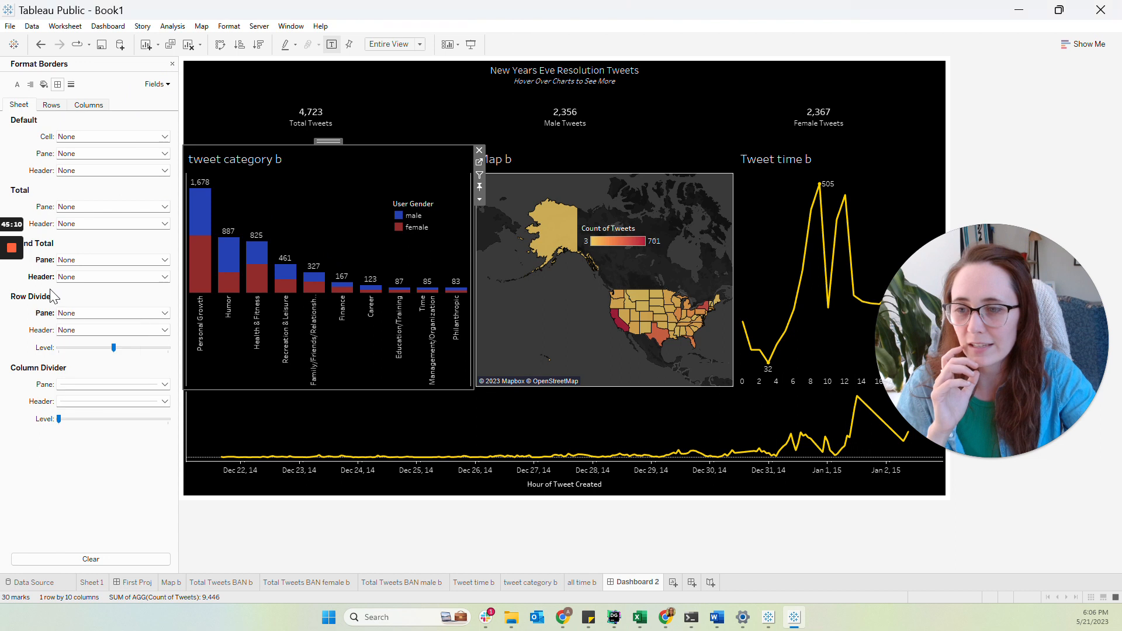
pyautogui.click(97, 385)
pyautogui.click(103, 400)
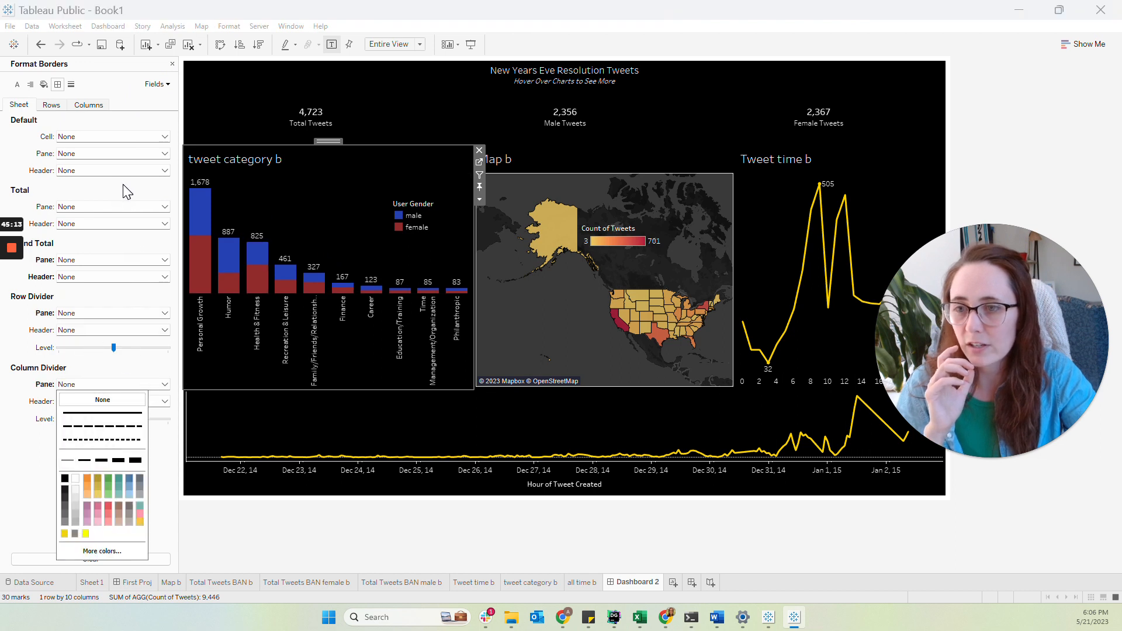
pyautogui.click(308, 85)
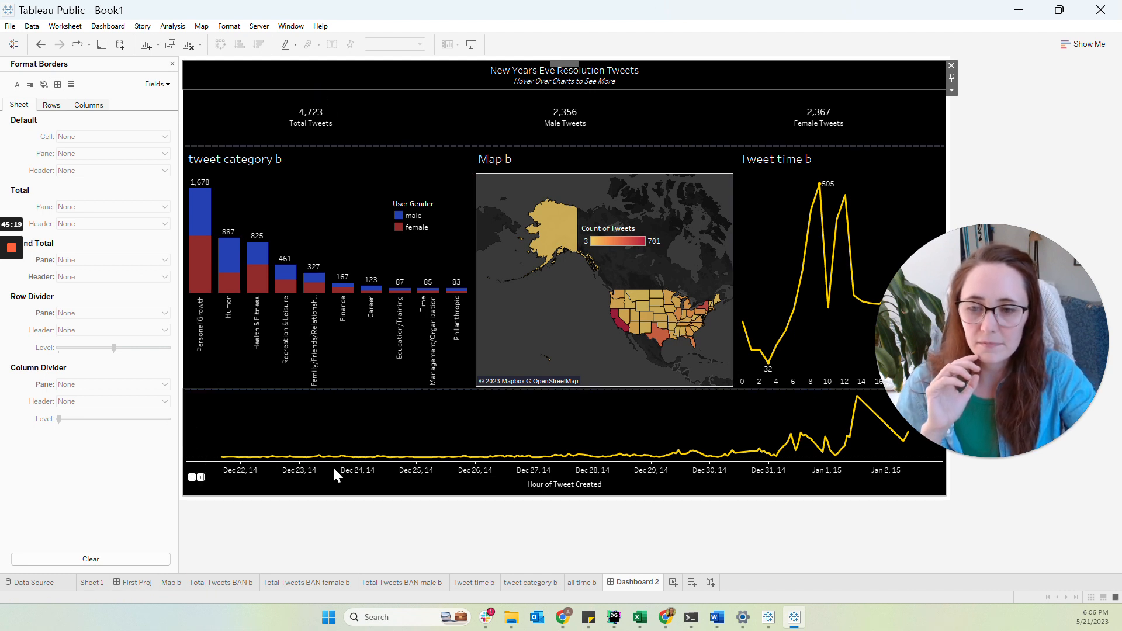
pyautogui.moveTo(1029, 227); pyautogui.dragTo(1062, 2)
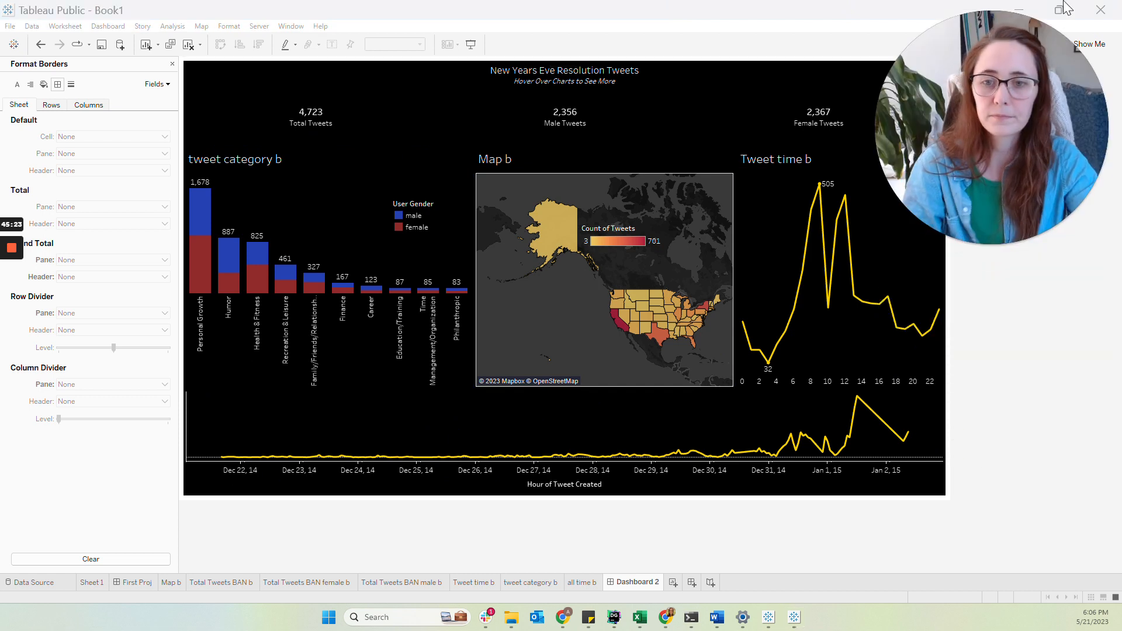
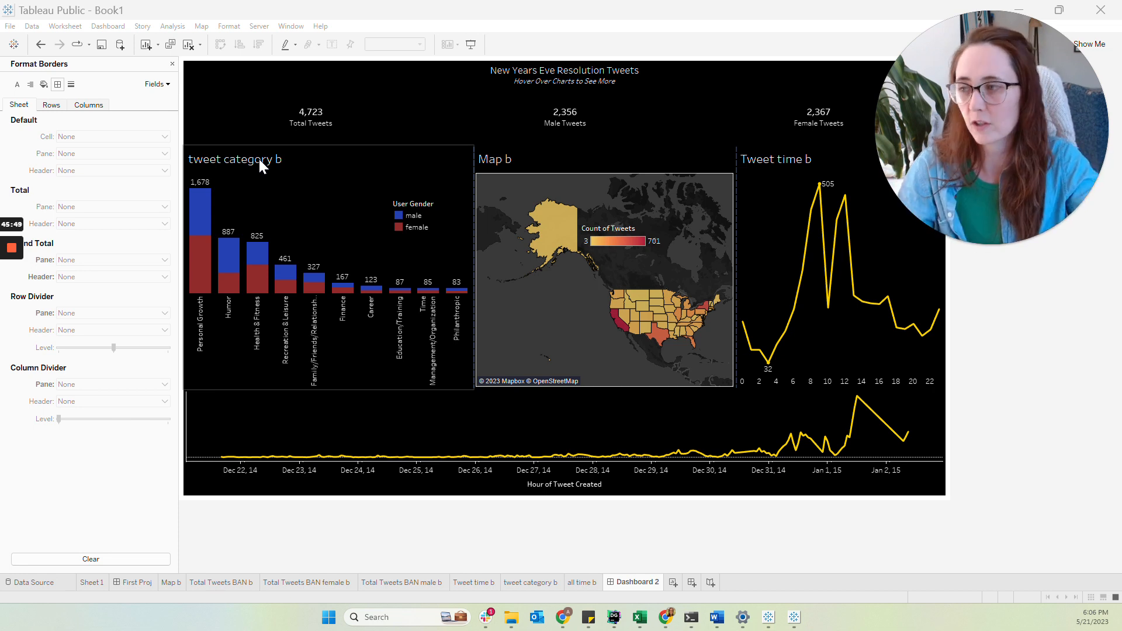
# - Switch to the other workbook's title editor and select the title "What Categories Are the Most and Least Popular?"
pyautogui.click(326, 158)
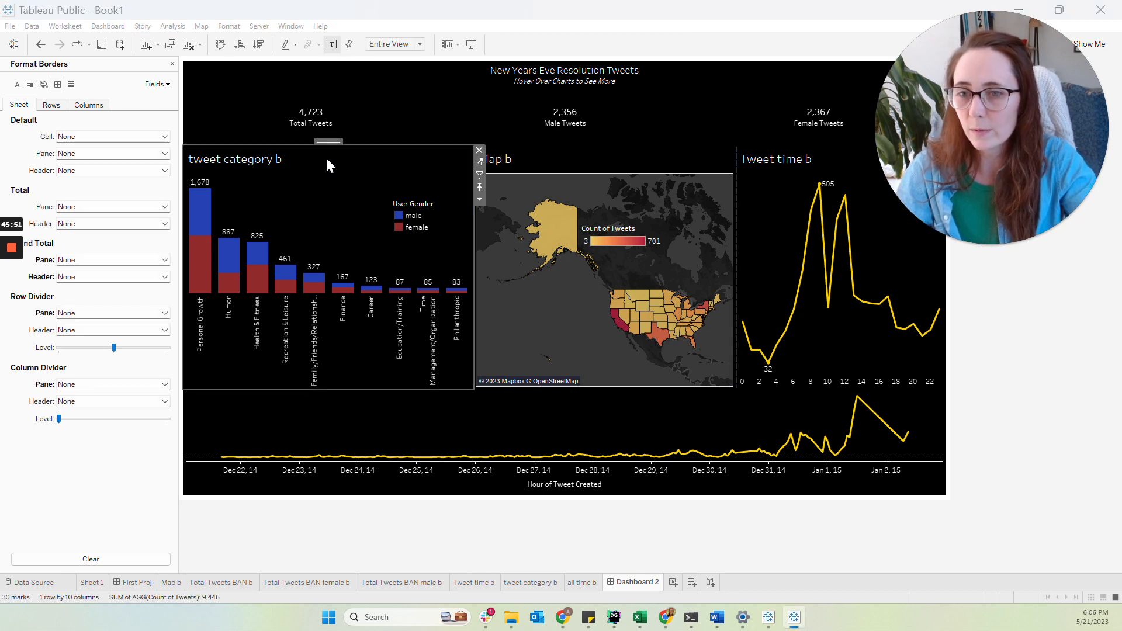
pyautogui.hotkey('alt', 'Tab')
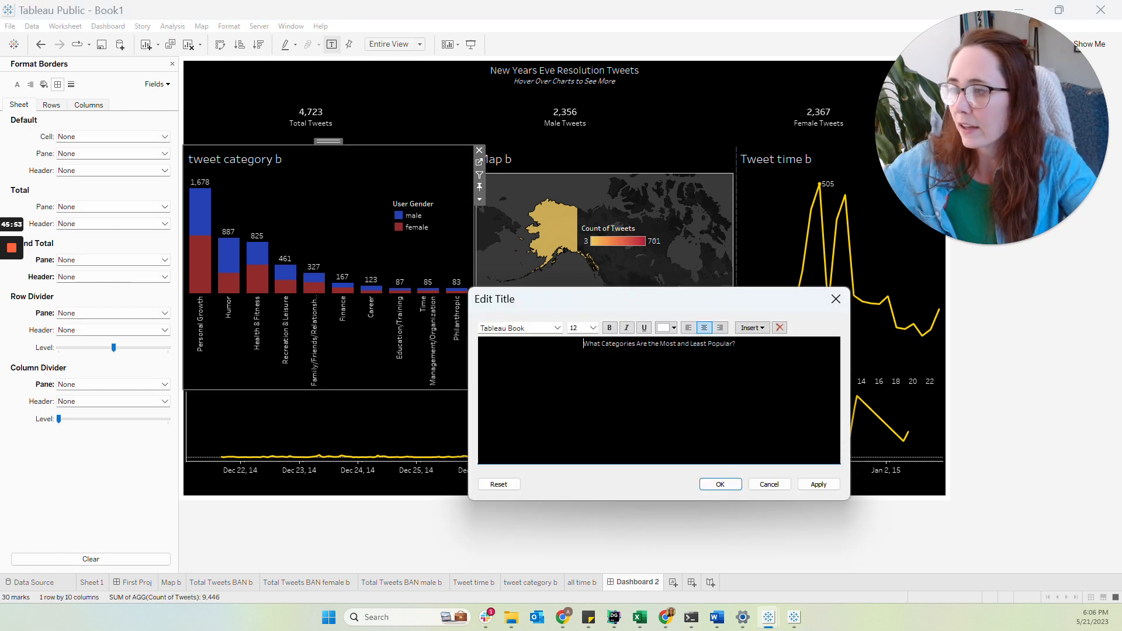
pyautogui.moveTo(781, 346); pyautogui.dragTo(571, 346)
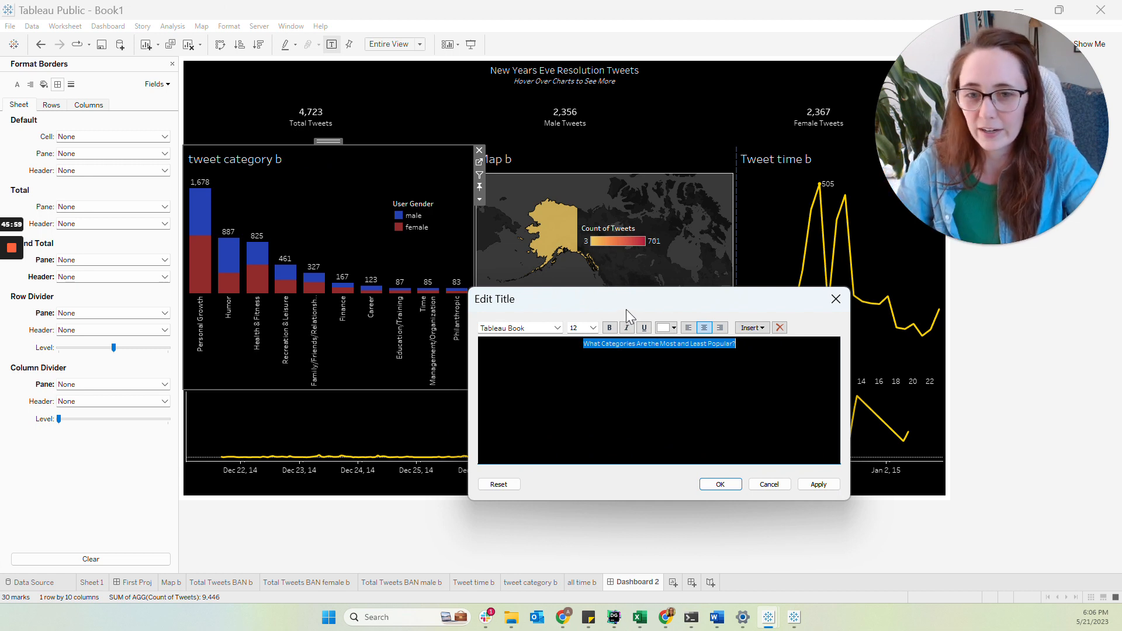
pyautogui.moveTo(687, 302); pyautogui.dragTo(0, 269)
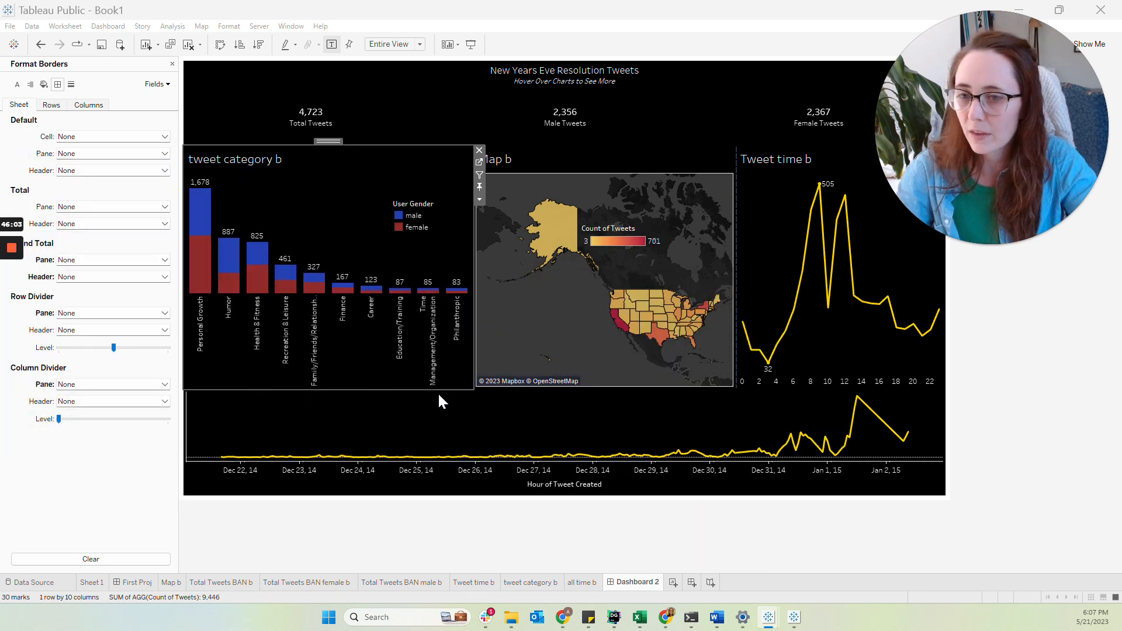
# - Replace the tweet category b chart's title with the centered text "What Categories Are the Most and Least Popular?"
pyautogui.moveTo(0, 375); pyautogui.dragTo(623, 317)
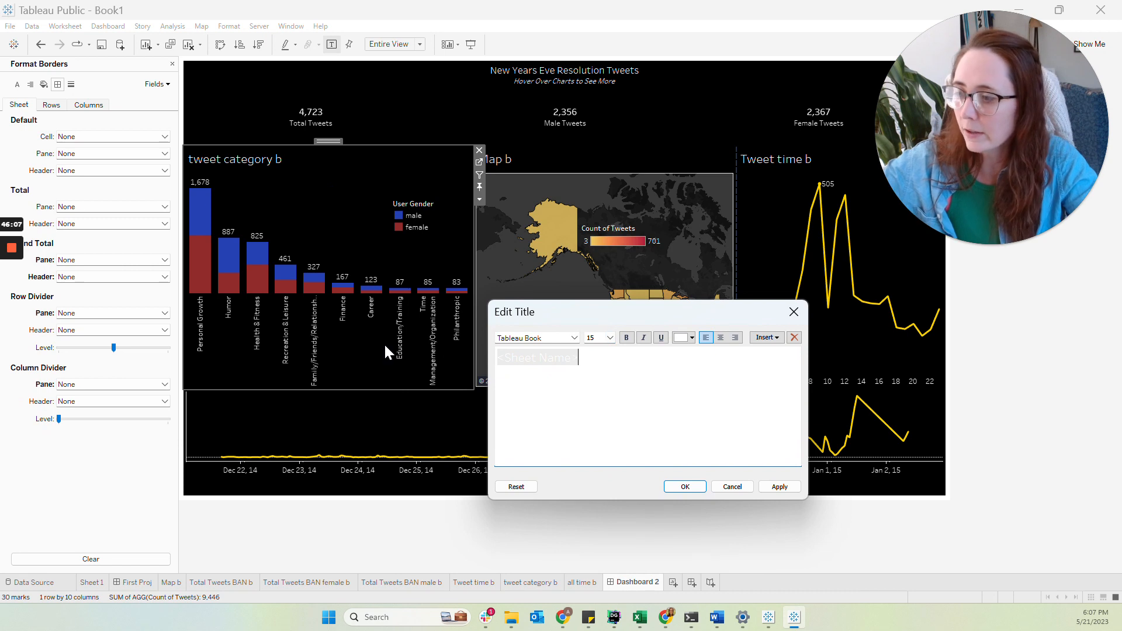
pyautogui.hotkey('ctrl', 'a')
pyautogui.press('BackSpace')
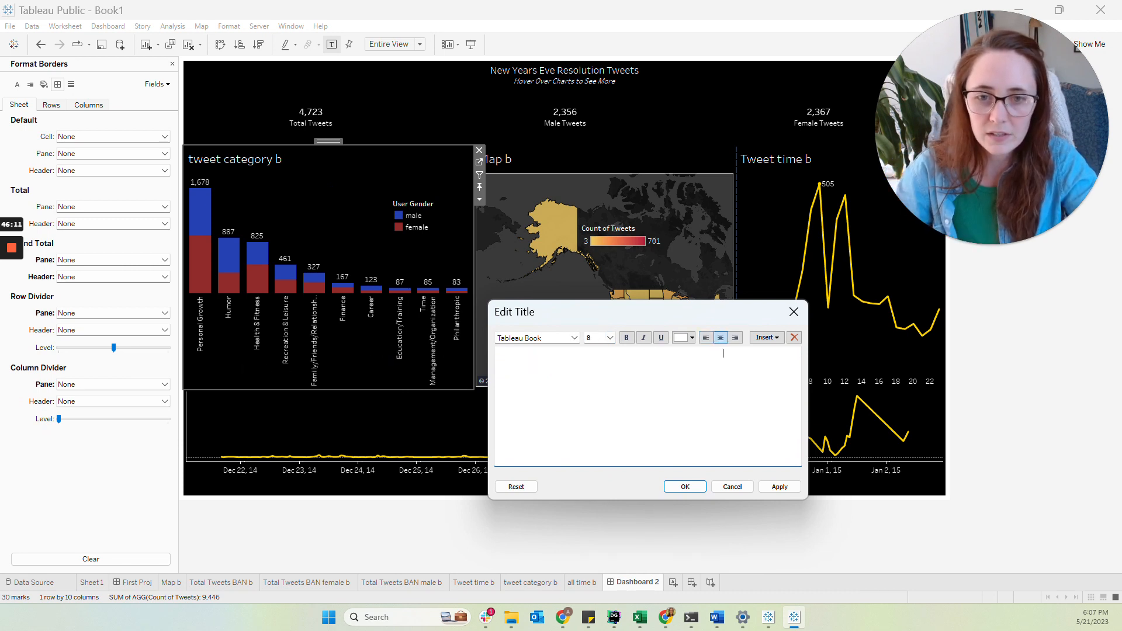
pyautogui.click(685, 486)
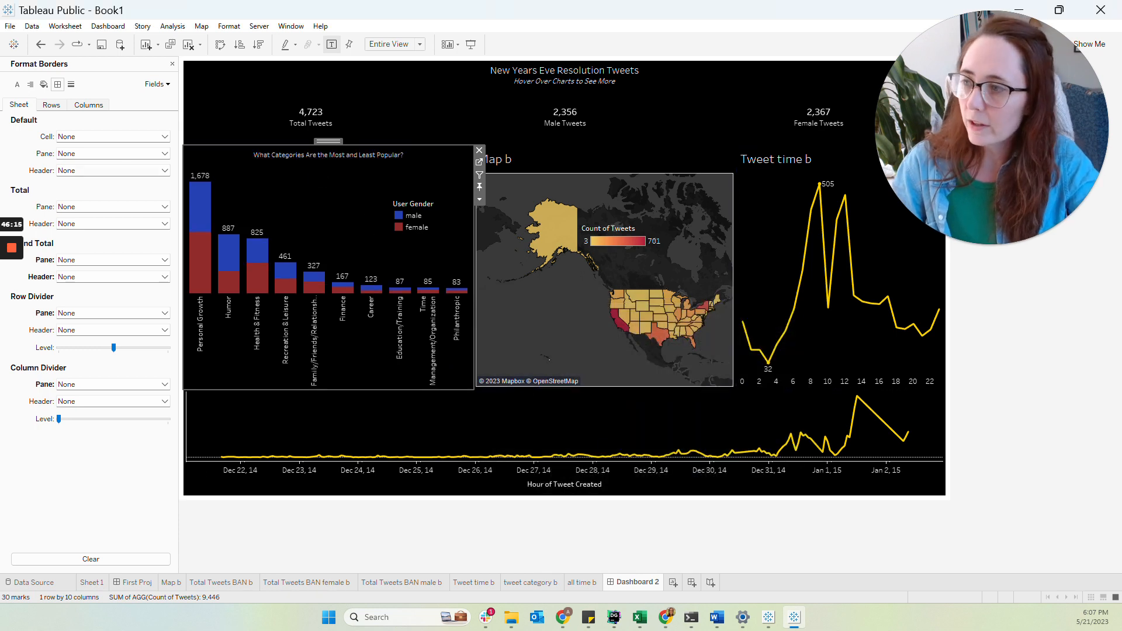
# - Set the font size of the "What Categories Are the Most and Least Popular?" title to 12
pyautogui.hotkey('alt', 'Tab')
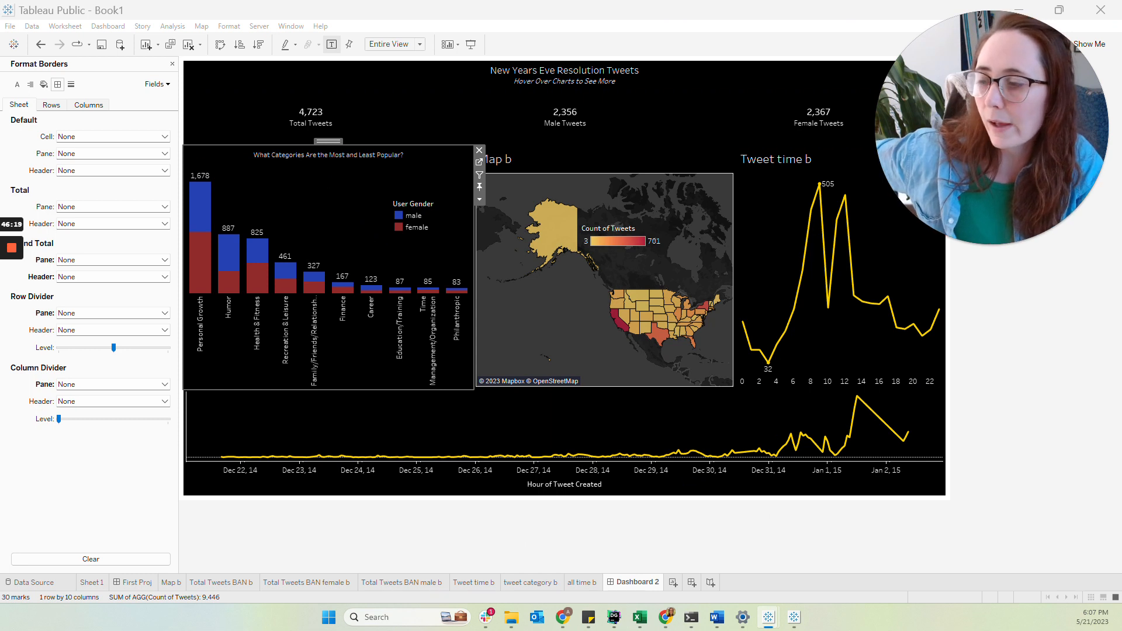
pyautogui.doubleClick(380, 160)
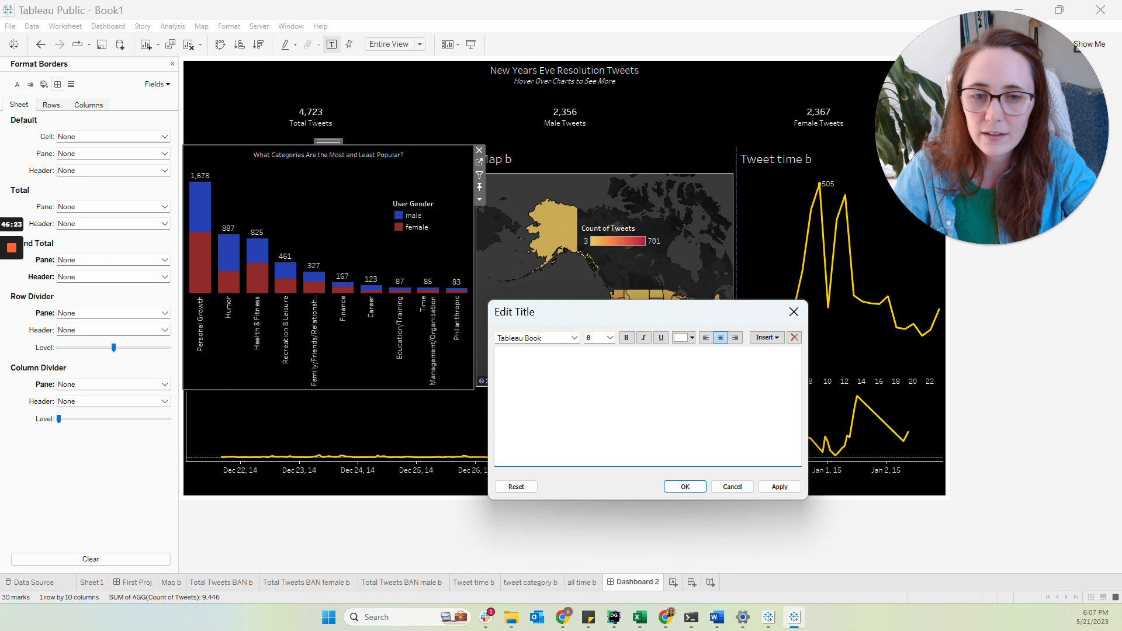
pyautogui.click(610, 338)
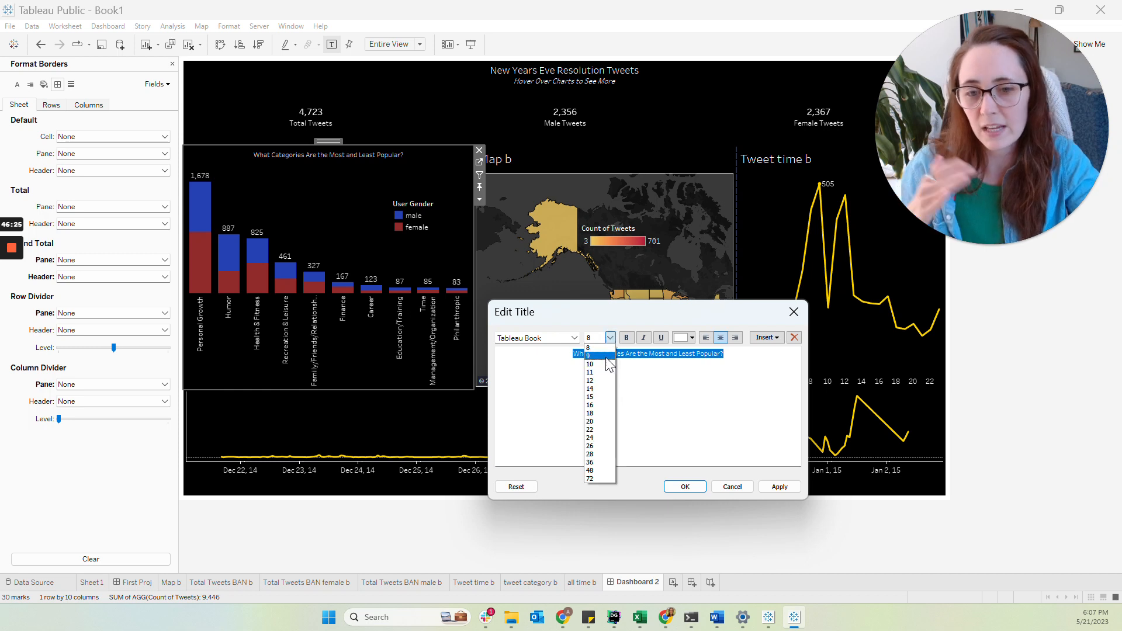
pyautogui.click(602, 387)
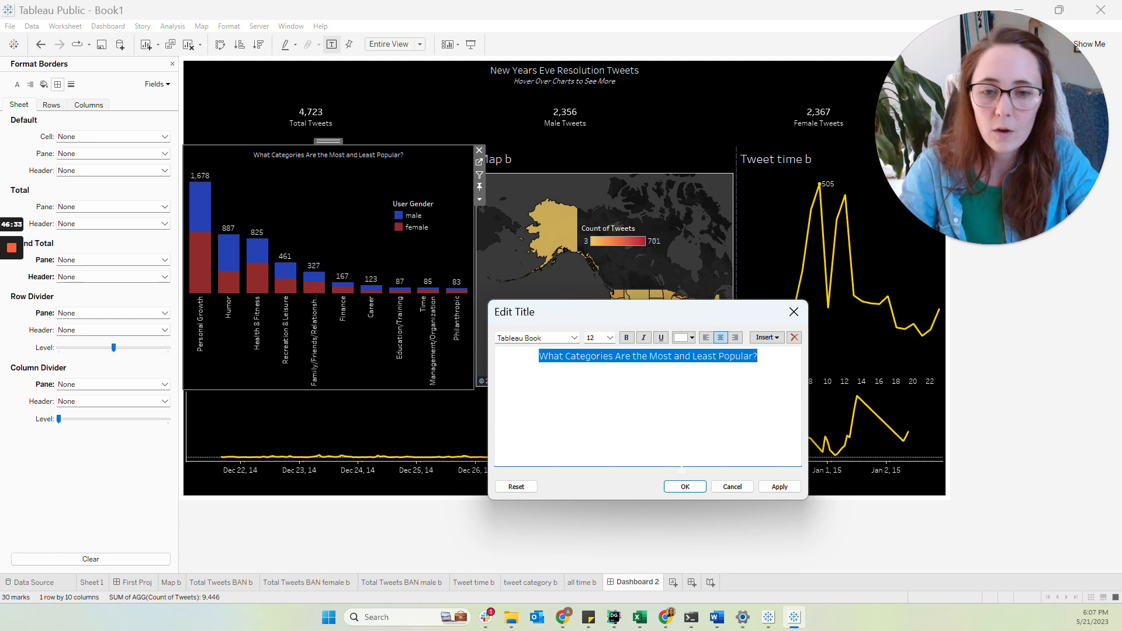
pyautogui.click(685, 487)
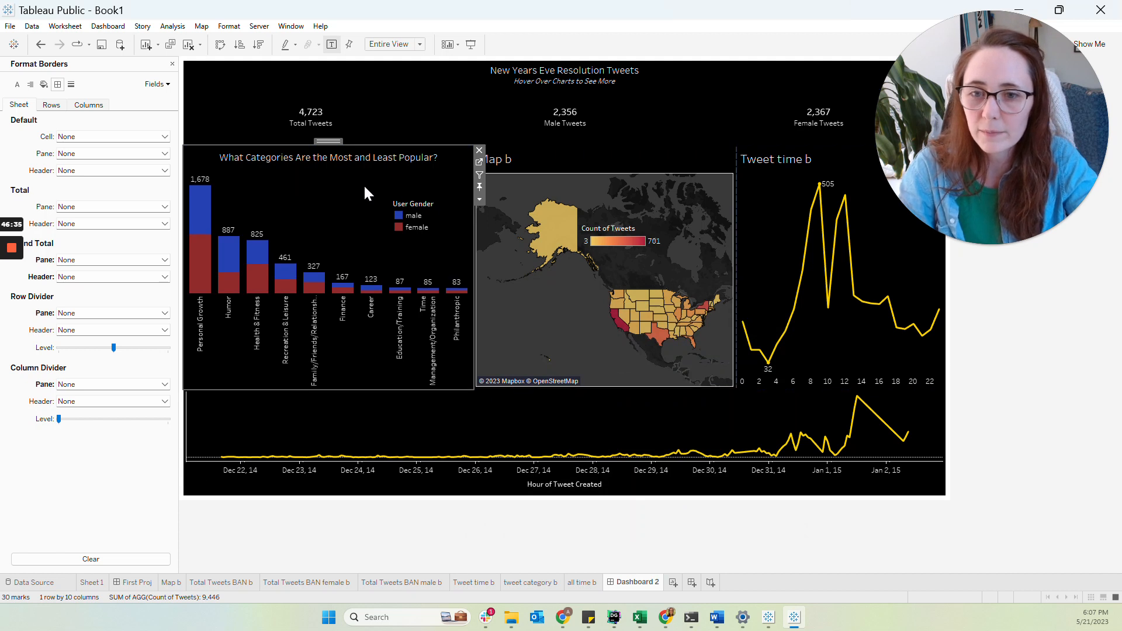
# - Replace the Map b title with "Where Are We Tweeting From?", centered at font size 12
pyautogui.doubleClick(559, 156)
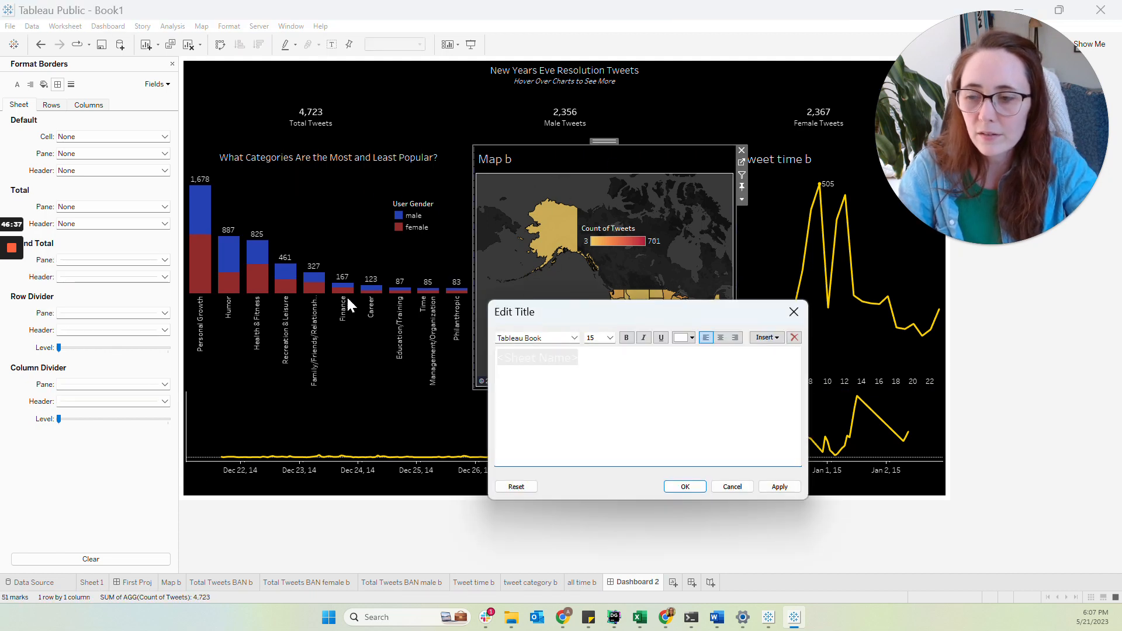
pyautogui.hotkey('alt', 'Tab')
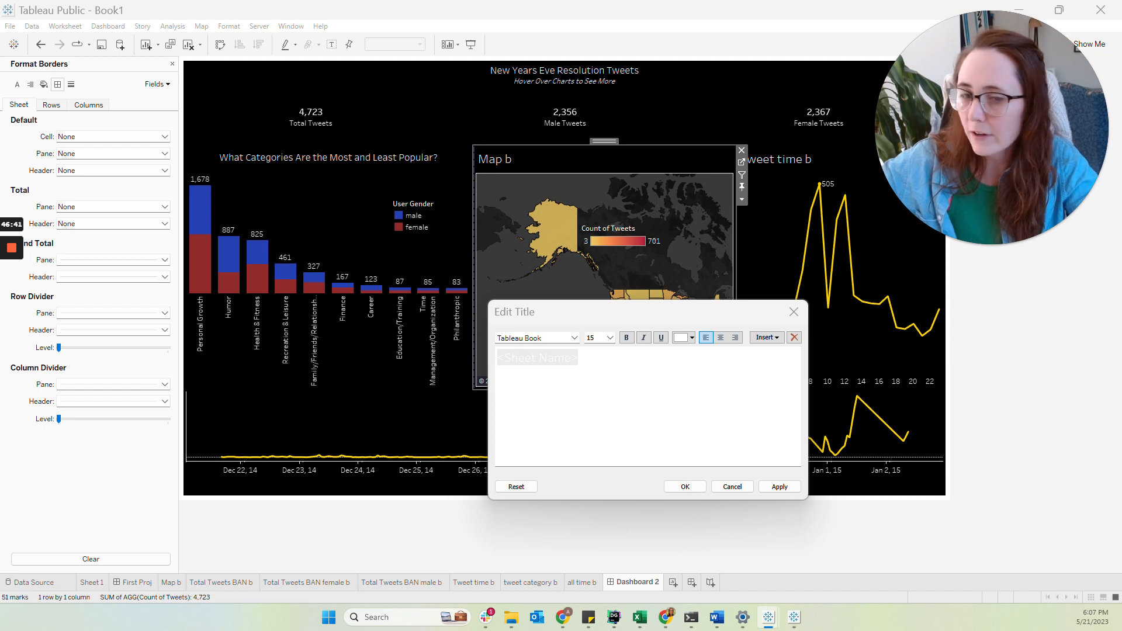
pyautogui.hotkey('alt', 'Tab')
pyautogui.press('BackSpace')
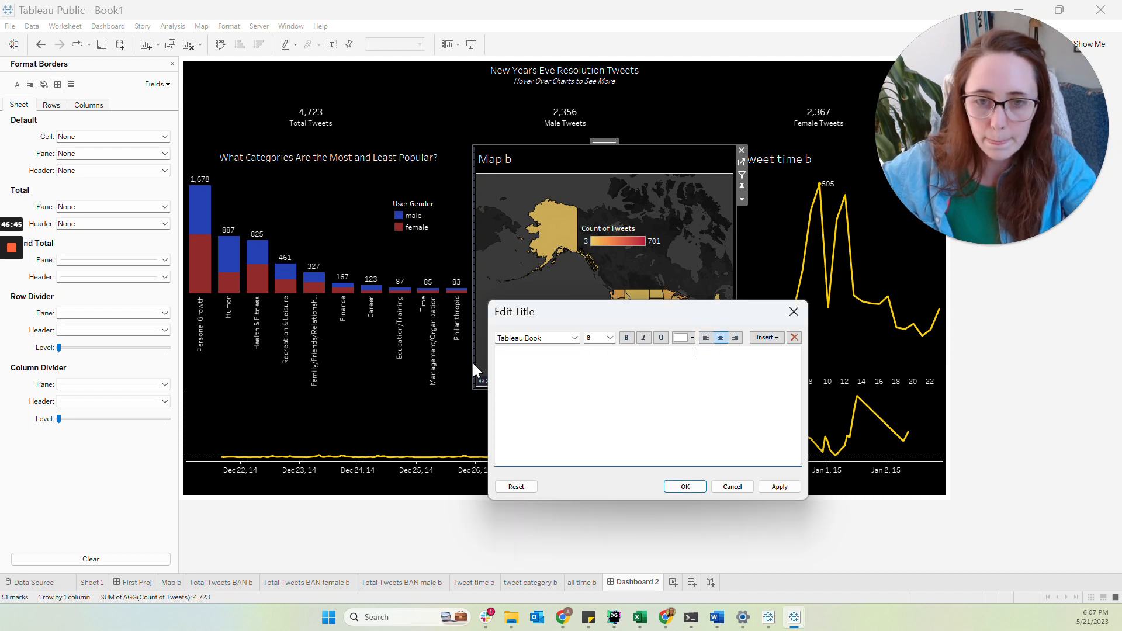
pyautogui.write('Where Are We Tweeting From?')
pyautogui.click(611, 337)
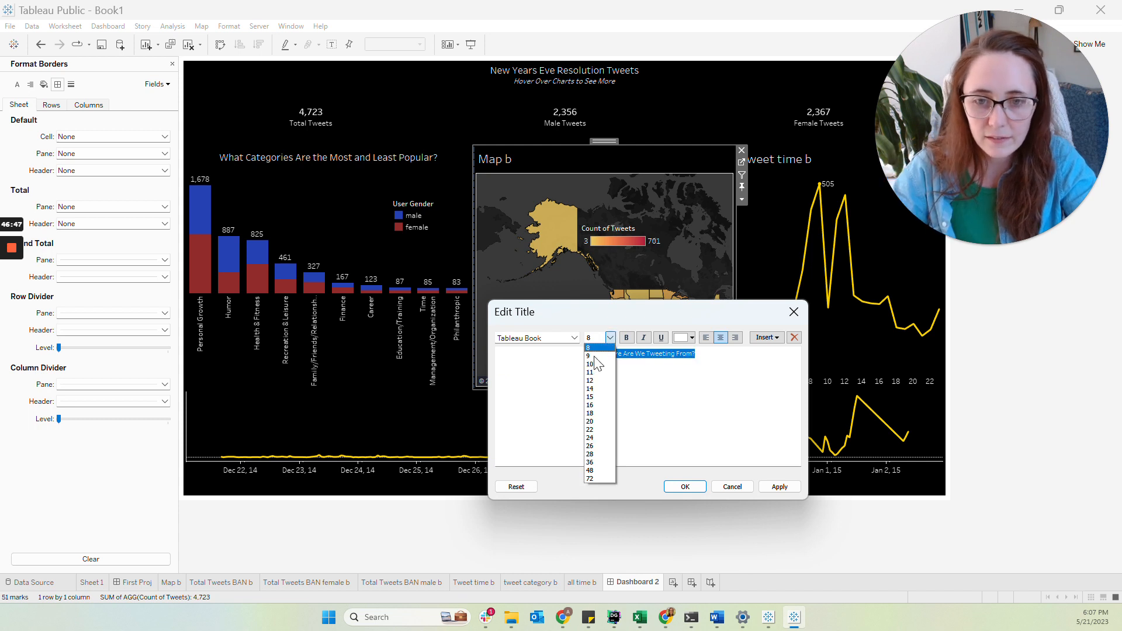
pyautogui.click(594, 387)
pyautogui.click(683, 490)
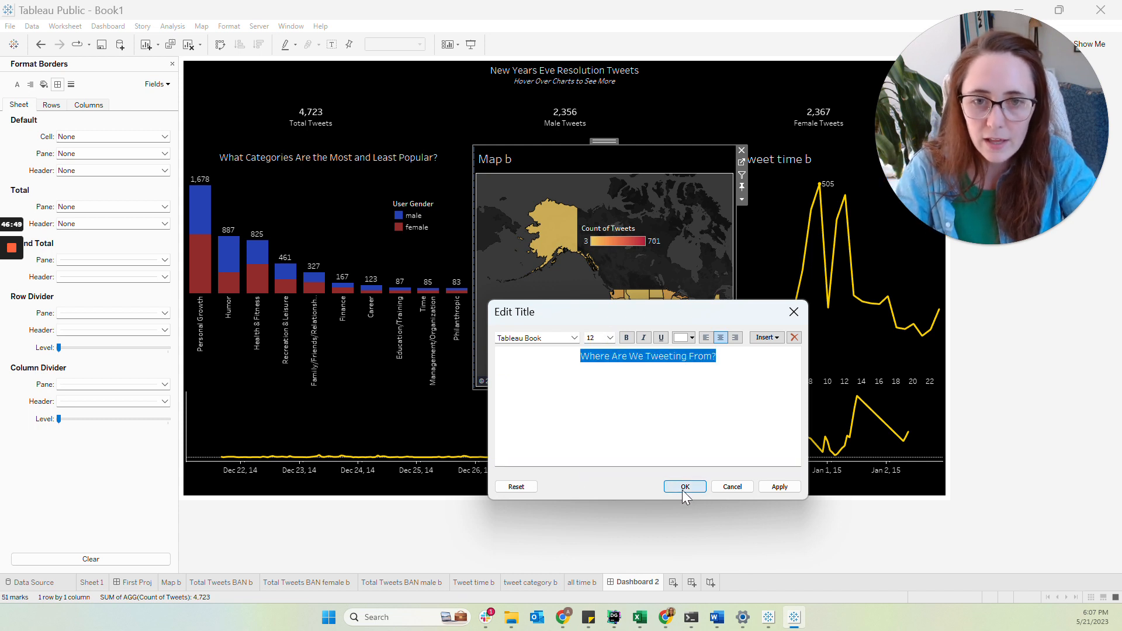
# - Replace the Tweet time b title text with "What Time Is Most Popular To Tweet?"
pyautogui.click(775, 162)
pyautogui.doubleClick(773, 158)
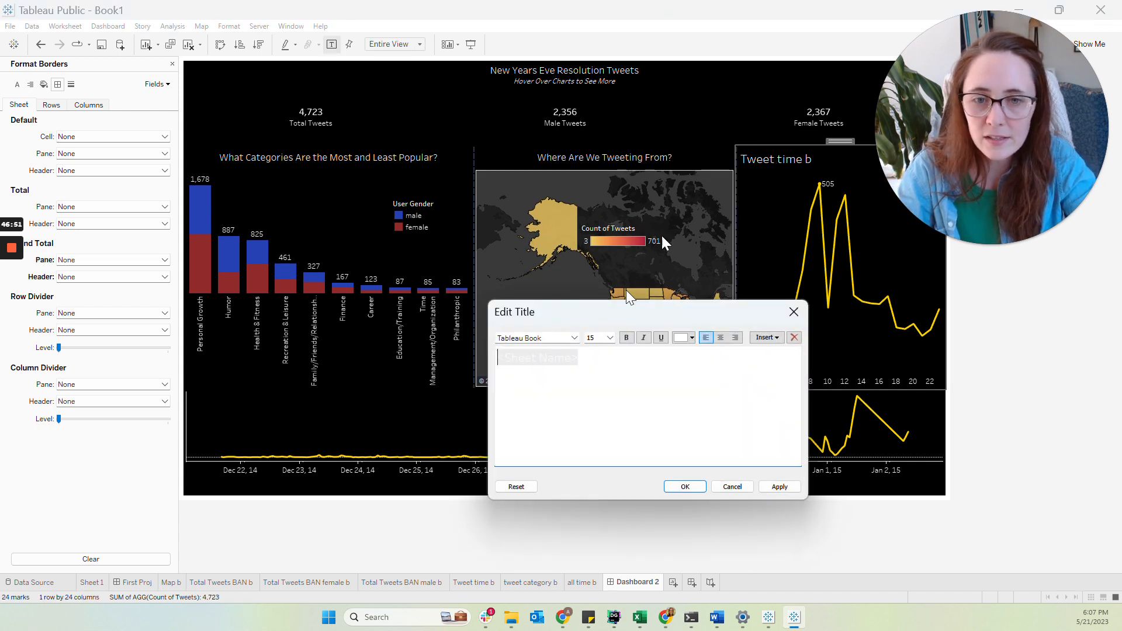
pyautogui.hotkey('alt', 'Tab')
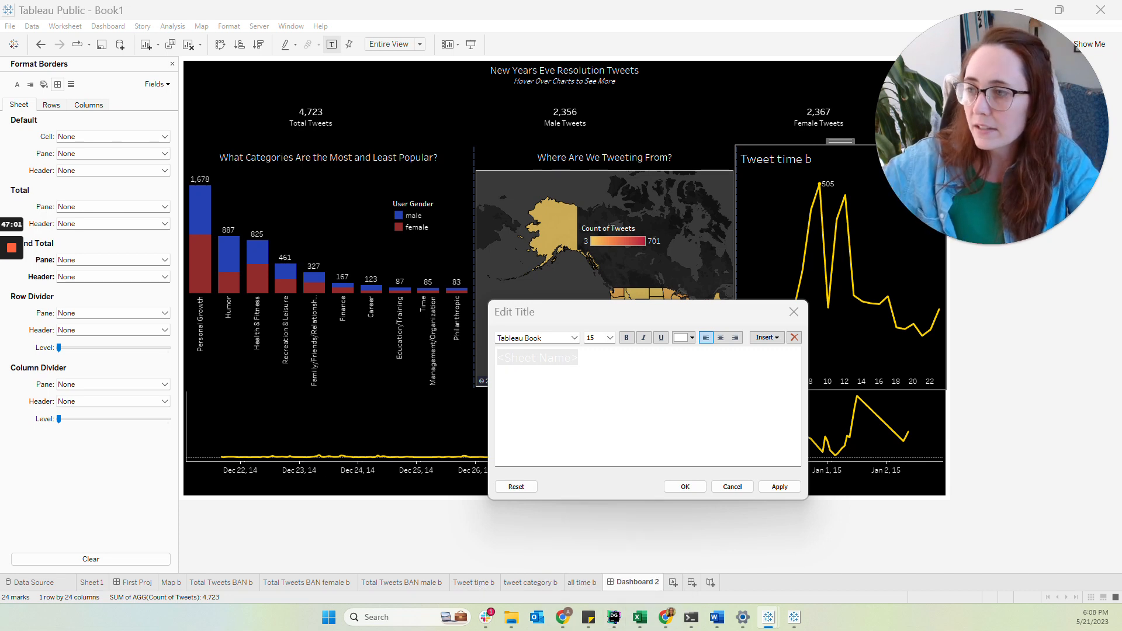
pyautogui.moveTo(579, 357); pyautogui.dragTo(428, 349)
pyautogui.press('BackSpace')
pyautogui.write('What Time is Most Popular To Tweet?')
# - Set the tweet time chart's new title to font size 12 and center it
pyautogui.moveTo(615, 355); pyautogui.dragTo(456, 349)
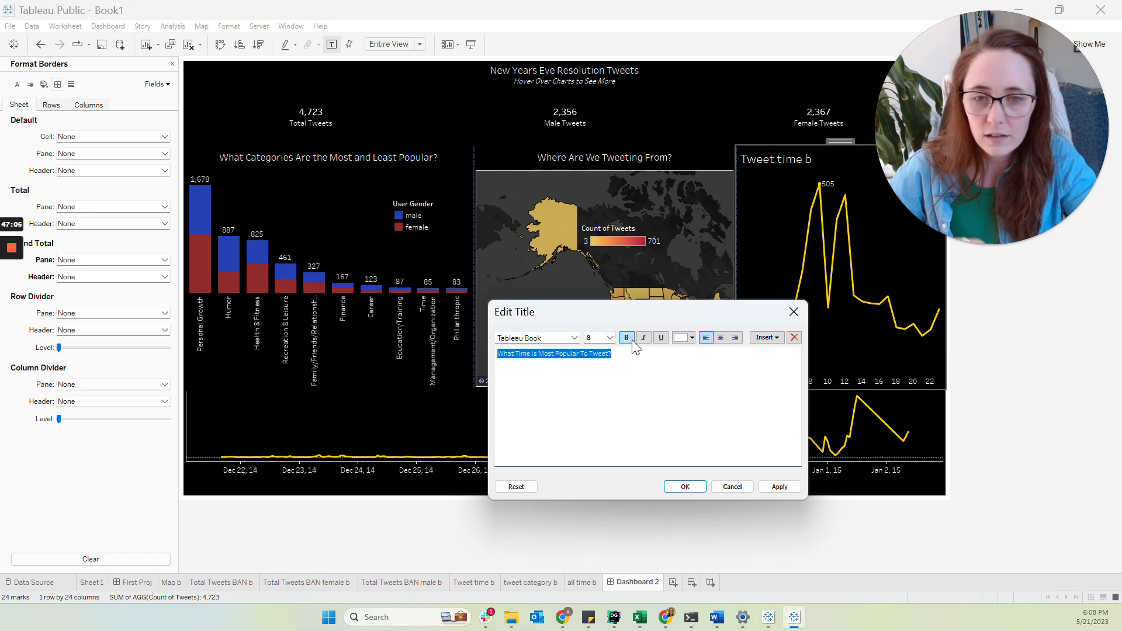
pyautogui.click(611, 337)
pyautogui.click(590, 381)
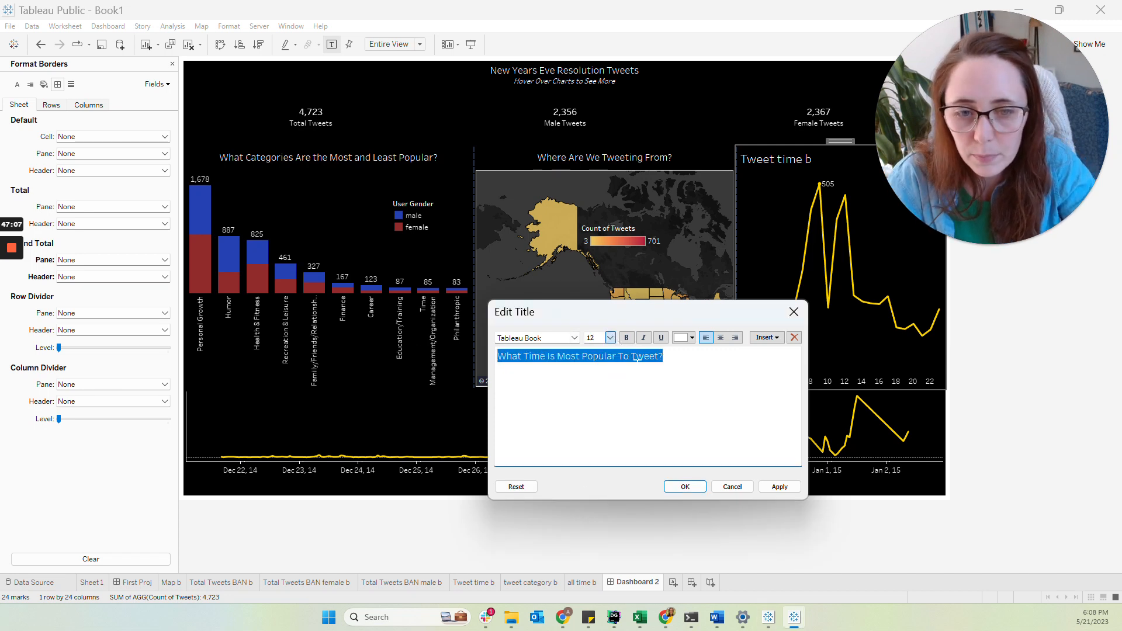
pyautogui.click(720, 338)
pyautogui.click(685, 488)
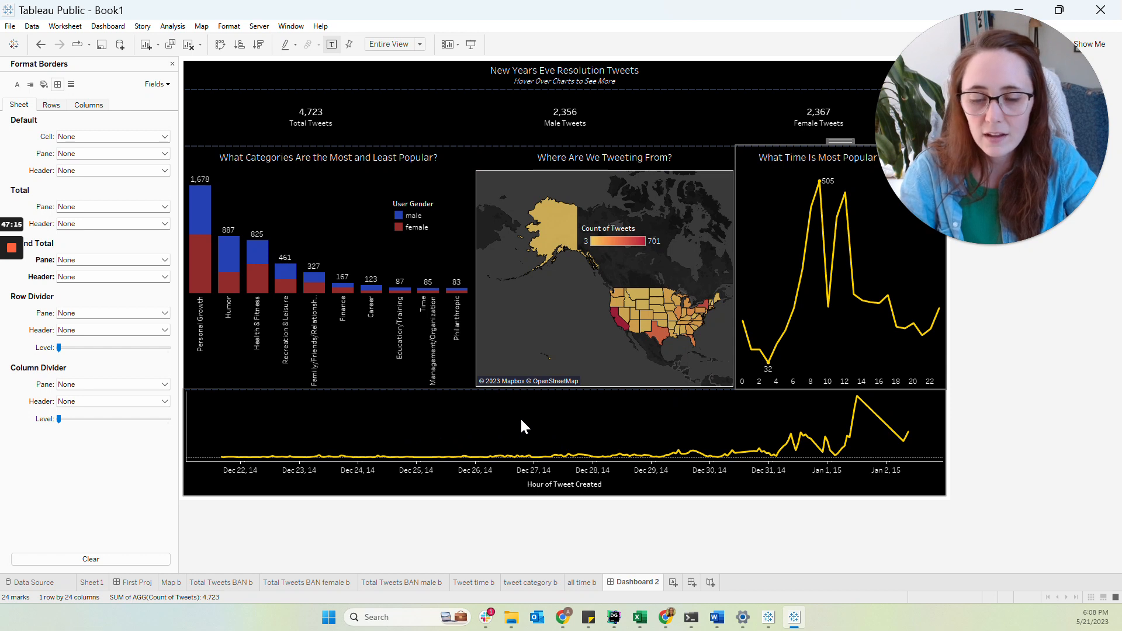
# - Clear the "Hour of Tweet Created" axis title from the timeline chart, leaving the custom title blank
pyautogui.doubleClick(556, 494)
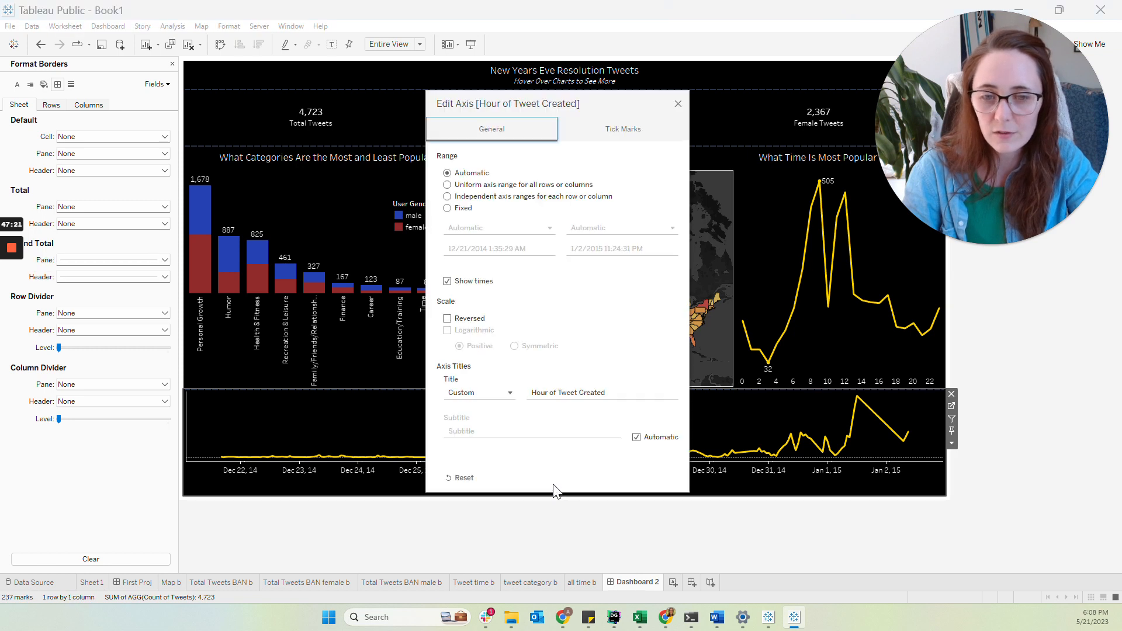
pyautogui.doubleClick(613, 395)
pyautogui.press('BackSpace')
pyautogui.press('BackSpace')
pyautogui.press('BackSpace')
pyautogui.press('BackSpace')
pyautogui.press('BackSpace')
pyautogui.press('BackSpace')
pyautogui.press('BackSpace')
pyautogui.press('BackSpace')
pyautogui.press('BackSpace')
pyautogui.press('BackSpace')
pyautogui.press('BackSpace')
pyautogui.press('BackSpace')
pyautogui.press('BackSpace')
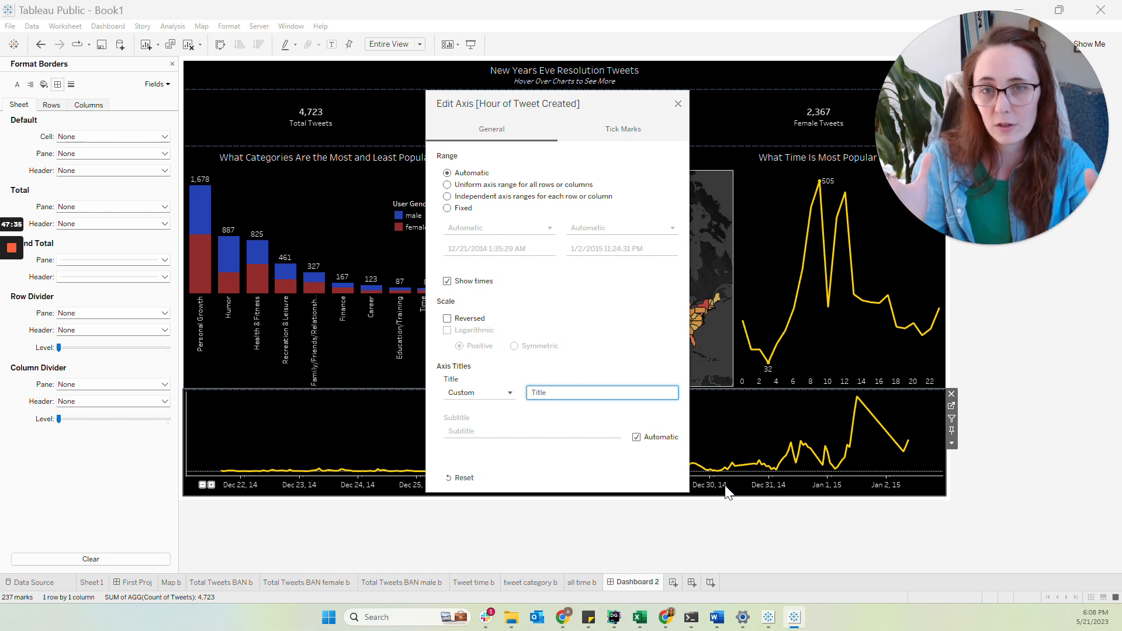
pyautogui.click(679, 103)
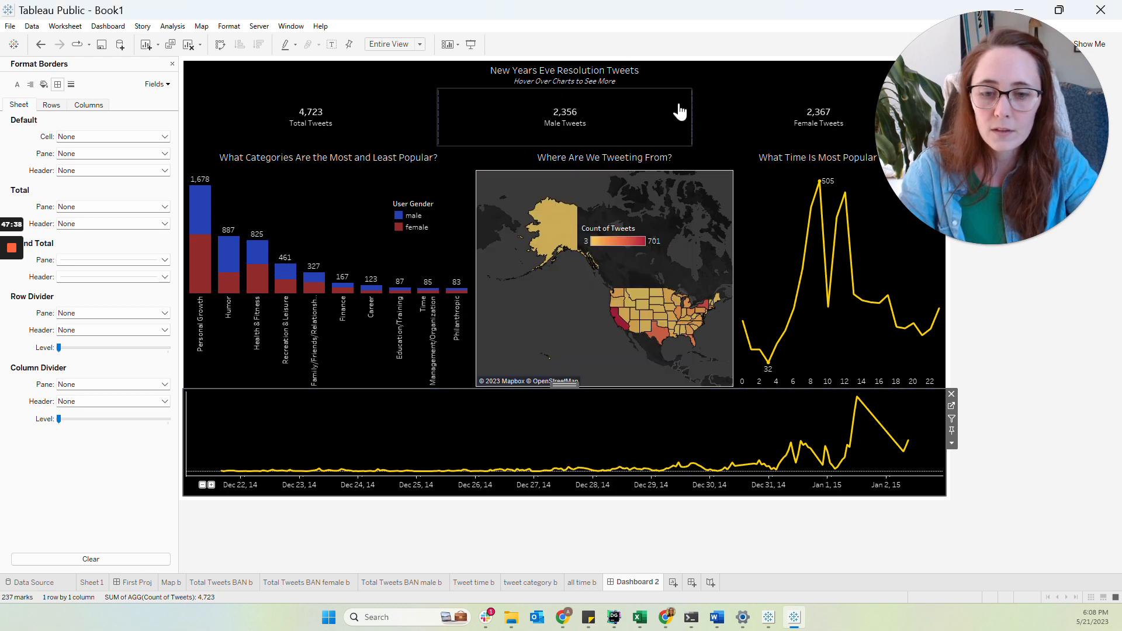
pyautogui.click(973, 343)
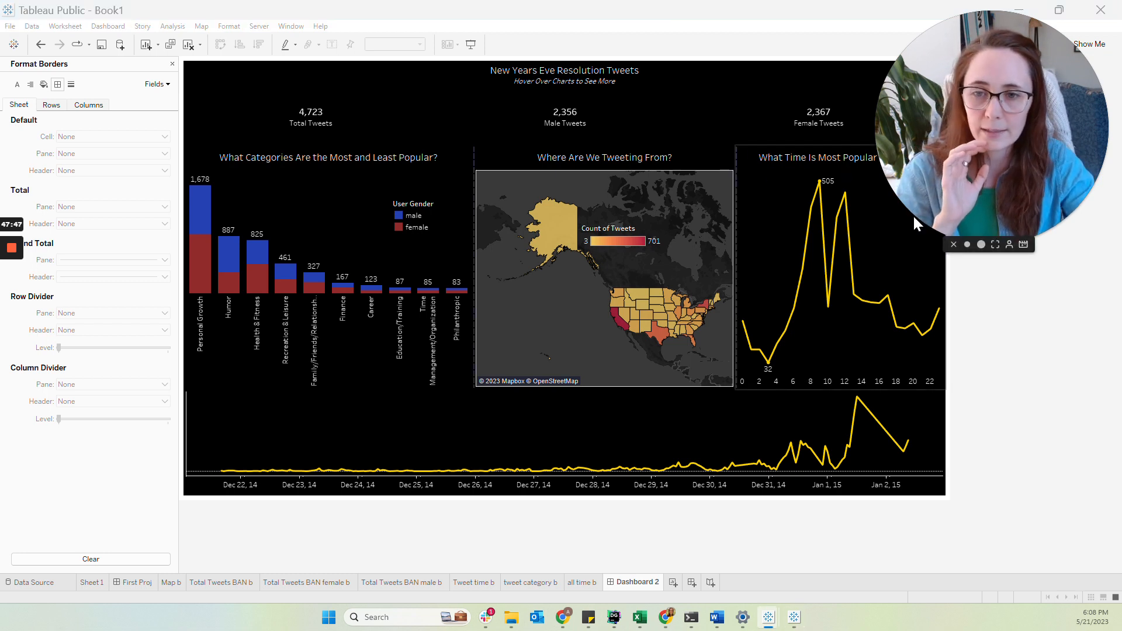
# - Edit the category chart's tooltip, removing the extra spacing before the three field values and centering all the text
pyautogui.moveTo(252, 283)
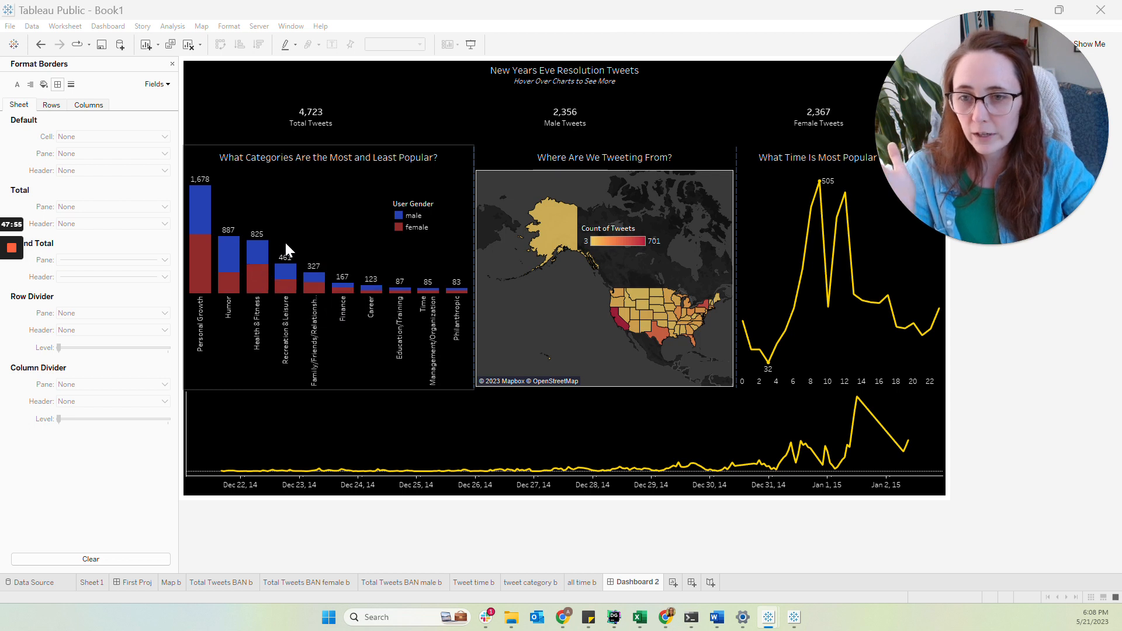
pyautogui.click(304, 220)
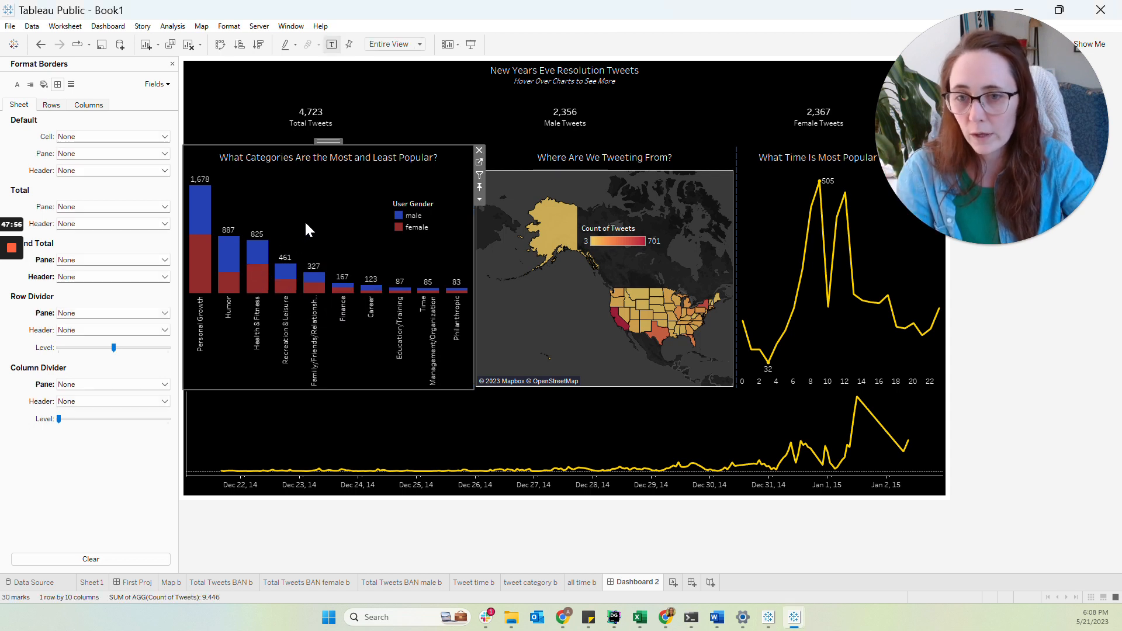
pyautogui.click(66, 27)
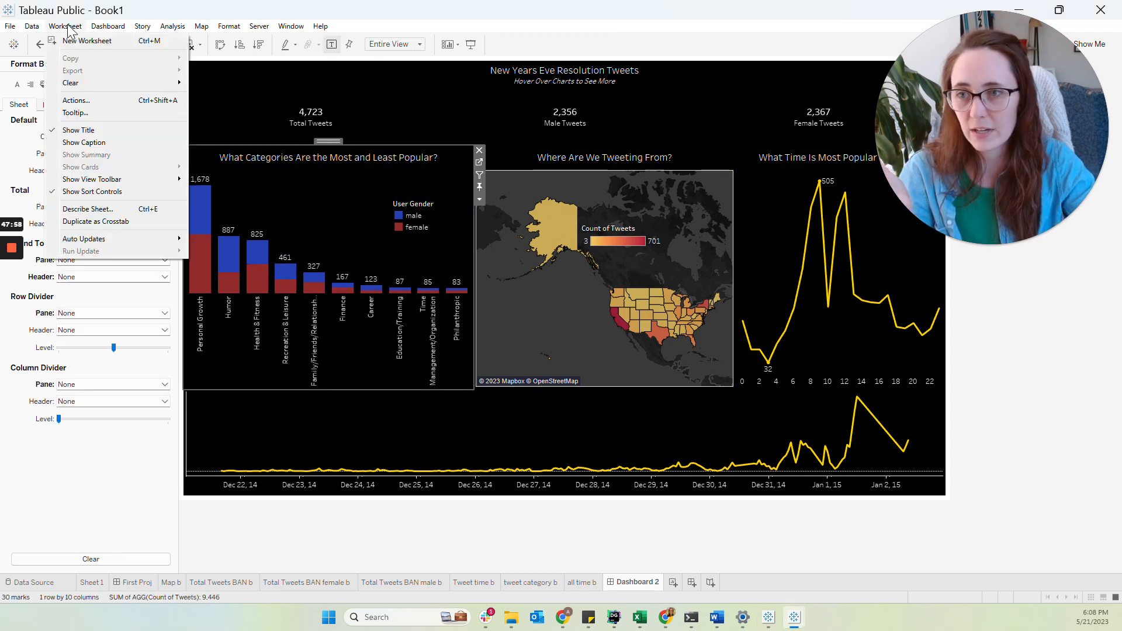
pyautogui.click(76, 112)
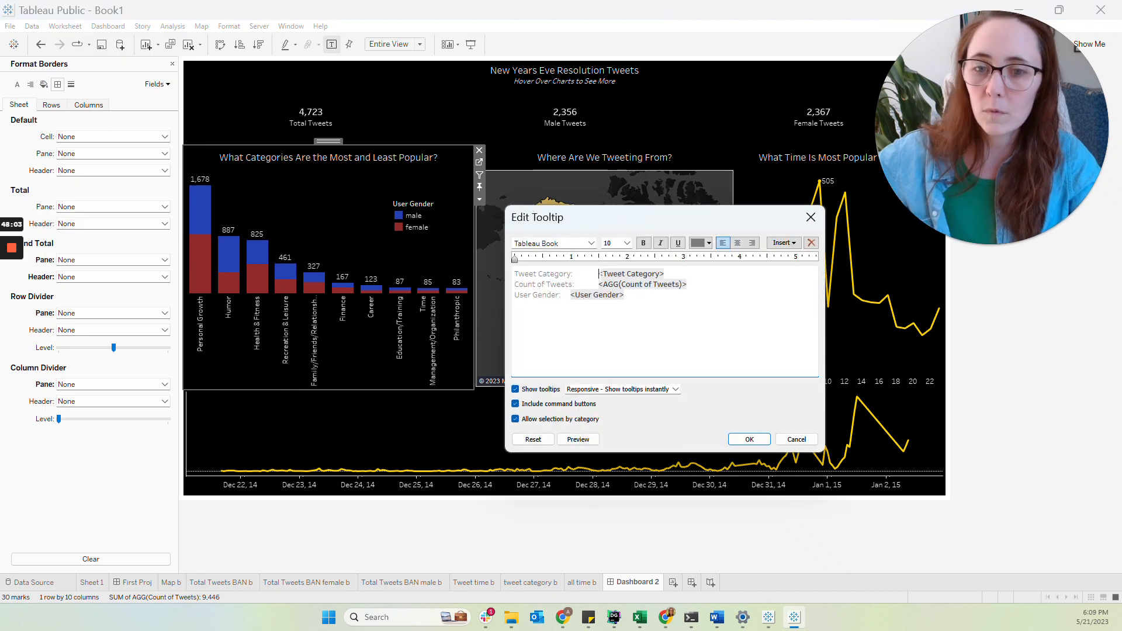
pyautogui.press('BackSpace')
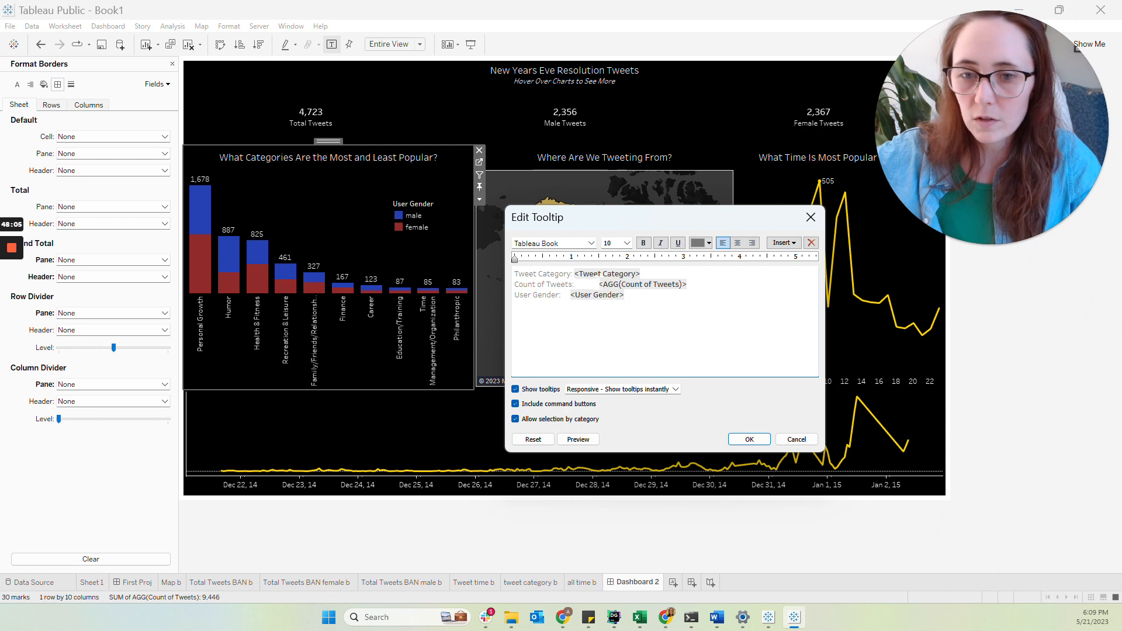
pyautogui.press('BackSpace')
pyautogui.press('BackSpace')
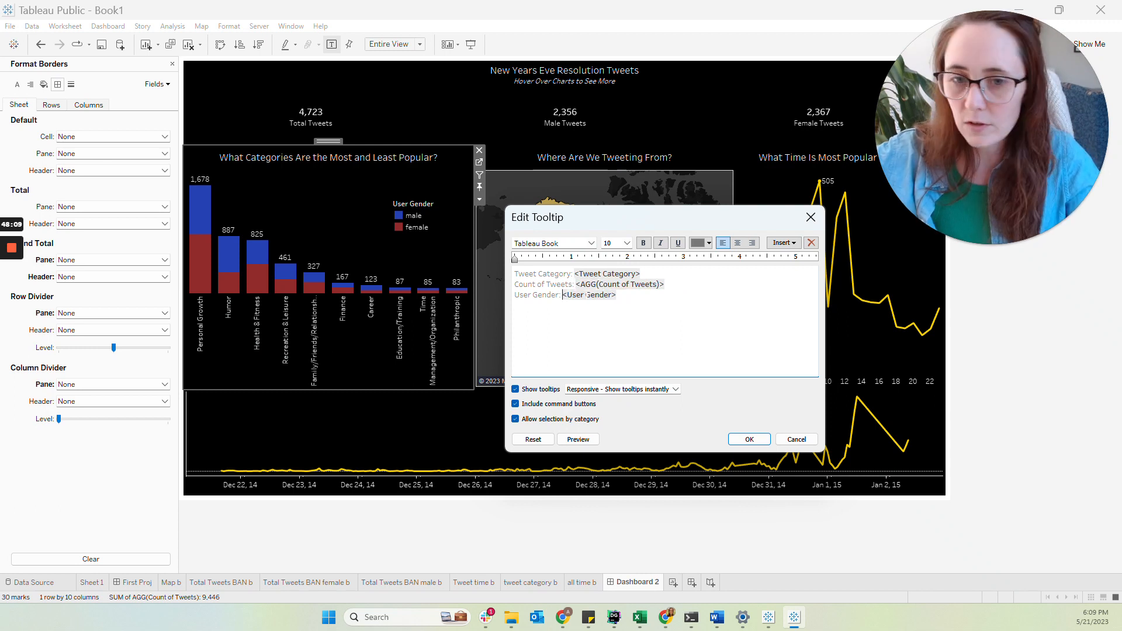
pyautogui.hotkey('ctrl', 'a')
pyautogui.click(737, 242)
# - Change the User Gender label in the category chart's tooltip to "Tweetor Gender" and apply the tooltip
pyautogui.click(688, 292)
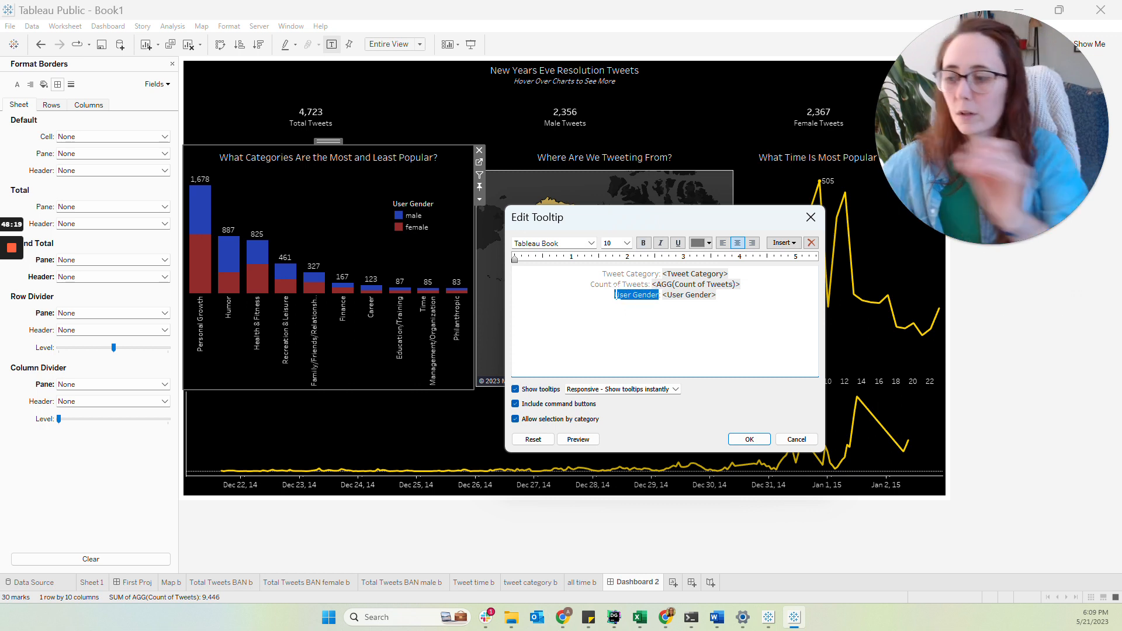
pyautogui.write('Tw')
pyautogui.write('eet <Use')
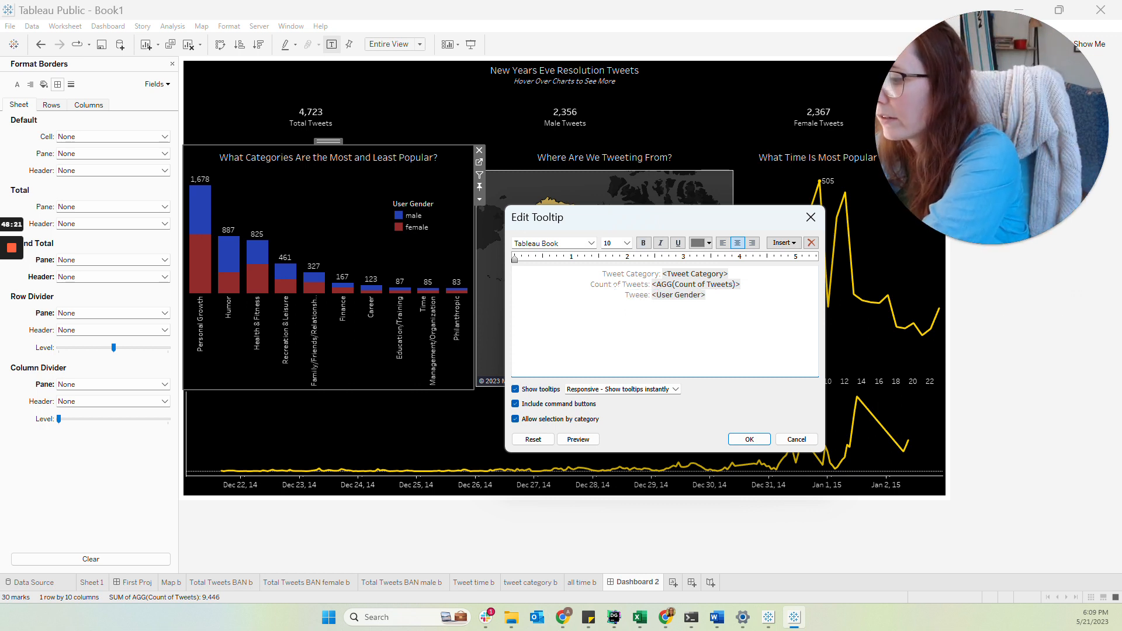
pyautogui.press('BackSpace')
pyautogui.write('t')
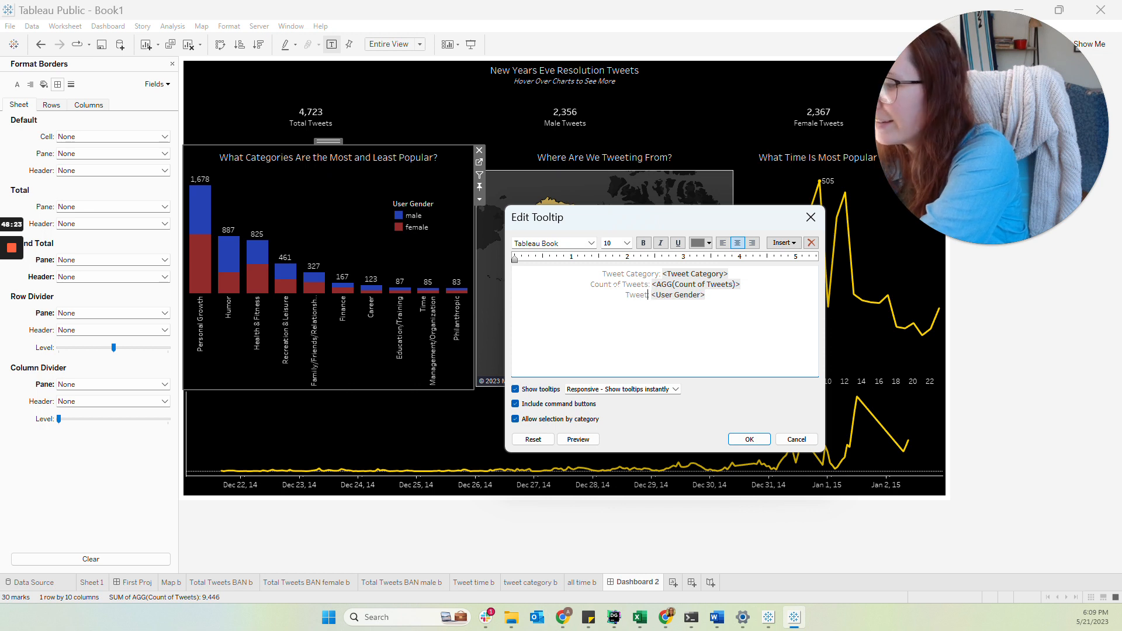
pyautogui.write('or Gender')
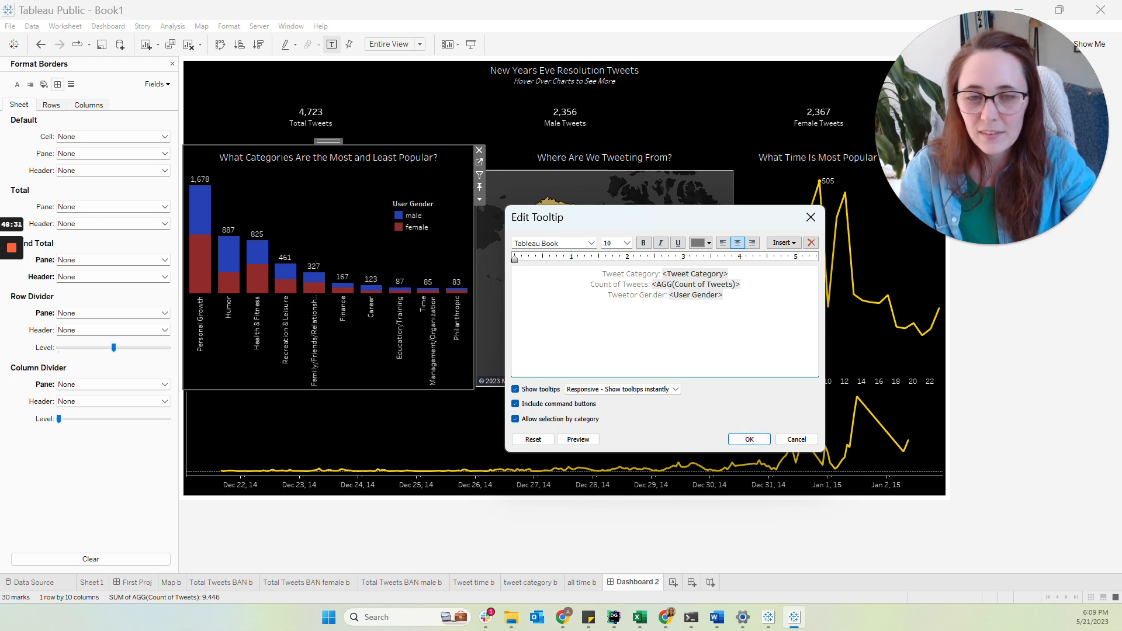
pyautogui.doubleClick(709, 294)
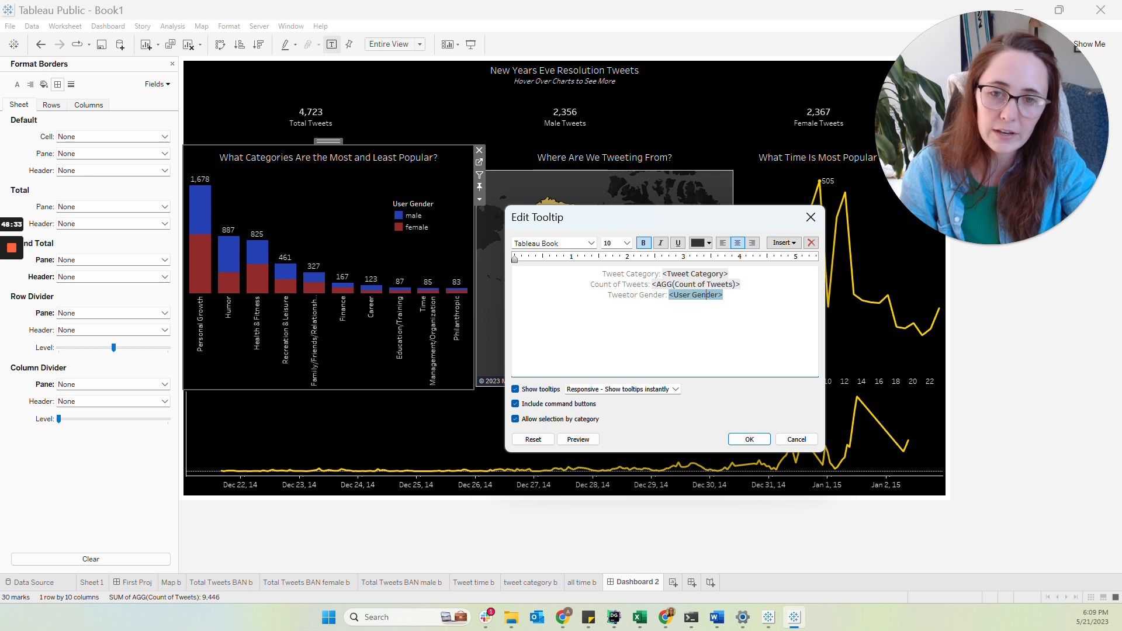
pyautogui.click(742, 441)
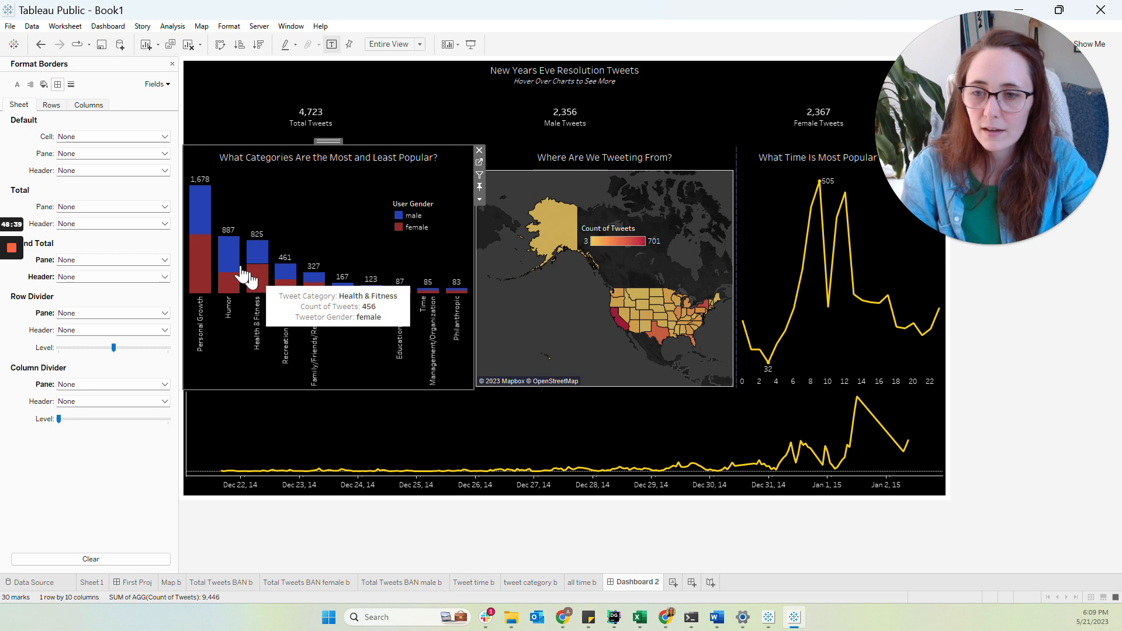
pyautogui.moveTo(559, 253)
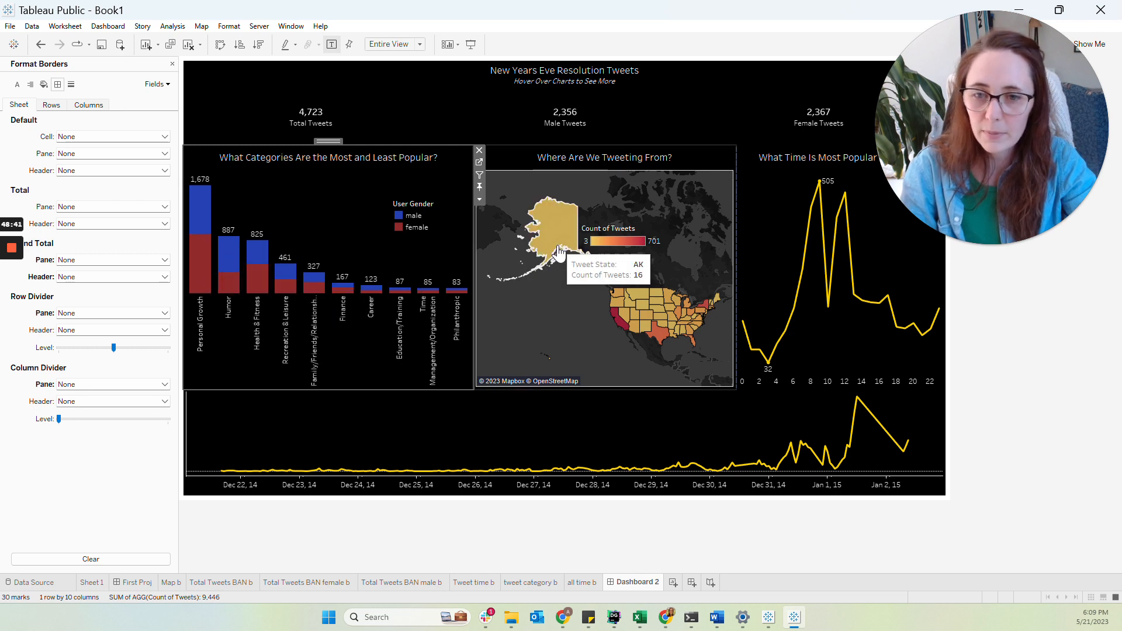
# - Try turning off the tooltip for the Total Tweets figure on the dashboard
pyautogui.moveTo(829, 209)
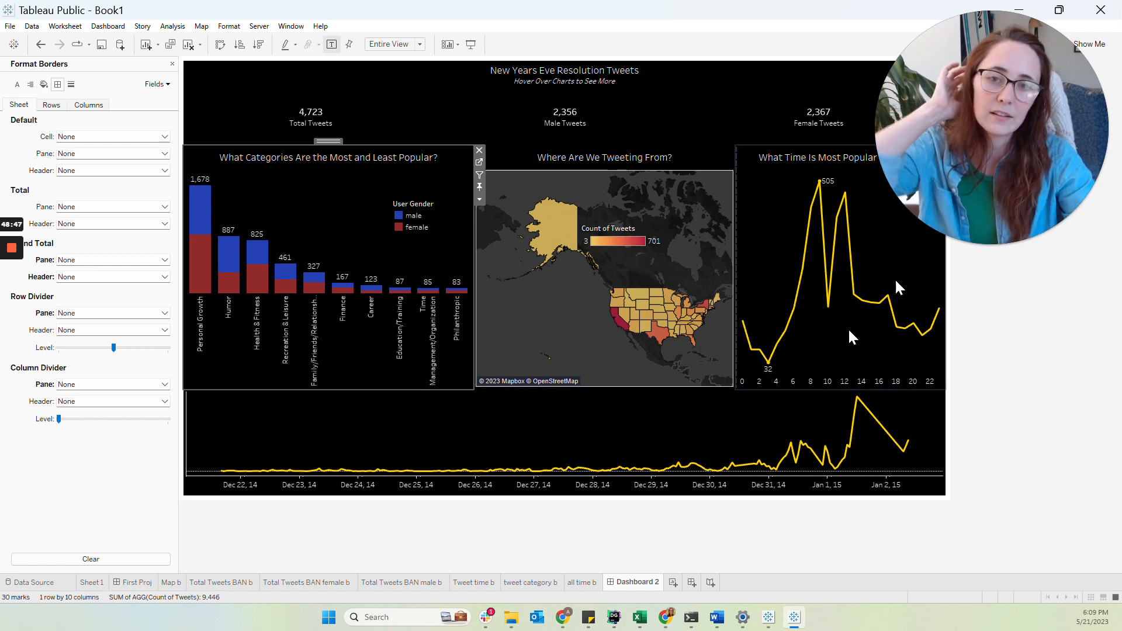
pyautogui.moveTo(269, 131)
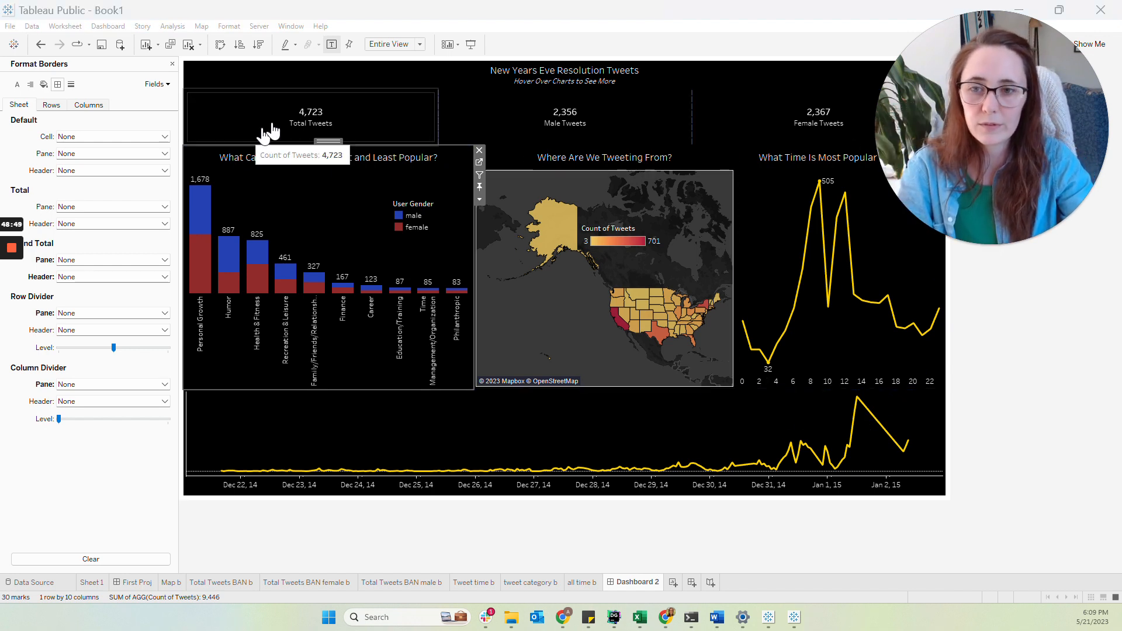
pyautogui.click(355, 116)
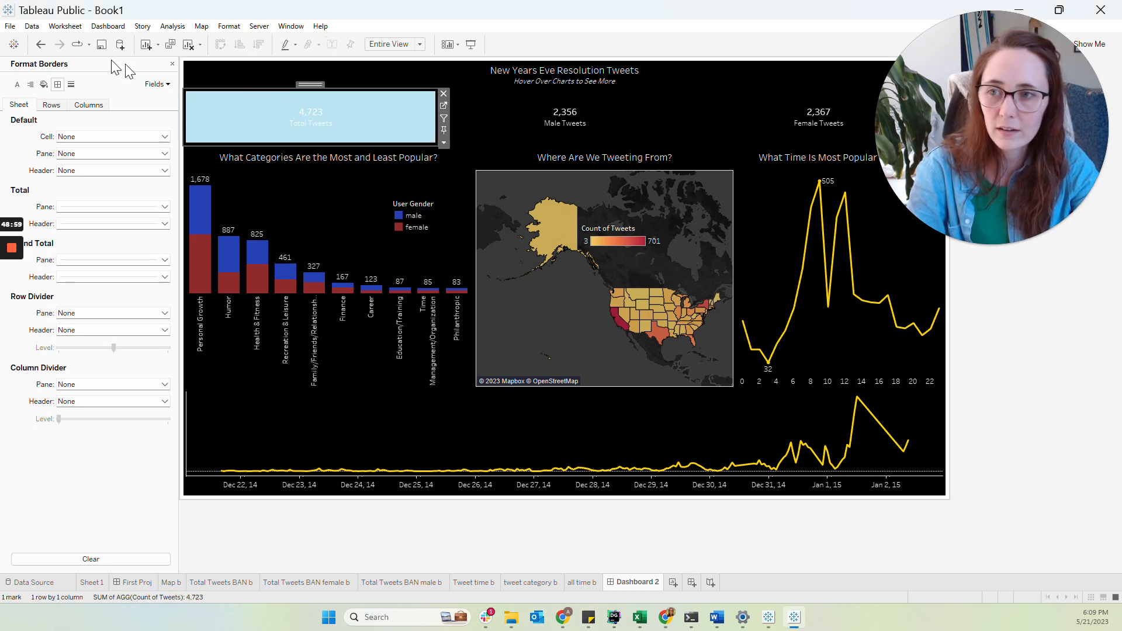
pyautogui.click(303, 114)
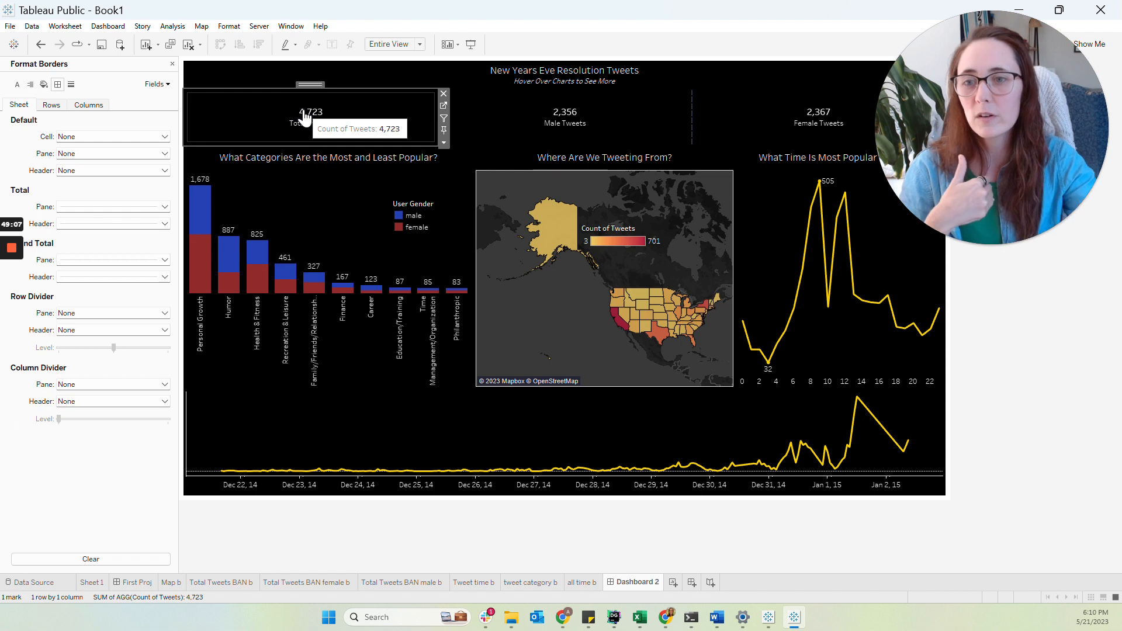
pyautogui.click(303, 115)
pyautogui.click(64, 27)
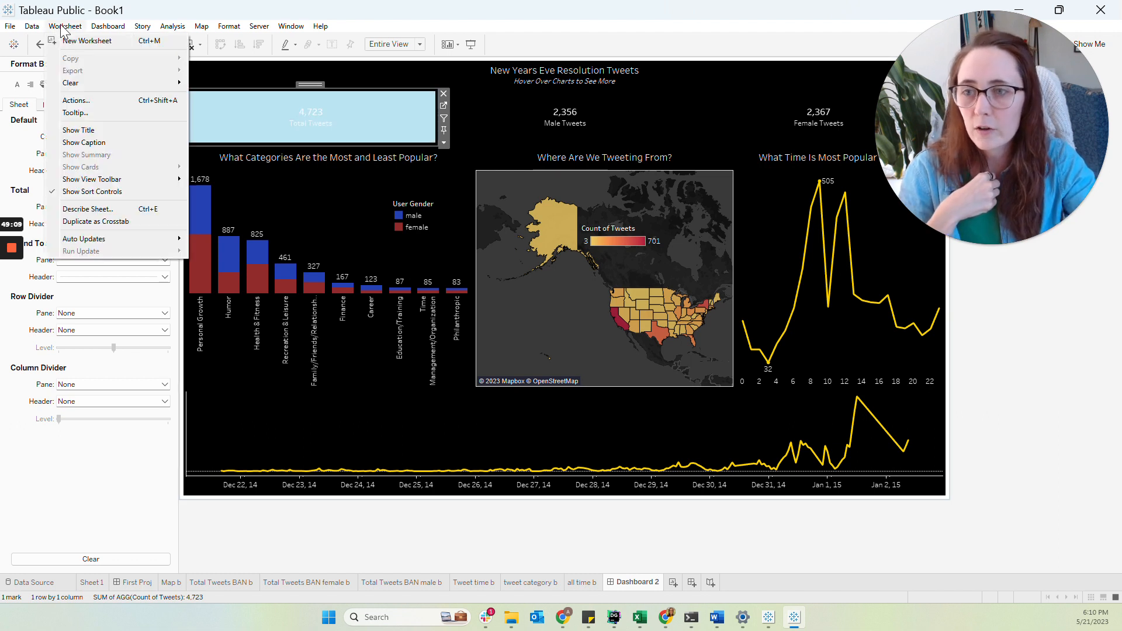
pyautogui.click(75, 112)
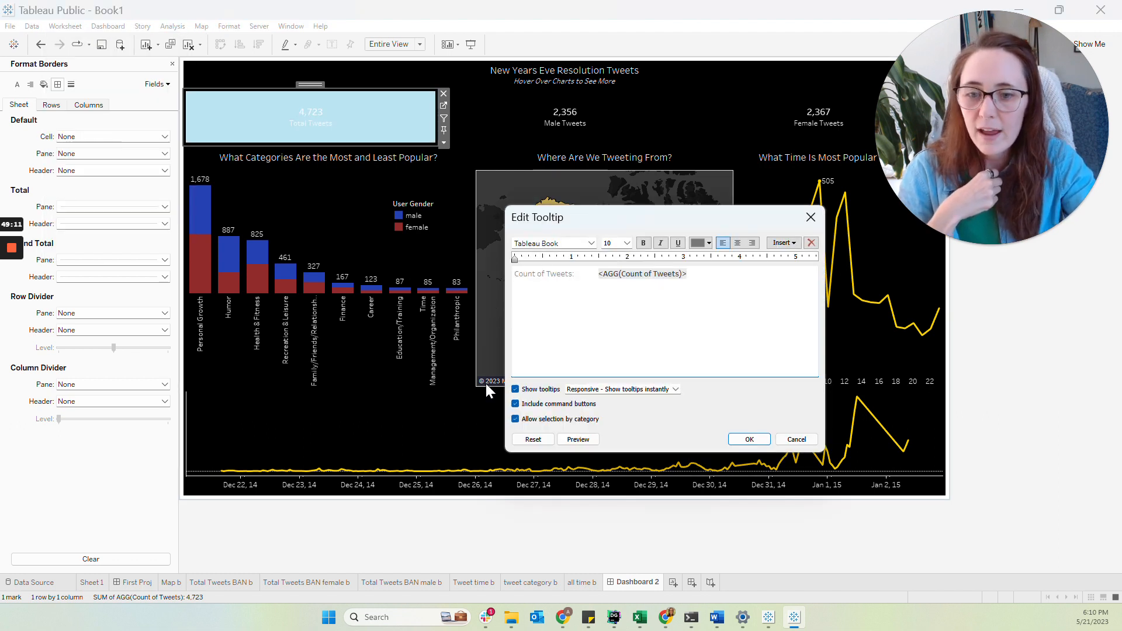
pyautogui.click(516, 390)
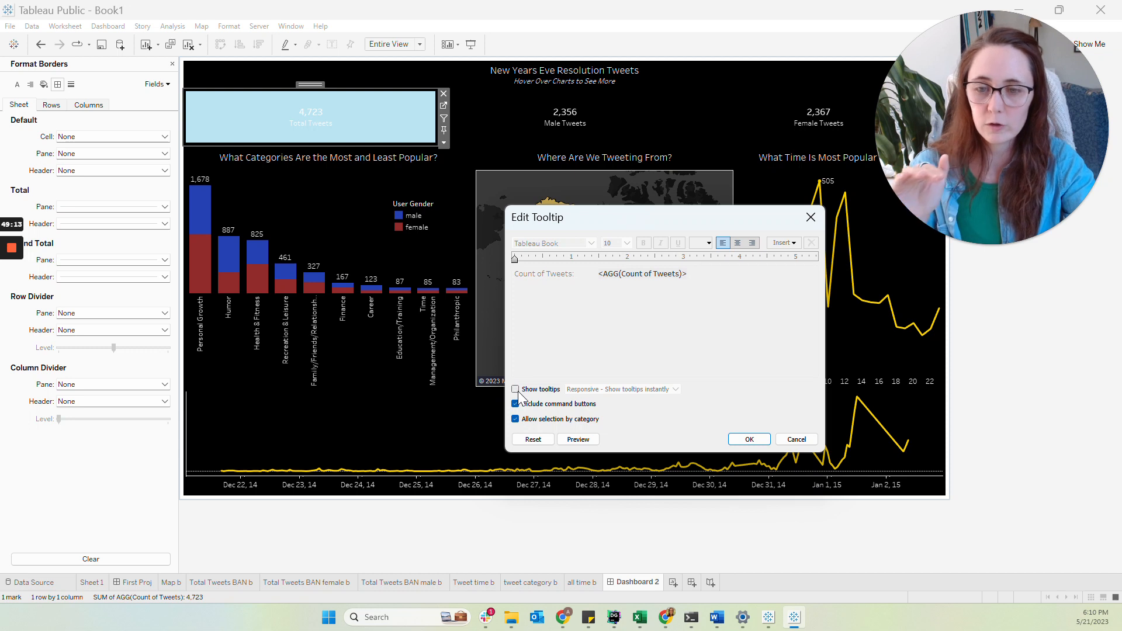
pyautogui.click(739, 442)
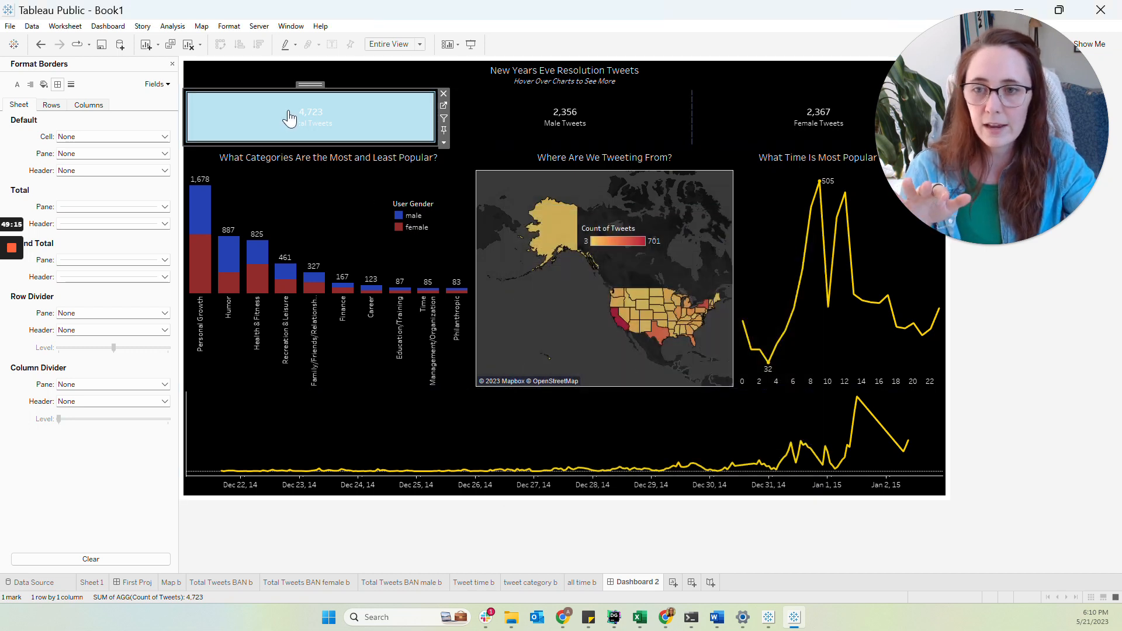
pyautogui.click(326, 126)
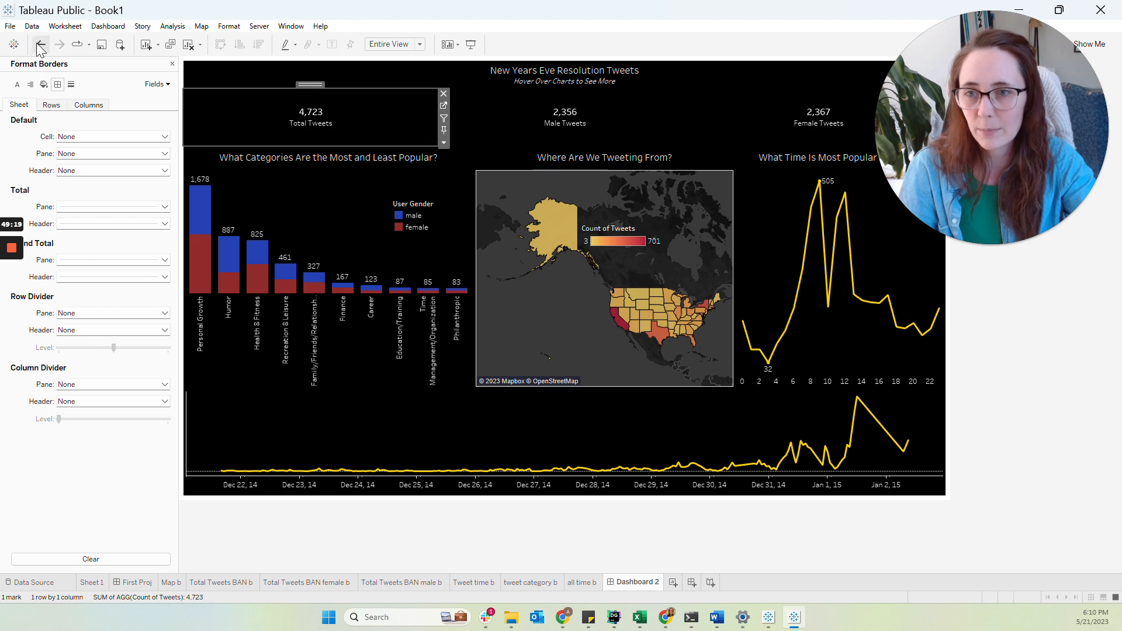
pyautogui.moveTo(275, 111)
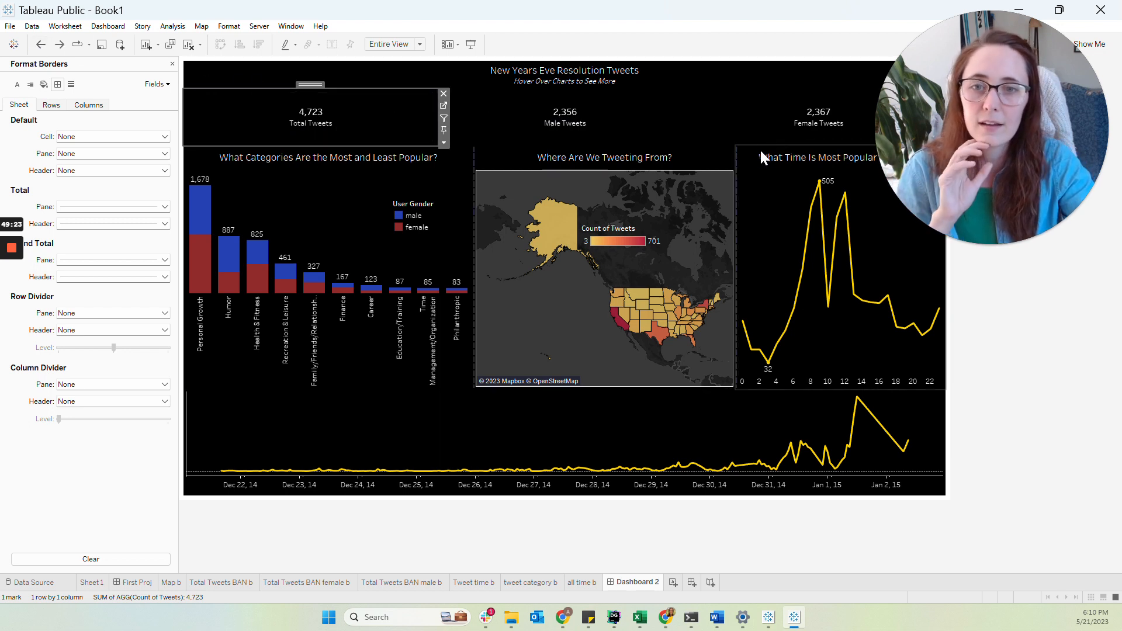
# - Set the "New Years Eve Resolution Tweets" line of the dashboard header to font size 14
pyautogui.click(601, 78)
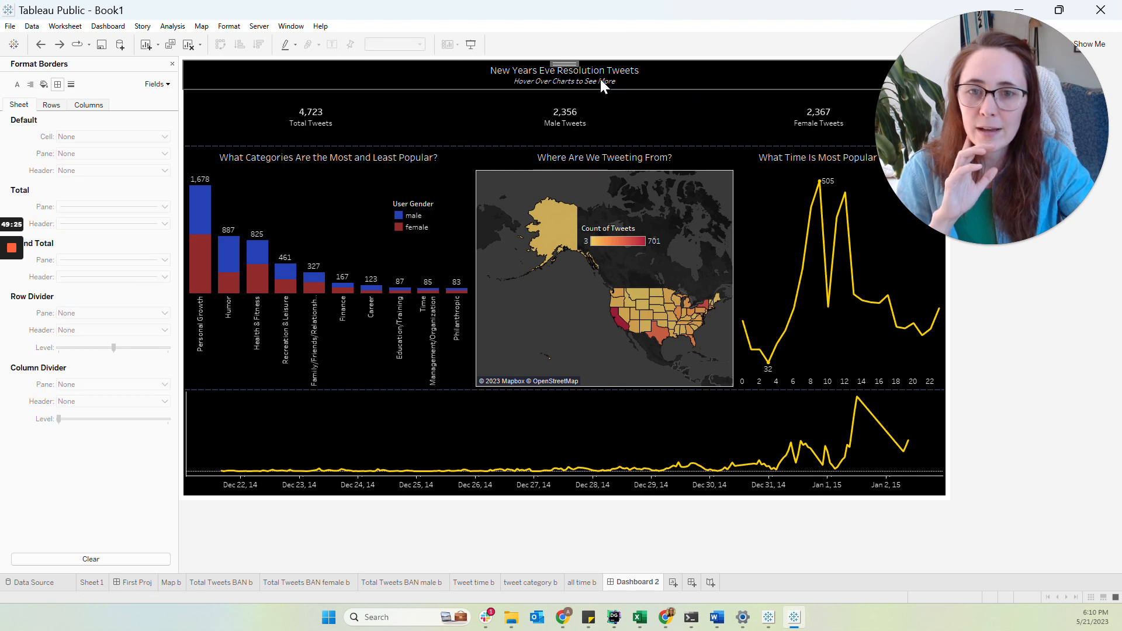
pyautogui.doubleClick(601, 79)
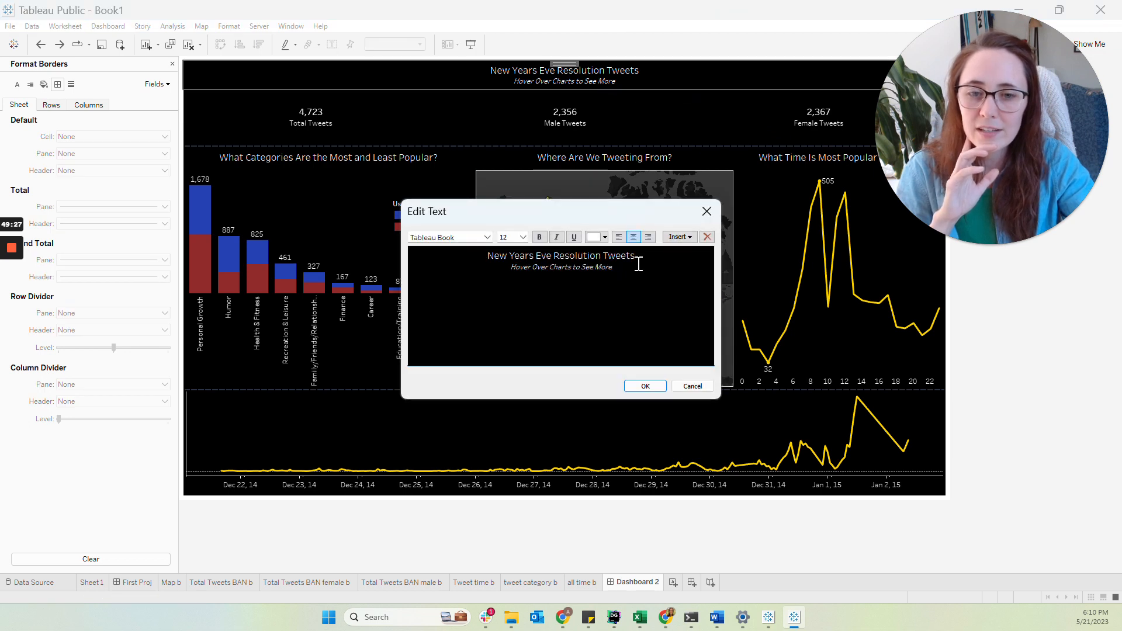
pyautogui.moveTo(648, 257); pyautogui.dragTo(485, 257)
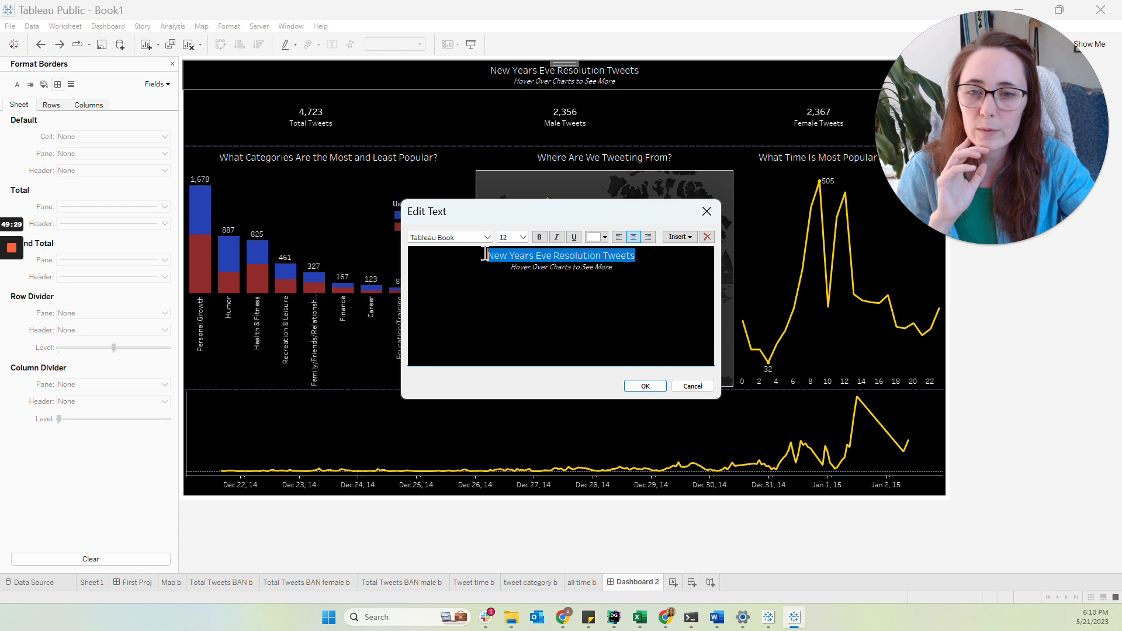
pyautogui.click(524, 236)
pyautogui.click(512, 292)
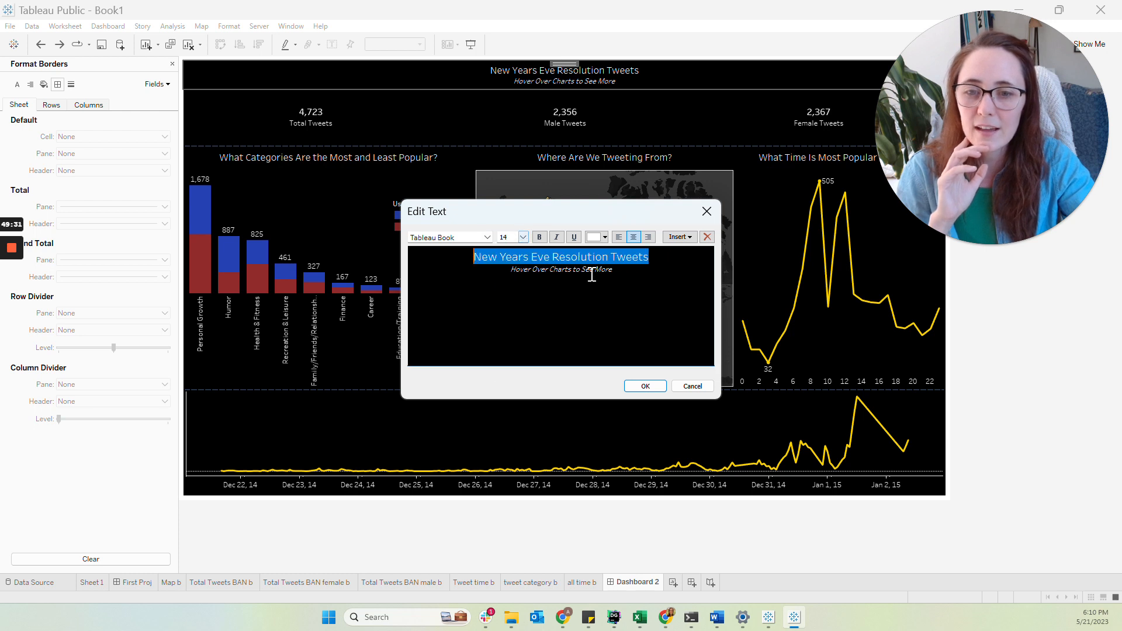
pyautogui.click(630, 270)
pyautogui.moveTo(629, 270); pyautogui.dragTo(517, 270)
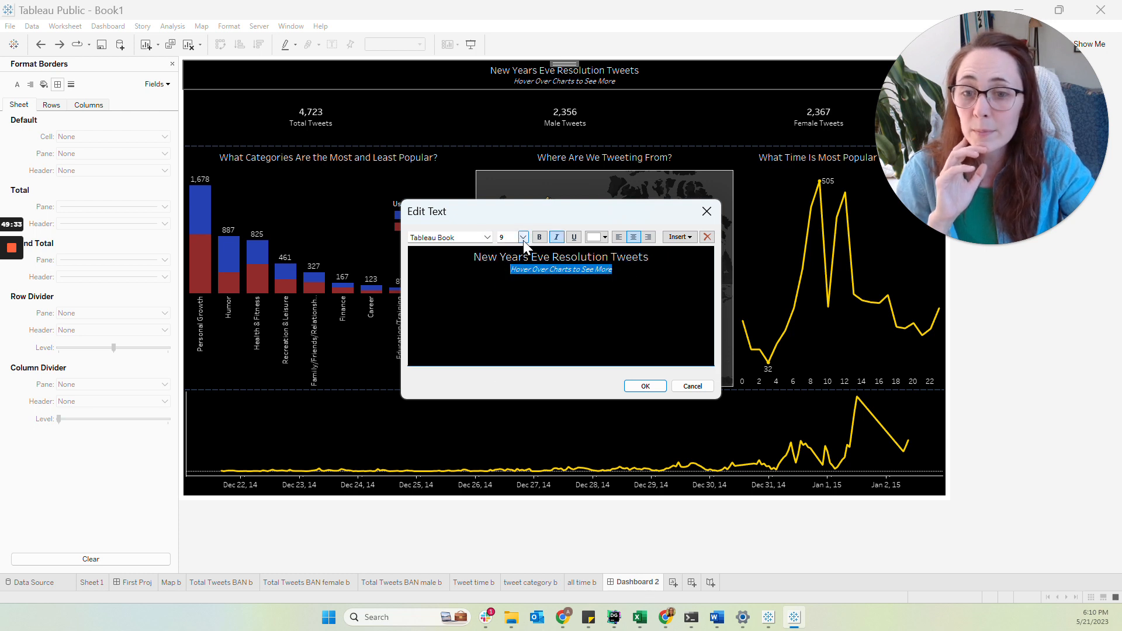
pyautogui.click(632, 386)
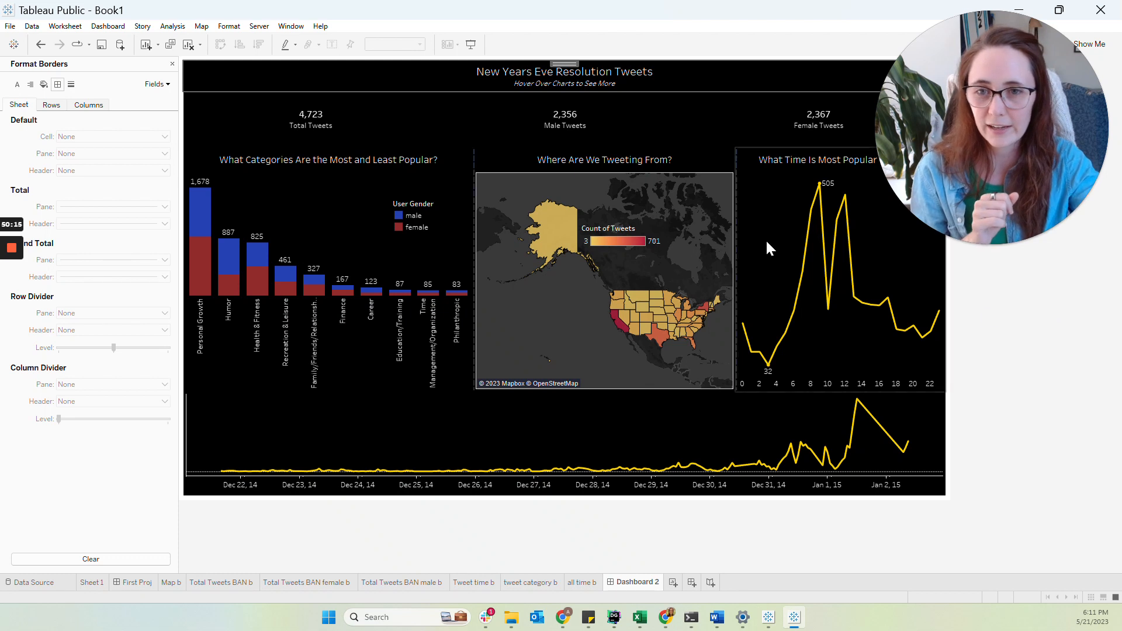
# - In the Total Tweets BAN b sheet's label, set the count field to font size 16 and the "Total Tweets" caption to 10
pyautogui.moveTo(535, 137)
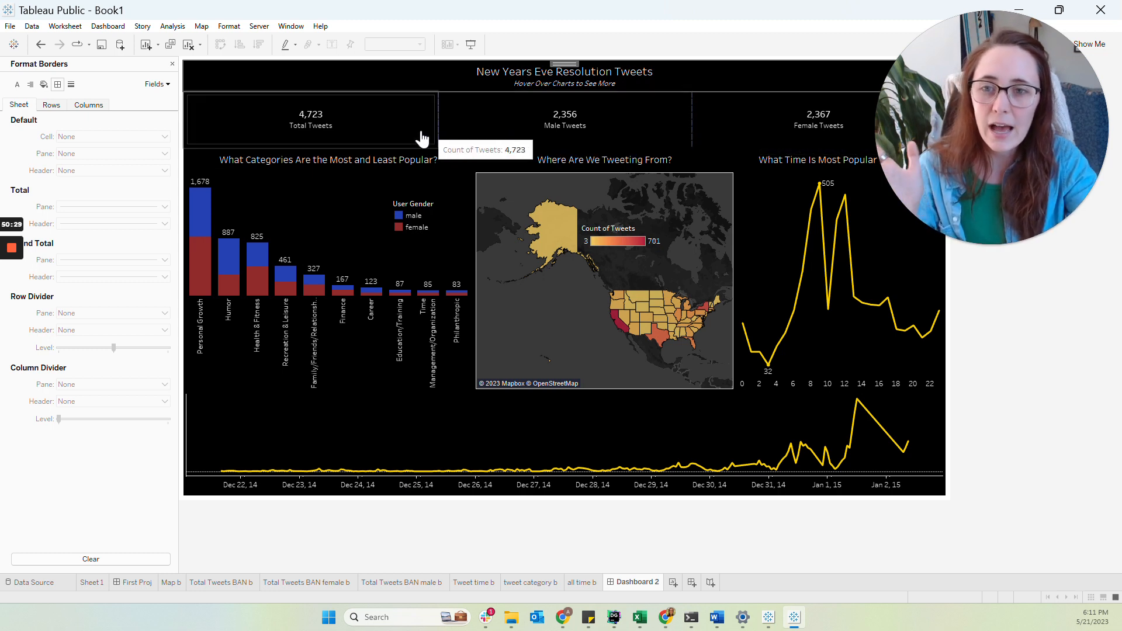
pyautogui.click(392, 134)
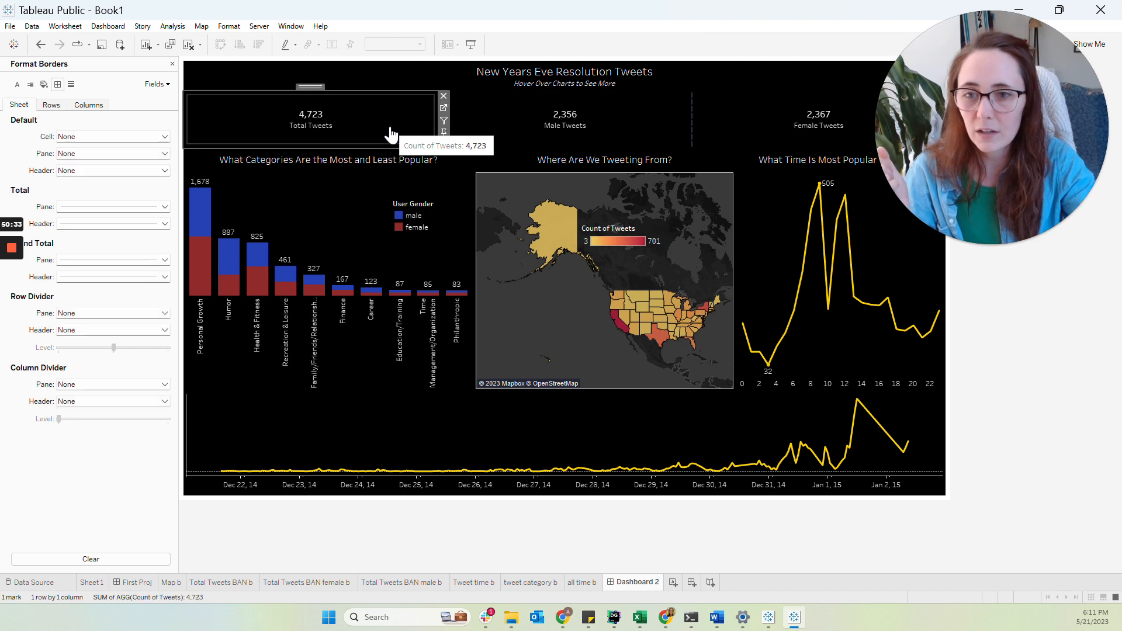
pyautogui.click(440, 107)
pyautogui.click(260, 202)
pyautogui.click(356, 221)
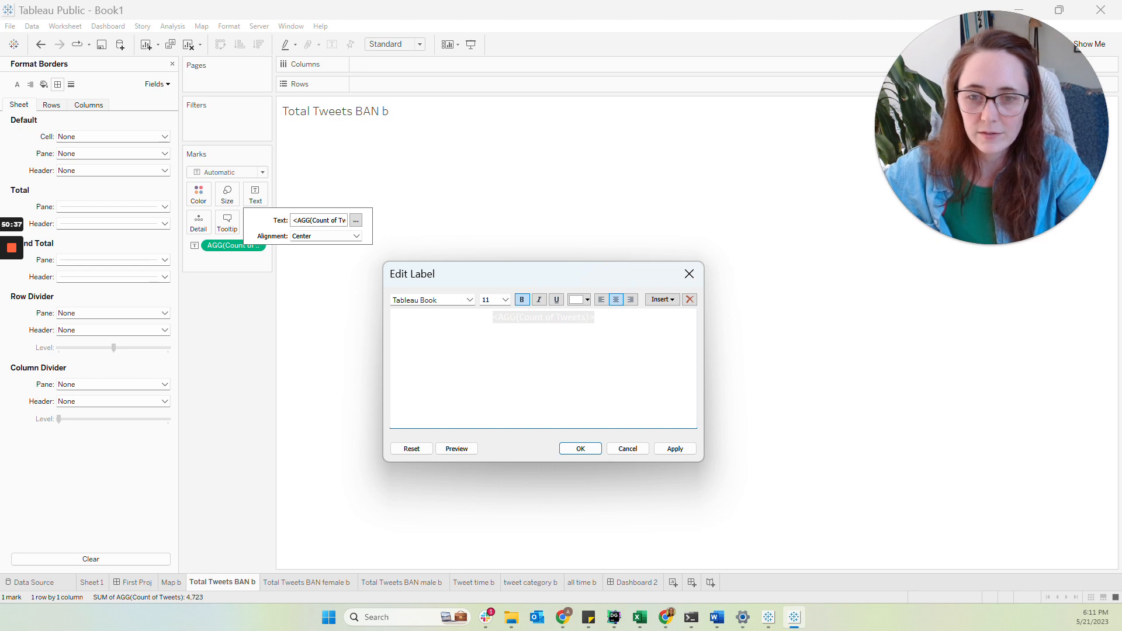
pyautogui.click(506, 301)
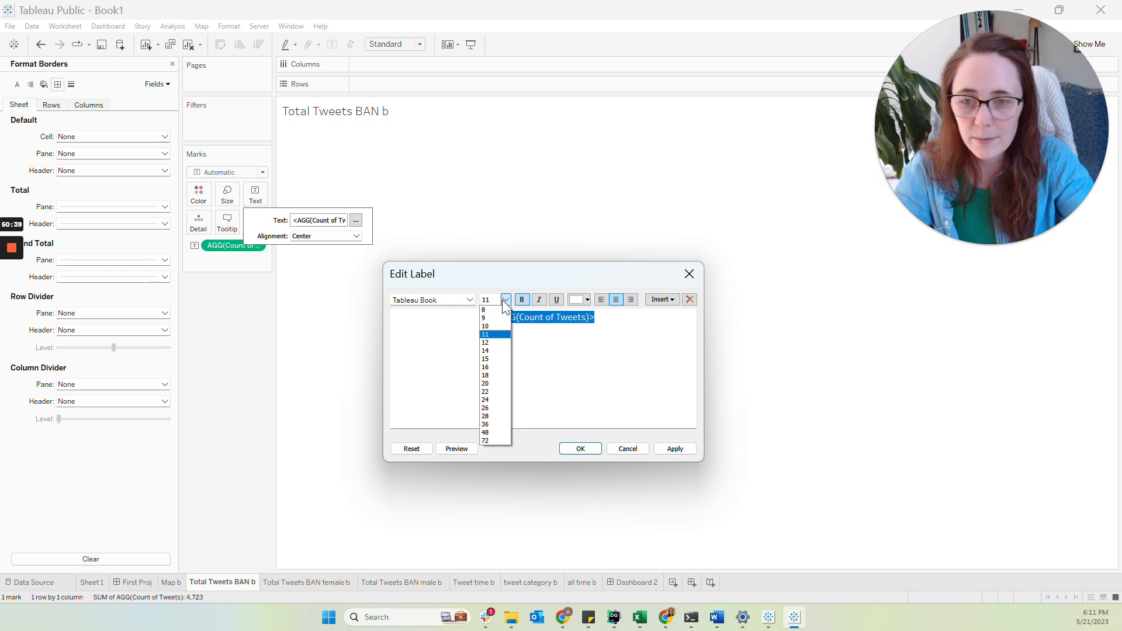
pyautogui.click(493, 367)
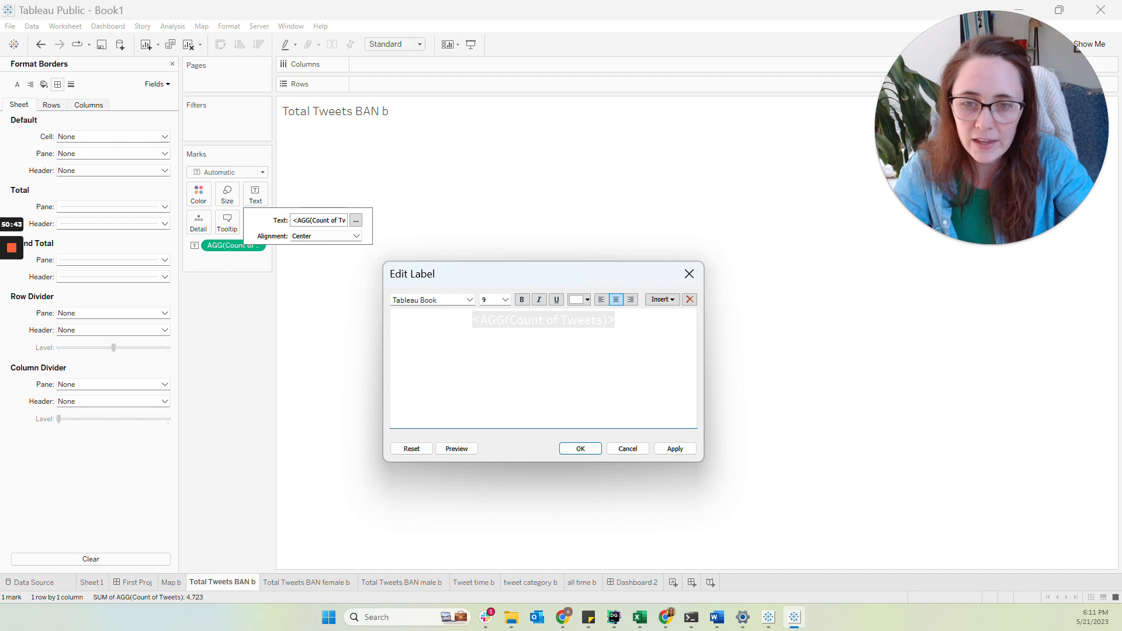
pyautogui.click(506, 301)
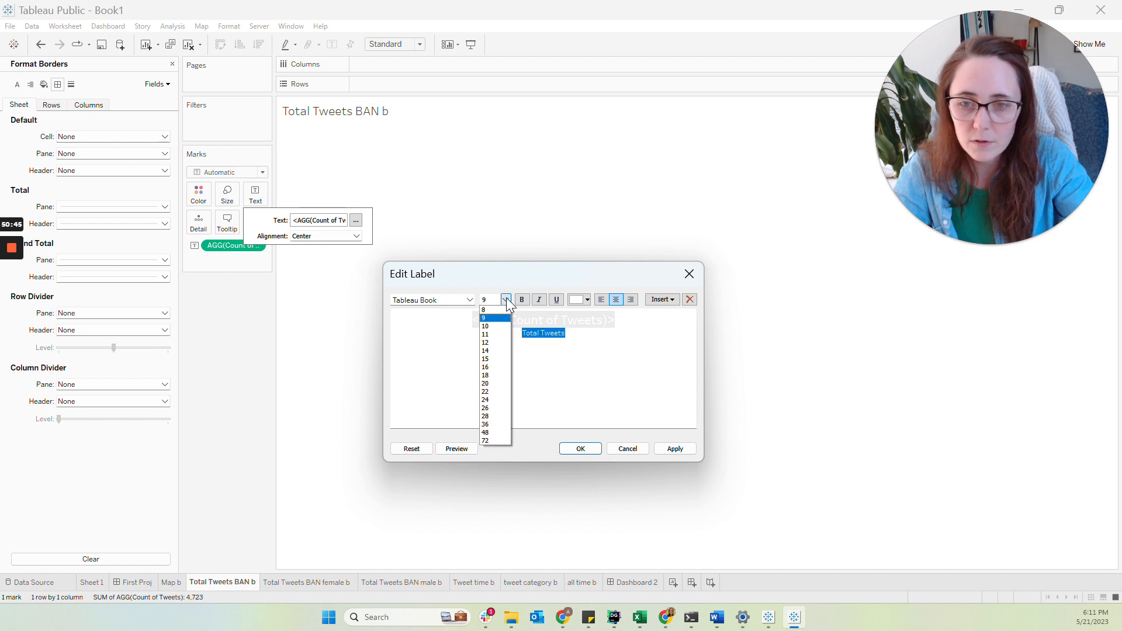
pyautogui.click(486, 326)
pyautogui.click(579, 447)
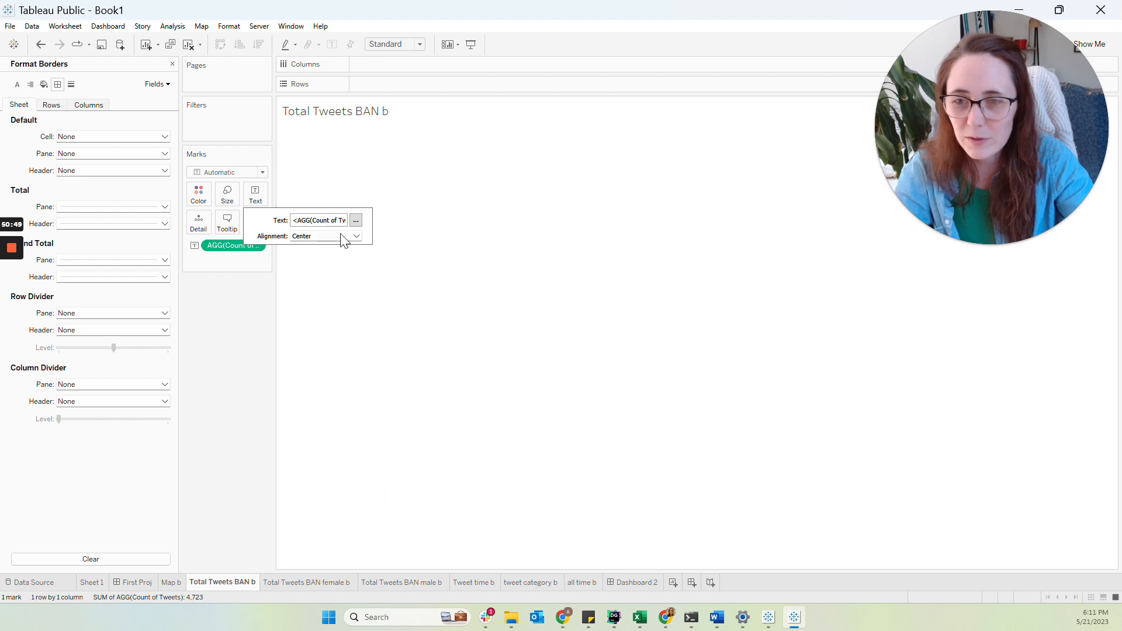
# - In the Total Tweets BAN male b sheet's label, set the count field to font size 15 and the "Male Tweets" caption to 10
pyautogui.click(648, 587)
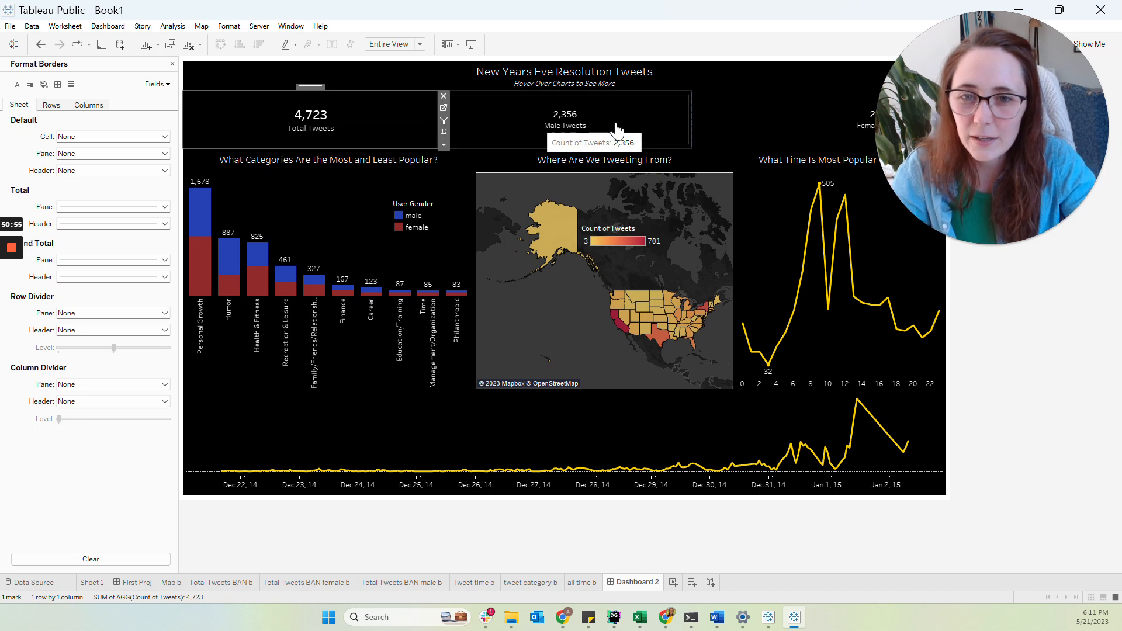
pyautogui.click(648, 122)
pyautogui.click(694, 110)
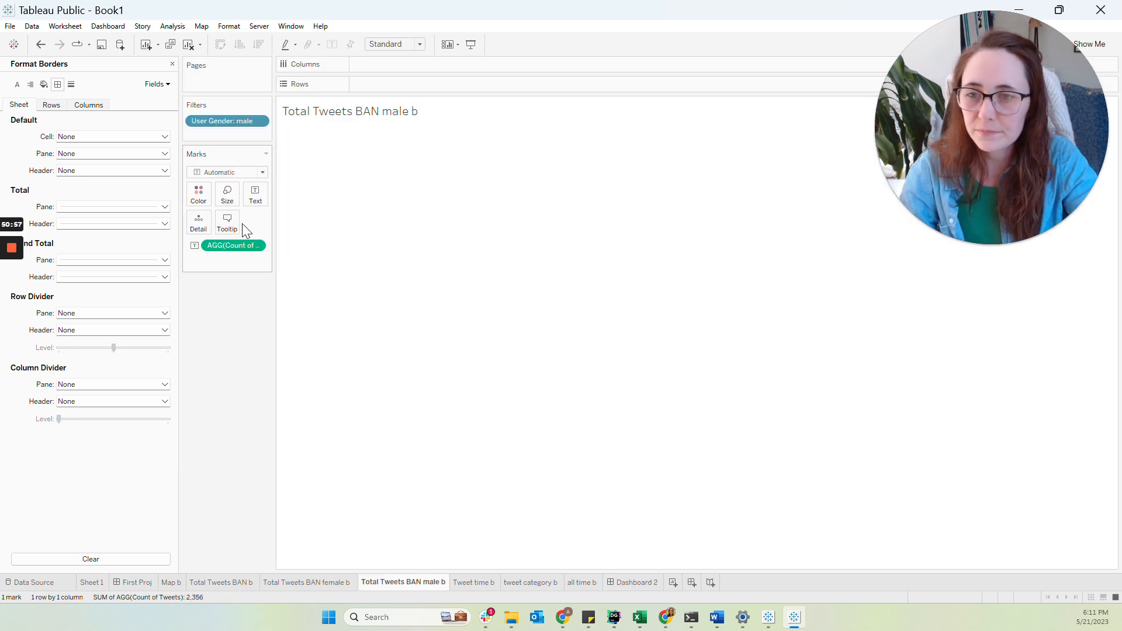
pyautogui.click(255, 196)
pyautogui.click(356, 220)
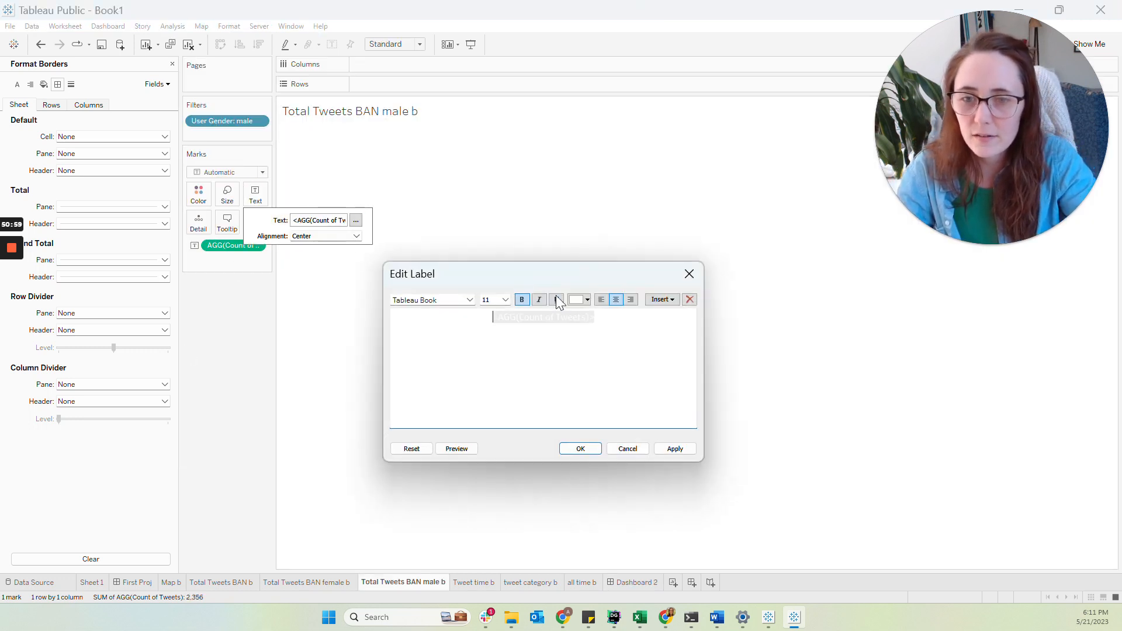
pyautogui.click(505, 300)
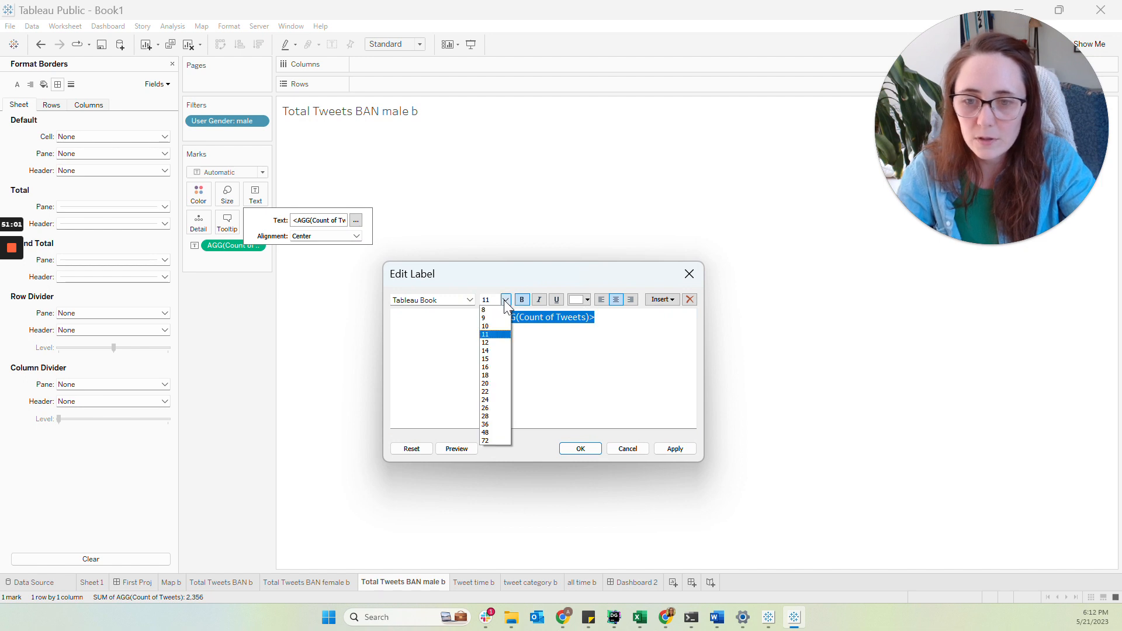
pyautogui.click(497, 359)
pyautogui.click(565, 333)
pyautogui.moveTo(566, 332); pyautogui.dragTo(521, 333)
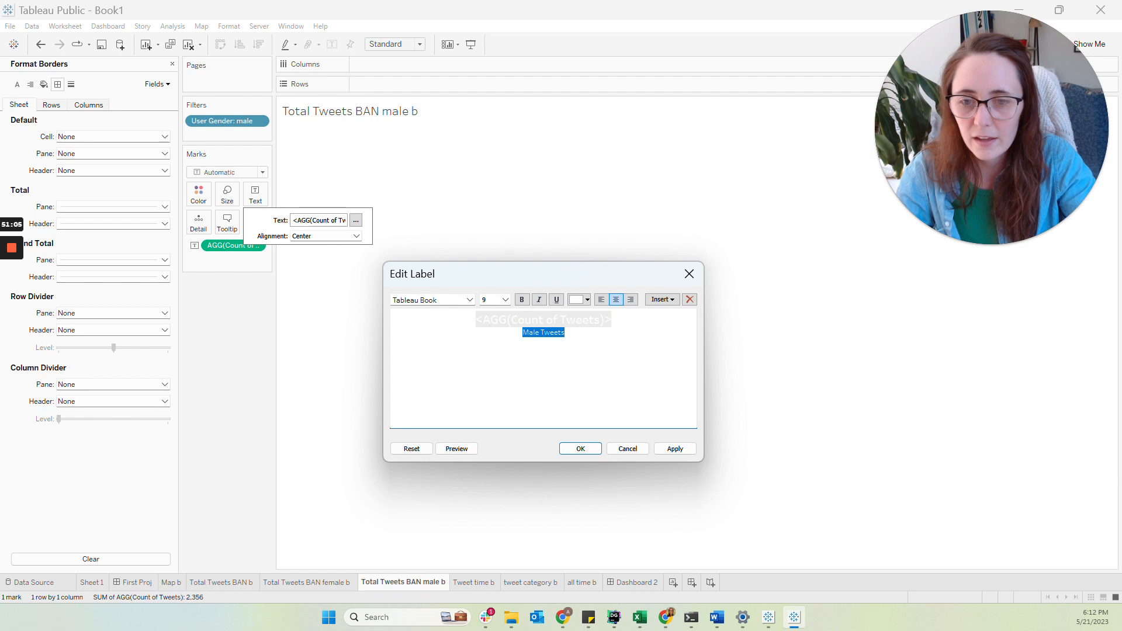
pyautogui.click(506, 300)
pyautogui.click(496, 321)
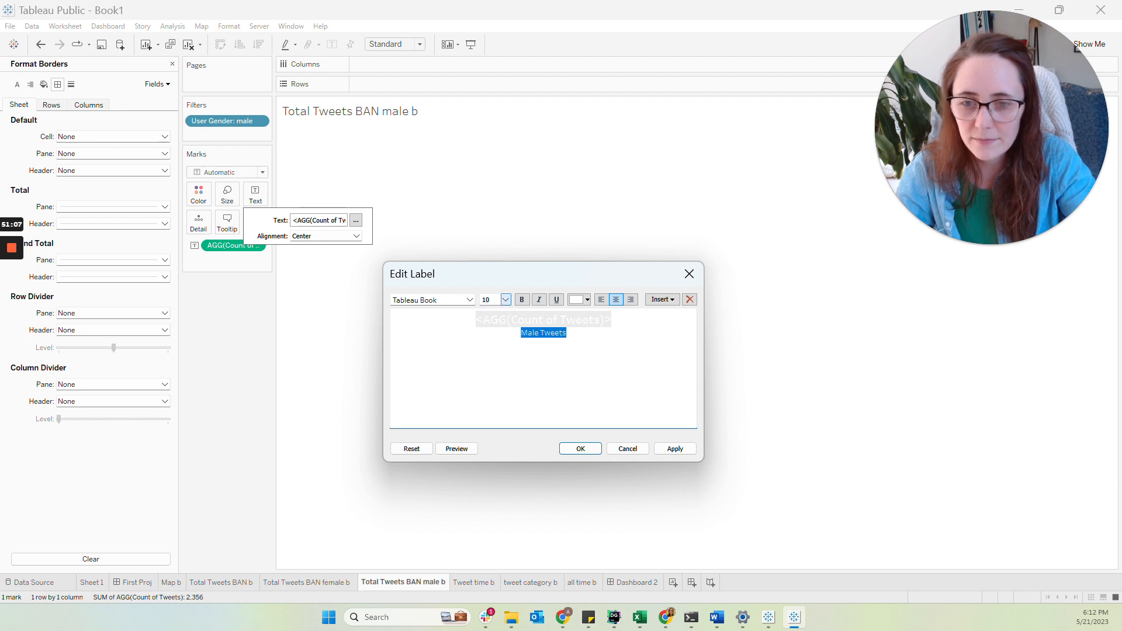
pyautogui.click(580, 449)
# - In the Total Tweets BAN female b sheet's label, set the count field to font size 15
pyautogui.click(332, 584)
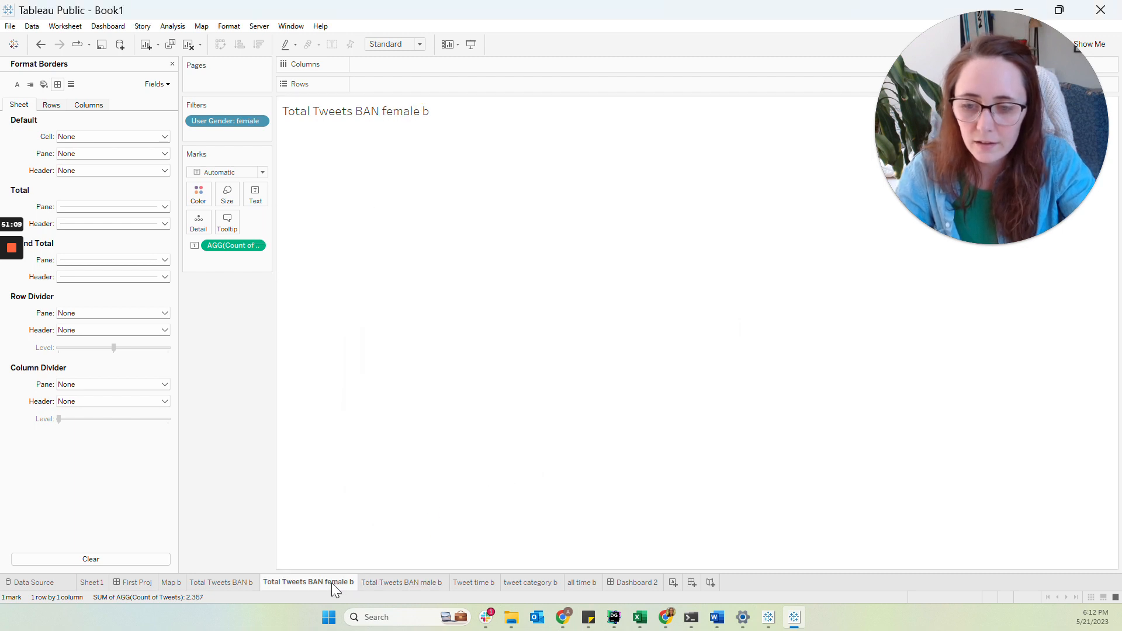
pyautogui.click(634, 582)
pyautogui.click(791, 113)
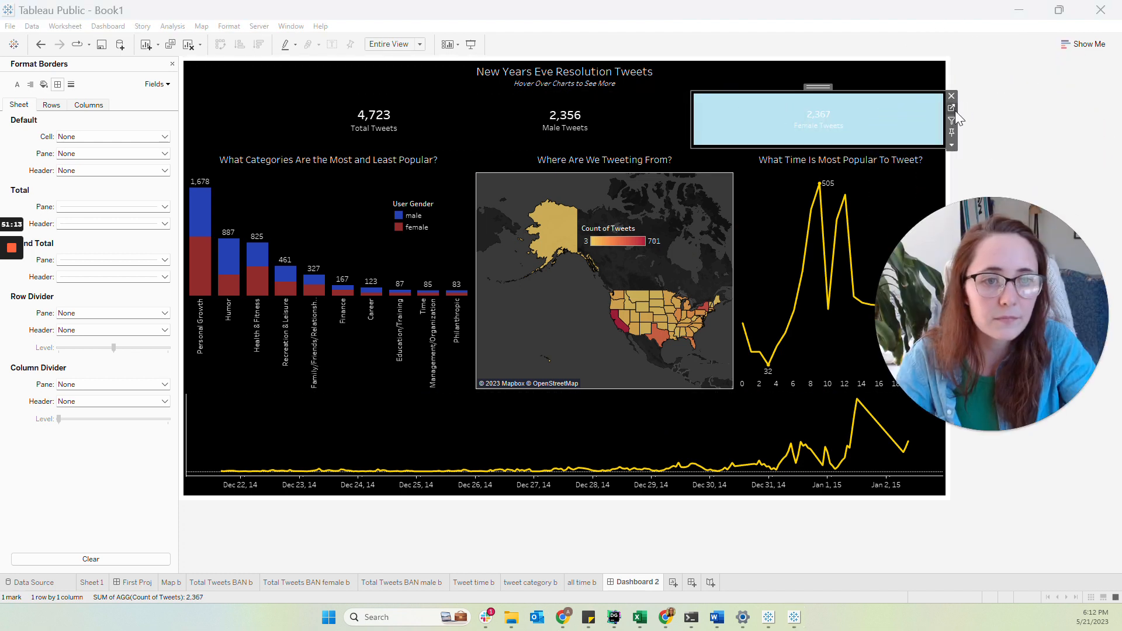
pyautogui.click(954, 109)
pyautogui.click(256, 196)
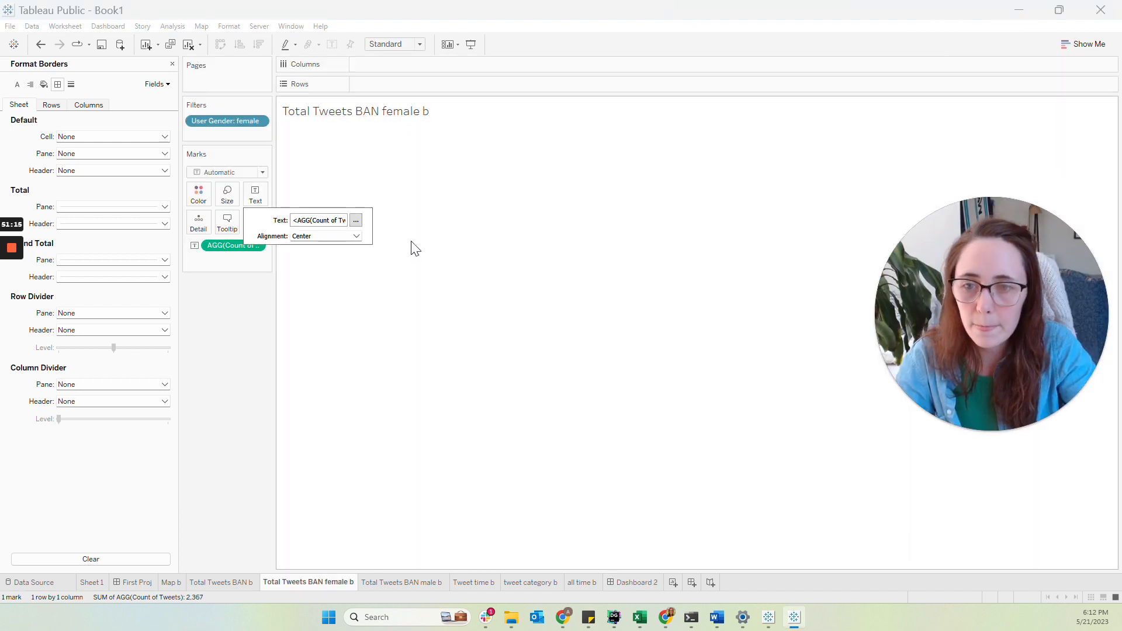
pyautogui.click(356, 220)
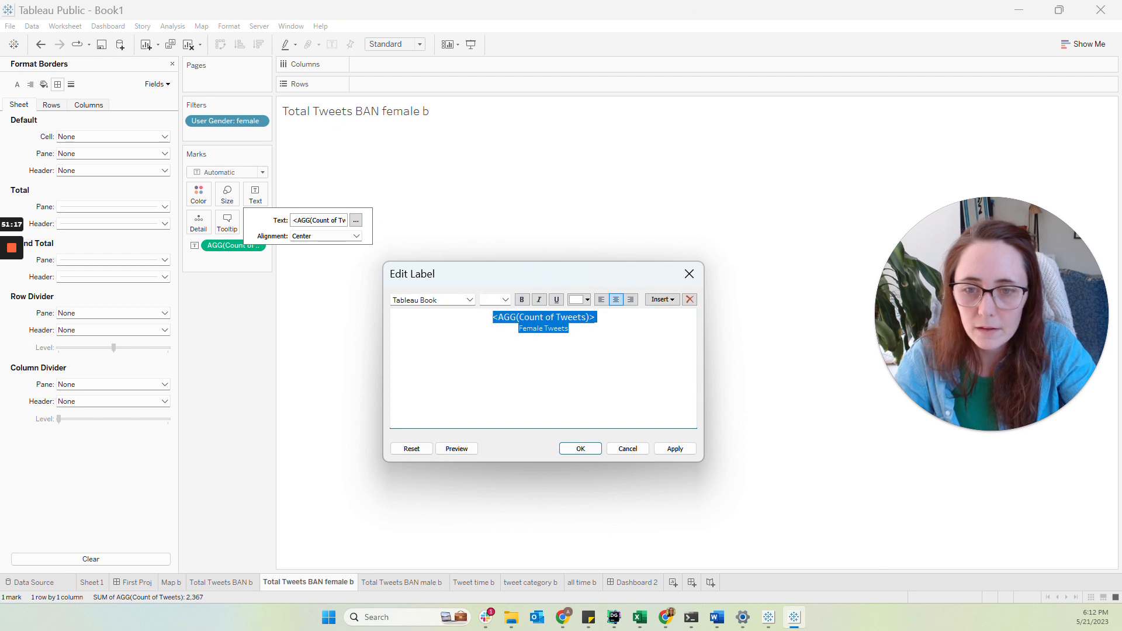
pyautogui.moveTo(494, 317); pyautogui.dragTo(505, 317)
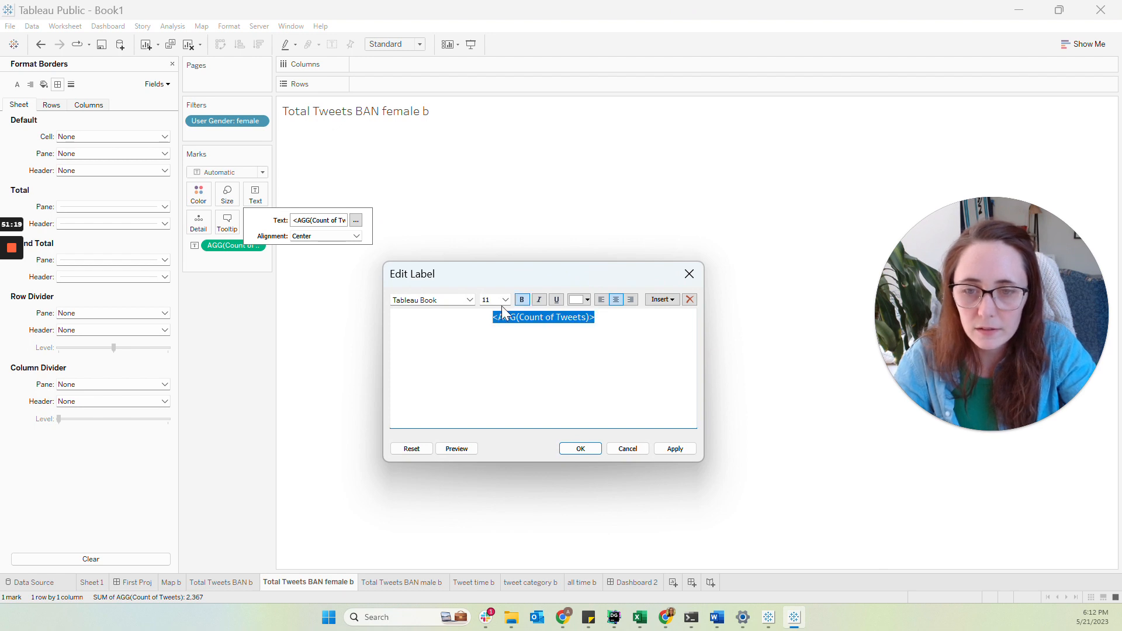
pyautogui.click(505, 300)
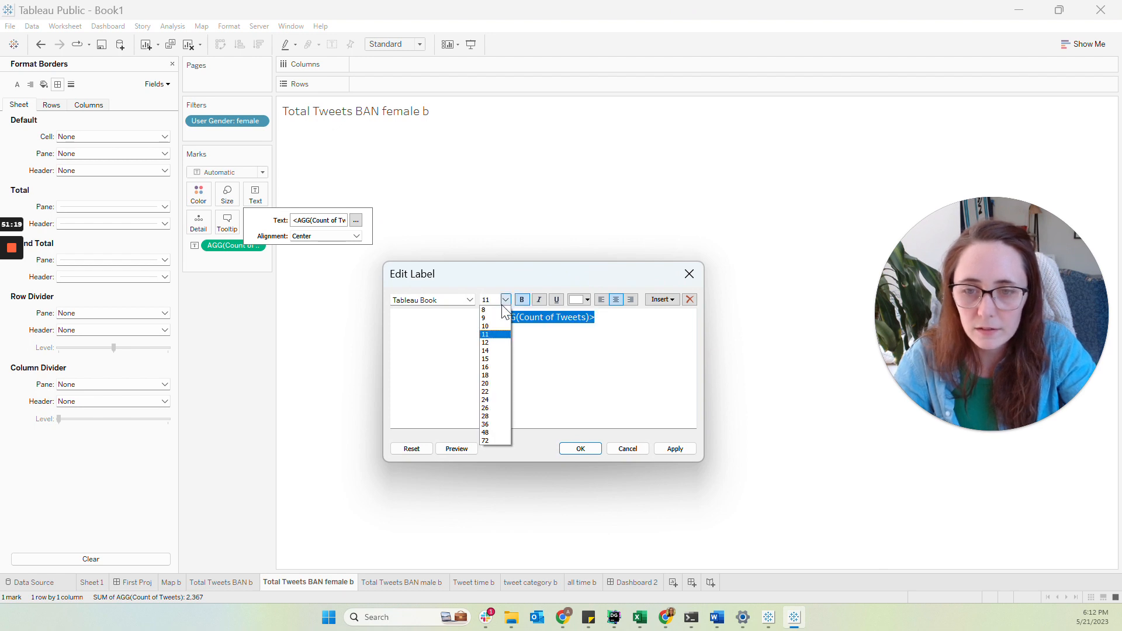
pyautogui.click(494, 359)
# - Set the "Female Tweets" caption in the label to font size 10 and return to Dashboard 2
pyautogui.moveTo(517, 333); pyautogui.dragTo(571, 333)
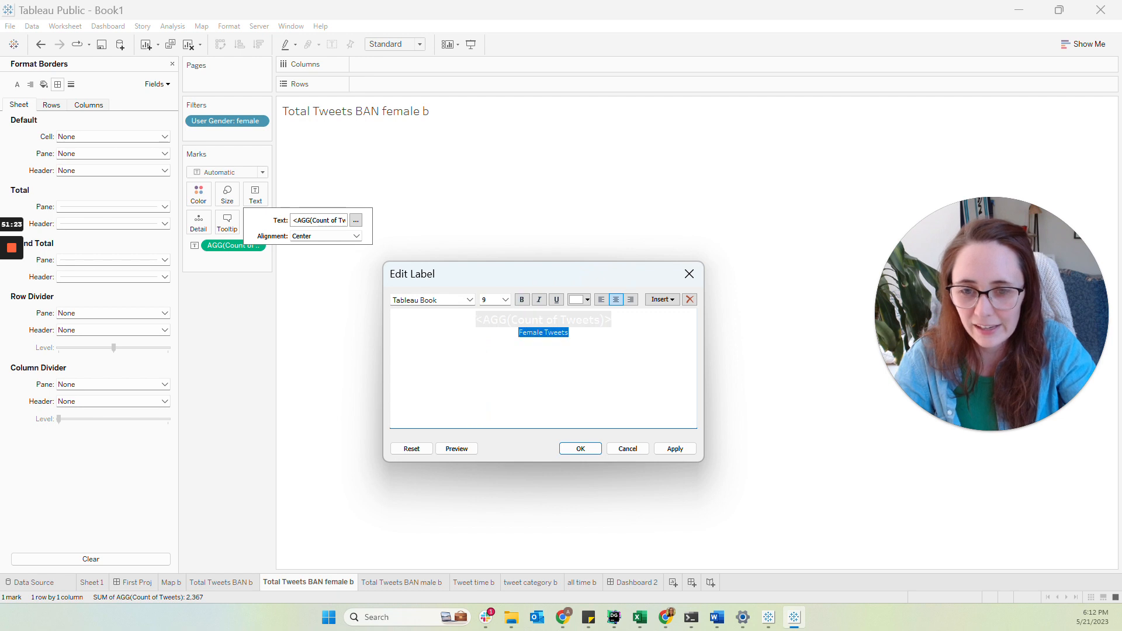
pyautogui.click(507, 299)
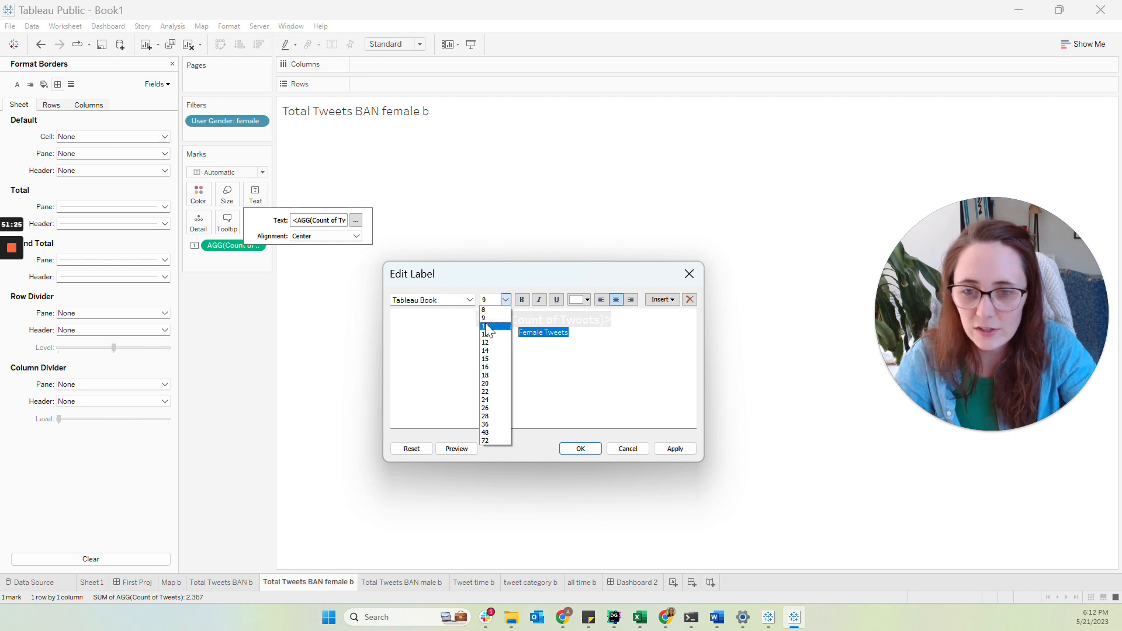
pyautogui.click(494, 328)
pyautogui.click(581, 449)
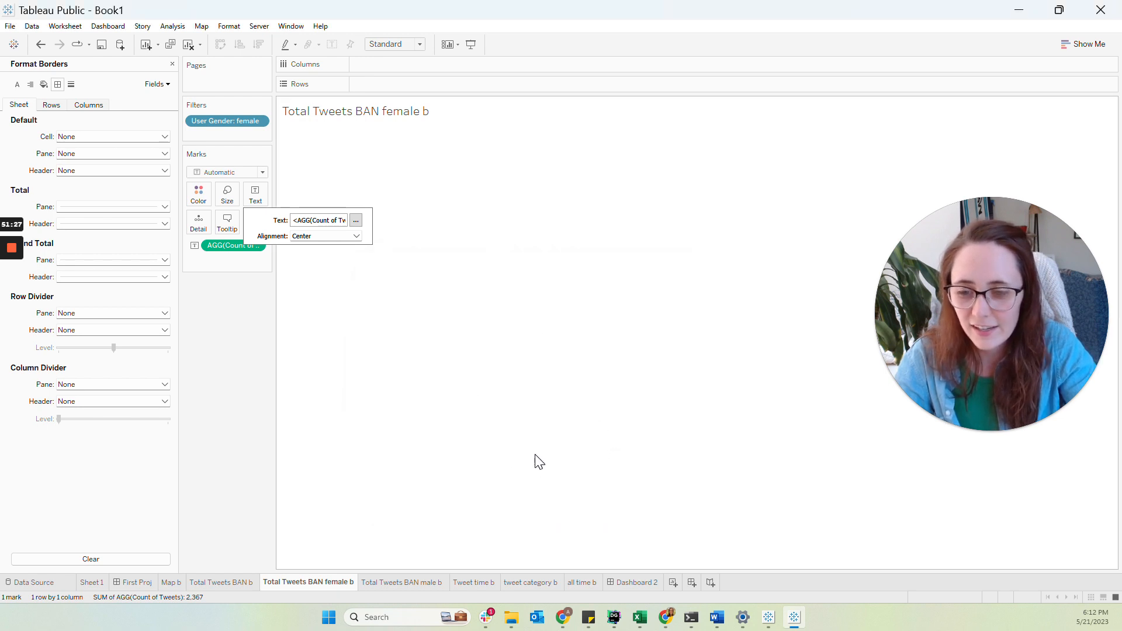
pyautogui.click(644, 583)
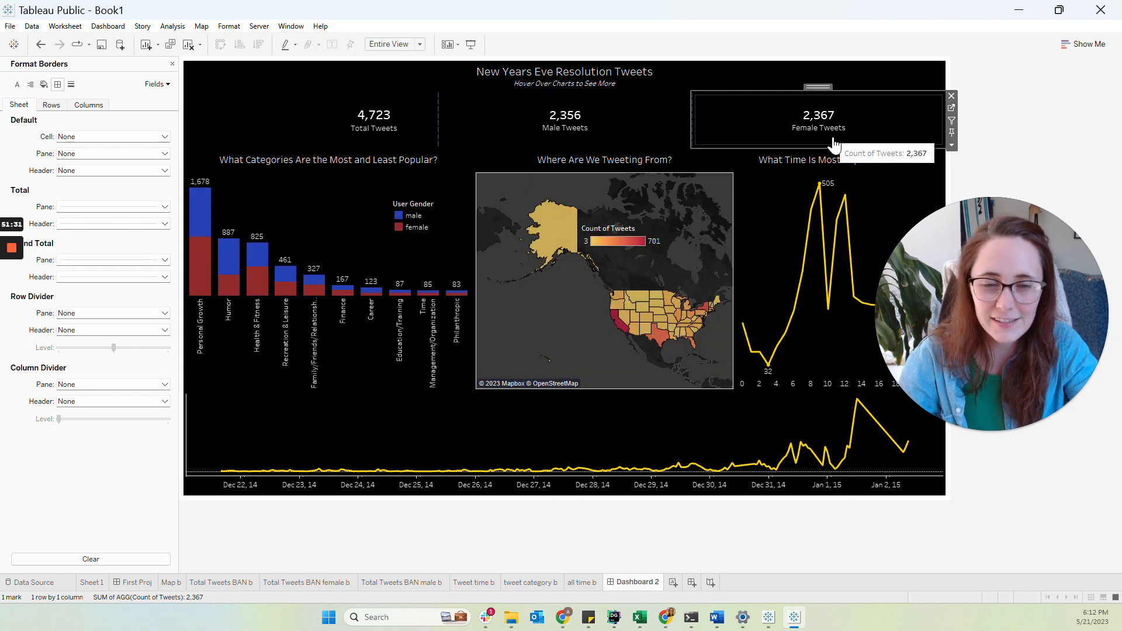
# - Shrink the Count of Tweets color legend and move it to the map's upper-right corner
pyautogui.moveTo(997, 301); pyautogui.dragTo(993, 116)
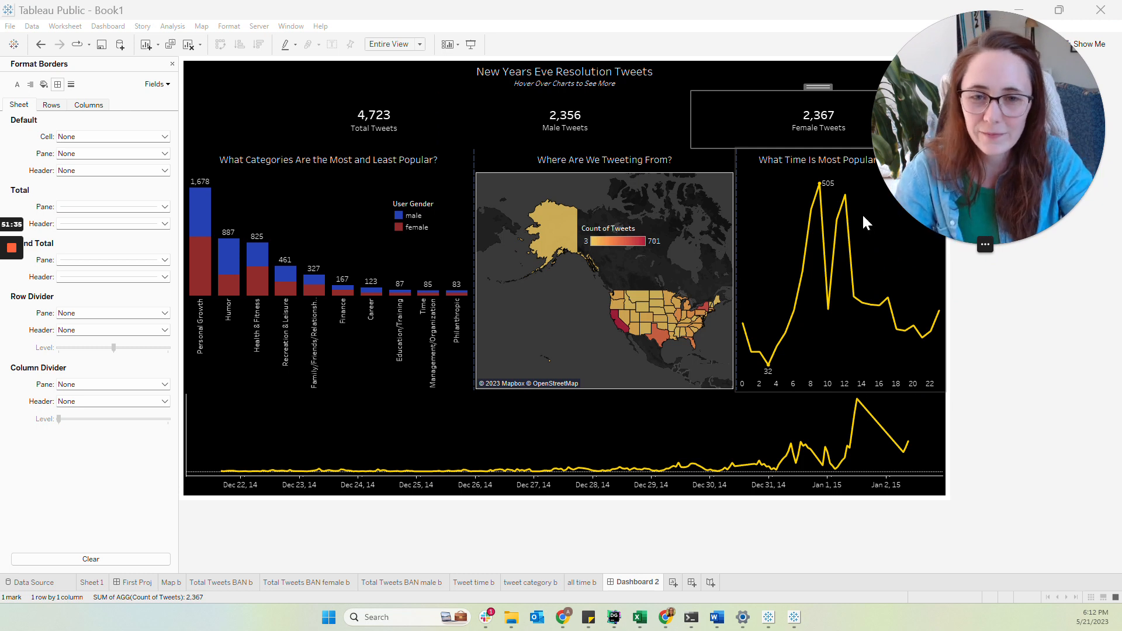
pyautogui.click(609, 231)
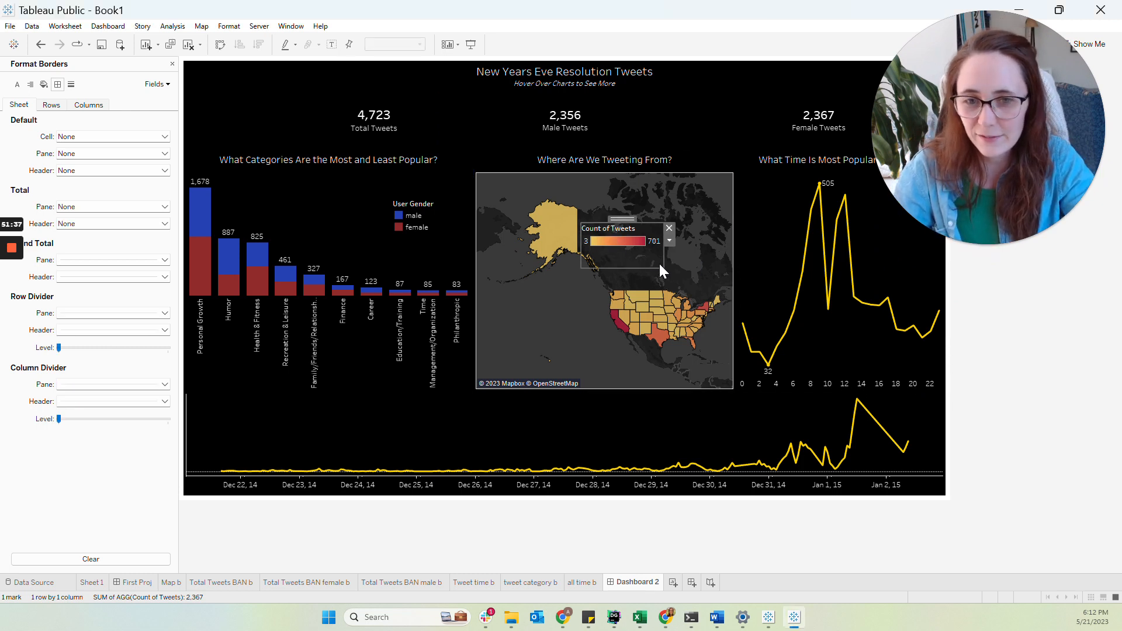
pyautogui.moveTo(662, 268); pyautogui.dragTo(659, 259)
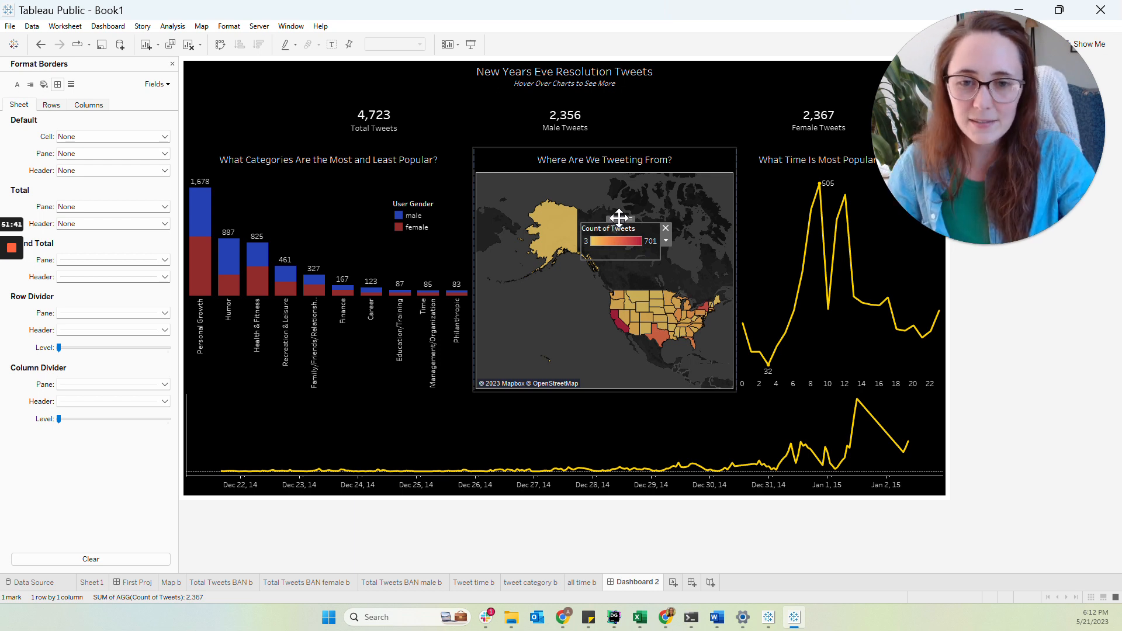
pyautogui.moveTo(619, 218); pyautogui.dragTo(682, 181)
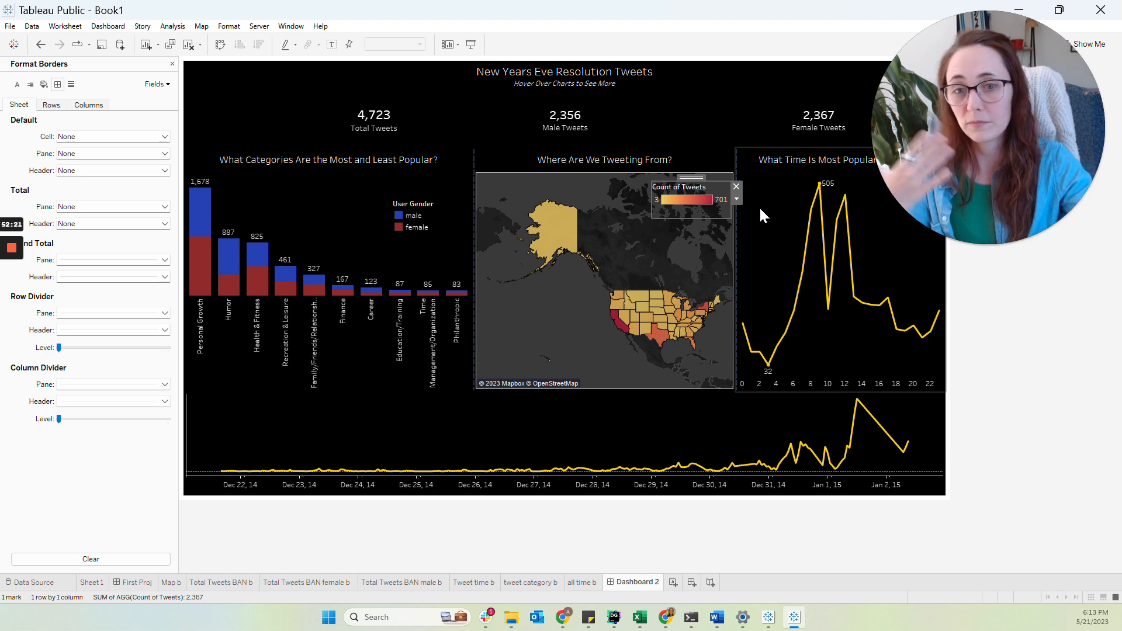
# - Preview the finished Dashboard 2 in presentation mode, then return to editing
pyautogui.click(471, 46)
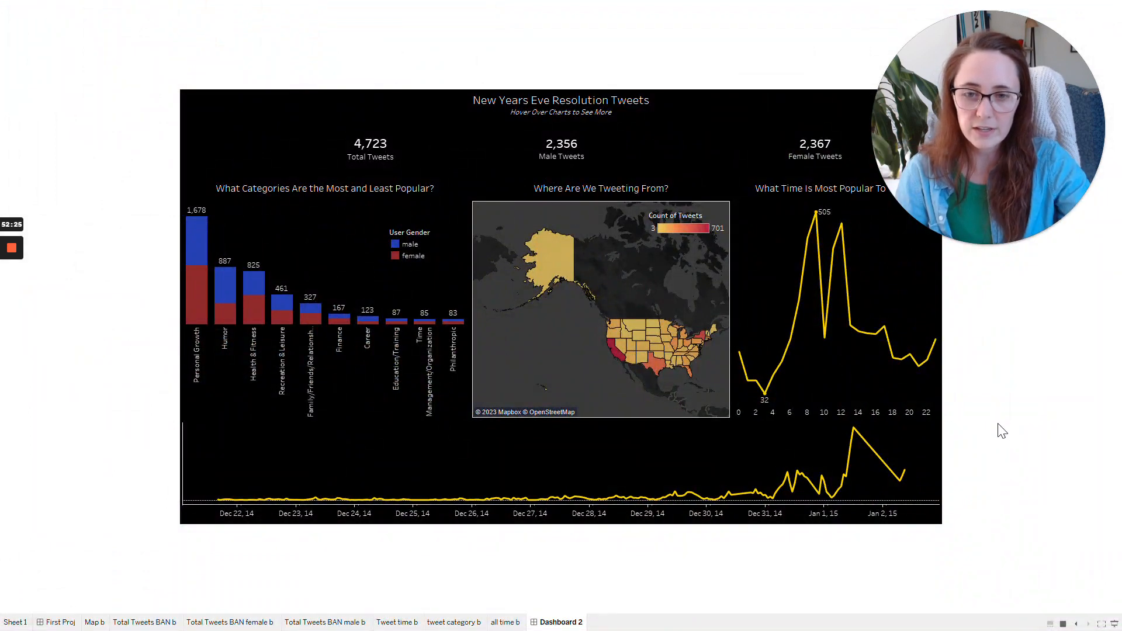
pyautogui.moveTo(1005, 237)
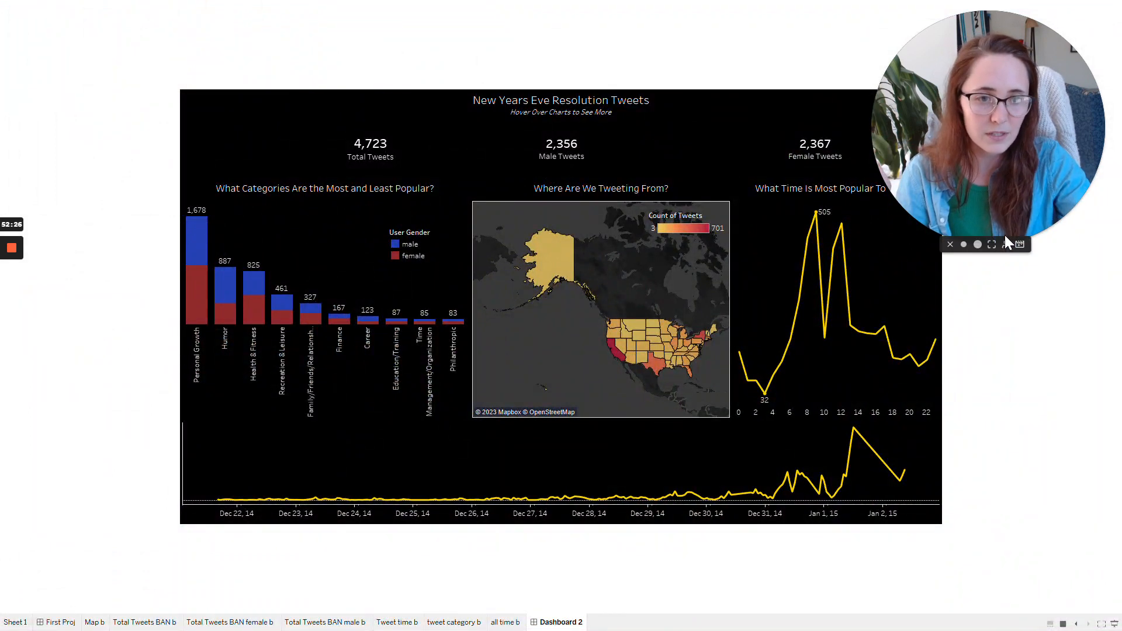
pyautogui.click(964, 245)
pyautogui.moveTo(938, 196); pyautogui.dragTo(1065, 48)
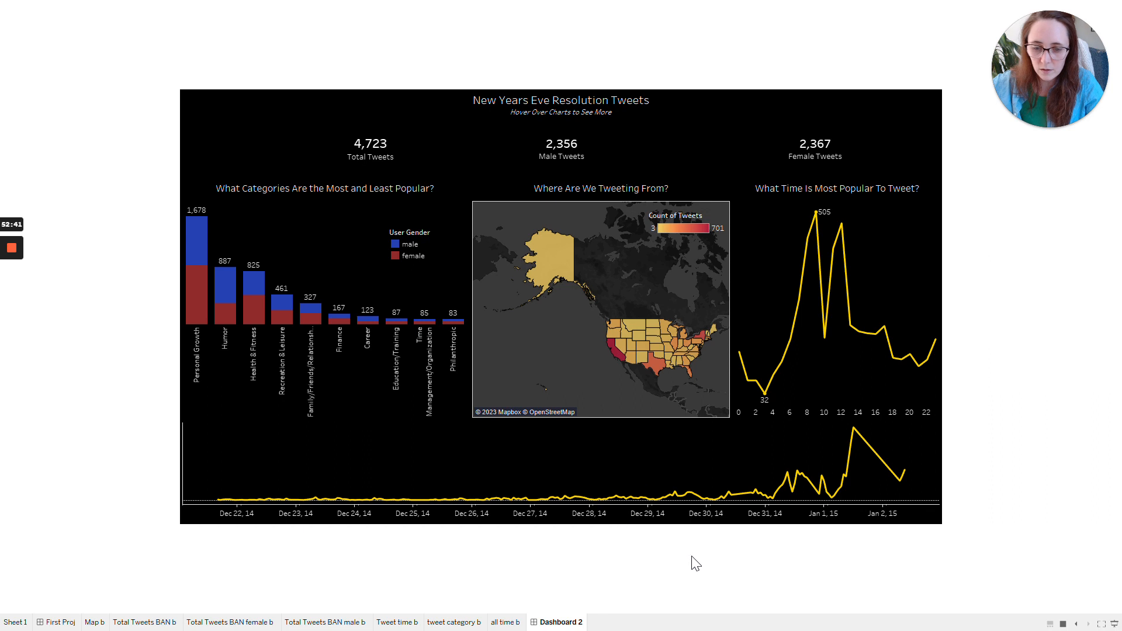
pyautogui.press('Escape')
# - Rename Dashboard 2 as "Beginner Dash" and hide all the worksheets it uses
pyautogui.doubleClick(636, 583)
pyautogui.write('Be')
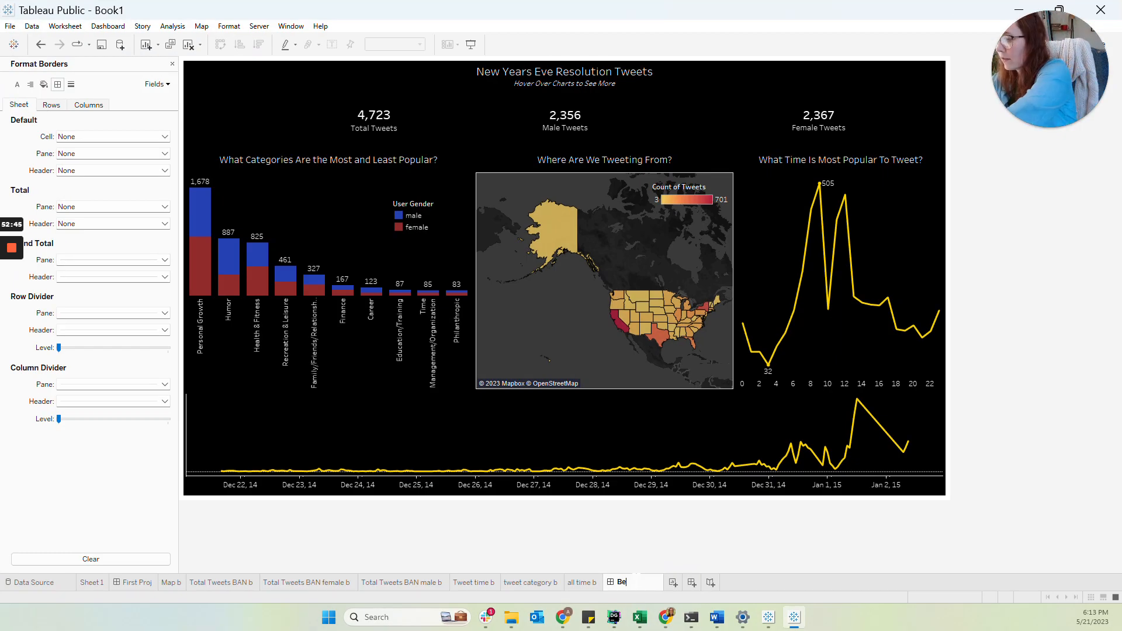
pyautogui.write('ginner Dash')
pyautogui.press('Return')
pyautogui.rightClick(637, 583)
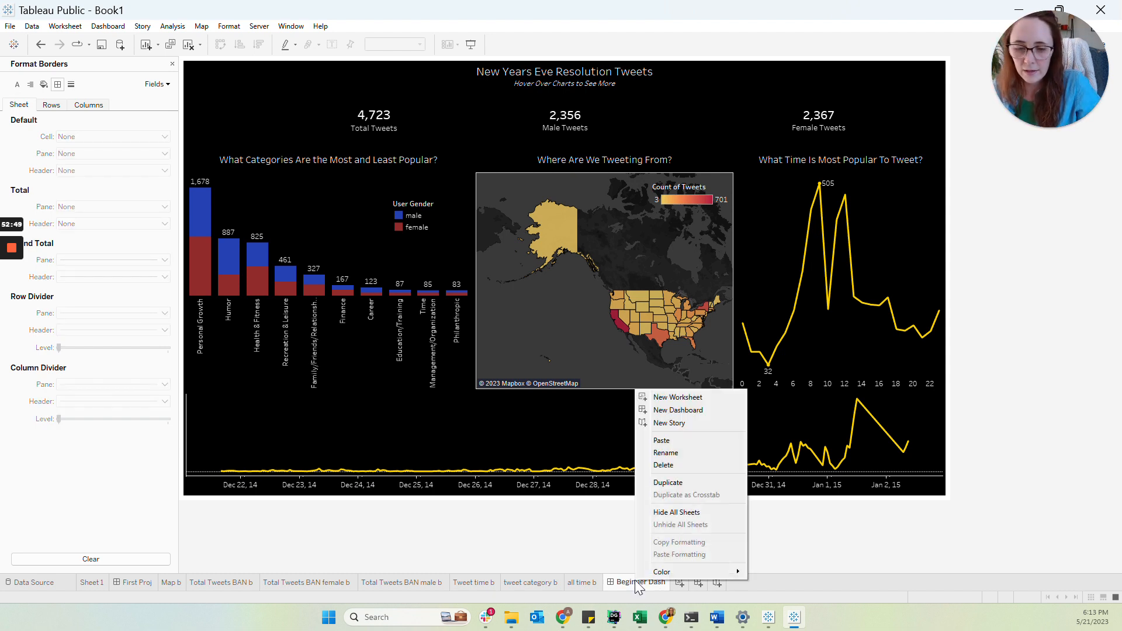
pyautogui.click(673, 513)
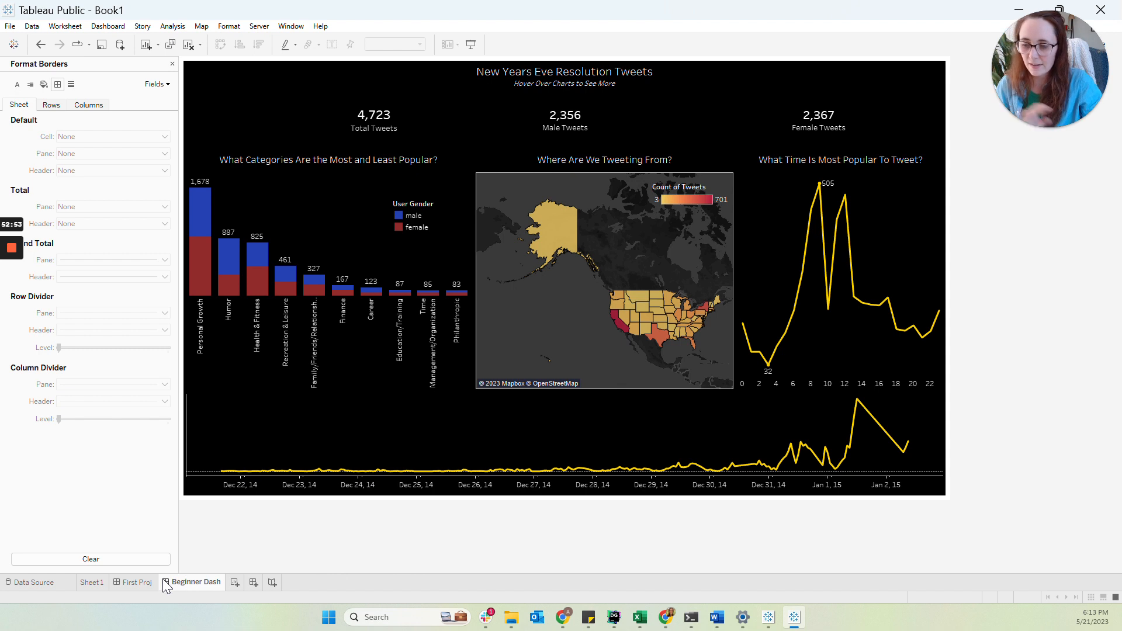
# - Compare the First Proj and Beginner Dash dashboards in presentation mode, looking at layout, colors, titles and labels
pyautogui.click(473, 45)
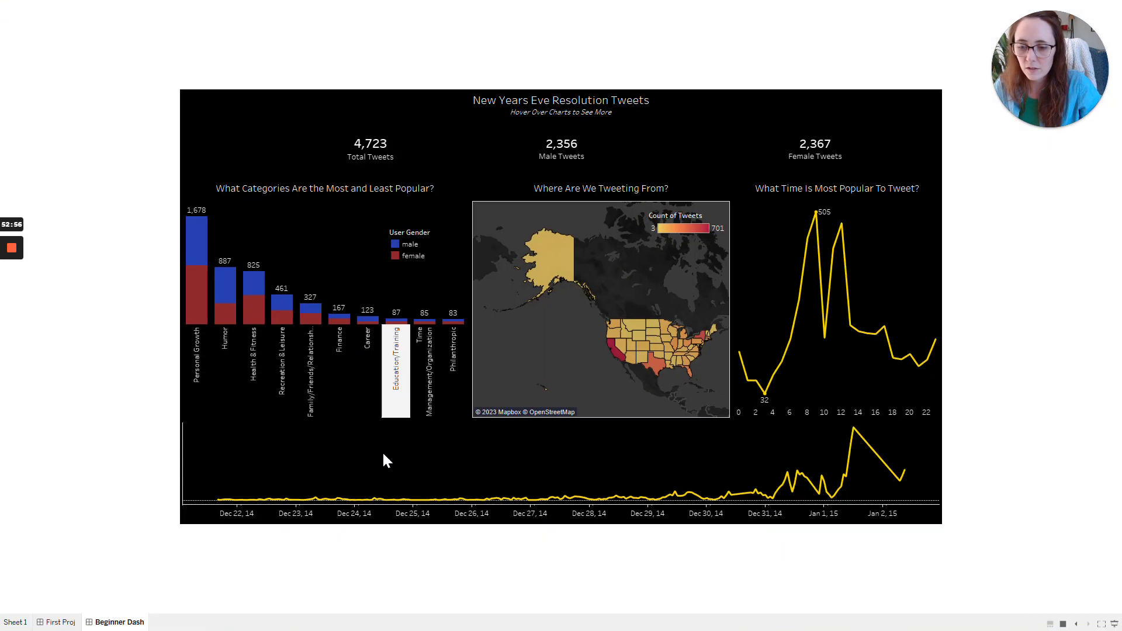
pyautogui.click(47, 627)
pyautogui.click(103, 627)
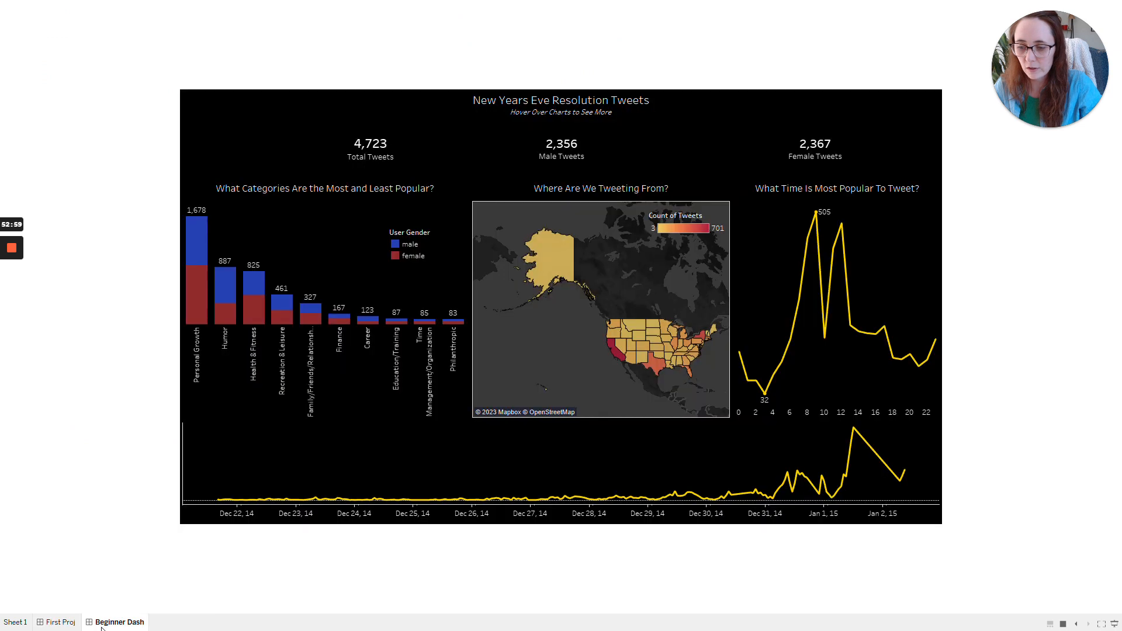
pyautogui.click(52, 627)
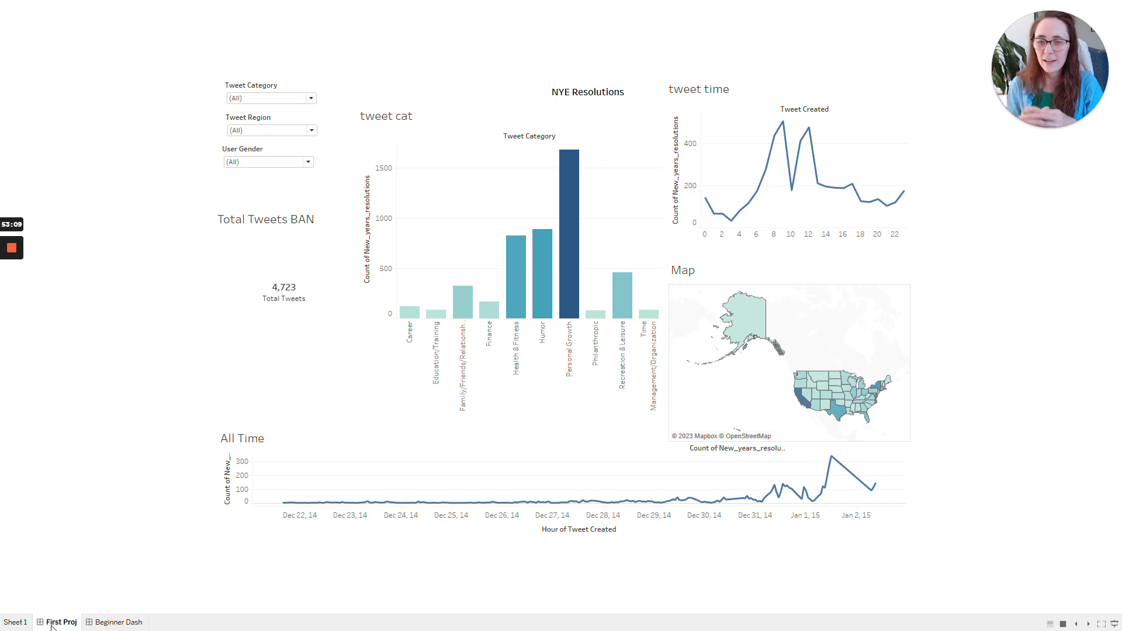
pyautogui.click(111, 624)
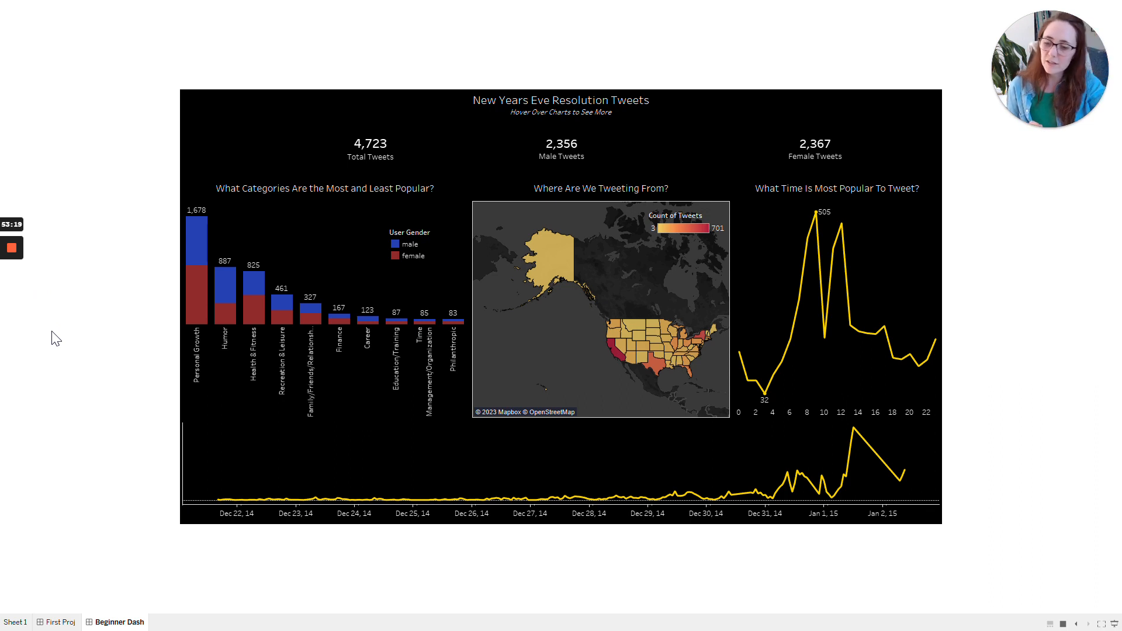
pyautogui.click(61, 623)
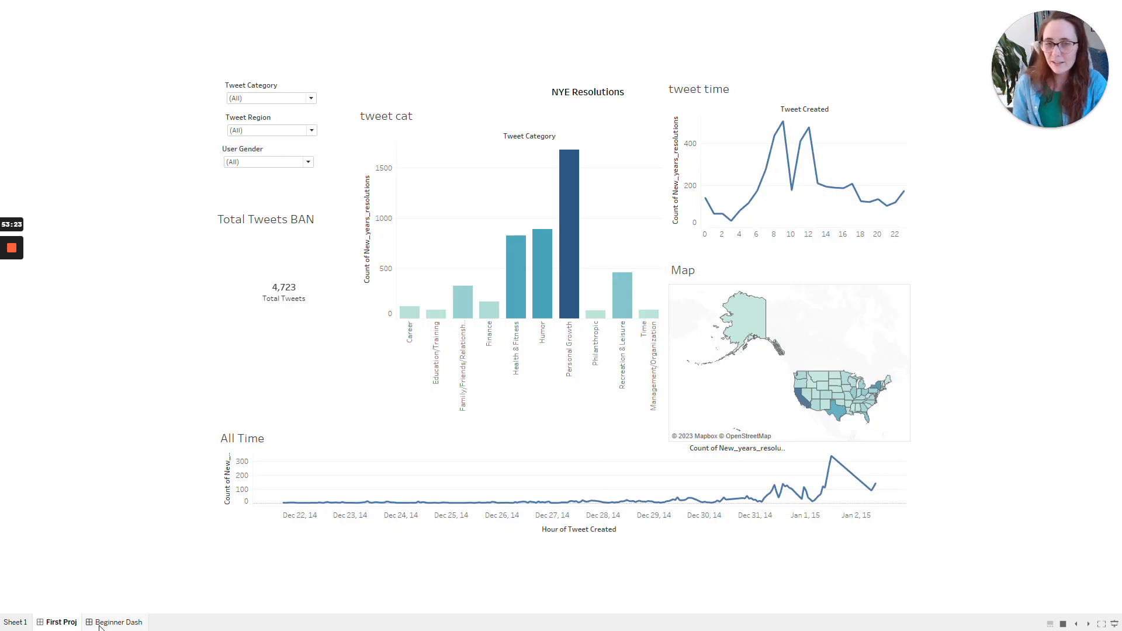
pyautogui.moveTo(99, 627)
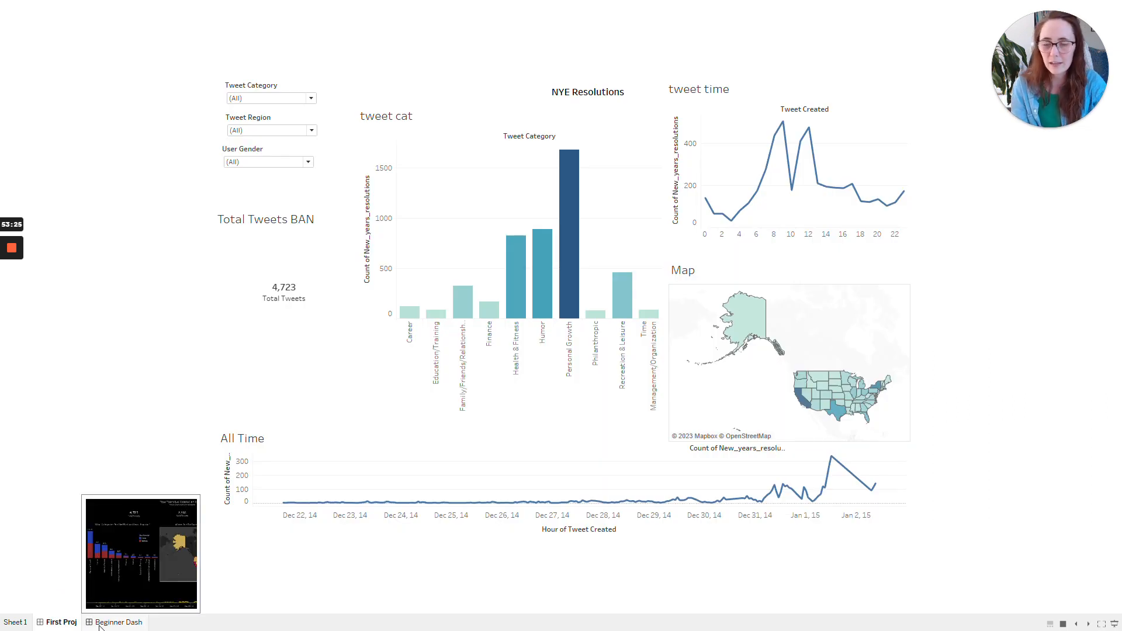
pyautogui.click(100, 624)
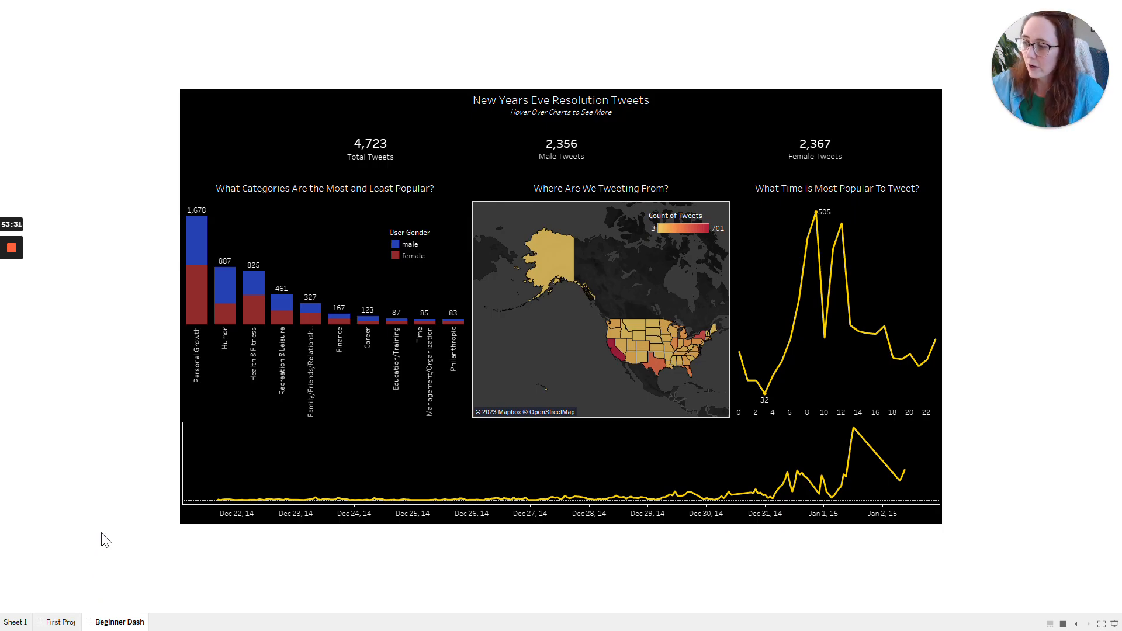
pyautogui.press('Escape')
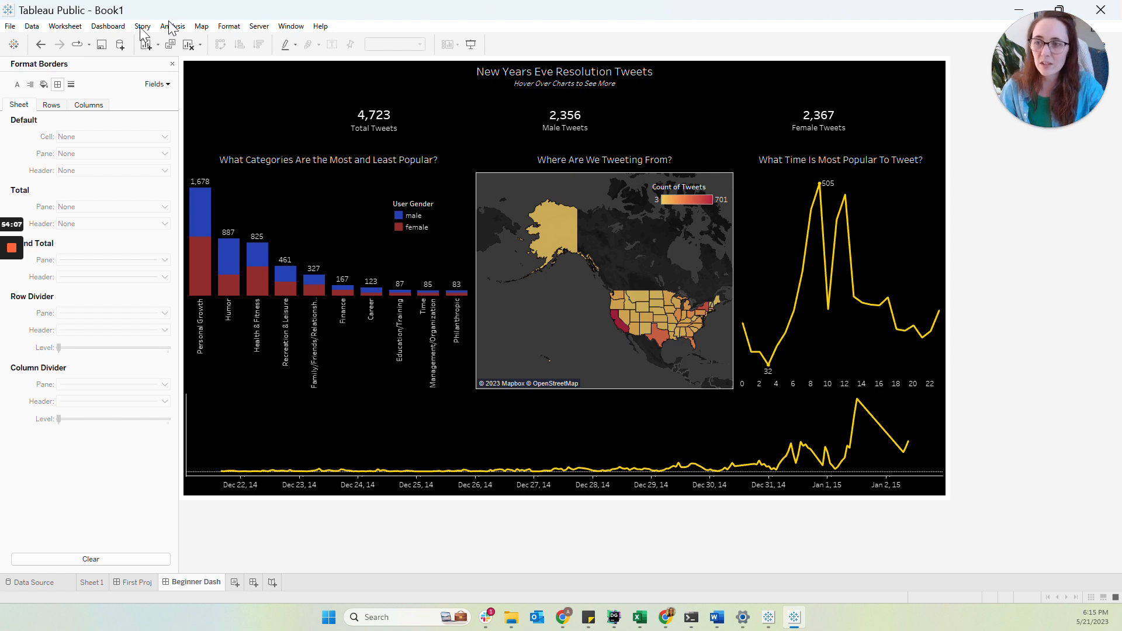
pyautogui.click(107, 26)
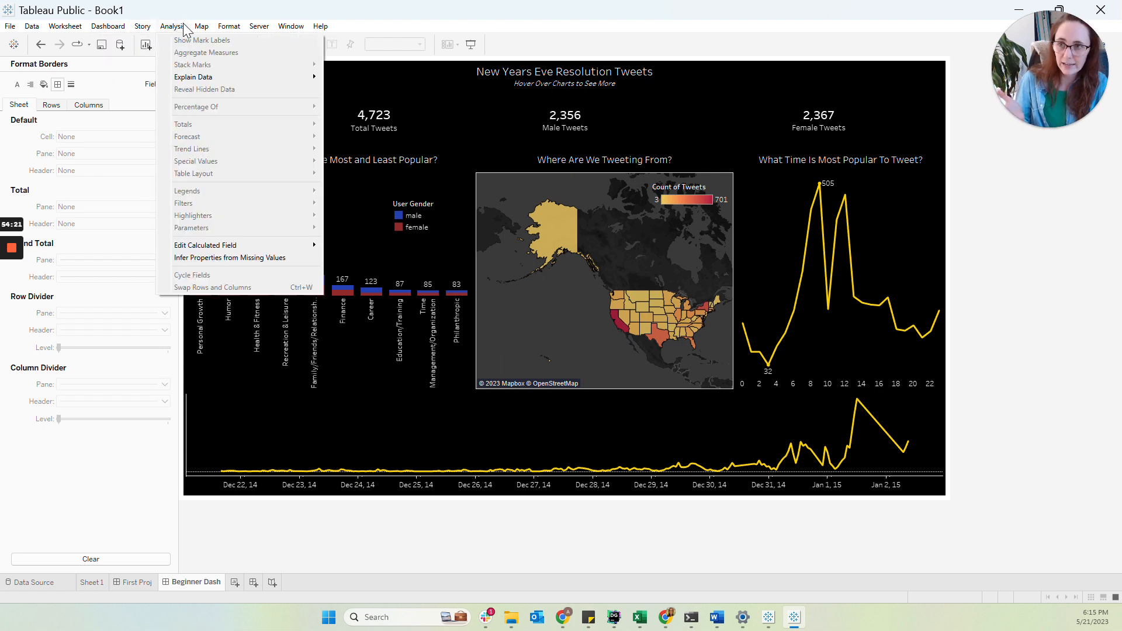
pyautogui.click(232, 27)
pyautogui.click(287, 27)
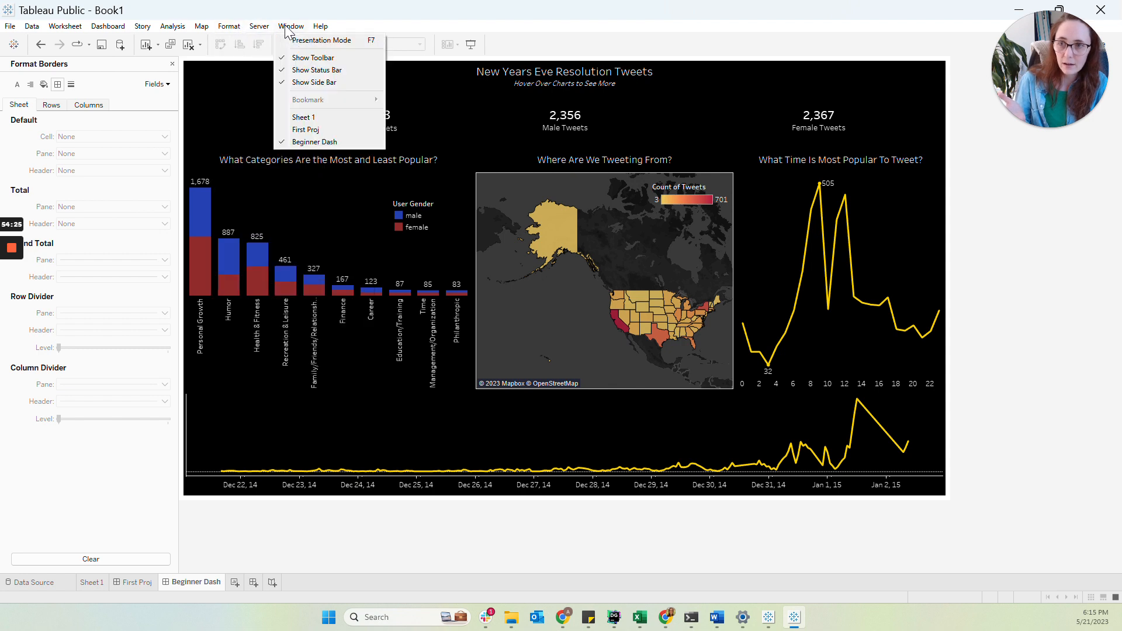
pyautogui.moveTo(319, 28)
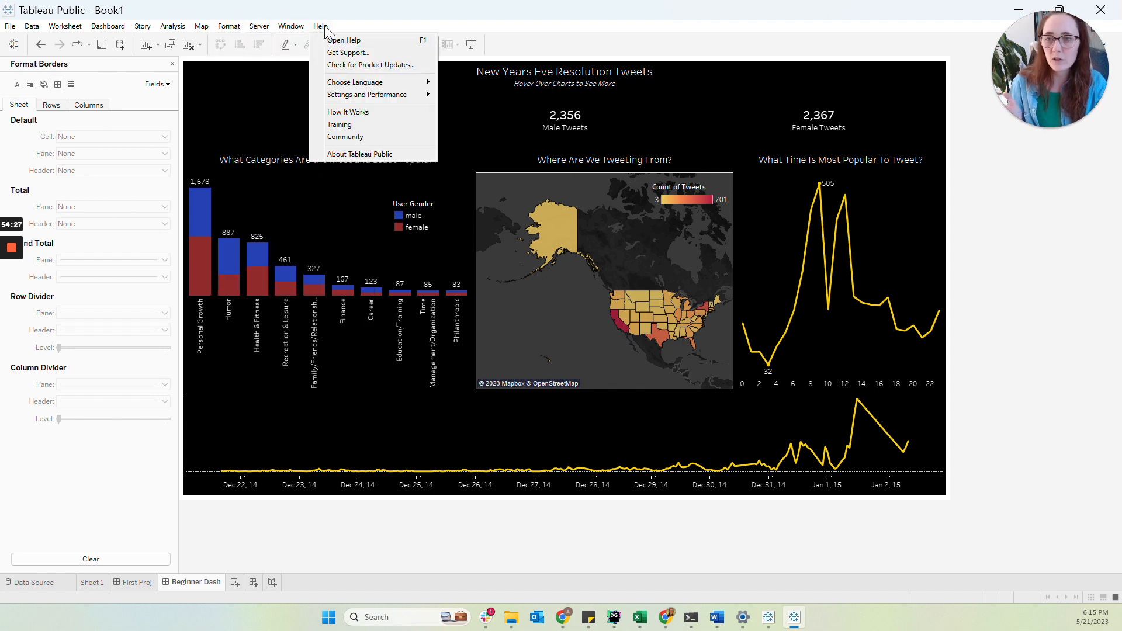
pyautogui.click(555, 34)
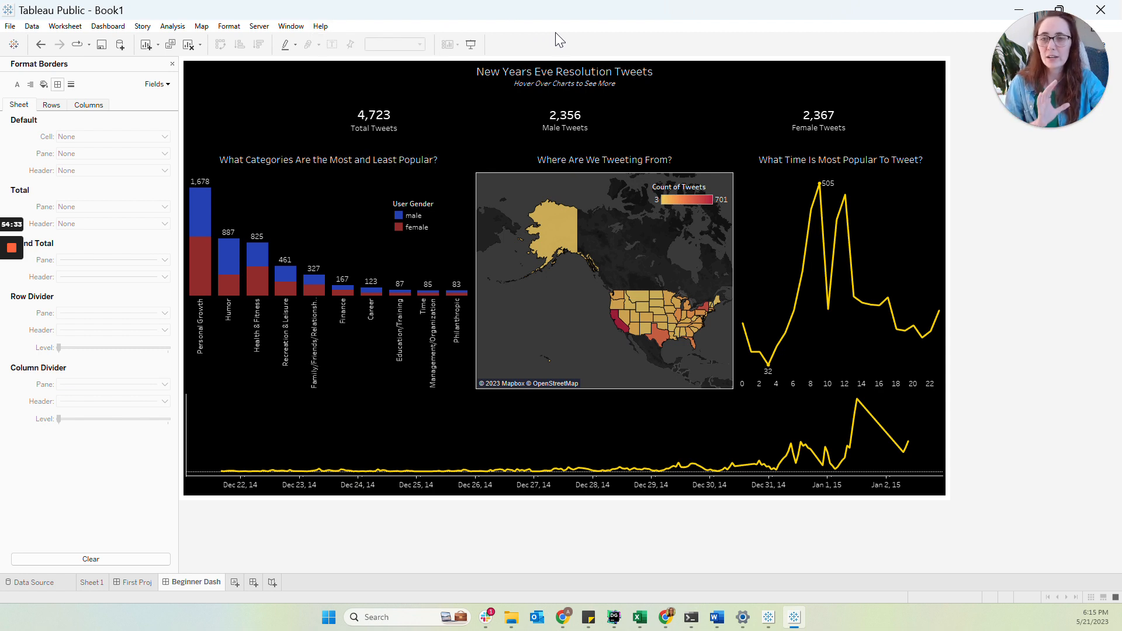
# - View Beginner Dash in presentation mode once more, return to editing and check the available server commands
pyautogui.click(473, 44)
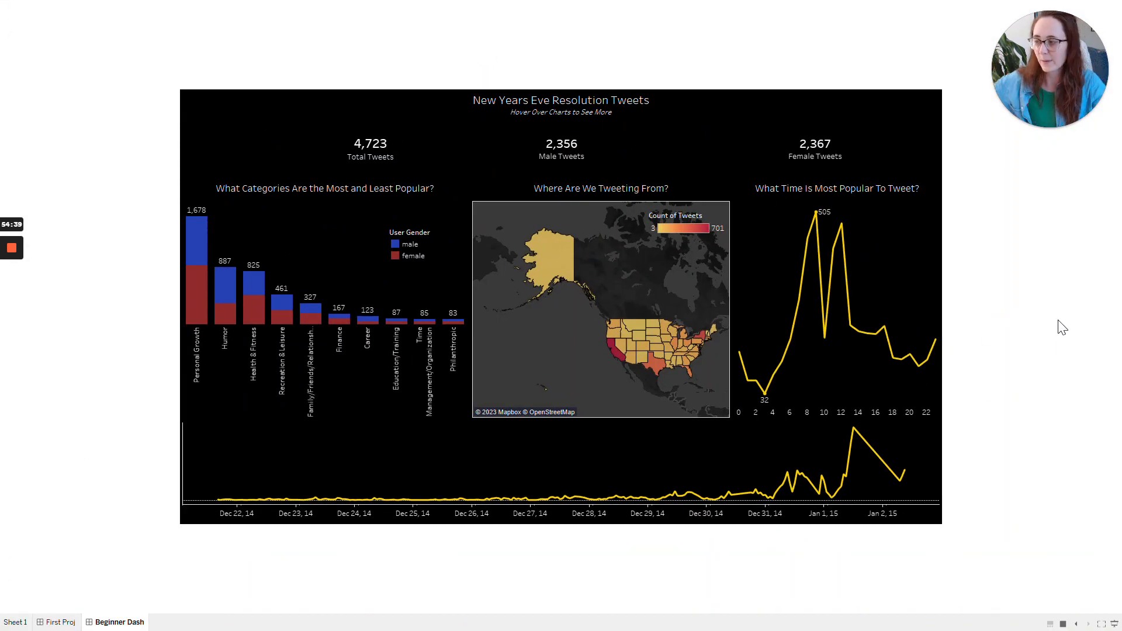
pyautogui.press('Escape')
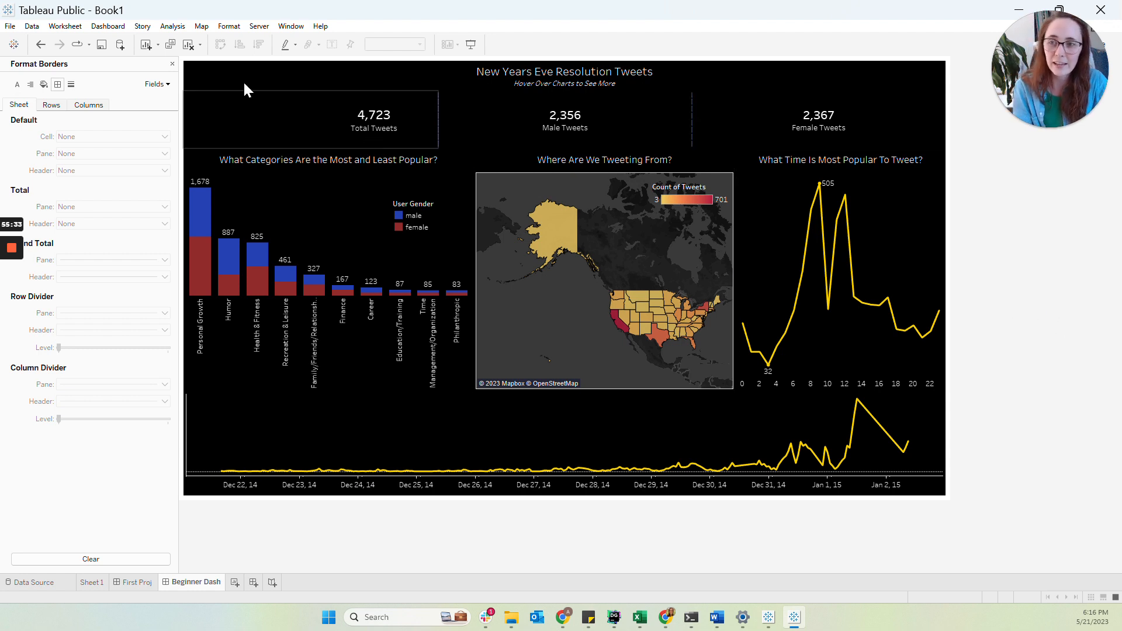
pyautogui.click(258, 29)
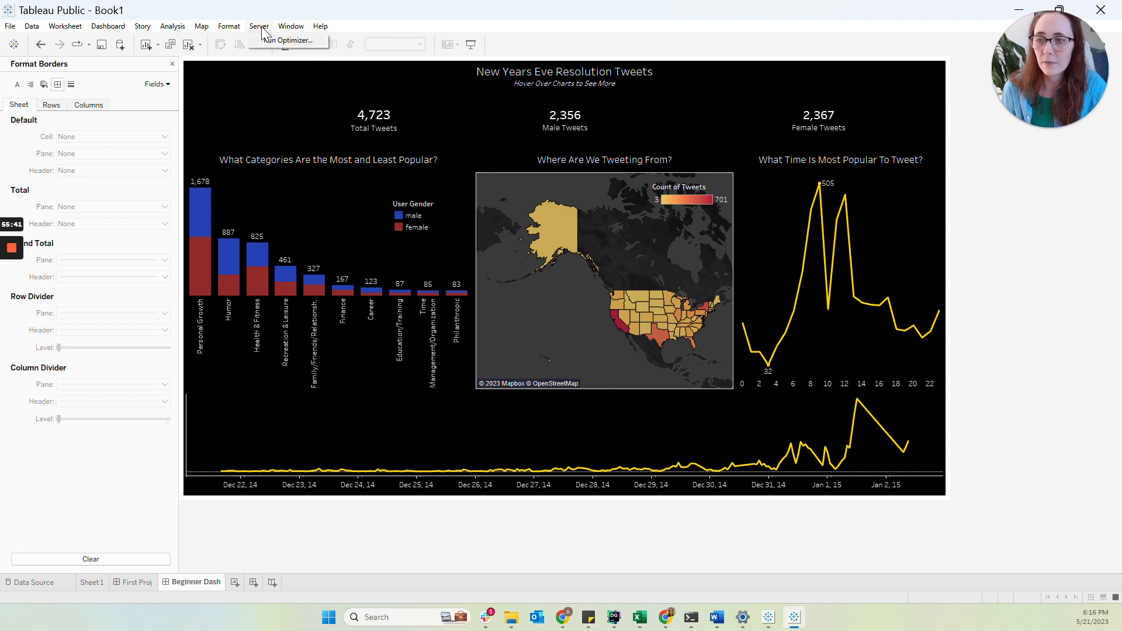
pyautogui.click(262, 27)
pyautogui.click(262, 28)
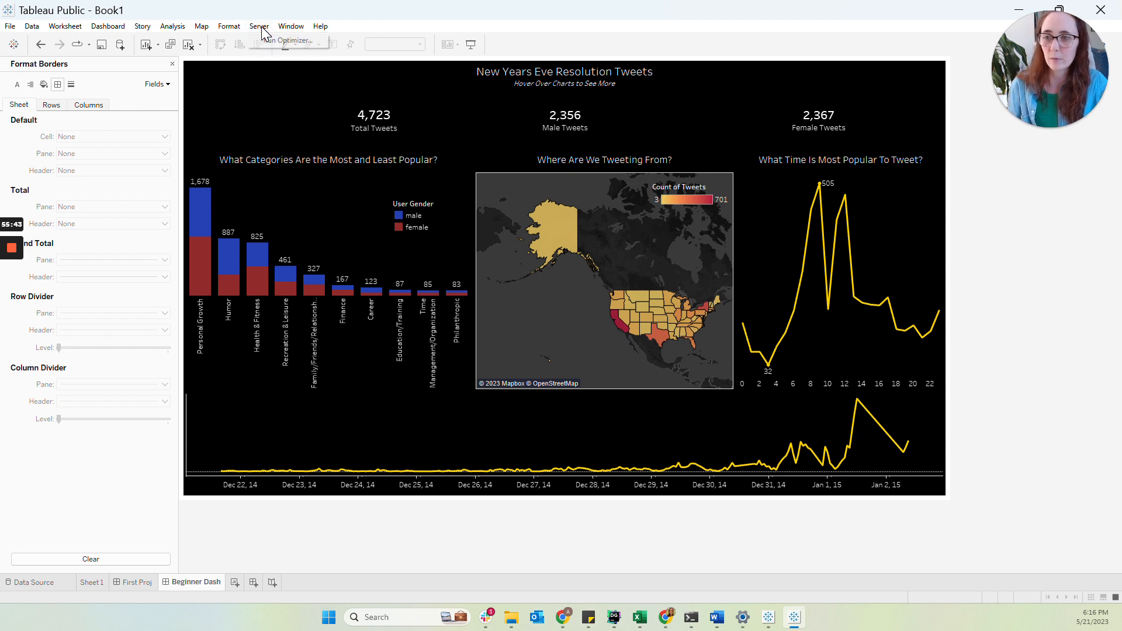
pyautogui.click(263, 28)
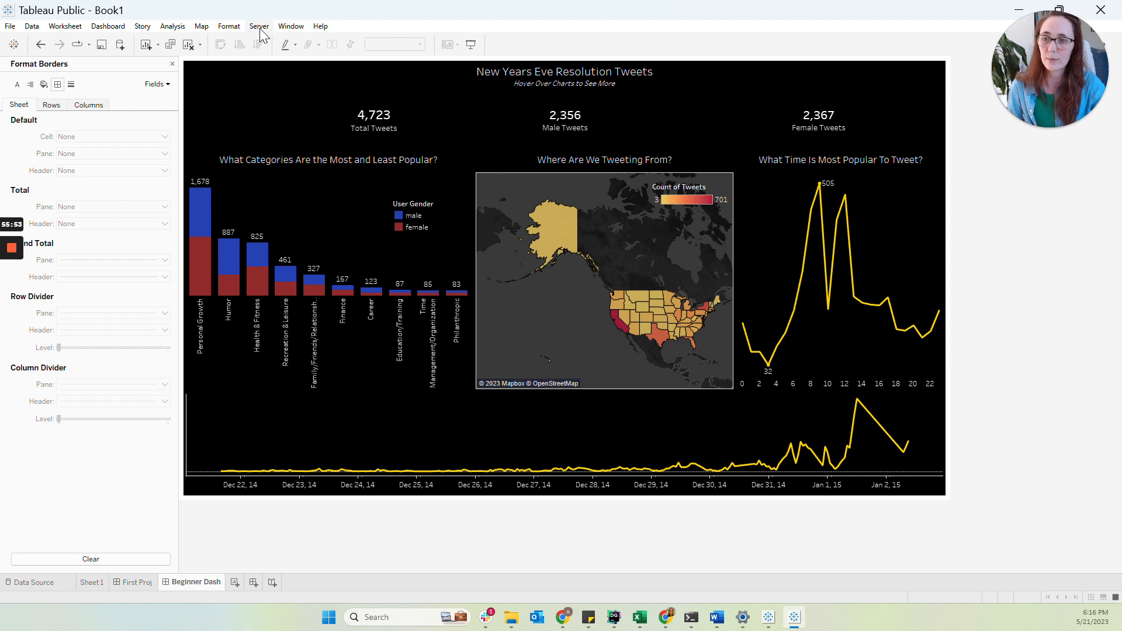
pyautogui.moveTo(539, 253)
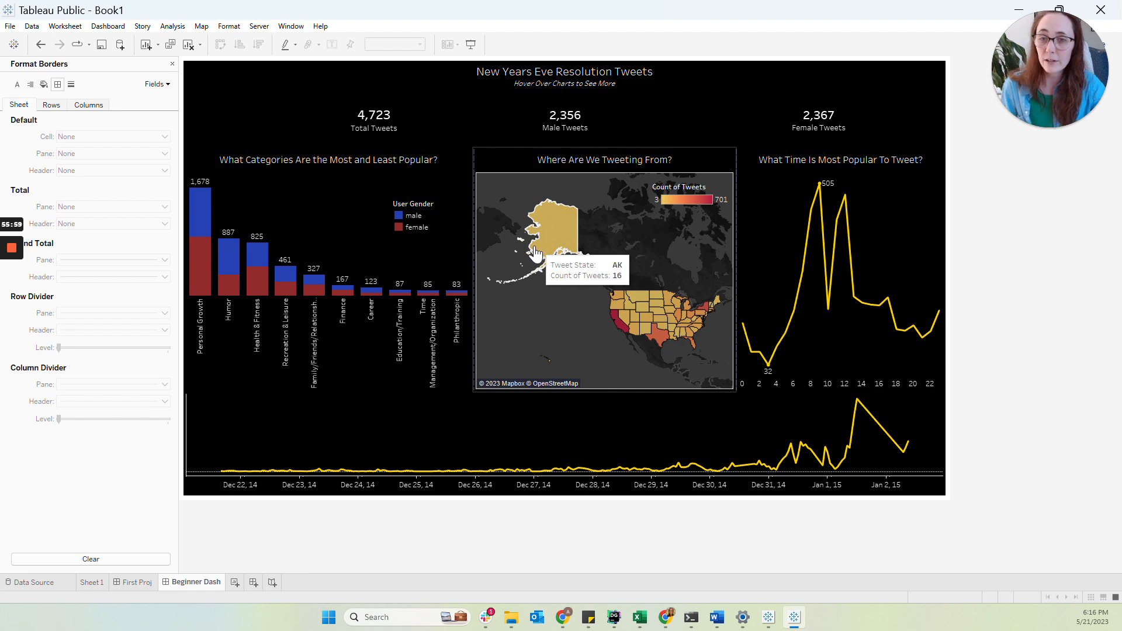
# - Check the sign-in form that saving the workbook to Tableau Public under a new name requires, closing it without signing in
pyautogui.click(10, 28)
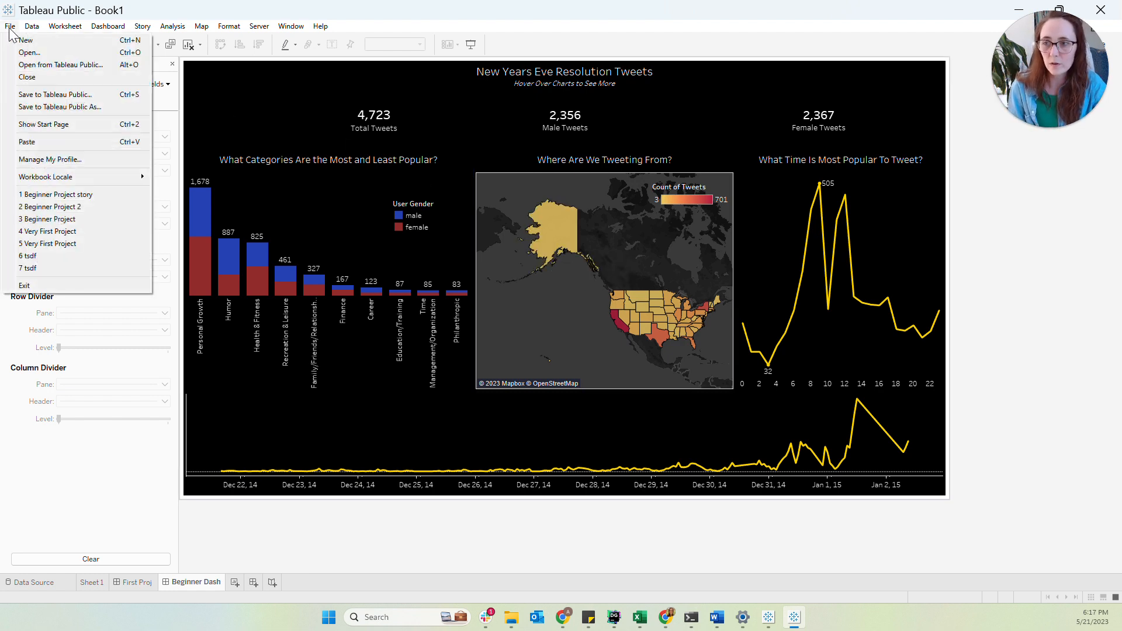
pyautogui.click(61, 107)
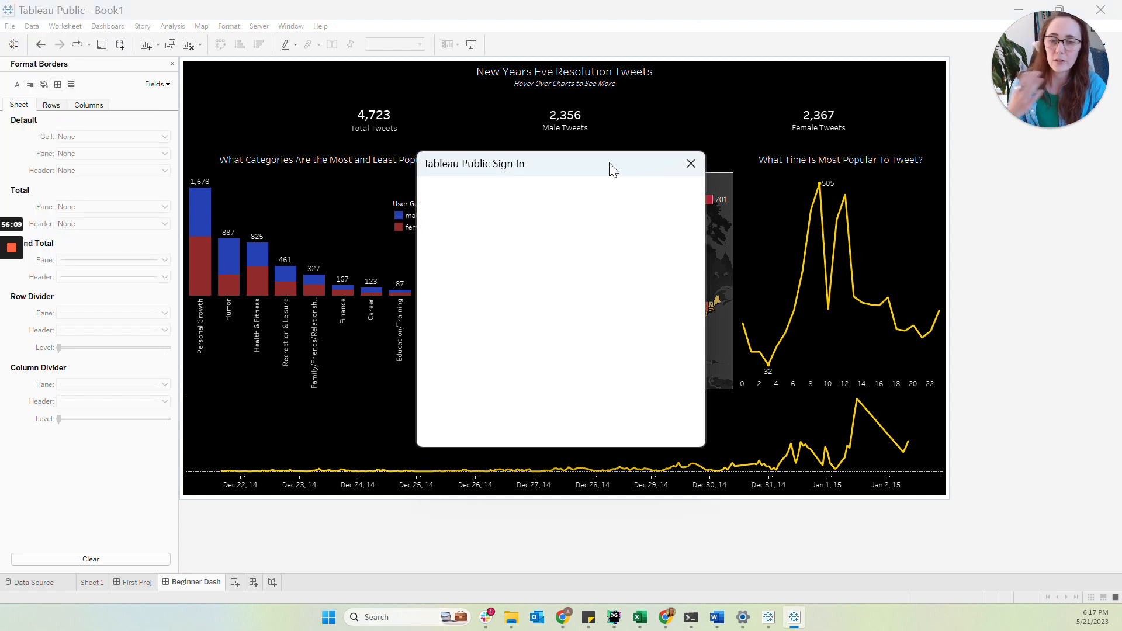
pyautogui.click(690, 163)
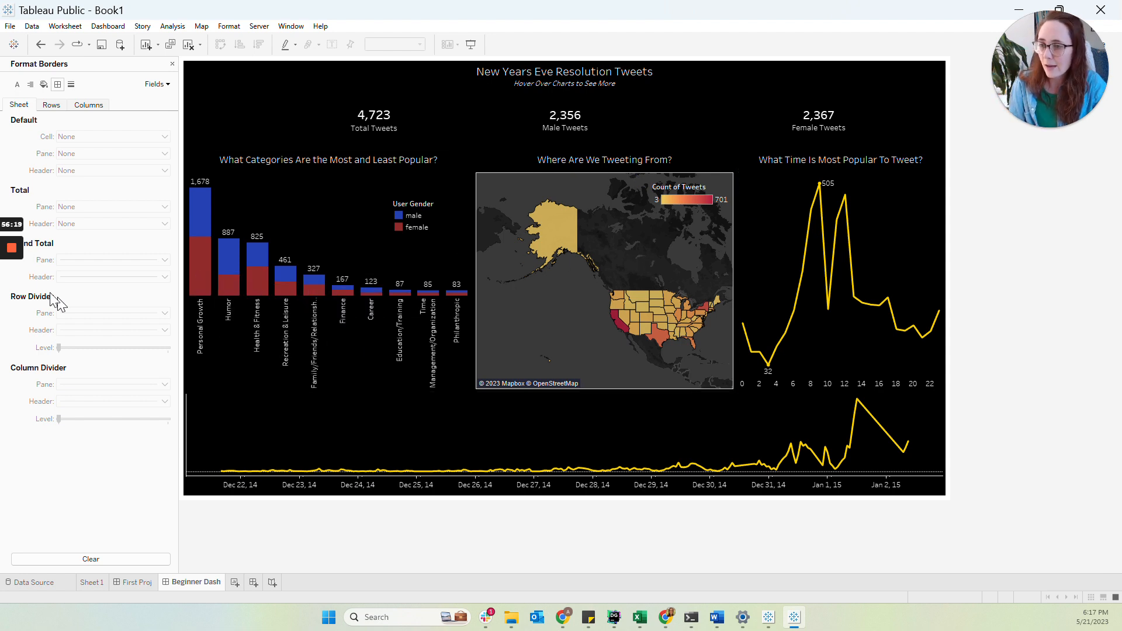
pyautogui.moveTo(16, 256)
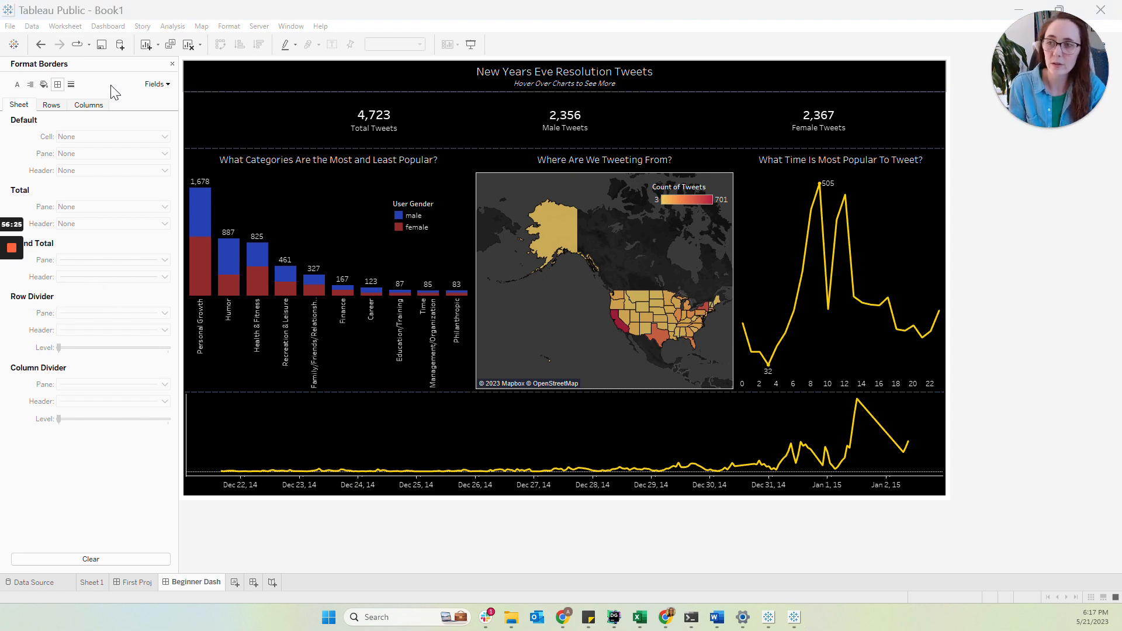
pyautogui.moveTo(547, 124)
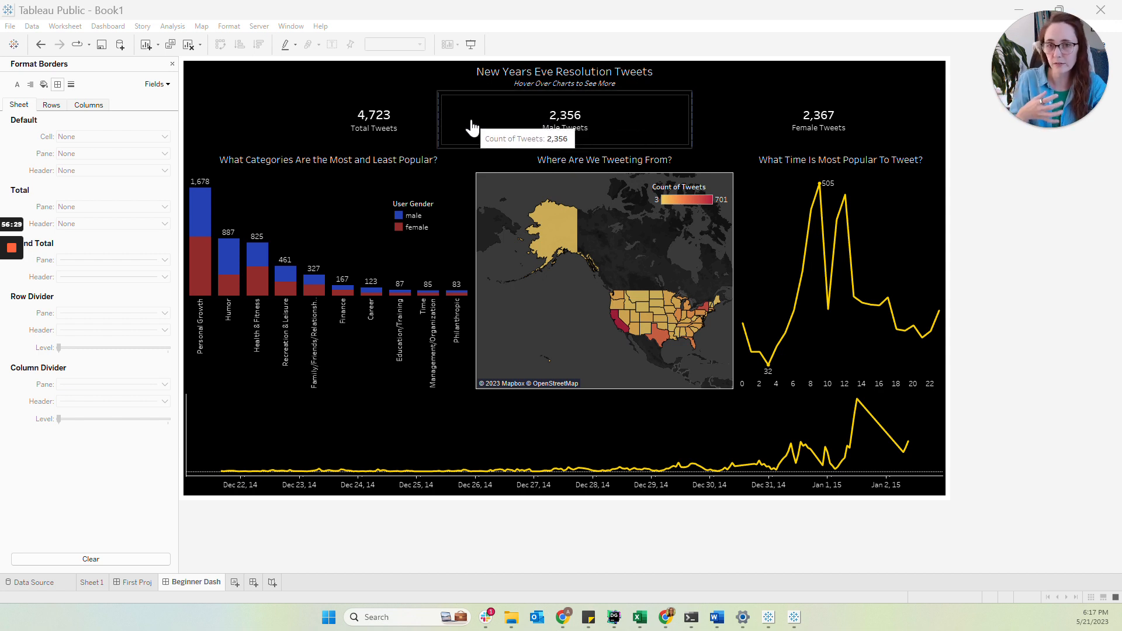
pyautogui.click(12, 27)
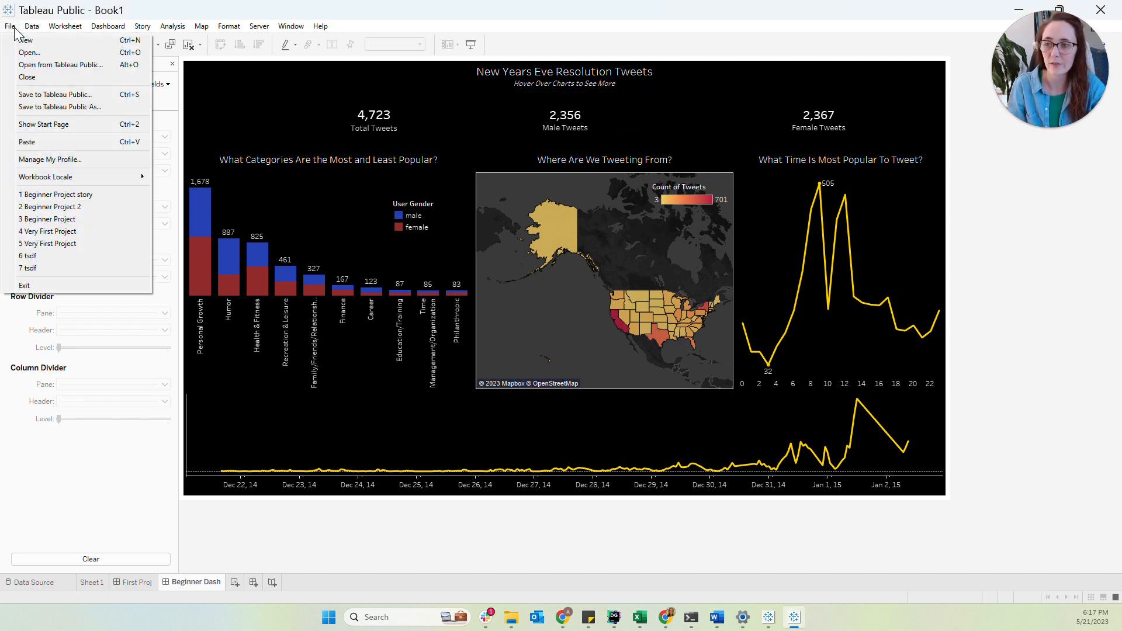
pyautogui.click(47, 106)
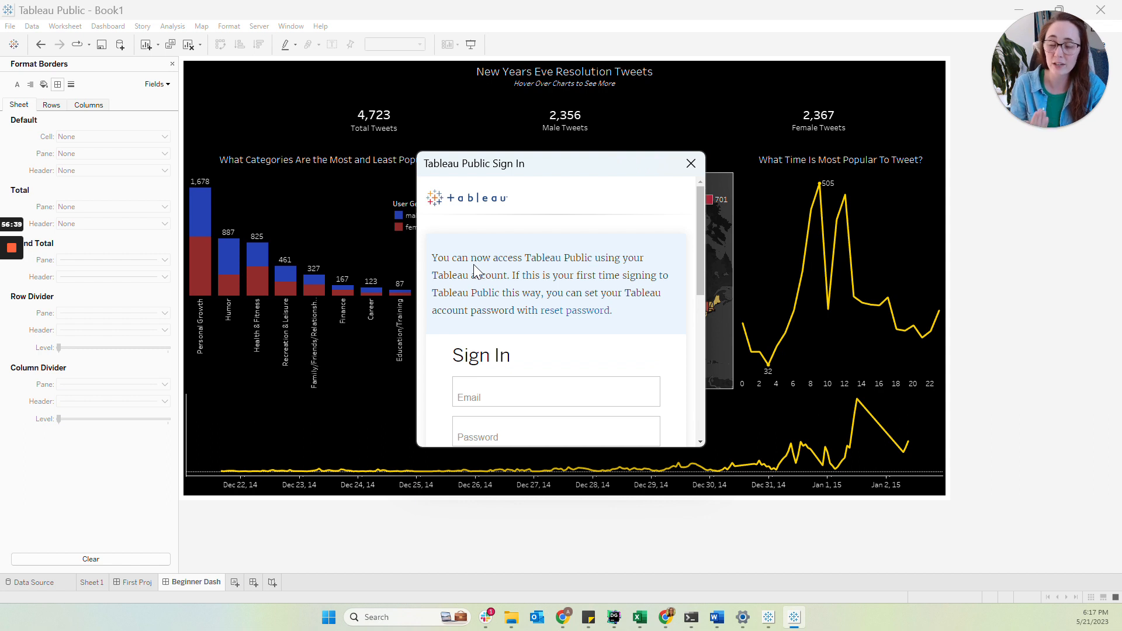
pyautogui.click(690, 165)
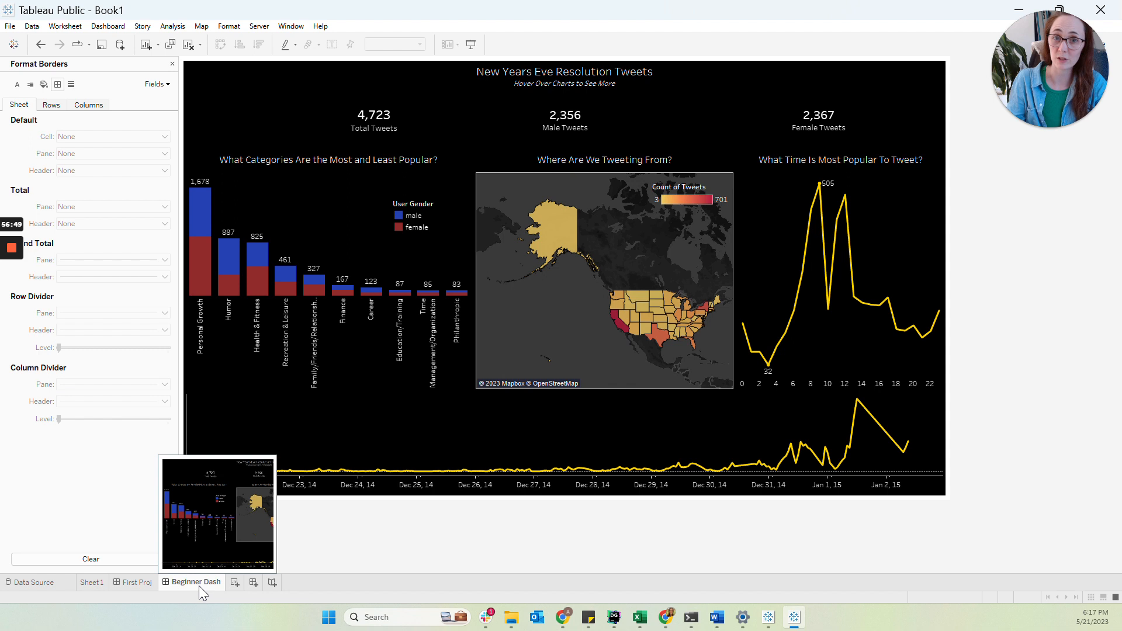
# - Create a new story with the First Proj dashboard as the first story point and Beginner Dash as the second
pyautogui.click(272, 582)
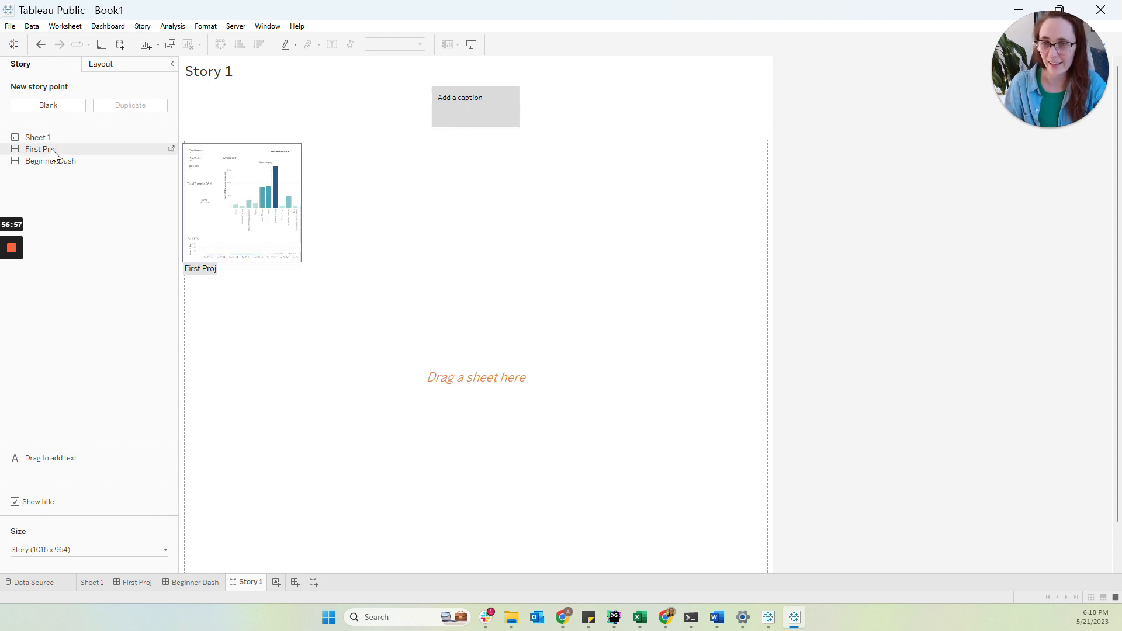
pyautogui.moveTo(51, 148); pyautogui.dragTo(368, 249)
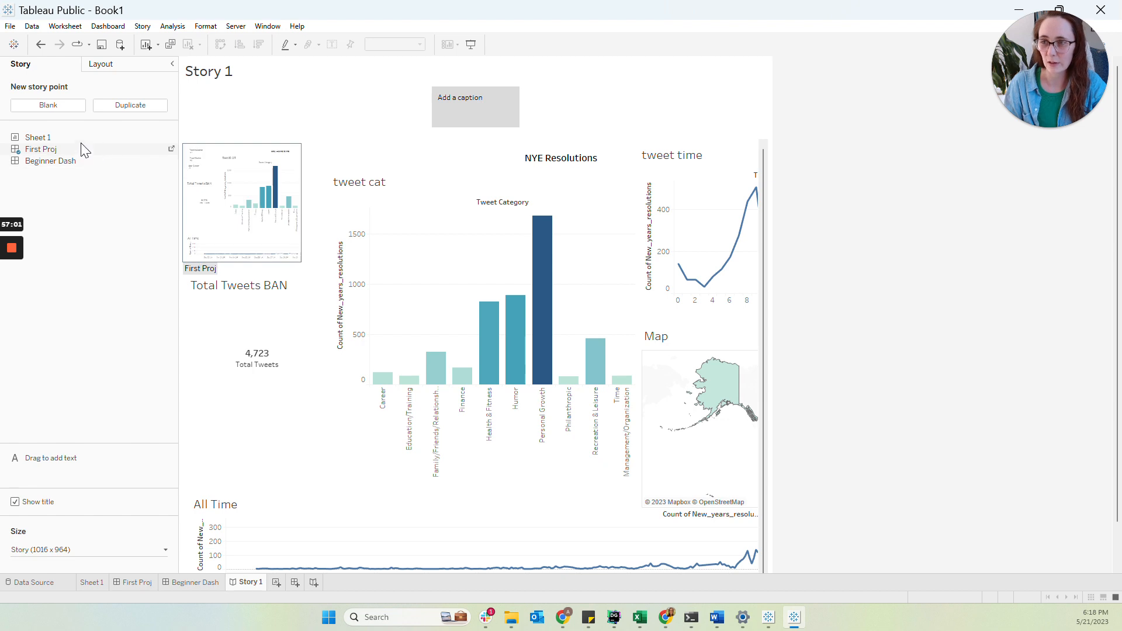
pyautogui.click(51, 109)
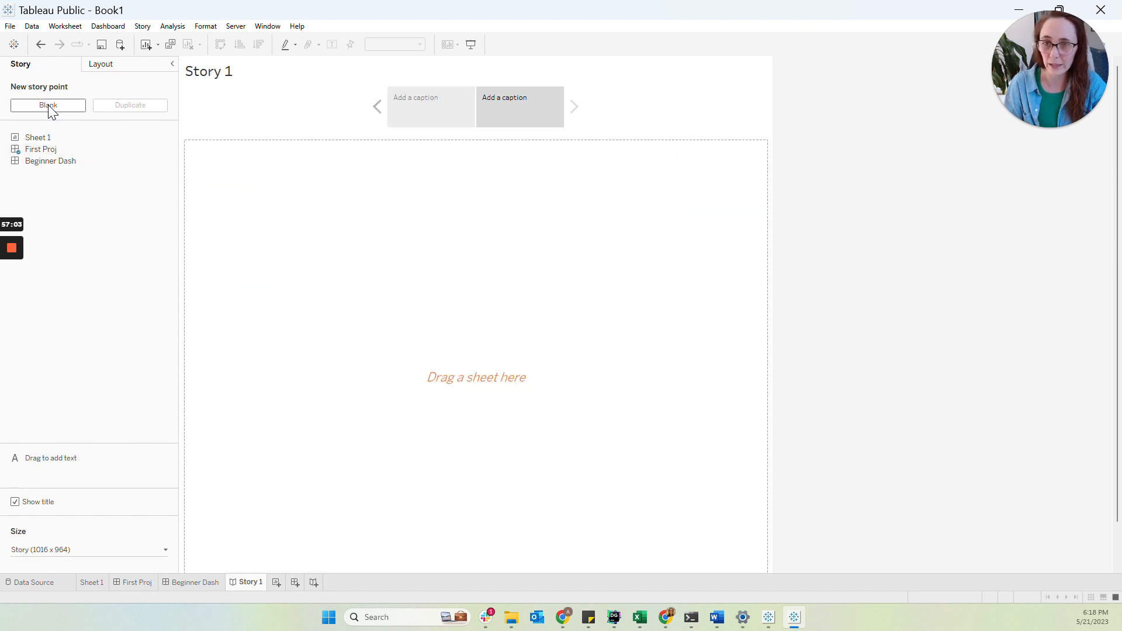
pyautogui.moveTo(51, 162)
pyautogui.mouseDown()
pyautogui.moveTo(468, 117)
pyautogui.moveTo(491, 183)
pyautogui.mouseUp()
# - Go through both story points and compare the story with the separate First Proj and Beginner Dash dashboards, ending on Beginner Dash
pyautogui.click(440, 116)
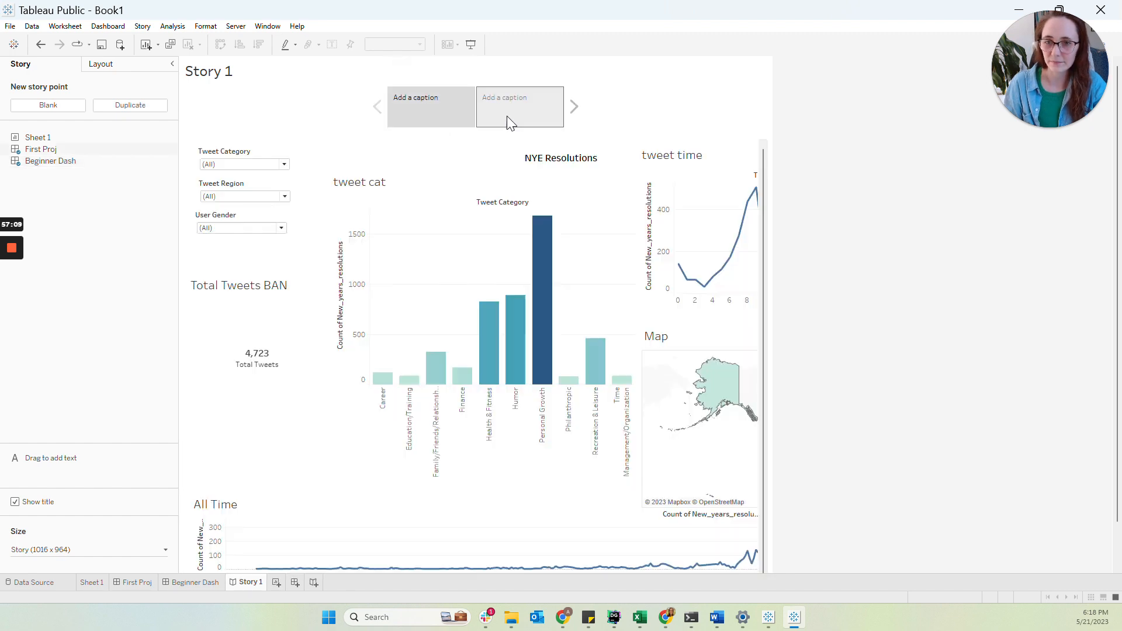
pyautogui.click(512, 117)
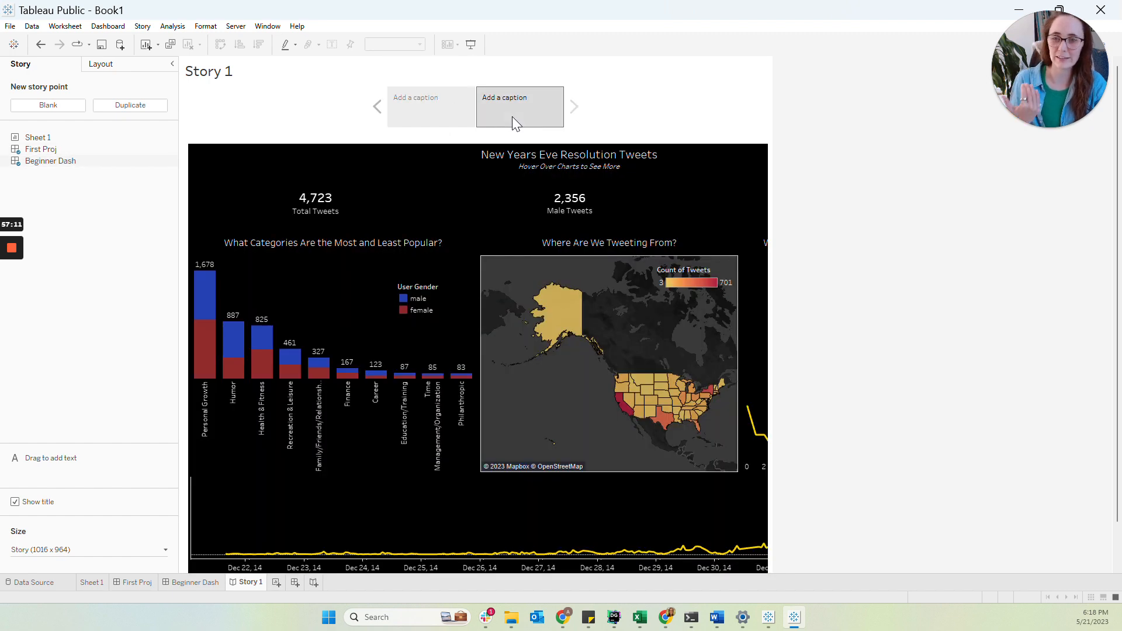
pyautogui.moveTo(504, 117)
pyautogui.moveTo(421, 115)
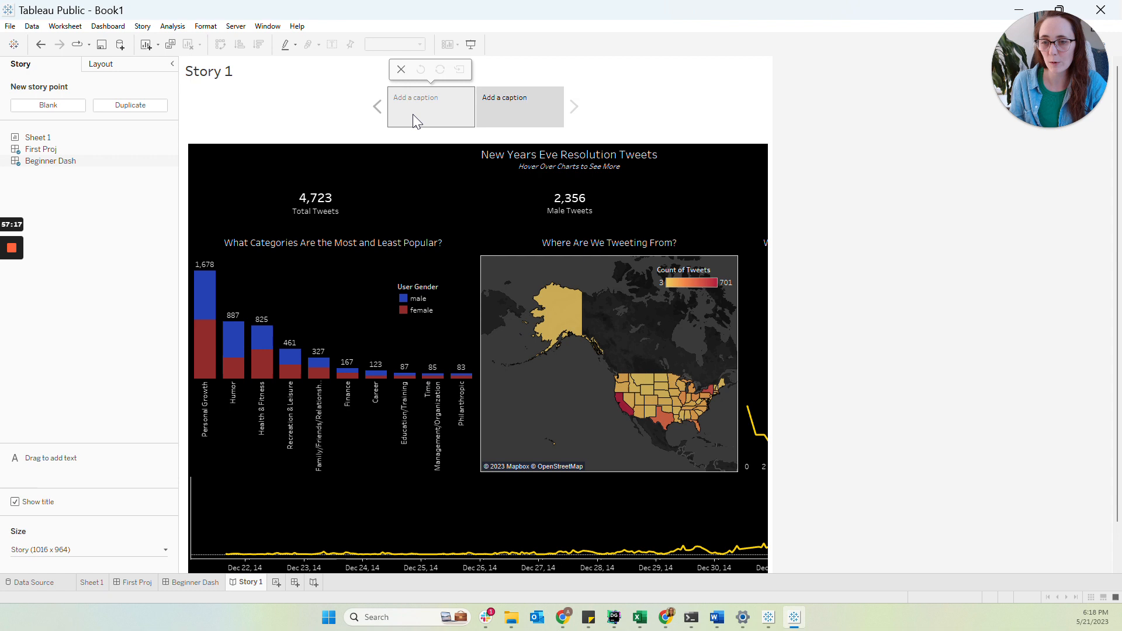
pyautogui.click(195, 583)
pyautogui.click(136, 587)
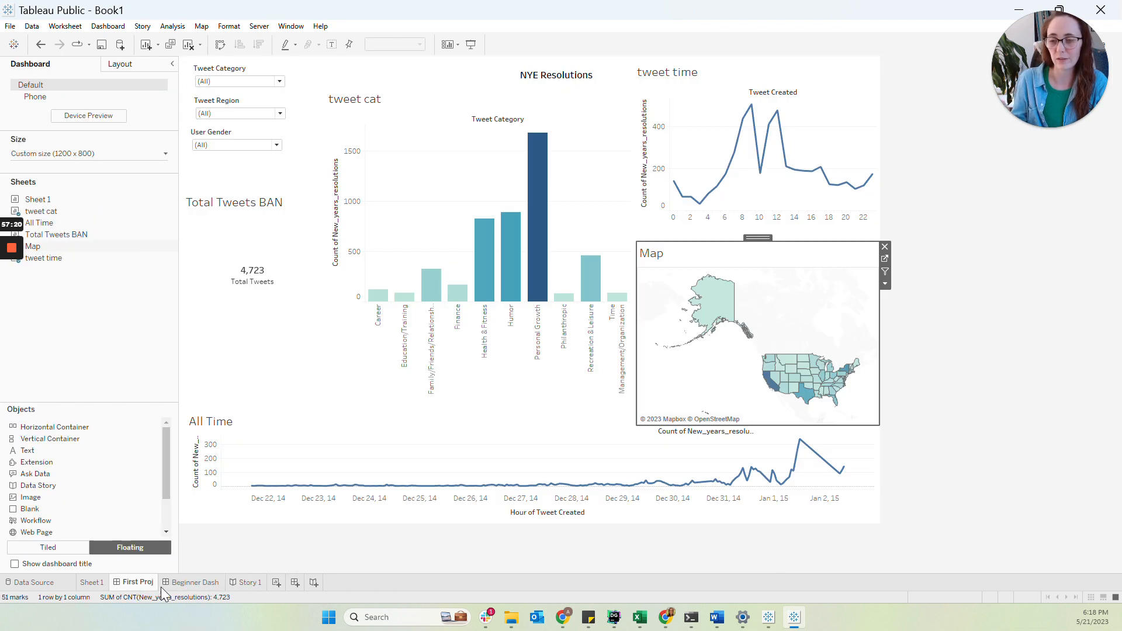
pyautogui.click(196, 584)
pyautogui.click(244, 584)
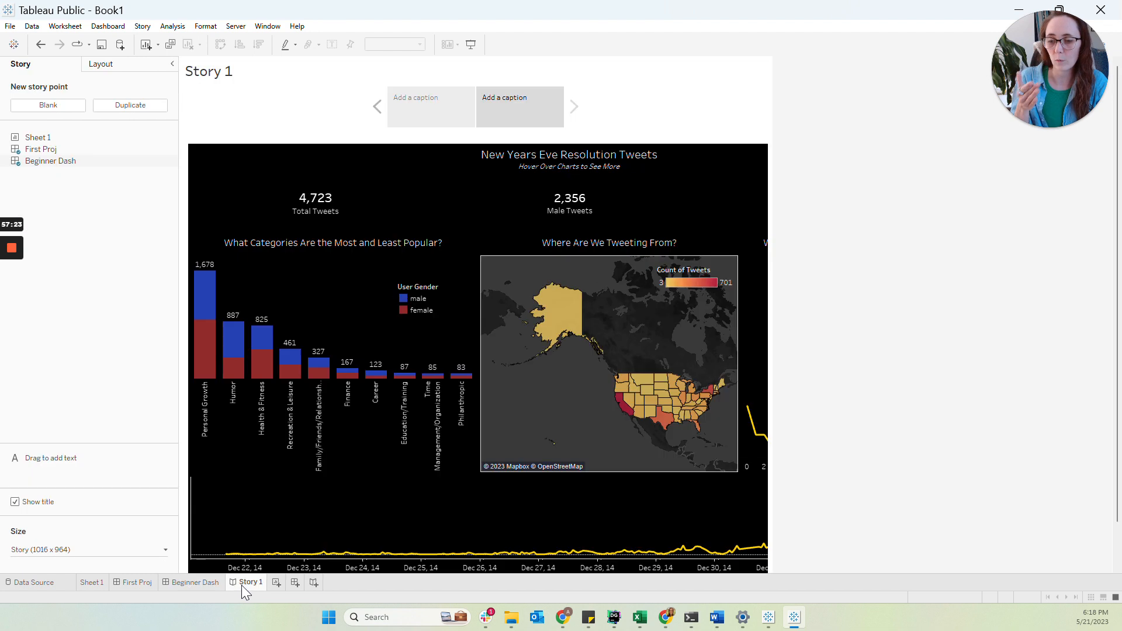
pyautogui.click(203, 586)
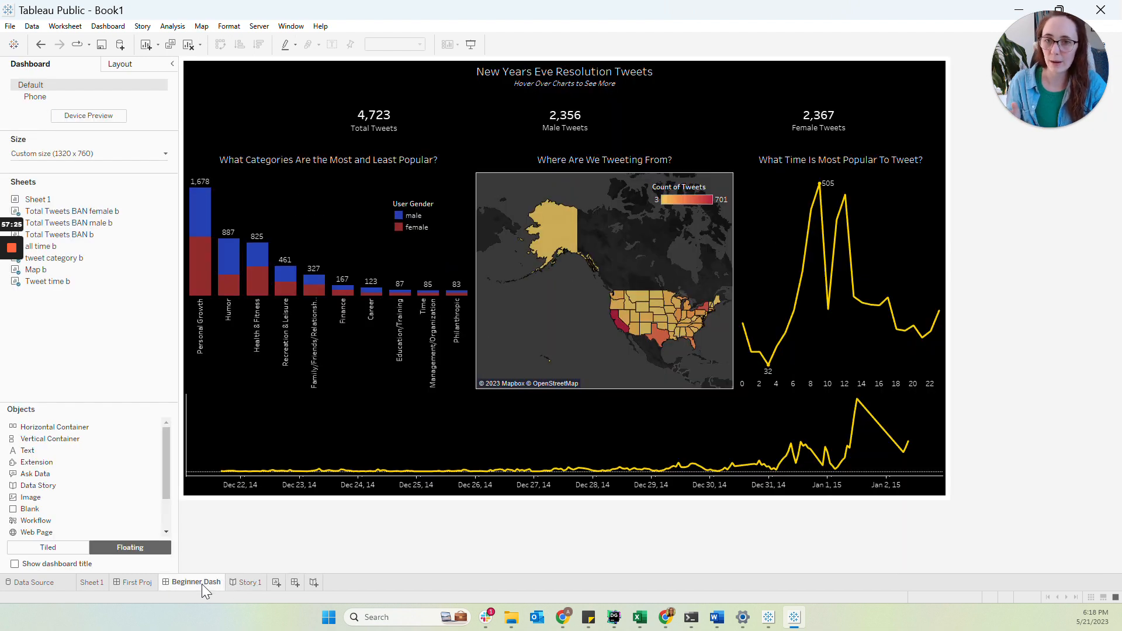